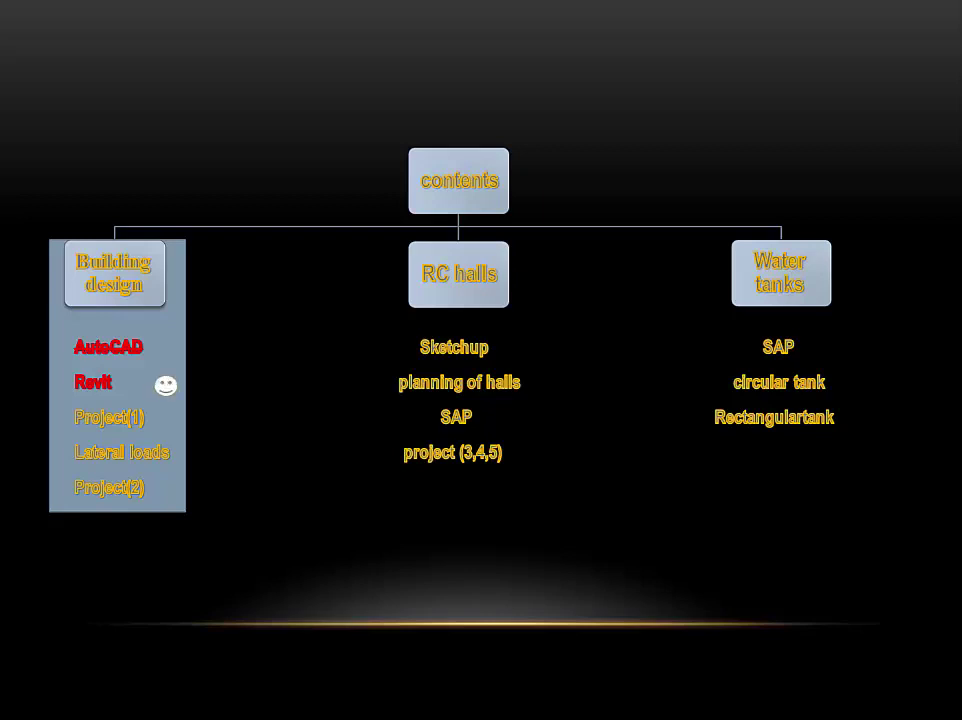
# - Advance the slideshow to the '(1) Building Design' section title slide
pyautogui.press('Right')
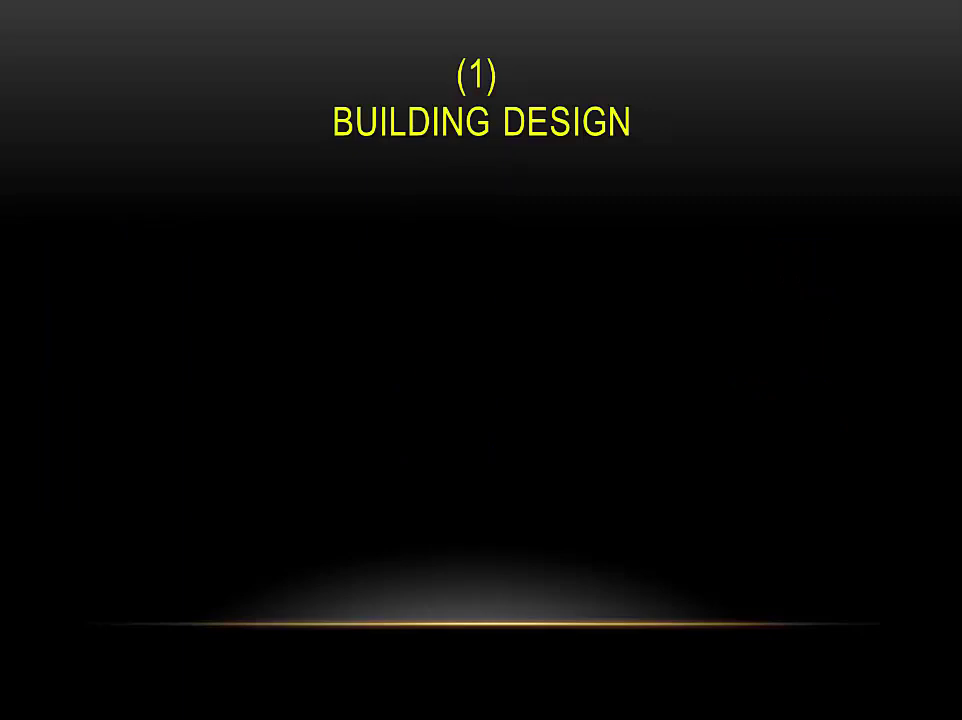
# - Play the animation revealing the Revit Structure text and the Level 1, Level 6 and 3D drawings
pyautogui.press('Right')
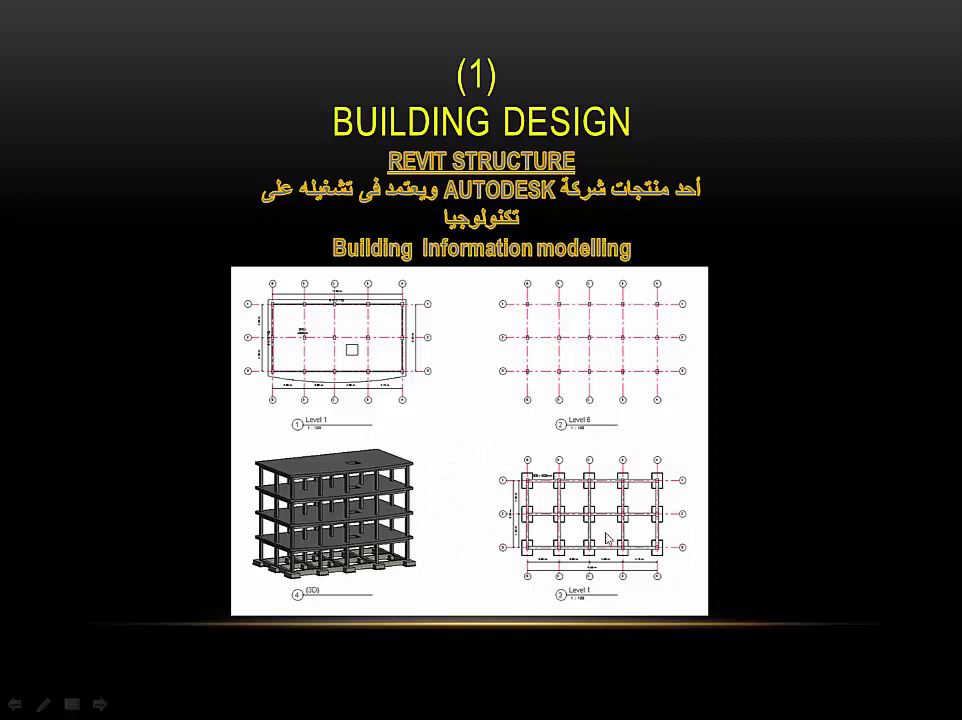
# - Show the rebar schedule, then move to the Modeling, Reinforcement, Documentation and Application slide
pyautogui.click(606, 539)
pyautogui.click(606, 539)
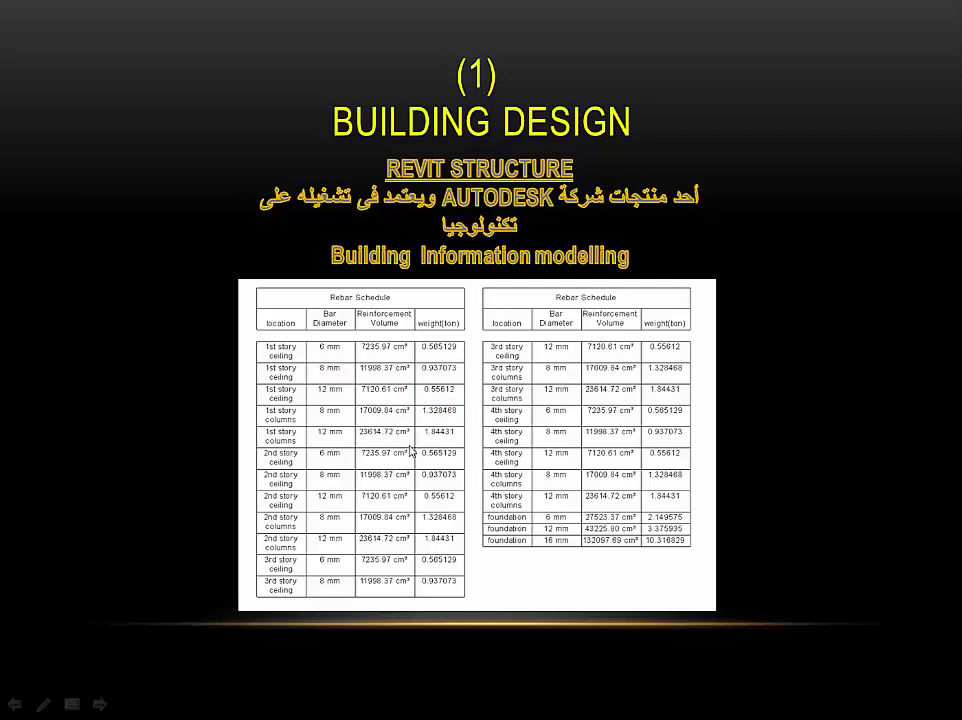
pyautogui.click(410, 452)
pyautogui.click(410, 452)
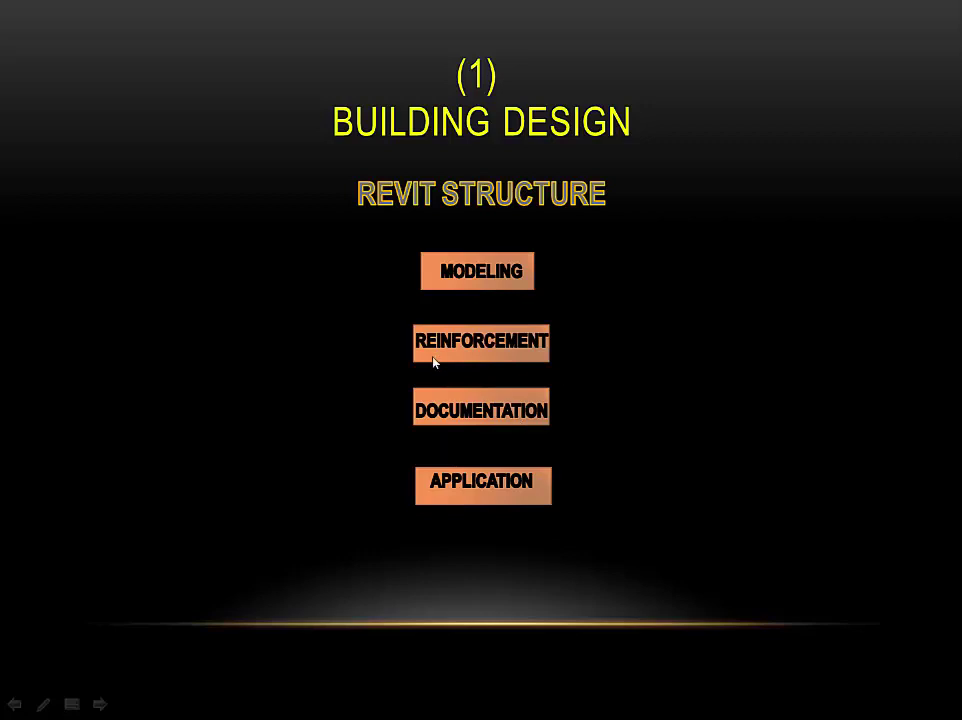
# - Point out the MODELING heading with the laser pointer and reveal the modeling topics row
pyautogui.moveTo(492, 268)
pyautogui.keyDown('ctrl'); pyautogui.mouseDown()
pyautogui.moveTo(404, 284)
pyautogui.moveTo(497, 310)
pyautogui.mouseUp(); pyautogui.keyUp('ctrl')
pyautogui.hotkey('ctrl', 'l')
pyautogui.click(638, 441)
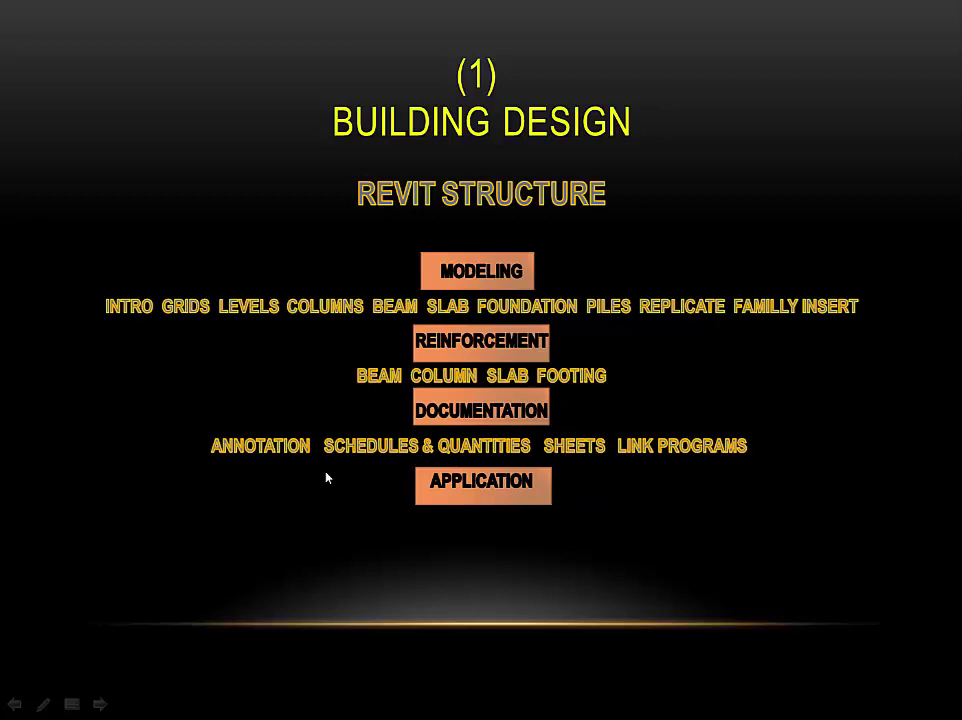
# - Mark the covered modeling topics, INTRO through SLAB plus REPLICATE, in red
pyautogui.click(326, 478)
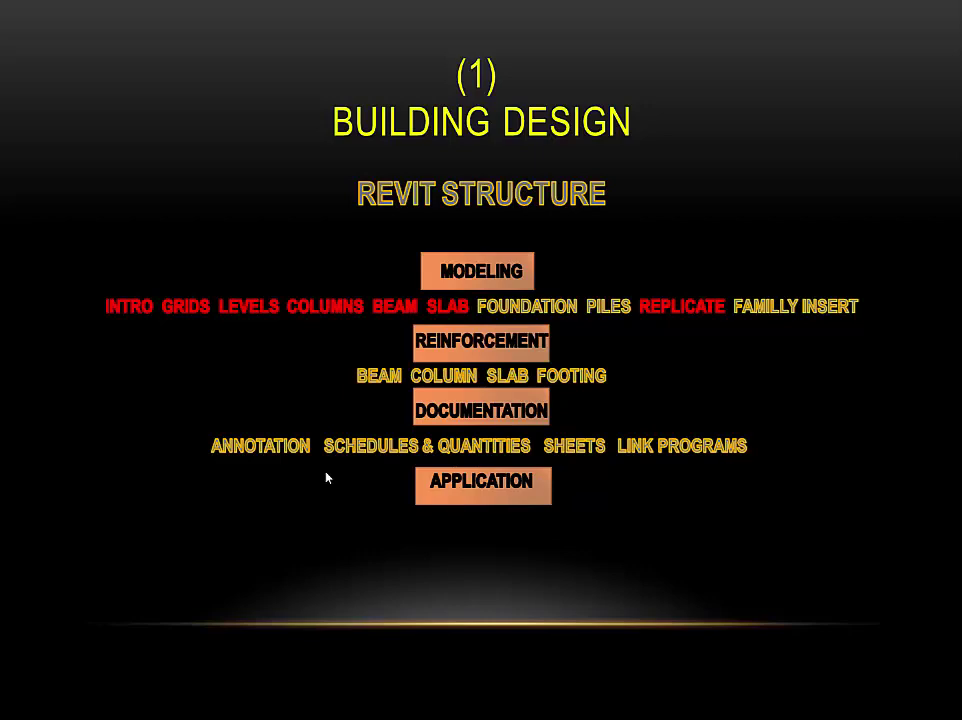
# - End the slideshow, close PowerPoint, and bring up Revit's Recent Files start page
pyautogui.press('Escape')
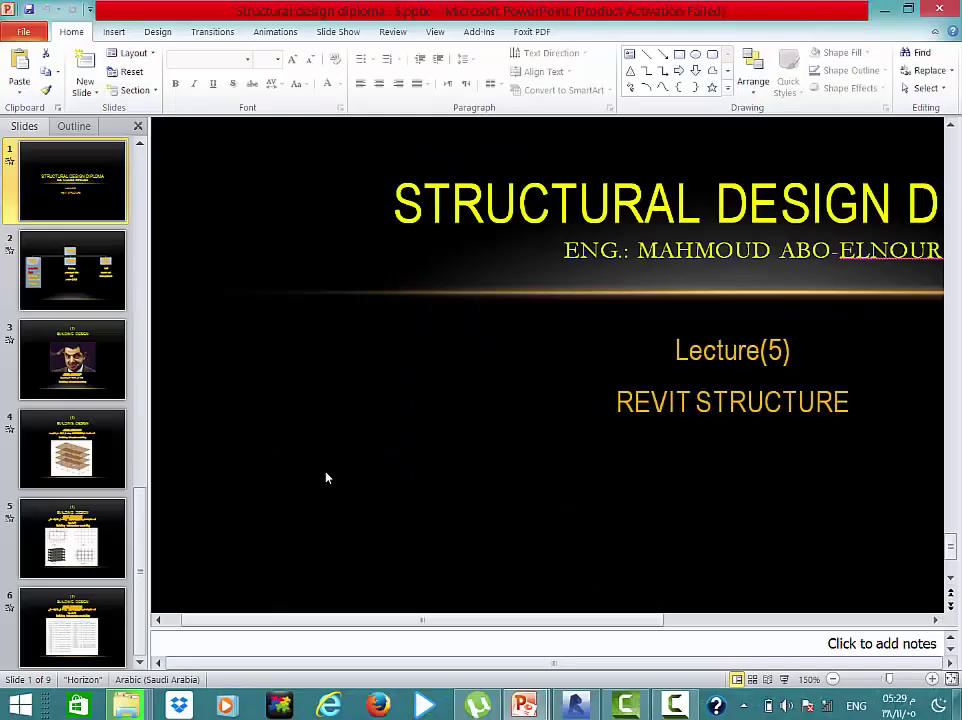
pyautogui.click(938, 8)
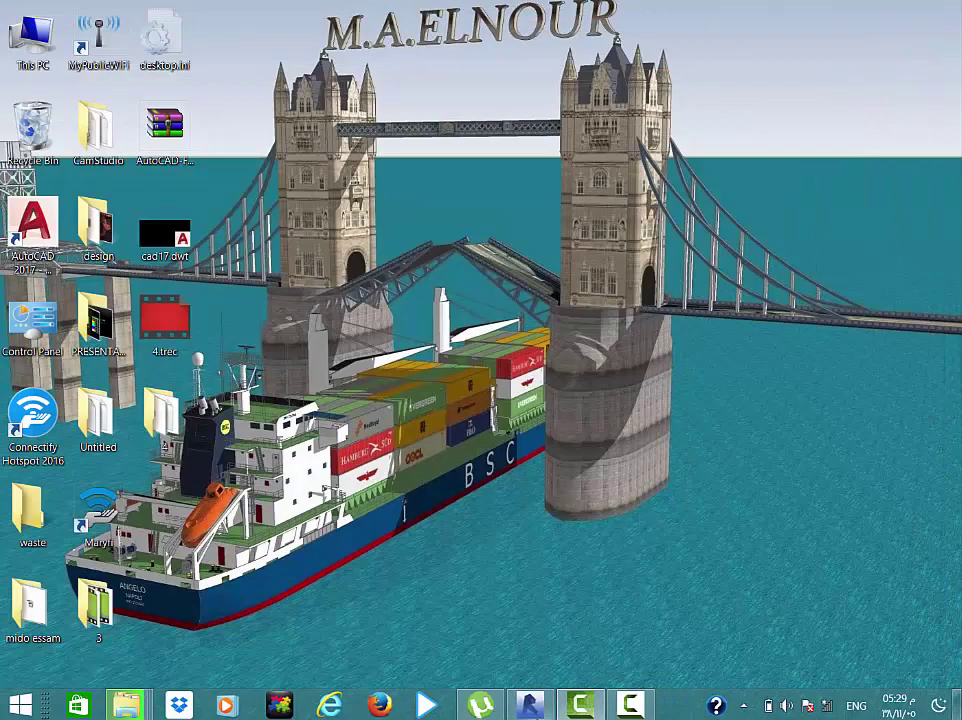
pyautogui.click(530, 705)
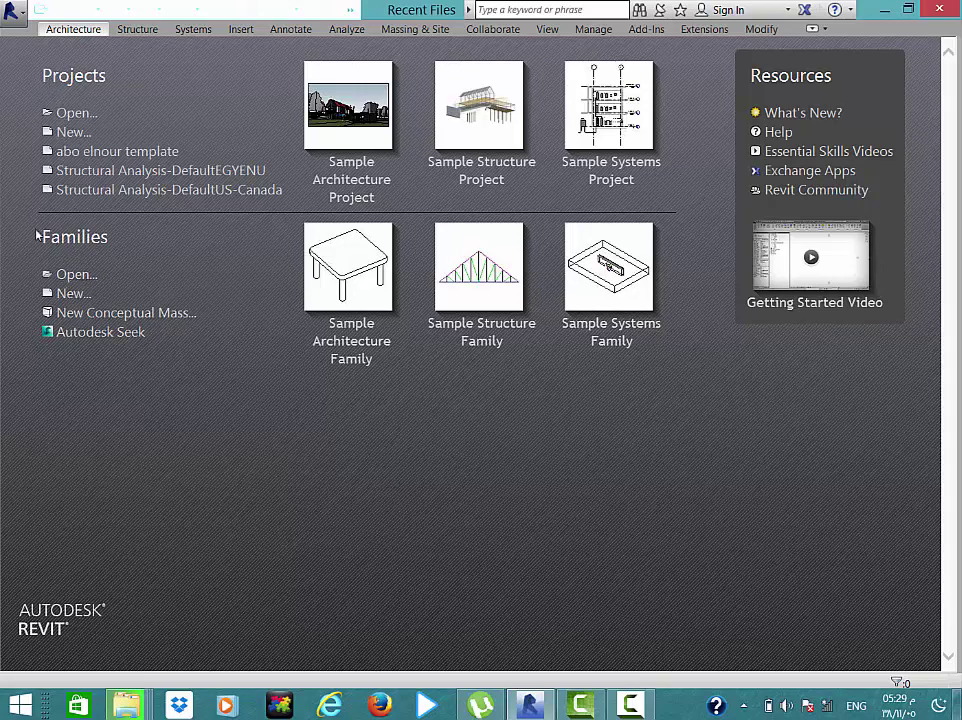
# - Select and then deselect the Families heading text on Revit's start page
pyautogui.moveTo(42, 237); pyautogui.dragTo(111, 237)
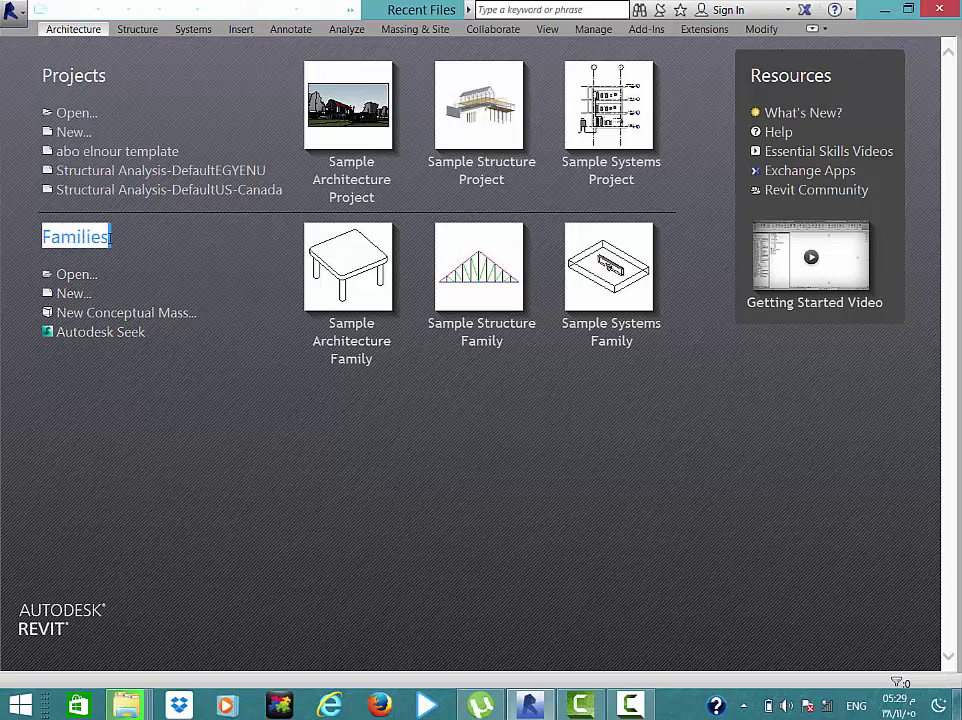
pyautogui.click(129, 265)
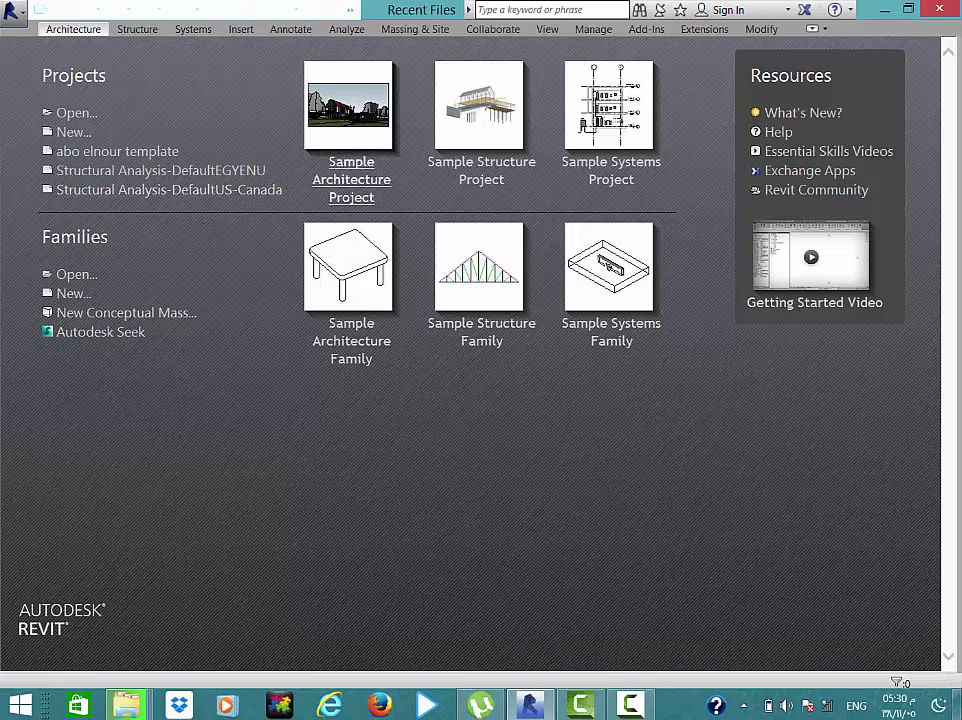
# - Minimize Revit and open the Windows (C:) drive from This PC
pyautogui.click(882, 10)
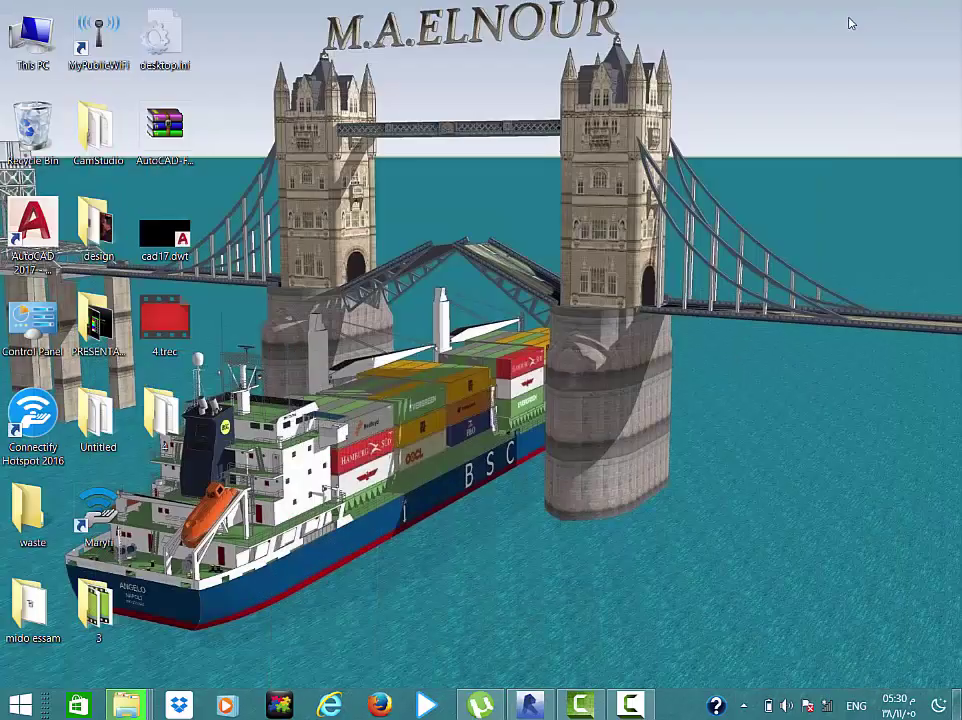
pyautogui.doubleClick(34, 40)
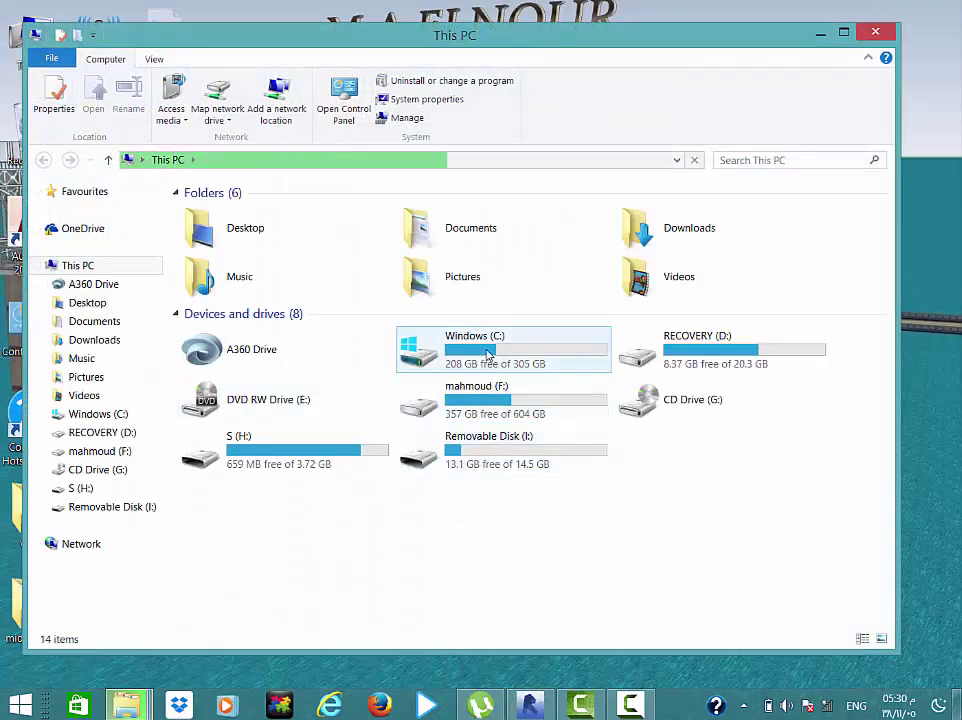
pyautogui.doubleClick(488, 355)
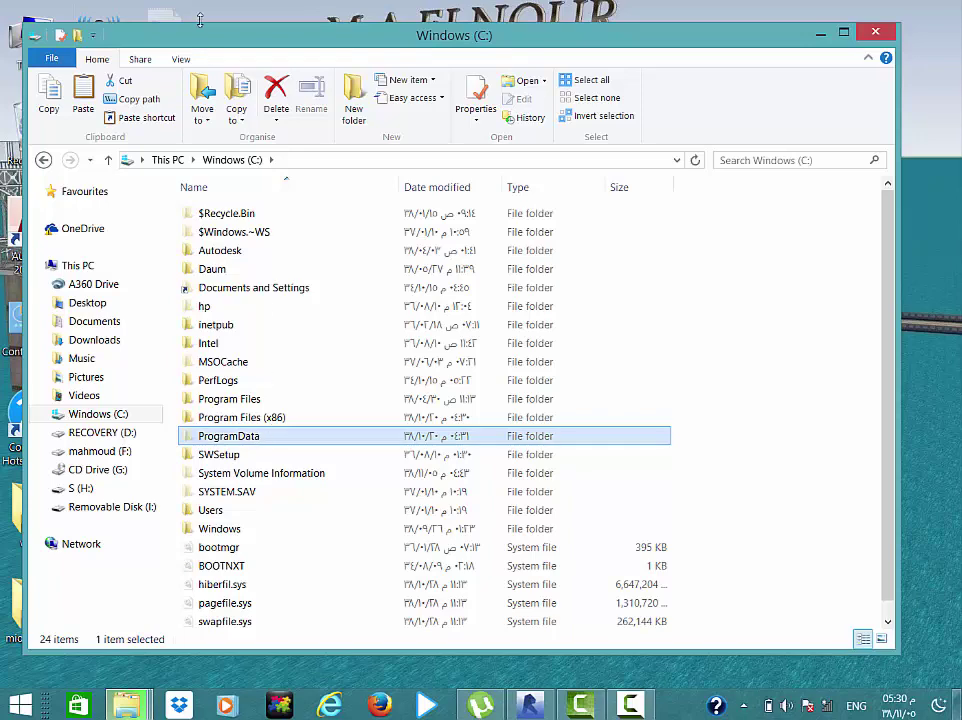
# - Turn on Show hidden files in the folder View options
pyautogui.click(182, 60)
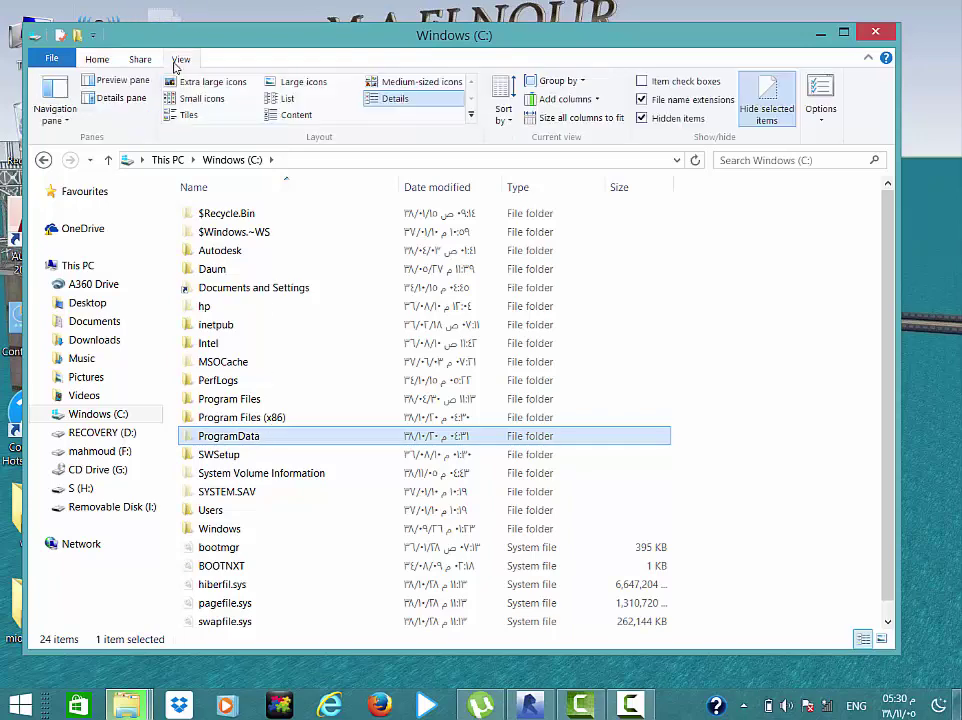
pyautogui.click(822, 96)
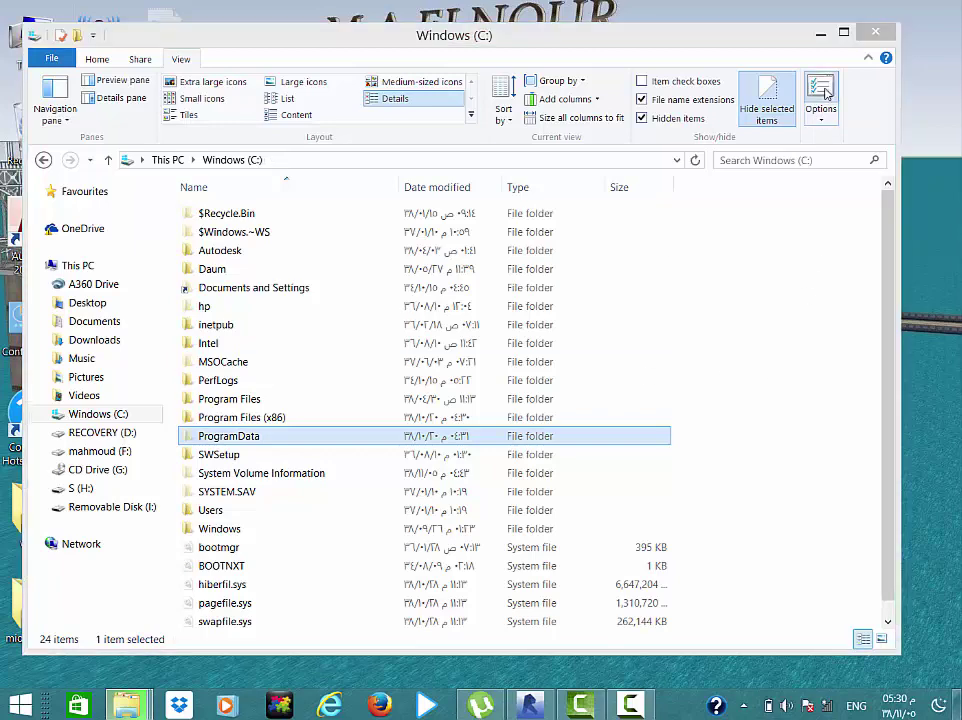
pyautogui.click(110, 231)
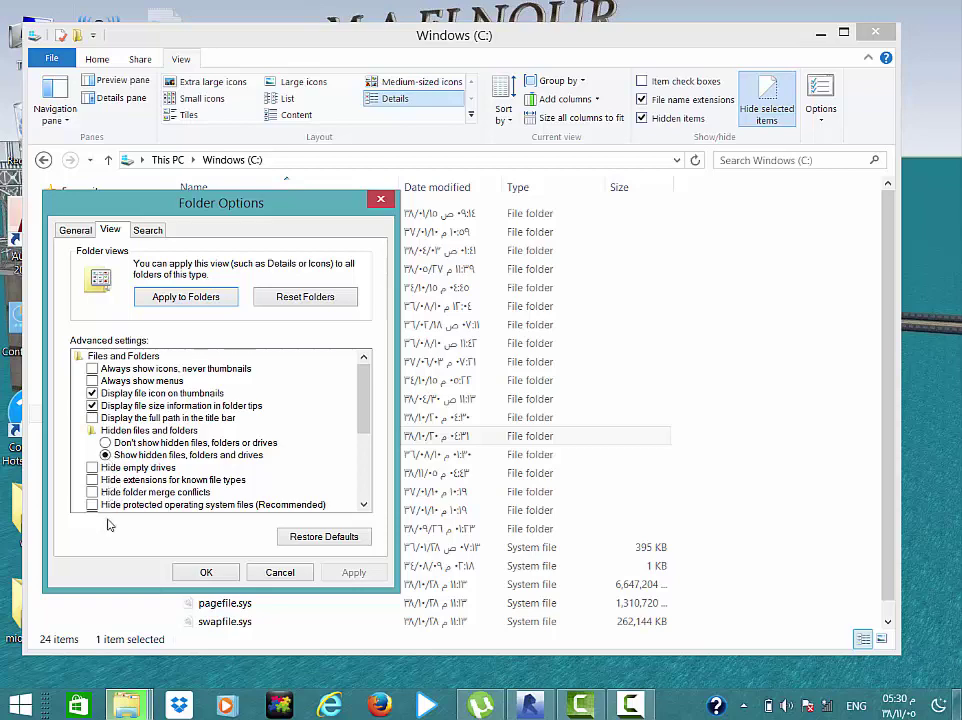
pyautogui.click(223, 576)
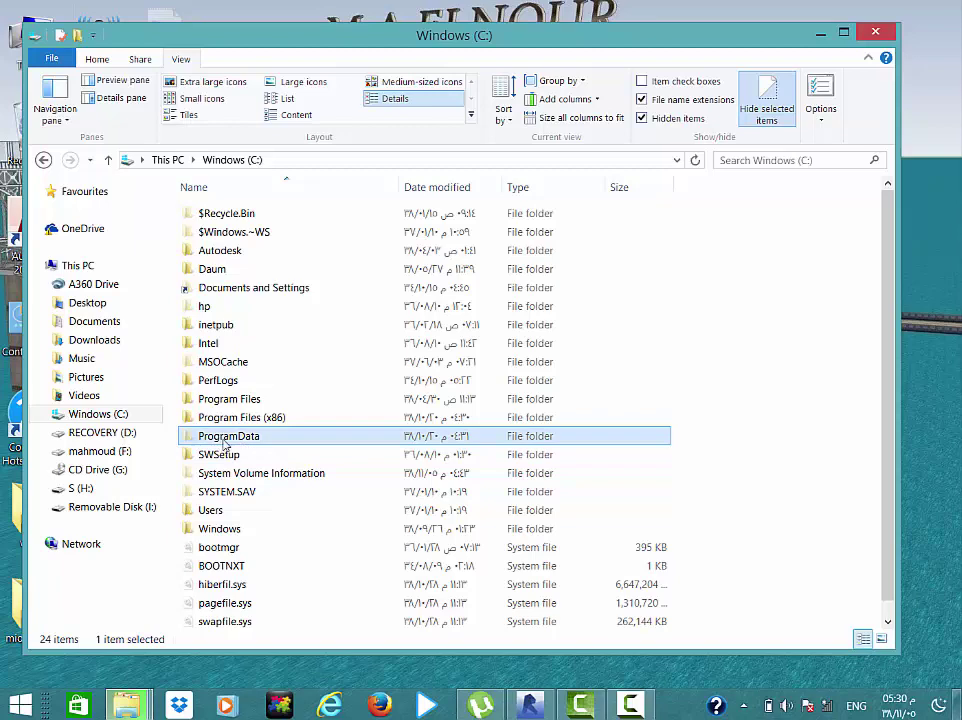
# - Browse ProgramData\Autodesk, inspect the RVT 2015 and RVT 2016 folders, then close Explorer
pyautogui.doubleClick(223, 440)
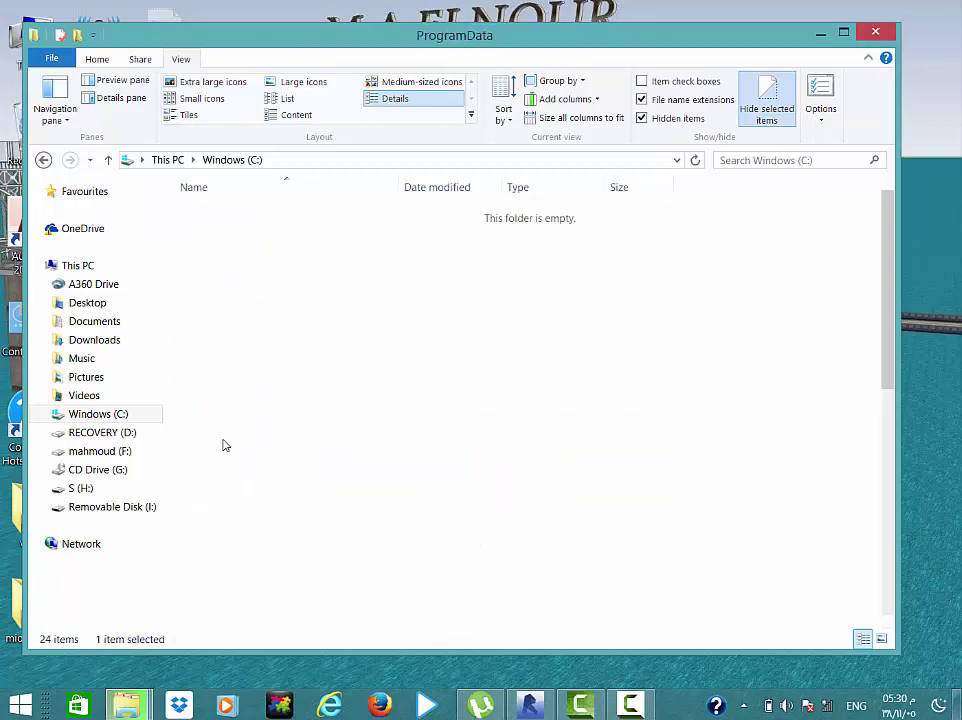
pyautogui.doubleClick(195, 362)
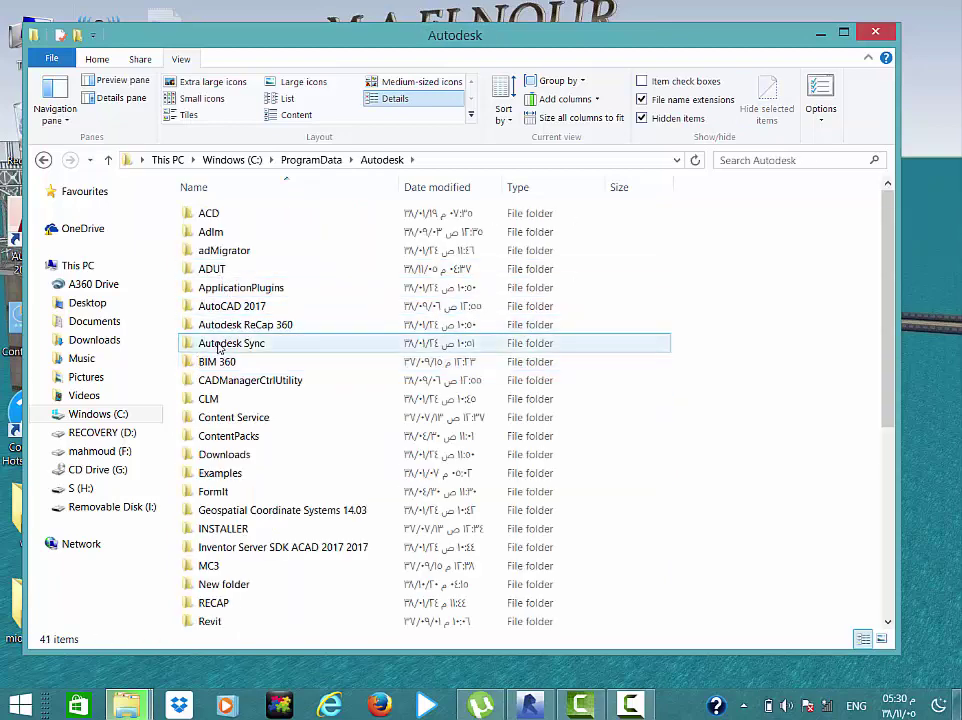
pyautogui.scroll(-5, 223, 350)
pyautogui.scroll(-2, 235, 420)
pyautogui.click(238, 456)
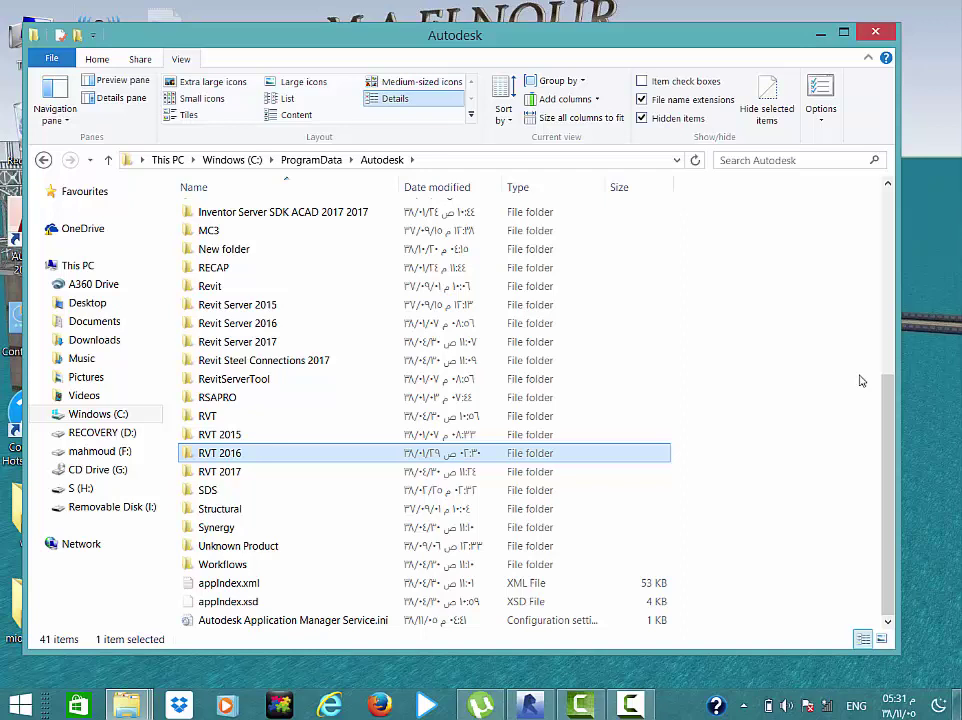
pyautogui.click(376, 437)
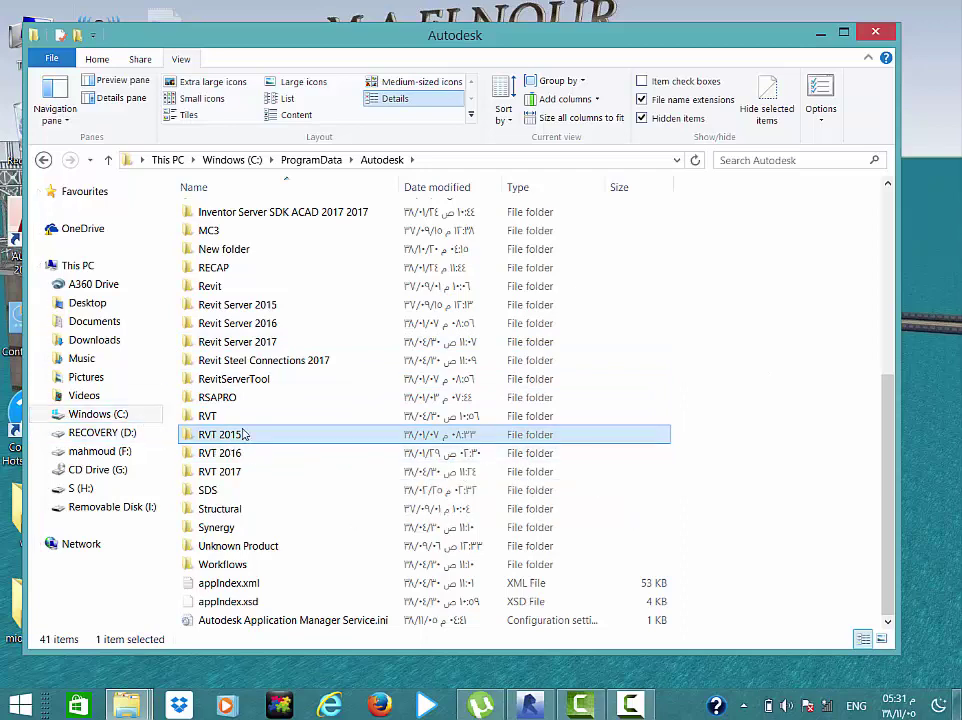
pyautogui.click(228, 458)
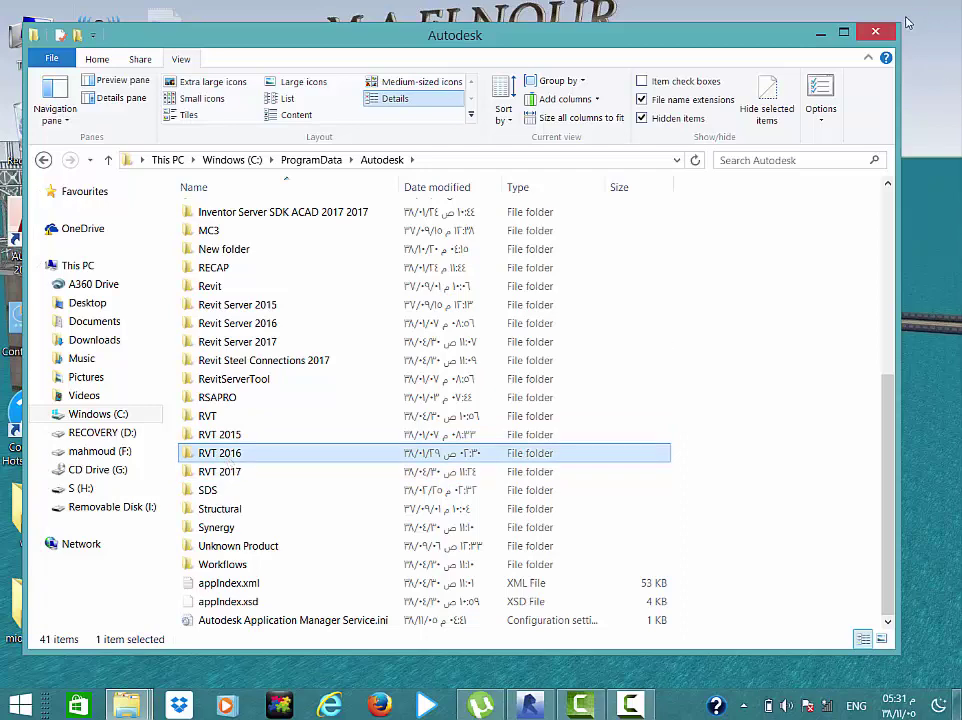
pyautogui.click(876, 33)
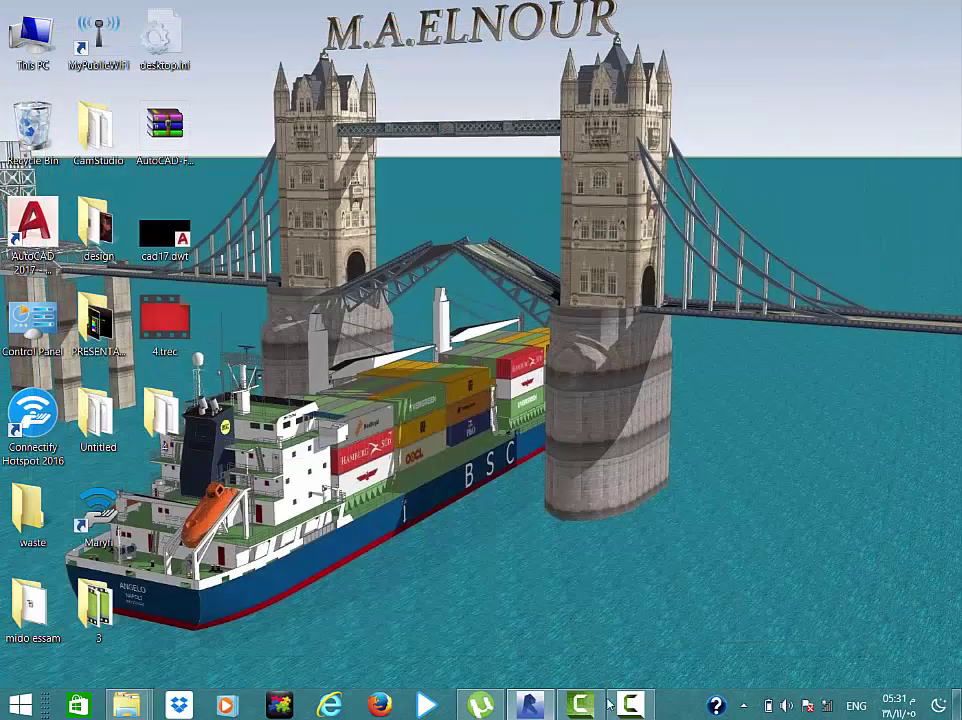
# - Restore Revit and open the Options dialog, moving it to the left
pyautogui.click(531, 706)
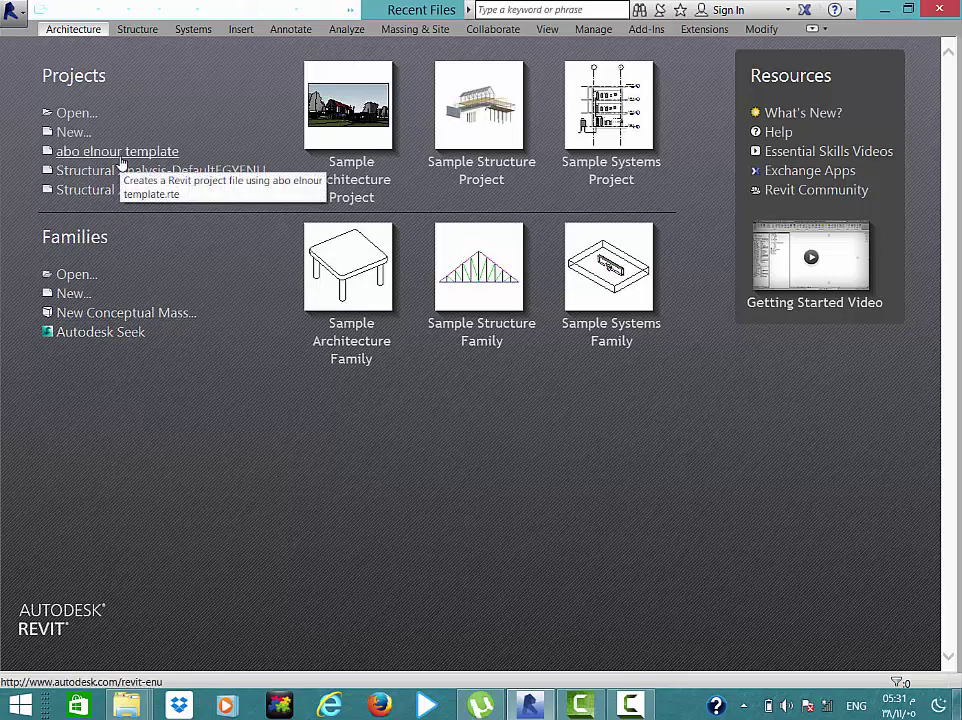
pyautogui.click(17, 24)
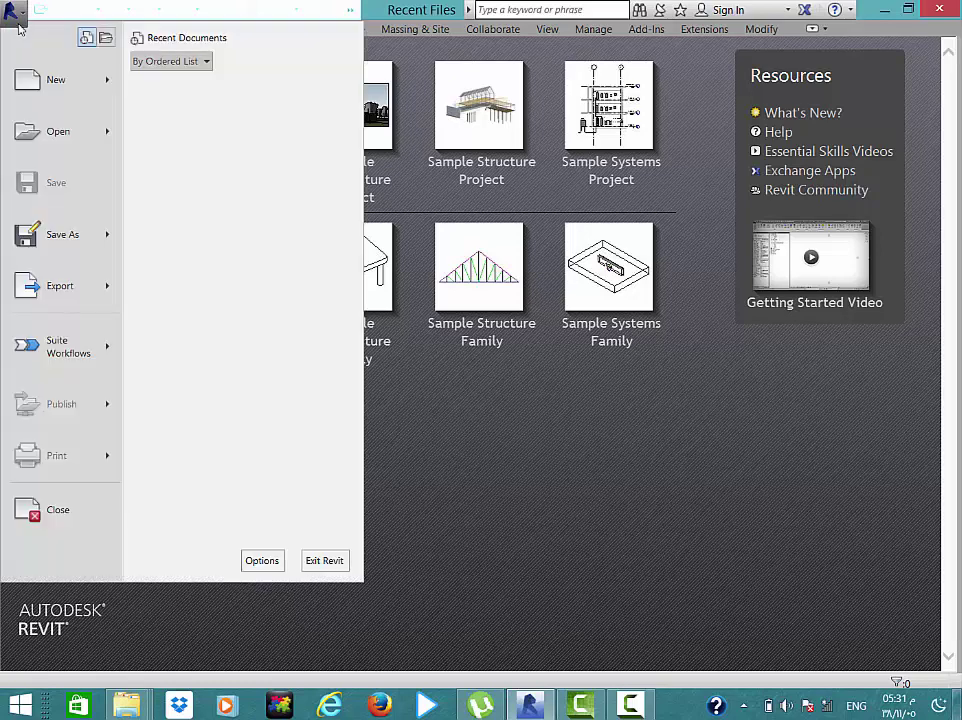
pyautogui.click(263, 561)
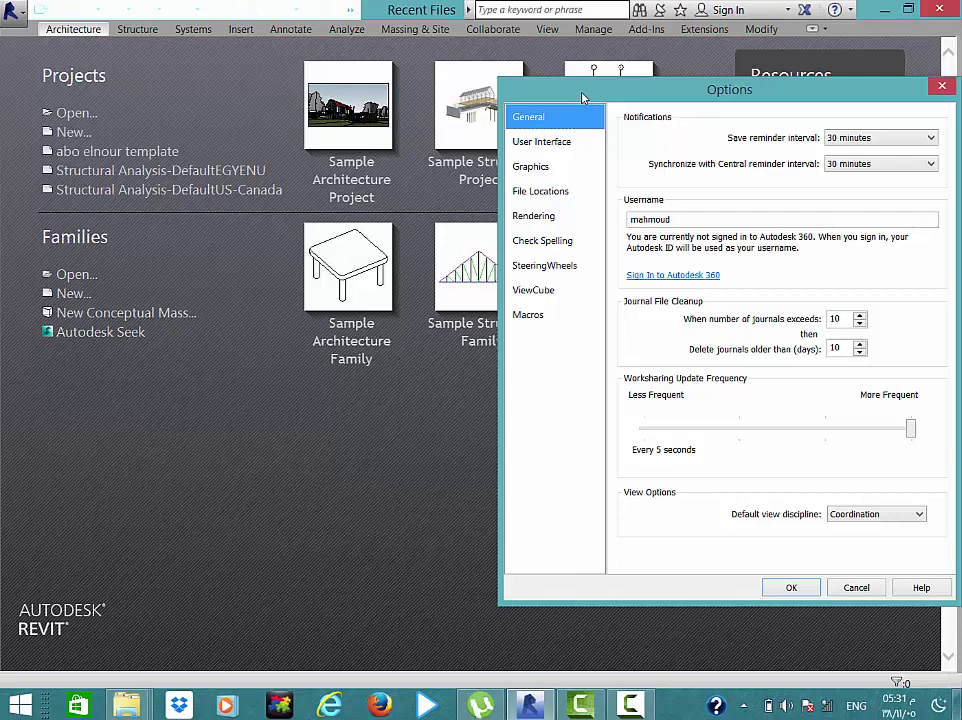
pyautogui.moveTo(583, 97); pyautogui.dragTo(369, 85)
# - Review the File Locations project templates, dismiss the template file browser, and close Options
pyautogui.click(313, 185)
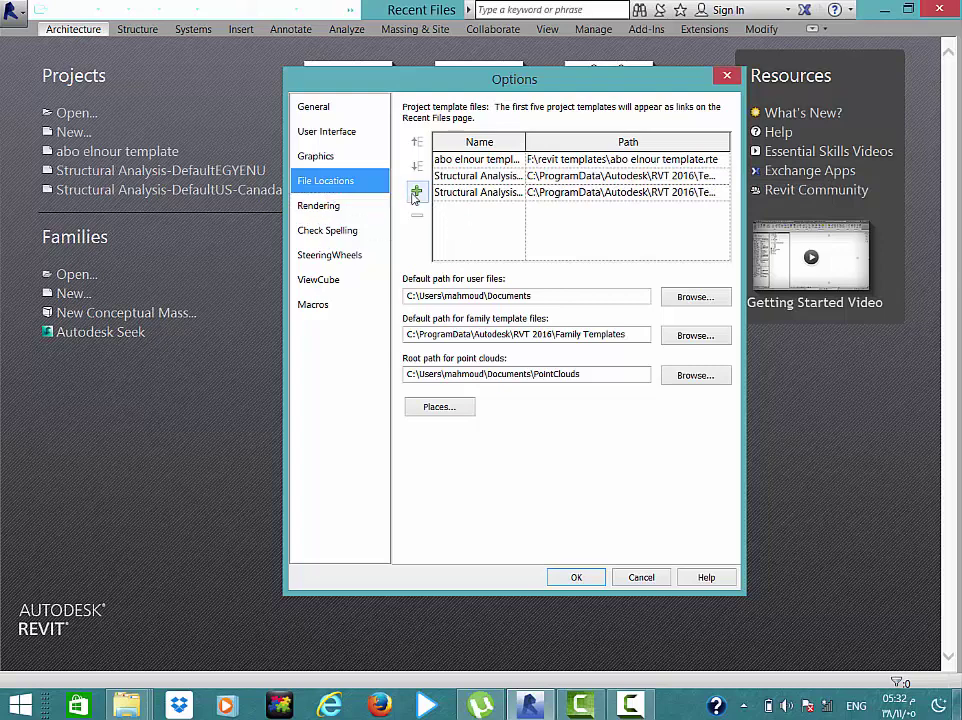
pyautogui.click(417, 191)
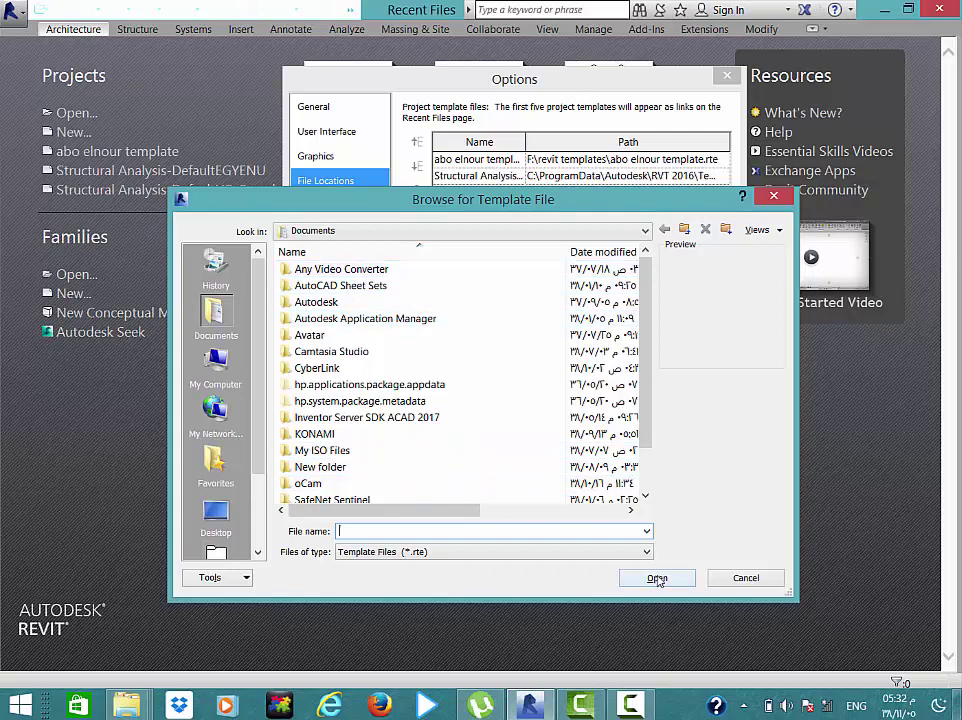
pyautogui.click(770, 580)
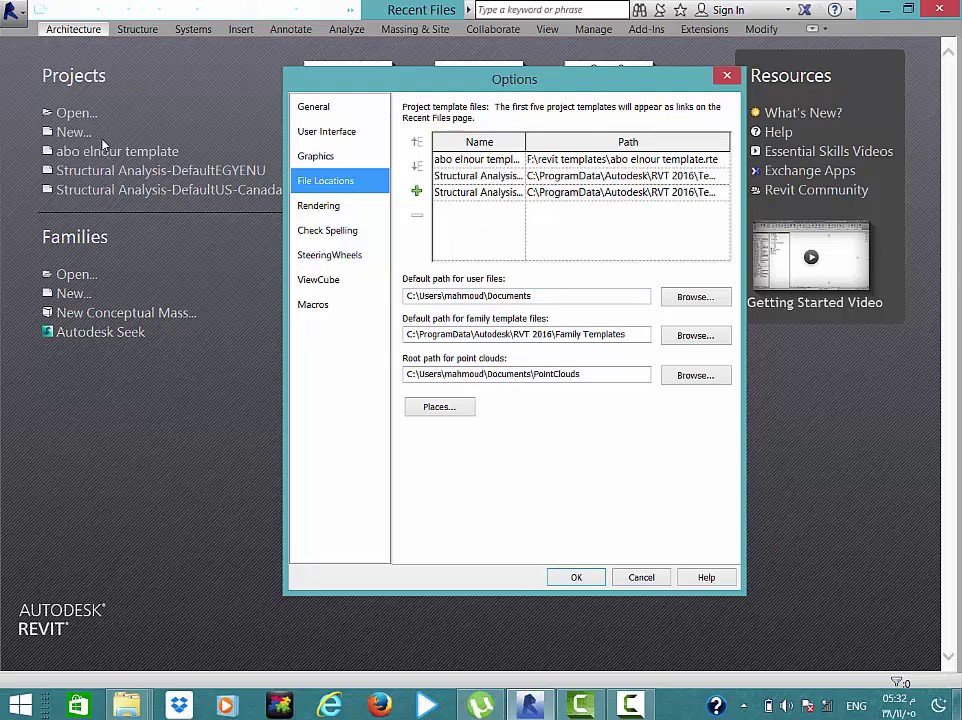
pyautogui.click(727, 76)
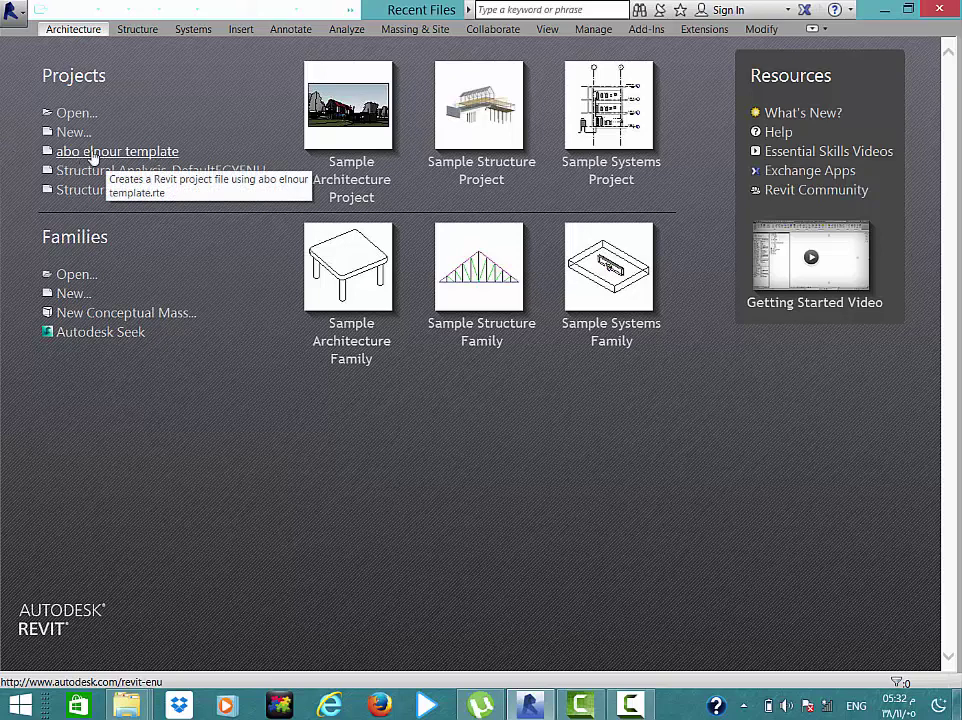
pyautogui.click(14, 12)
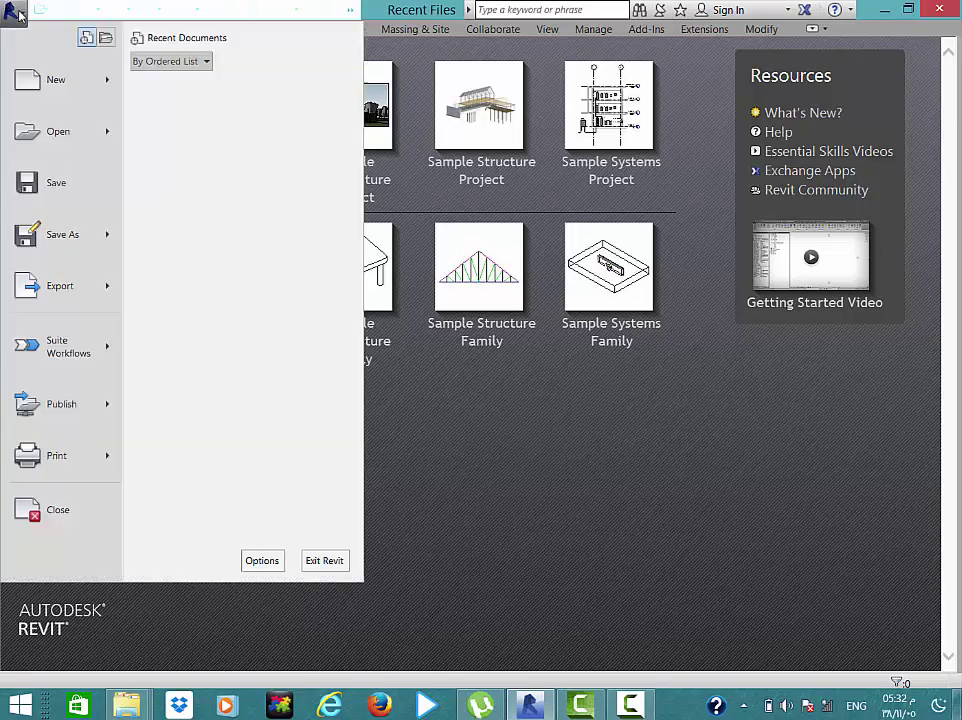
pyautogui.click(275, 561)
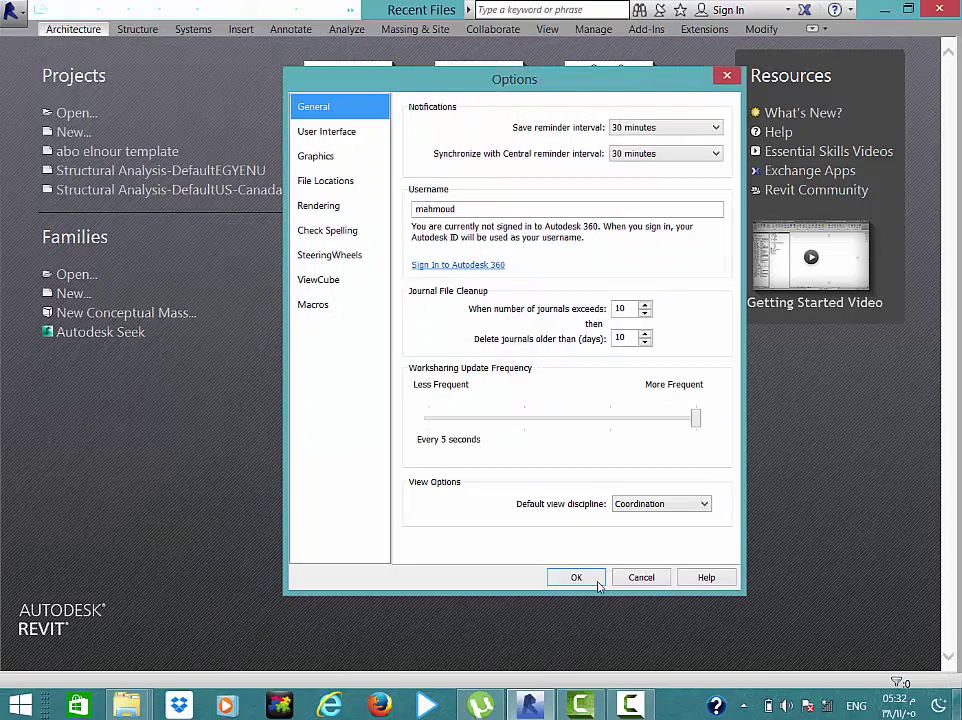
pyautogui.click(330, 181)
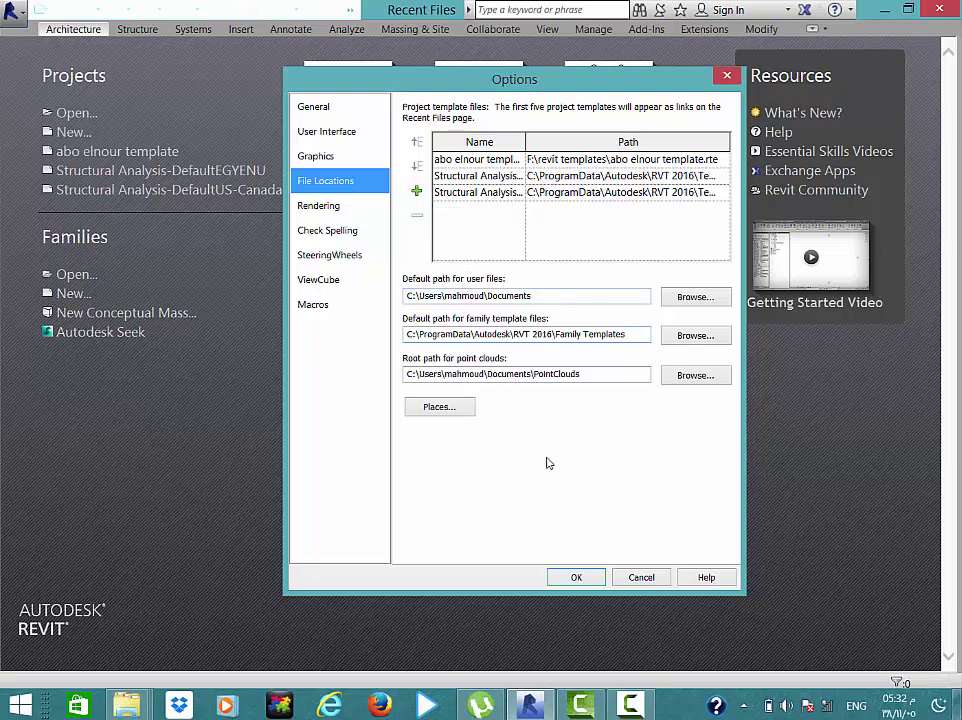
pyautogui.click(640, 578)
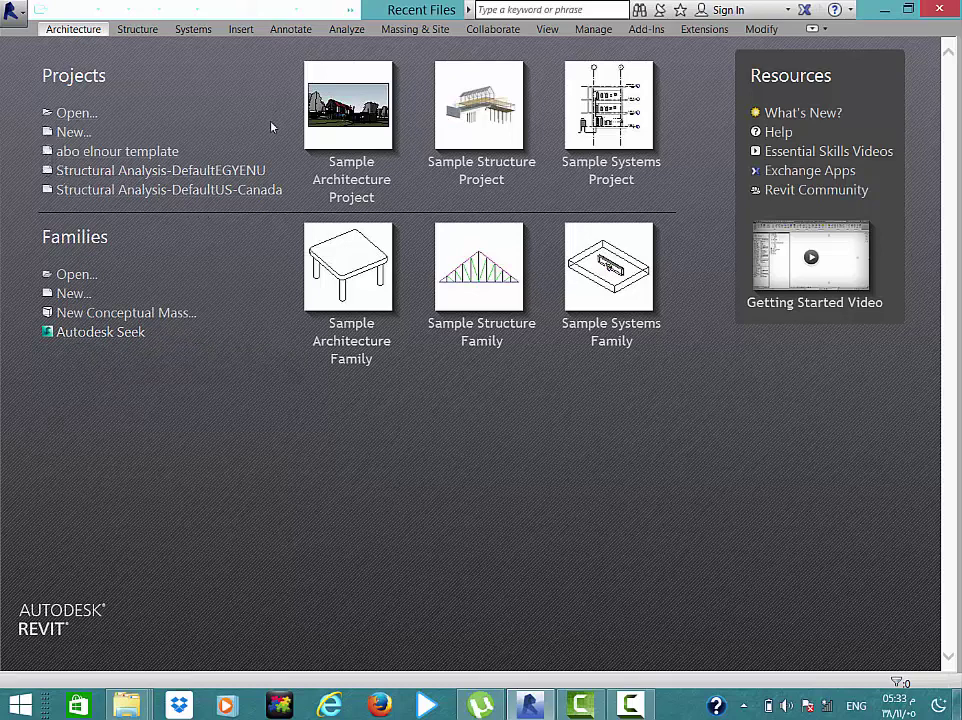
# - Start a new project from the custom template and bring up the Structure tab tools
pyautogui.click(128, 158)
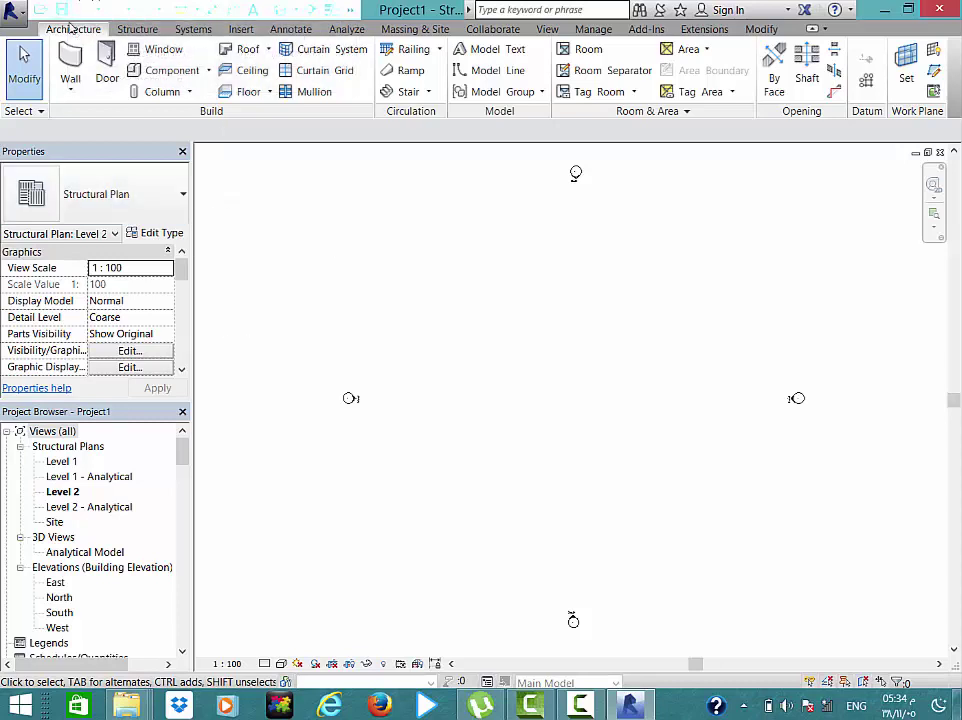
pyautogui.click(165, 30)
pyautogui.click(95, 28)
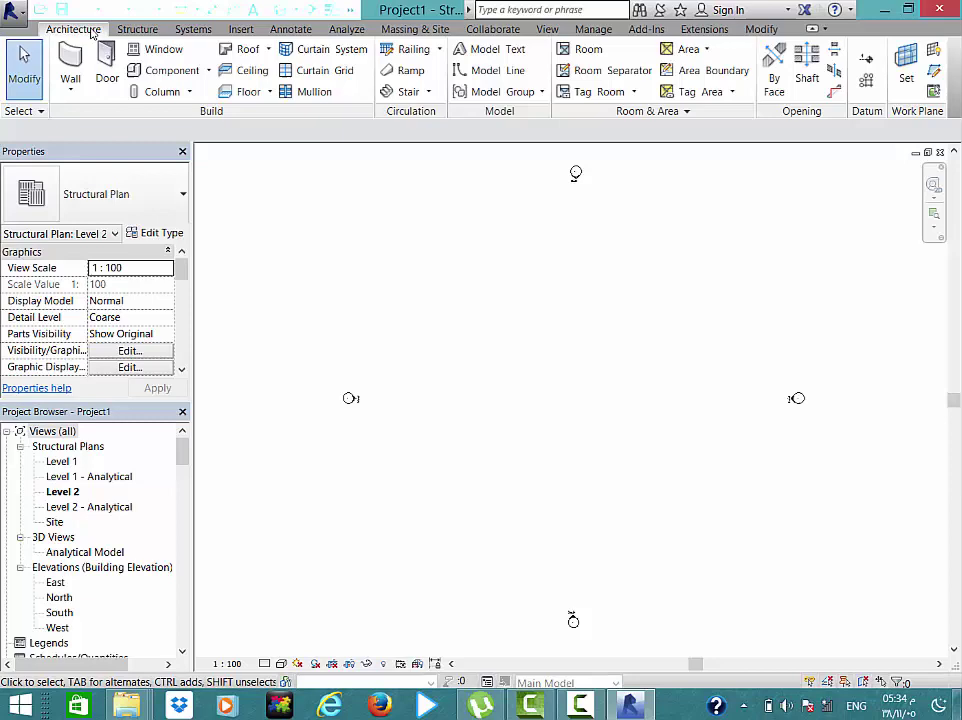
pyautogui.click(150, 32)
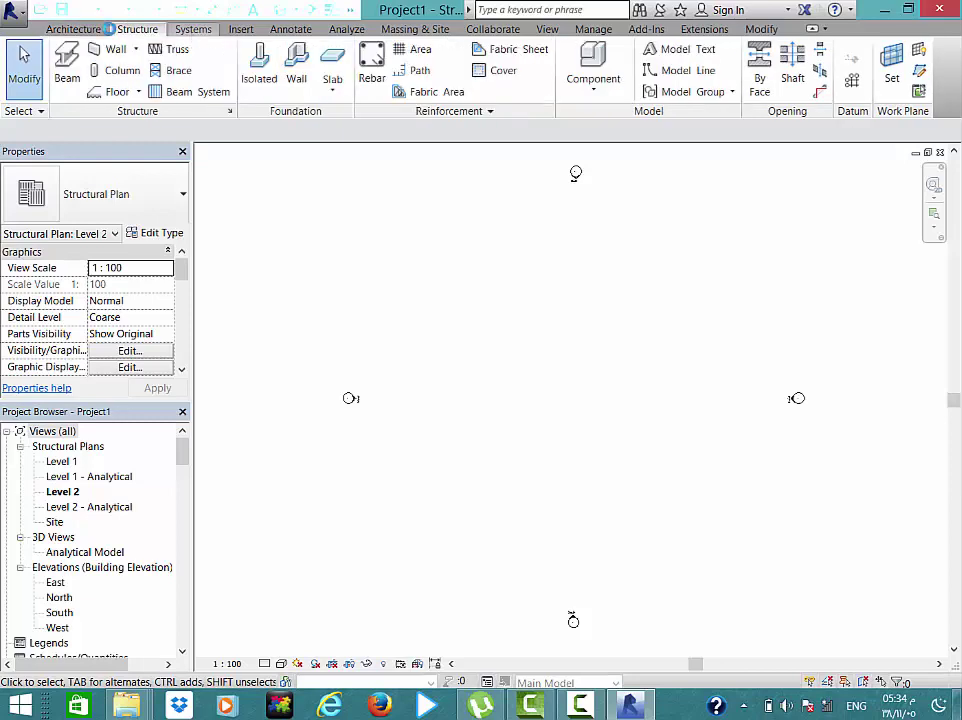
pyautogui.scroll(-1, 131, 40)
pyautogui.scroll(1, 131, 40)
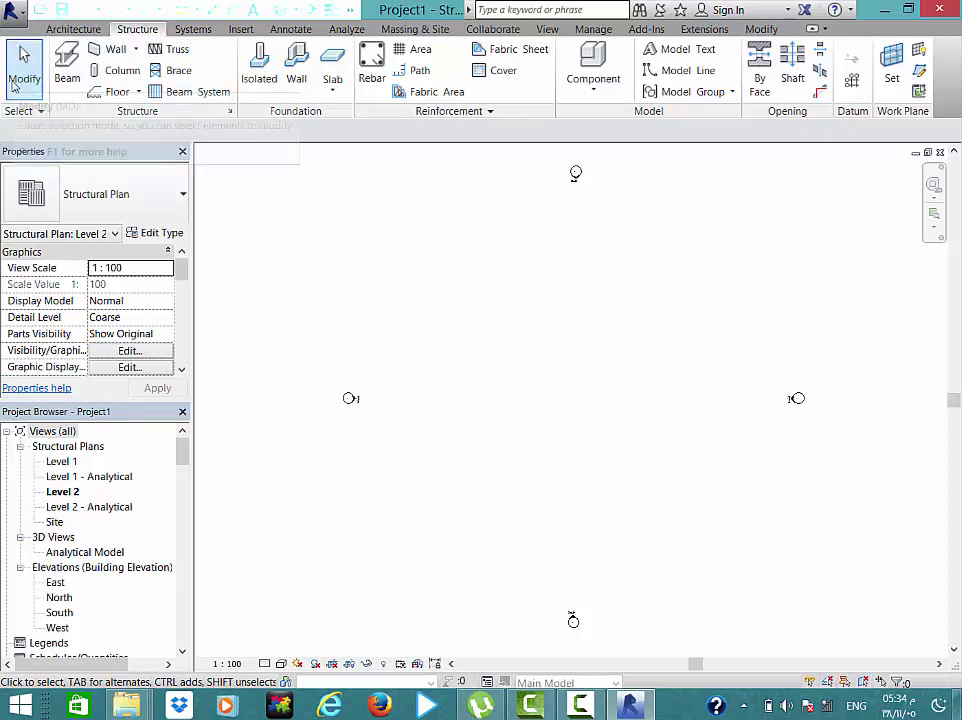
# - Return to selection mode and browse the Insert, Structure, Annotate and View ribbon tabs
pyautogui.click(13, 86)
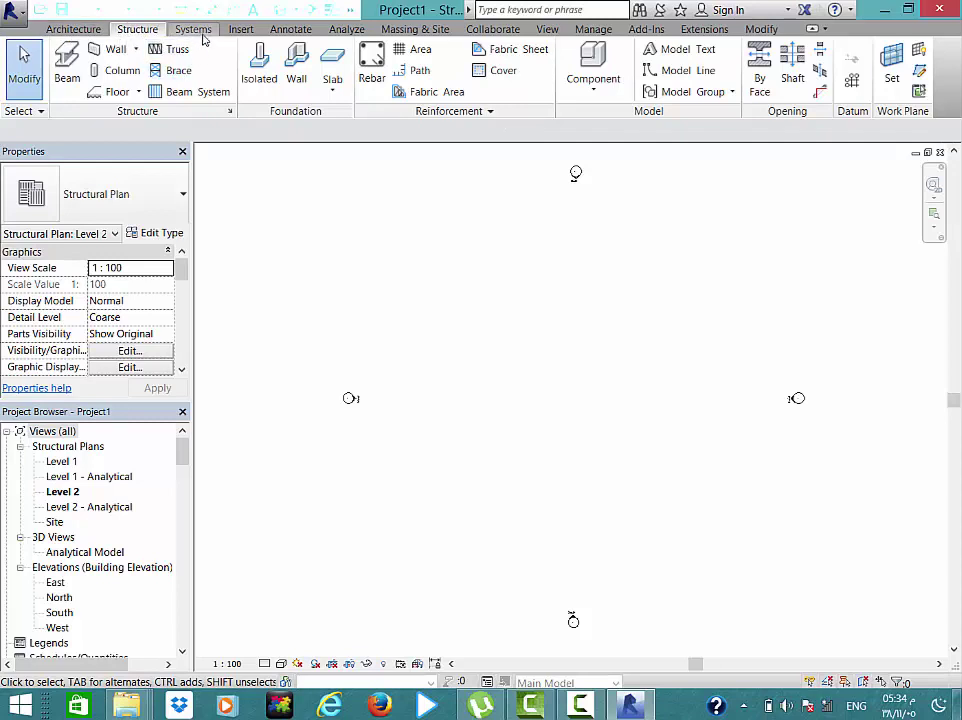
pyautogui.click(236, 33)
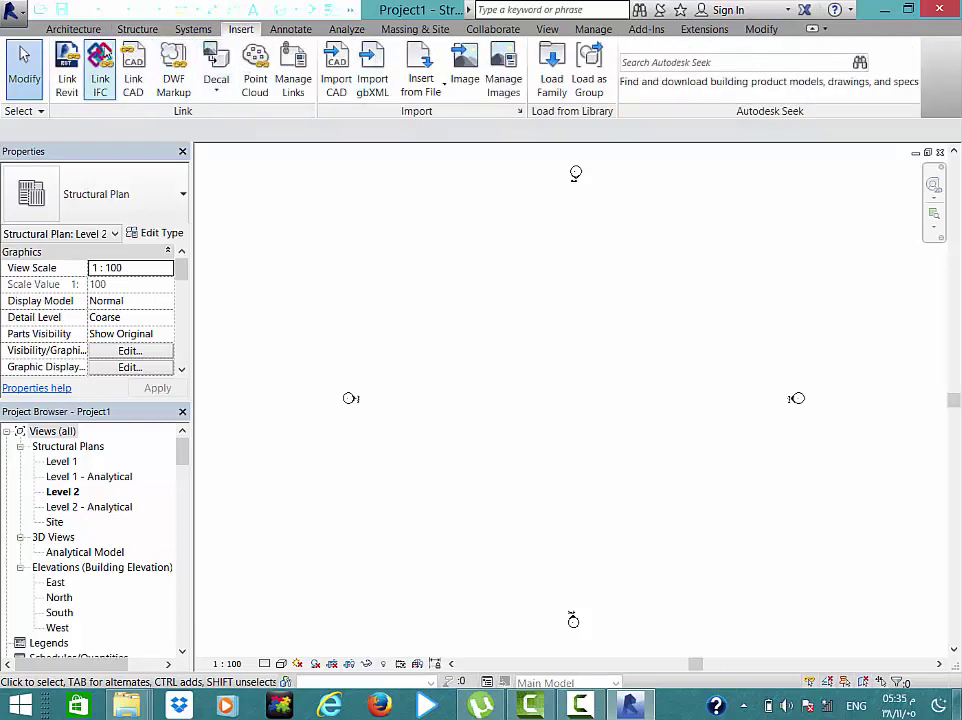
pyautogui.click(120, 30)
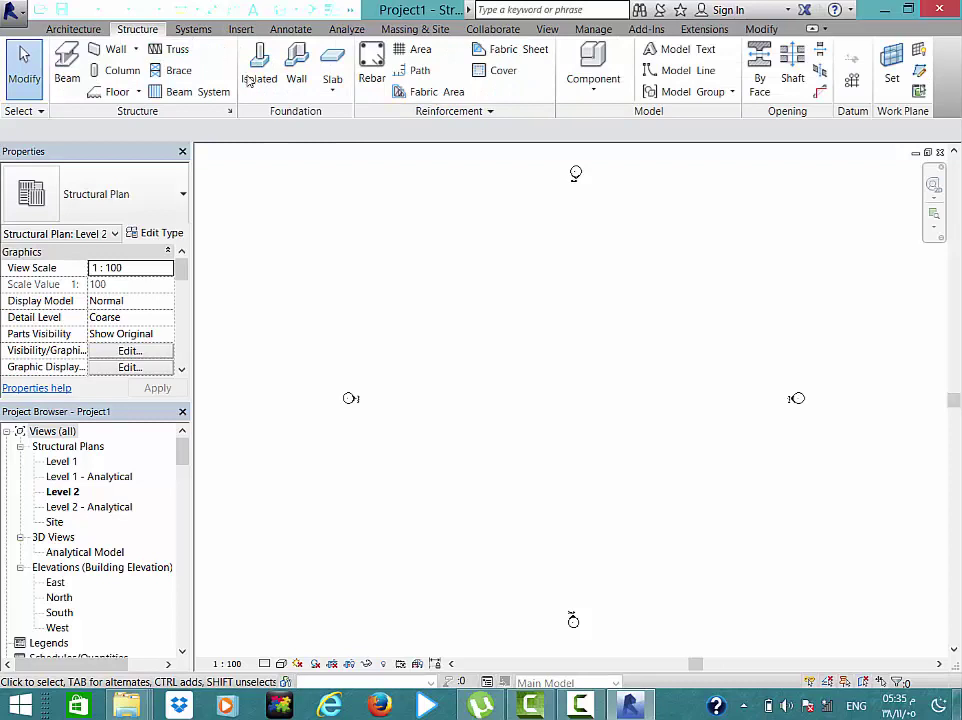
pyautogui.click(285, 30)
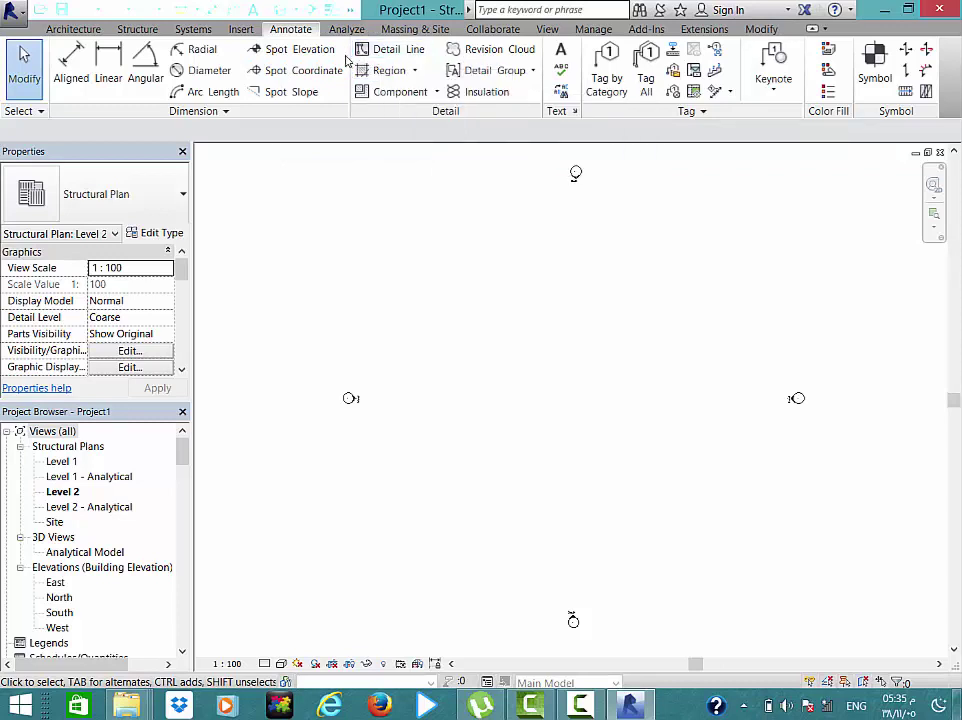
pyautogui.click(545, 30)
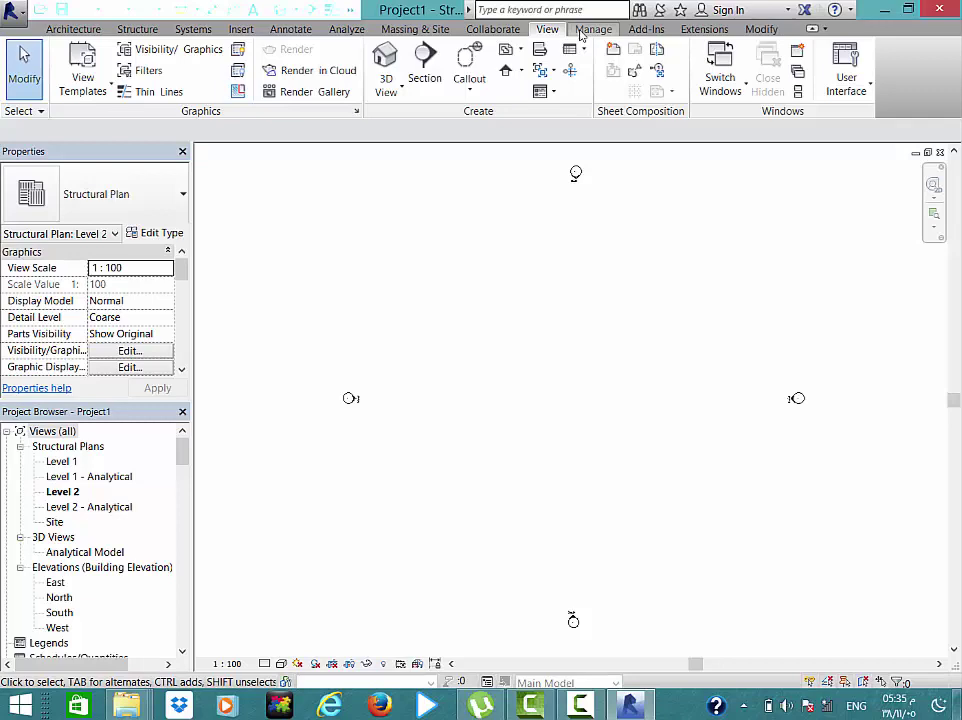
# - Browse the Manage, Add-Ins, Extensions and Structure tabs, finishing on Manage
pyautogui.click(588, 30)
pyautogui.click(642, 30)
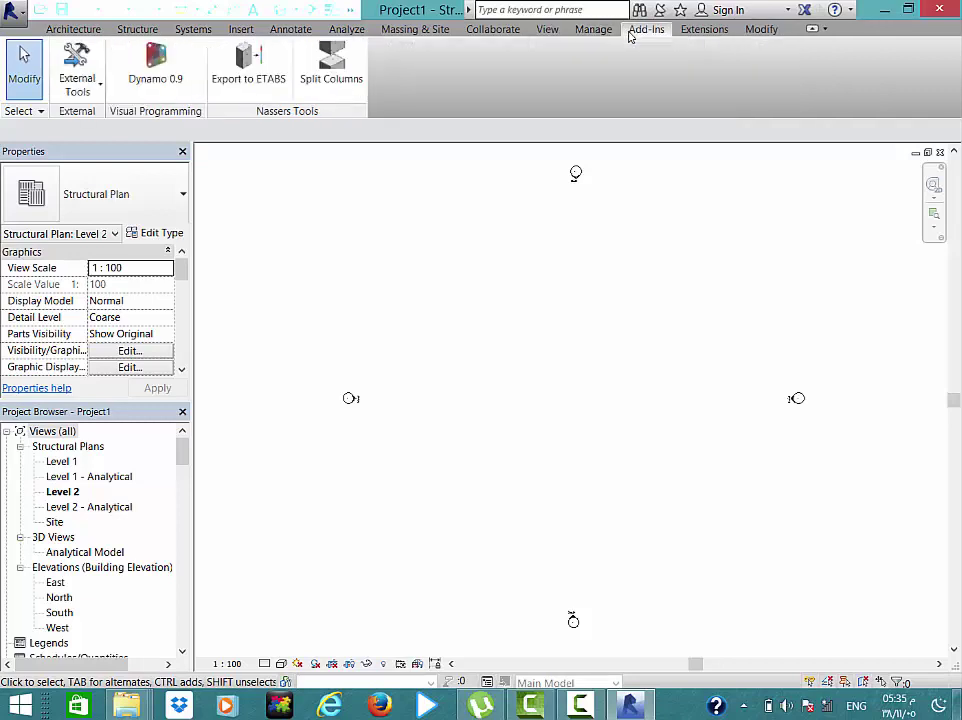
pyautogui.click(684, 30)
pyautogui.click(593, 30)
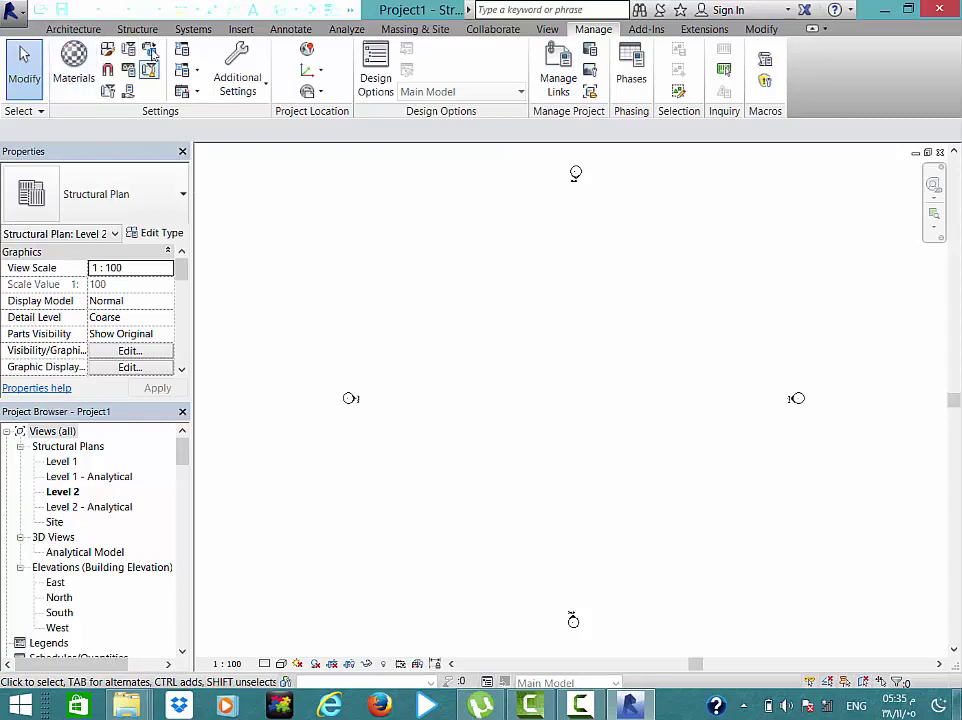
pyautogui.click(118, 30)
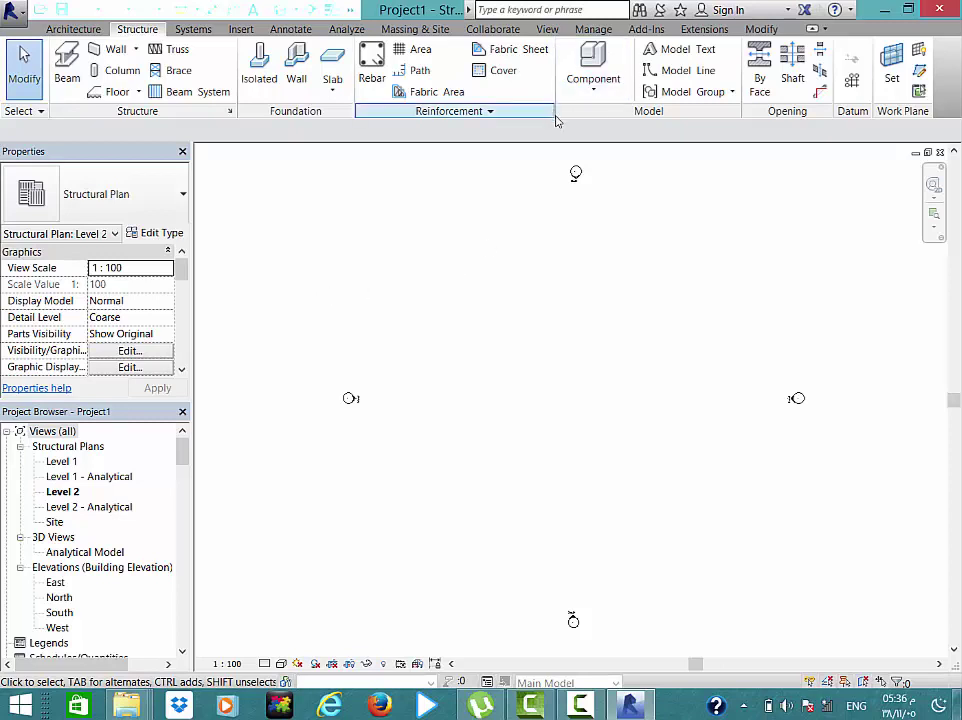
pyautogui.click(598, 30)
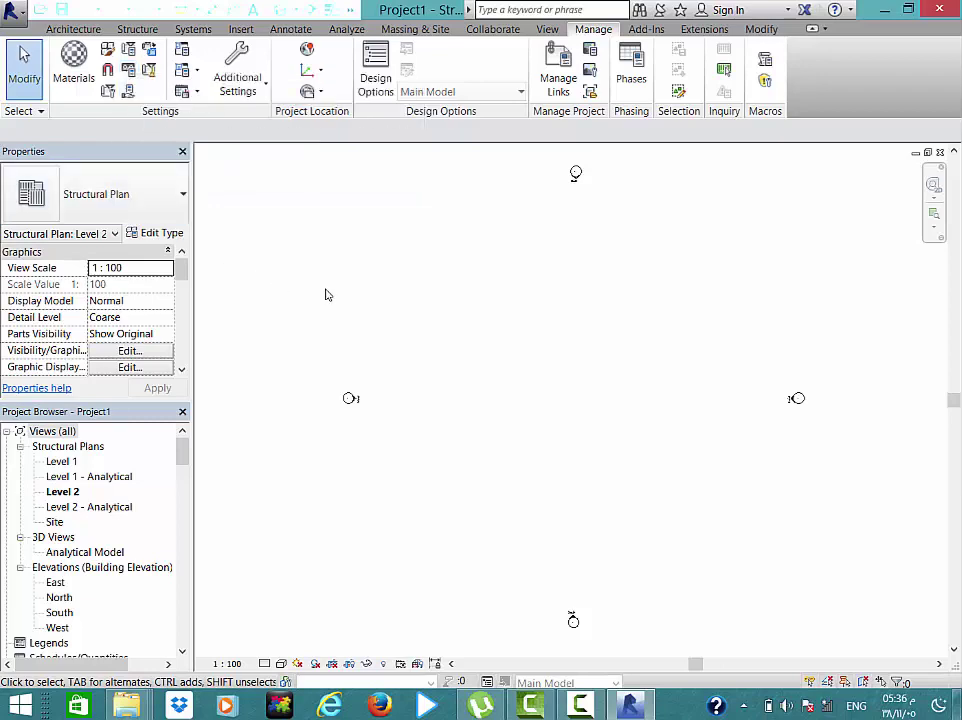
# - Set project length units (UN) to Meters, 0 decimal places, with the m symbol
pyautogui.press('u')
pyautogui.press('n')
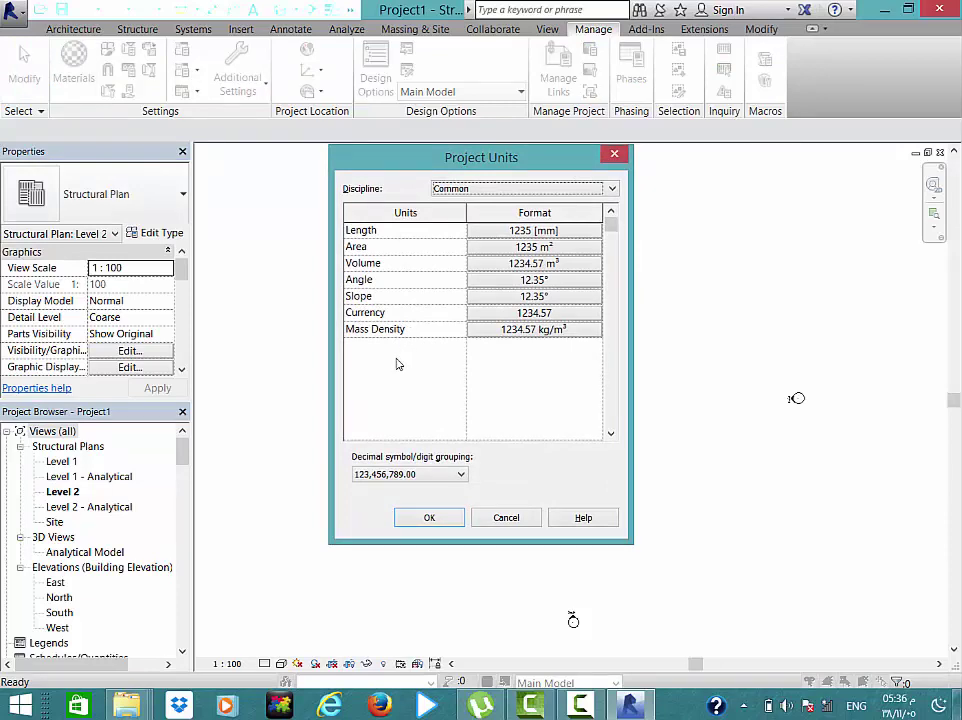
pyautogui.click(545, 231)
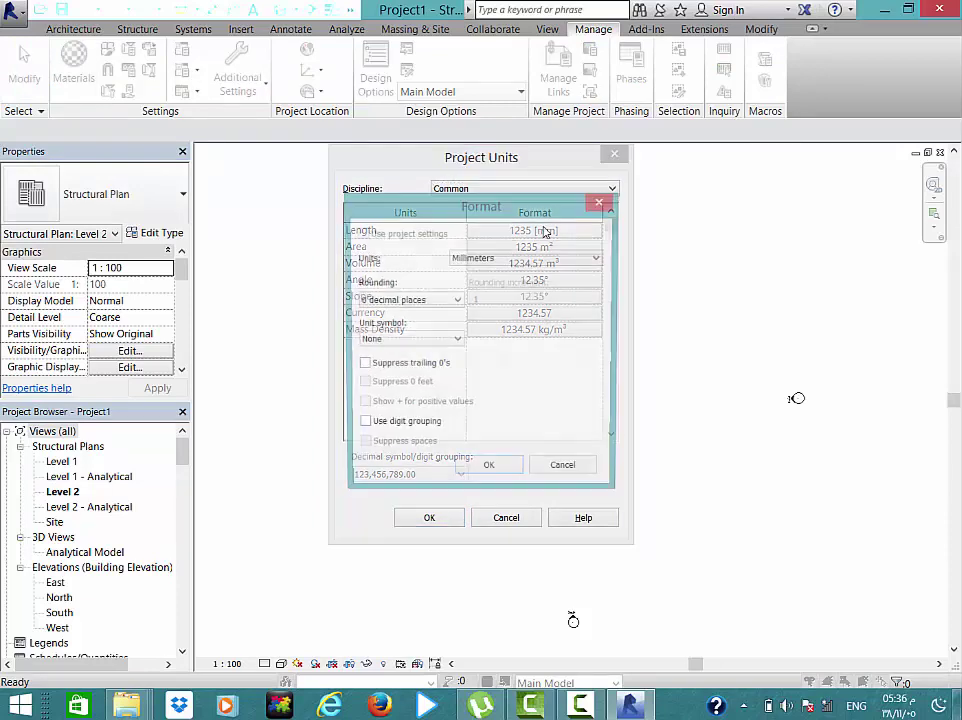
pyautogui.click(500, 258)
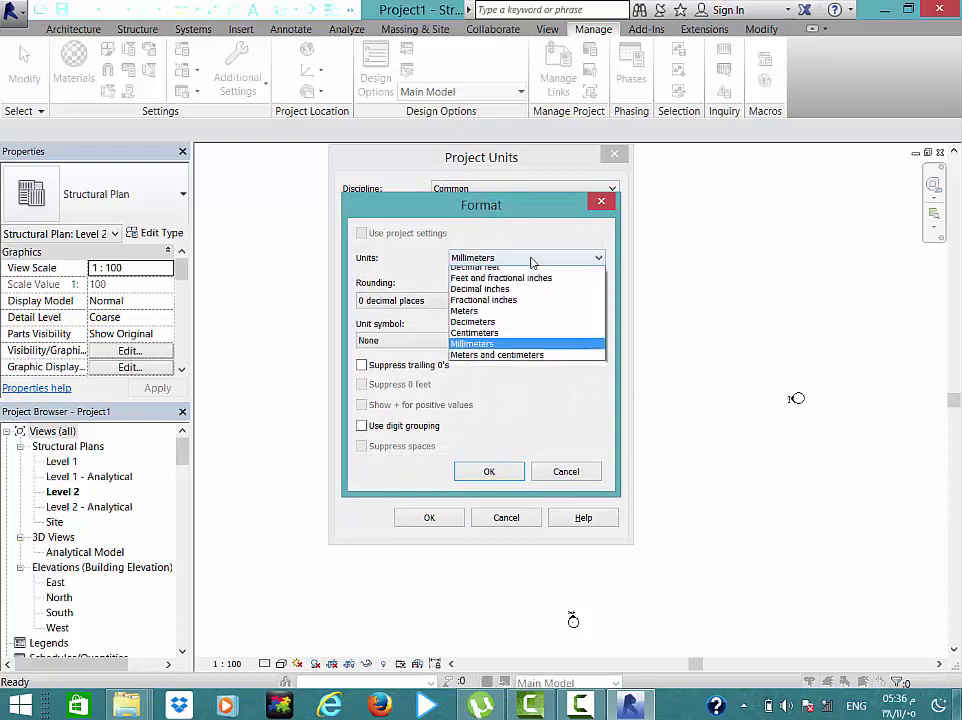
pyautogui.click(498, 316)
pyautogui.click(438, 341)
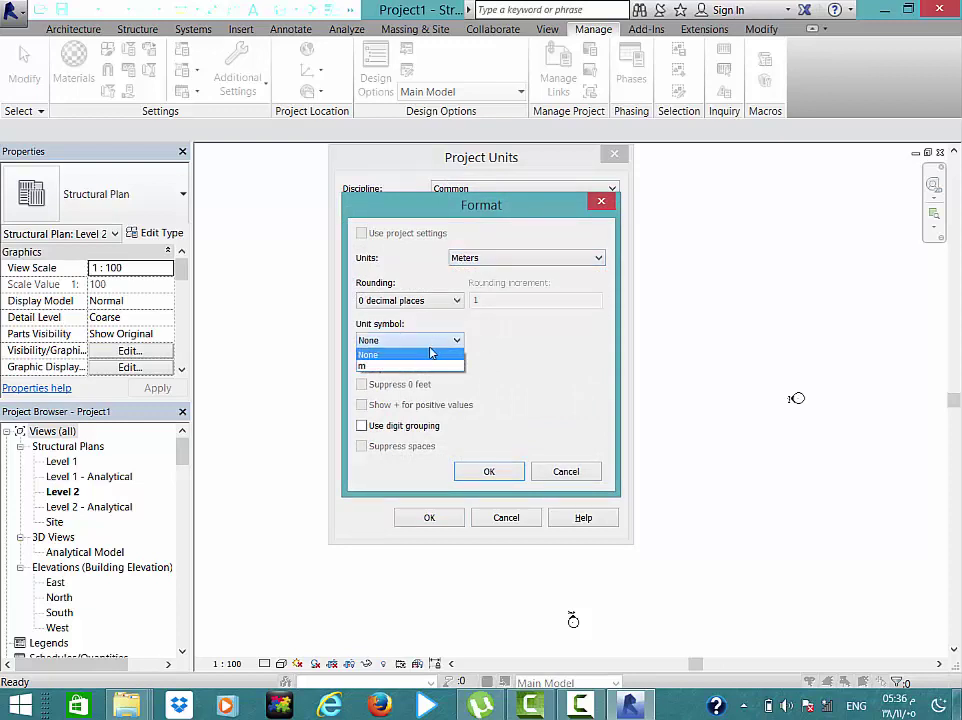
pyautogui.click(418, 367)
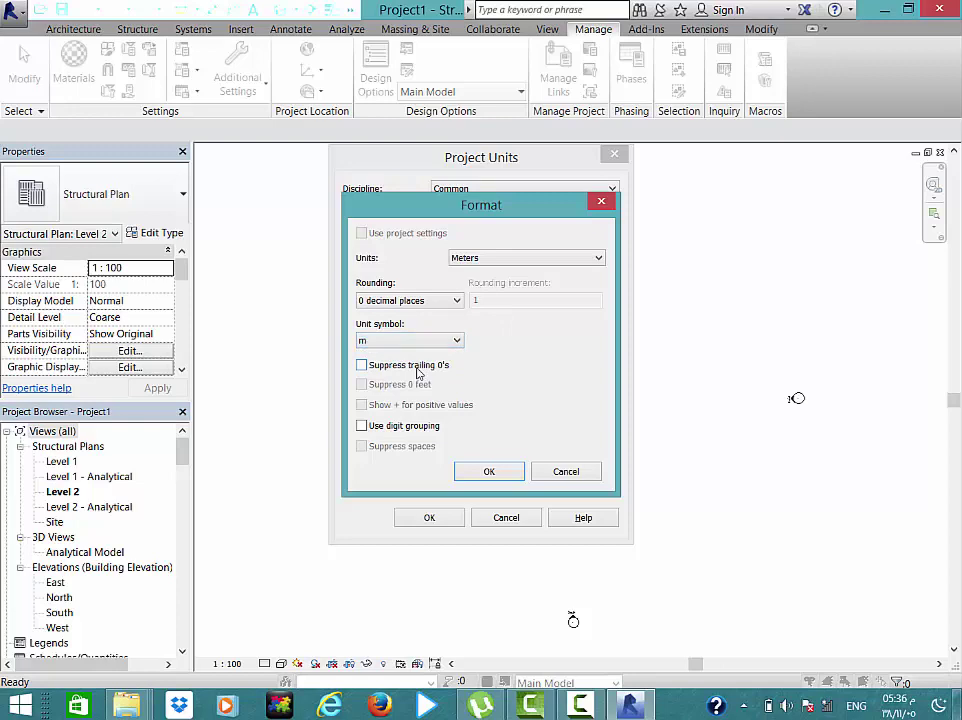
pyautogui.click(488, 473)
pyautogui.click(443, 519)
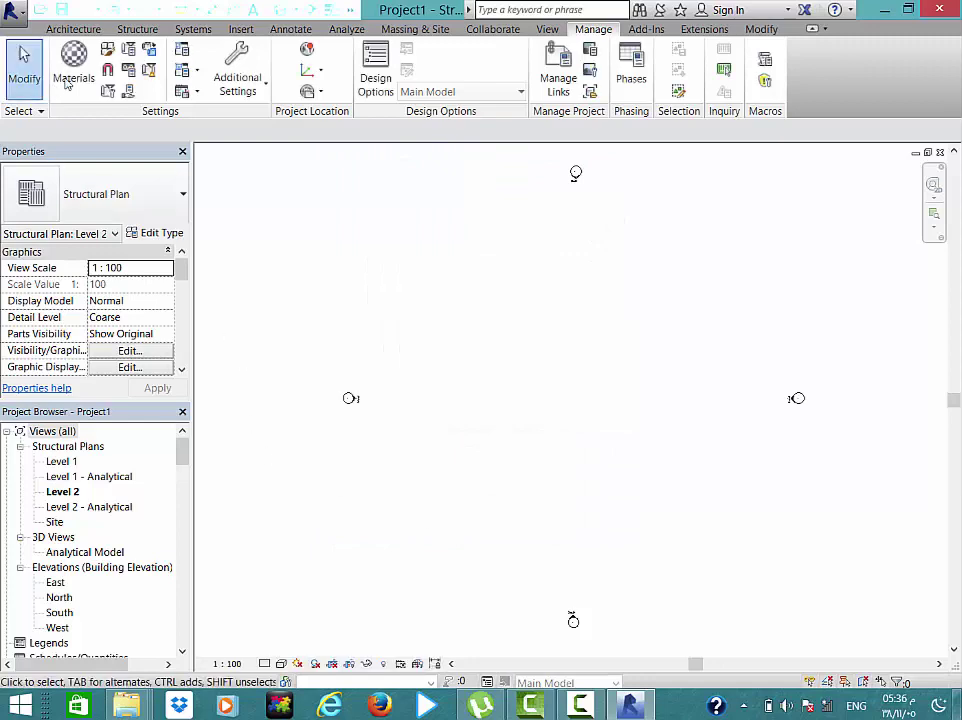
# - Open the Material Browser and step through the Cast-in-Place concrete grades C10 to C30
pyautogui.click(73, 79)
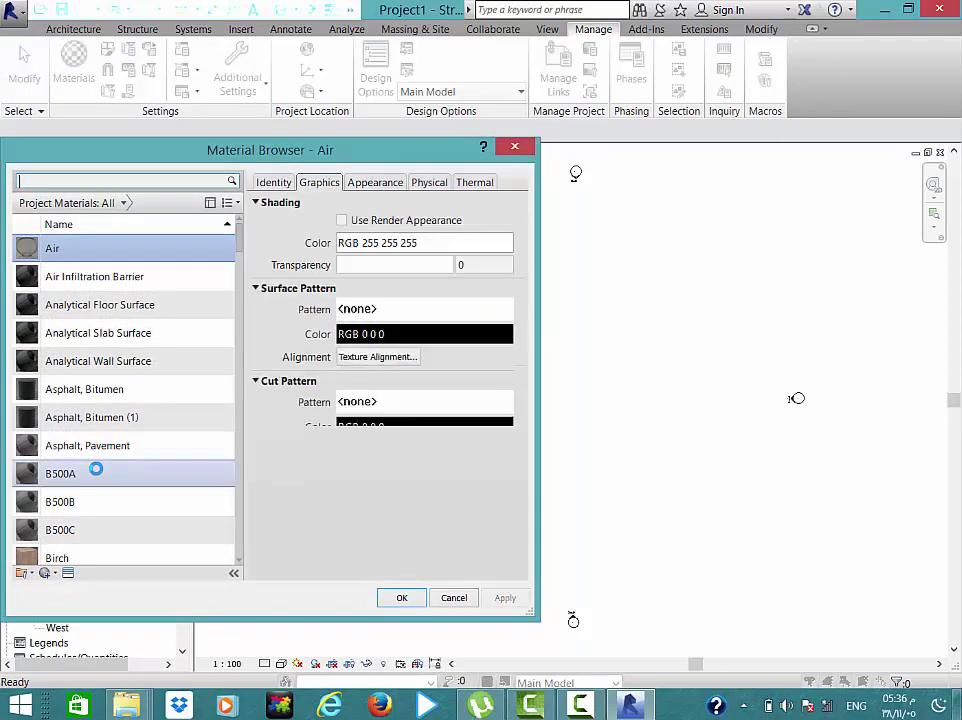
pyautogui.scroll(-1, 237, 566)
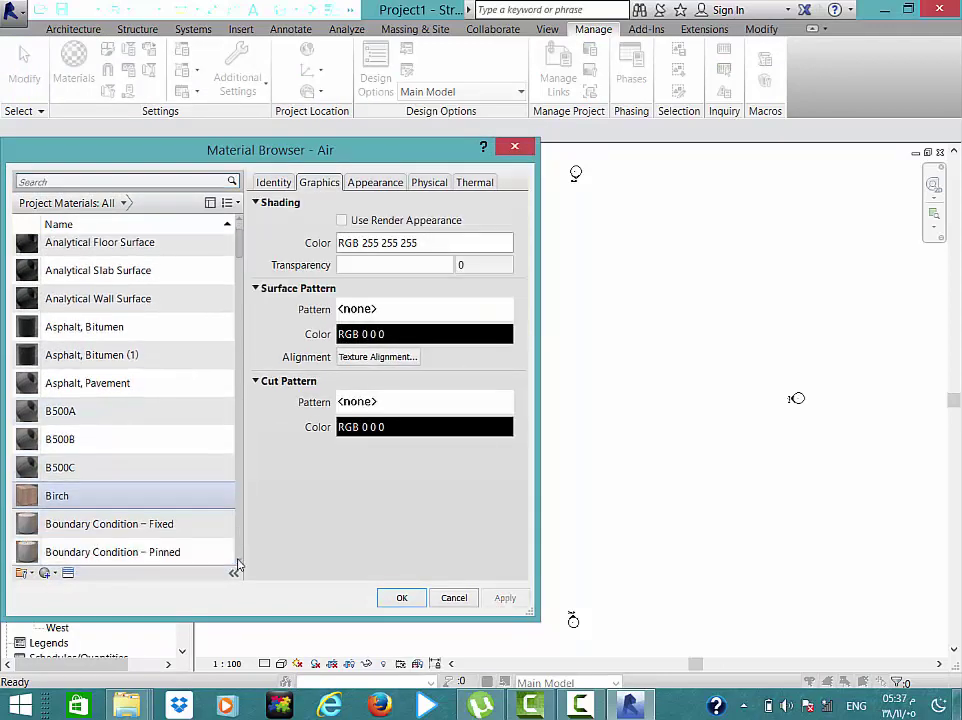
pyautogui.scroll(-2, 237, 566)
pyautogui.scroll(-3, 237, 566)
pyautogui.scroll(-2, 237, 566)
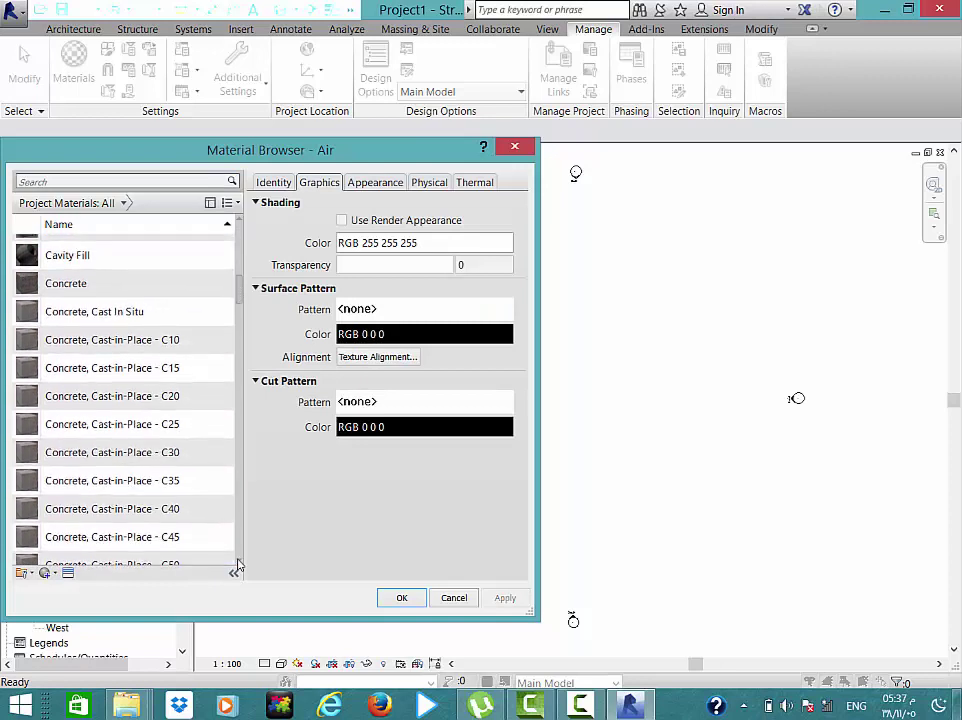
pyautogui.click(133, 300)
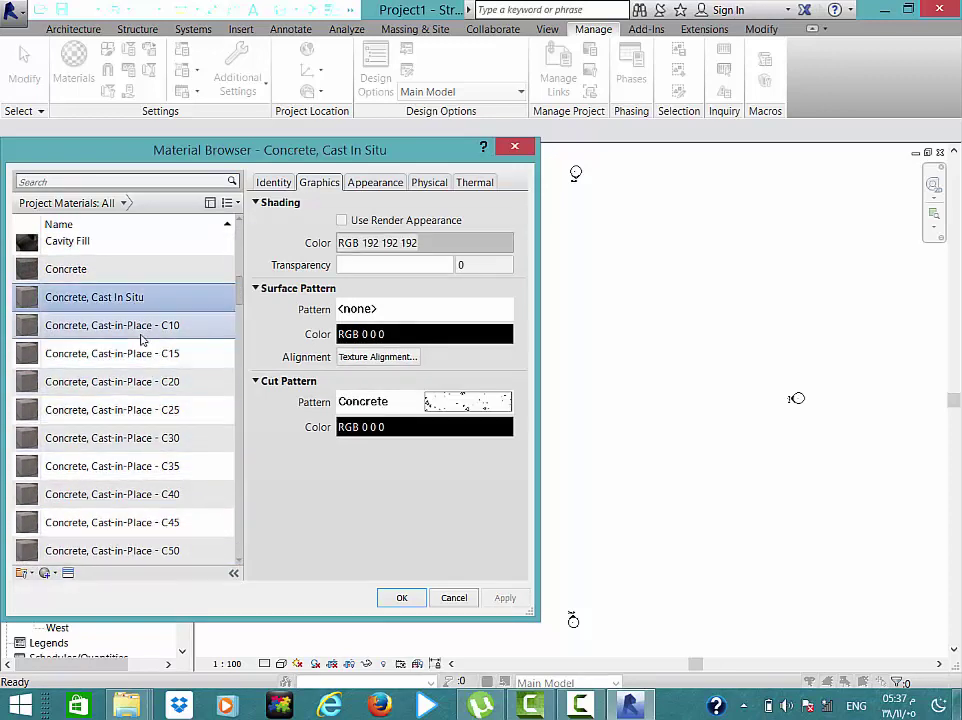
pyautogui.click(97, 270)
pyautogui.click(100, 325)
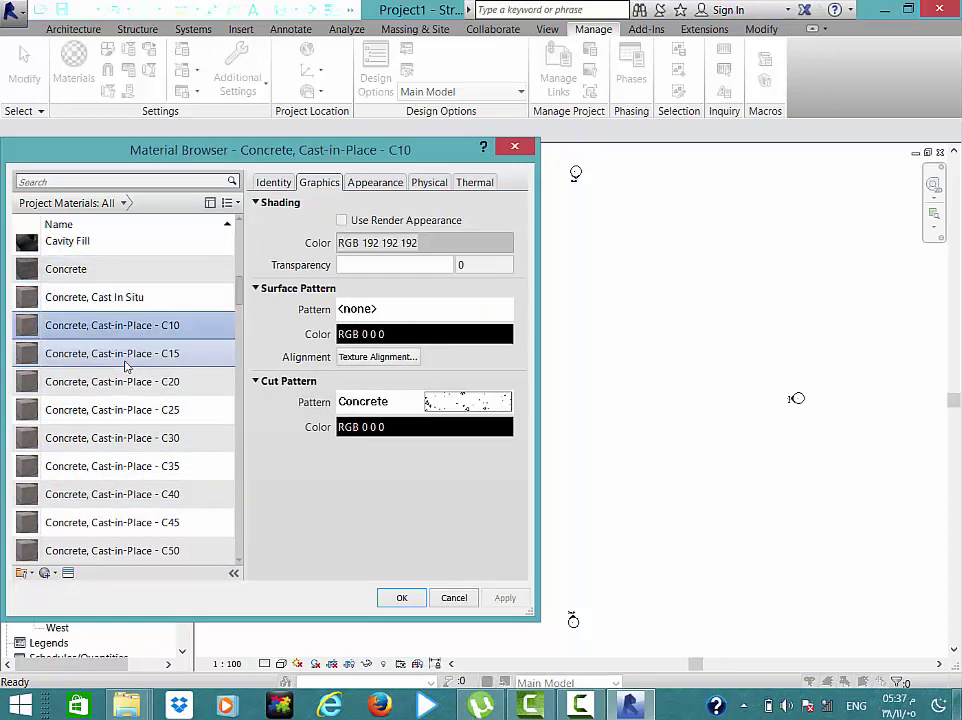
pyautogui.click(122, 354)
pyautogui.click(135, 382)
pyautogui.click(141, 408)
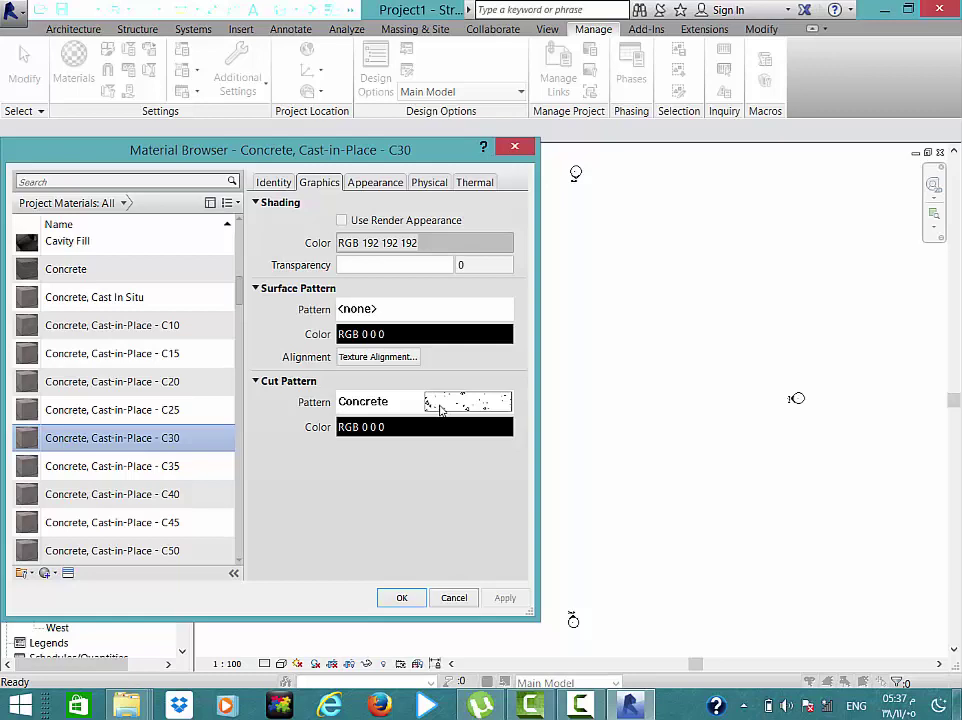
# - Give Concrete, Cast-in-Place - C30 a Diagonal up 1.5mm cut pattern
pyautogui.click(450, 405)
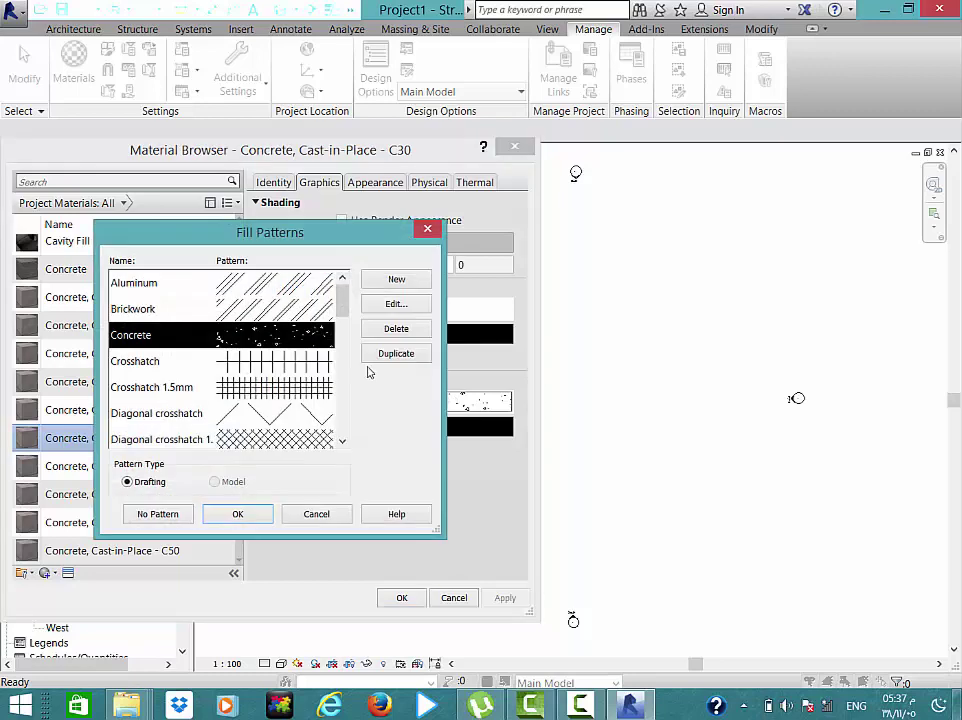
pyautogui.moveTo(344, 300); pyautogui.dragTo(343, 337)
pyautogui.click(300, 337)
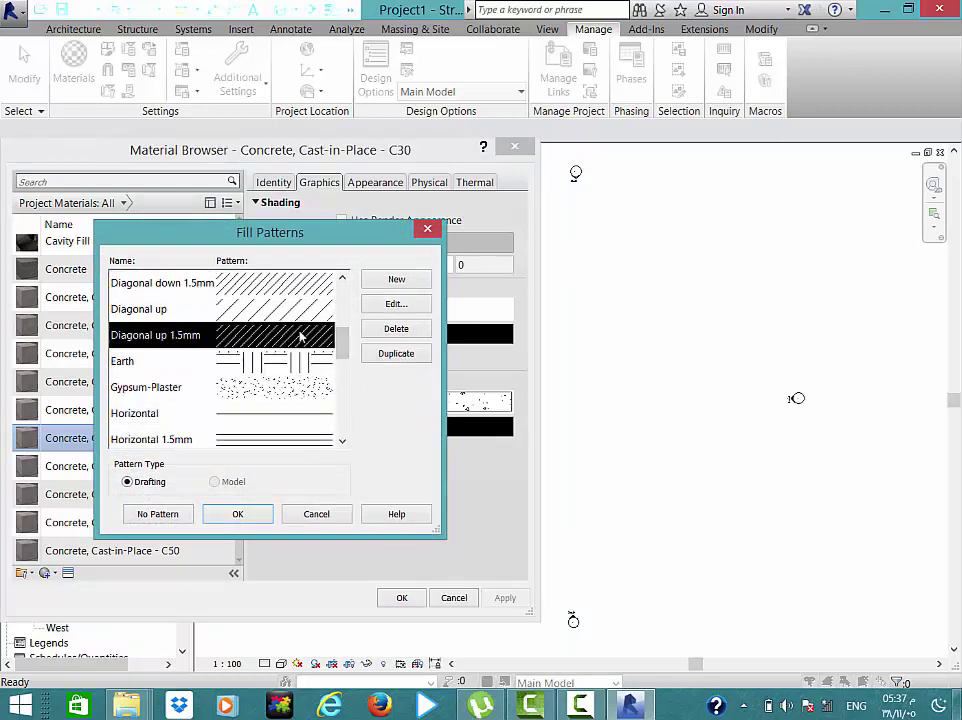
pyautogui.click(233, 513)
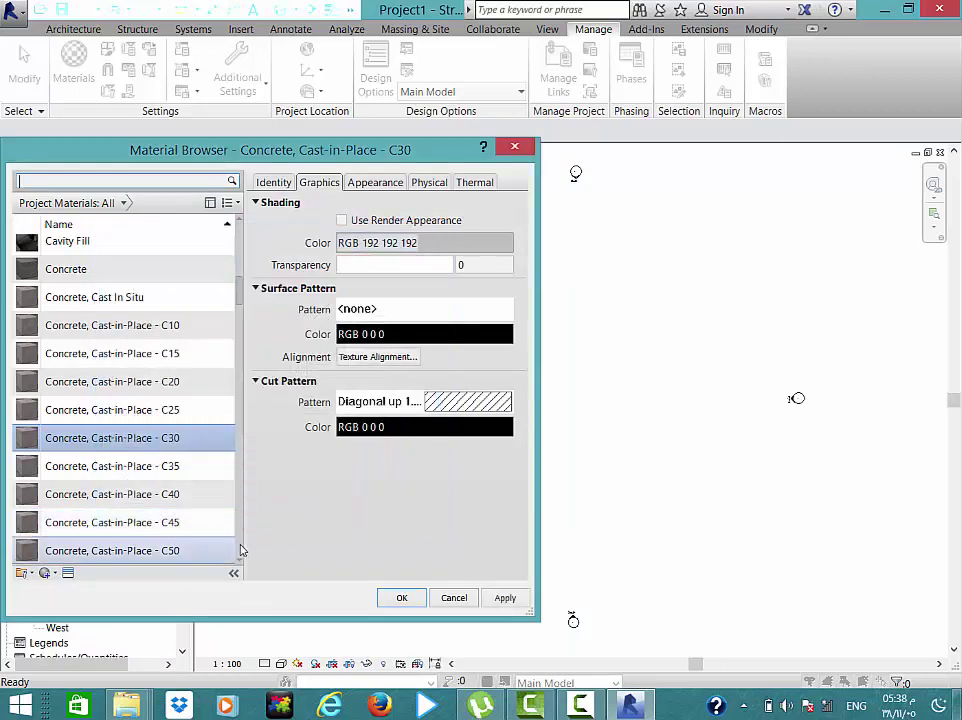
# - Colour the cut pattern dark blue (RGB 30 11 108) and apply the material changes
pyautogui.click(397, 428)
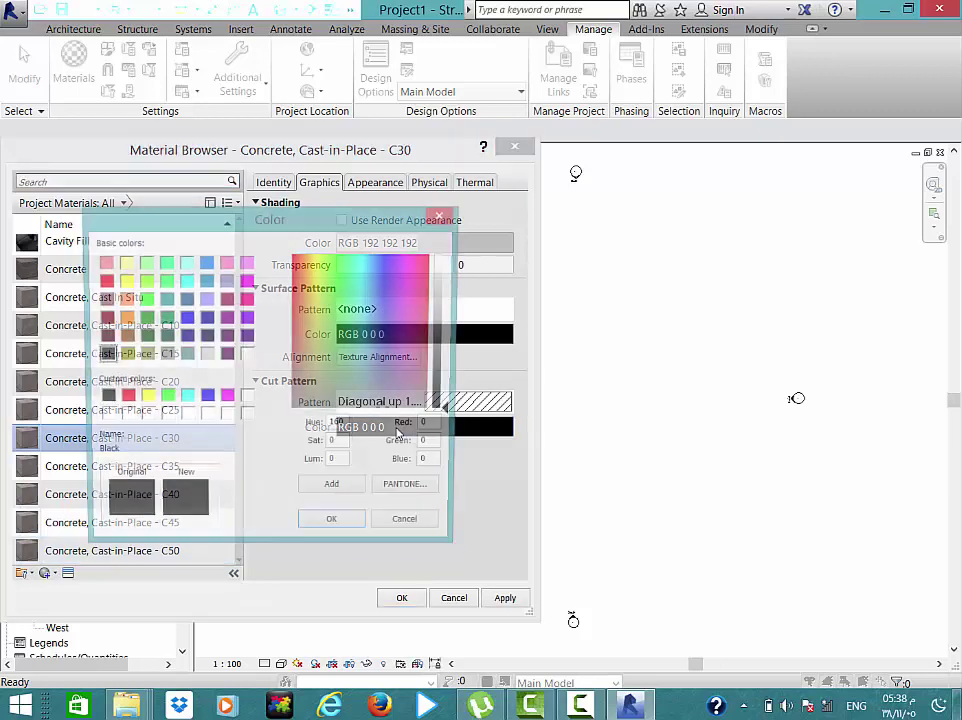
pyautogui.moveTo(388, 411); pyautogui.dragTo(392, 284)
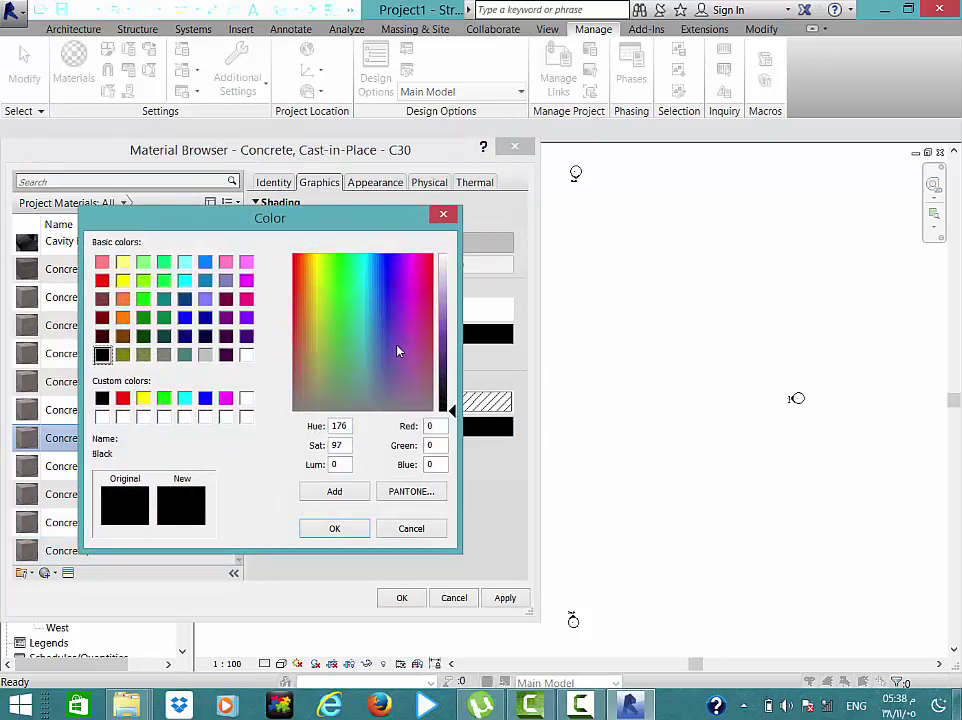
pyautogui.click(446, 377)
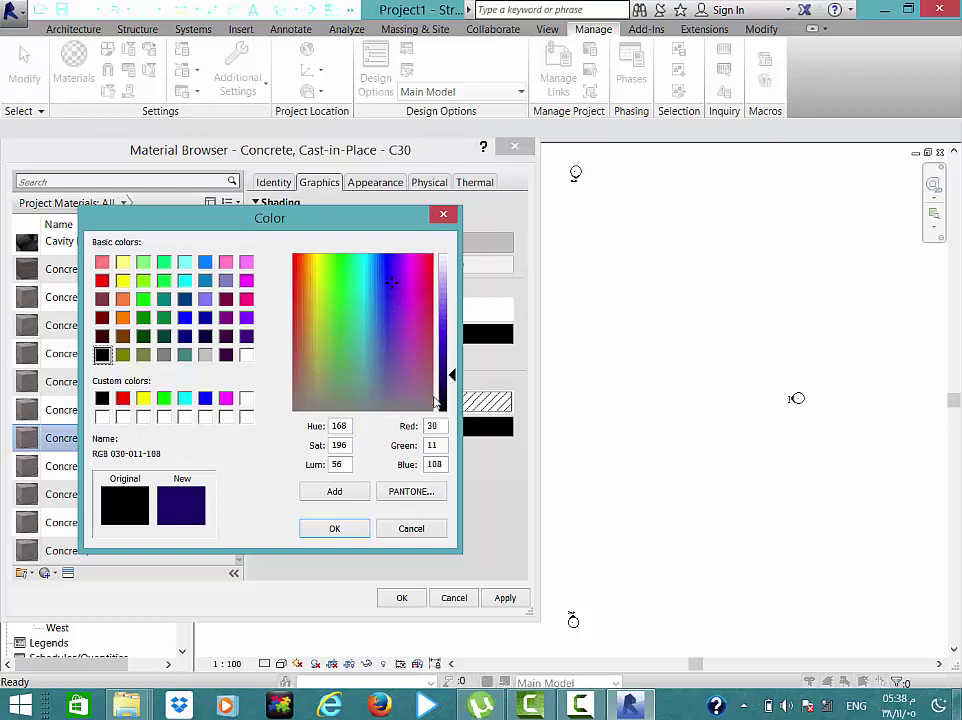
pyautogui.click(334, 528)
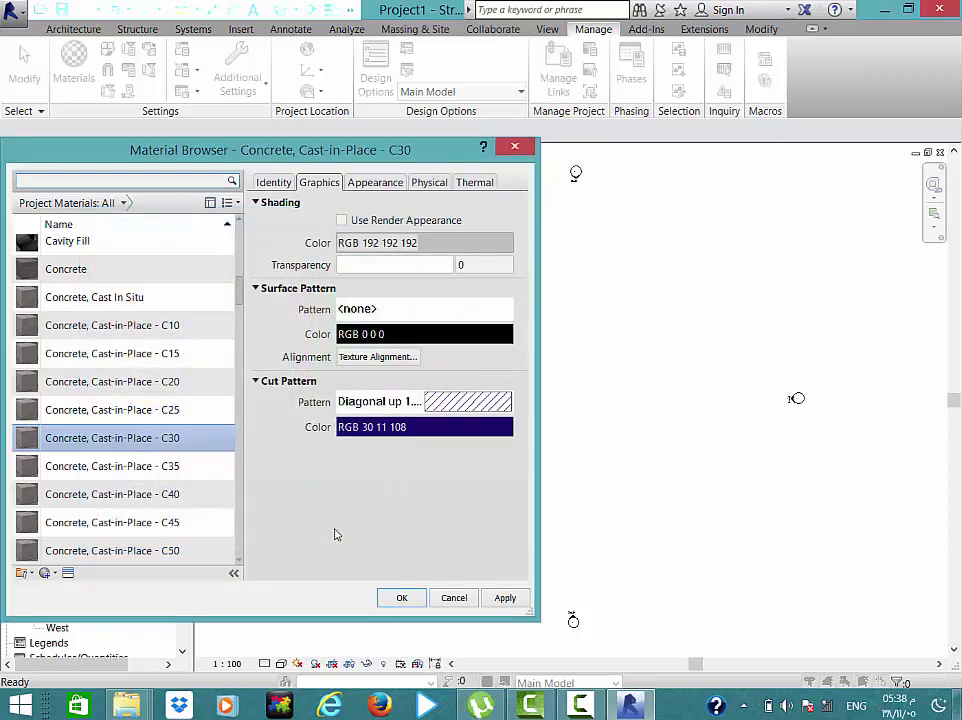
pyautogui.click(401, 598)
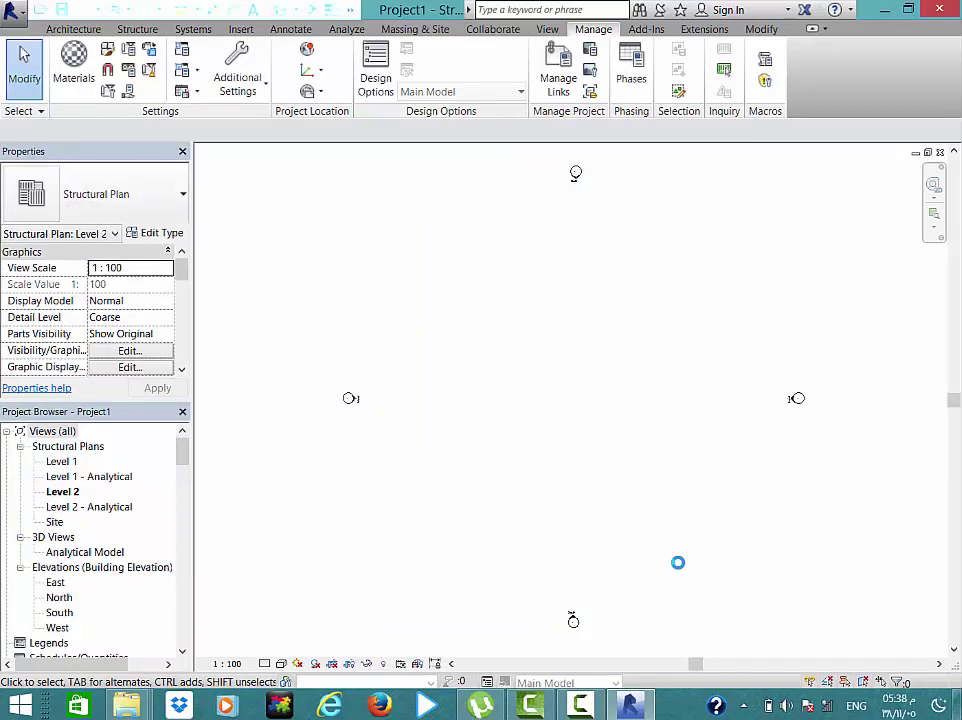
# - Check Levels 1 and 2 in the East elevation, then open the Level 1 structural plan
pyautogui.click(146, 30)
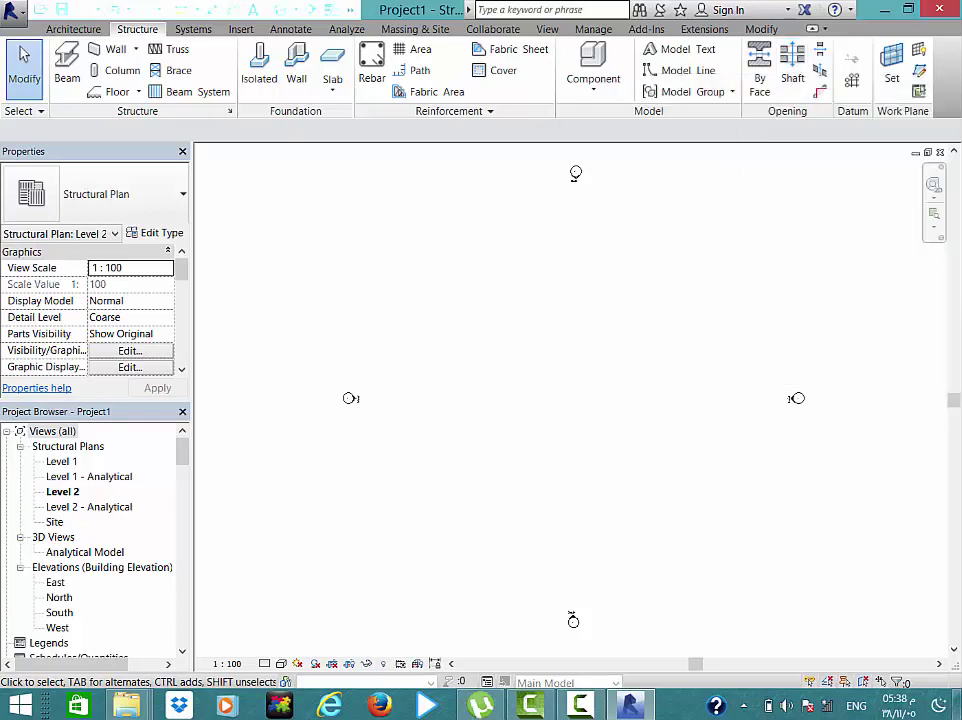
pyautogui.doubleClick(56, 583)
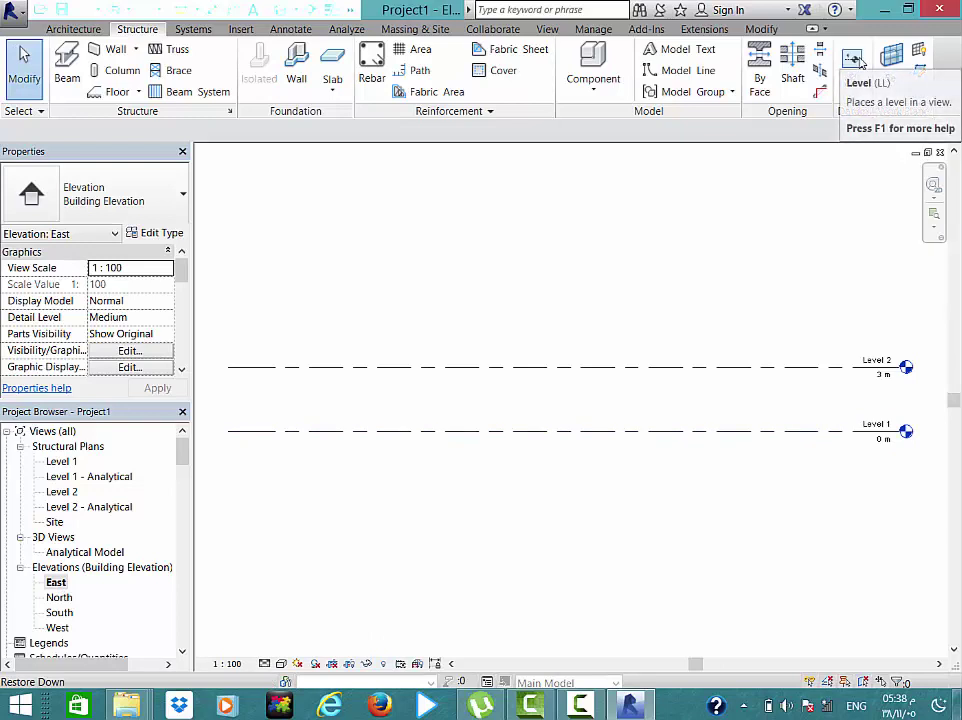
pyautogui.doubleClick(62, 462)
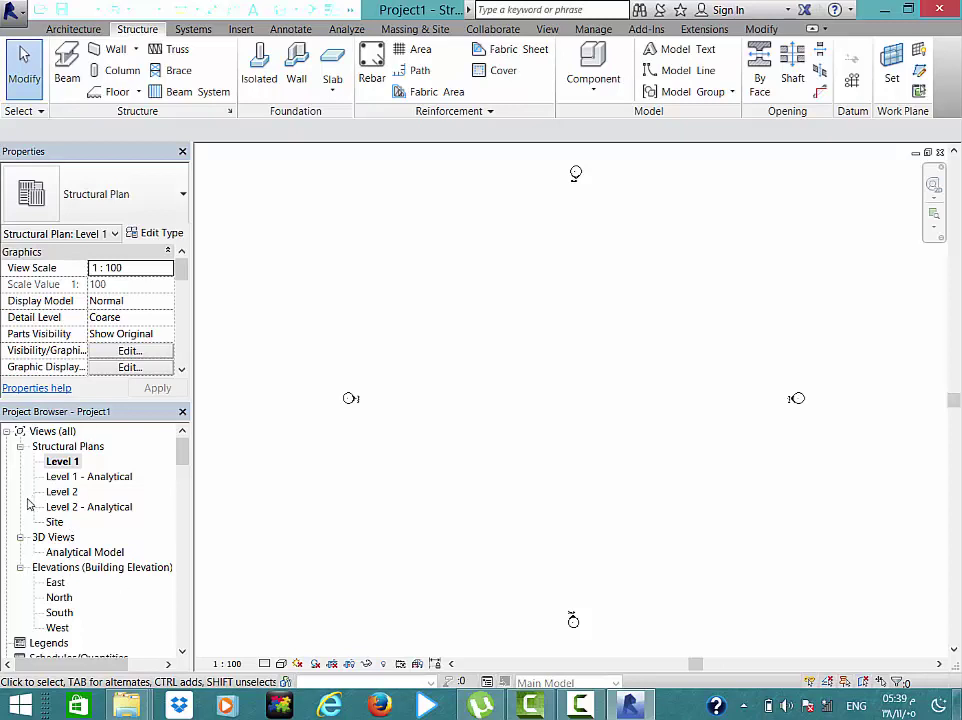
# - Close the Properties palette and restore it via View > User Interface
pyautogui.click(182, 151)
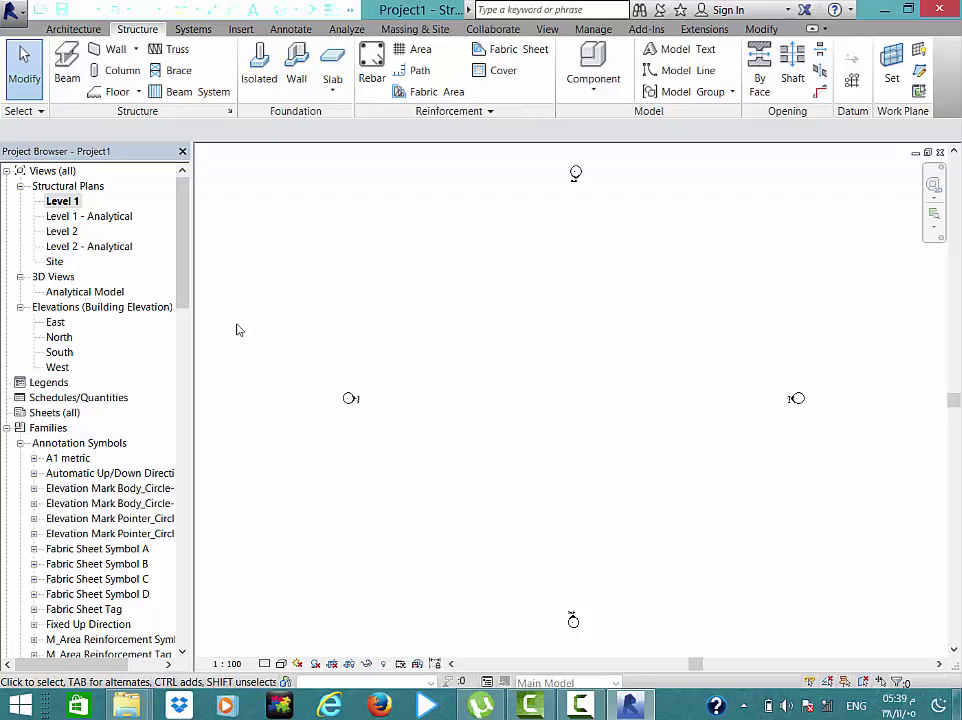
pyautogui.click(553, 30)
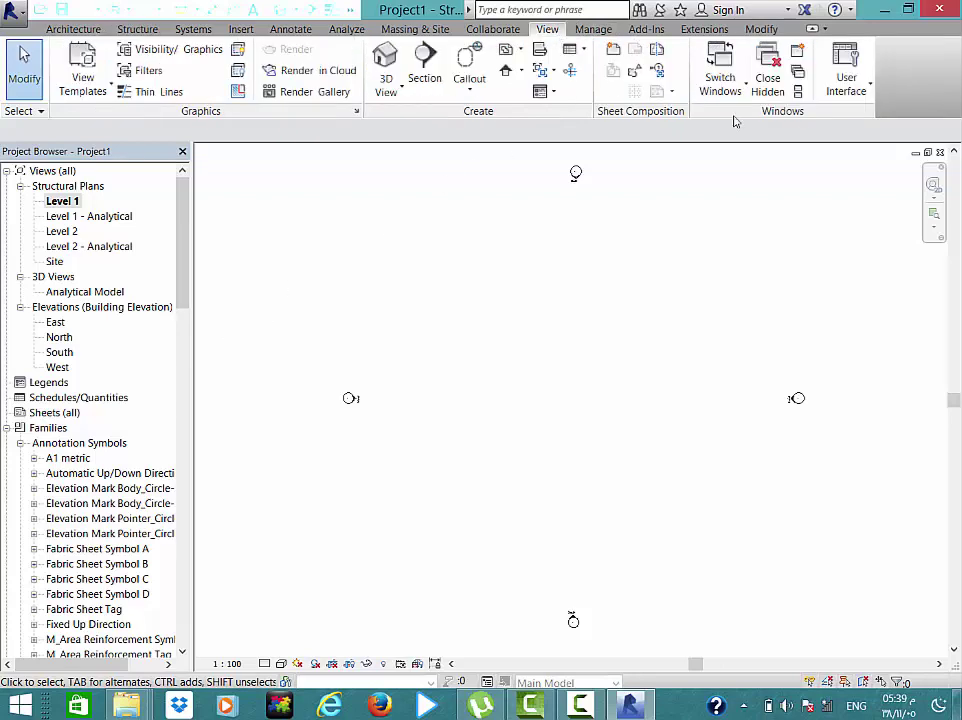
pyautogui.click(860, 87)
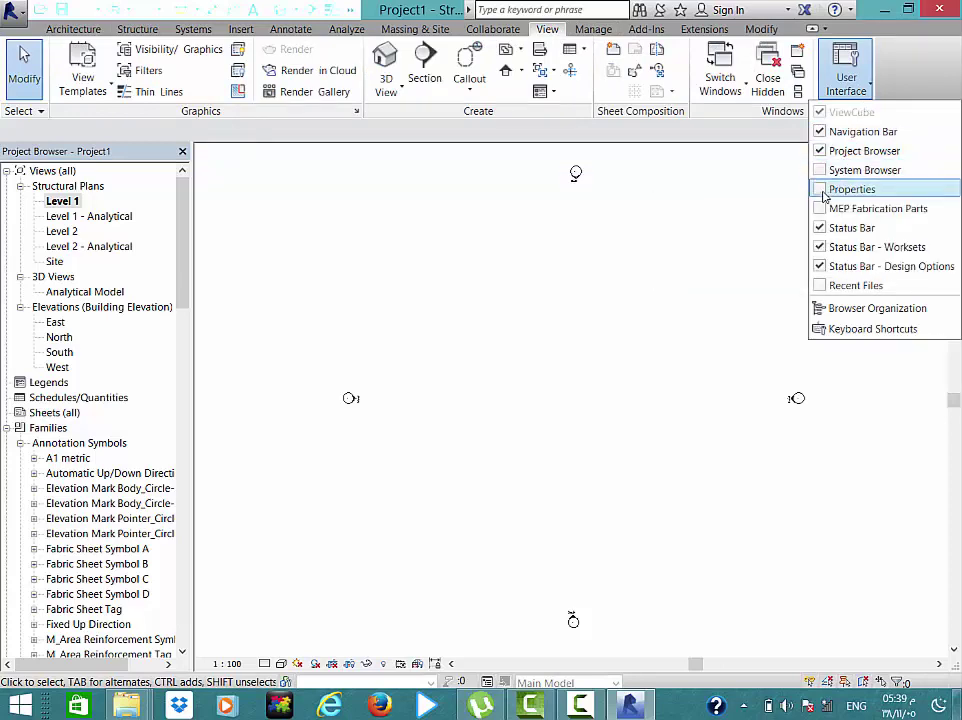
pyautogui.click(823, 190)
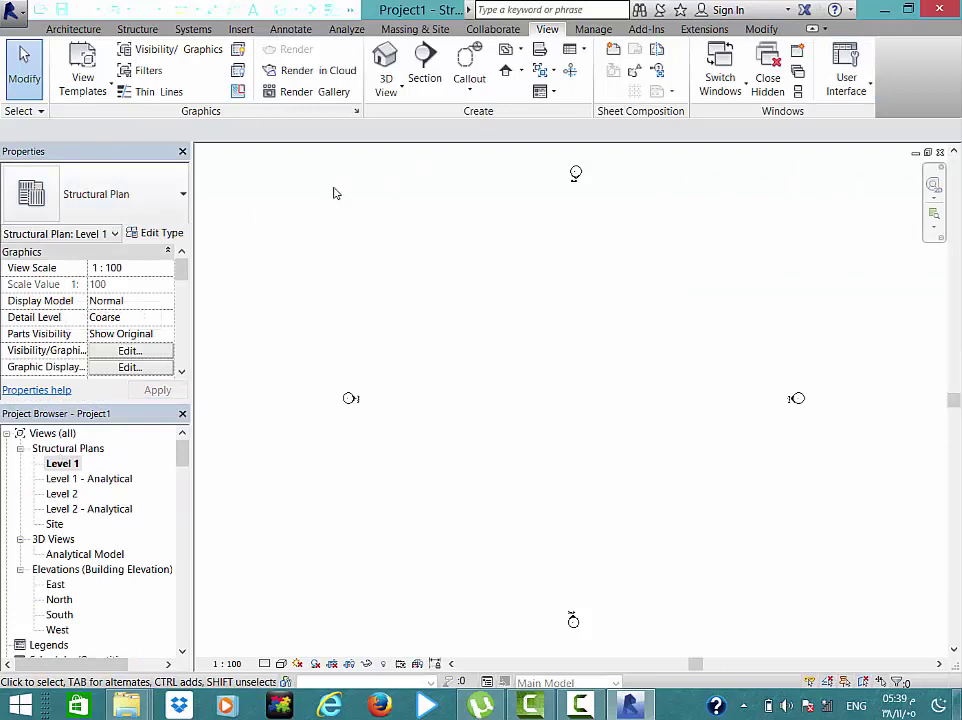
# - Start the first horizontal grid line (GR) on the Level 1 plan at its left end
pyautogui.click(137, 29)
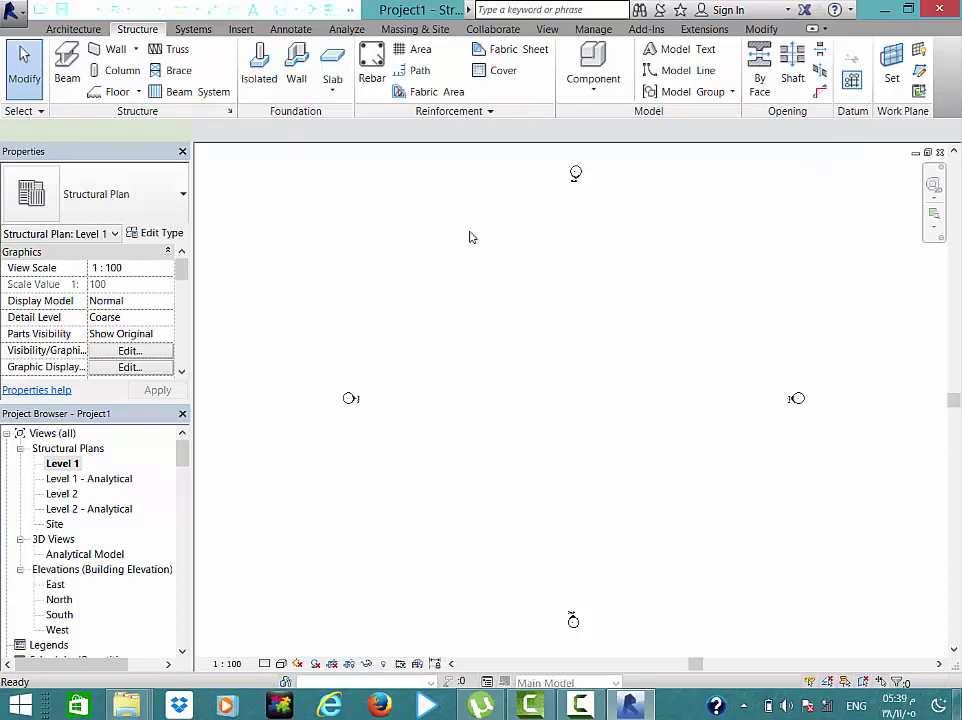
pyautogui.press('g')
pyautogui.press('r')
pyautogui.click(459, 270)
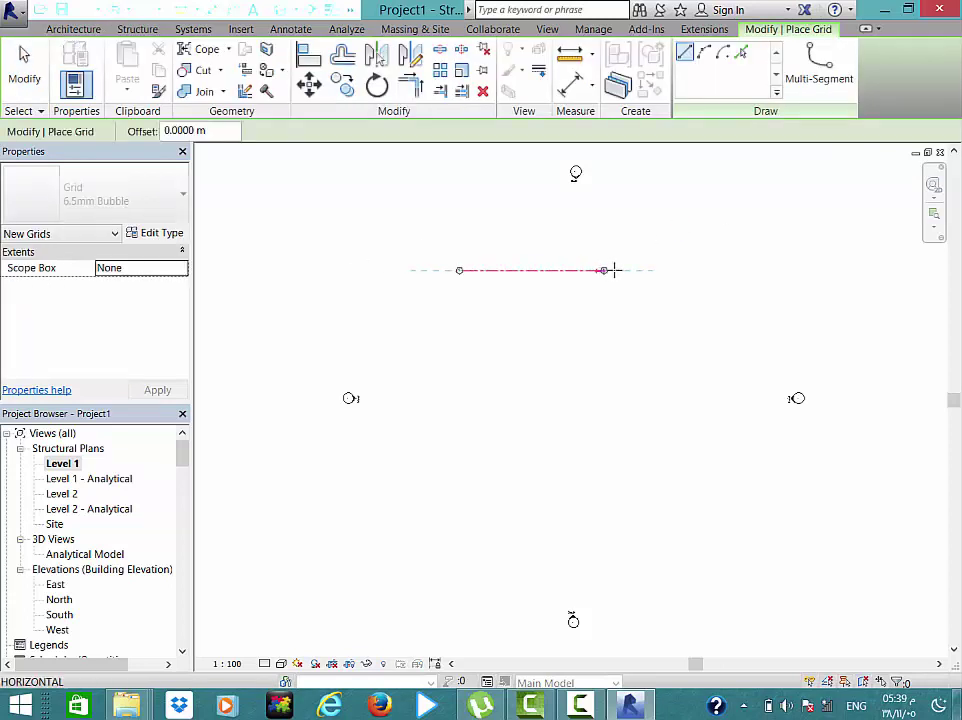
# - Finish grid 1 at its right end
pyautogui.click(700, 270)
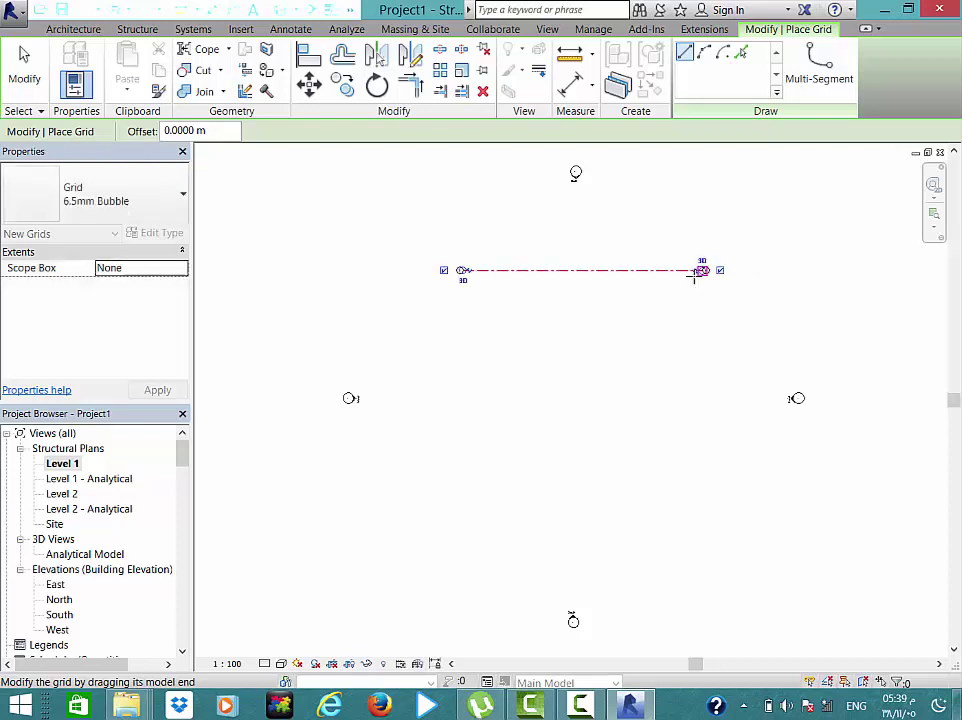
pyautogui.scroll(3, 430, 270)
pyautogui.scroll(2, 372, 270)
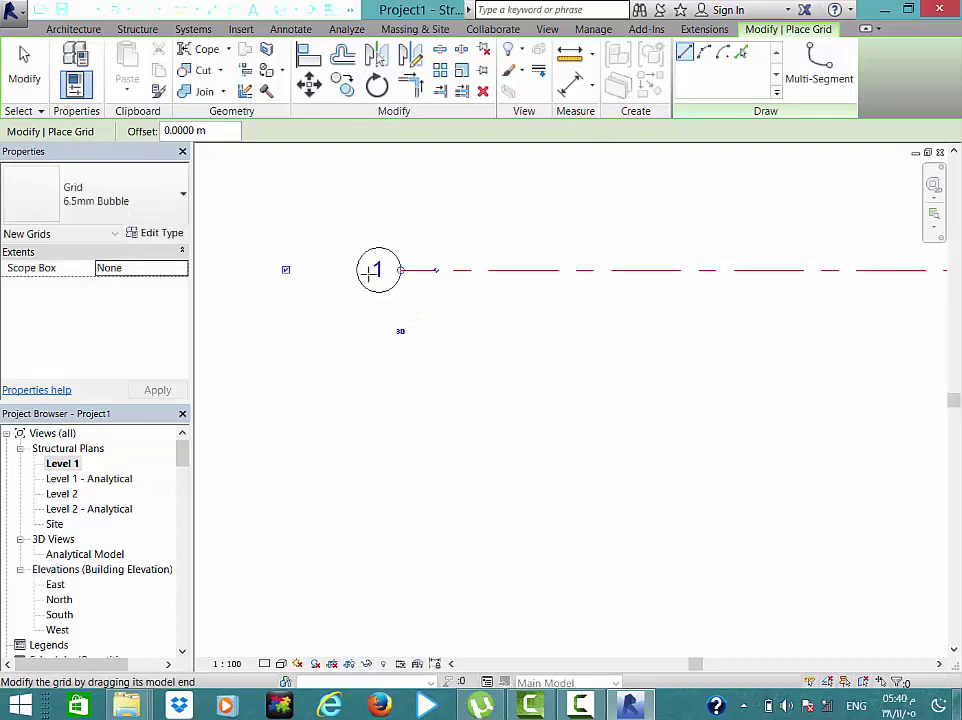
pyautogui.scroll(2, 374, 273)
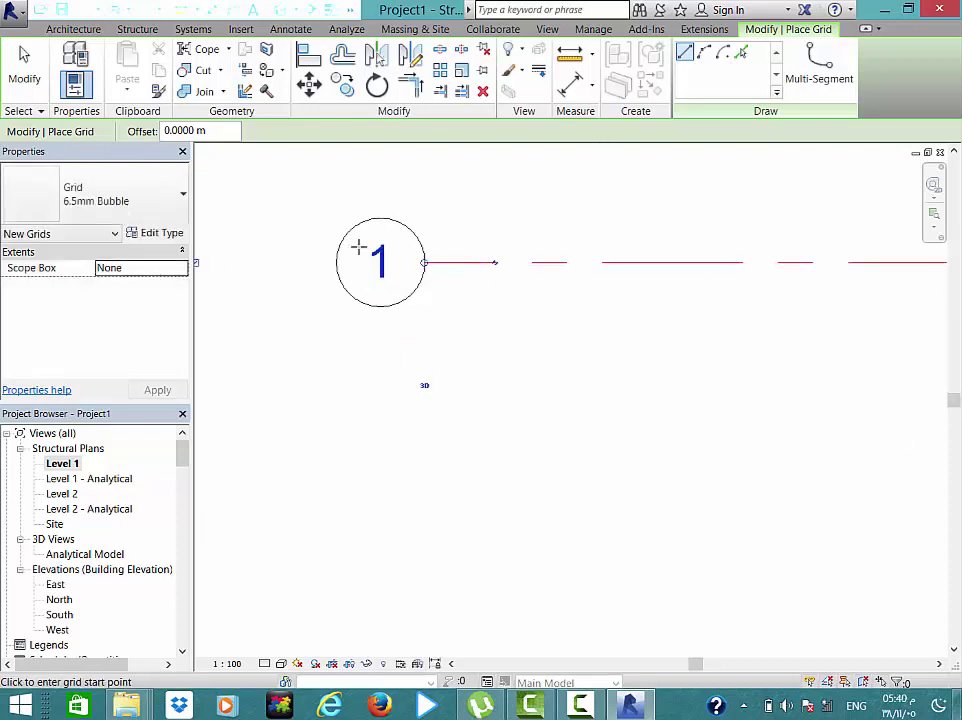
pyautogui.scroll(-2, 437, 279)
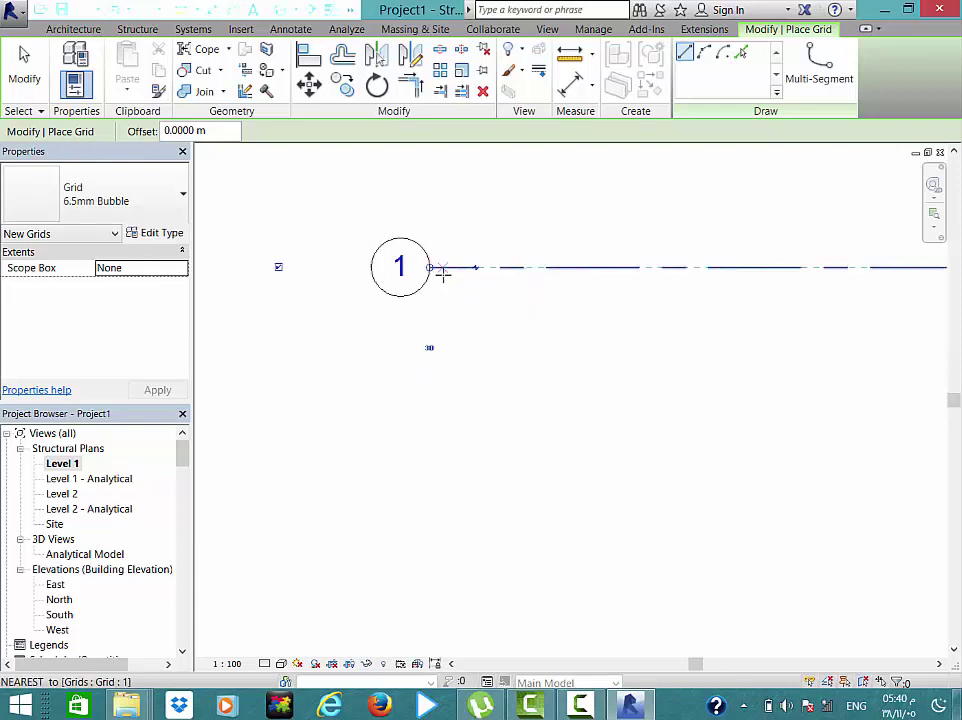
pyautogui.scroll(-2, 440, 273)
pyautogui.scroll(2, 498, 270)
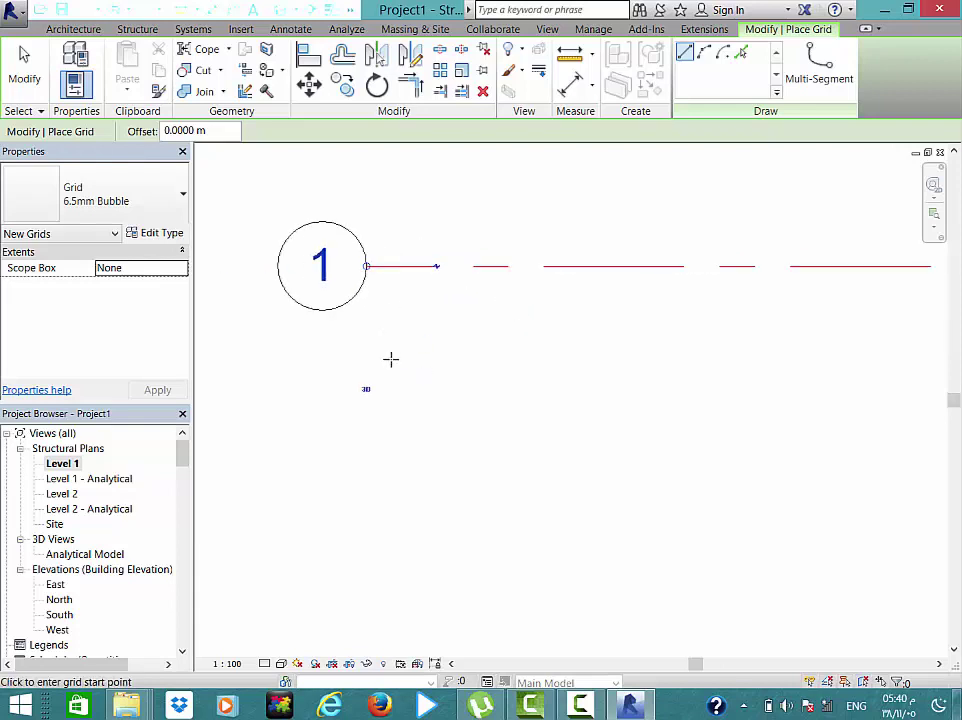
pyautogui.scroll(-2, 391, 359)
pyautogui.scroll(-2, 371, 285)
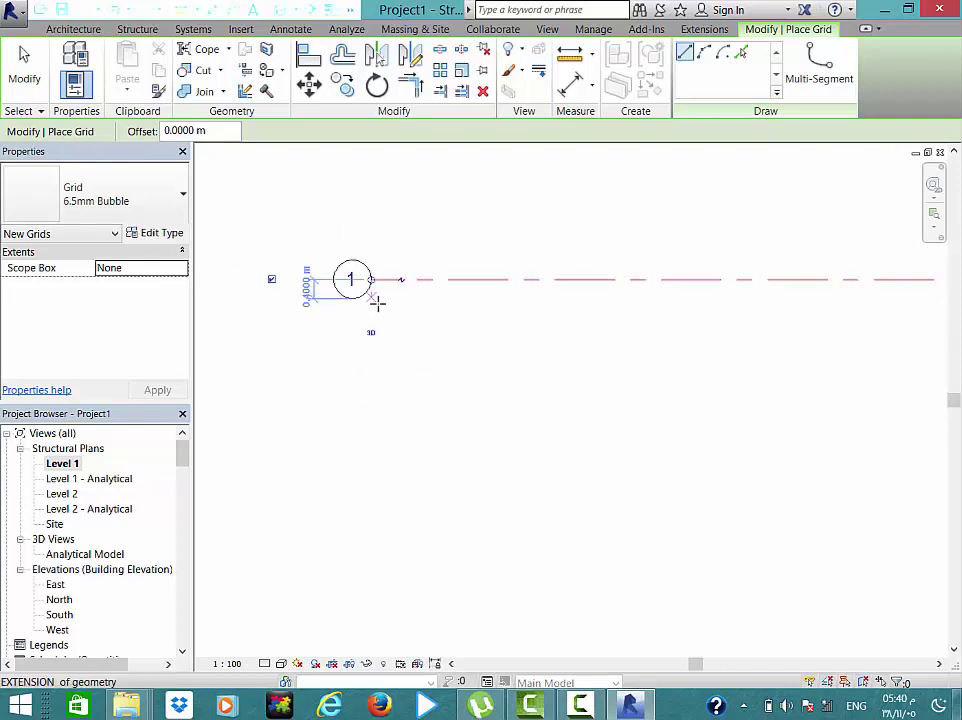
pyautogui.scroll(-1, 377, 304)
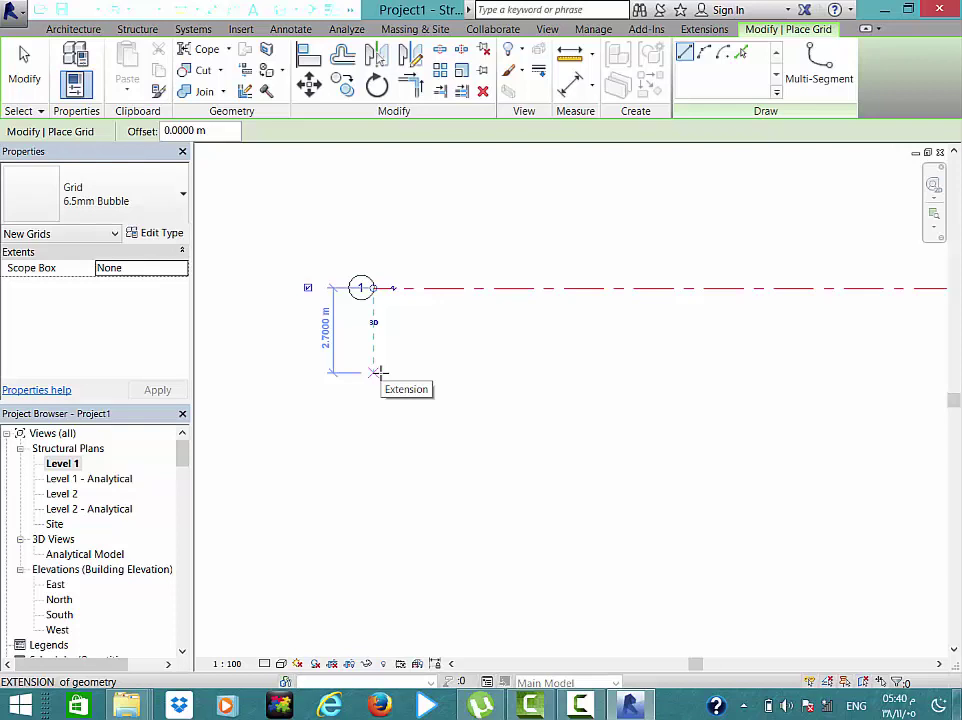
# - Draw grid 2 parallel below grid 1, 3 m apart
pyautogui.click(373, 380)
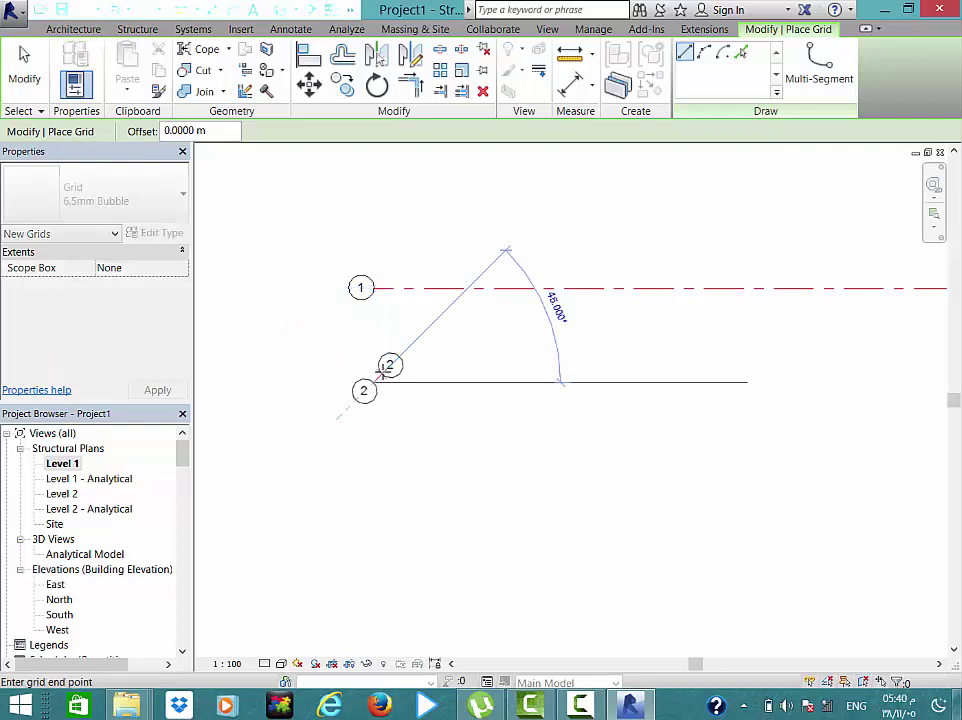
pyautogui.scroll(-1, 572, 366)
pyautogui.scroll(-5, 572, 366)
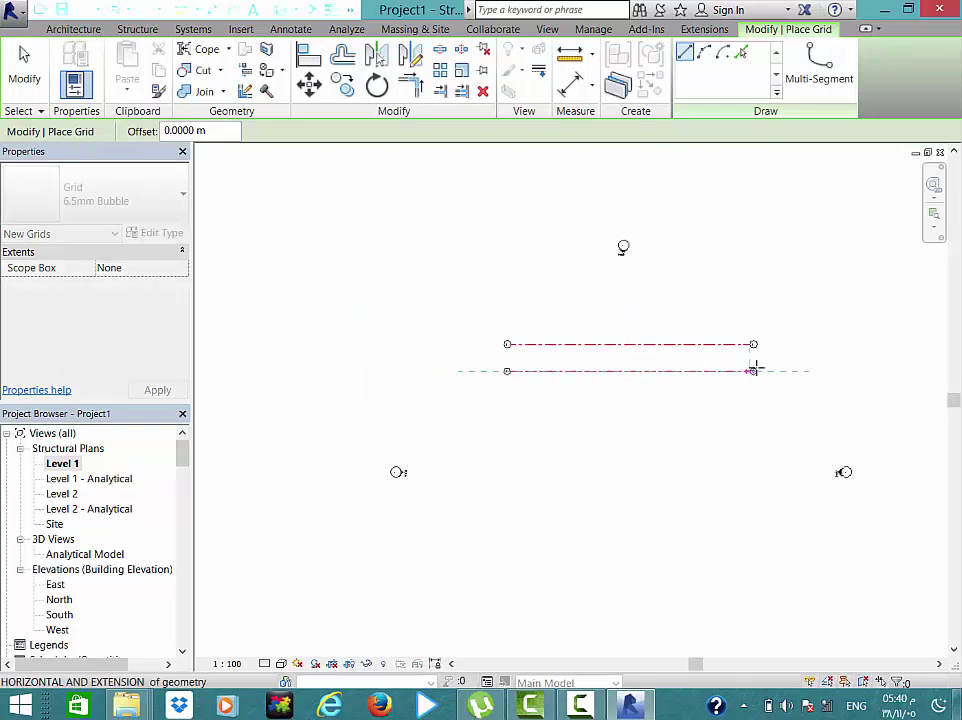
pyautogui.scroll(3, 754, 369)
pyautogui.click(750, 375)
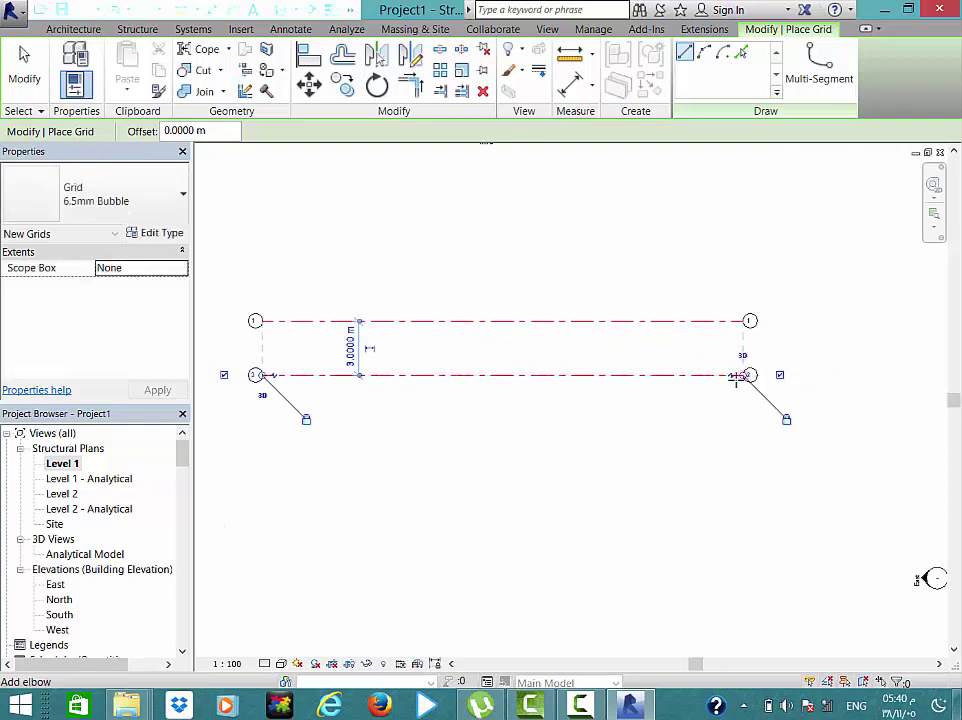
pyautogui.scroll(2, 738, 376)
pyautogui.scroll(-3, 735, 396)
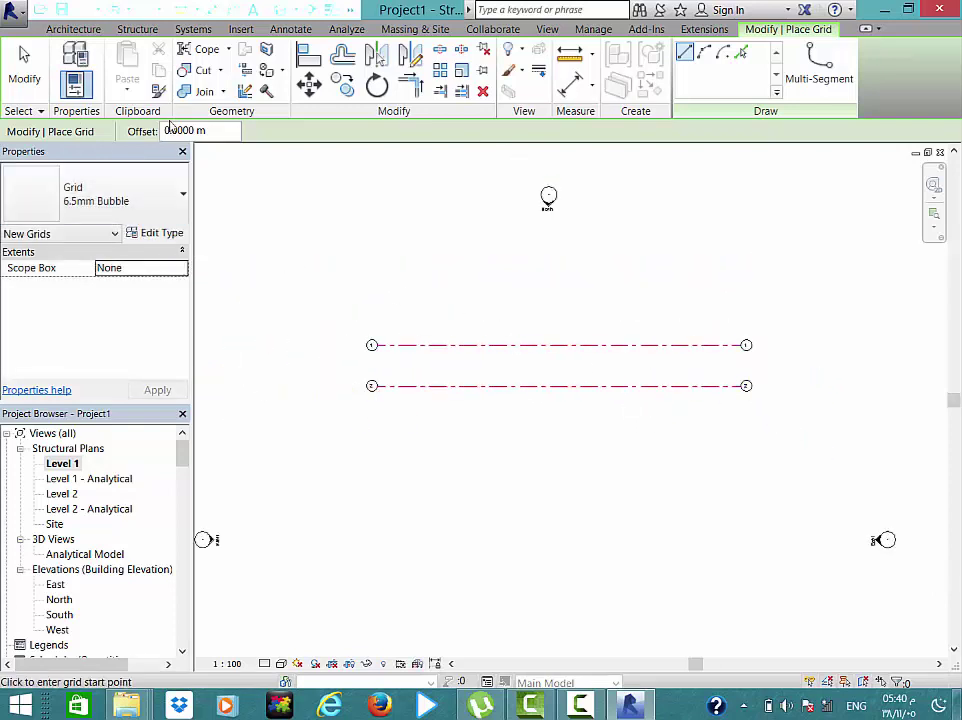
# - Add grids 3 and 4 below grid 2 using pick-line with a 5 m offset
pyautogui.moveTo(210, 131); pyautogui.dragTo(130, 140)
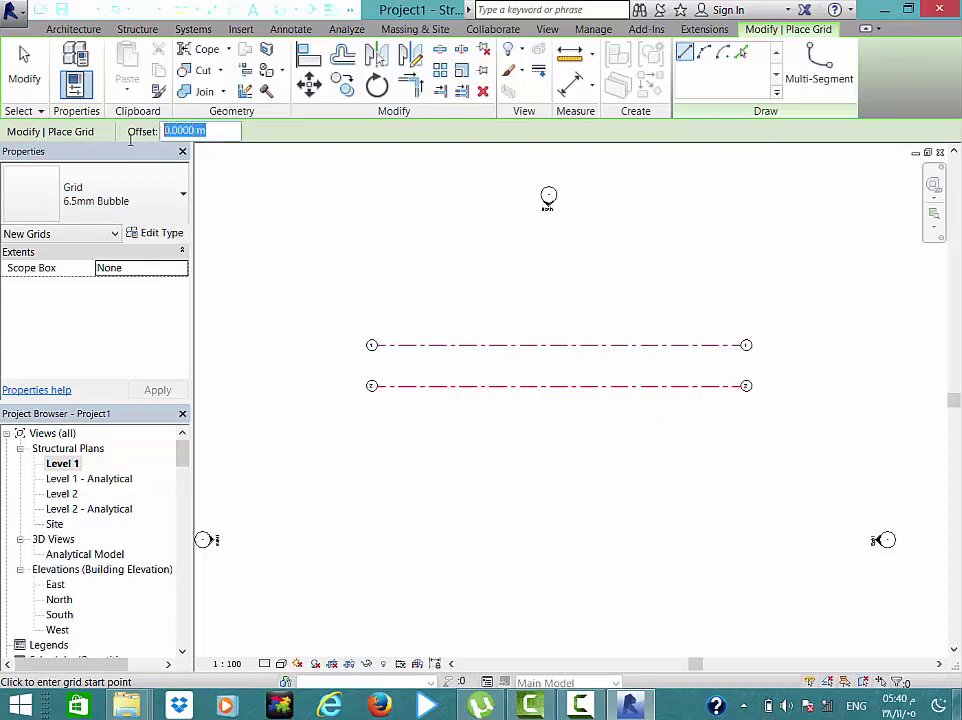
pyautogui.write('5')
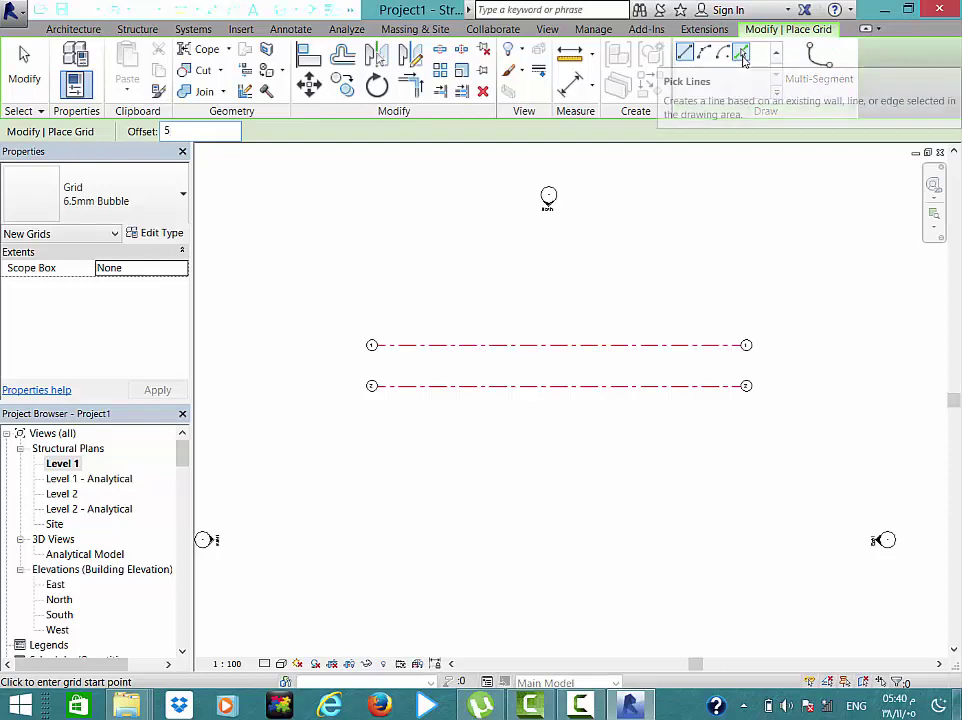
pyautogui.click(742, 58)
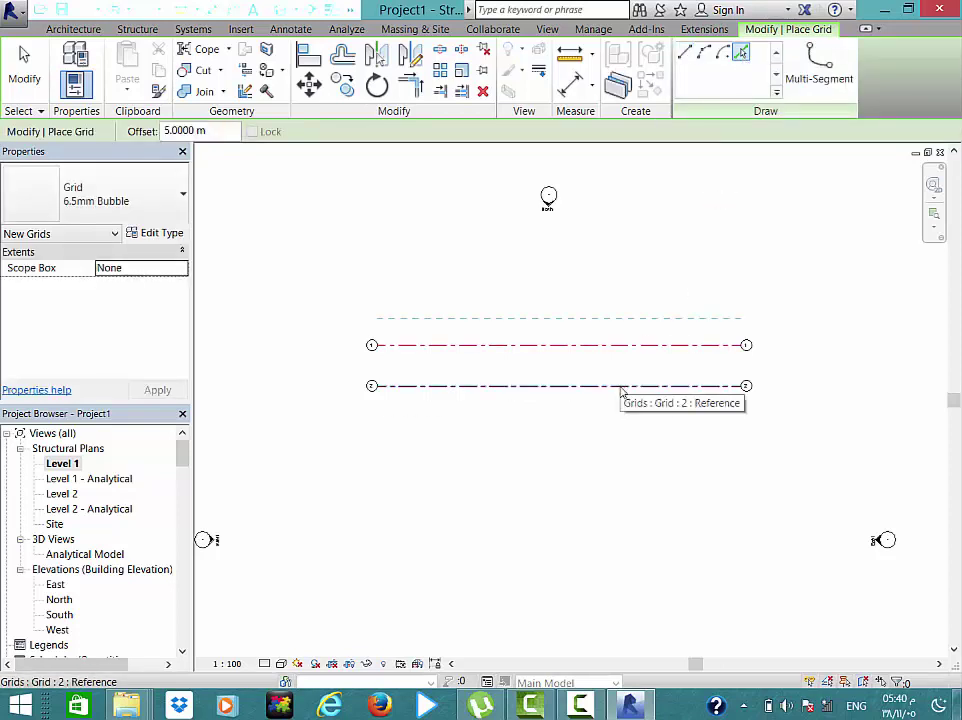
pyautogui.click(620, 396)
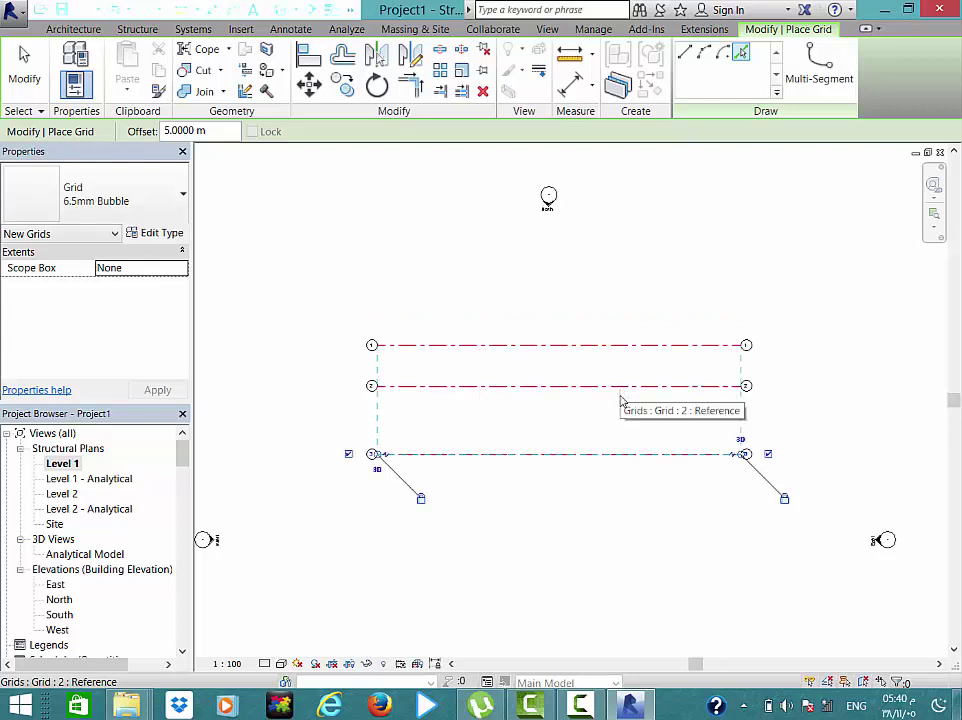
pyautogui.click(604, 460)
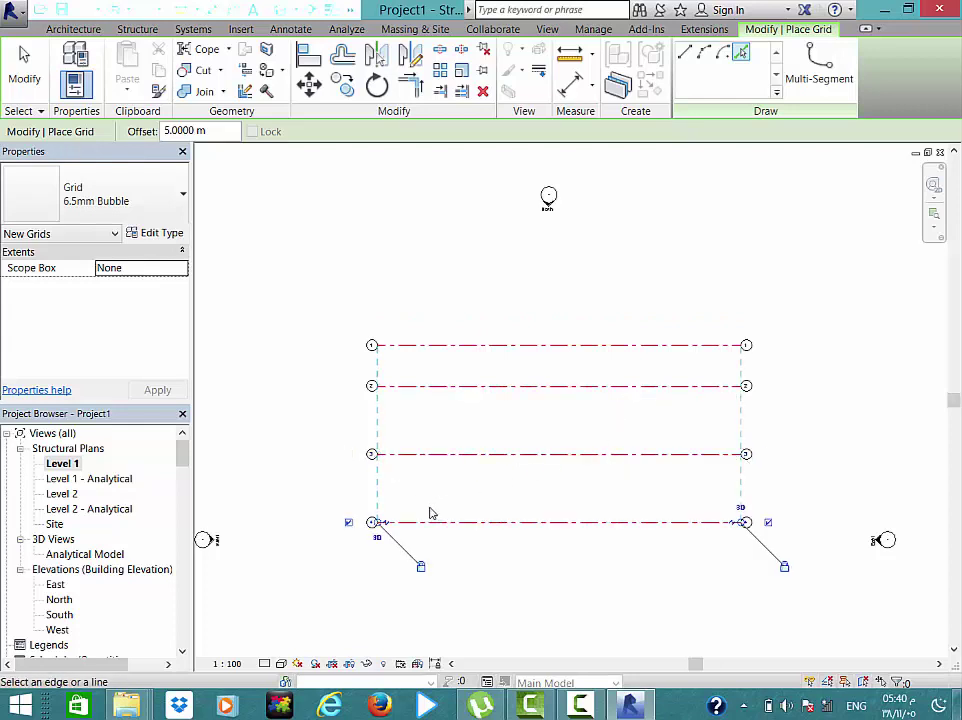
# - Pan and zoom so all four grid lines fit in view
pyautogui.scroll(2, 389, 457)
pyautogui.scroll(1, 378, 447)
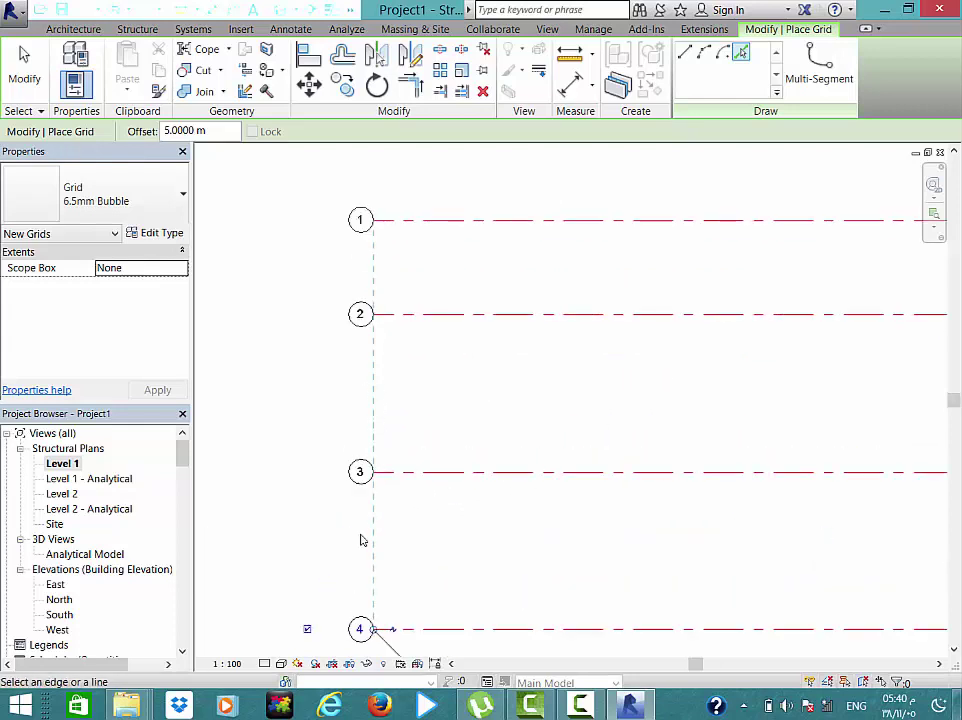
pyautogui.moveTo(362, 540)
pyautogui.mouseDown(button='middle')
pyautogui.moveTo(366, 273)
pyautogui.moveTo(385, 282)
pyautogui.mouseUp(button='middle')
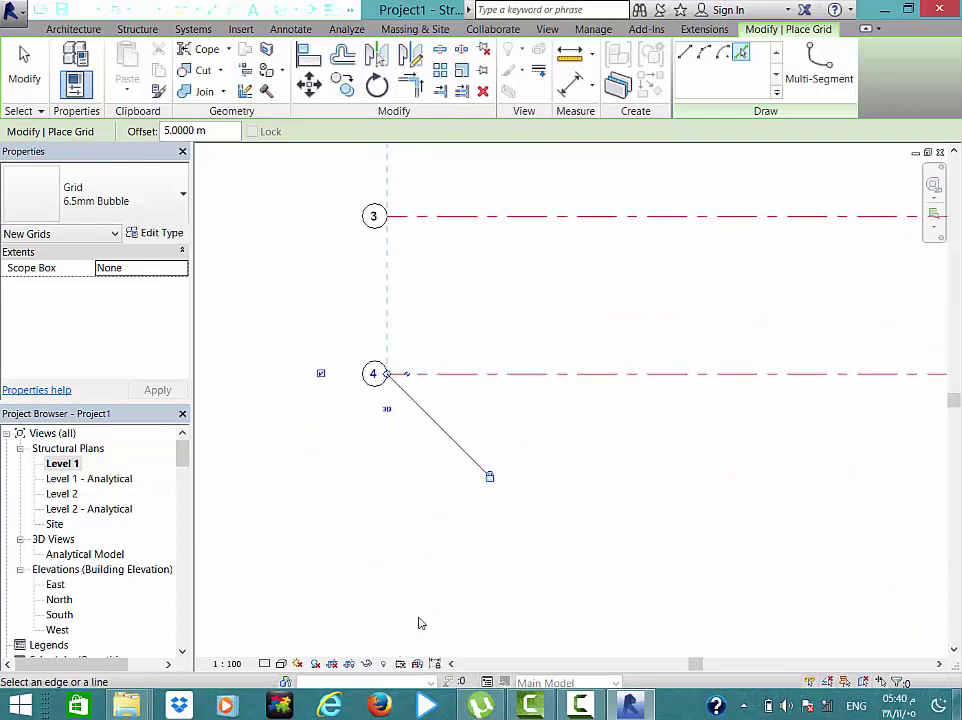
pyautogui.scroll(-1, 567, 318)
pyautogui.scroll(-1, 554, 301)
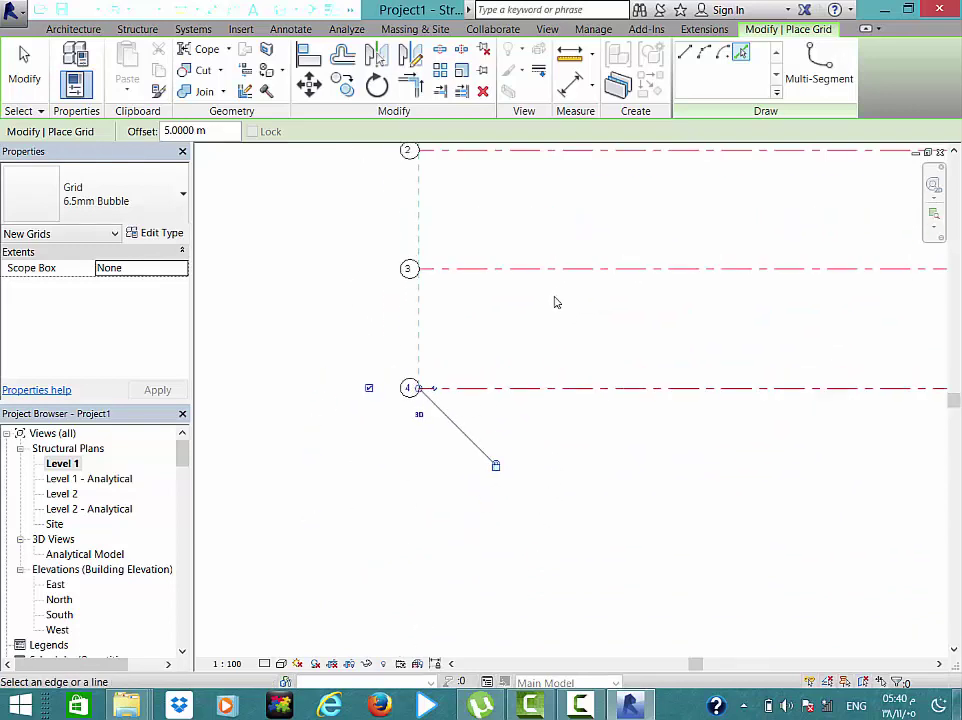
pyautogui.scroll(-1, 331, 447)
pyautogui.moveTo(331, 447); pyautogui.dragTo(191, 538, button='middle')
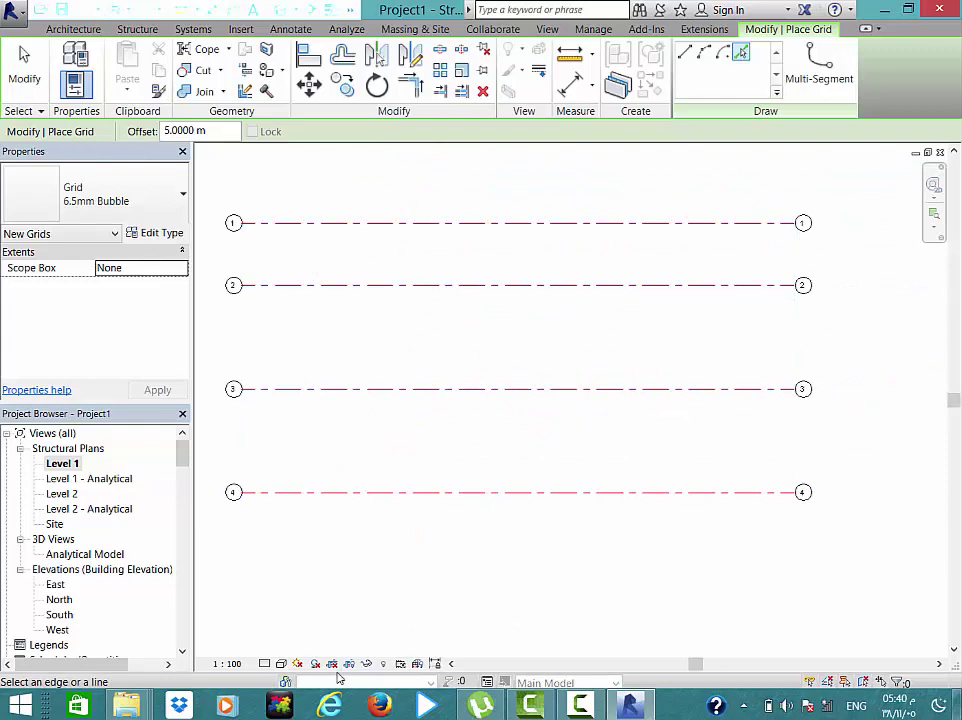
# - Draw vertical grid 5 from below grid 4 to above grid 1
pyautogui.press('Escape')
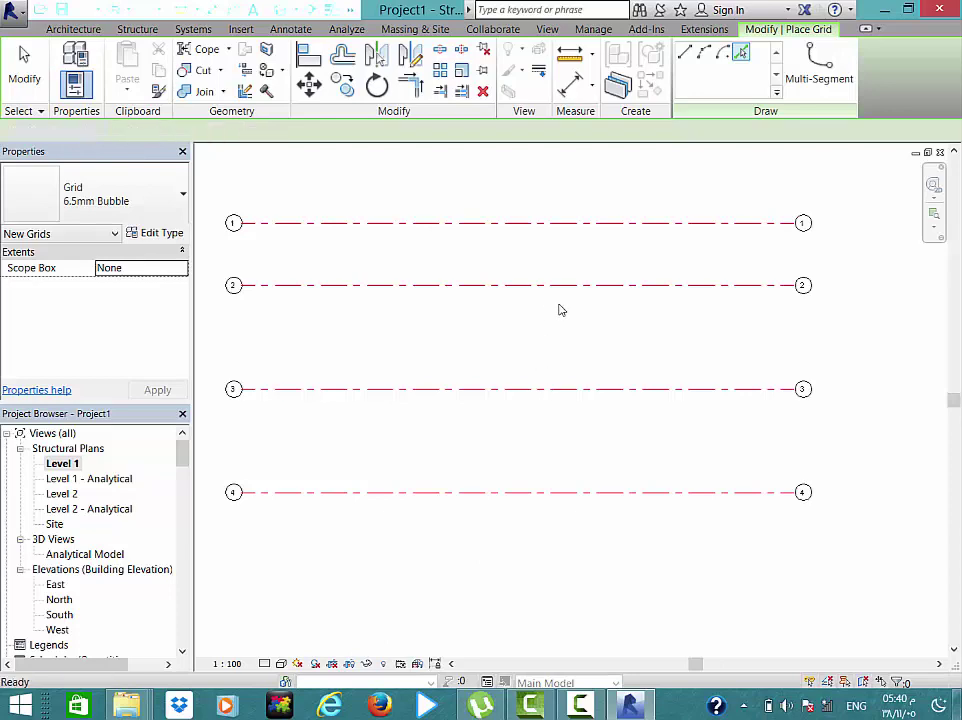
pyautogui.press('Escape')
pyautogui.moveTo(558, 301); pyautogui.dragTo(657, 359, button='middle')
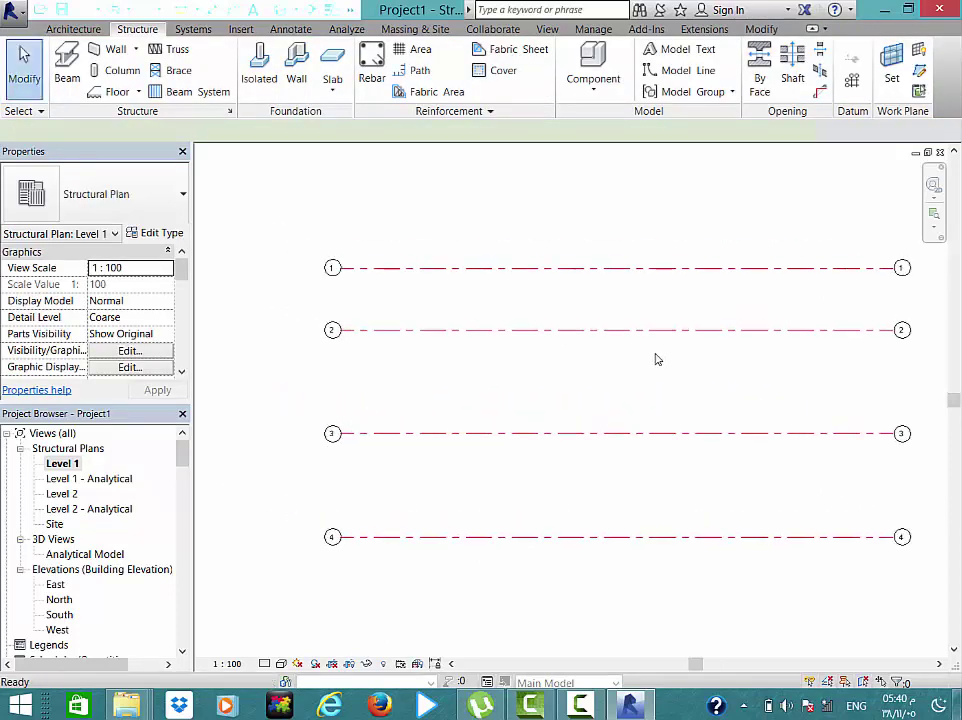
pyautogui.press('g')
pyautogui.press('r')
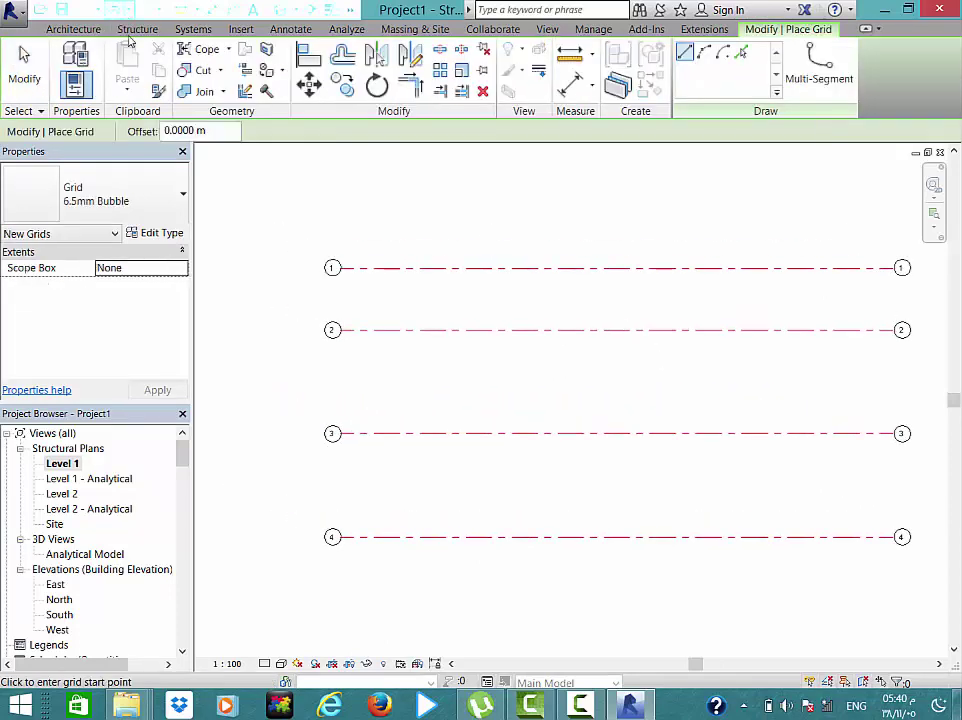
pyautogui.click(132, 31)
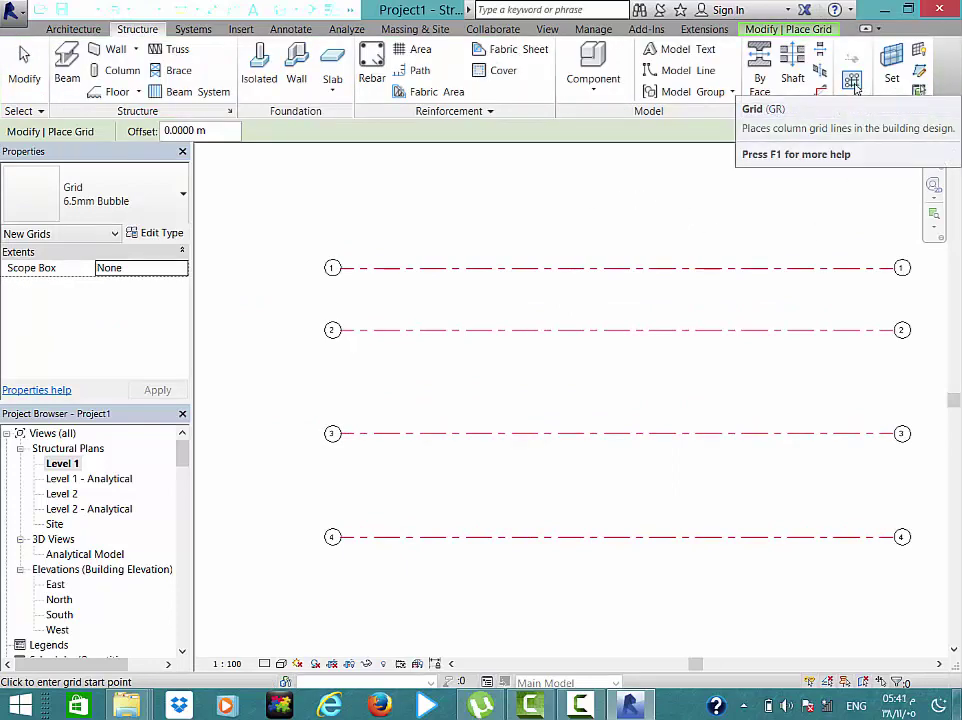
pyautogui.click(853, 82)
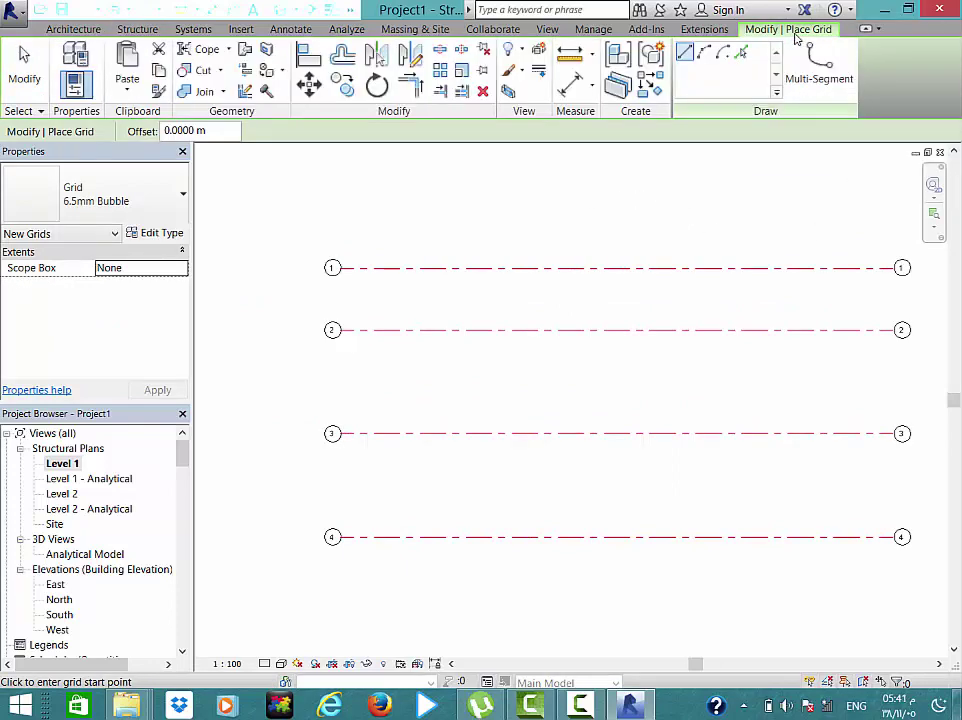
pyautogui.click(373, 567)
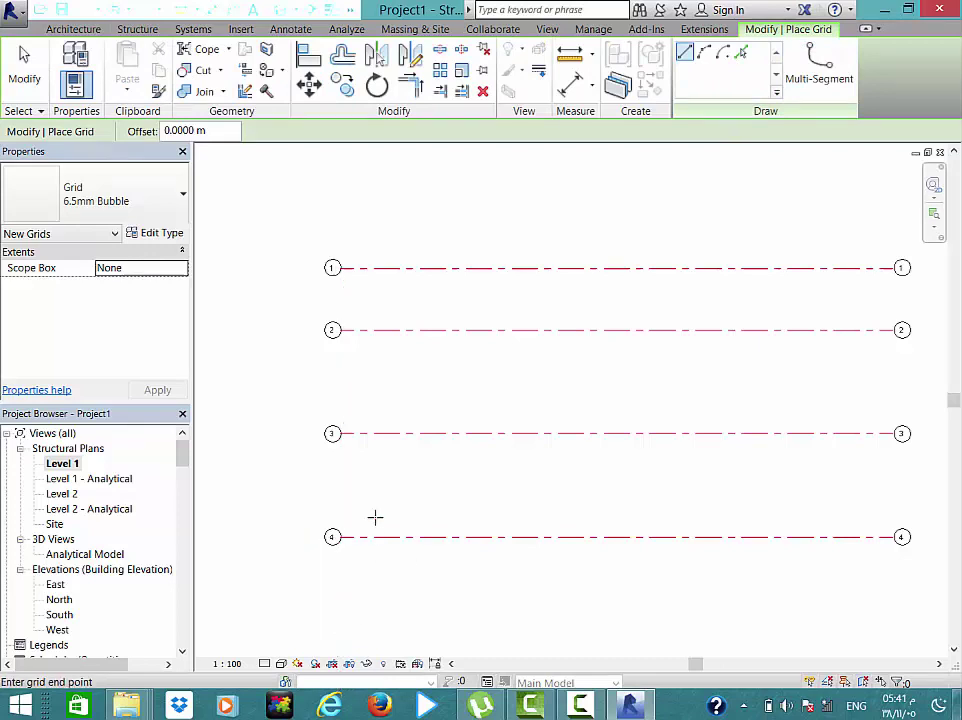
pyautogui.click(371, 222)
# - Zoom the Level 1 plan in and out to inspect the new grid 5
pyautogui.scroll(2, 372, 222)
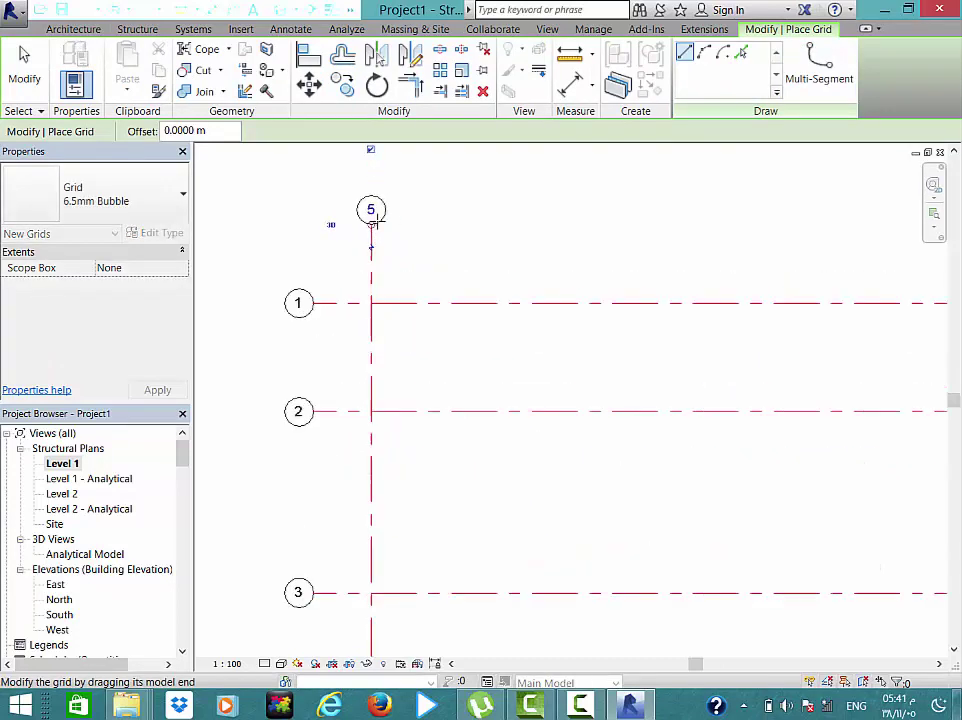
pyautogui.scroll(1, 372, 222)
pyautogui.scroll(1, 376, 212)
pyautogui.scroll(1, 374, 208)
pyautogui.scroll(1, 374, 210)
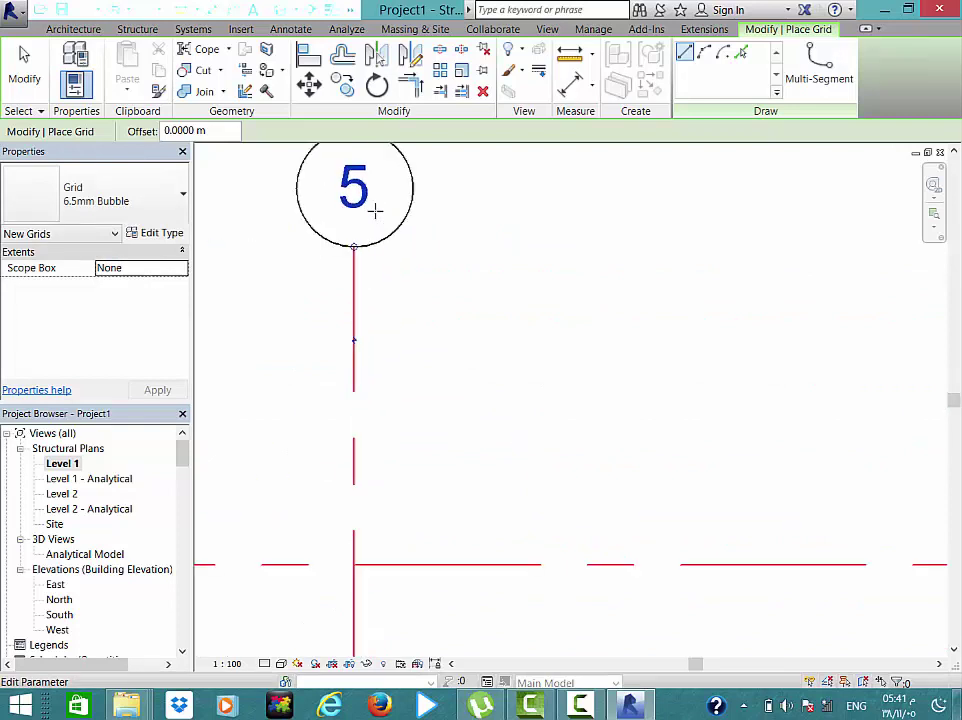
pyautogui.scroll(-3, 375, 210)
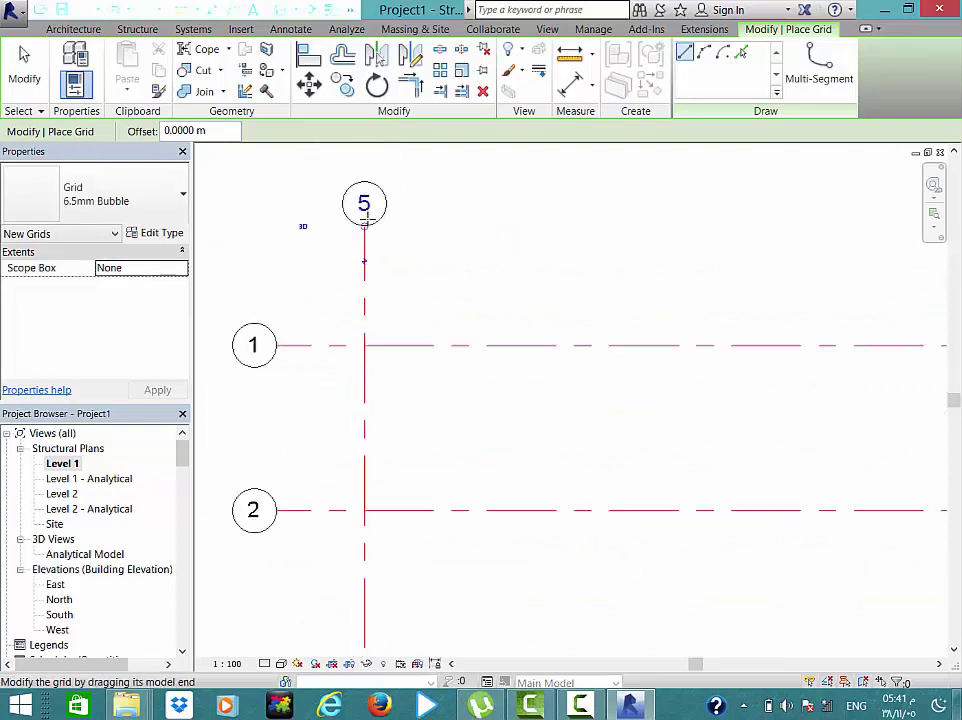
pyautogui.scroll(-2, 366, 245)
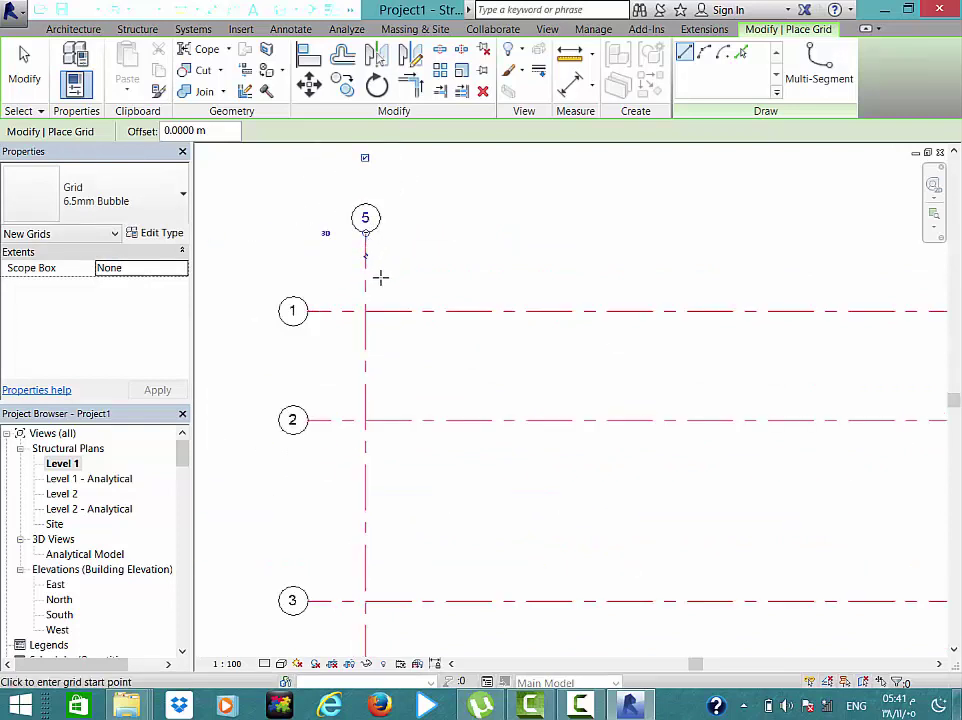
pyautogui.scroll(1, 354, 236)
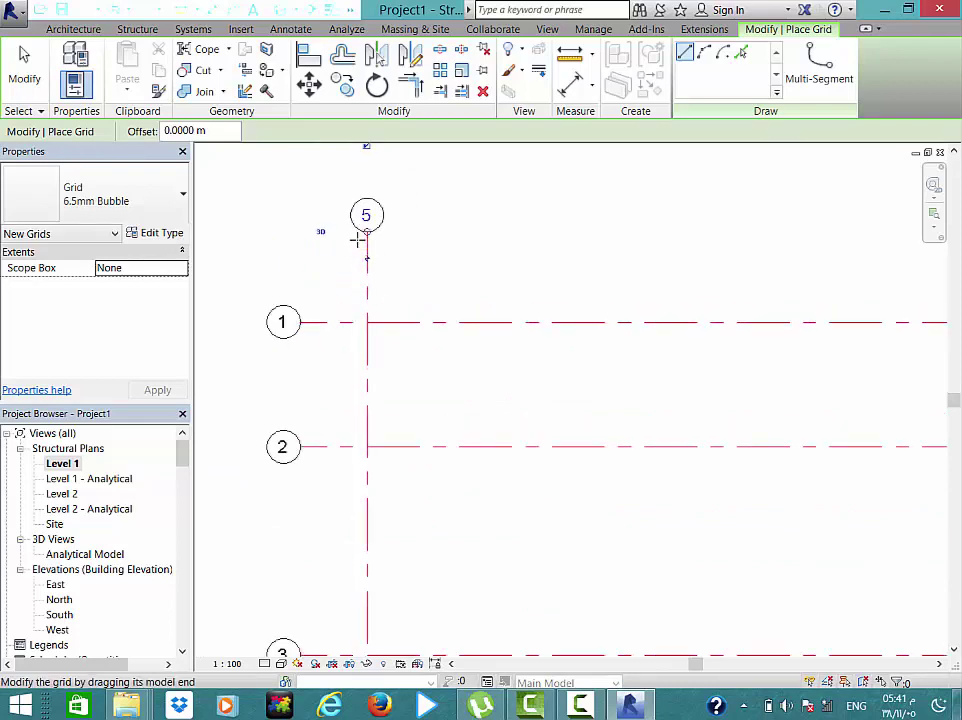
pyautogui.scroll(3, 355, 236)
pyautogui.scroll(1, 400, 198)
# - Relabel the vertical grid bubble from 5 to A
pyautogui.press('Escape')
pyautogui.press('Escape')
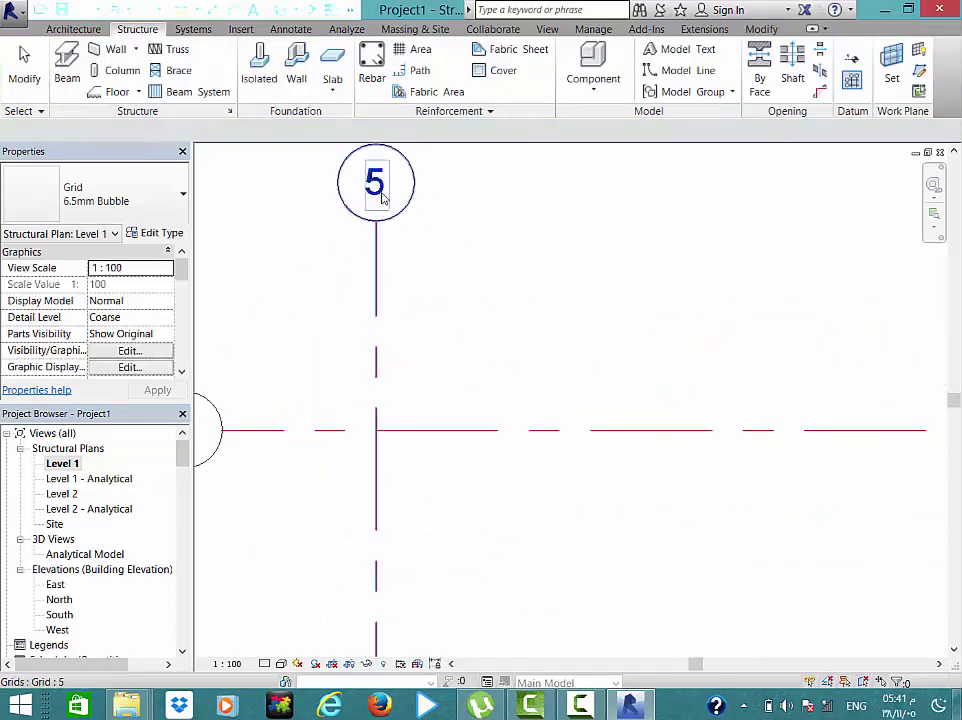
pyautogui.doubleClick(381, 198)
pyautogui.write('A')
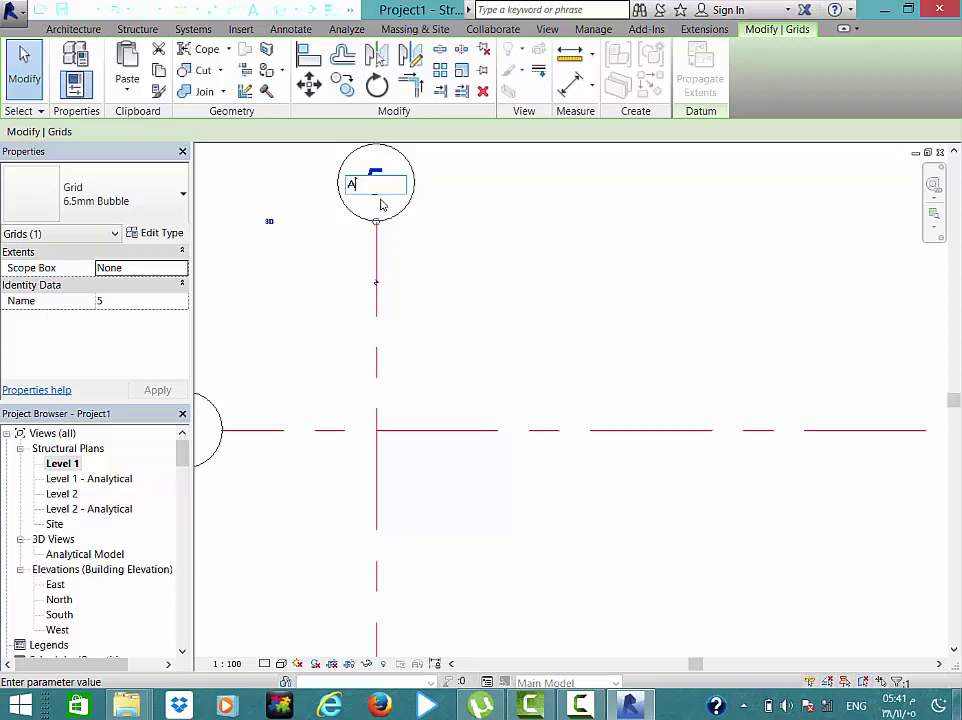
pyautogui.press('Return')
pyautogui.scroll(-3, 346, 268)
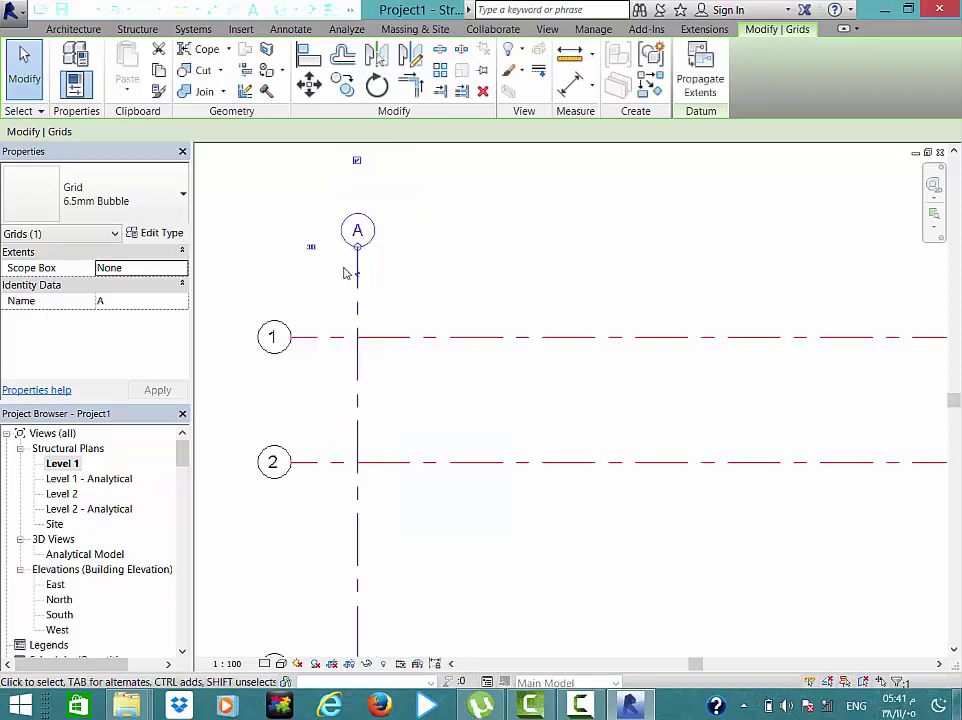
pyautogui.scroll(-1, 339, 300)
pyautogui.scroll(-2, 357, 297)
pyautogui.press('Escape')
# - Draw vertical grids B and C aligned with grid A's top and bottom ends
pyautogui.press('g')
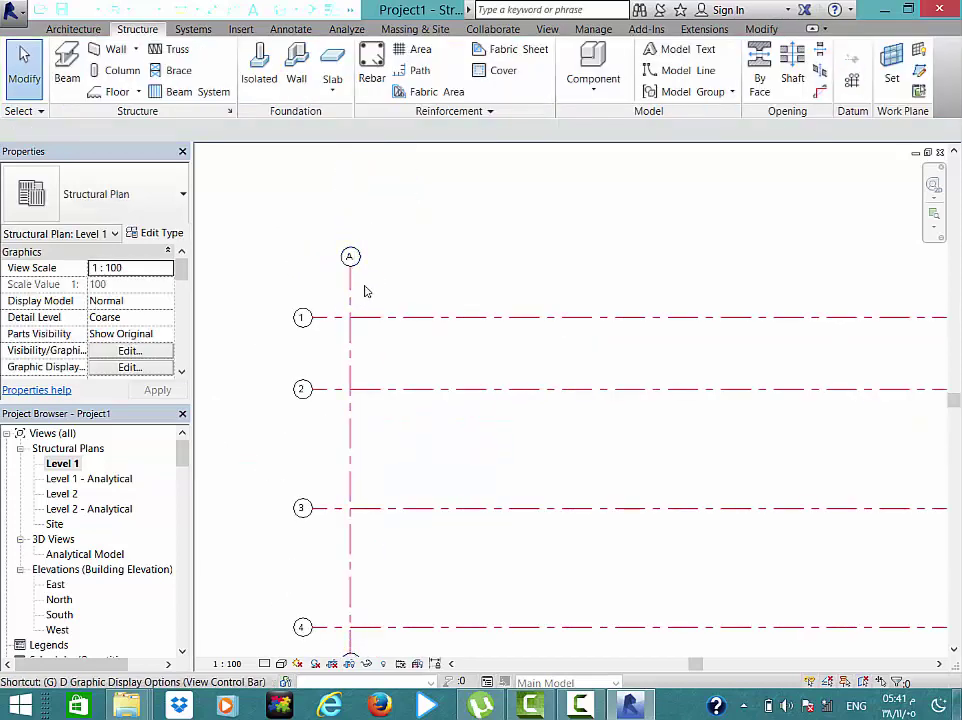
pyautogui.press('r')
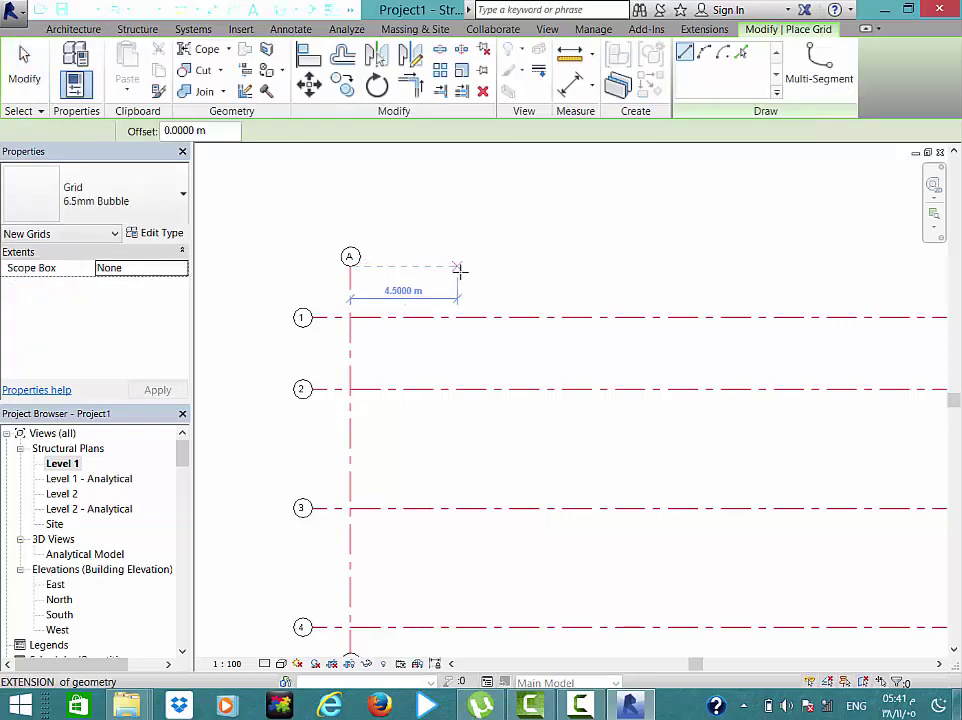
pyautogui.click(461, 265)
pyautogui.moveTo(483, 449); pyautogui.dragTo(456, 251, button='middle')
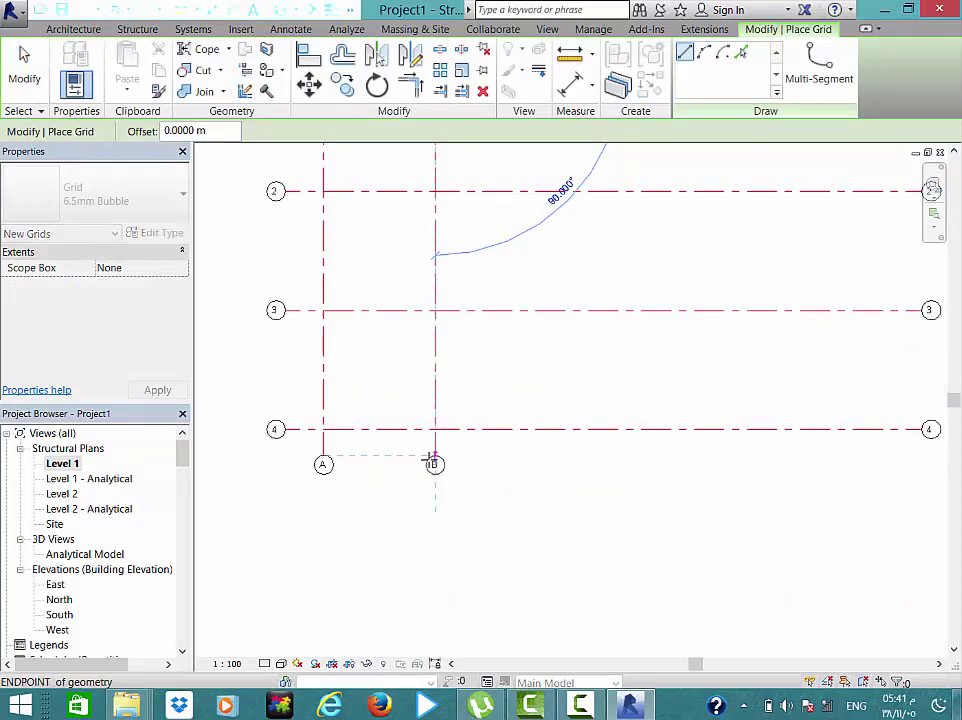
pyautogui.click(434, 462)
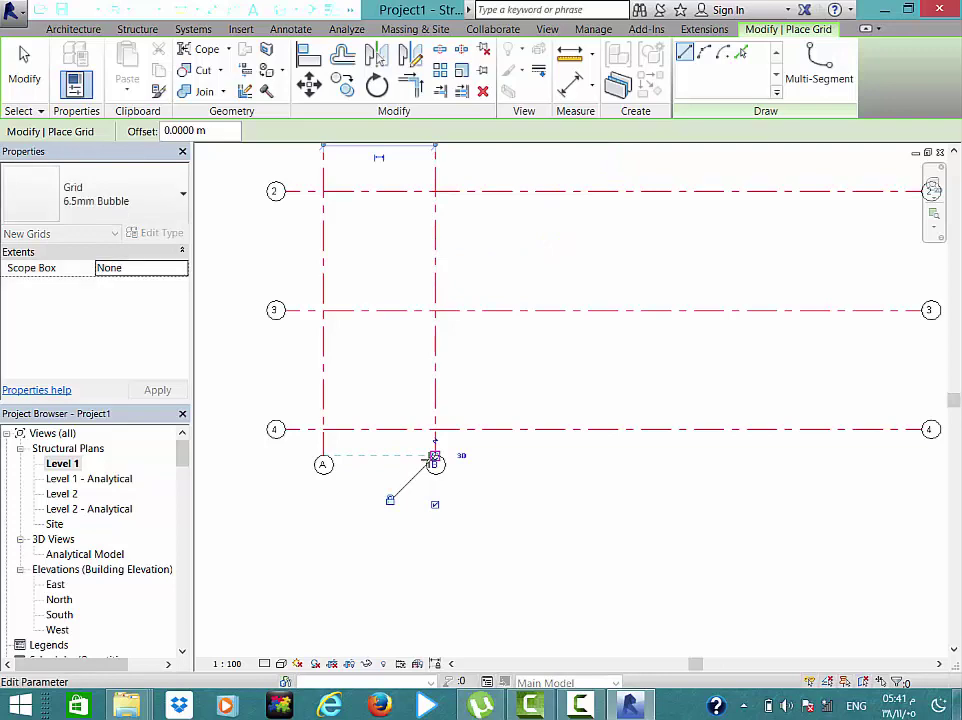
pyautogui.click(582, 455)
pyautogui.moveTo(592, 240); pyautogui.dragTo(525, 502, button='middle')
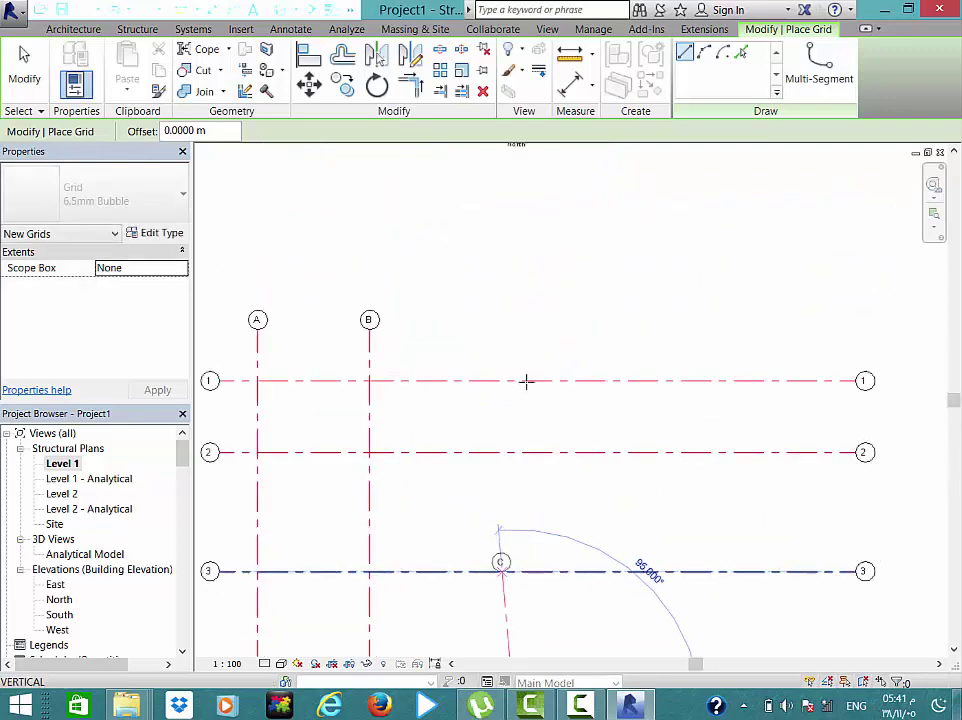
pyautogui.click(515, 328)
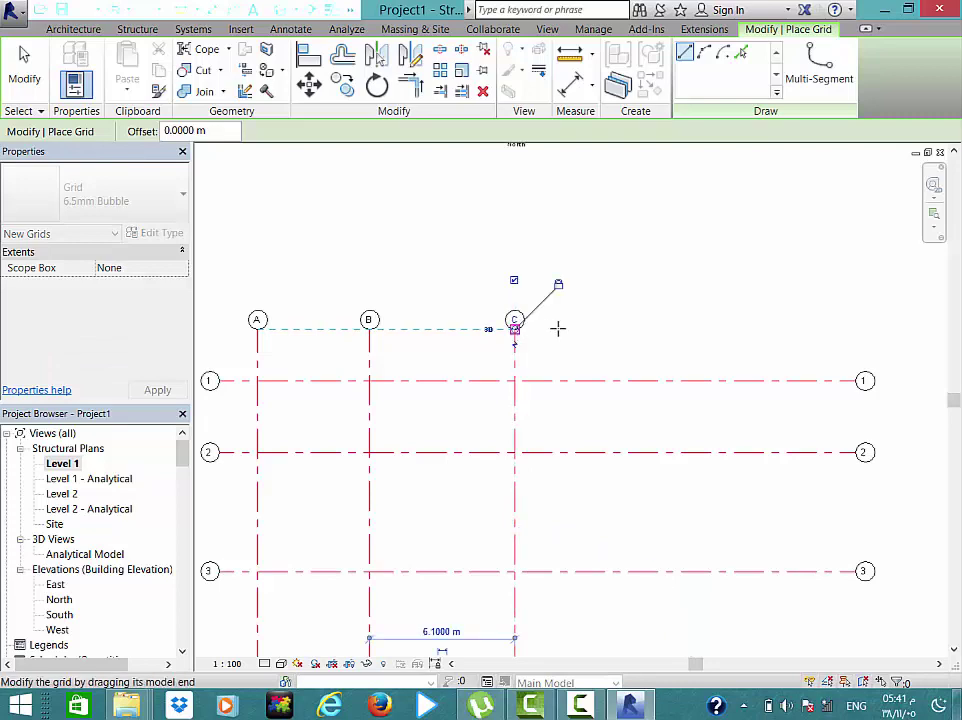
# - Draw vertical grids D and E to the right, ending at the bottom alignment line
pyautogui.click(655, 328)
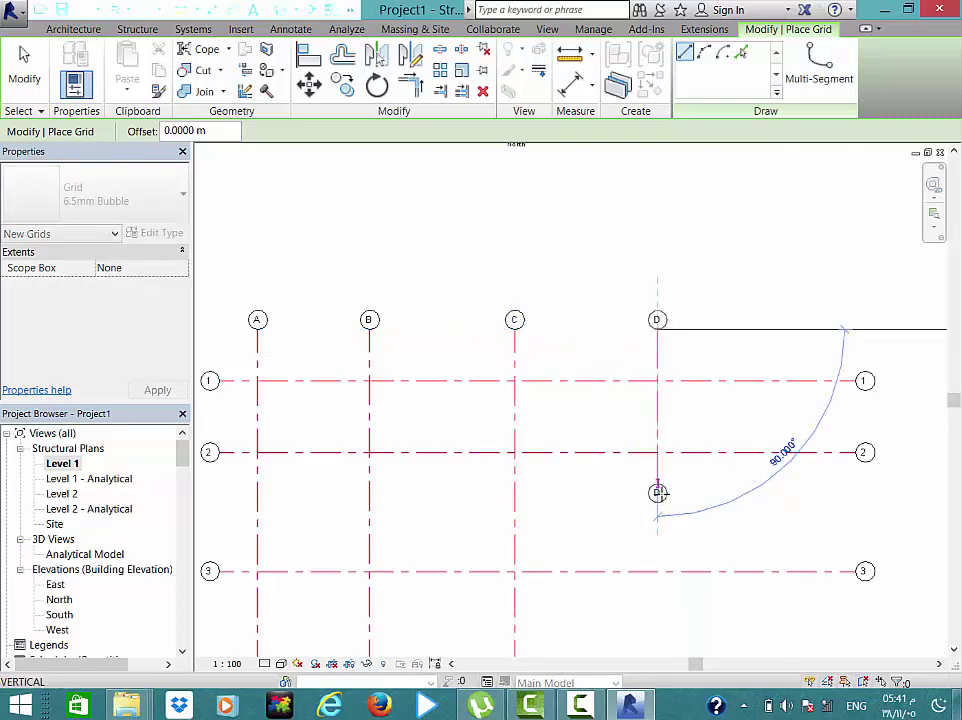
pyautogui.scroll(-2, 657, 492)
pyautogui.moveTo(657, 492); pyautogui.dragTo(634, 291, button='middle')
pyautogui.click(626, 432)
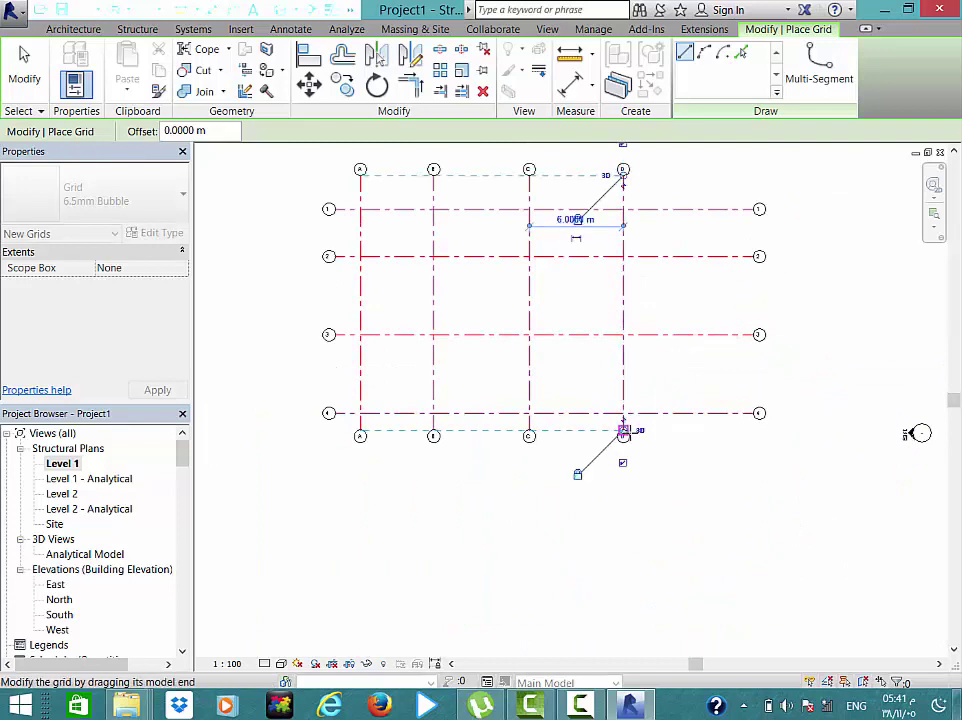
pyautogui.click(712, 175)
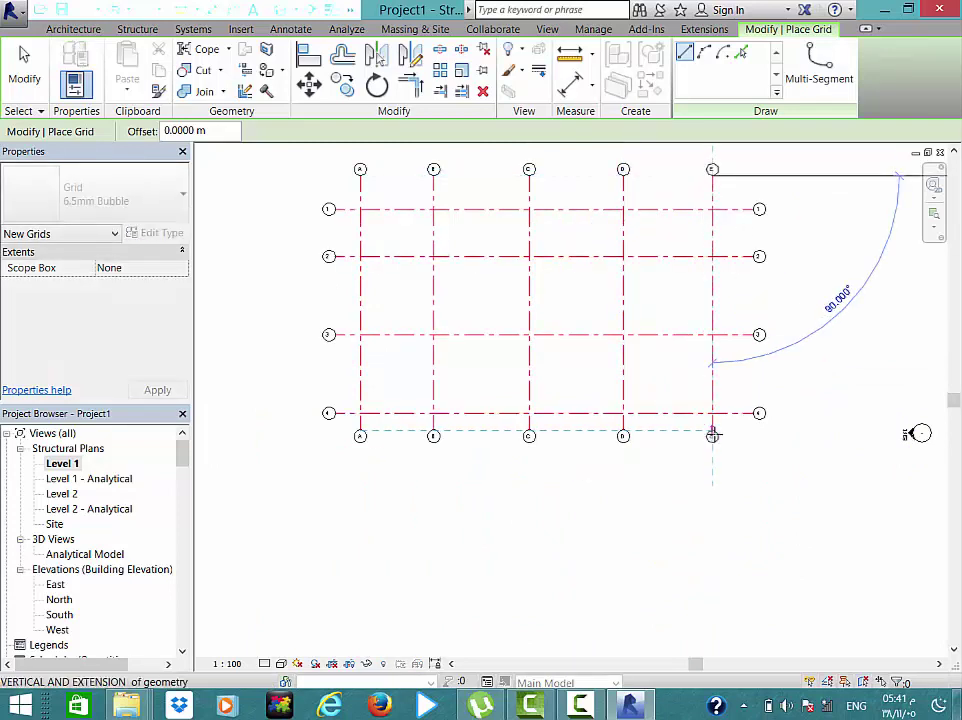
pyautogui.click(712, 435)
pyautogui.press('Escape')
pyautogui.press('Escape')
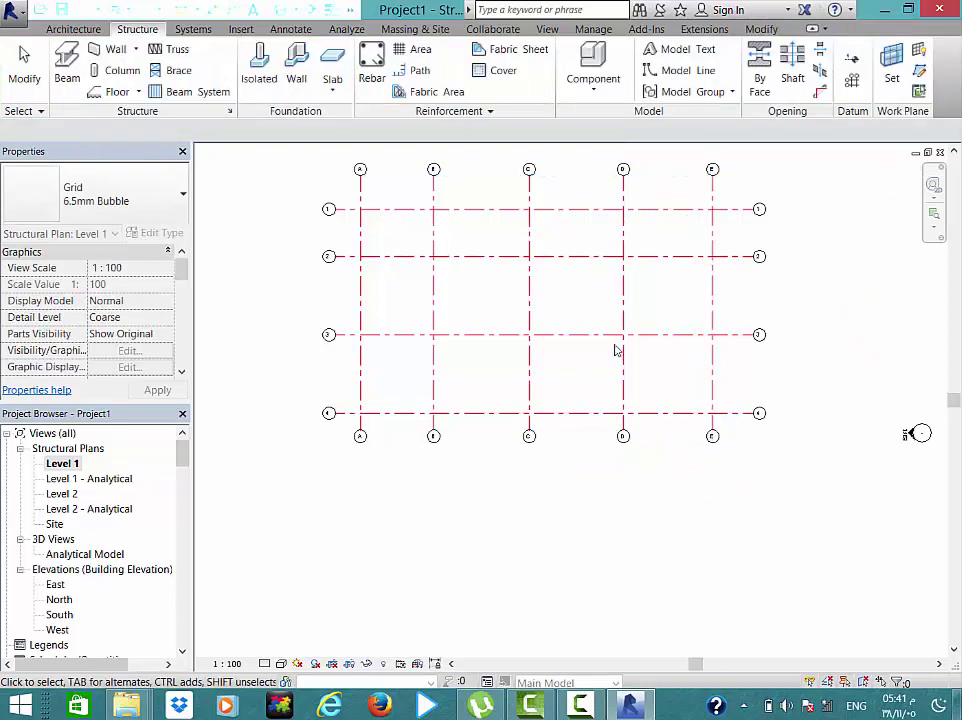
# - Draw an angled grid F from near grid E's top end diagonally past grid 1
pyautogui.scroll(2, 615, 350)
pyautogui.moveTo(601, 326); pyautogui.dragTo(640, 429, button='middle')
pyautogui.scroll(-2, 612, 386)
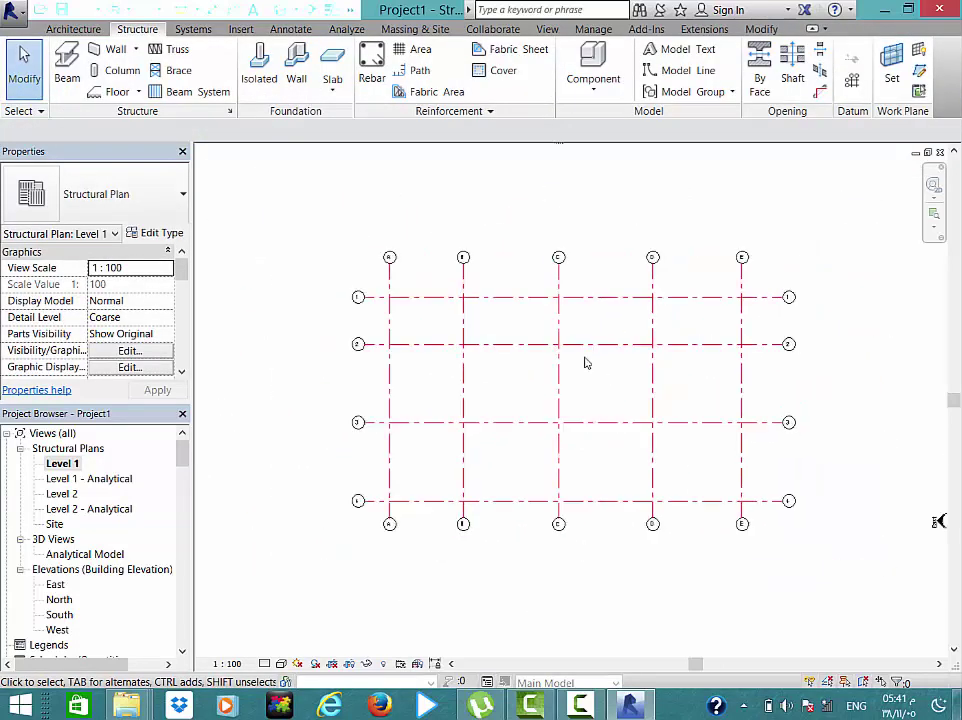
pyautogui.moveTo(586, 363); pyautogui.dragTo(556, 387, button='middle')
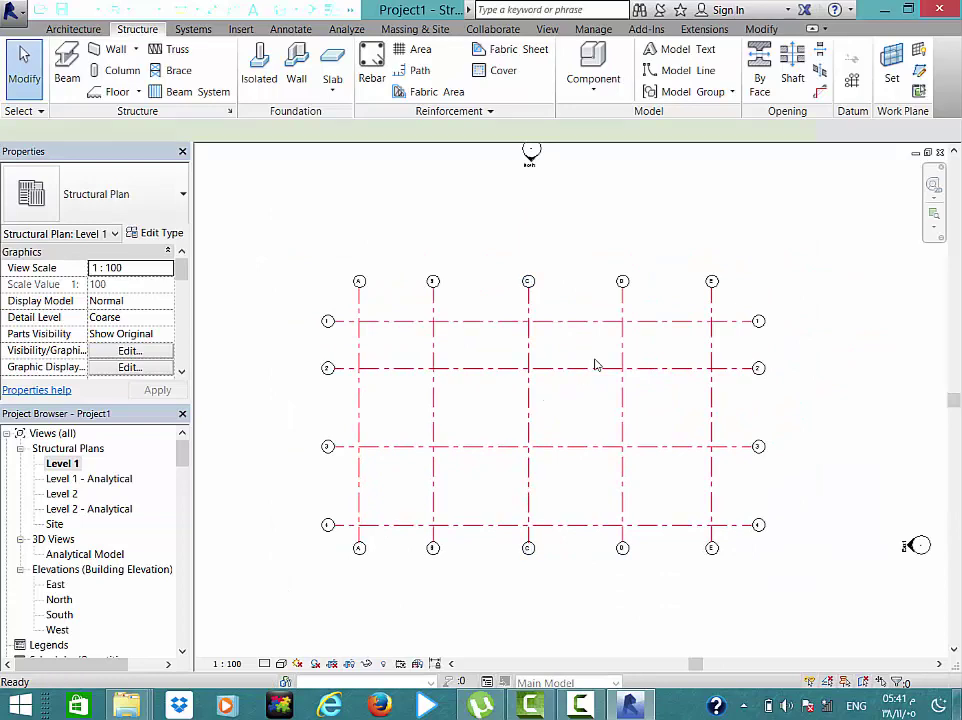
pyautogui.press('g')
pyautogui.press('r')
pyautogui.scroll(2, 683, 303)
pyautogui.click(710, 297)
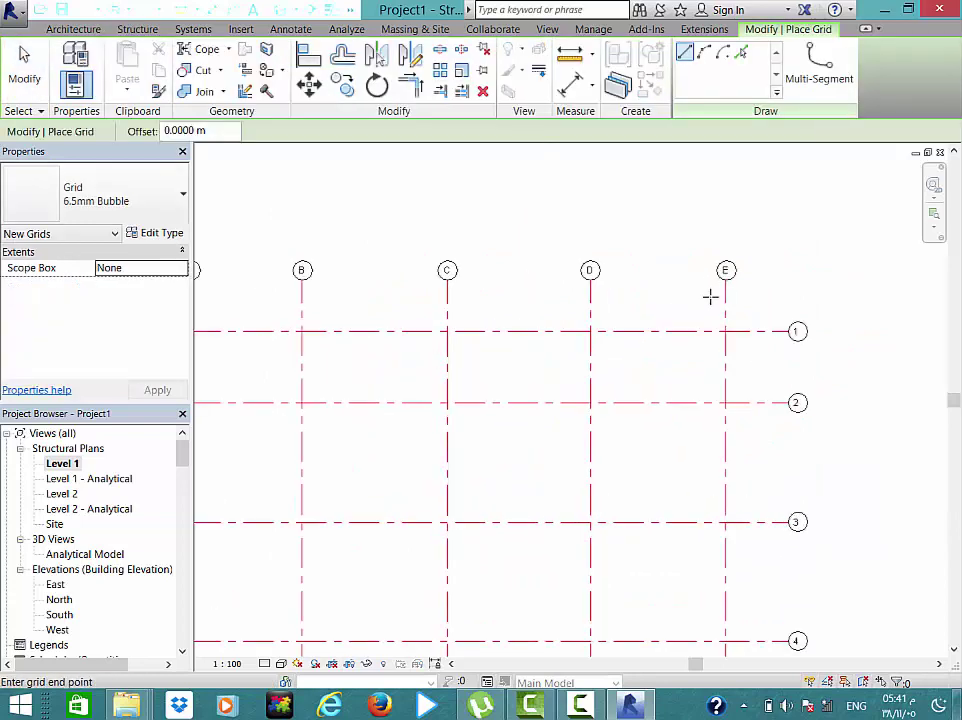
pyautogui.click(790, 361)
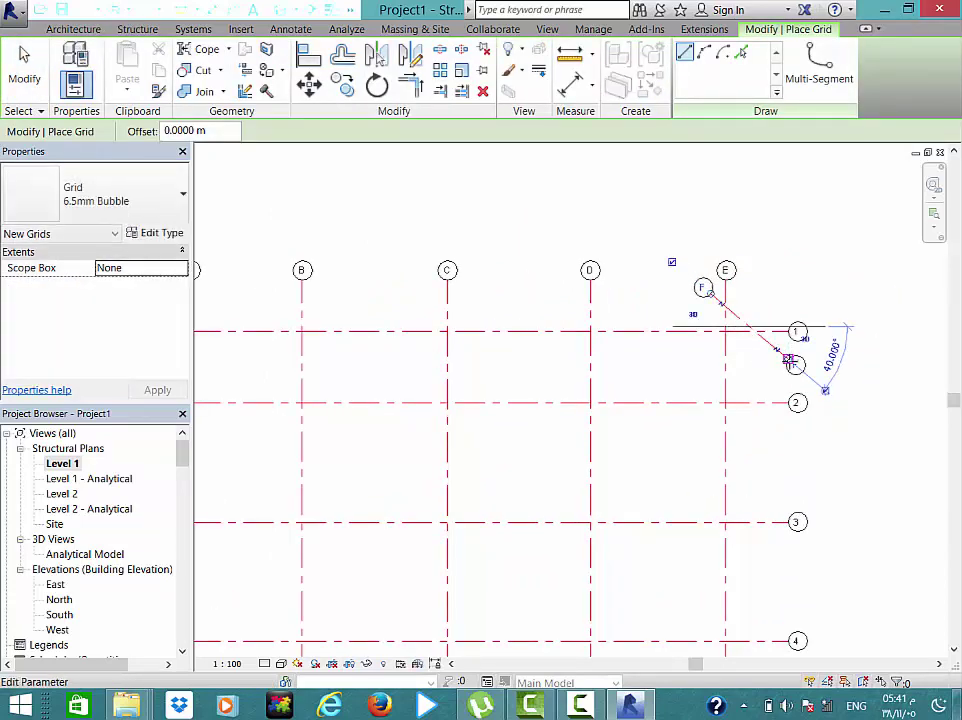
pyautogui.press('Escape')
pyautogui.press('Escape')
pyautogui.scroll(-2, 745, 406)
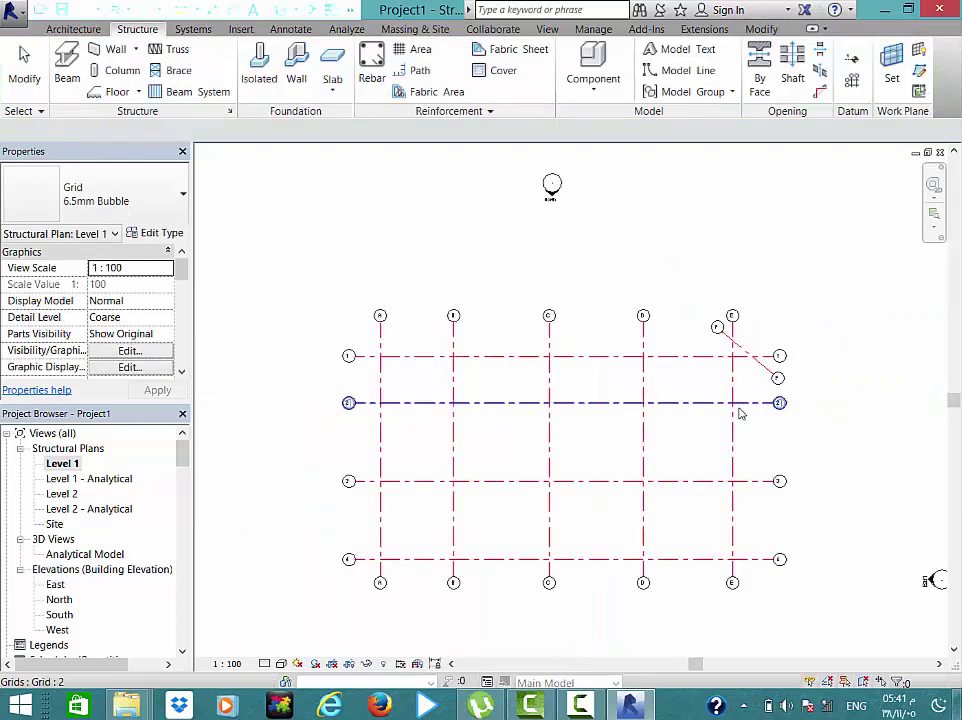
pyautogui.scroll(-1, 740, 413)
pyautogui.moveTo(521, 373); pyautogui.dragTo(483, 309, button='middle')
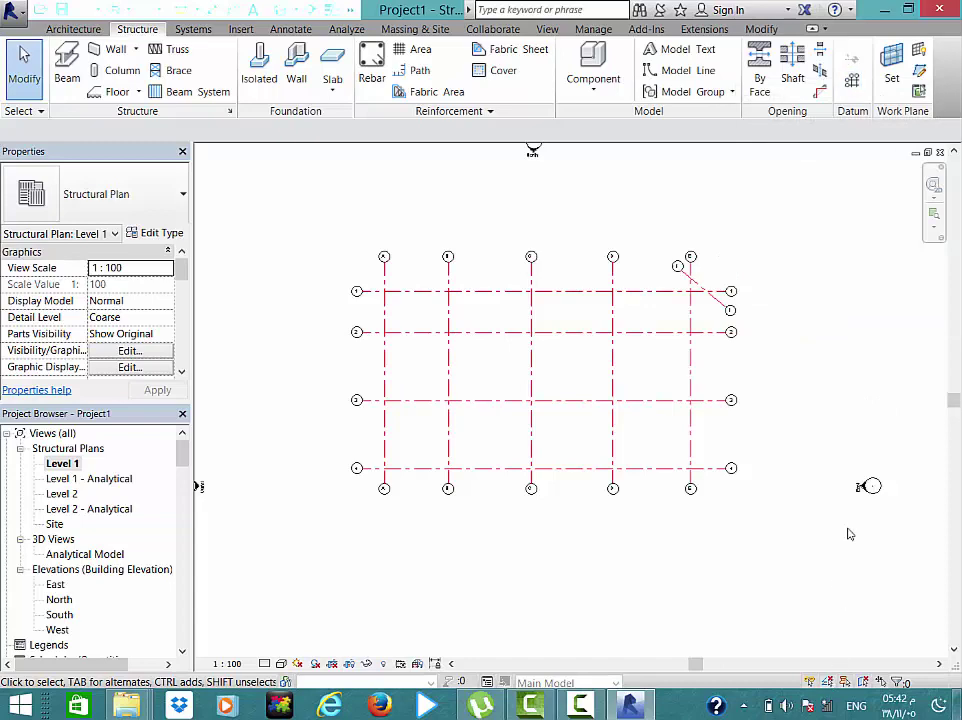
pyautogui.scroll(3, 865, 485)
pyautogui.scroll(3, 855, 487)
pyautogui.scroll(-3, 855, 490)
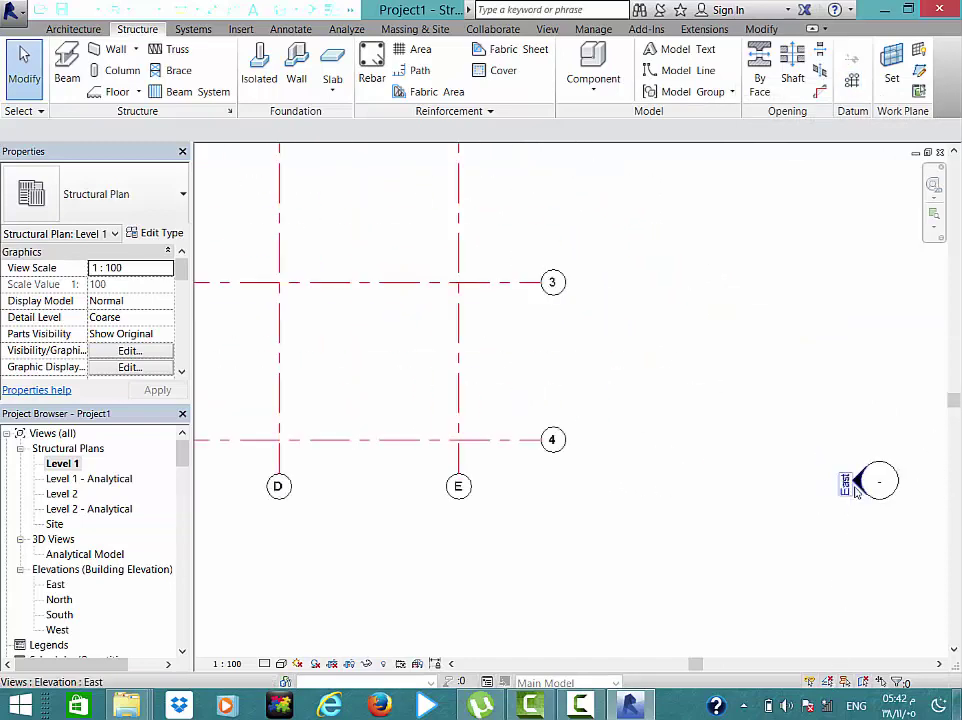
pyautogui.scroll(-3, 855, 490)
pyautogui.scroll(-3, 857, 485)
pyautogui.scroll(3, 638, 262)
pyautogui.scroll(3, 637, 276)
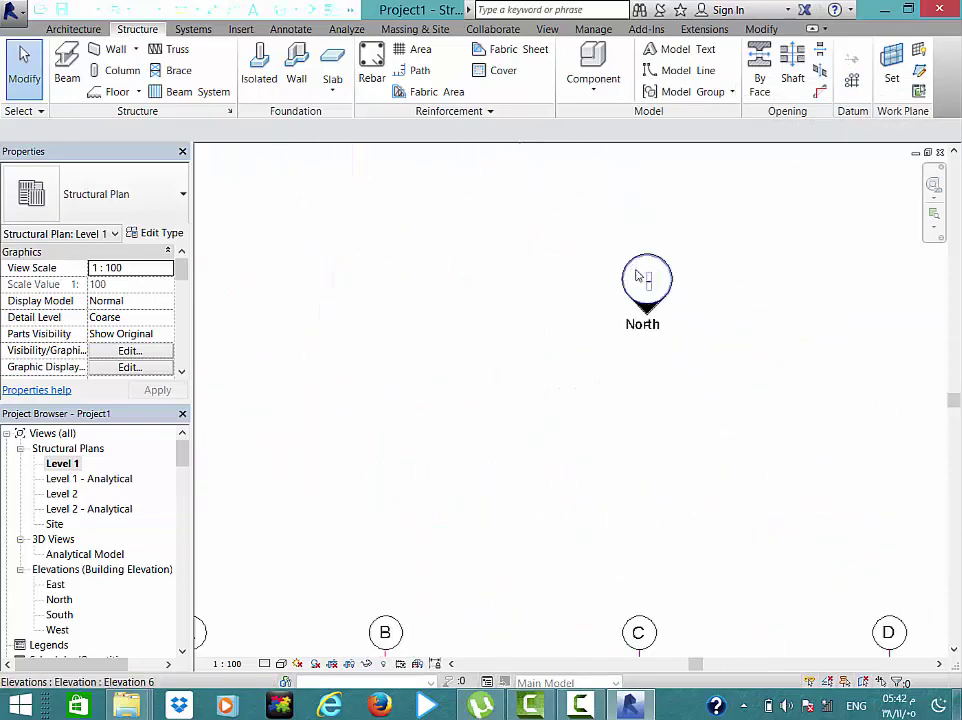
pyautogui.scroll(-3, 637, 276)
pyautogui.scroll(-1, 637, 276)
pyautogui.scroll(2, 376, 550)
pyautogui.scroll(-1, 366, 575)
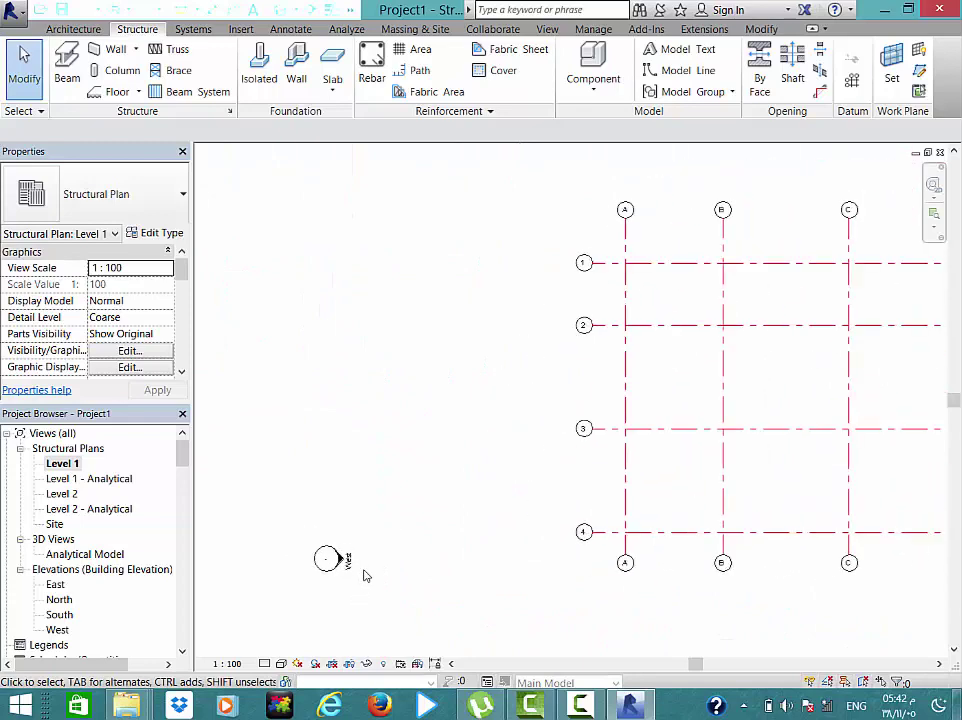
pyautogui.scroll(-2, 366, 575)
pyautogui.moveTo(438, 328); pyautogui.dragTo(390, 158, button='middle')
pyautogui.moveTo(526, 316); pyautogui.dragTo(601, 358, button='middle')
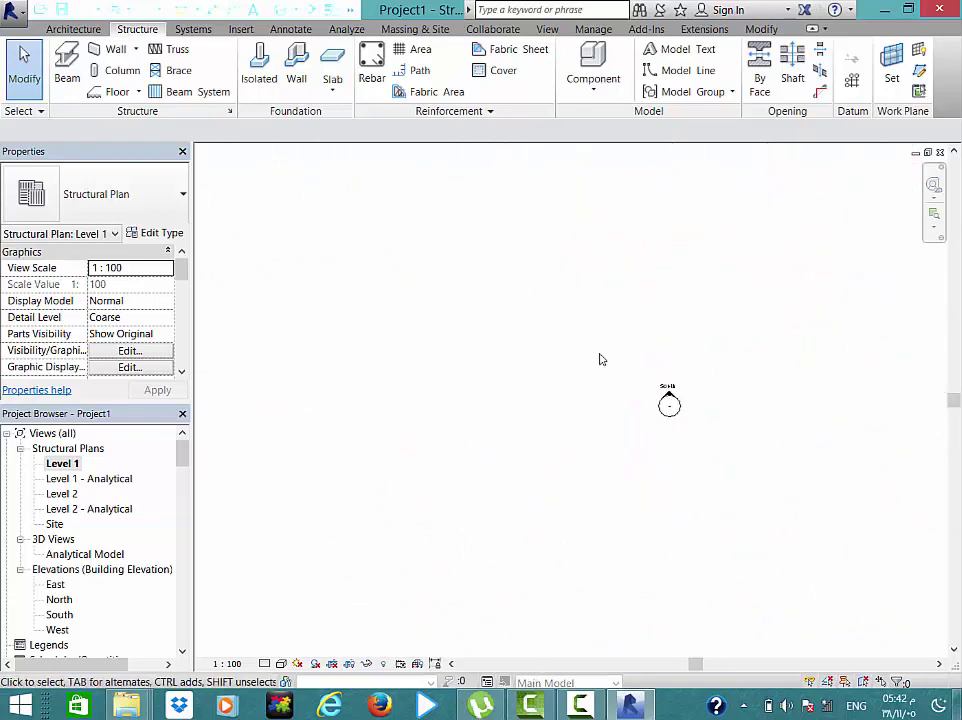
pyautogui.scroll(1, 601, 358)
pyautogui.scroll(-1, 657, 390)
pyautogui.moveTo(742, 372); pyautogui.dragTo(472, 500, button='middle')
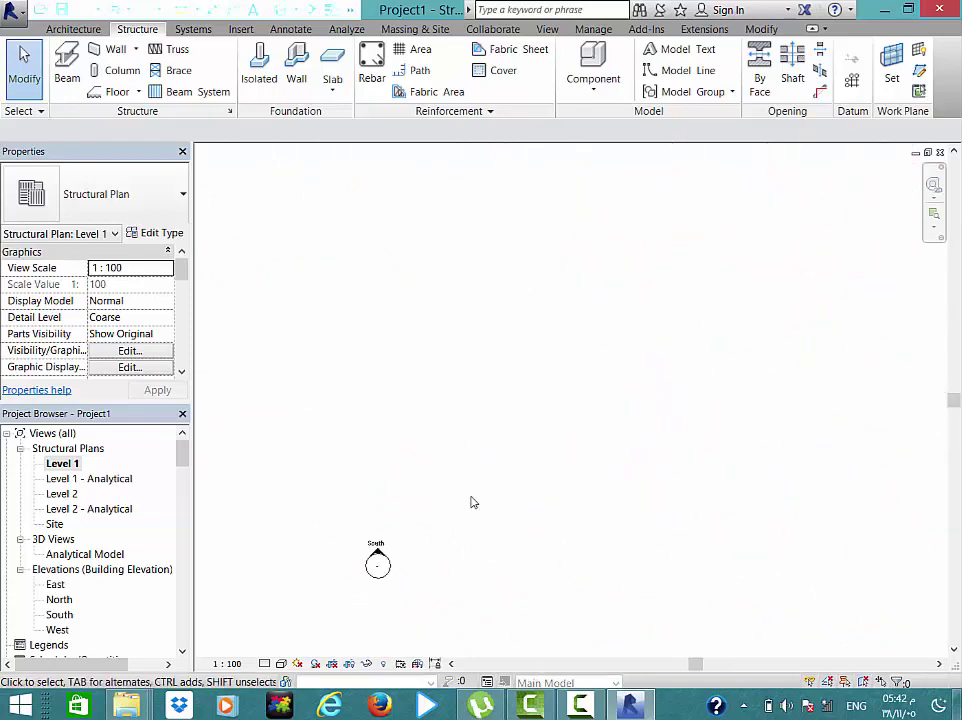
pyautogui.scroll(-1, 694, 290)
pyautogui.scroll(-1, 694, 286)
pyautogui.scroll(2, 657, 281)
pyautogui.scroll(2, 655, 281)
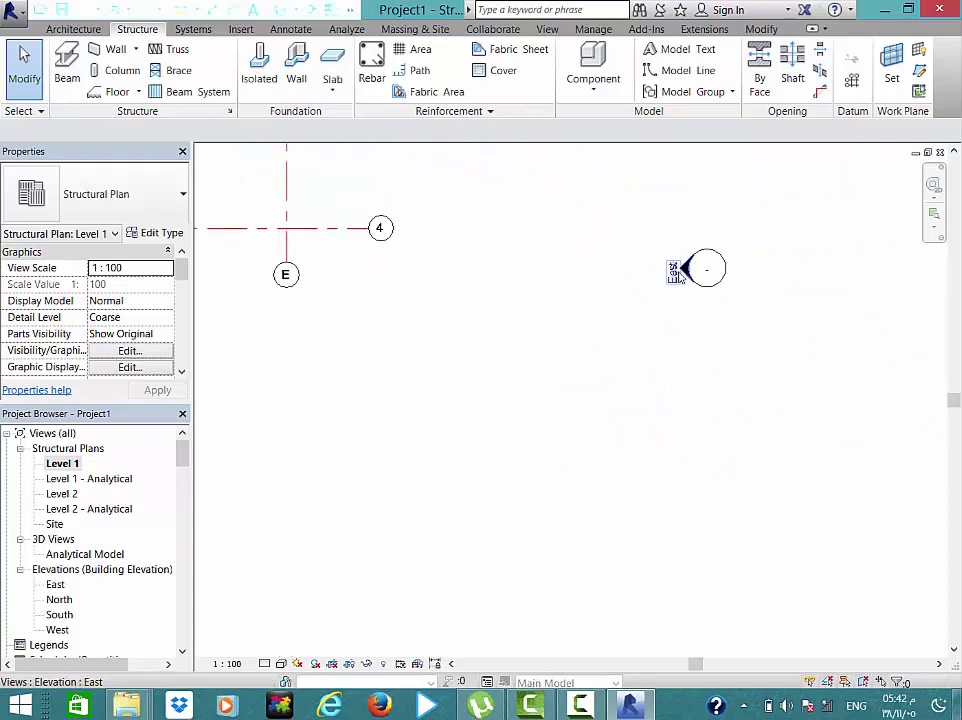
# - Open the East elevation and centre its grids in the view
pyautogui.doubleClick(684, 270)
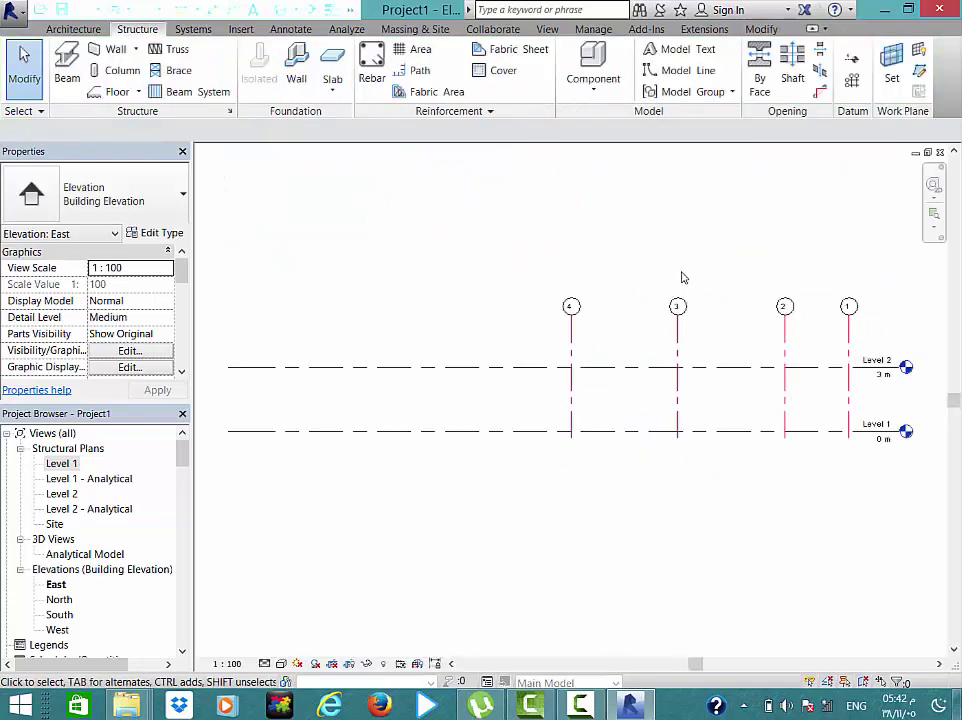
pyautogui.click(677, 350)
pyautogui.scroll(-1, 679, 345)
pyautogui.moveTo(683, 350)
pyautogui.mouseDown(button='middle')
pyautogui.moveTo(616, 451)
pyautogui.moveTo(627, 455)
pyautogui.mouseUp(button='middle')
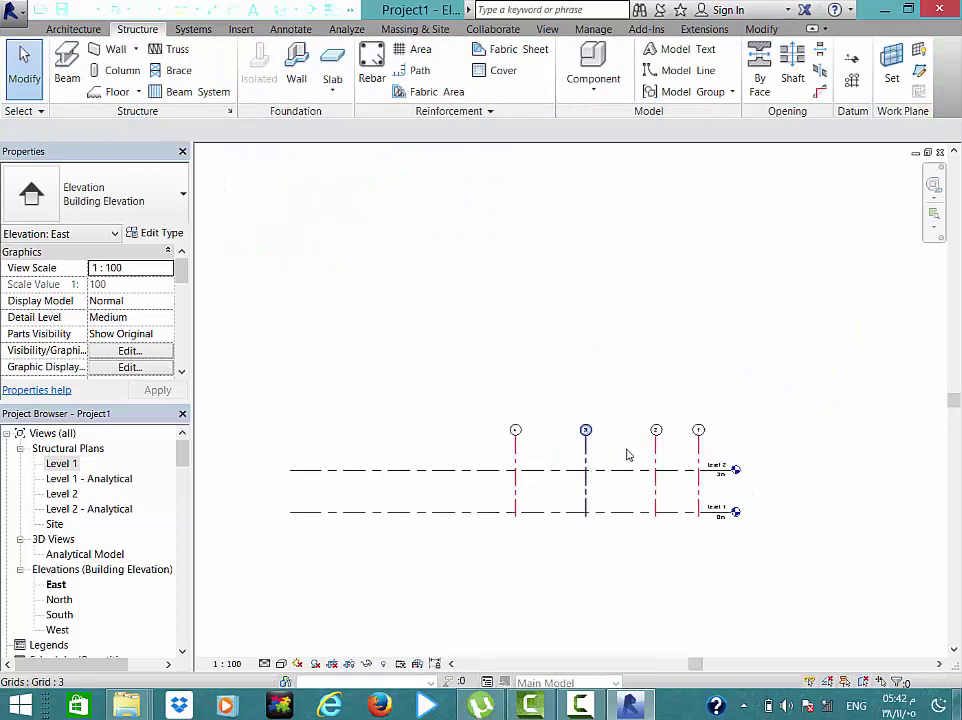
pyautogui.scroll(2, 694, 447)
pyautogui.scroll(1, 694, 447)
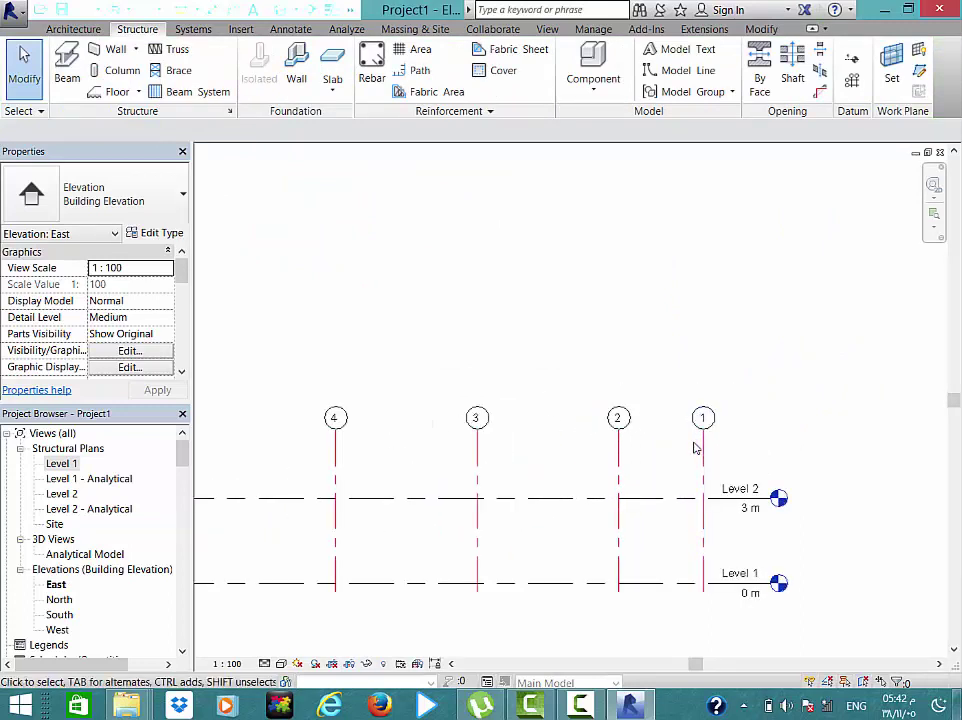
# - Drag grid 1's top end upward so its head sits above Level 2
pyautogui.click(704, 442)
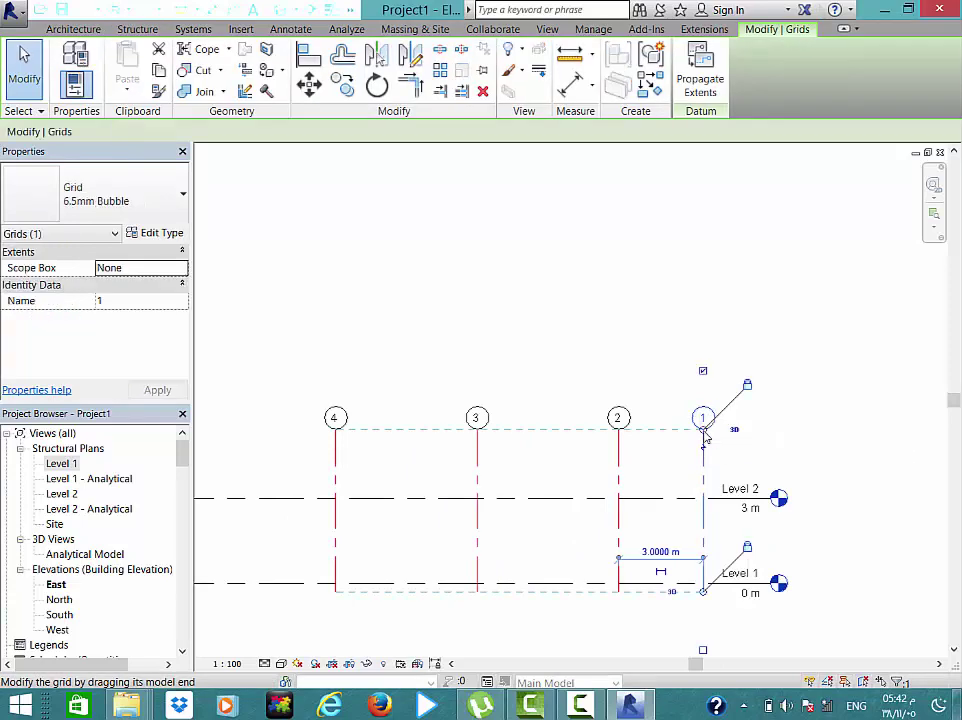
pyautogui.moveTo(705, 437)
pyautogui.mouseDown()
pyautogui.moveTo(703, 446)
pyautogui.moveTo(703, 197)
pyautogui.mouseUp()
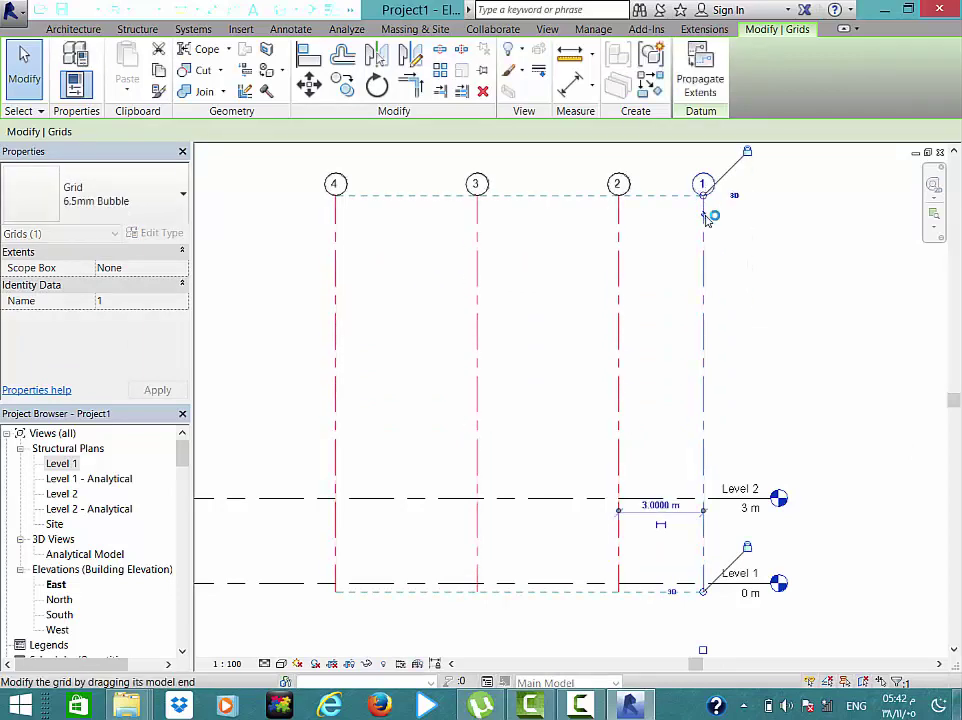
pyautogui.moveTo(708, 250); pyautogui.dragTo(683, 409, button='middle')
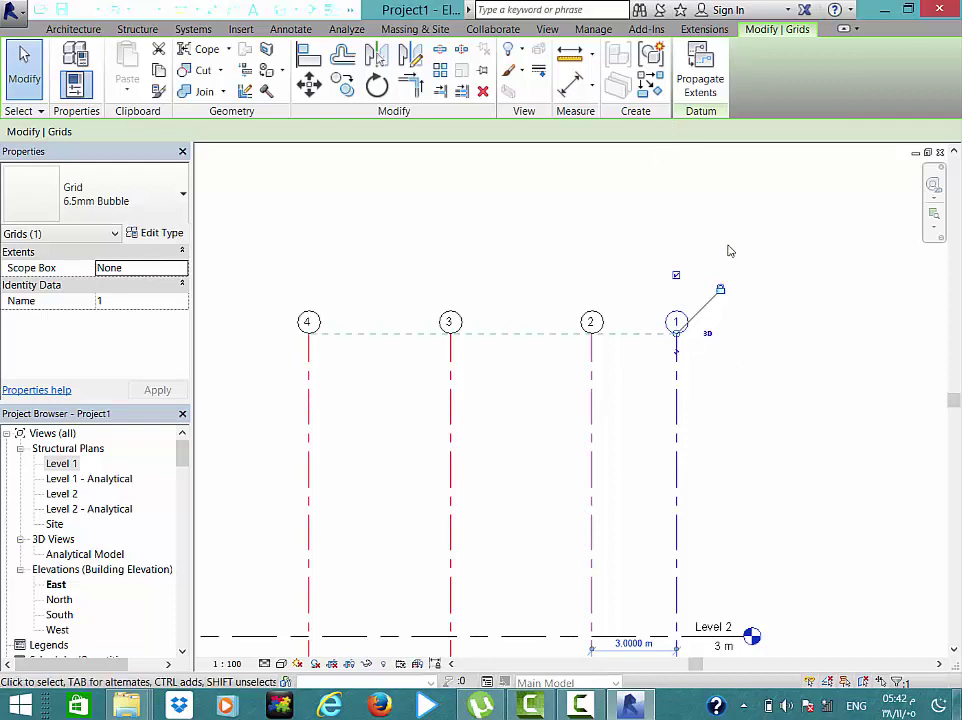
pyautogui.moveTo(721, 289)
pyautogui.mouseDown()
pyautogui.moveTo(679, 252)
pyautogui.moveTo(676, 172)
pyautogui.mouseUp()
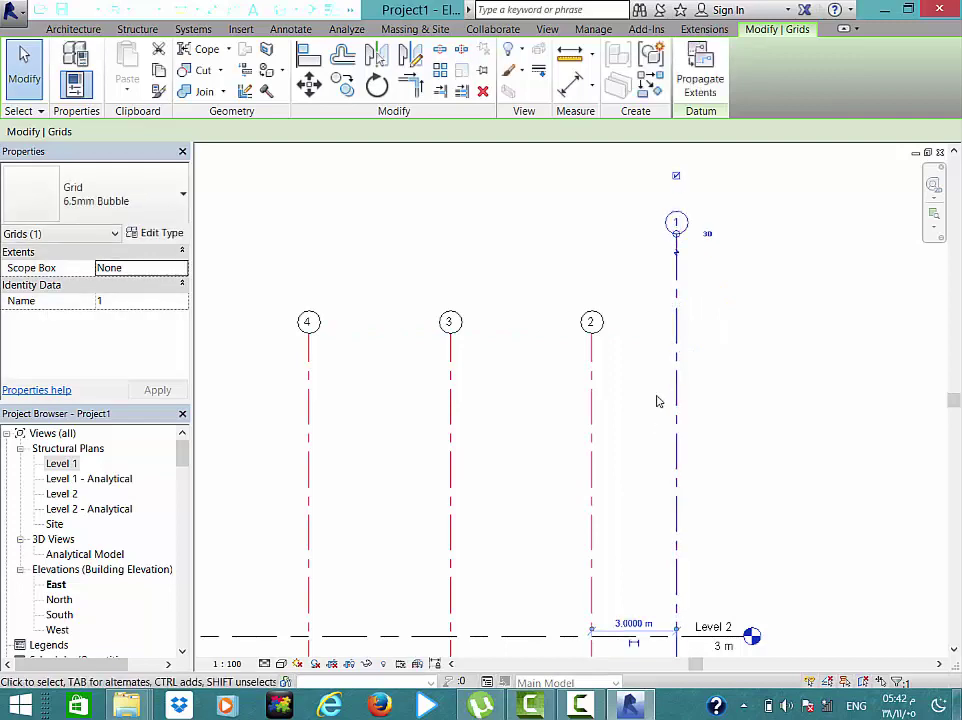
pyautogui.hotkey('ctrl', 'z')
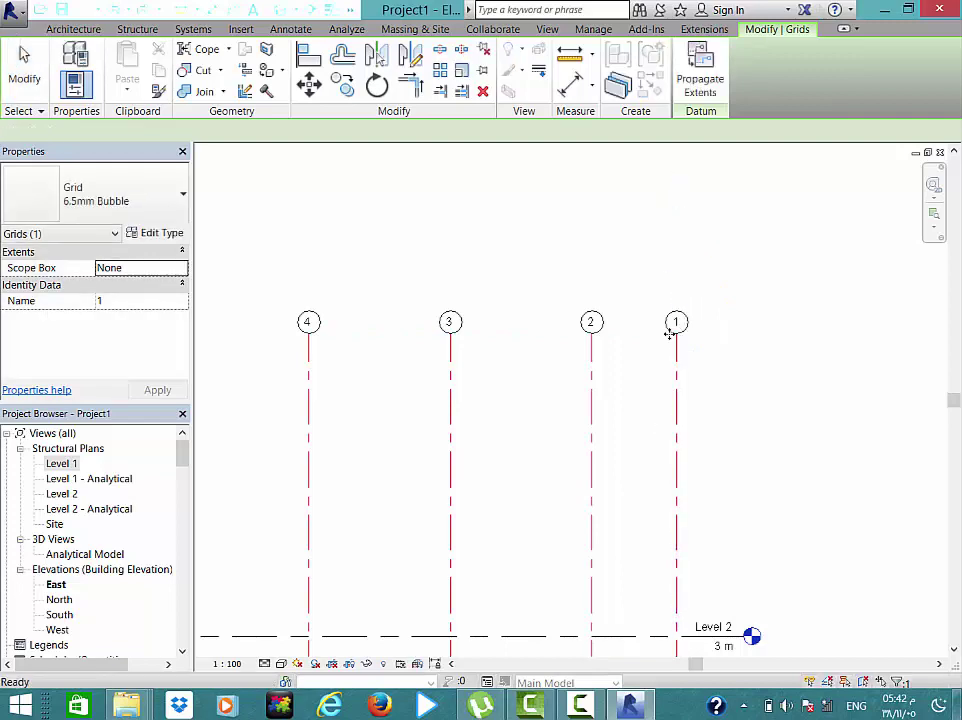
pyautogui.click(676, 324)
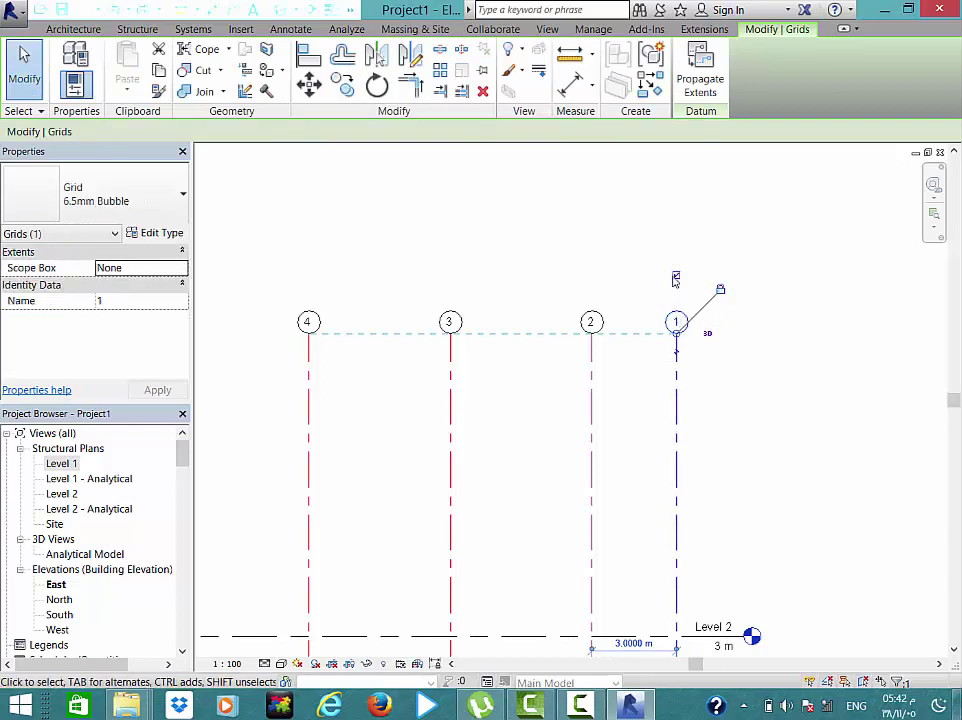
pyautogui.click(676, 278)
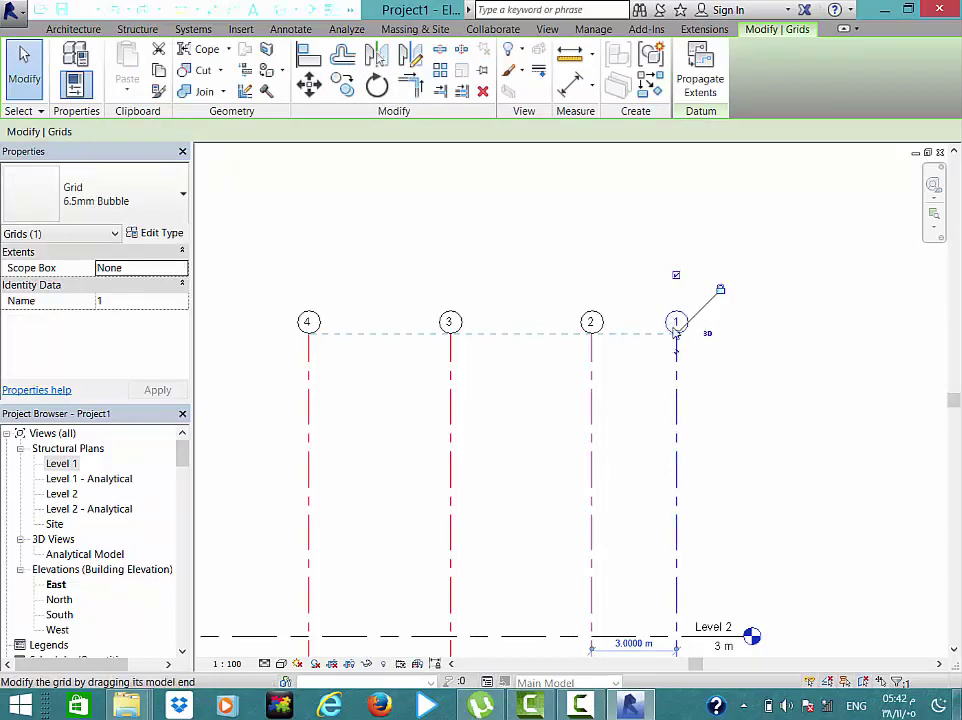
pyautogui.scroll(3, 676, 360)
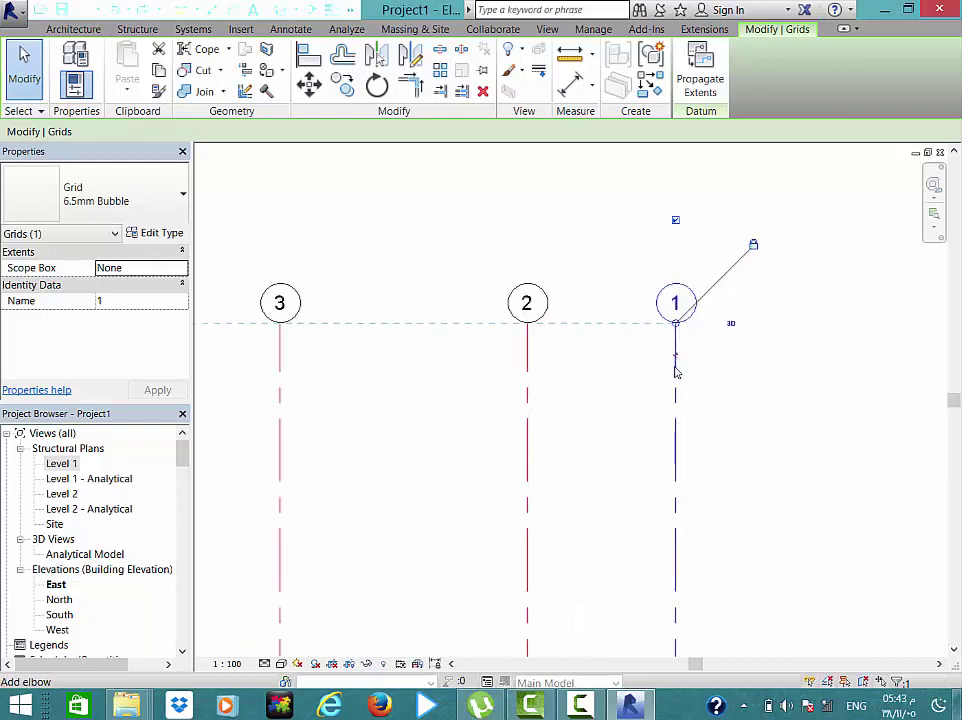
pyautogui.scroll(1, 675, 365)
pyautogui.scroll(1, 676, 363)
pyautogui.scroll(-2, 655, 311)
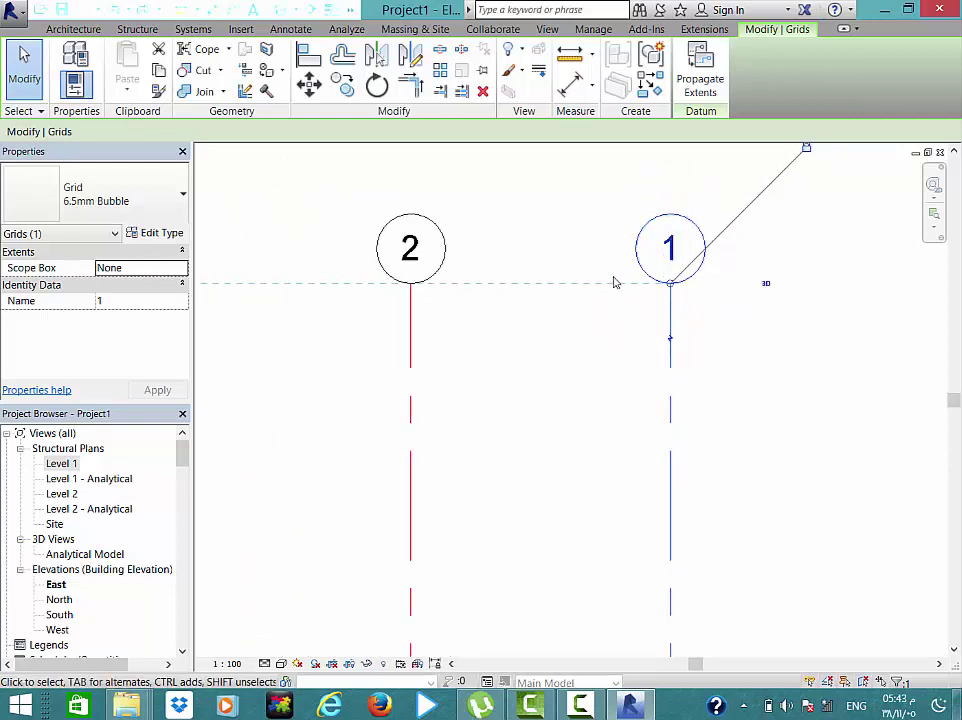
pyautogui.click(671, 343)
pyautogui.moveTo(617, 339); pyautogui.dragTo(884, 343)
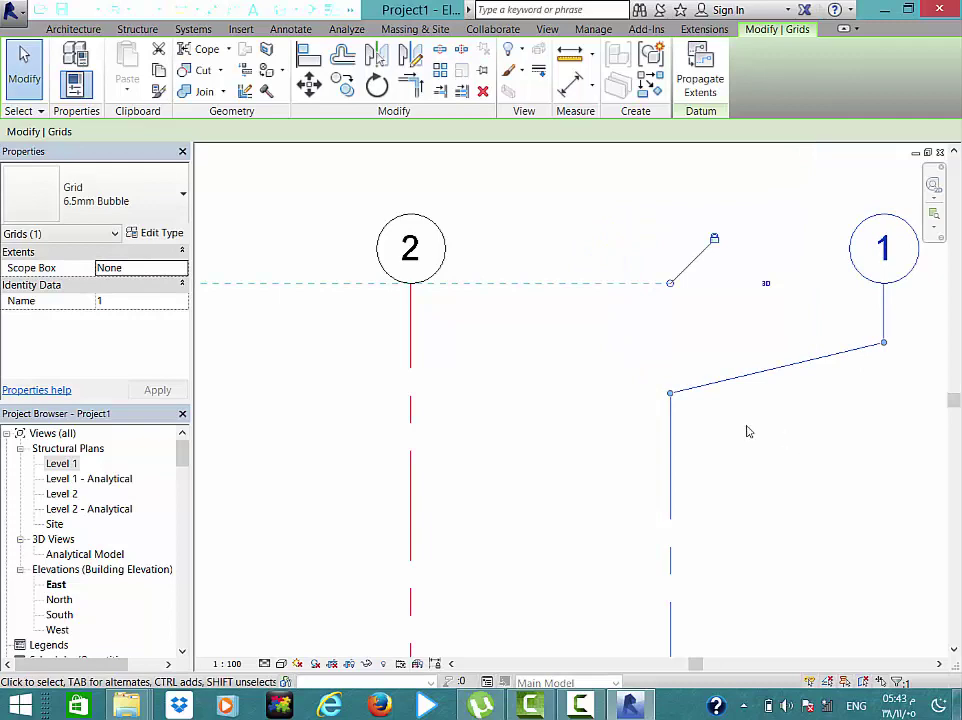
pyautogui.scroll(-2, 711, 436)
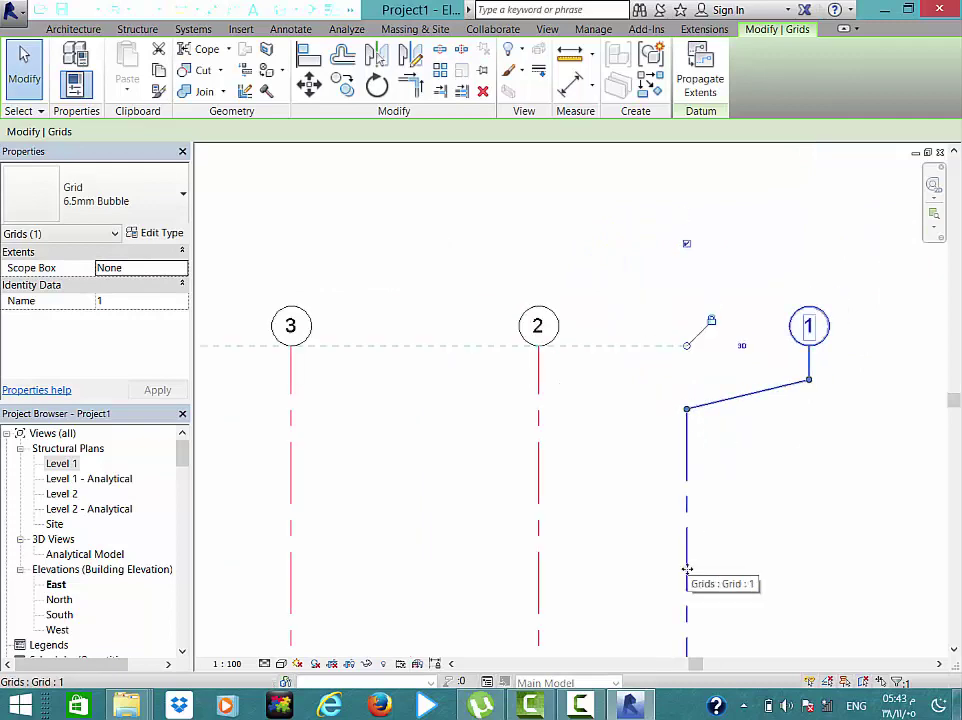
pyautogui.hotkey('ctrl', 'z')
pyautogui.hotkey('ctrl', 'z')
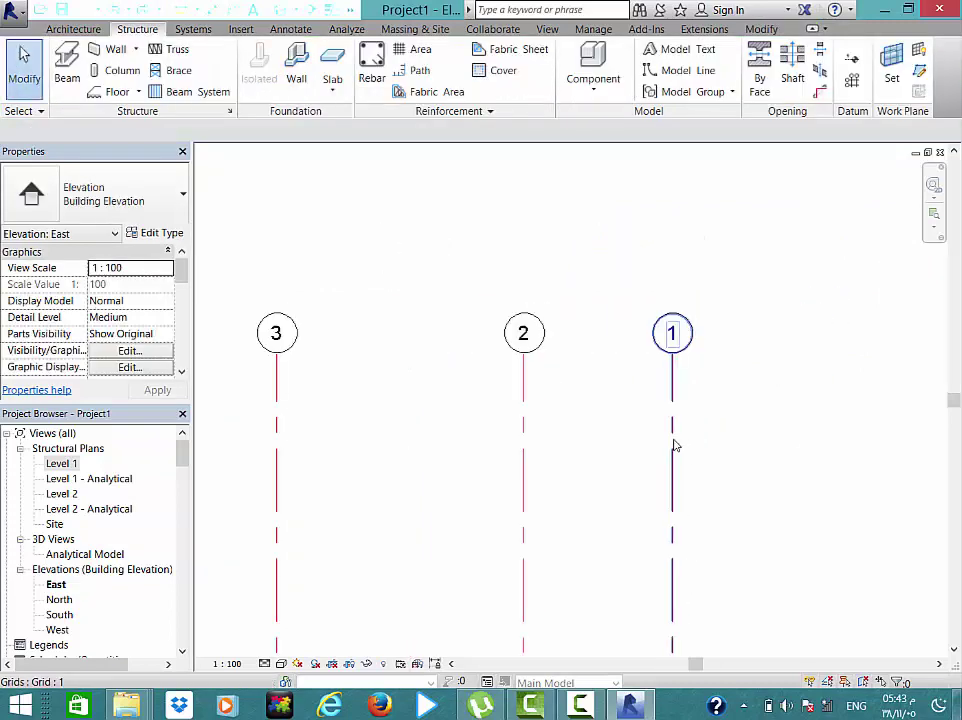
# - Pan the East elevation and start the Level tool with LL
pyautogui.scroll(-2, 668, 460)
pyautogui.scroll(-2, 675, 440)
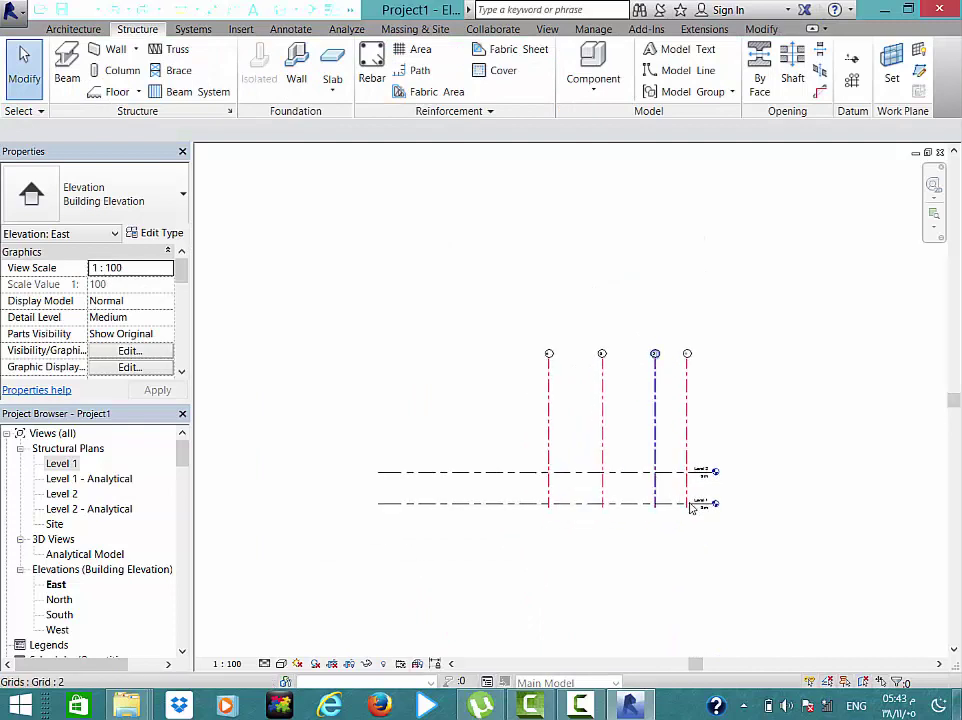
pyautogui.scroll(3, 577, 472)
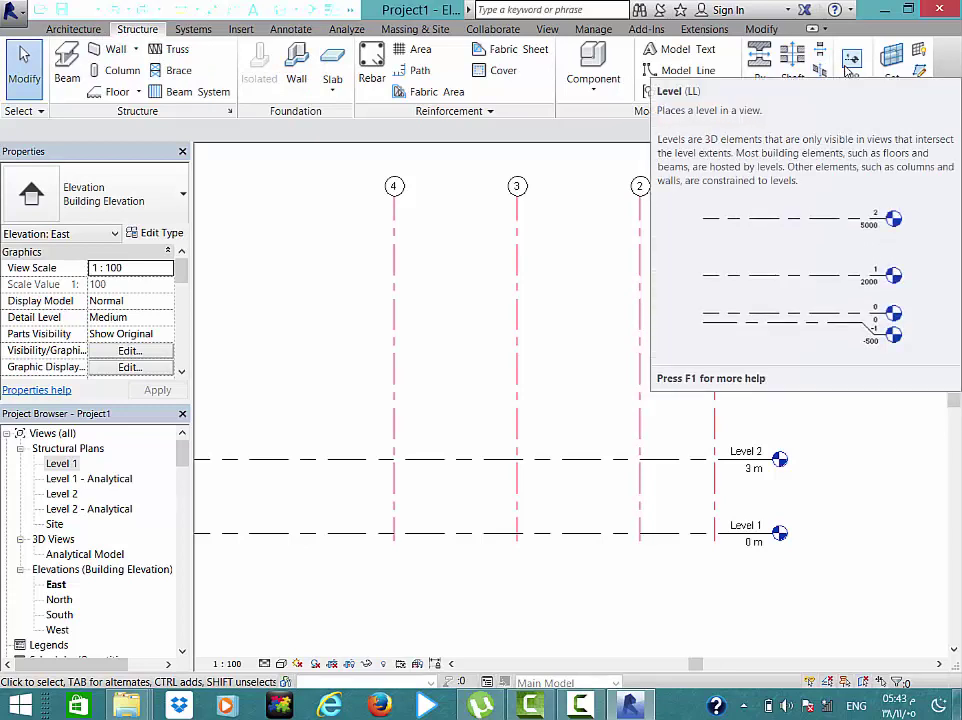
pyautogui.press('l')
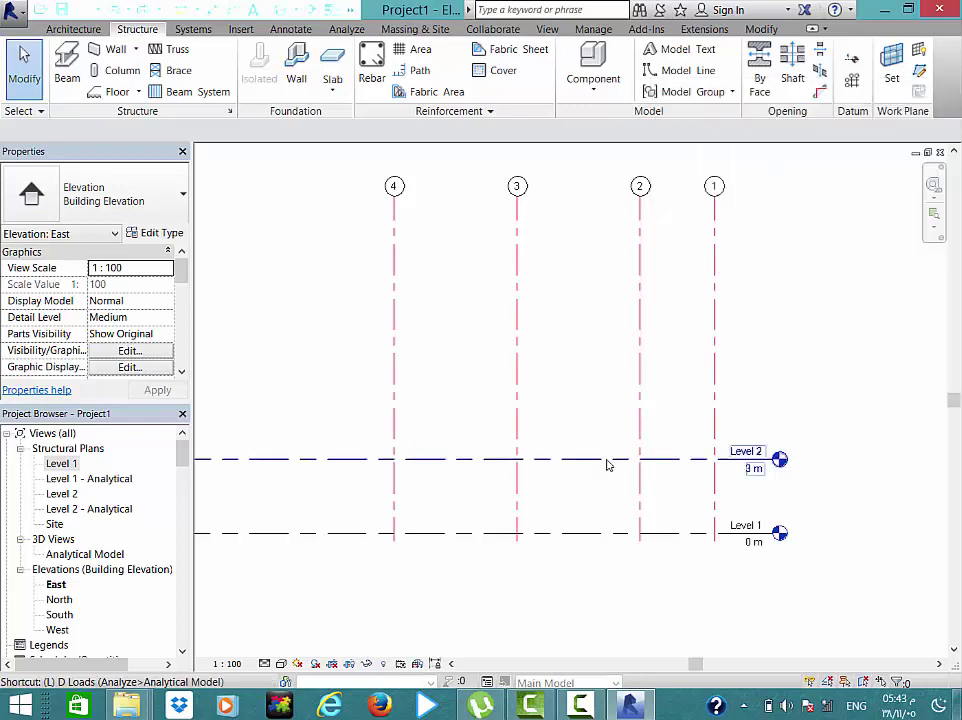
pyautogui.moveTo(418, 433); pyautogui.dragTo(495, 430, button='middle')
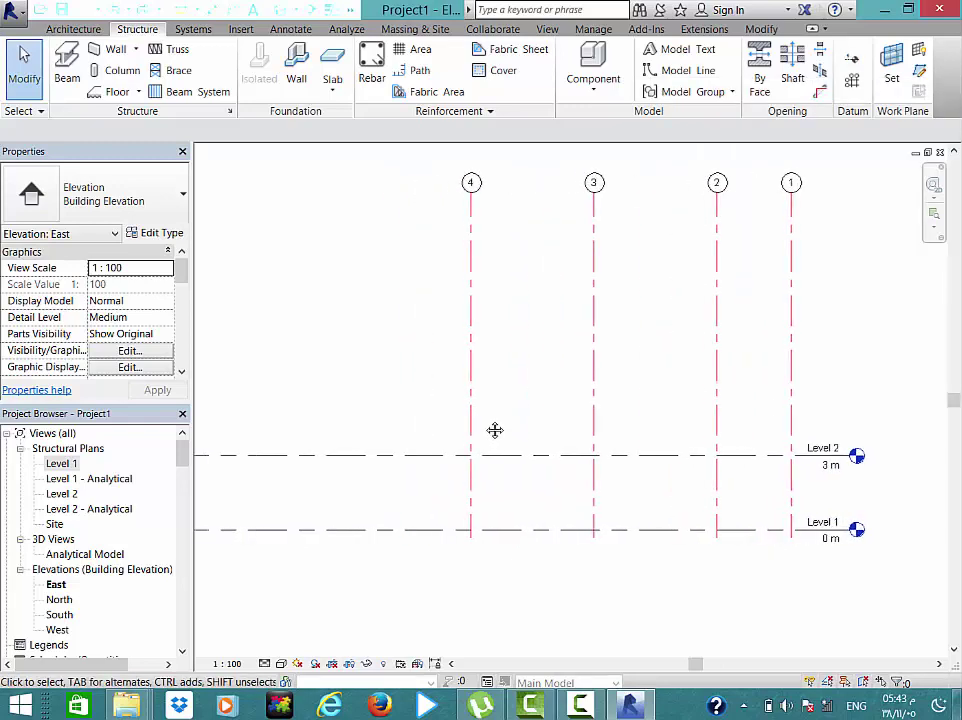
pyautogui.scroll(-2, 663, 354)
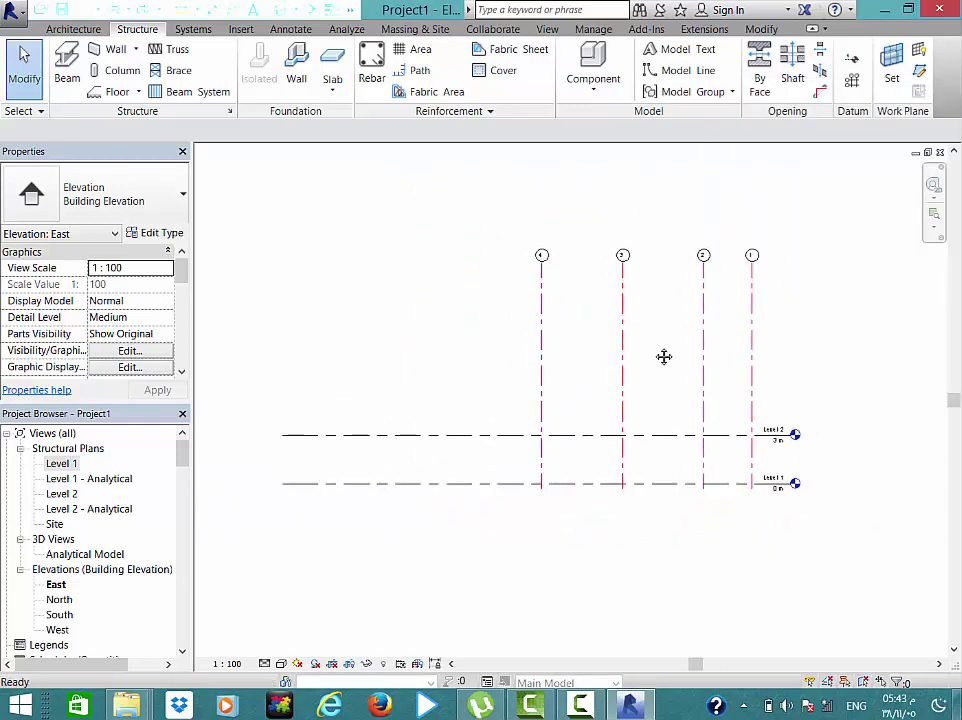
pyautogui.press('l')
pyautogui.press('l')
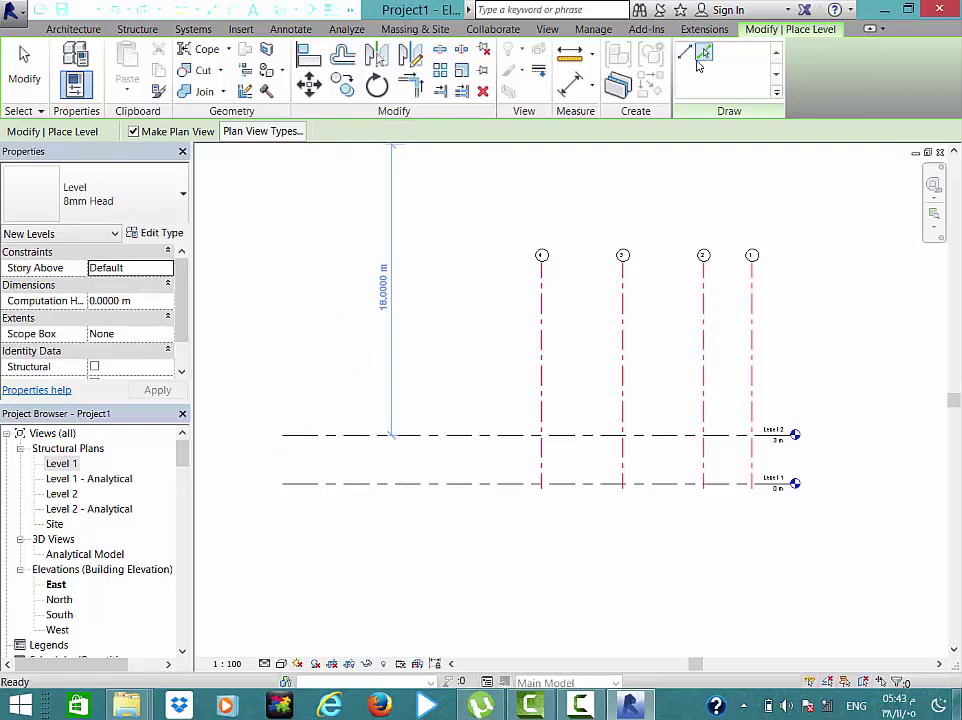
# - Add Levels 3 to 7 with Pick Lines at a 3 m offset, up to 18 m
pyautogui.click(705, 53)
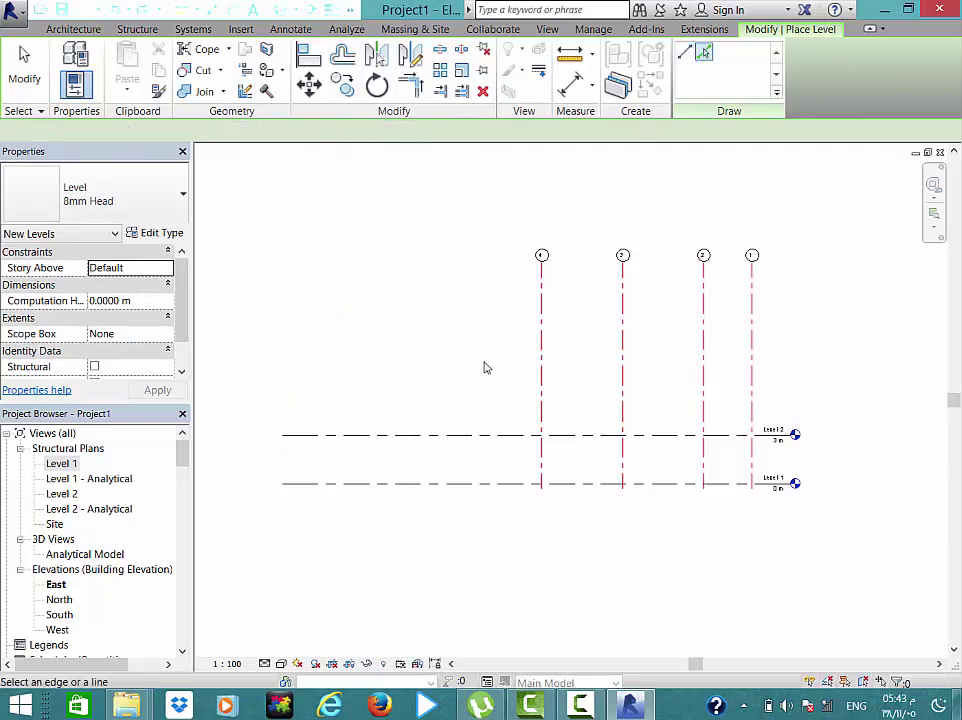
pyautogui.click(485, 436)
pyautogui.click(494, 358)
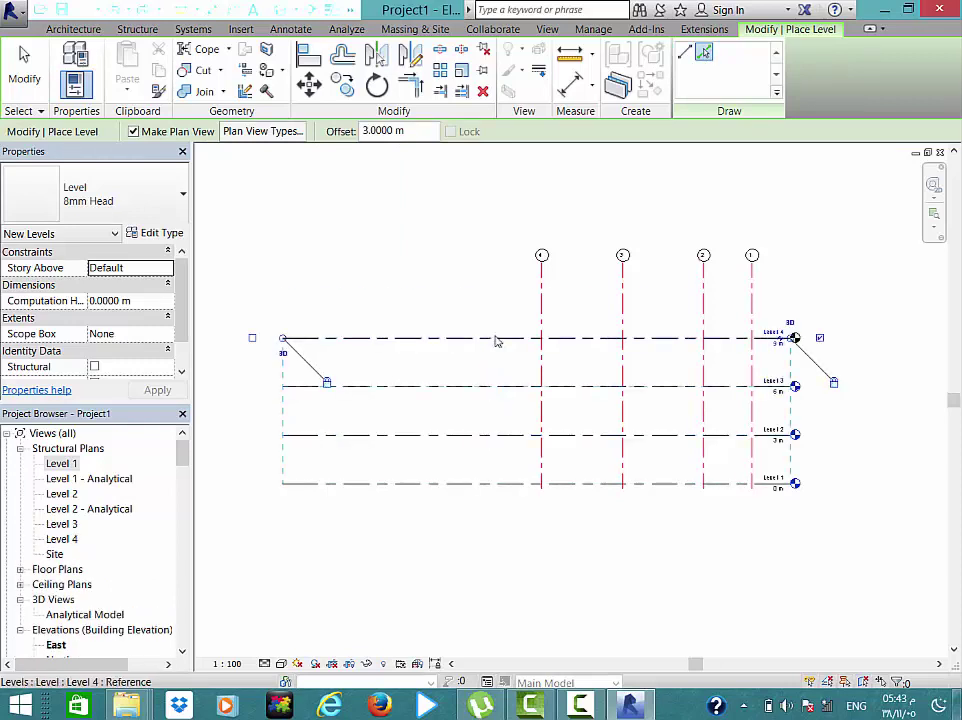
pyautogui.click(497, 325)
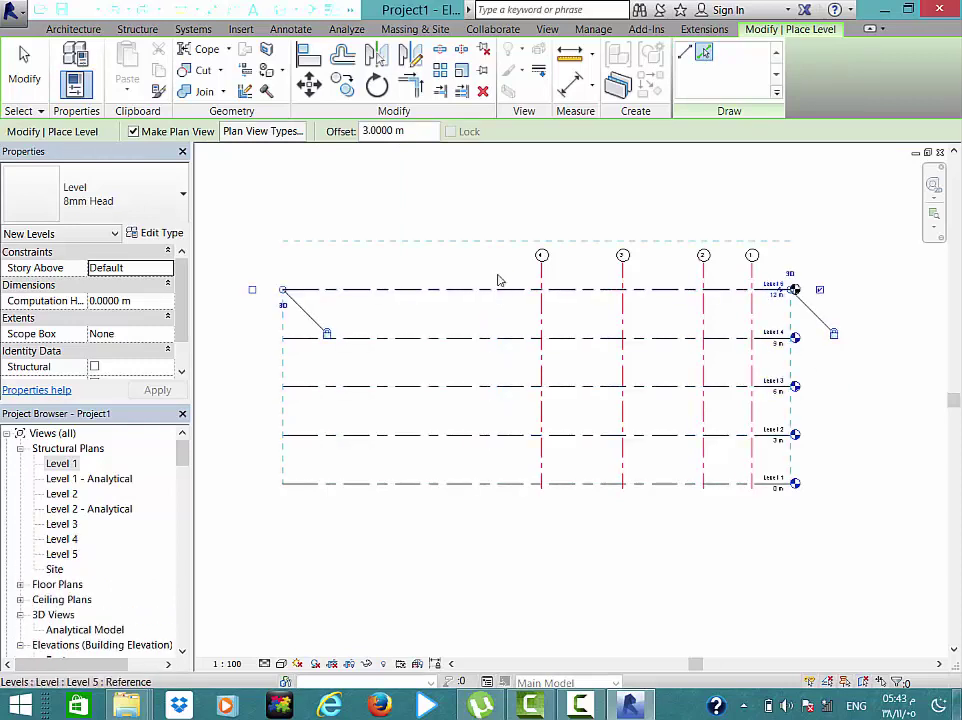
pyautogui.click(500, 284)
pyautogui.click(496, 238)
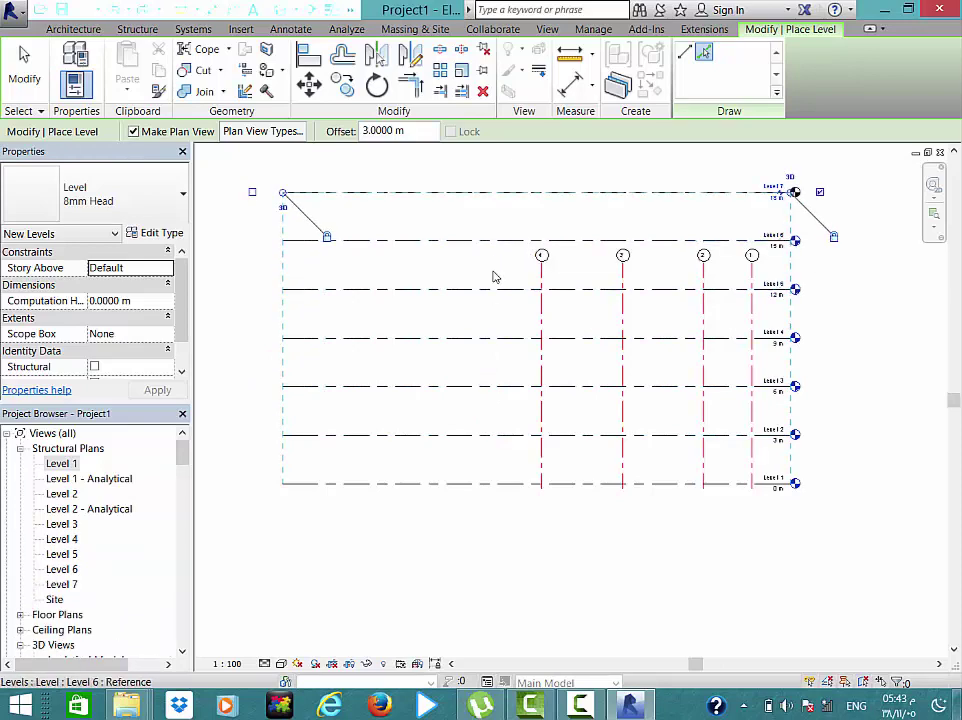
pyautogui.moveTo(493, 277); pyautogui.dragTo(498, 339, button='middle')
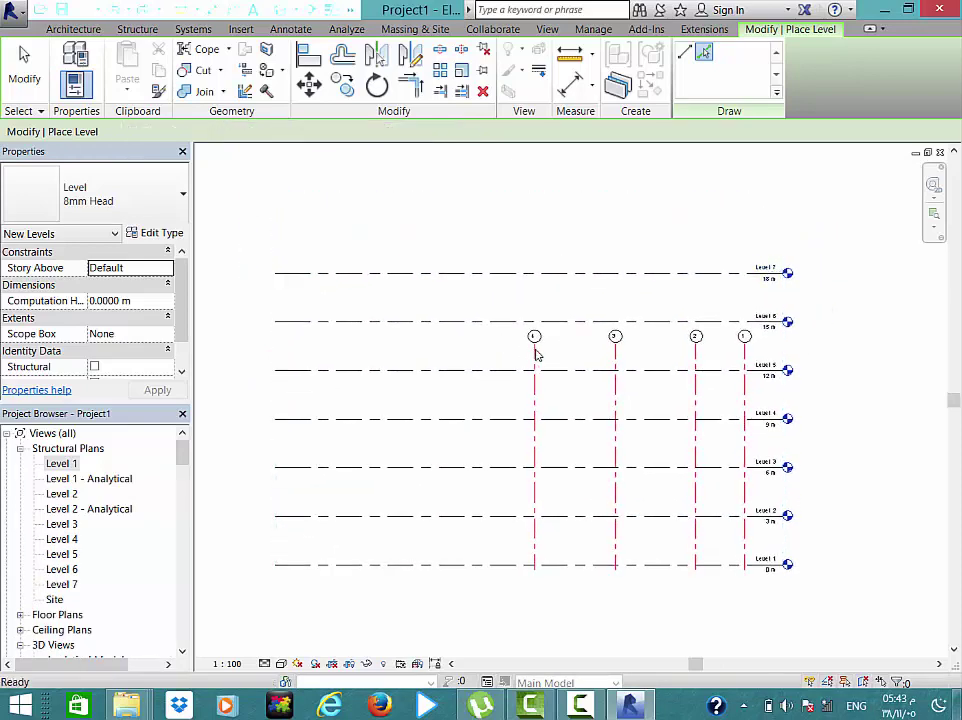
pyautogui.press('Escape')
pyautogui.press('Escape')
# - Extend the grid heads up above Level 7
pyautogui.click(534, 345)
pyautogui.moveTo(534, 345); pyautogui.dragTo(534, 295)
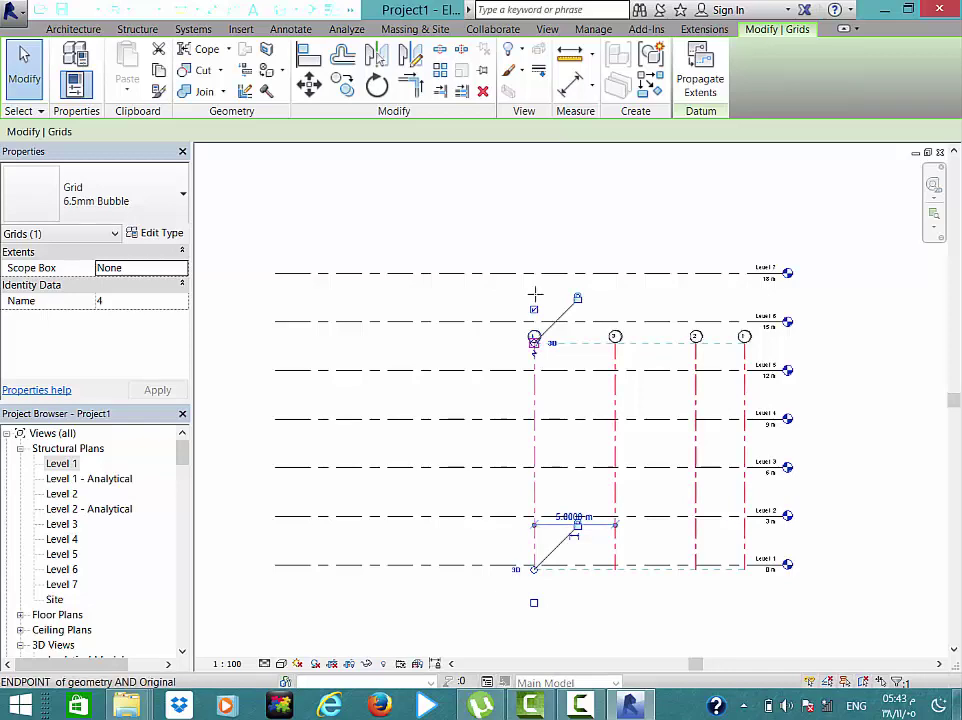
pyautogui.click(516, 362)
pyautogui.doubleClick(62, 463)
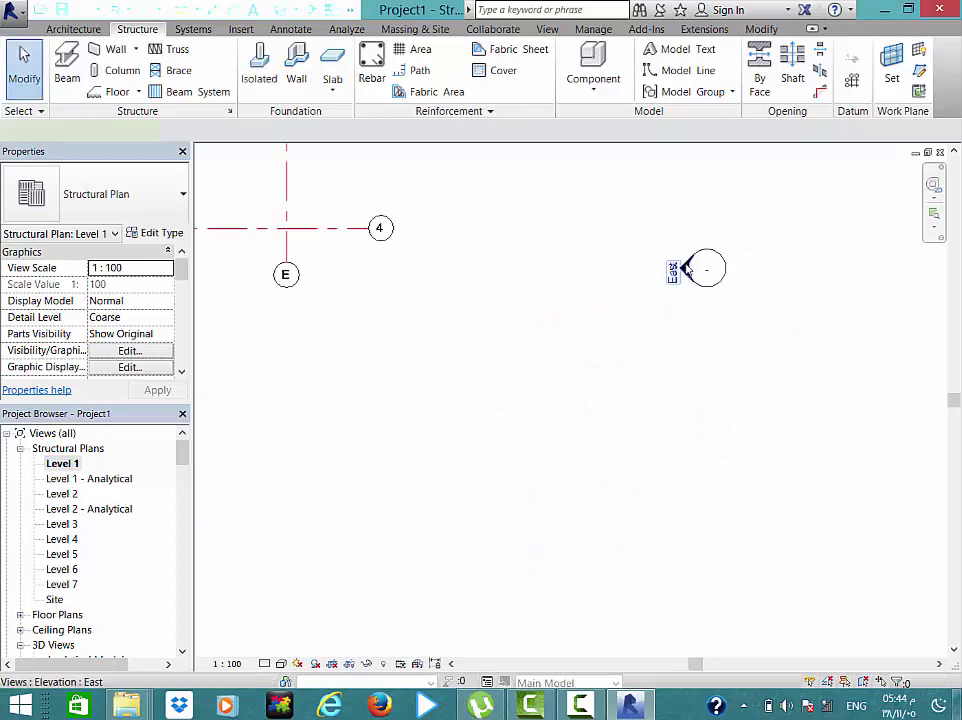
pyautogui.doubleClick(690, 268)
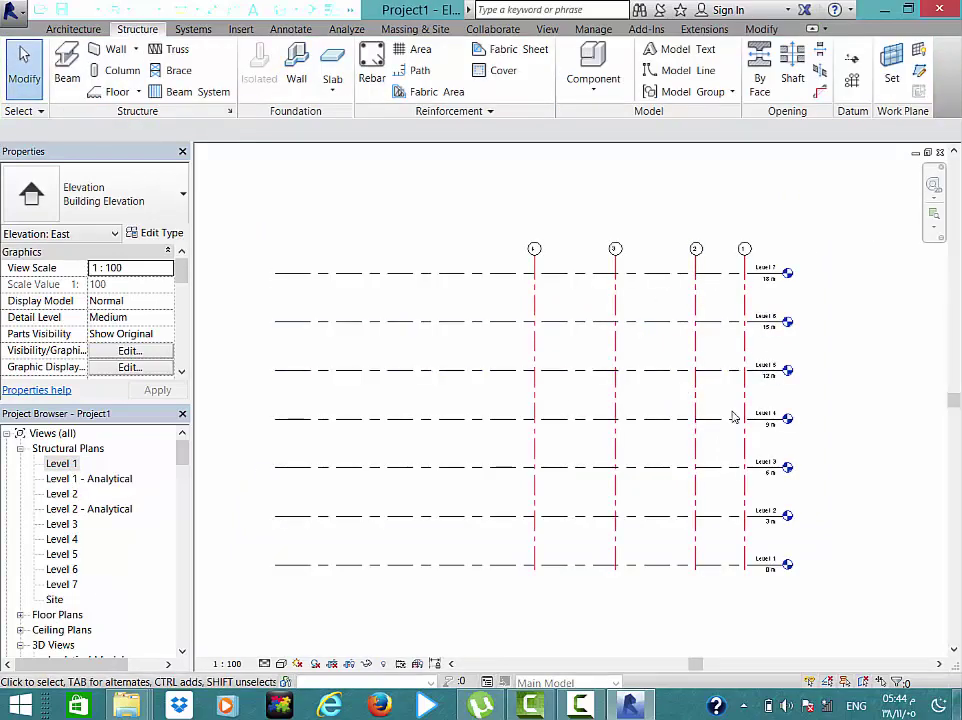
pyautogui.moveTo(765, 604); pyautogui.dragTo(758, 513, button='middle')
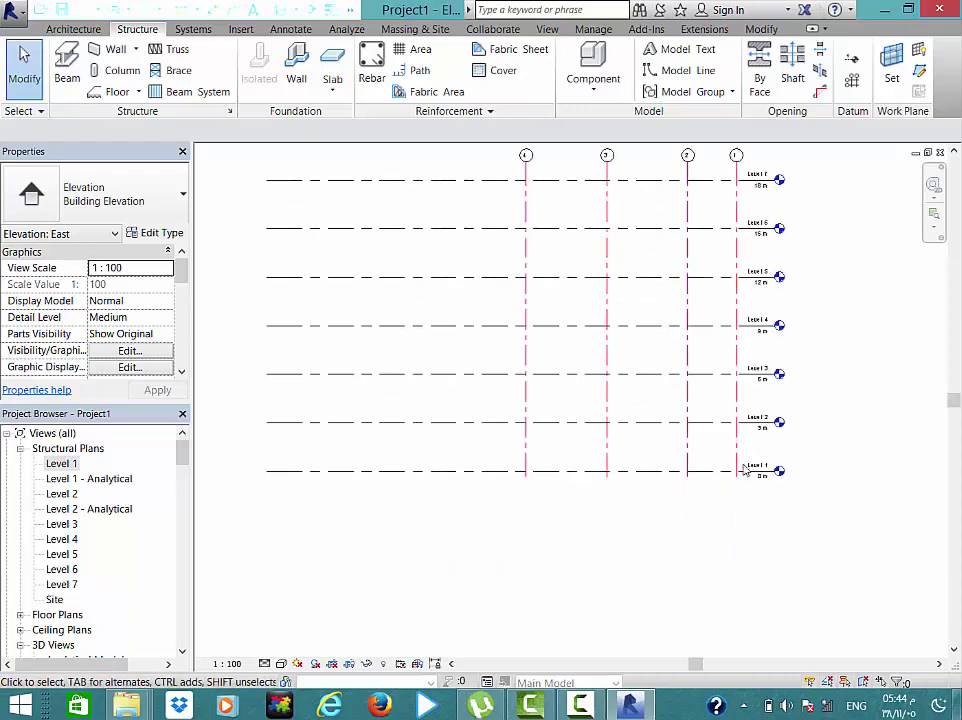
pyautogui.scroll(3, 749, 486)
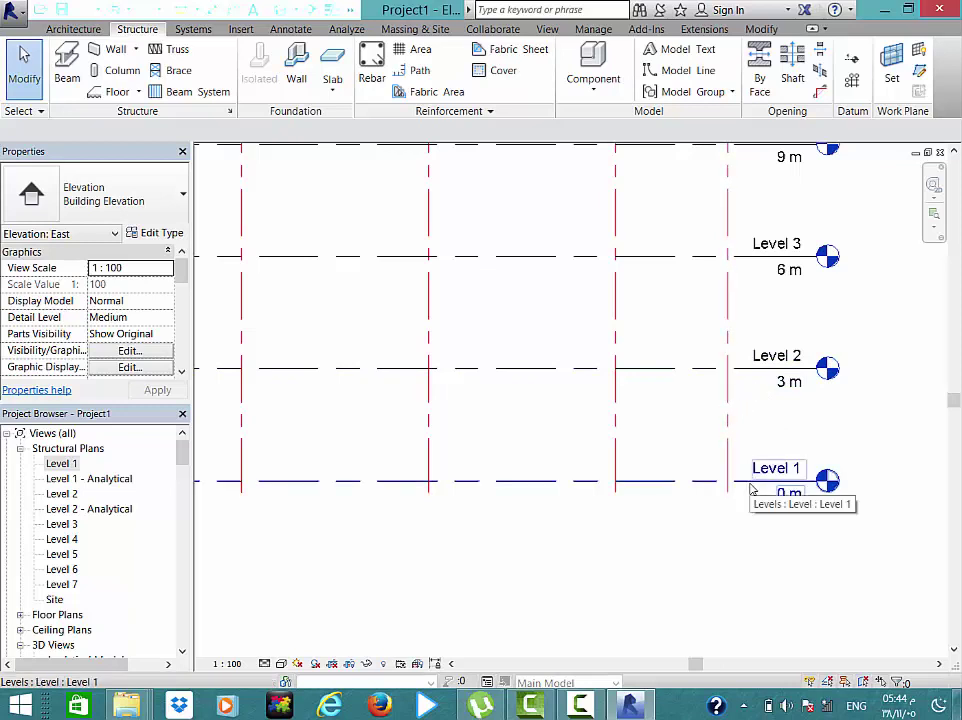
pyautogui.scroll(-3, 752, 488)
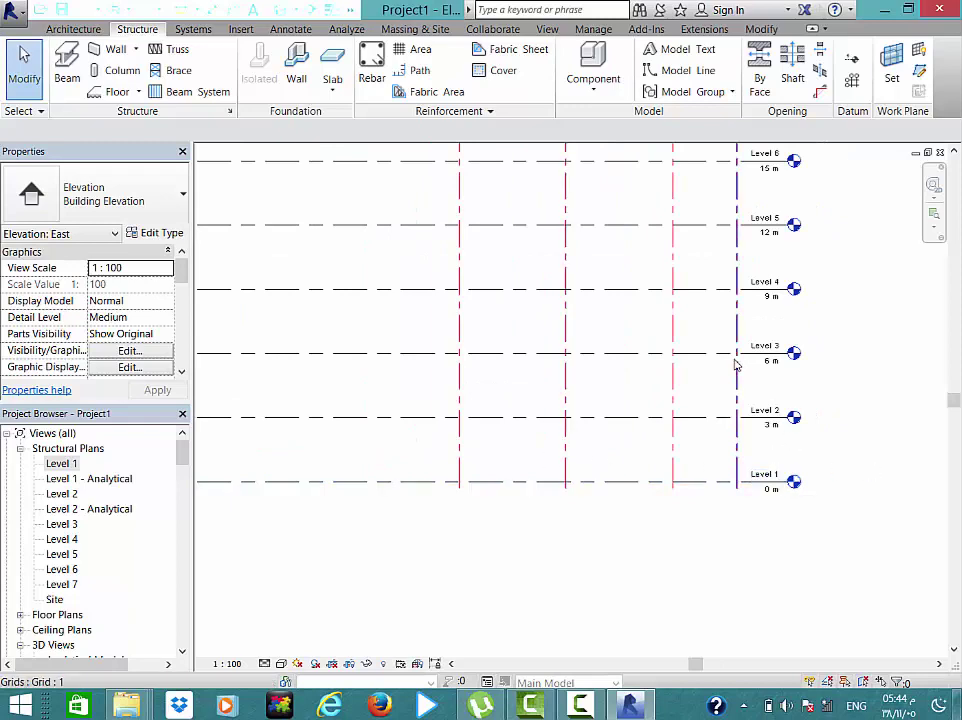
pyautogui.scroll(-2, 736, 360)
pyautogui.moveTo(690, 332); pyautogui.dragTo(659, 373, button='middle')
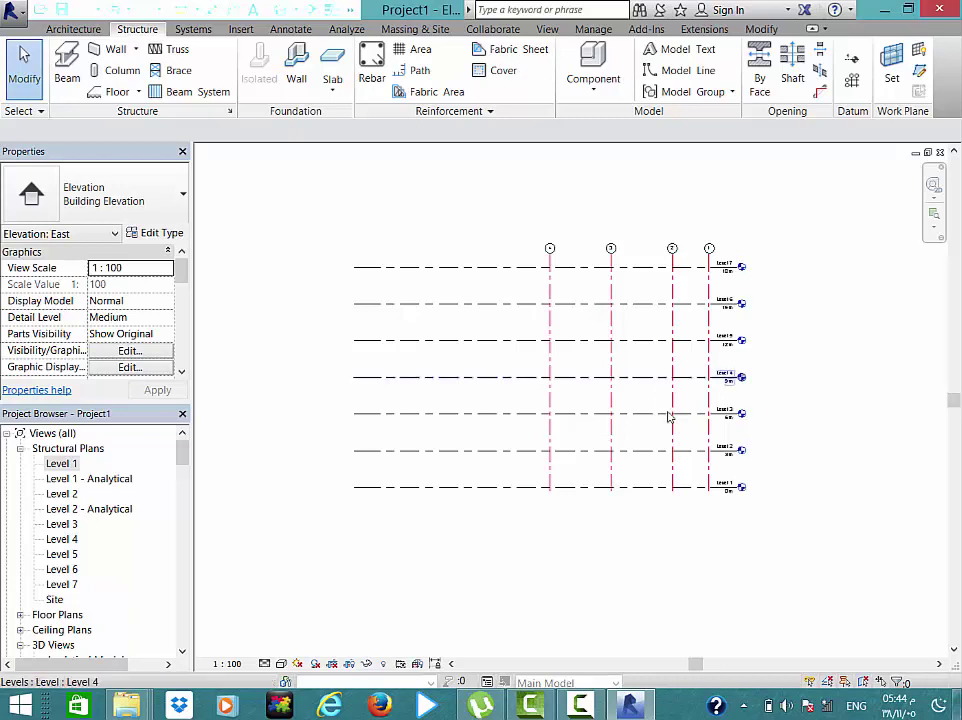
pyautogui.scroll(2, 702, 474)
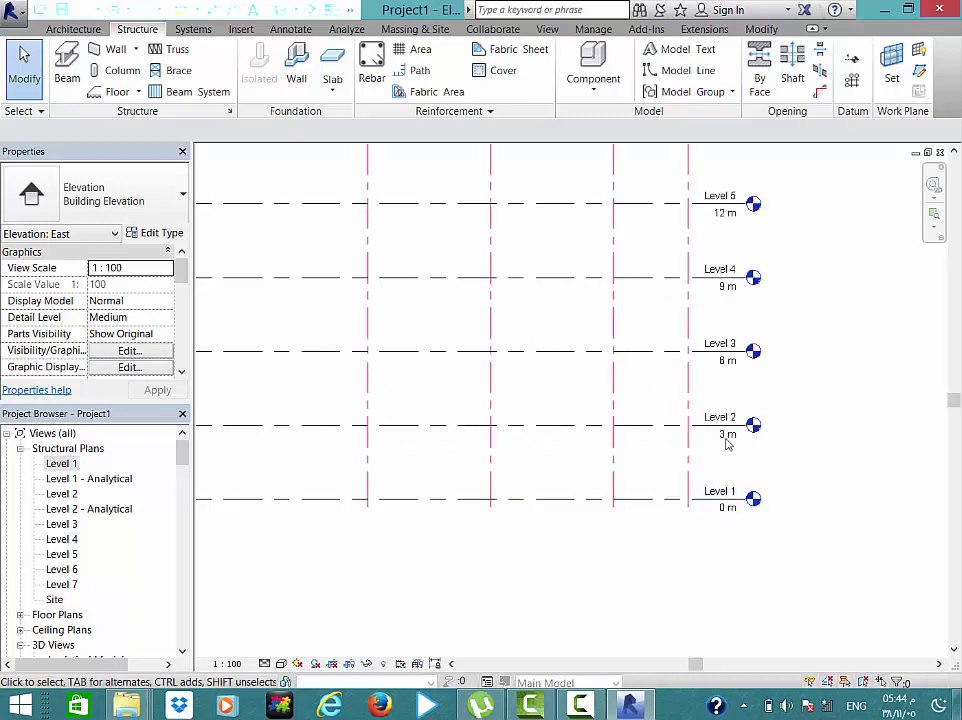
pyautogui.click(676, 430)
pyautogui.moveTo(672, 428); pyautogui.dragTo(768, 438, button='middle')
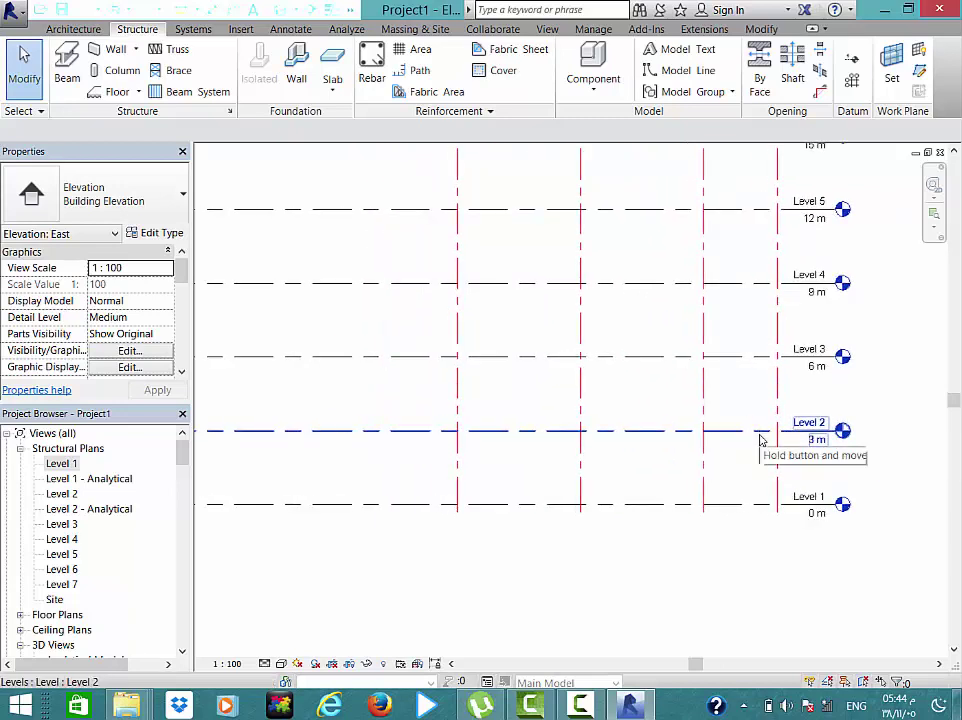
pyautogui.press('Escape')
pyautogui.click(761, 433)
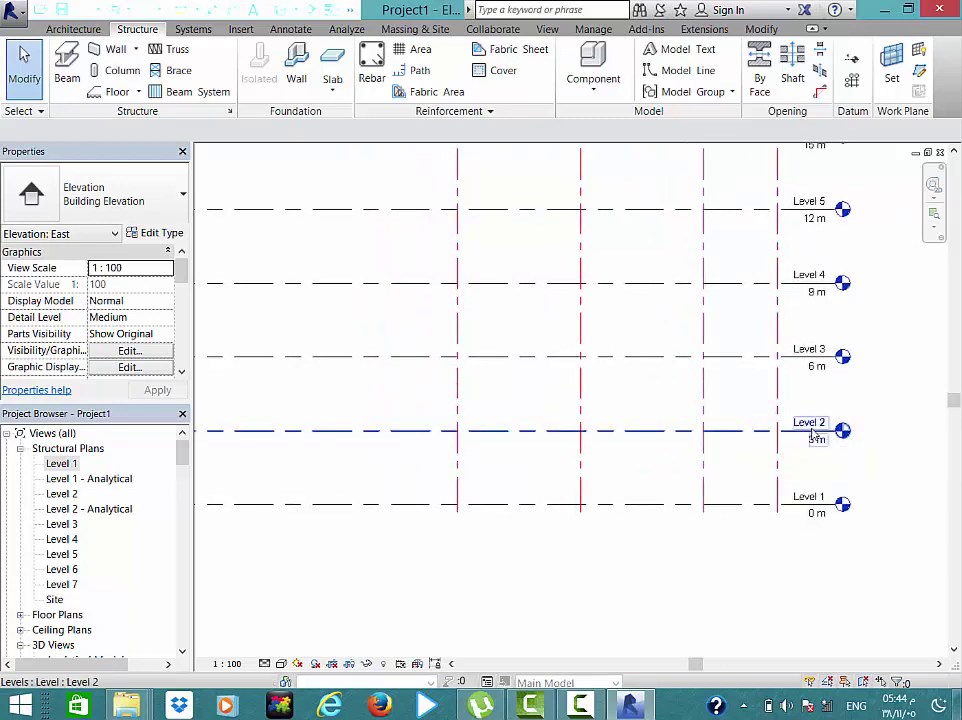
pyautogui.click(760, 434)
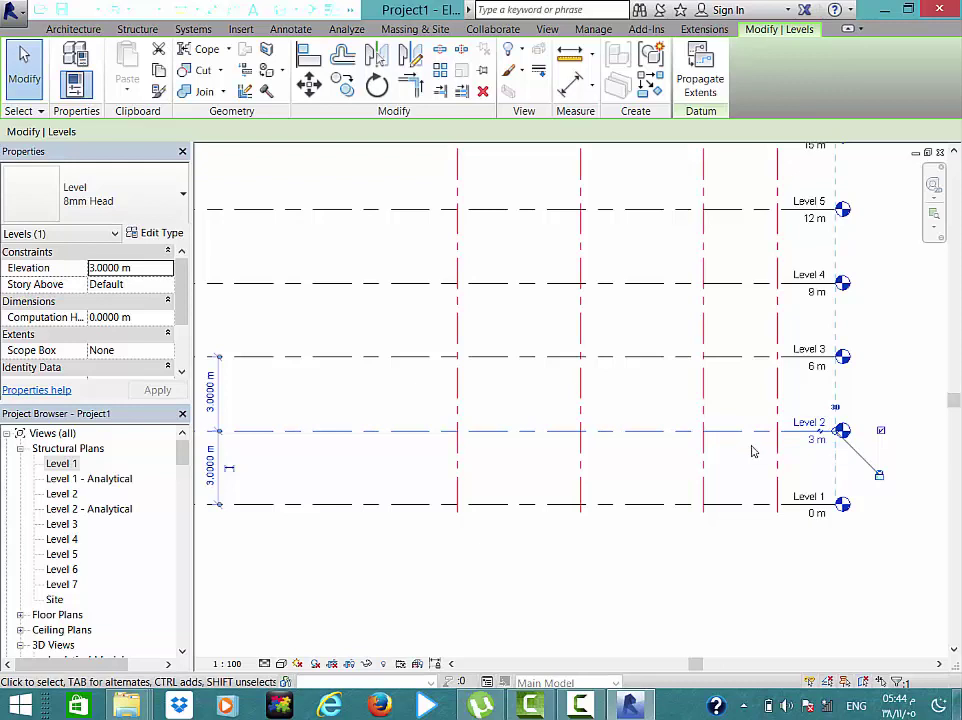
pyautogui.click(754, 505)
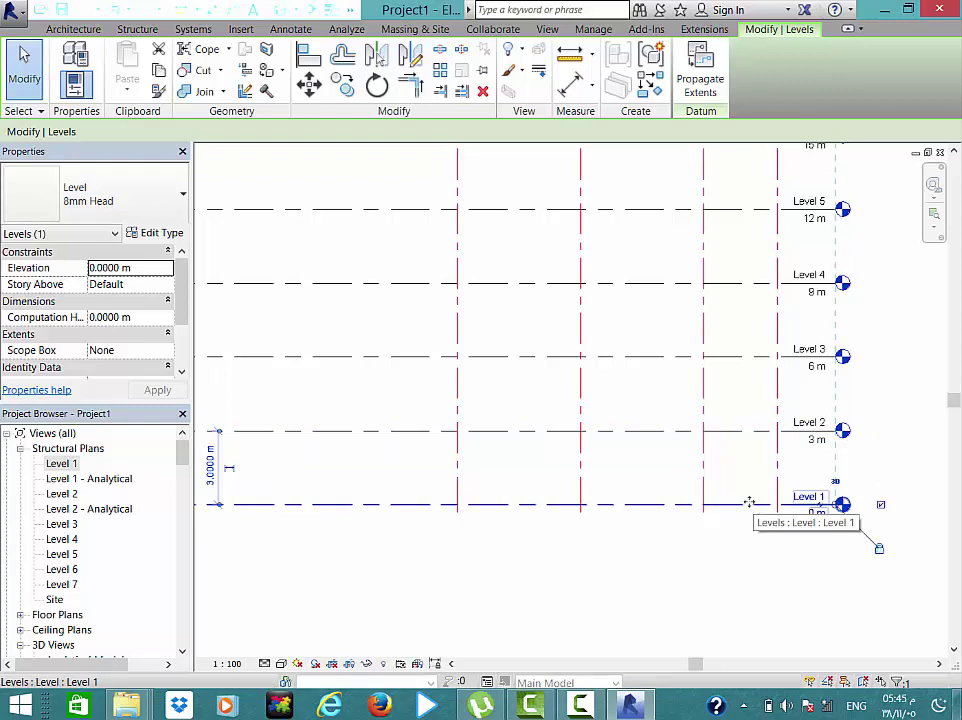
# - Open the Level 2 structural plan from the Project Browser, with Structure tools shown
pyautogui.click(62, 464)
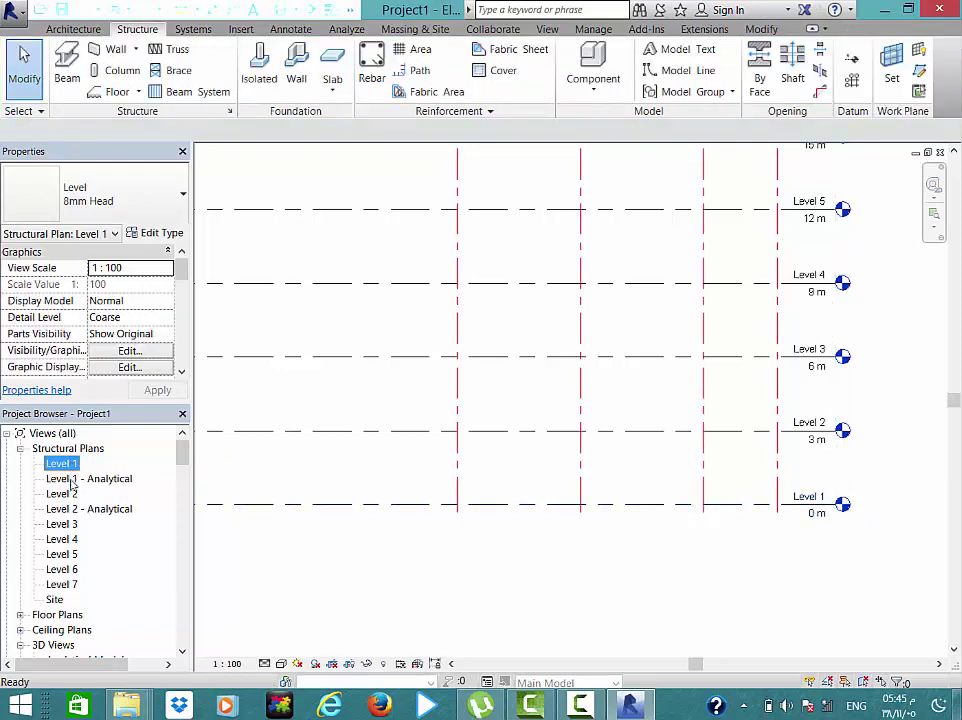
pyautogui.doubleClick(66, 494)
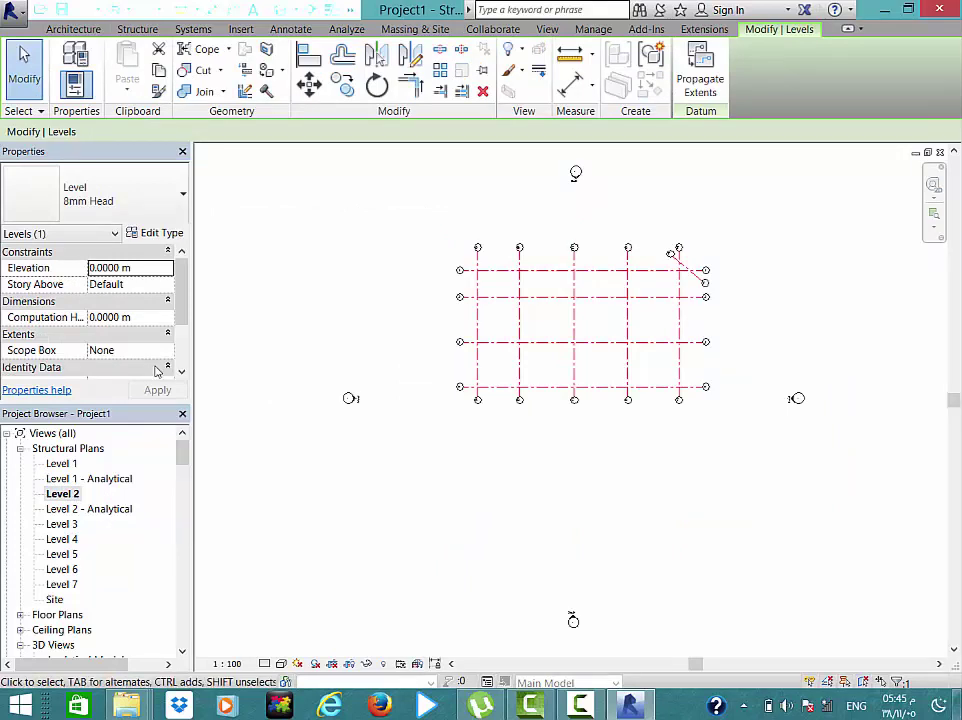
pyautogui.click(137, 29)
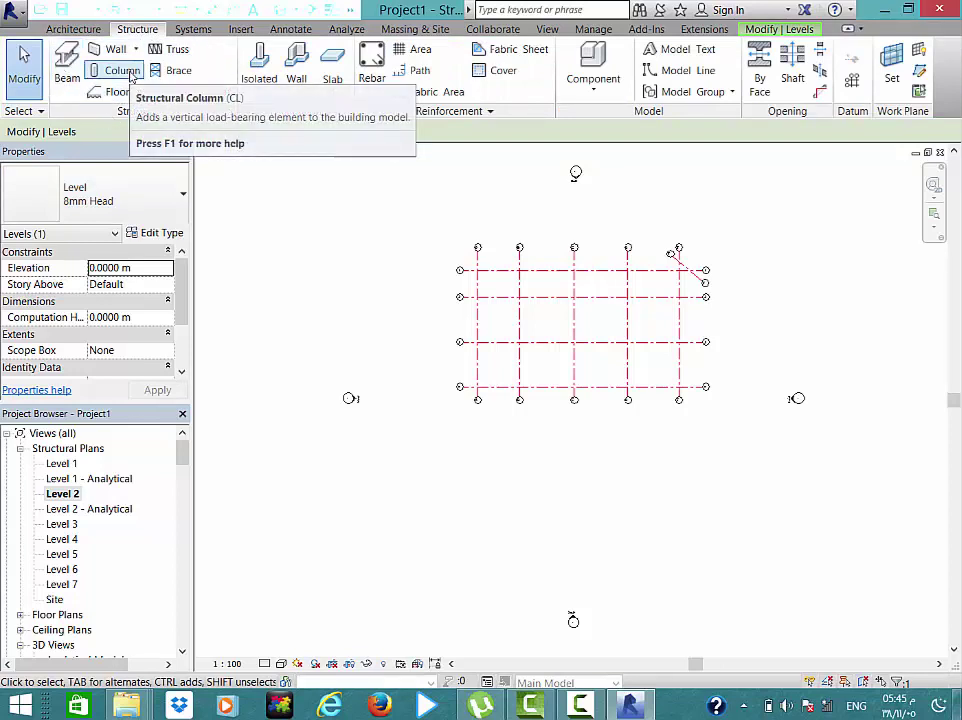
pyautogui.moveTo(118, 70)
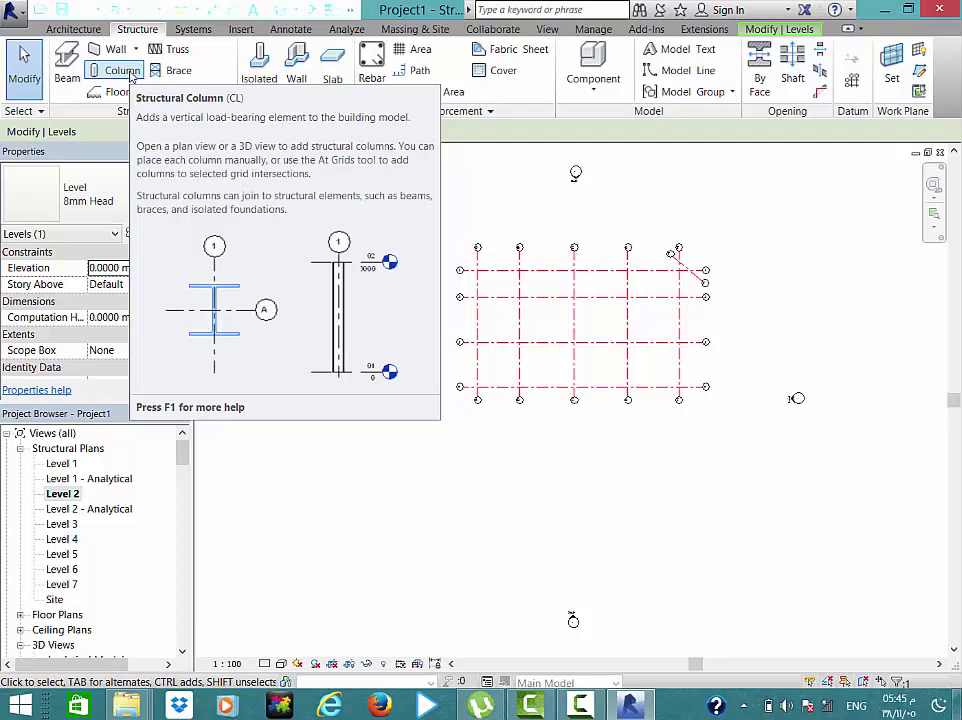
# - Start the Column tool and view Concrete-Rectangular-Column 300 x 450mm type properties
pyautogui.click(131, 77)
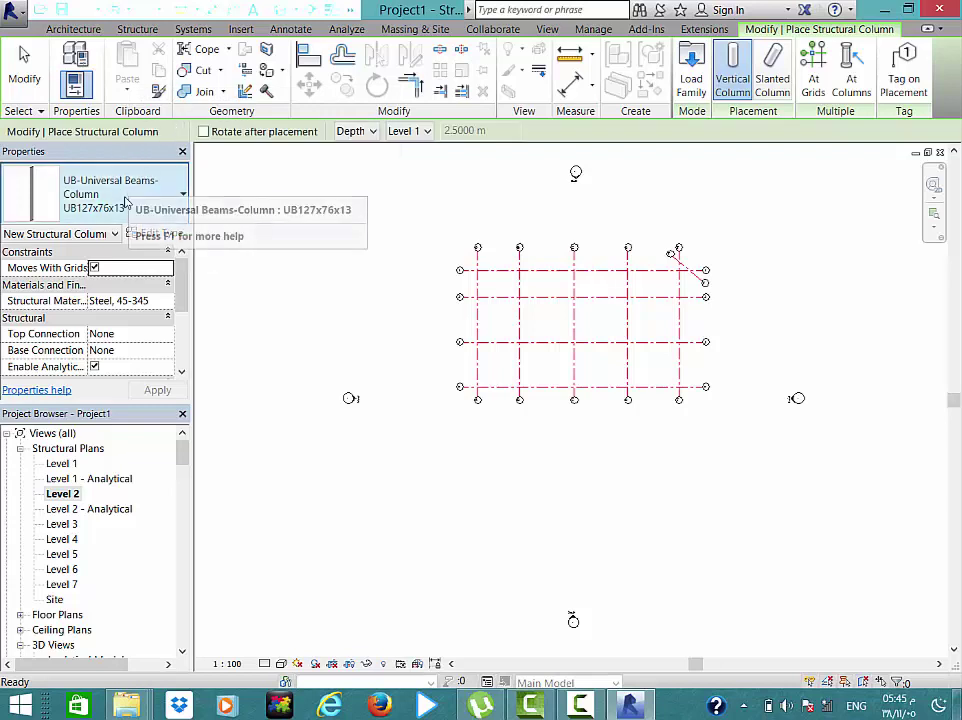
pyautogui.click(104, 194)
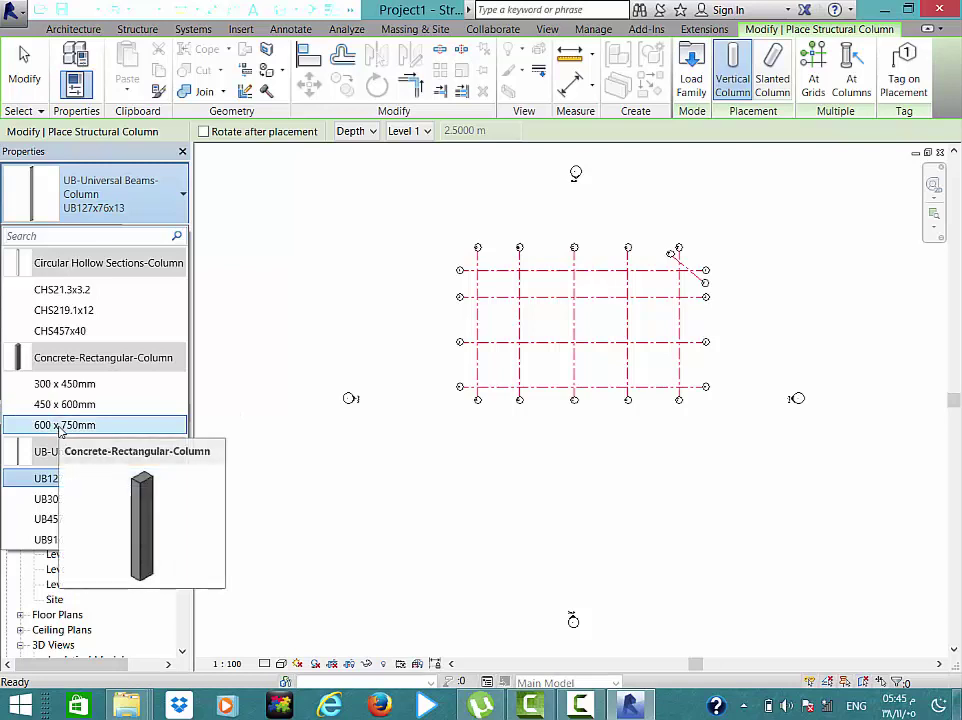
pyautogui.press('Escape')
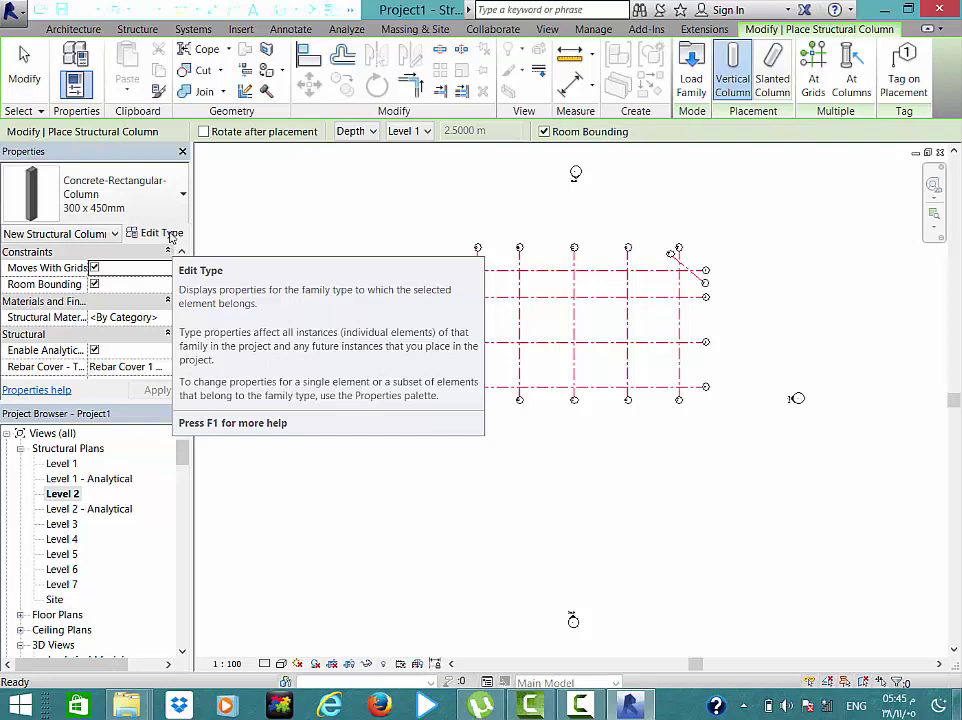
pyautogui.click(170, 235)
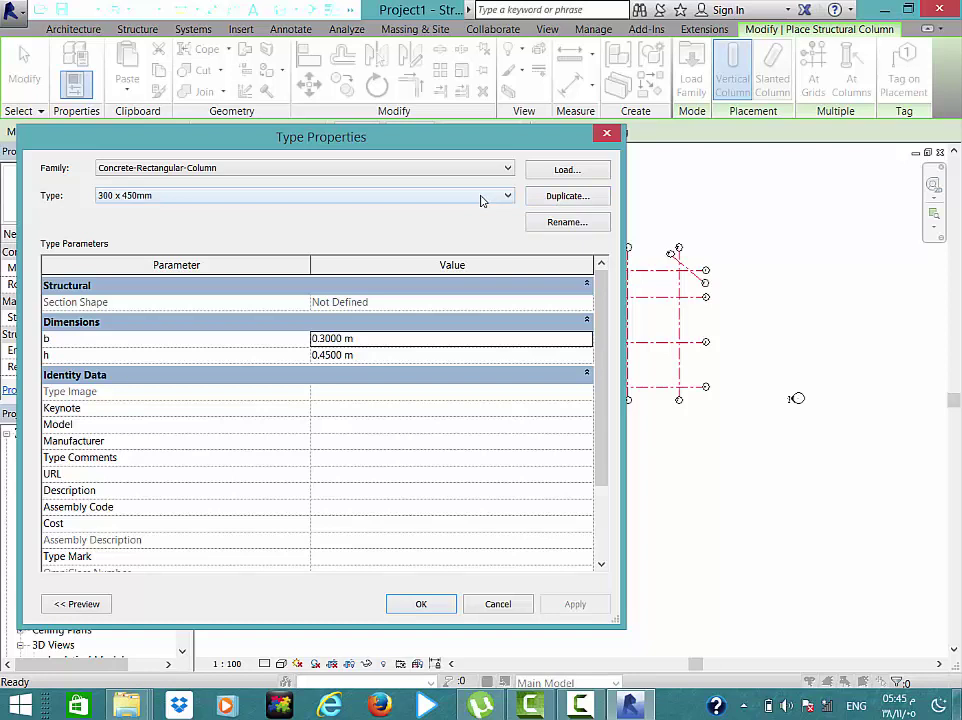
# - Duplicate the column type as C1(300*500) and set its h to 0.5 m
pyautogui.click(559, 204)
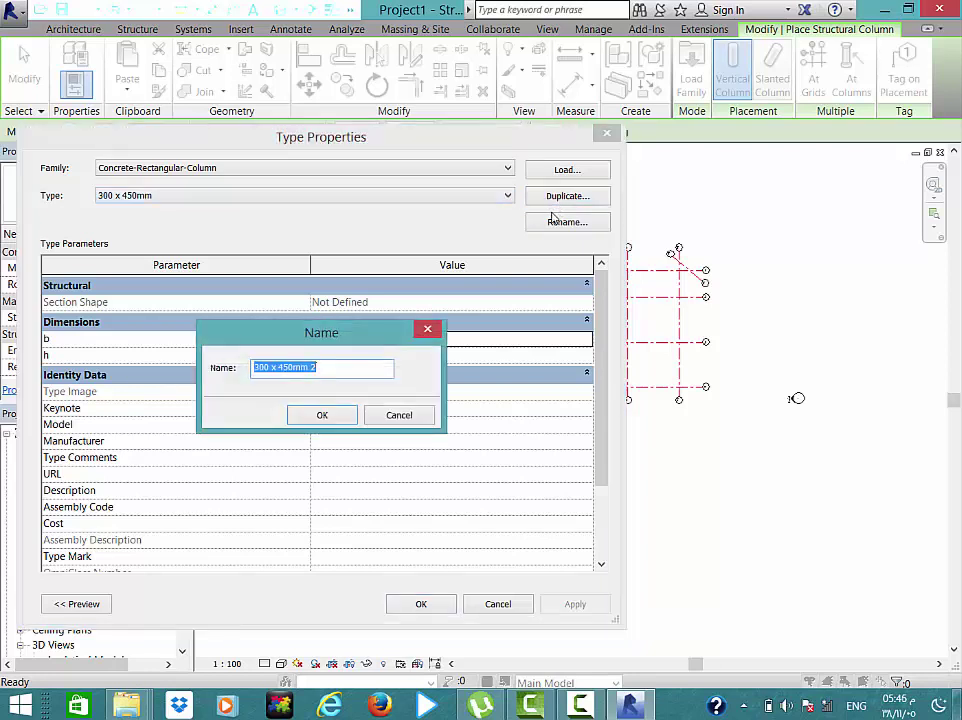
pyautogui.write('C1(300*500')
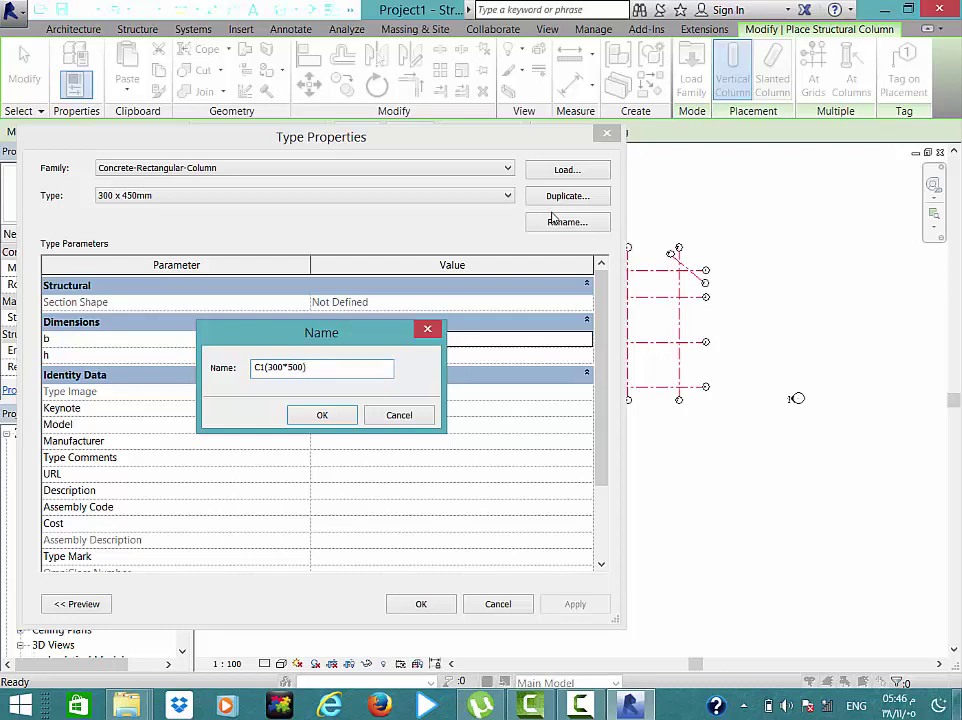
pyautogui.click(318, 416)
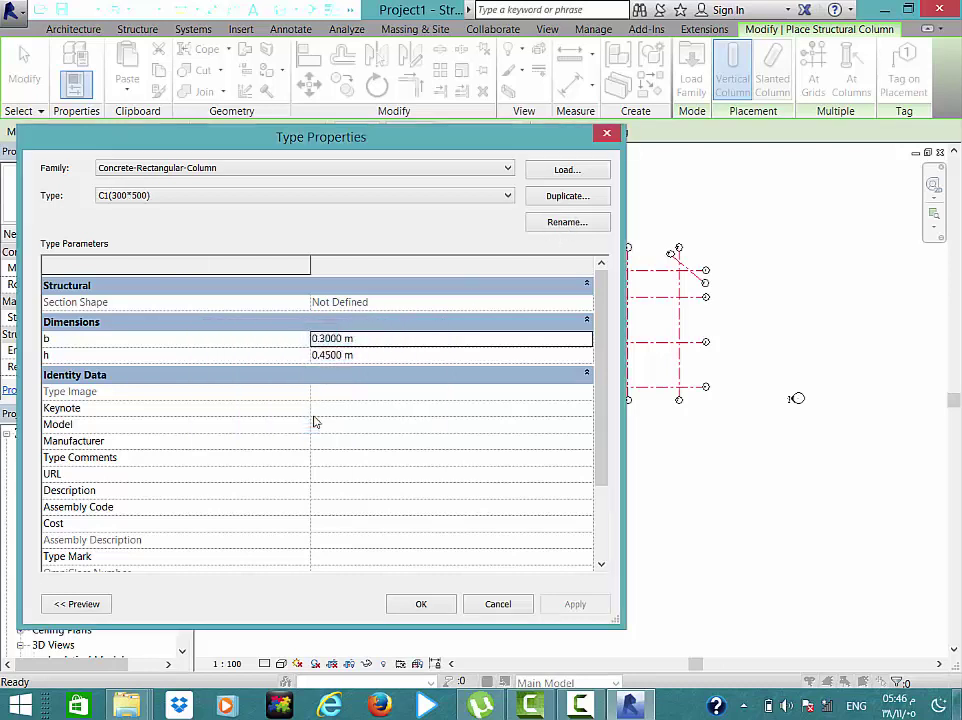
pyautogui.doubleClick(384, 341)
pyautogui.click(379, 358)
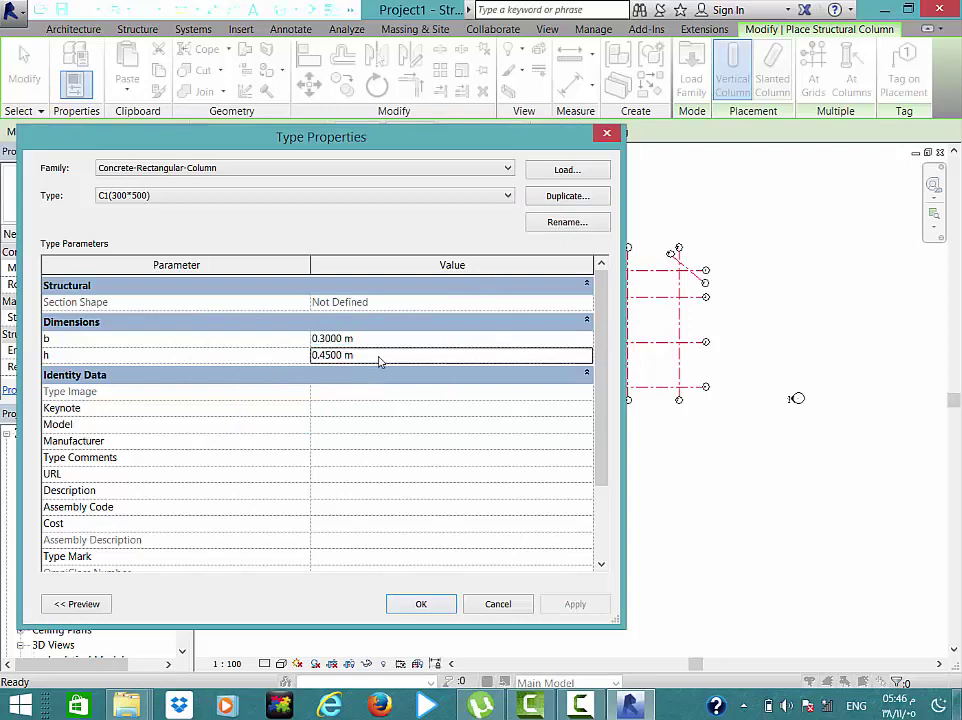
pyautogui.doubleClick(379, 358)
pyautogui.write('0.5')
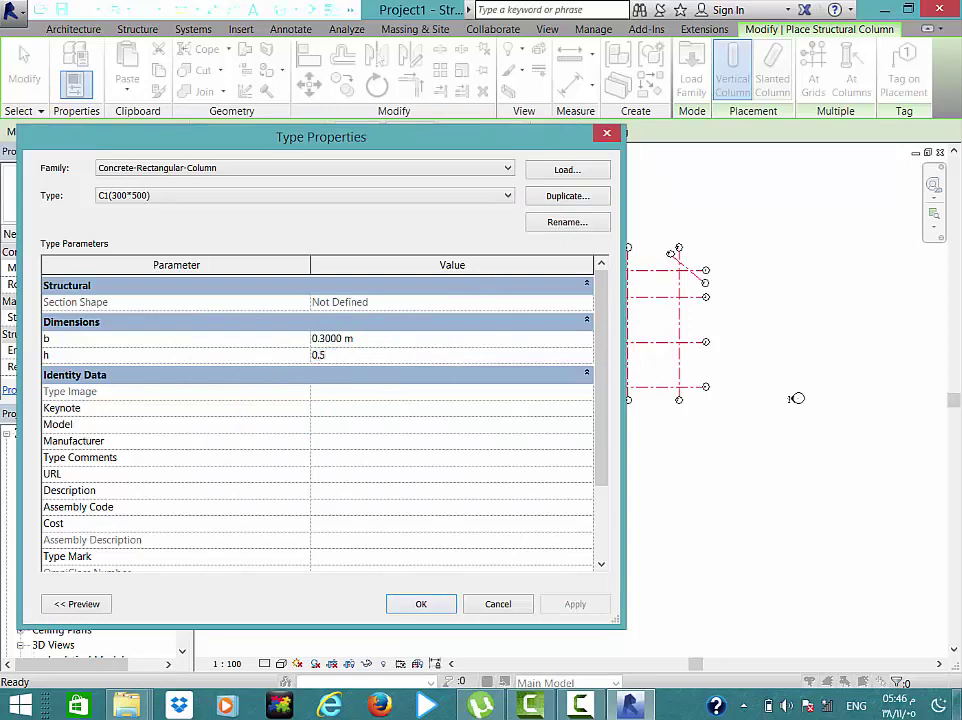
pyautogui.click(407, 605)
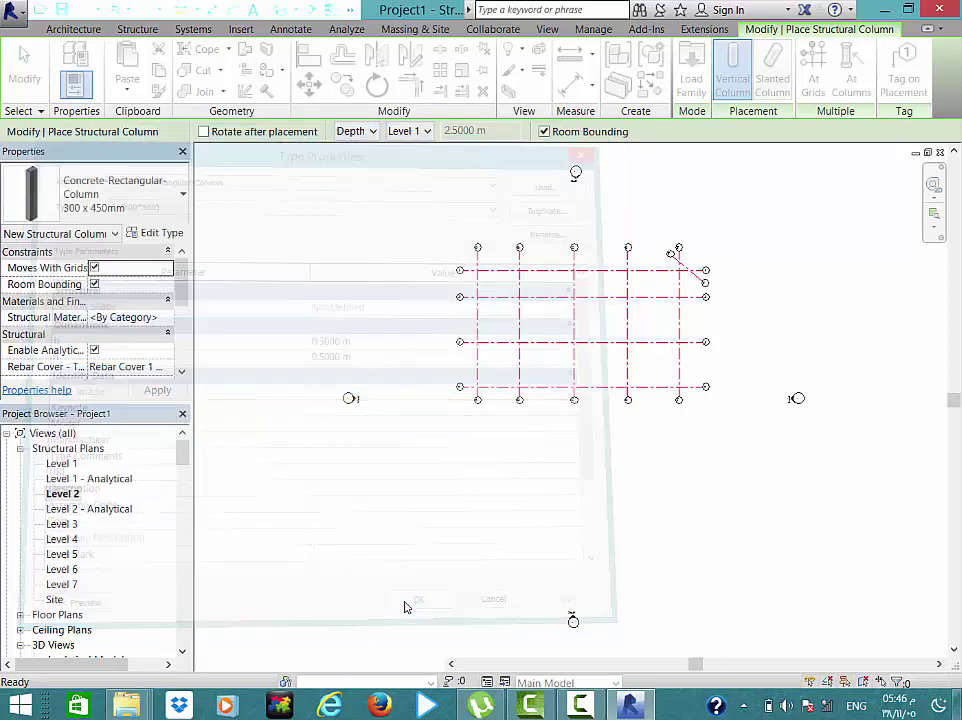
pyautogui.press('Escape')
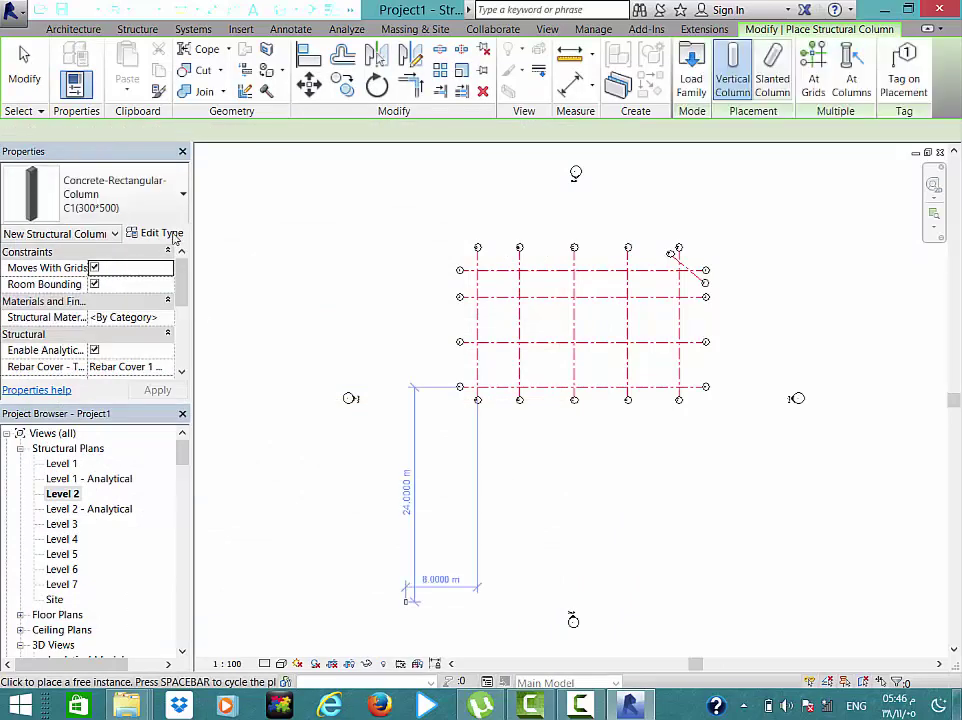
# - Duplicate C1 into a new type C2(300*700) with h set to 0.7 m
pyautogui.click(176, 233)
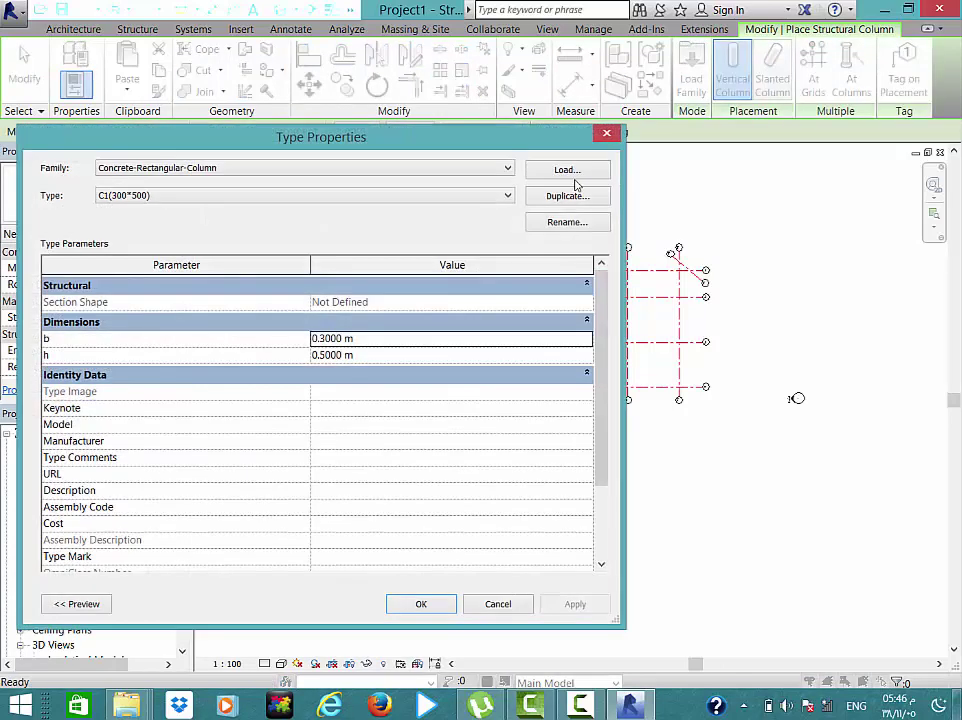
pyautogui.click(567, 197)
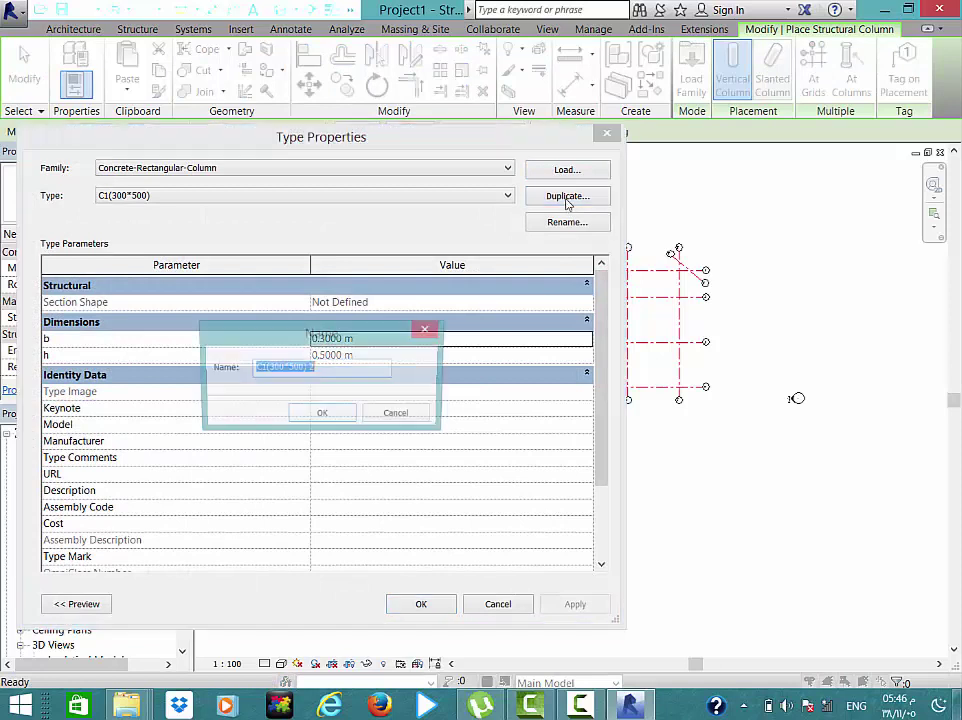
pyautogui.write('C2(3')
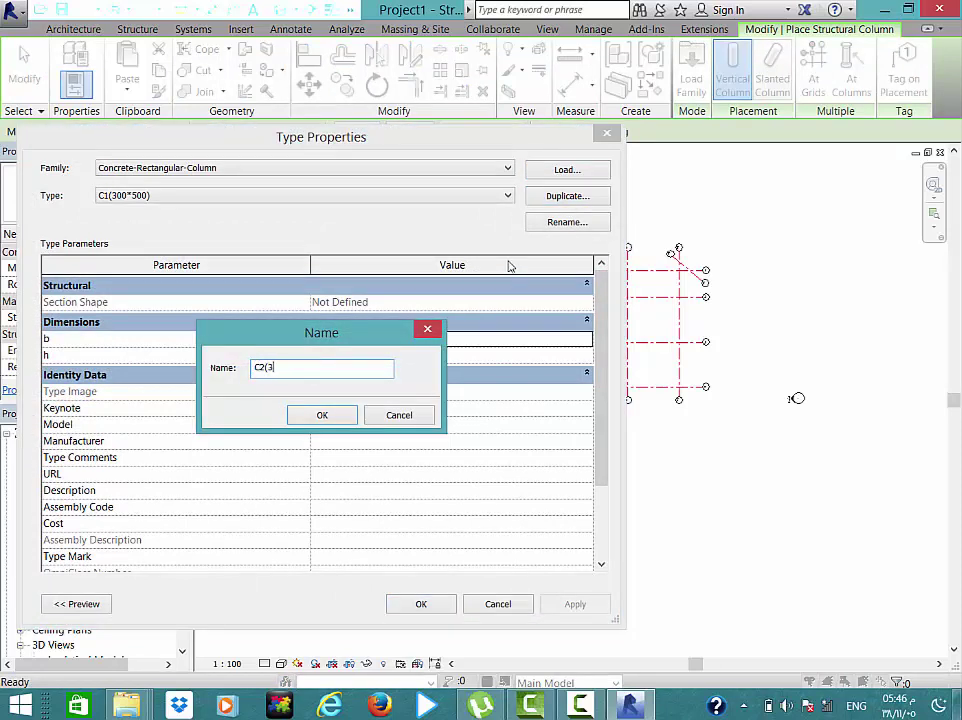
pyautogui.write('00*700')
pyautogui.click(338, 414)
pyautogui.click(380, 355)
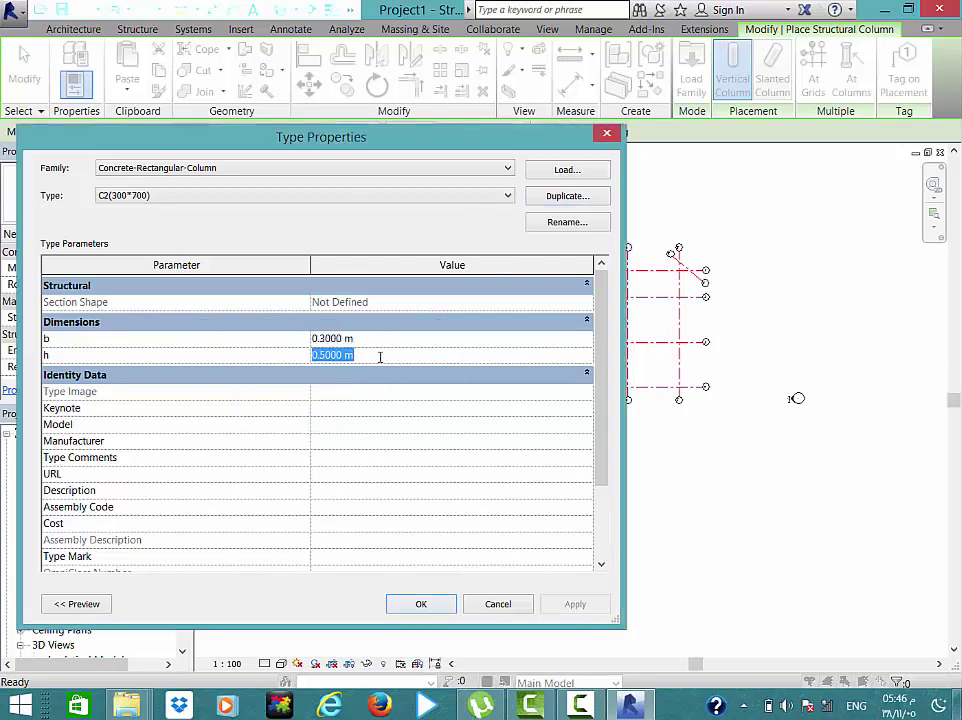
pyautogui.write('0.7')
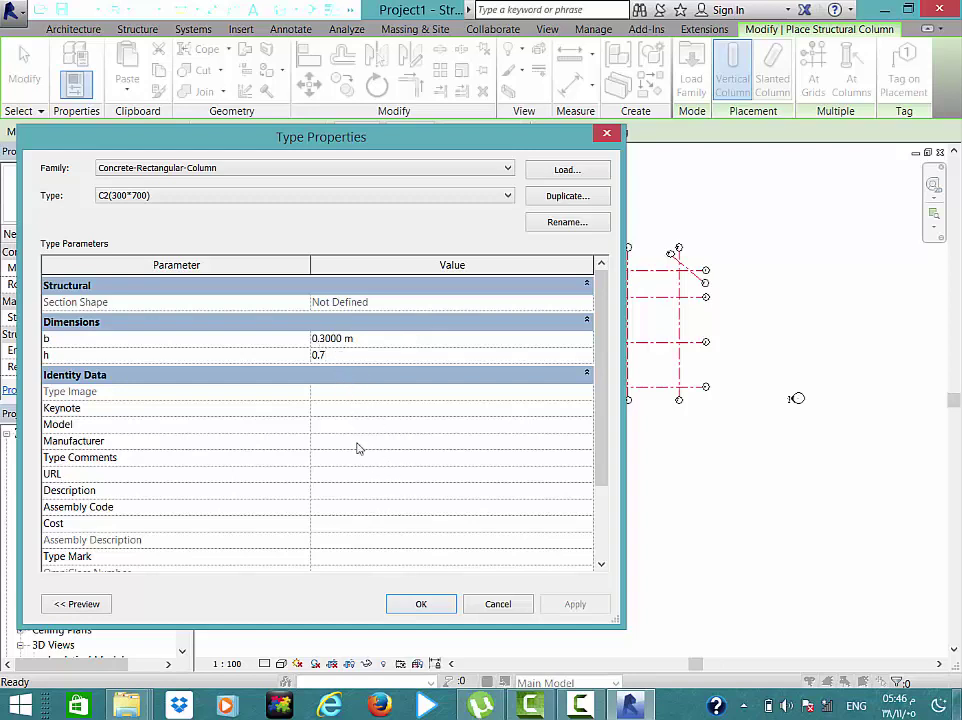
pyautogui.click(423, 606)
# - Accept the C2(300*700) settings and set C1(300*500) columns to extend by Depth down to Level 1
pyautogui.click(422, 606)
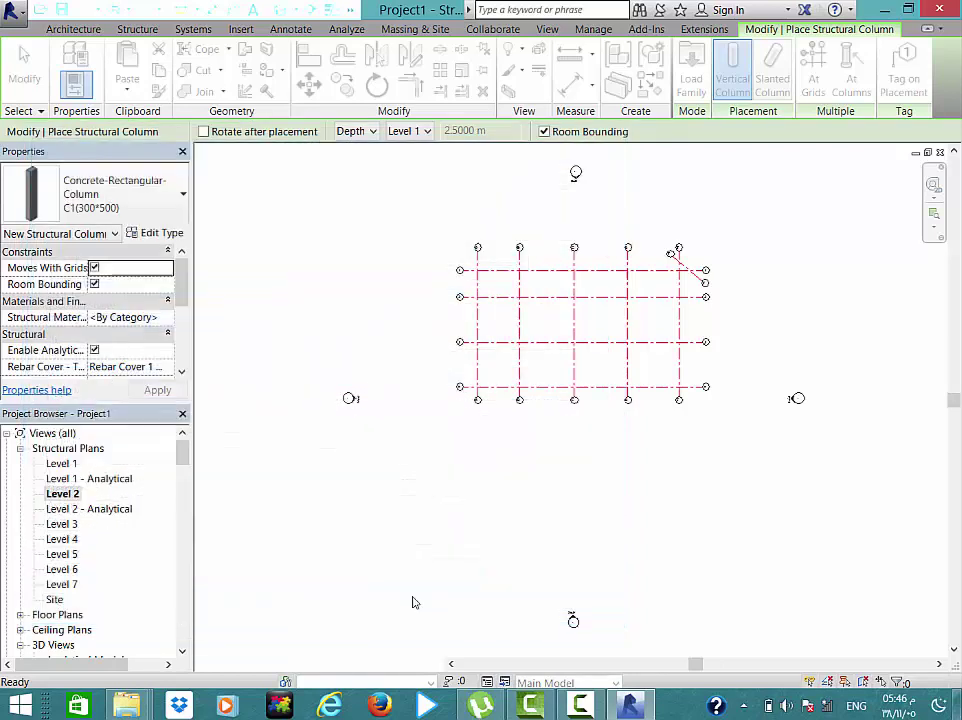
pyautogui.click(178, 205)
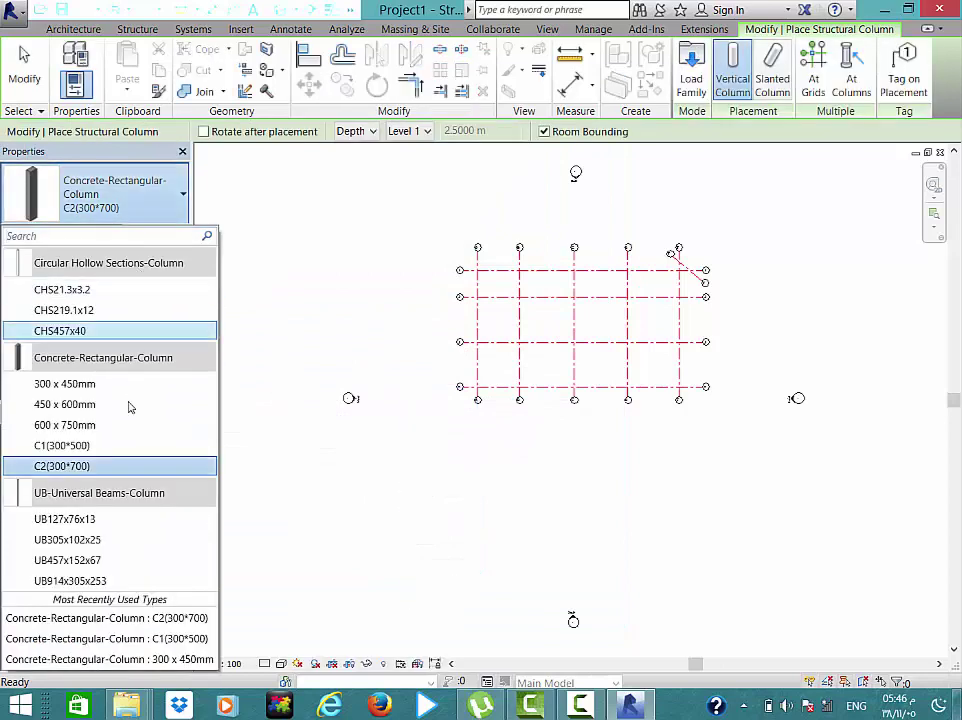
pyautogui.click(122, 446)
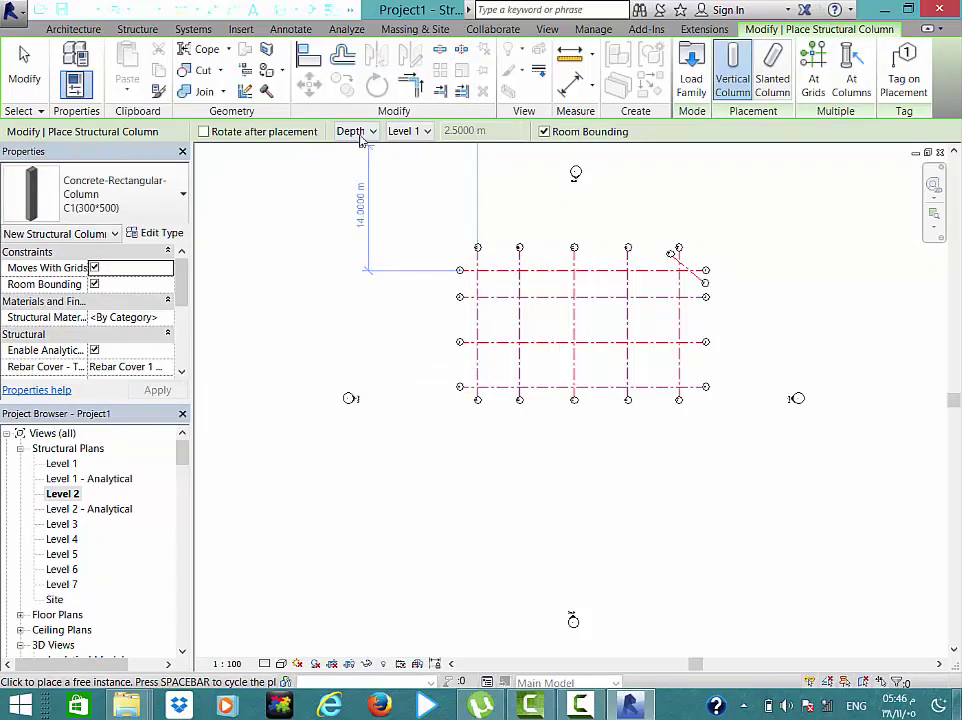
pyautogui.click(361, 133)
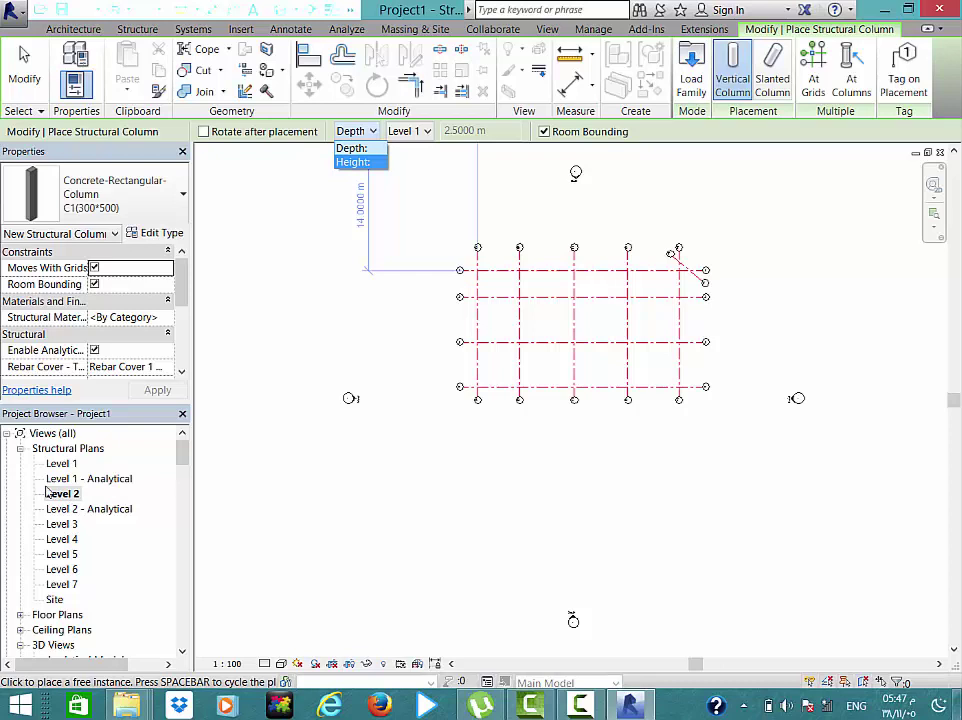
pyautogui.click(343, 148)
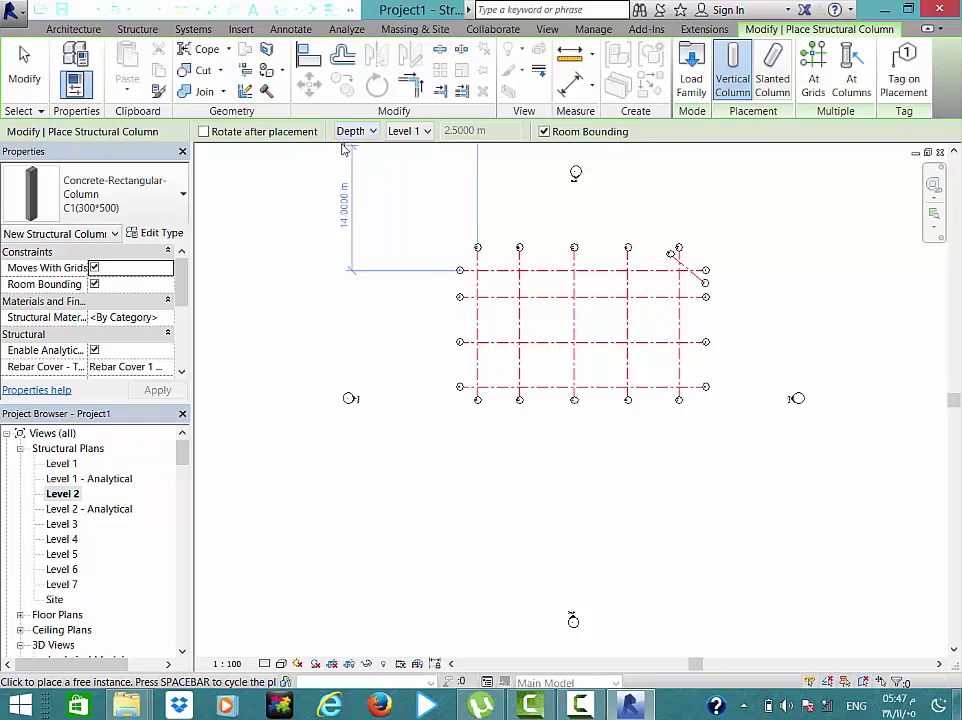
pyautogui.click(400, 131)
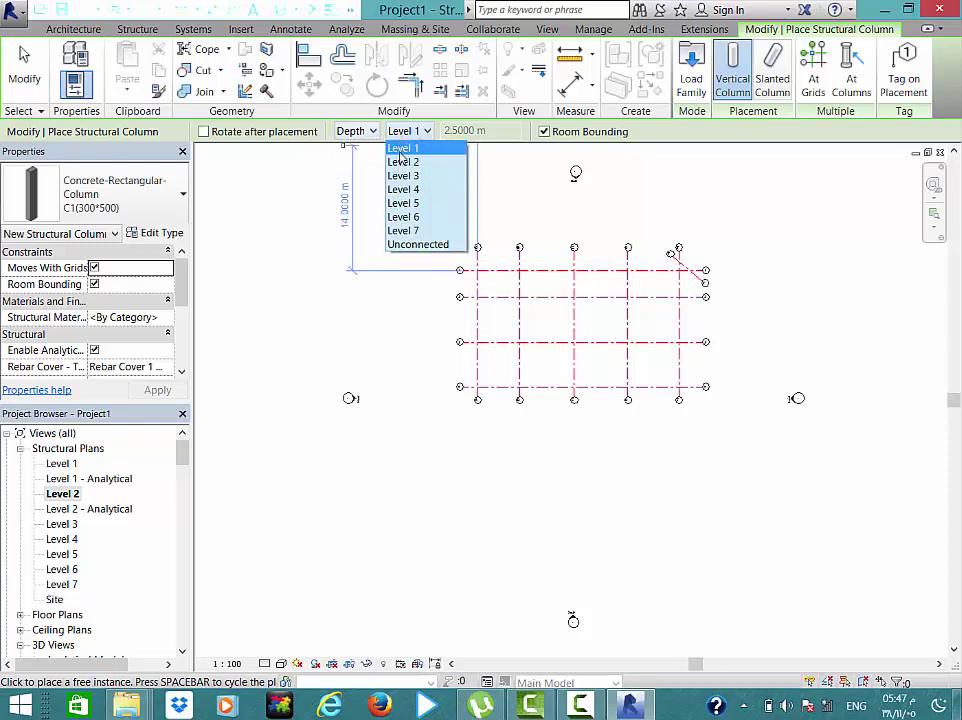
pyautogui.click(402, 150)
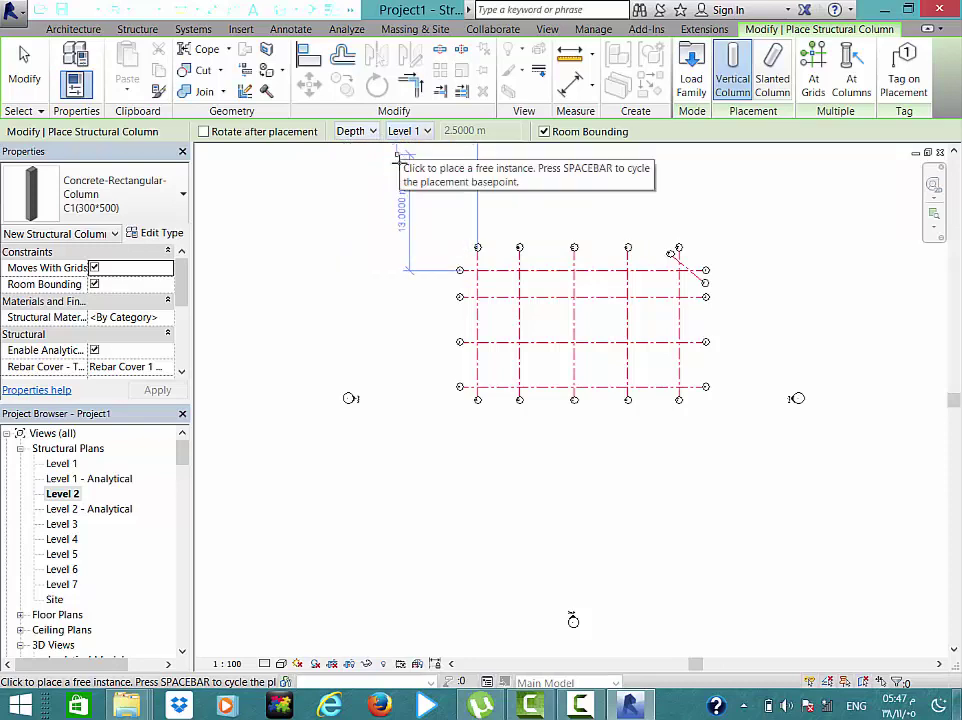
# - Place a C1(300*500) column at the A/1 grid intersection
pyautogui.scroll(3, 463, 262)
pyautogui.scroll(3, 453, 273)
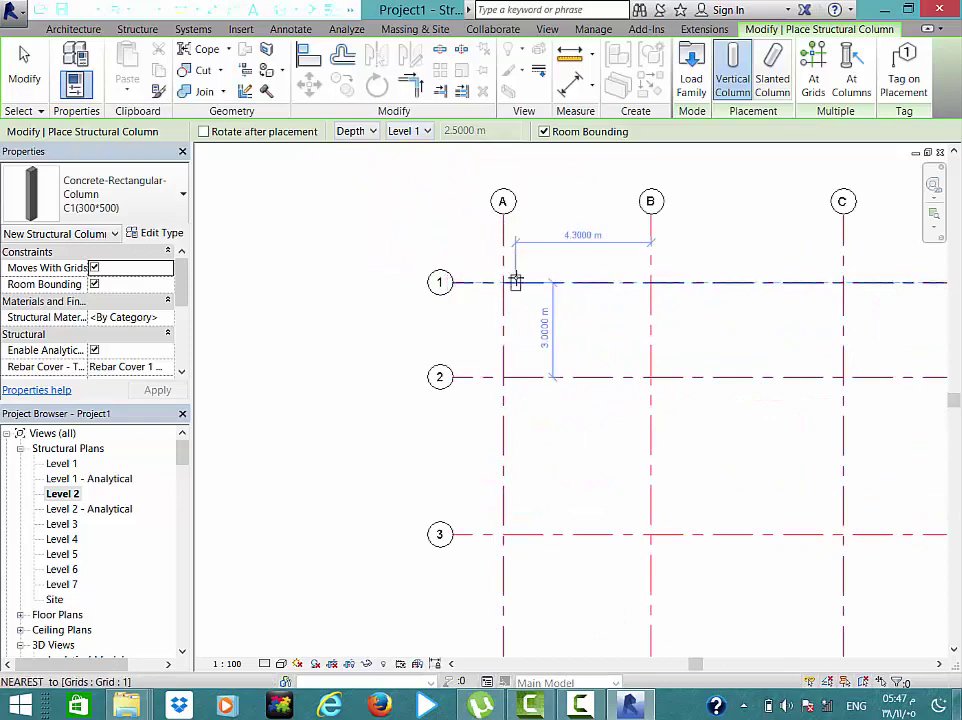
pyautogui.scroll(3, 515, 279)
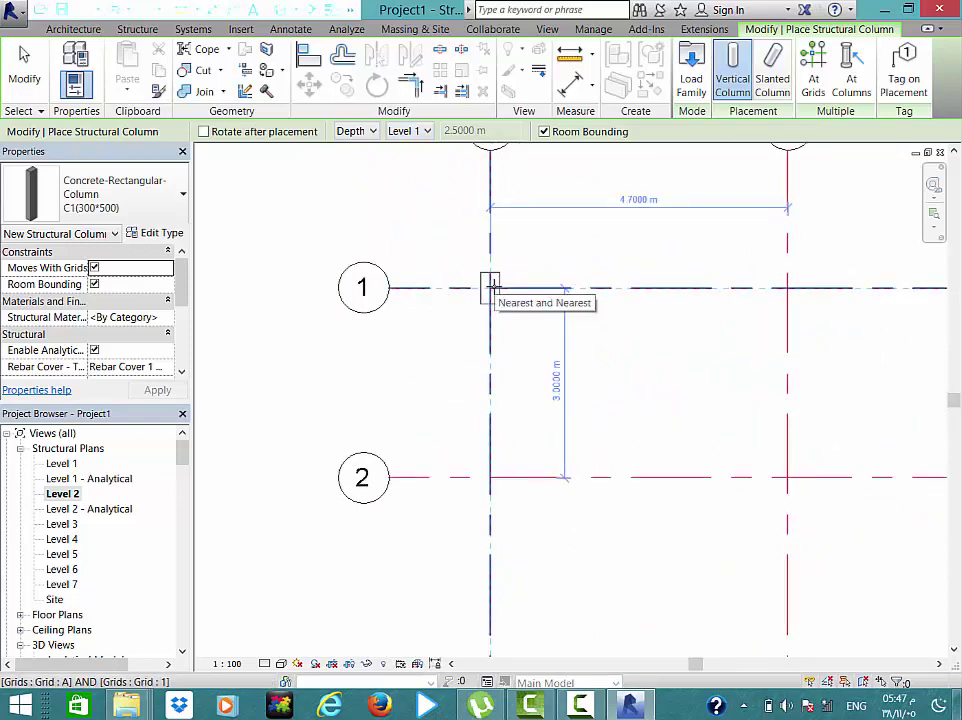
pyautogui.click(492, 287)
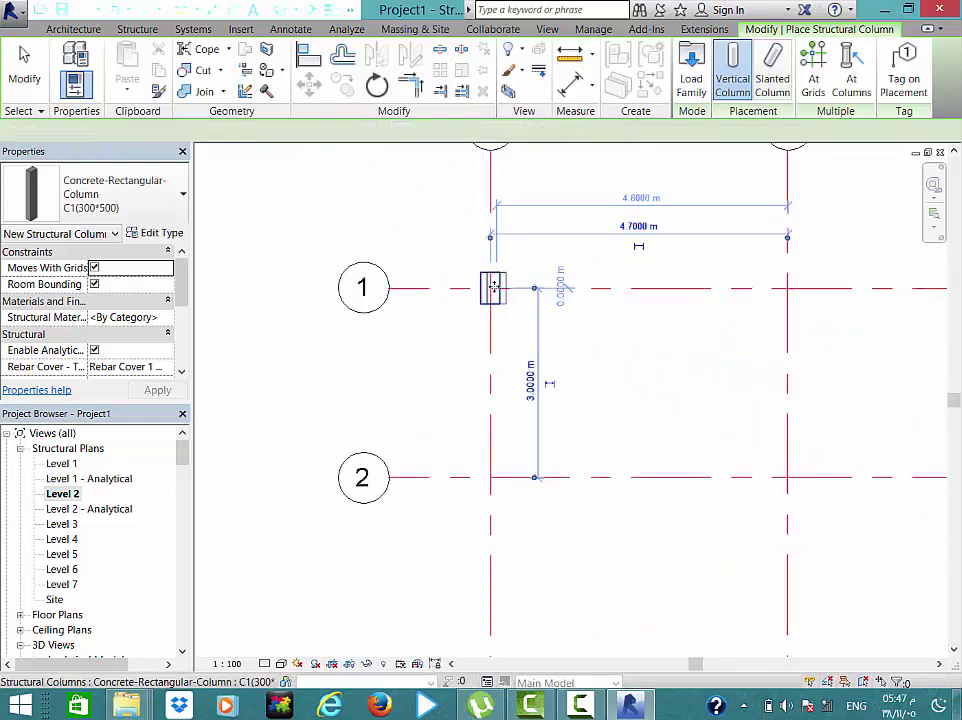
pyautogui.scroll(-1, 492, 295)
pyautogui.scroll(-3, 492, 300)
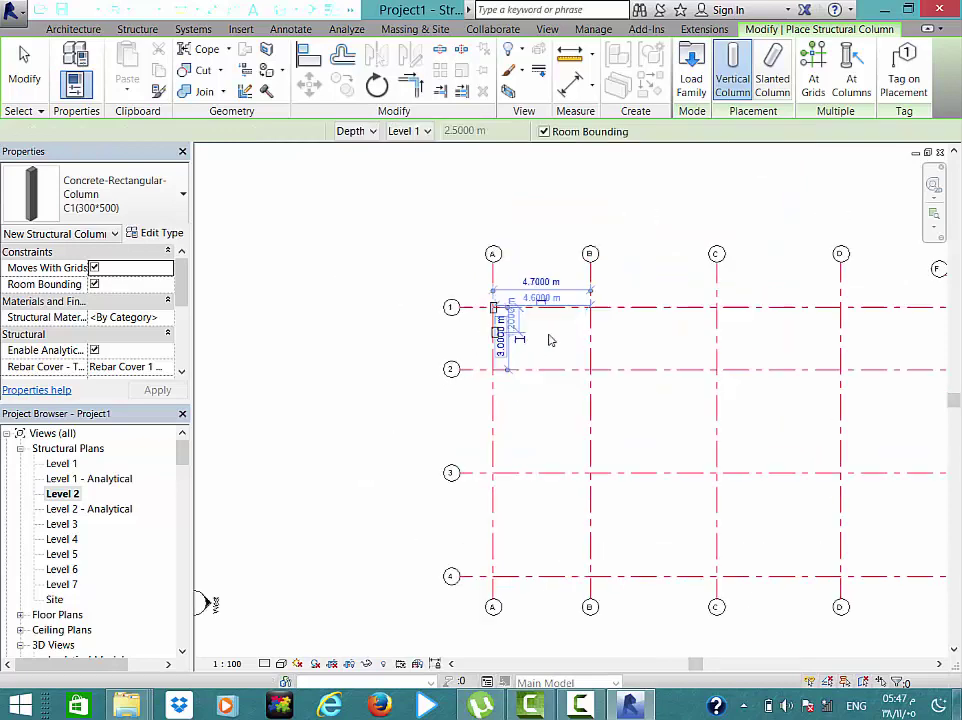
pyautogui.scroll(2, 549, 337)
pyautogui.scroll(1, 548, 335)
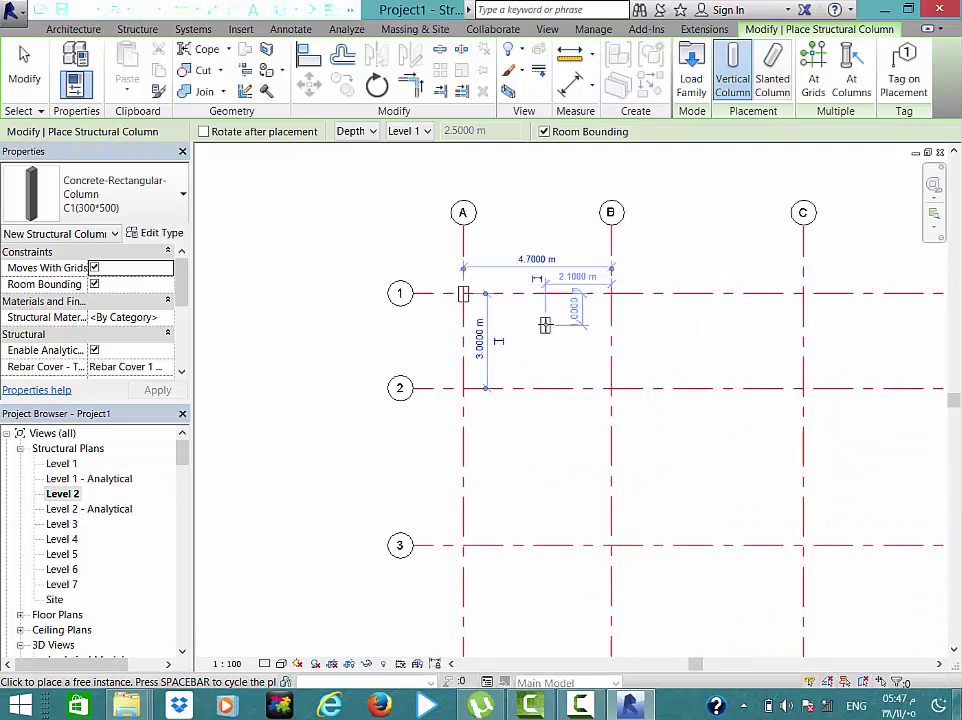
pyautogui.scroll(1, 466, 298)
pyautogui.scroll(4, 468, 300)
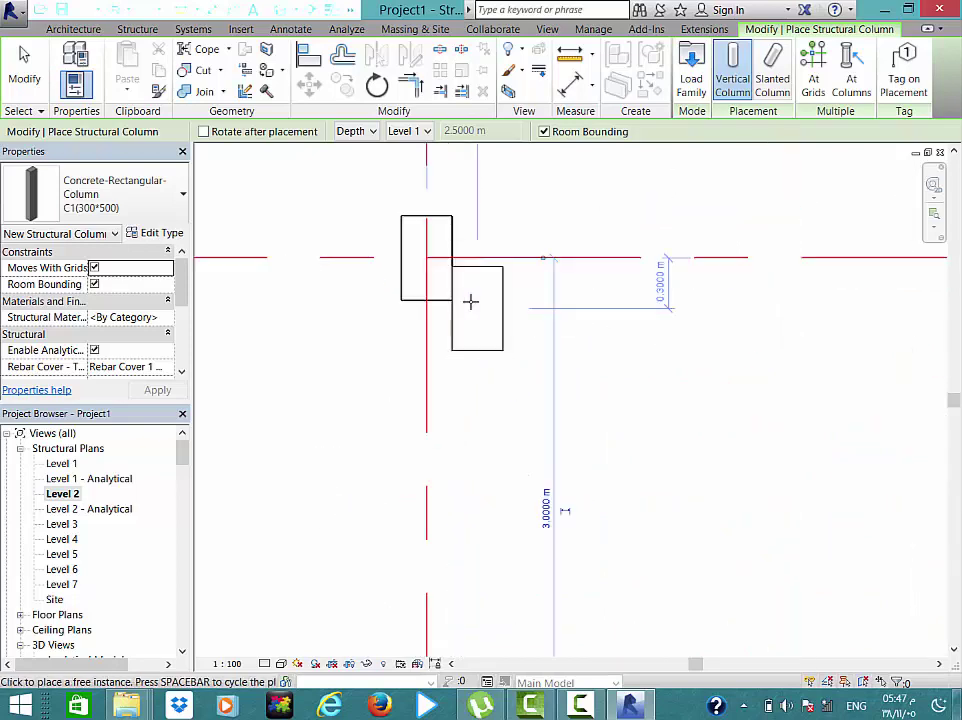
pyautogui.scroll(2, 470, 301)
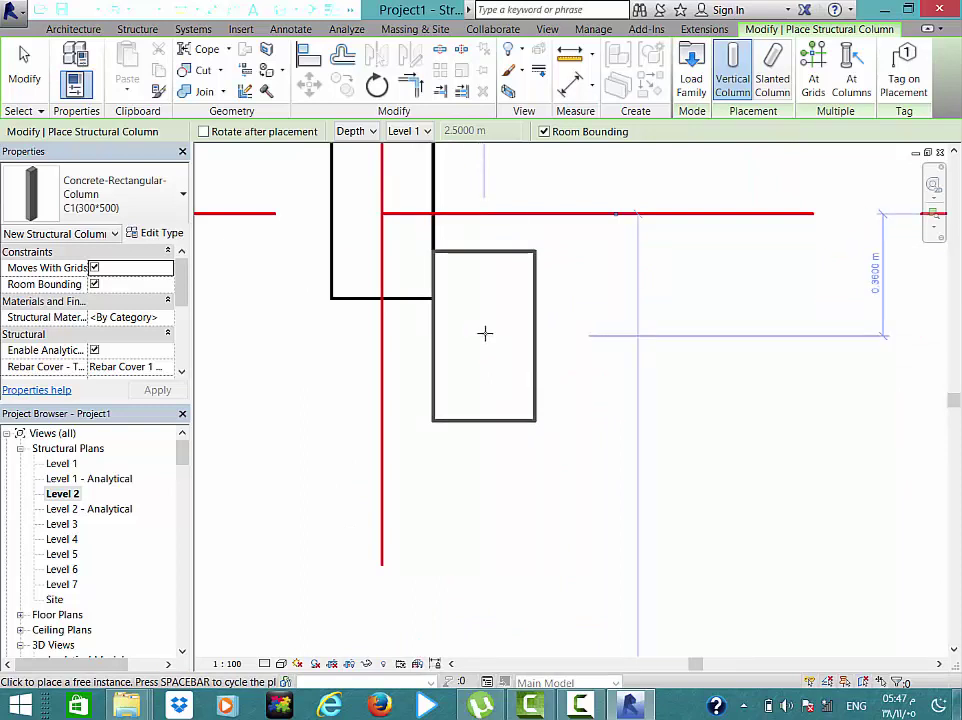
pyautogui.scroll(-2, 484, 333)
pyautogui.scroll(-1, 542, 352)
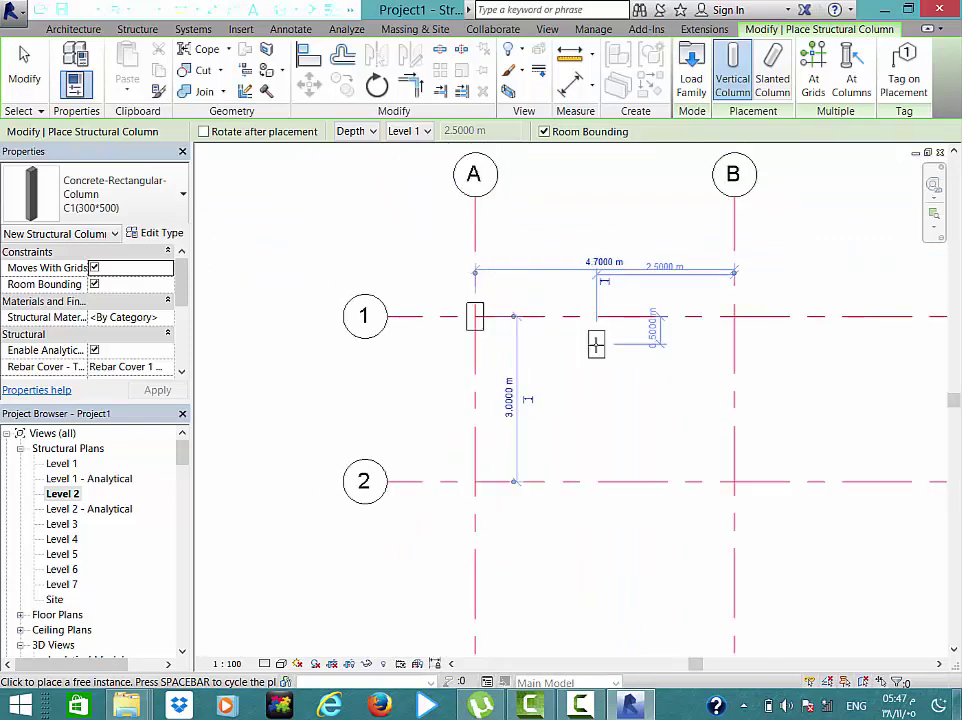
pyautogui.scroll(-1, 595, 343)
pyautogui.scroll(2, 672, 328)
pyautogui.scroll(3, 670, 331)
pyautogui.scroll(2, 608, 350)
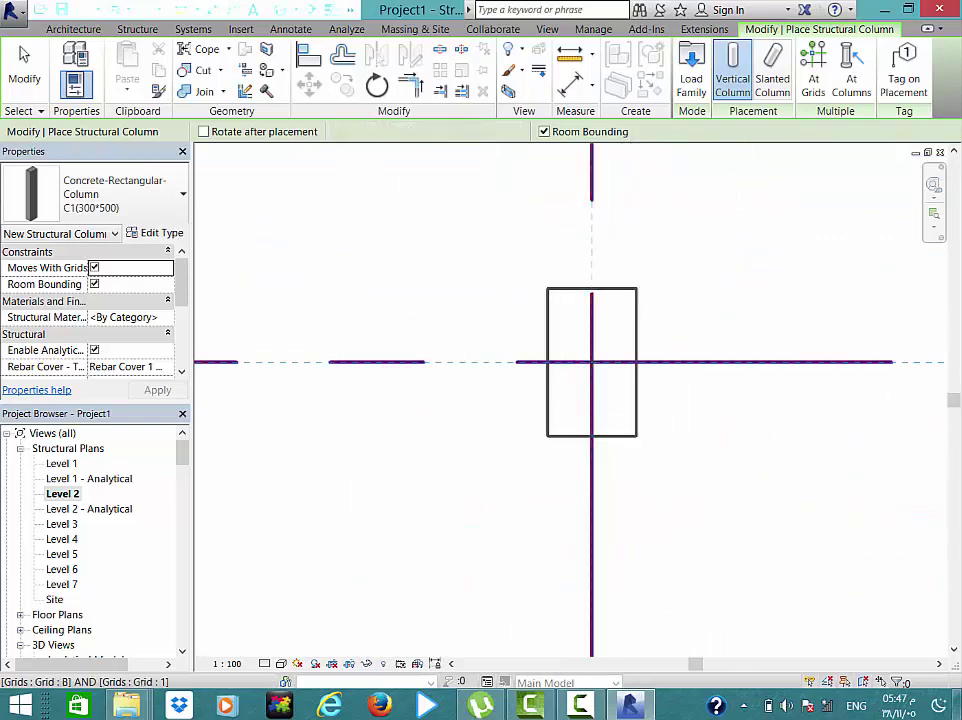
# - Place C1(300*500) columns at the B/1 and D/1 grid intersections
pyautogui.click(597, 360)
pyautogui.scroll(-2, 588, 369)
pyautogui.scroll(-2, 638, 376)
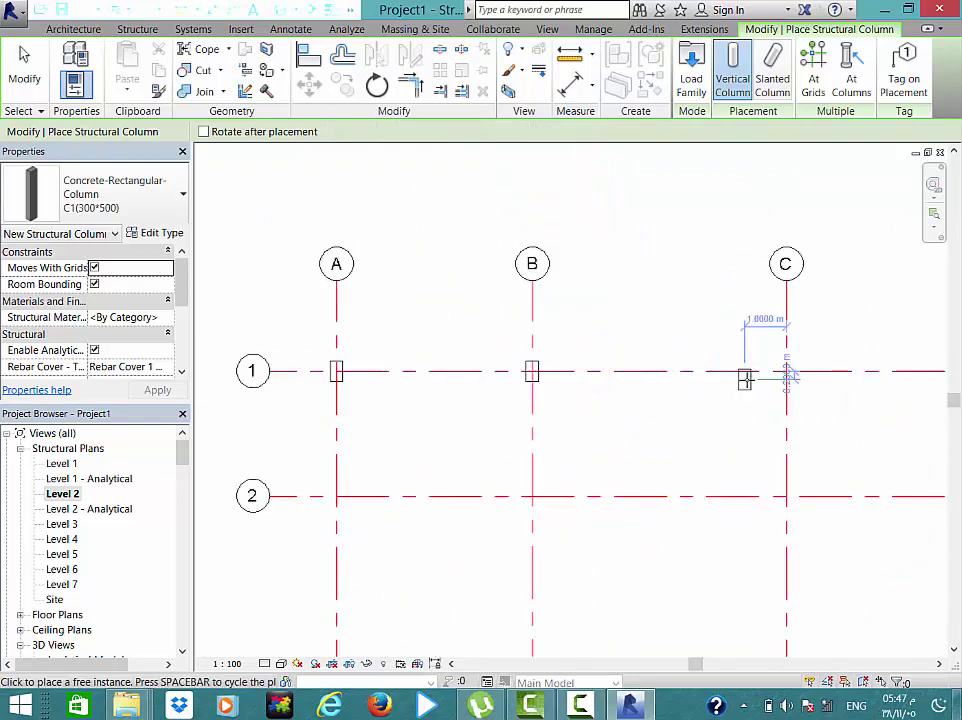
pyautogui.scroll(3, 745, 376)
pyautogui.scroll(1, 800, 372)
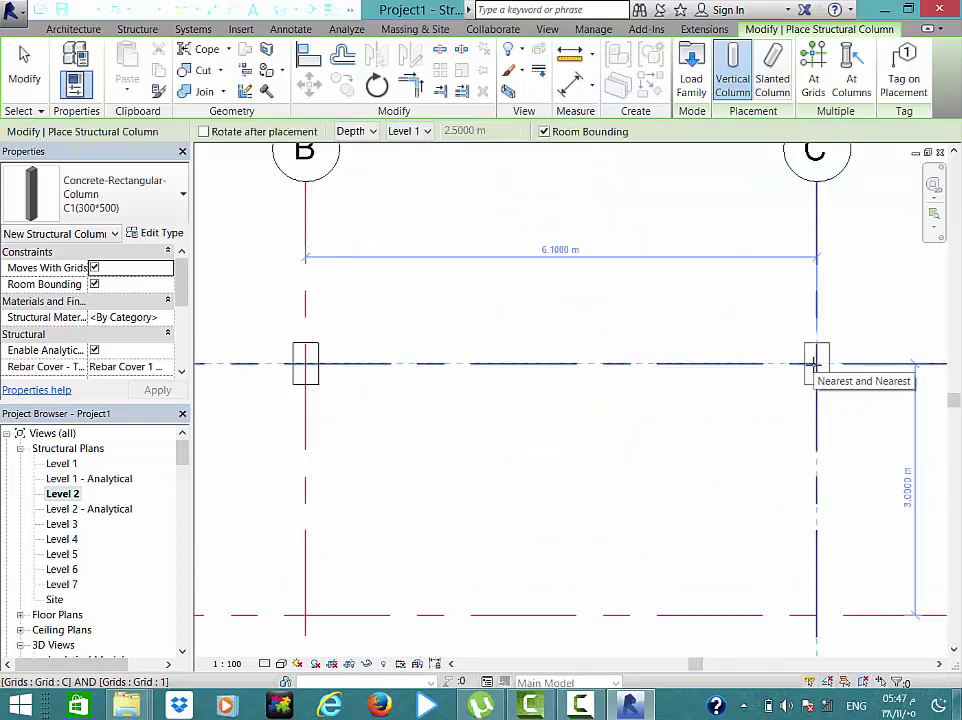
pyautogui.press('space')
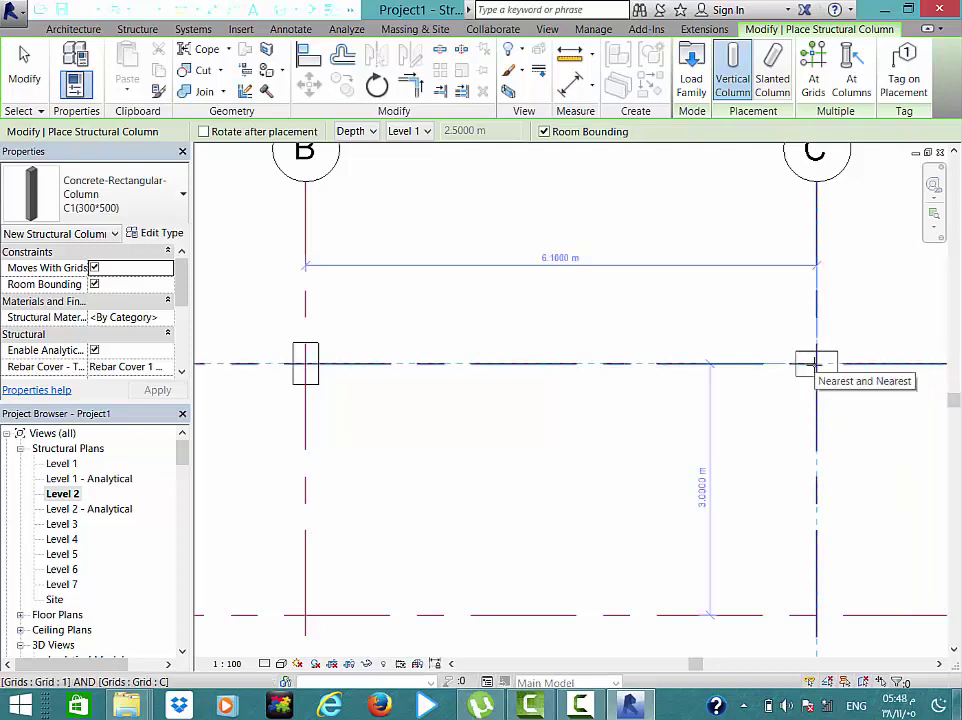
pyautogui.scroll(-3, 815, 363)
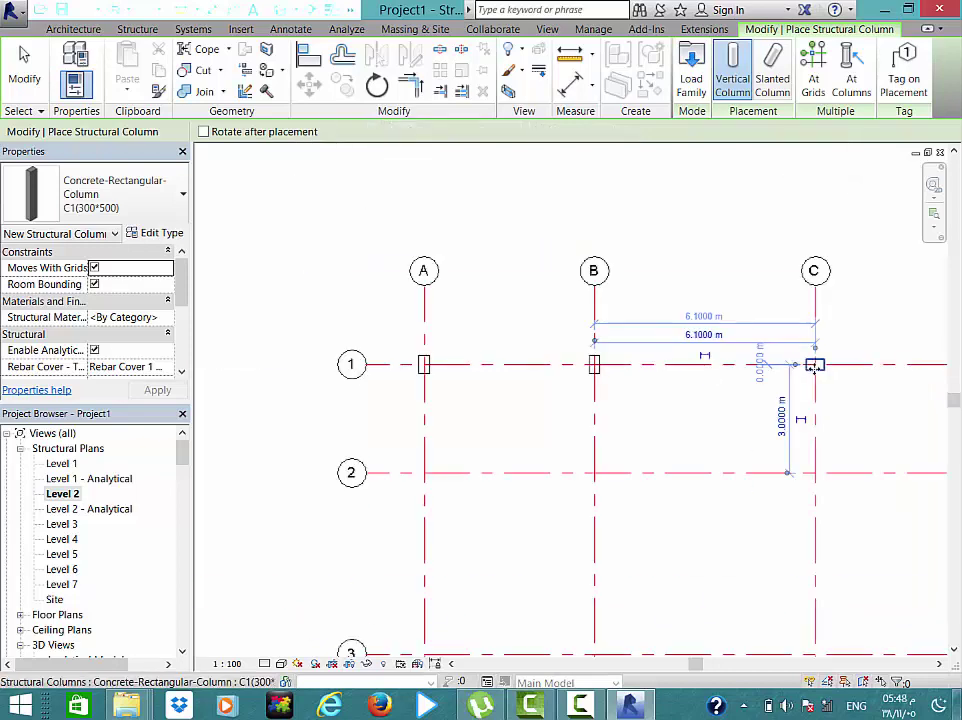
pyautogui.scroll(-2, 815, 367)
pyautogui.moveTo(815, 367); pyautogui.dragTo(500, 344, button='middle')
pyautogui.scroll(3, 553, 346)
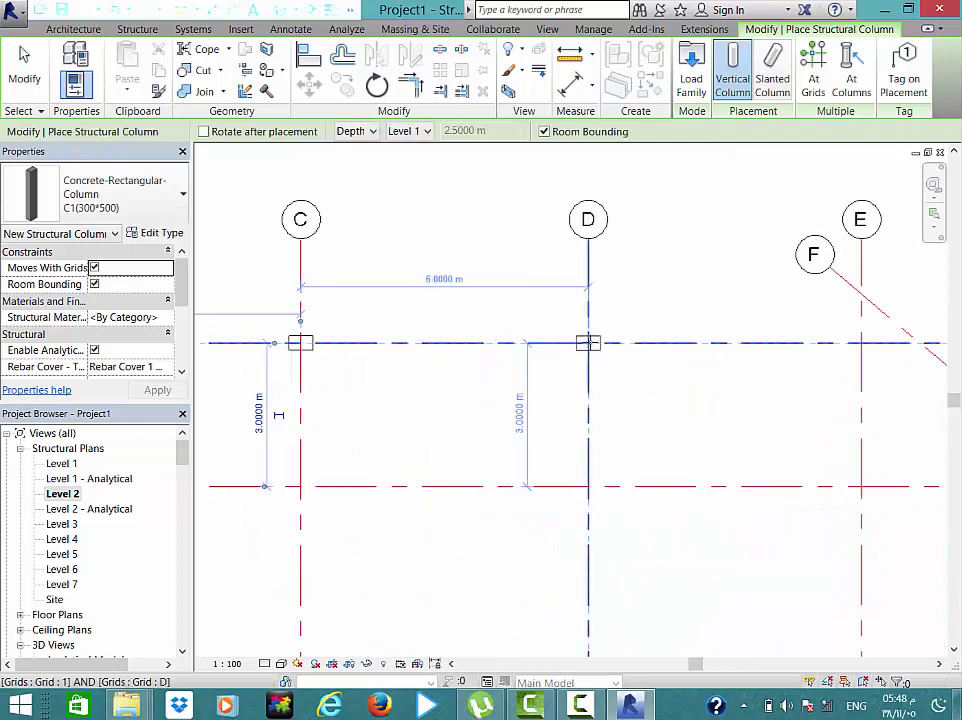
pyautogui.click(588, 343)
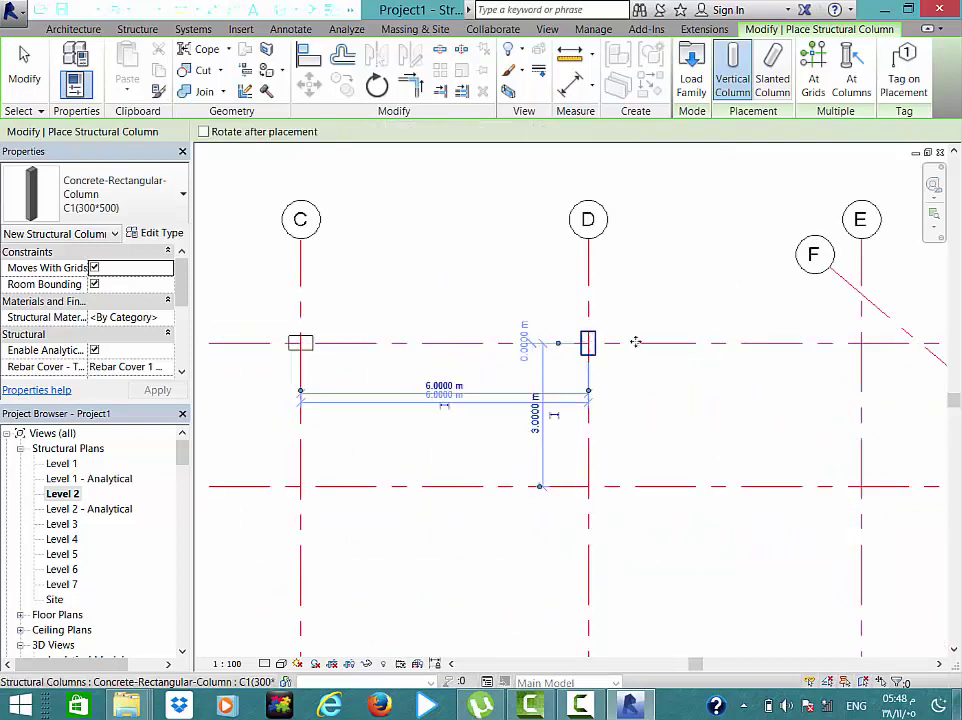
# - Place a C1 column rotated to follow diagonal grid F at the E/F intersection
pyautogui.scroll(2, 868, 309)
pyautogui.scroll(2, 861, 290)
pyautogui.scroll(1, 851, 270)
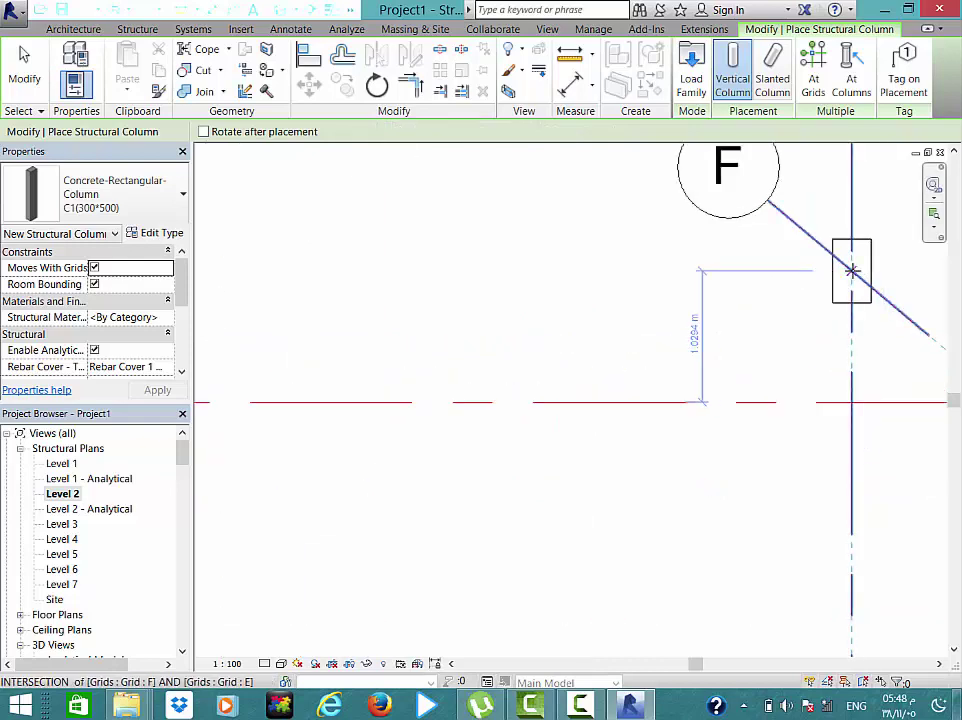
pyautogui.moveTo(851, 270); pyautogui.dragTo(445, 325, button='middle')
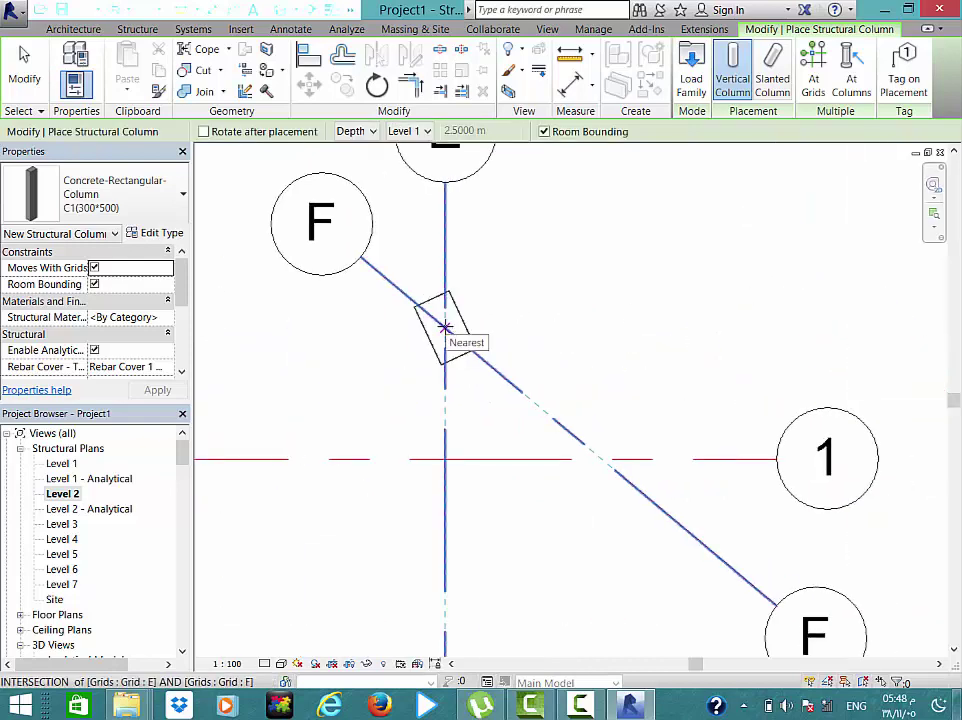
pyautogui.press('space')
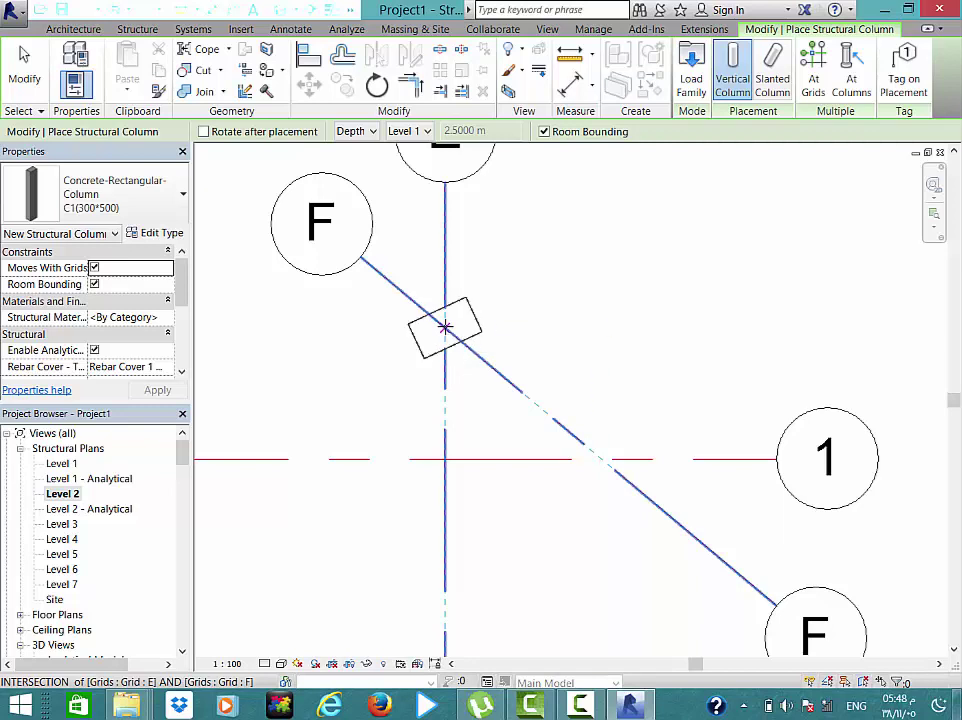
pyautogui.press('space')
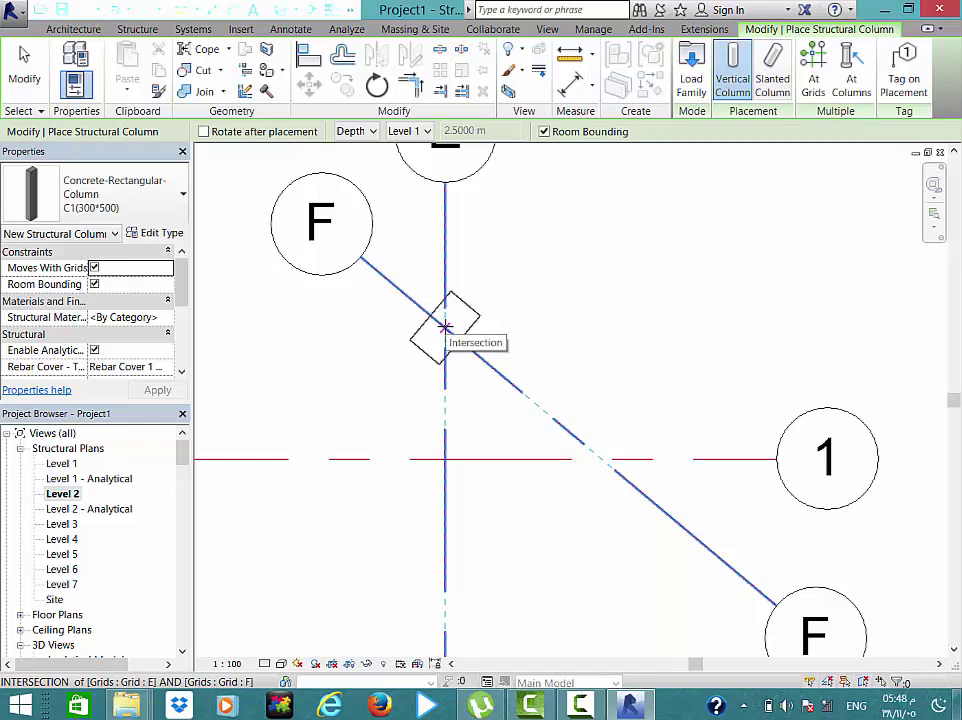
pyautogui.press('space')
pyautogui.press('space')
pyautogui.press('space')
pyautogui.press('space')
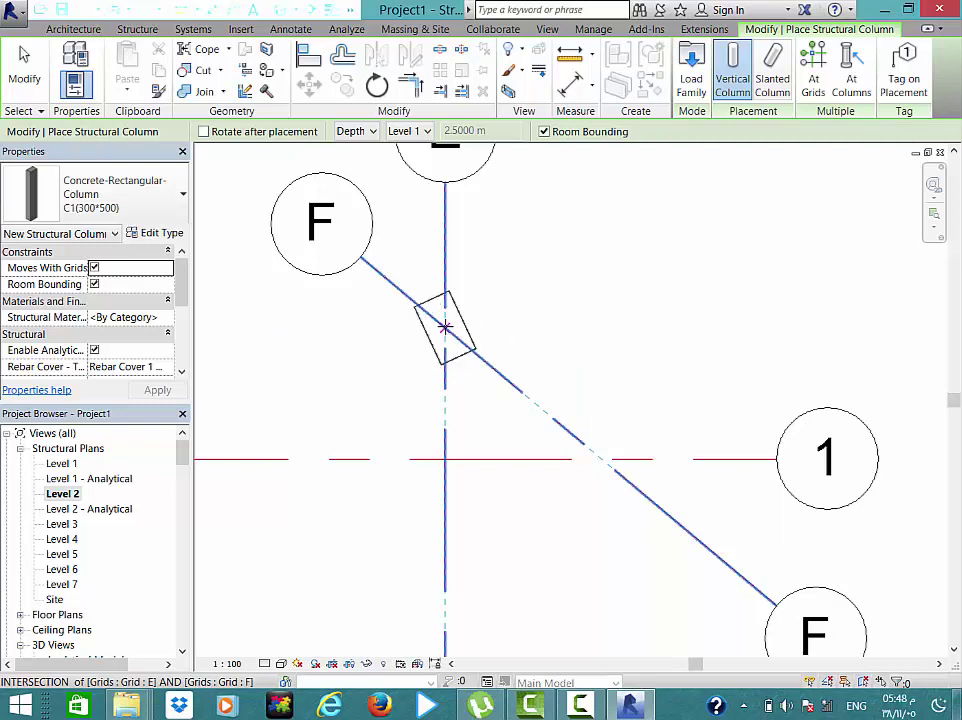
pyautogui.press('space')
pyautogui.press('space')
pyautogui.press('space')
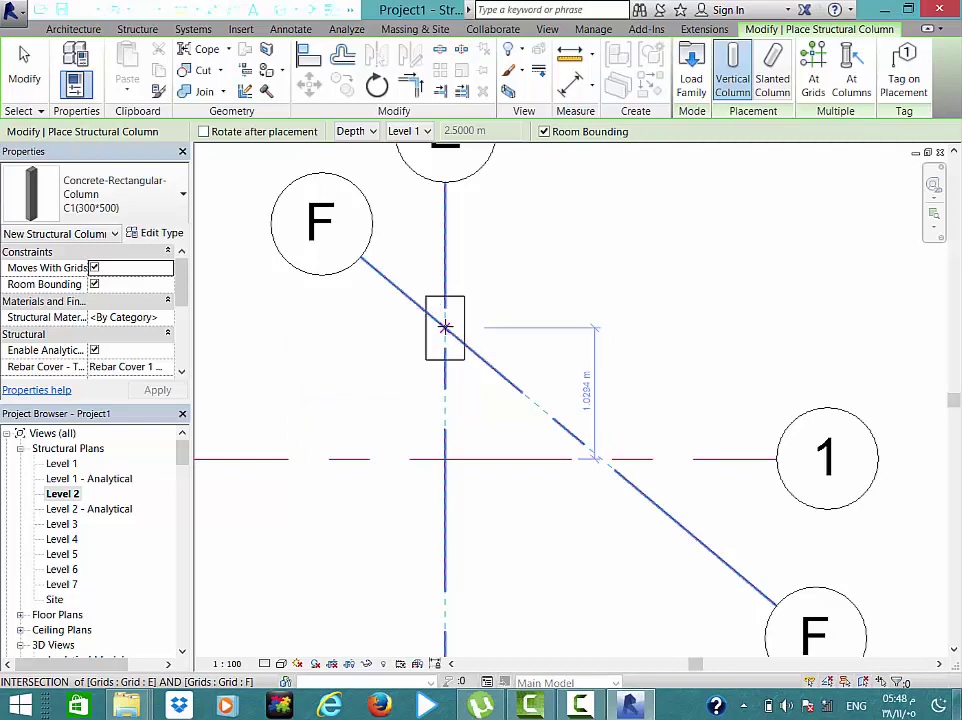
pyautogui.press('space')
pyautogui.press('space')
pyautogui.press('space')
pyautogui.press('space')
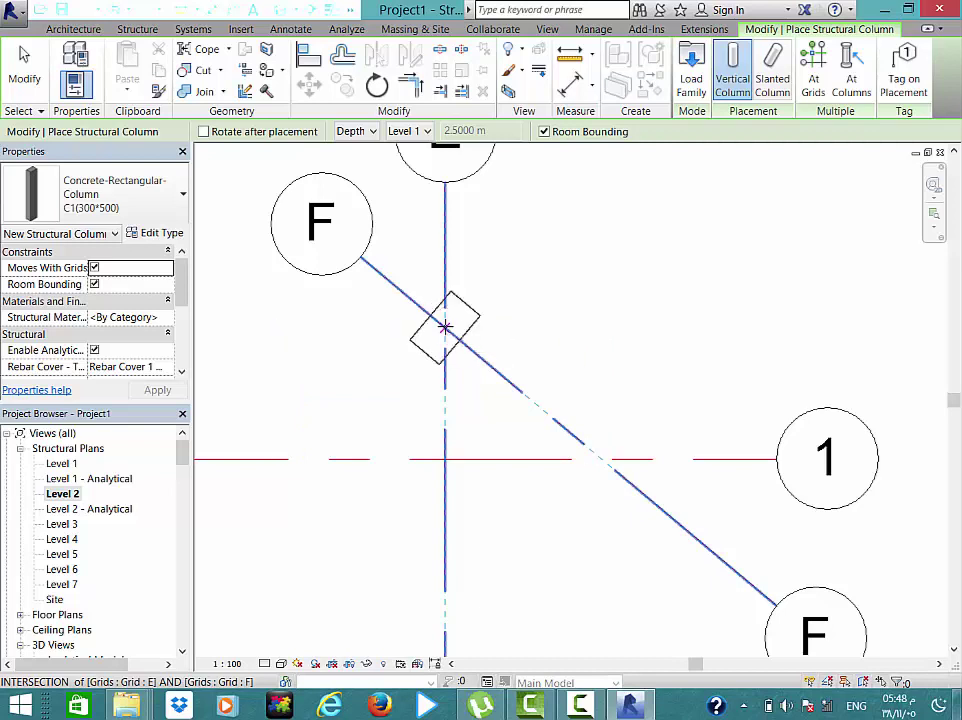
pyautogui.press('space')
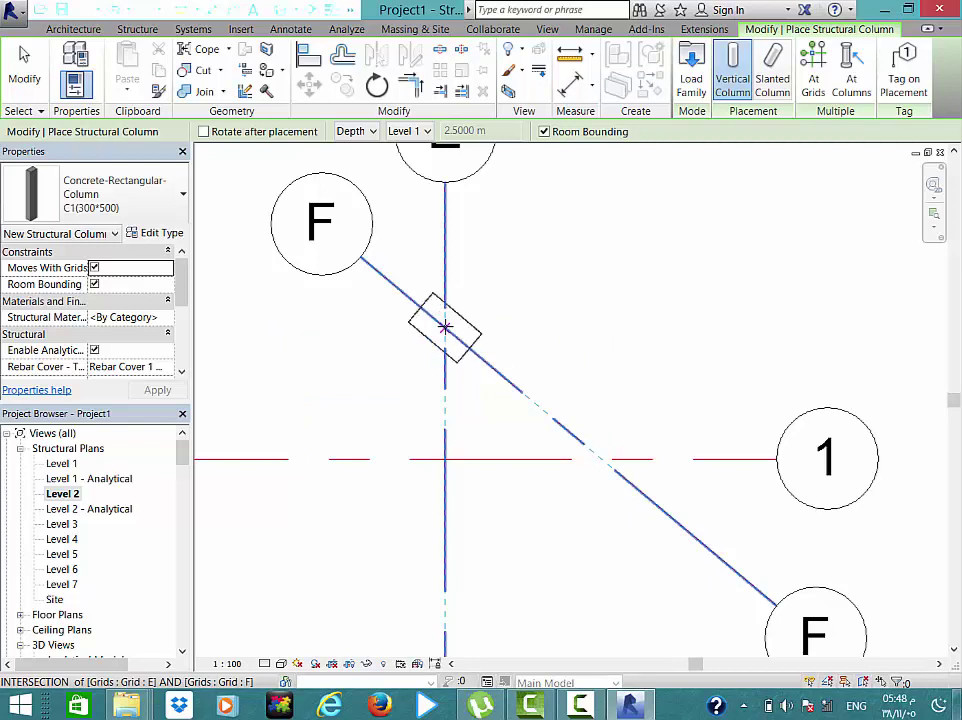
pyautogui.click(445, 327)
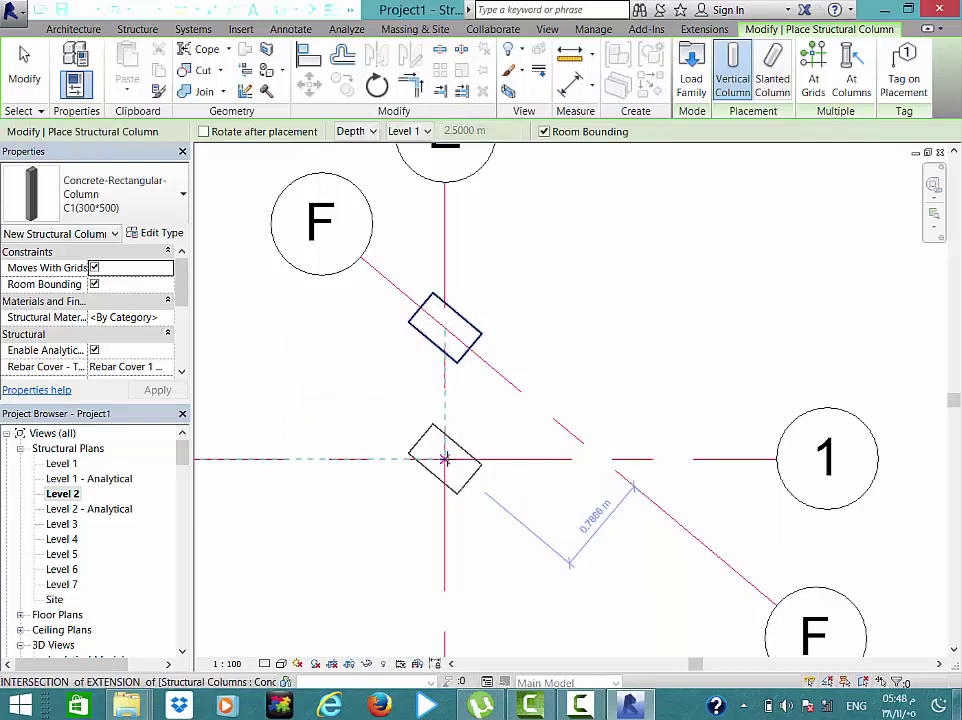
# - Rotate the column preview at E/1 and pan to review the columns along grid 1
pyautogui.press('space')
pyautogui.press('space')
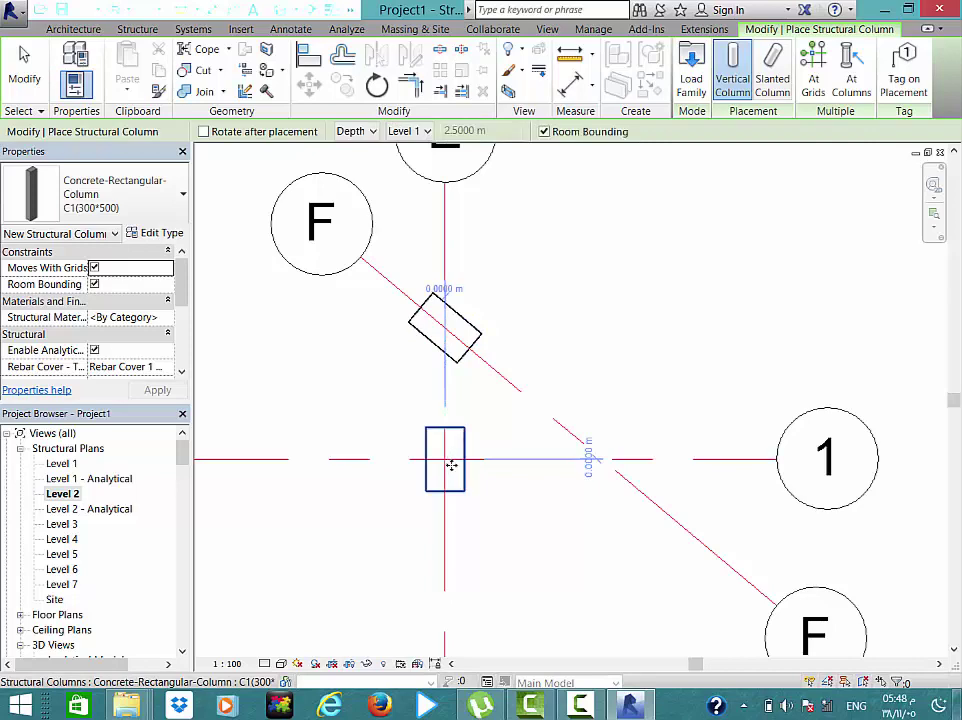
pyautogui.scroll(-2, 447, 459)
pyautogui.scroll(-2, 453, 459)
pyautogui.moveTo(453, 459); pyautogui.dragTo(573, 307, button='middle')
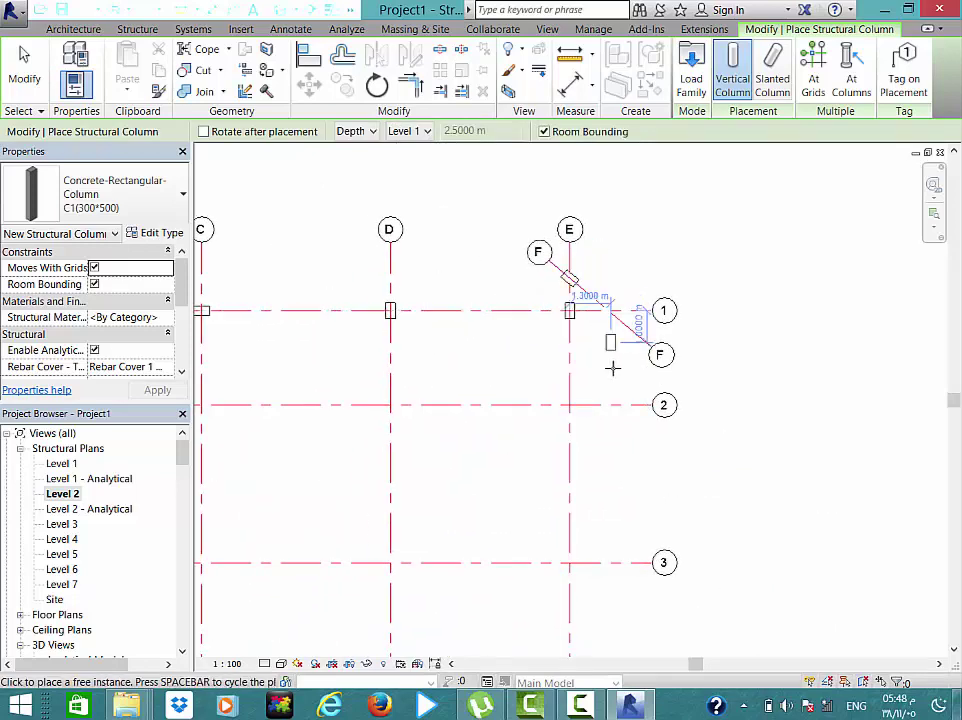
pyautogui.moveTo(612, 369); pyautogui.dragTo(840, 304, button='middle')
# - Zoom to fit the grid plan and switch the column type to C2(300*700)
pyautogui.press('Escape')
pyautogui.press('Escape')
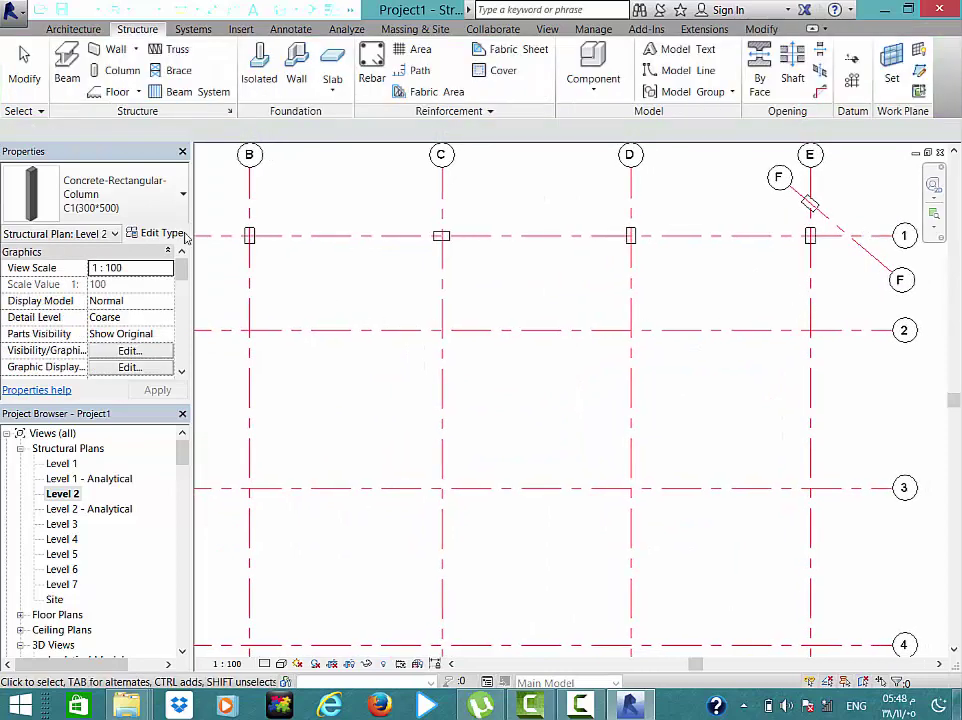
pyautogui.press('z')
pyautogui.press('f')
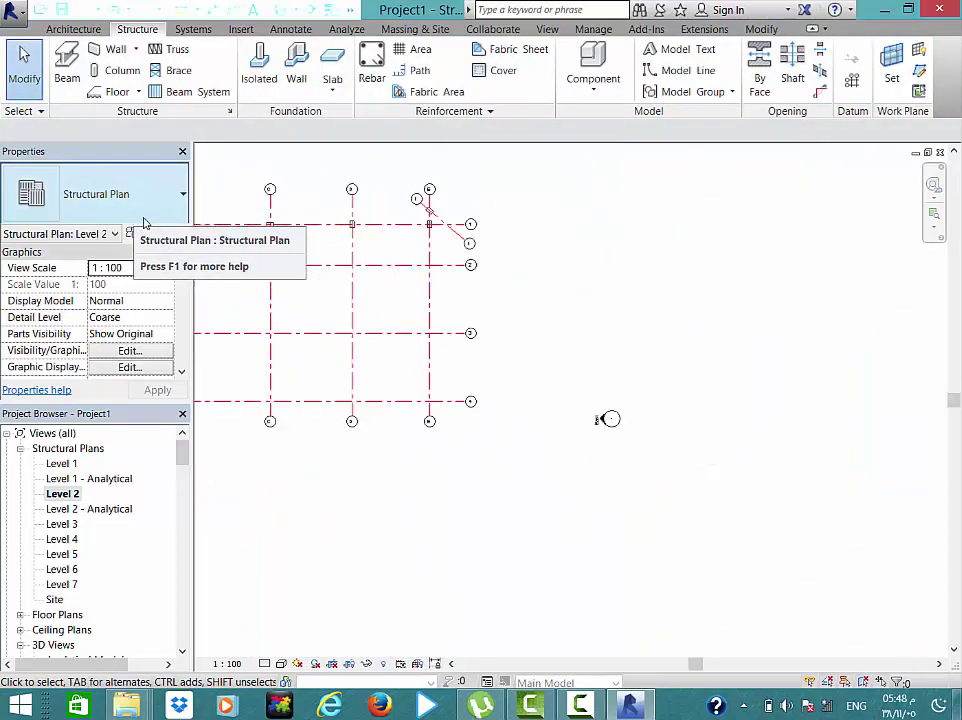
pyautogui.moveTo(393, 292); pyautogui.dragTo(755, 317, button='middle')
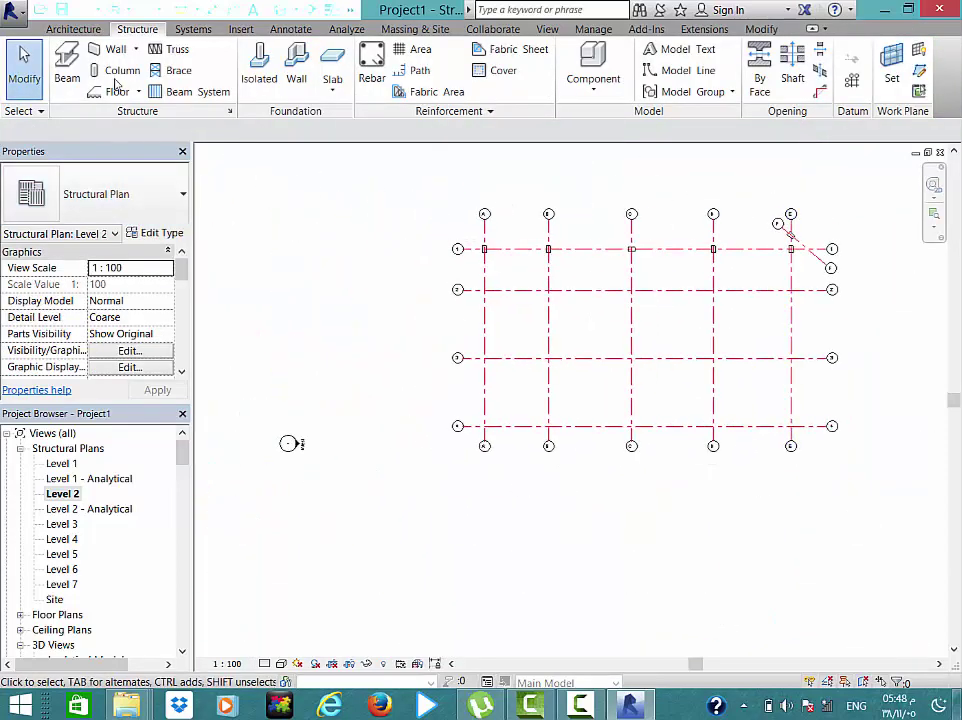
pyautogui.press('c')
pyautogui.press('l')
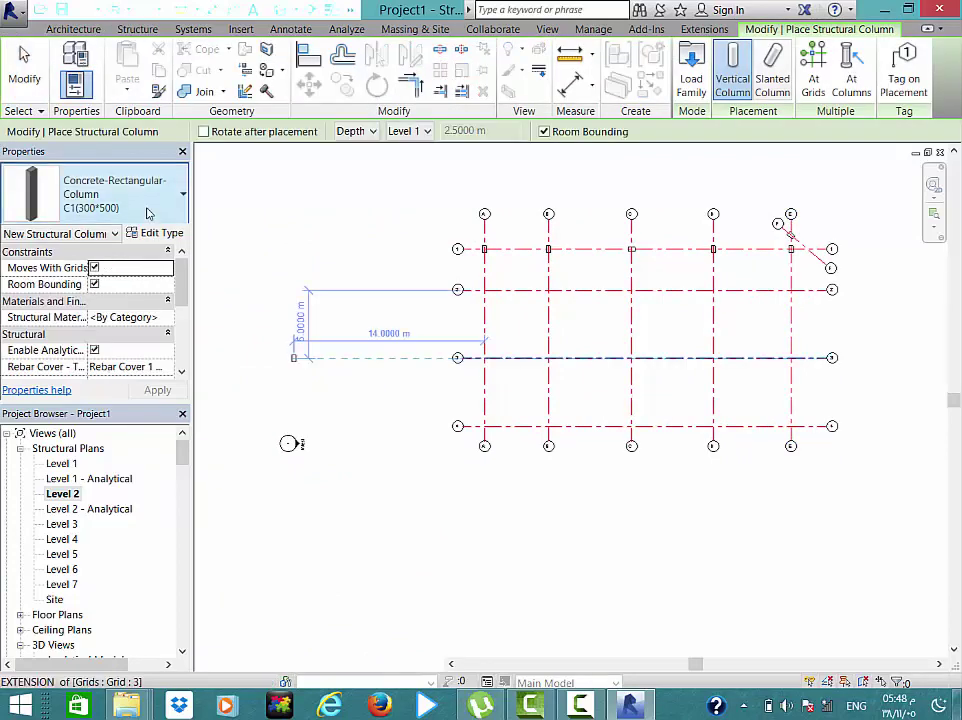
pyautogui.click(148, 210)
pyautogui.click(90, 467)
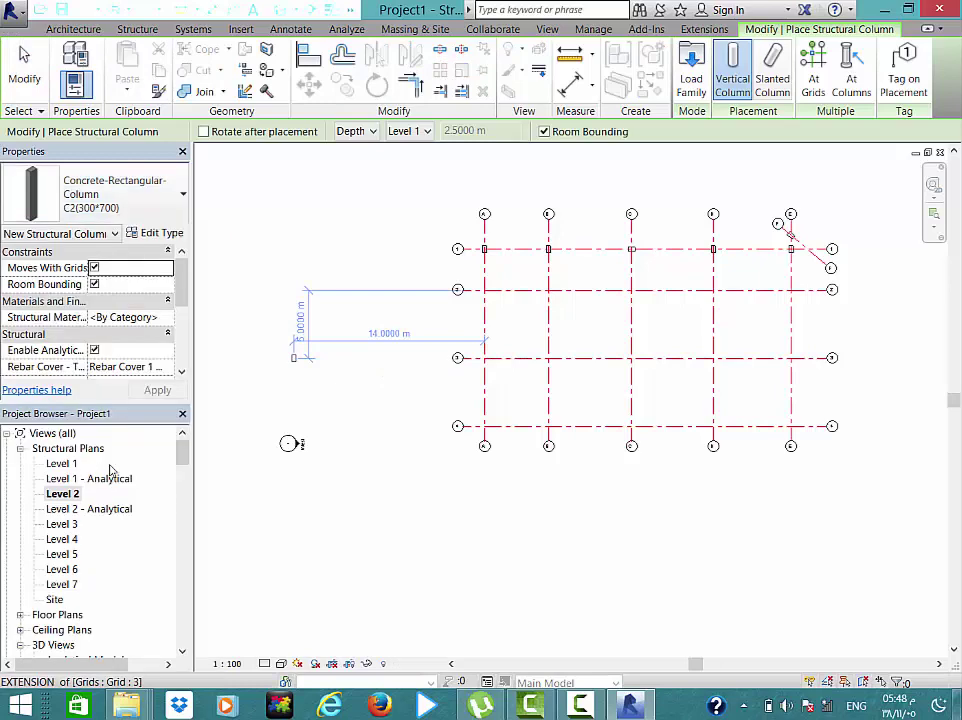
pyautogui.press('Escape')
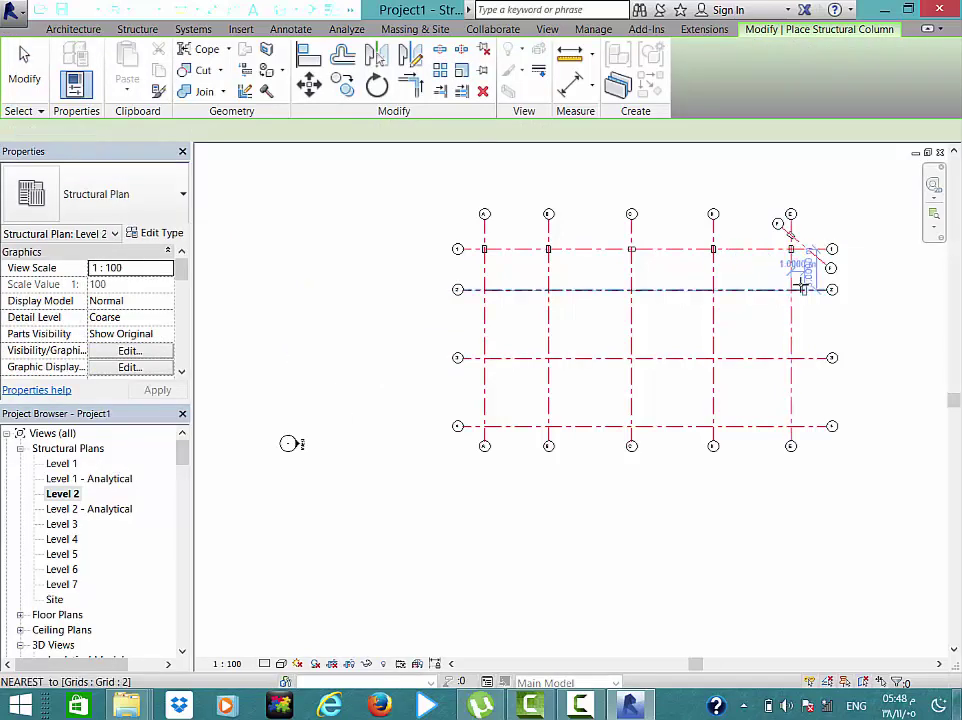
# - Place C2(300*700) columns At Grids on every intersection of grids 2–4 with grids A–E
pyautogui.press('c')
pyautogui.press('l')
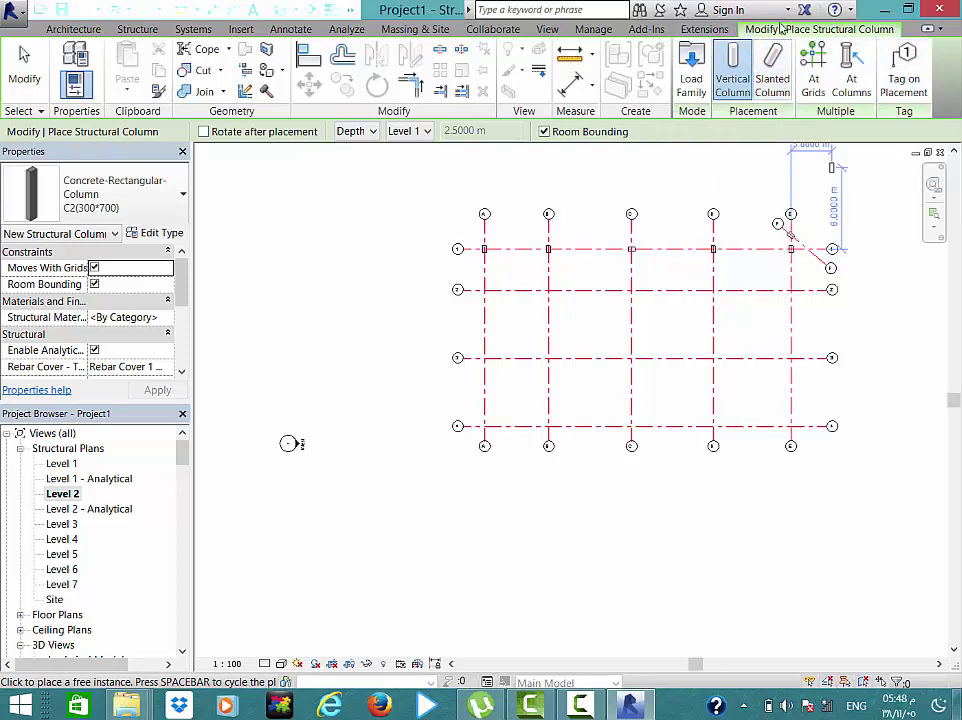
pyautogui.click(811, 85)
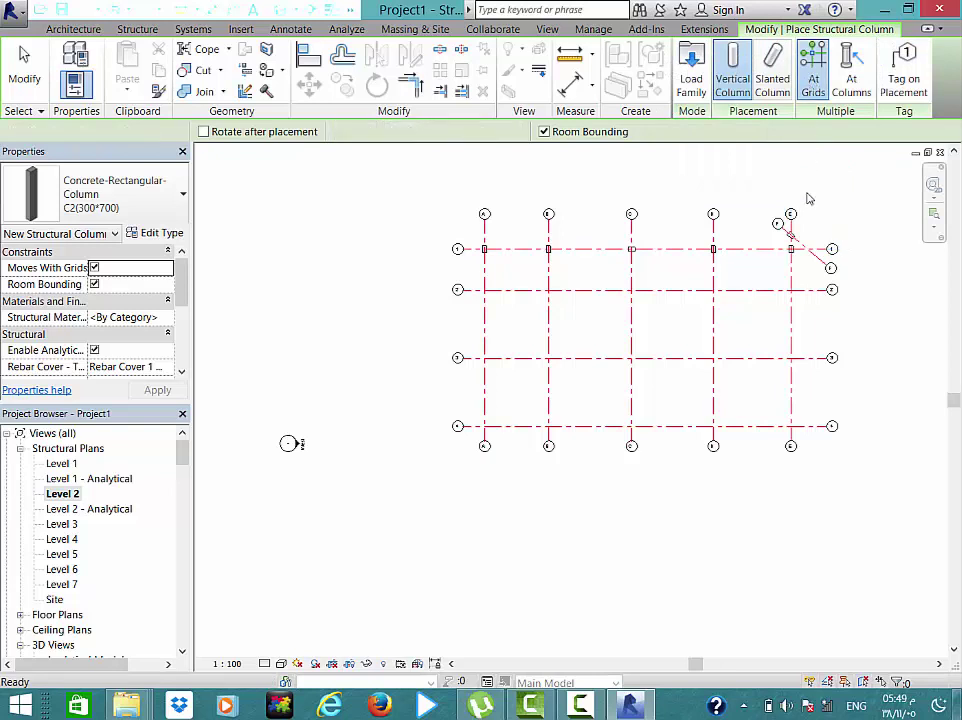
pyautogui.moveTo(803, 287); pyautogui.dragTo(479, 433)
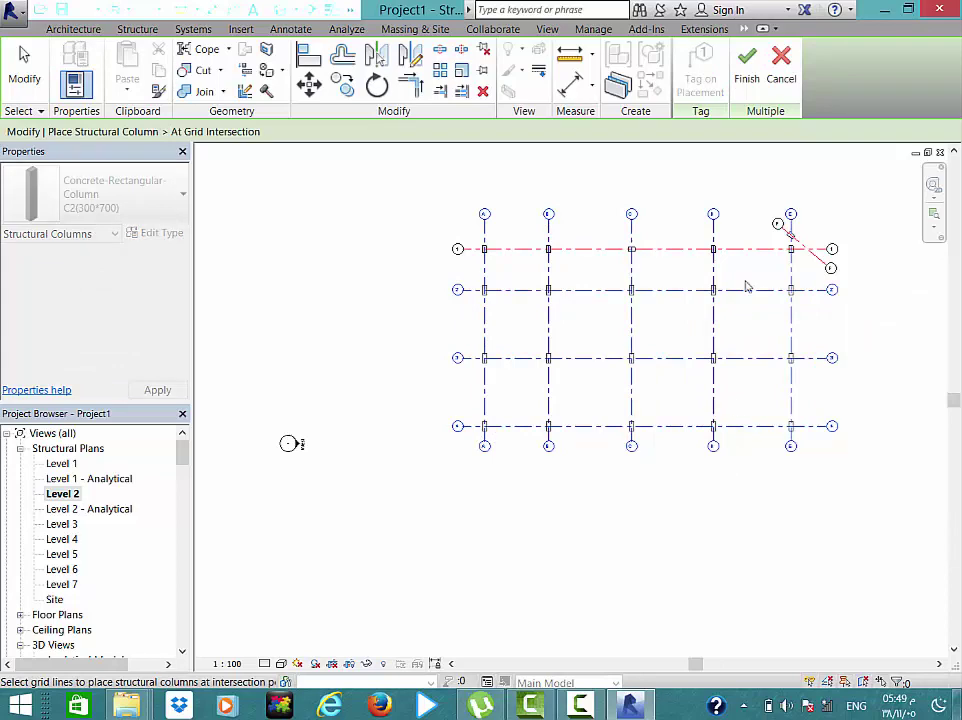
pyautogui.click(752, 80)
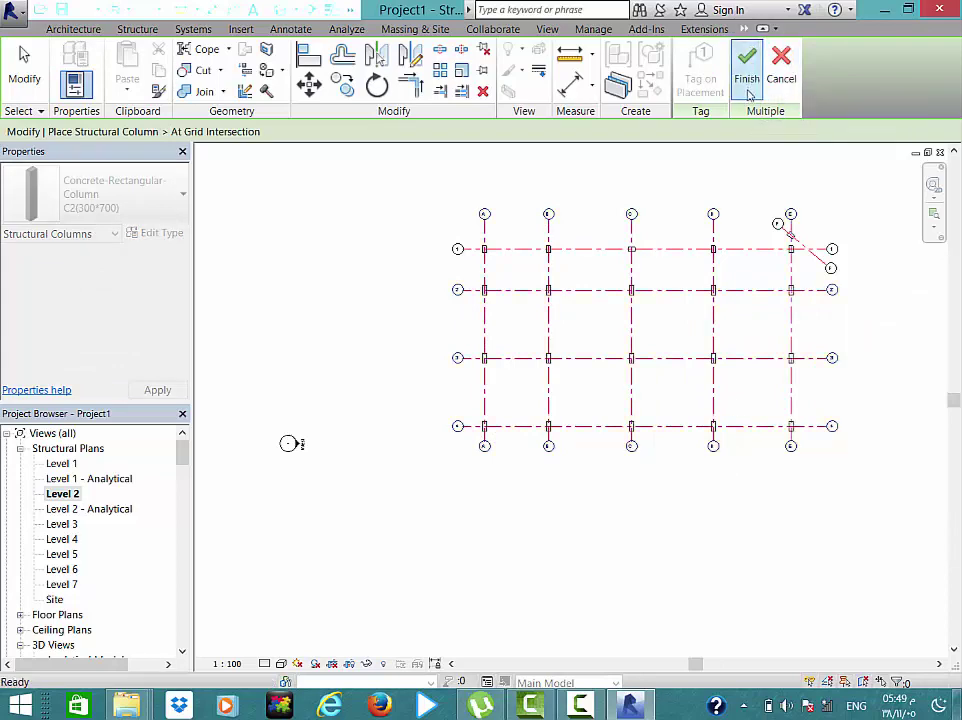
pyautogui.press('Escape')
pyautogui.press('Escape')
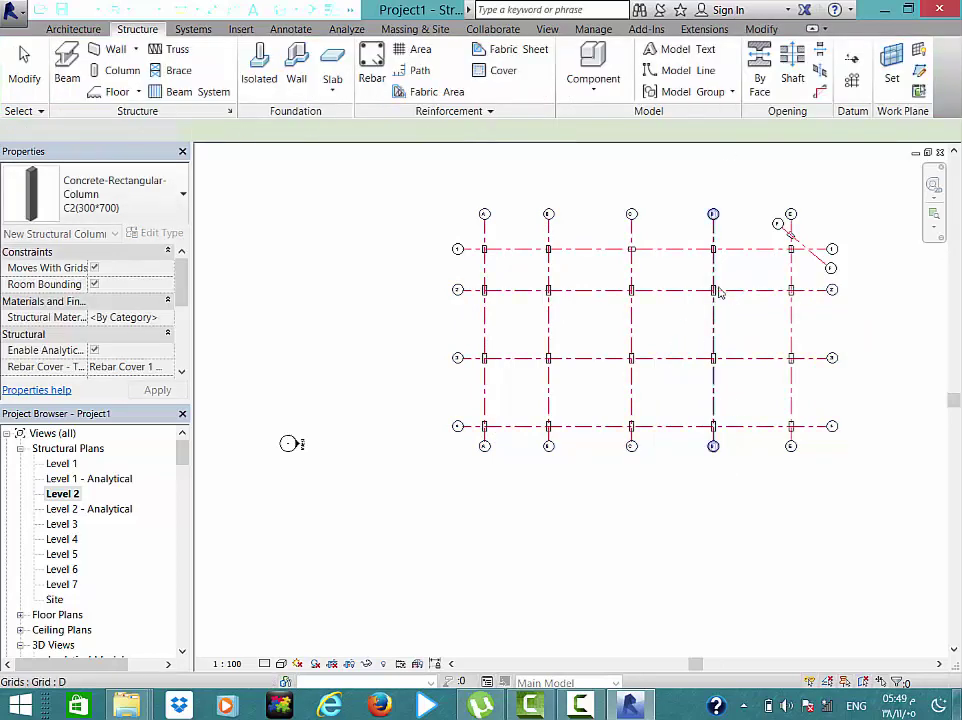
pyautogui.click(713, 290)
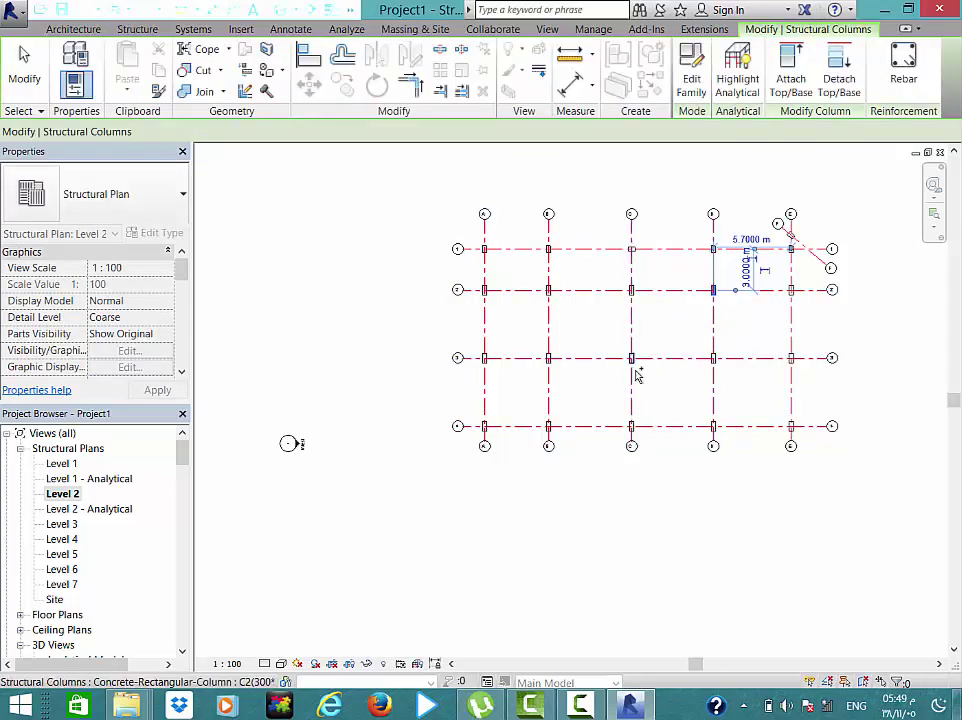
pyautogui.keyDown('ctrl'); pyautogui.click(632, 362); pyautogui.keyUp('ctrl')
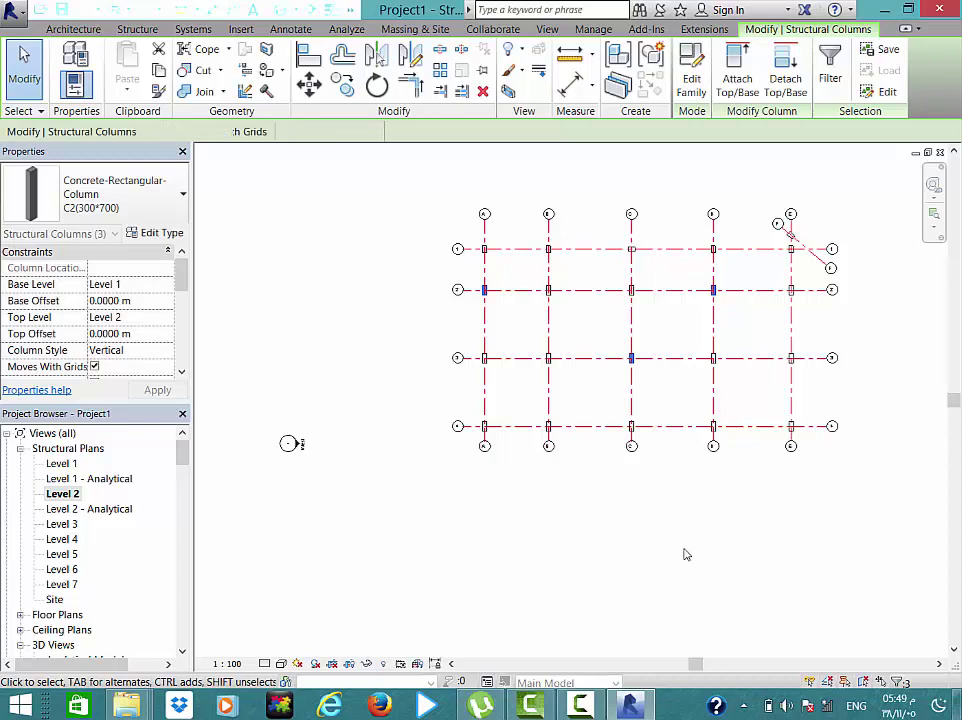
pyautogui.scroll(3, 631, 358)
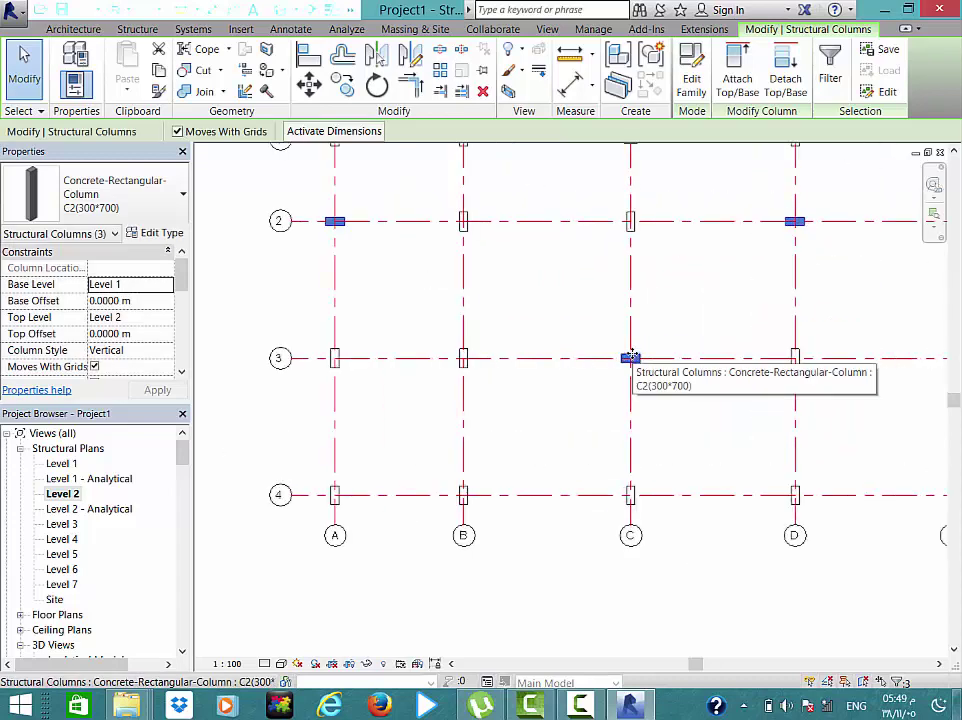
pyautogui.moveTo(632, 268); pyautogui.dragTo(638, 404, button='middle')
pyautogui.press('Escape')
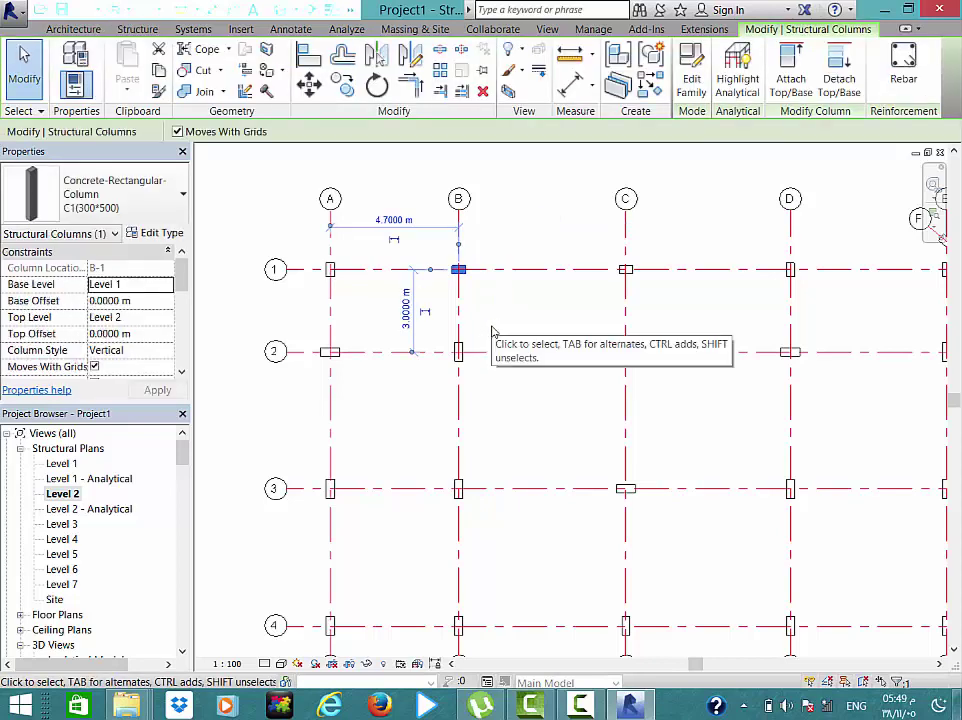
pyautogui.scroll(-1, 490, 335)
pyautogui.scroll(-2, 490, 340)
pyautogui.moveTo(520, 296); pyautogui.dragTo(528, 246, button='middle')
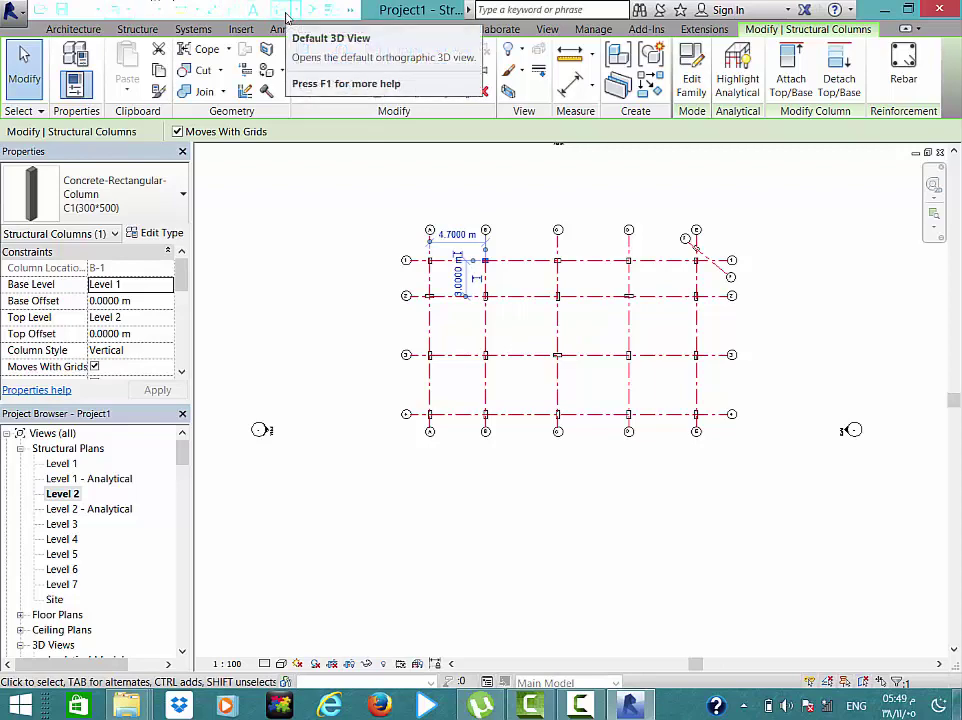
# - Open the default 3D view, hide the analytical lines and use the Realistic visual style
pyautogui.click(285, 15)
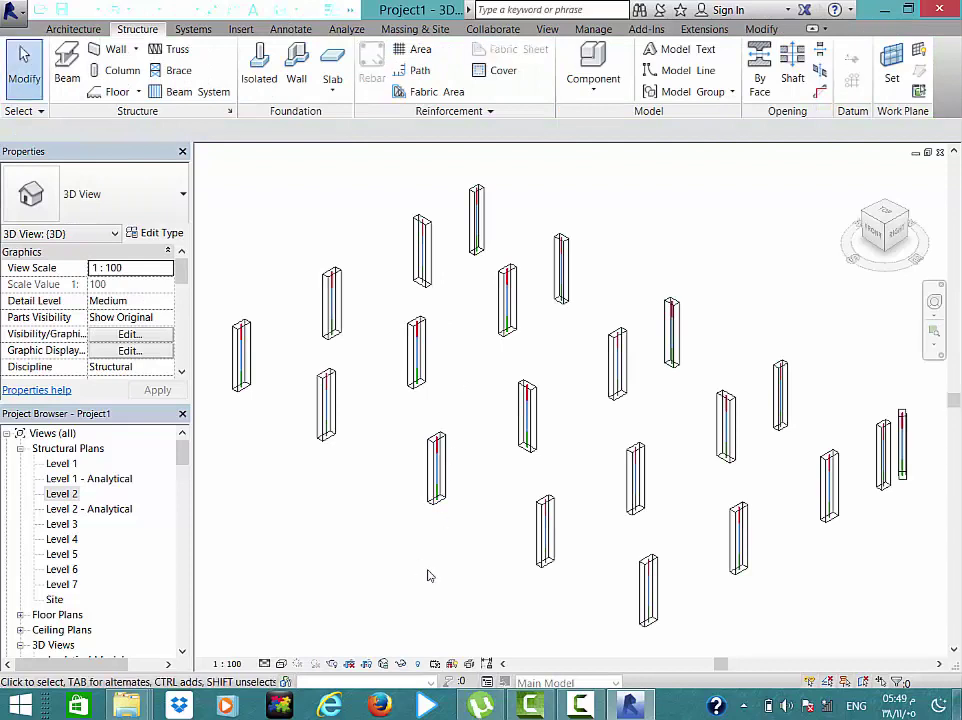
pyautogui.click(451, 665)
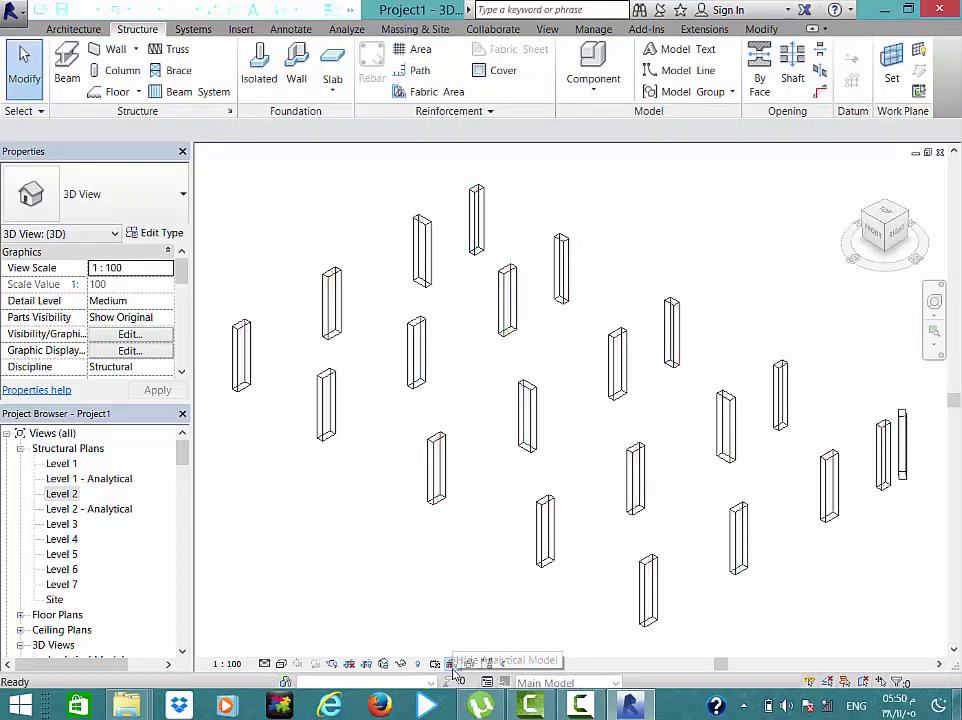
pyautogui.click(281, 663)
pyautogui.click(300, 627)
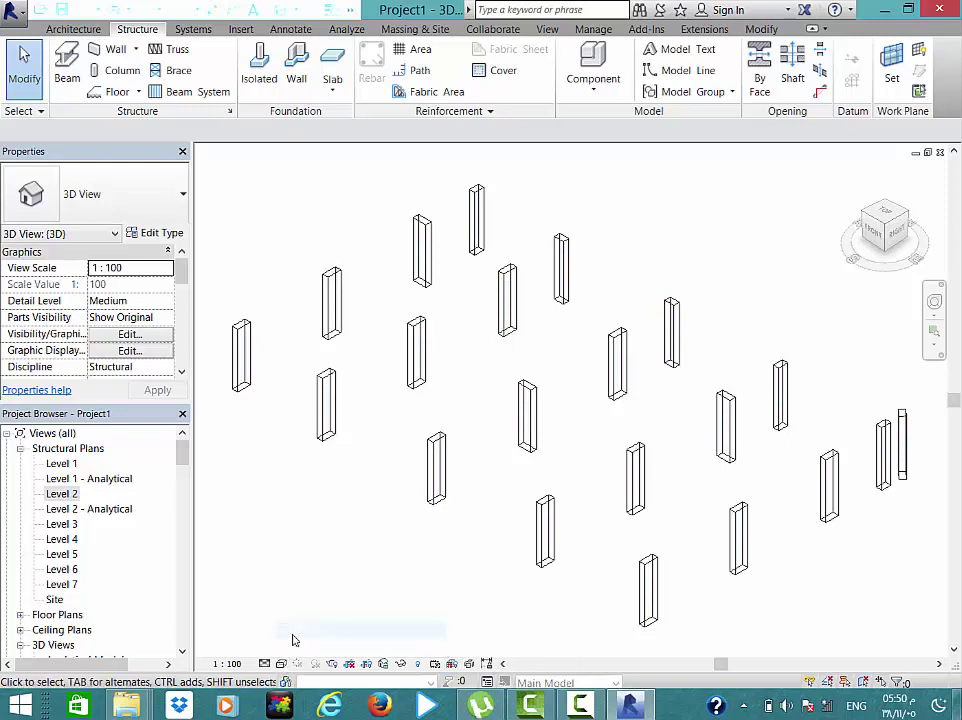
pyautogui.moveTo(486, 564); pyautogui.dragTo(462, 525, button='middle')
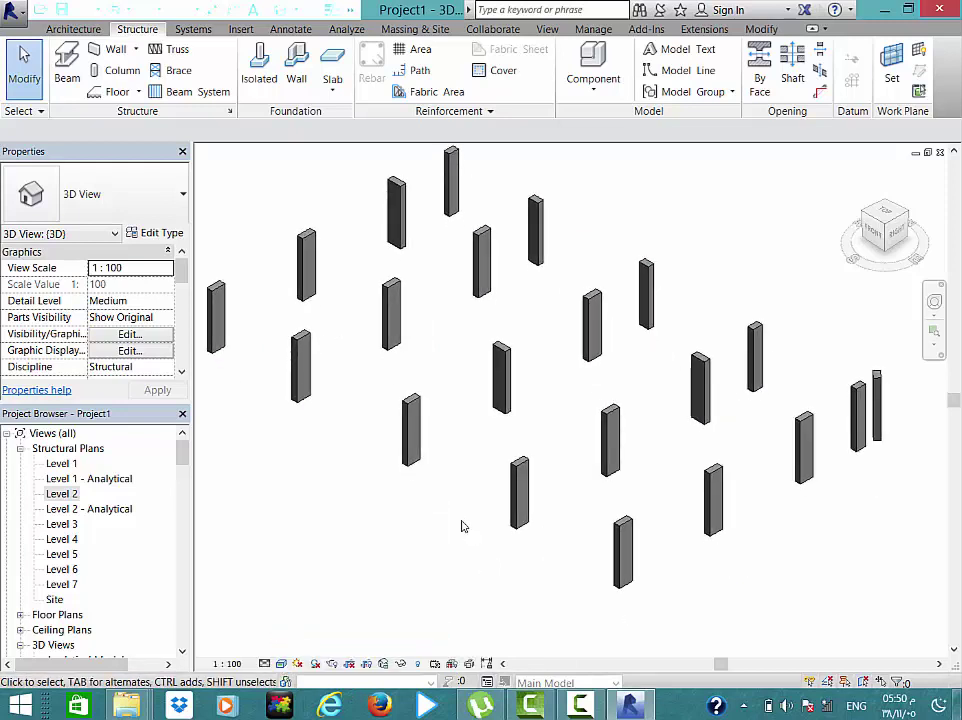
pyautogui.scroll(-1, 462, 525)
pyautogui.click(281, 664)
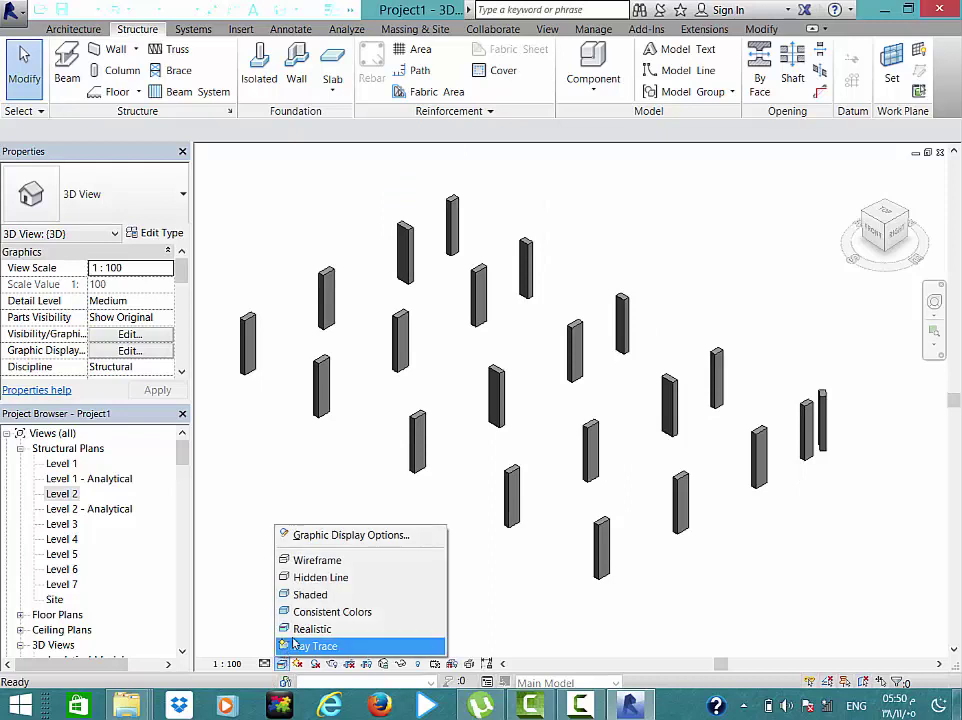
pyautogui.click(288, 481)
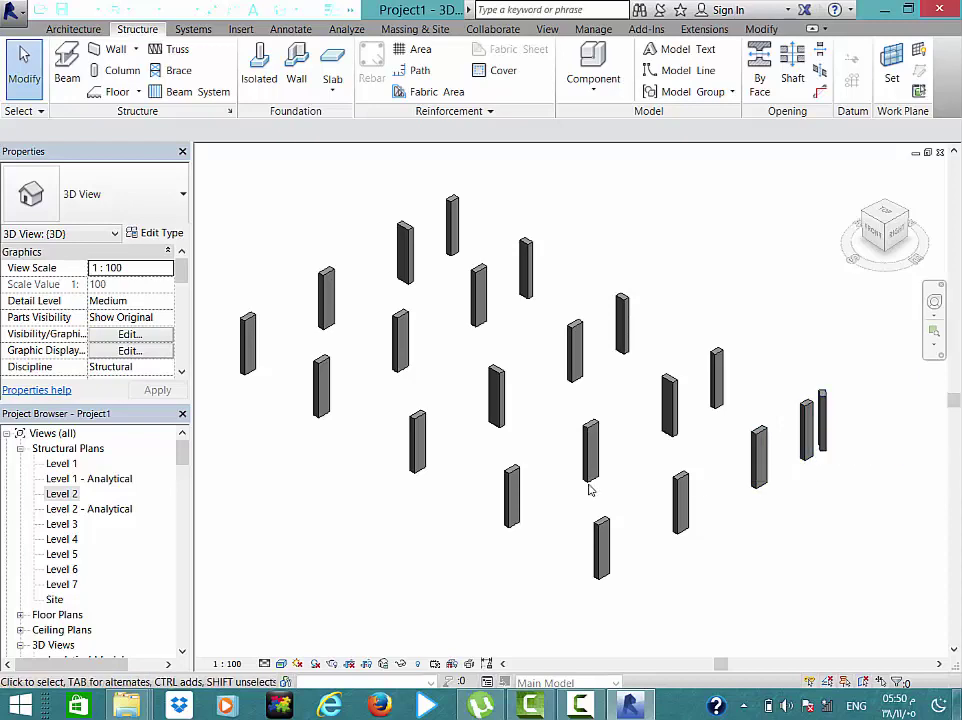
# - Orbit the 3D model to view the columns side-on and from a back-left angle
pyautogui.moveTo(441, 345)
pyautogui.mouseDown(button='middle')
pyautogui.moveTo(511, 333)
pyautogui.moveTo(496, 399)
pyautogui.moveTo(528, 291)
pyautogui.moveTo(329, 382)
pyautogui.moveTo(477, 359)
pyautogui.moveTo(455, 414)
pyautogui.moveTo(471, 504)
pyautogui.moveTo(520, 399)
pyautogui.moveTo(492, 421)
pyautogui.moveTo(618, 391)
pyautogui.moveTo(485, 392)
pyautogui.moveTo(438, 384)
pyautogui.moveTo(530, 356)
pyautogui.moveTo(530, 376)
pyautogui.moveTo(508, 381)
pyautogui.moveTo(440, 382)
pyautogui.moveTo(427, 361)
pyautogui.mouseUp(button='middle')
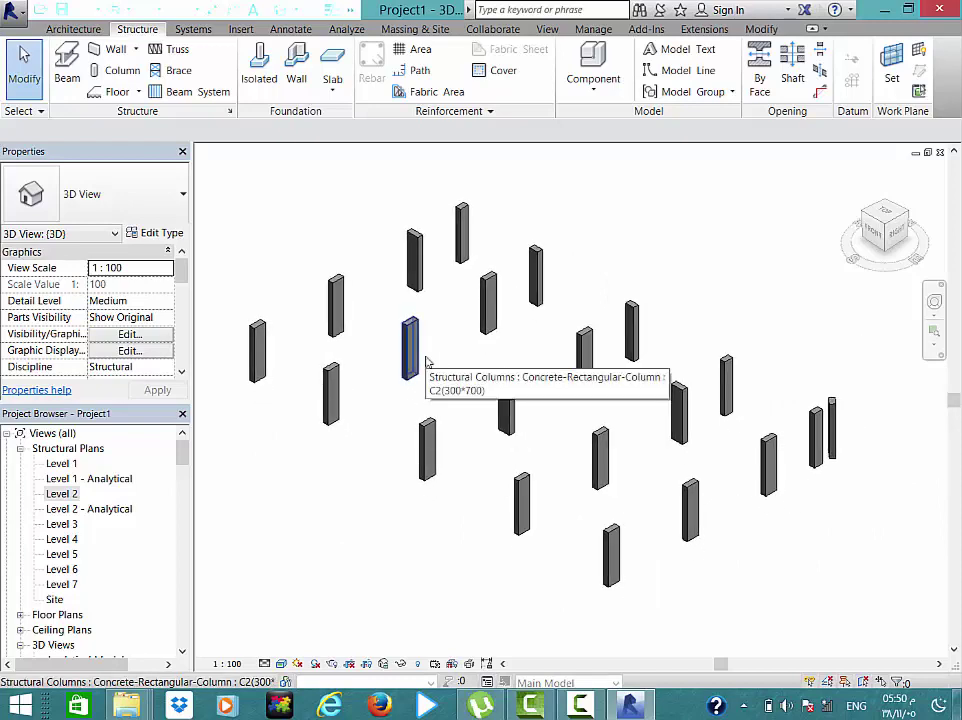
pyautogui.moveTo(587, 407)
pyautogui.keyDown('shift'); pyautogui.mouseDown(button='middle')
pyautogui.moveTo(571, 416)
pyautogui.moveTo(468, 393)
pyautogui.moveTo(374, 301)
pyautogui.moveTo(513, 259)
pyautogui.moveTo(794, 337)
pyautogui.moveTo(386, 387)
pyautogui.moveTo(704, 449)
pyautogui.moveTo(861, 464)
pyautogui.moveTo(337, 412)
pyautogui.moveTo(779, 449)
pyautogui.moveTo(730, 425)
pyautogui.mouseUp(button='middle'); pyautogui.keyUp('shift')
pyautogui.keyDown('shift'); pyautogui.moveTo(578, 414); pyautogui.dragTo(724, 412, button='middle'); pyautogui.keyUp('shift')
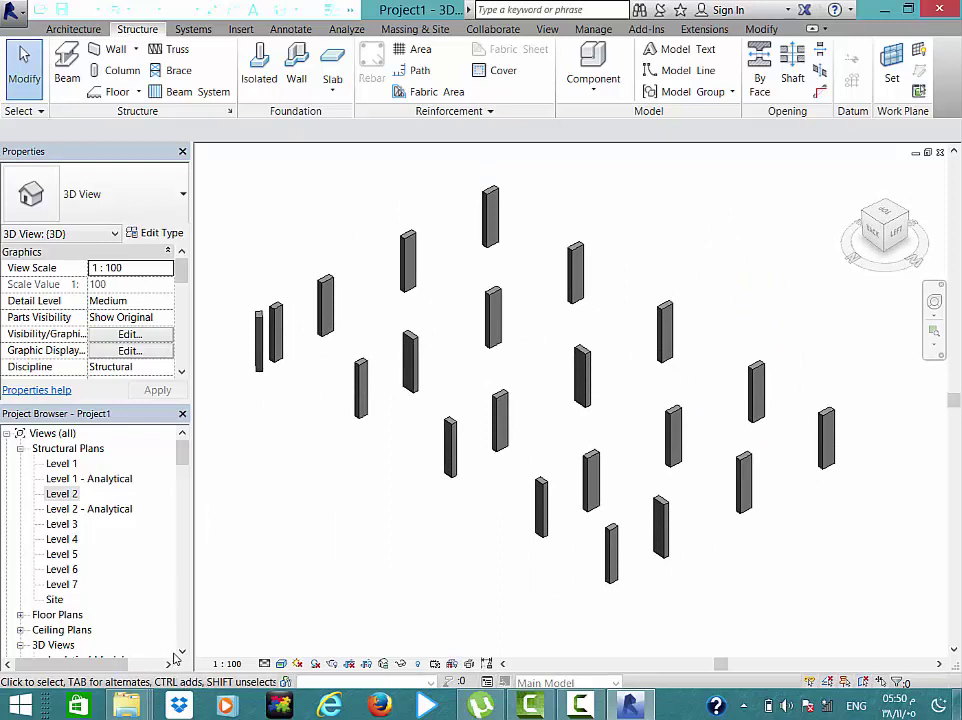
pyautogui.click(137, 494)
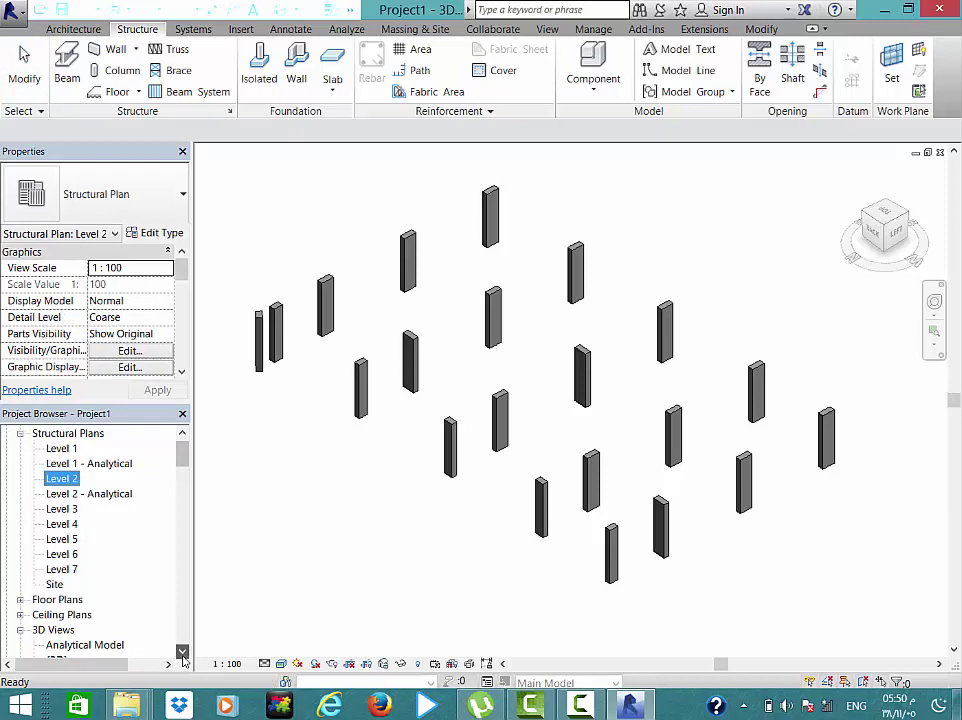
pyautogui.scroll(-2, 137, 490)
pyautogui.click(183, 652)
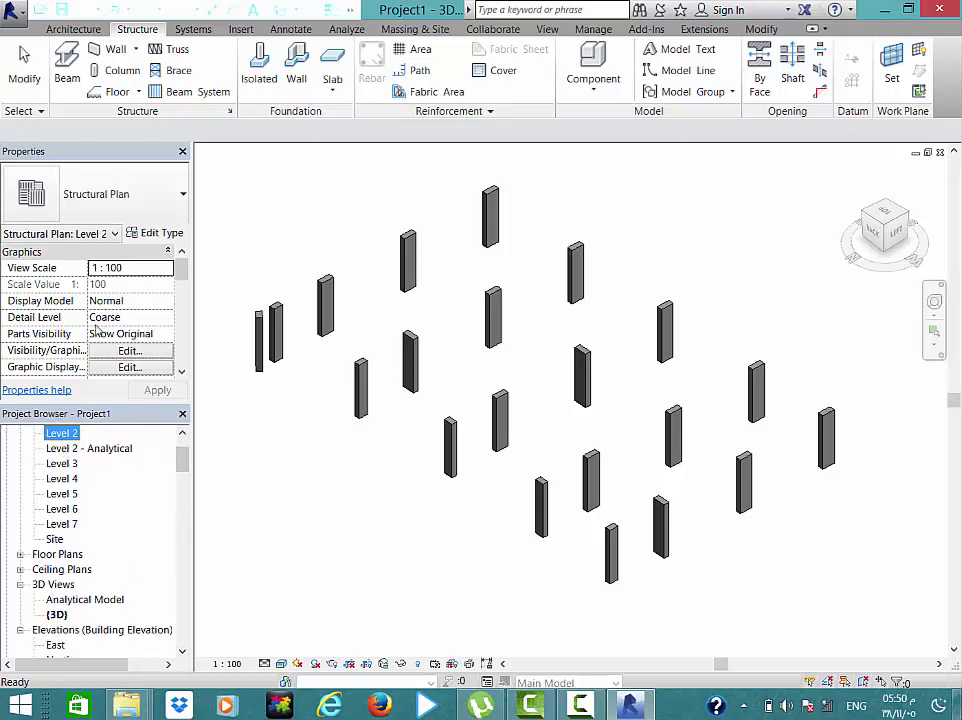
# - Open the Analytical Model 3D view showing the columns as analytical lines
pyautogui.doubleClick(68, 600)
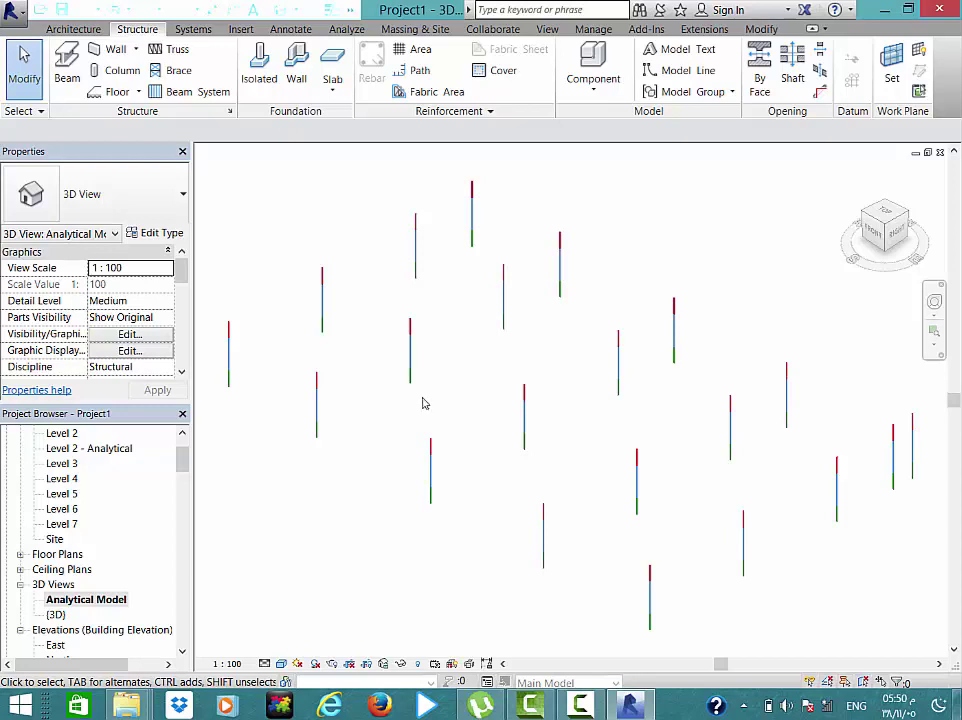
pyautogui.click(181, 458)
pyautogui.scroll(2, 181, 458)
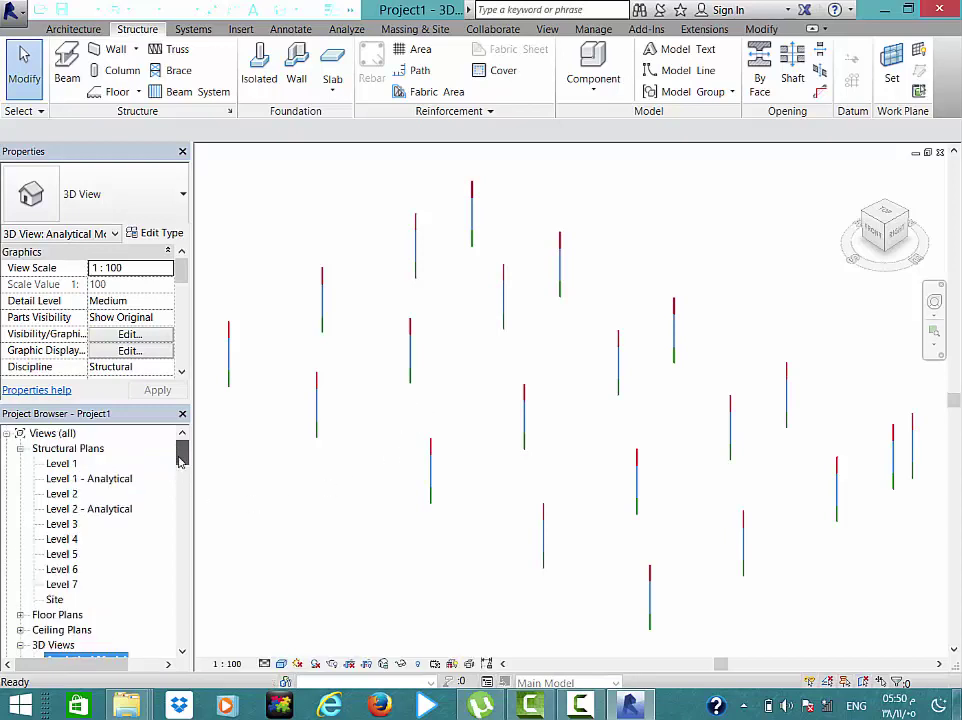
pyautogui.scroll(-1, 181, 450)
pyautogui.scroll(1, 181, 440)
# - Open the West elevation and zoom in to inspect columns spanning Level 1 to Level 2
pyautogui.doubleClick(61, 493)
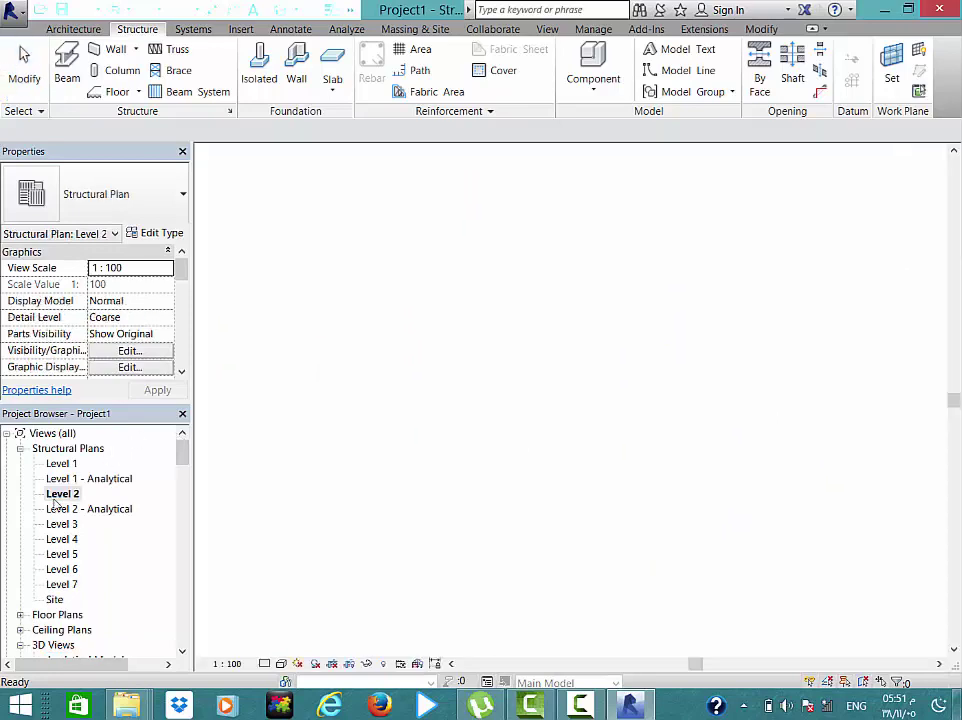
pyautogui.doubleClick(263, 431)
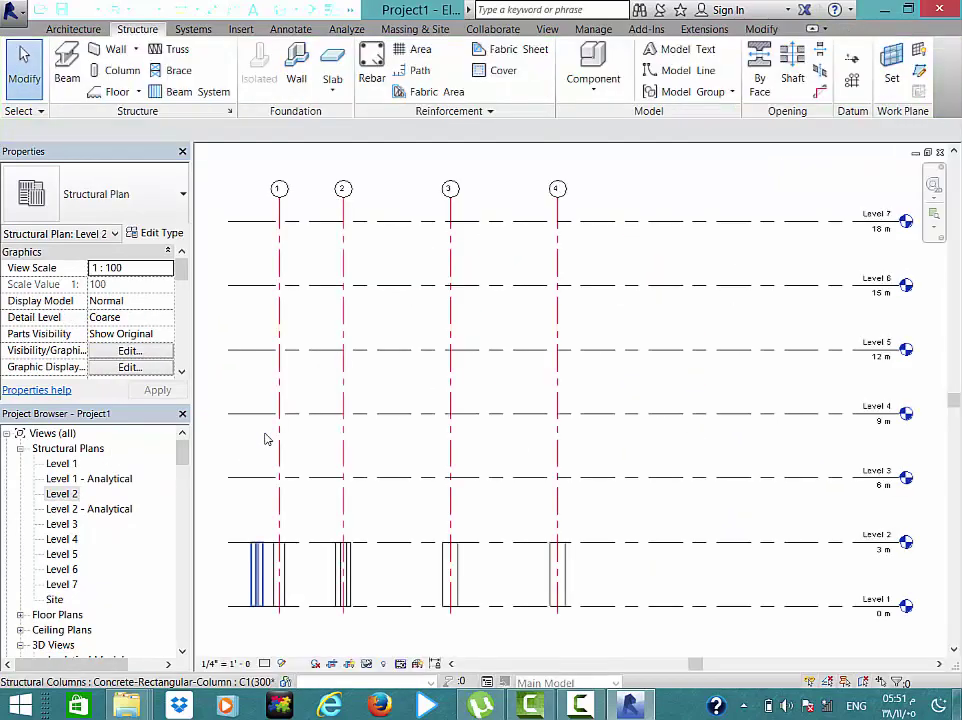
pyautogui.scroll(2, 632, 605)
pyautogui.moveTo(547, 580); pyautogui.dragTo(672, 455, button='middle')
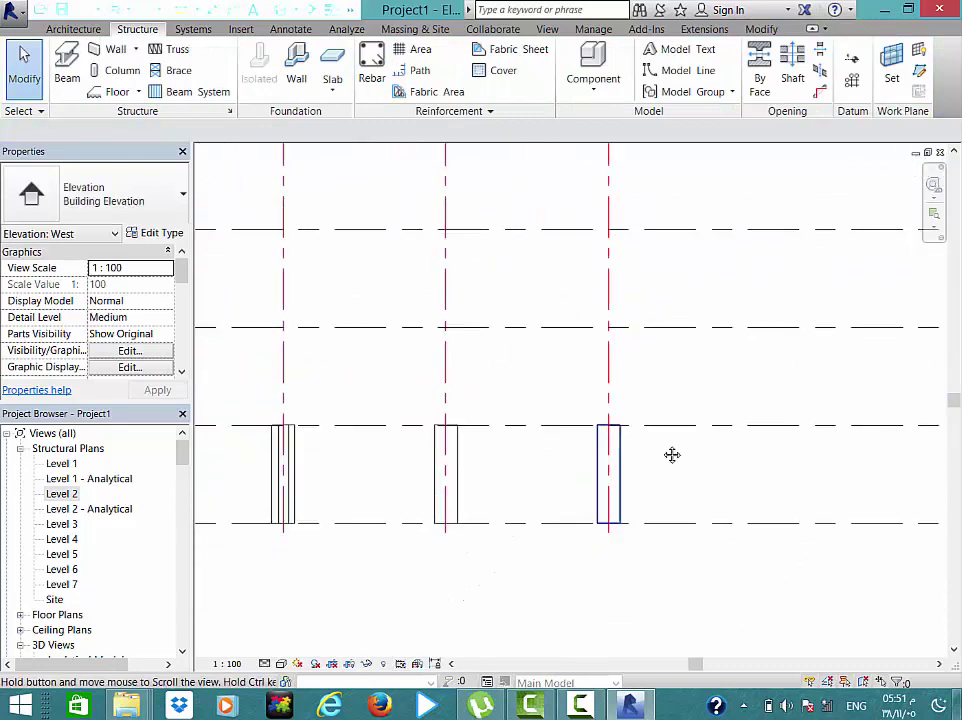
pyautogui.scroll(-3, 666, 451)
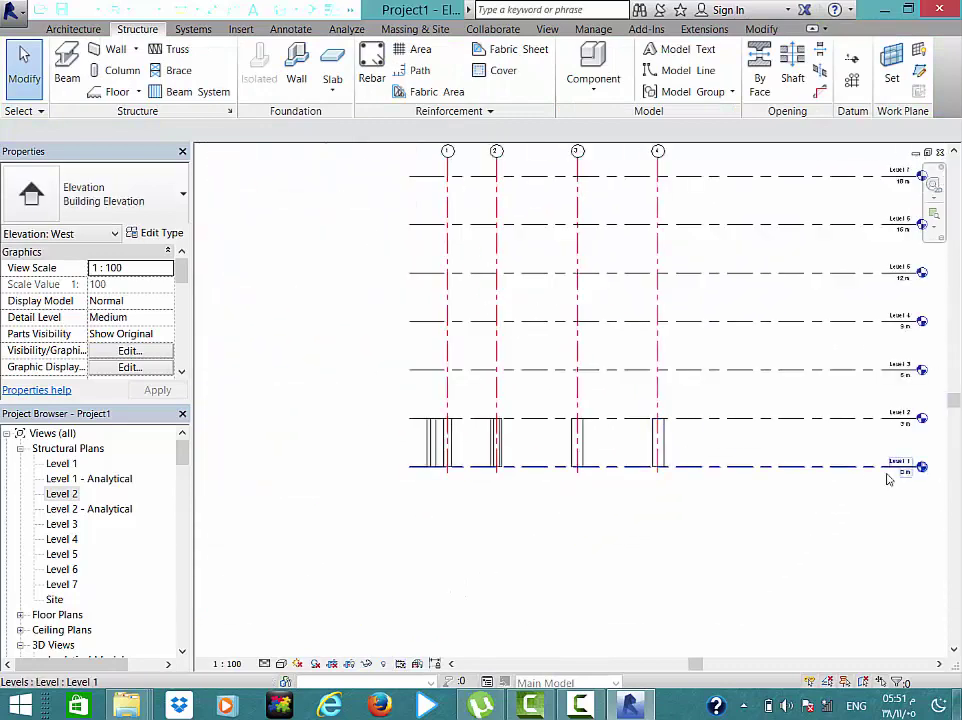
pyautogui.scroll(2, 886, 479)
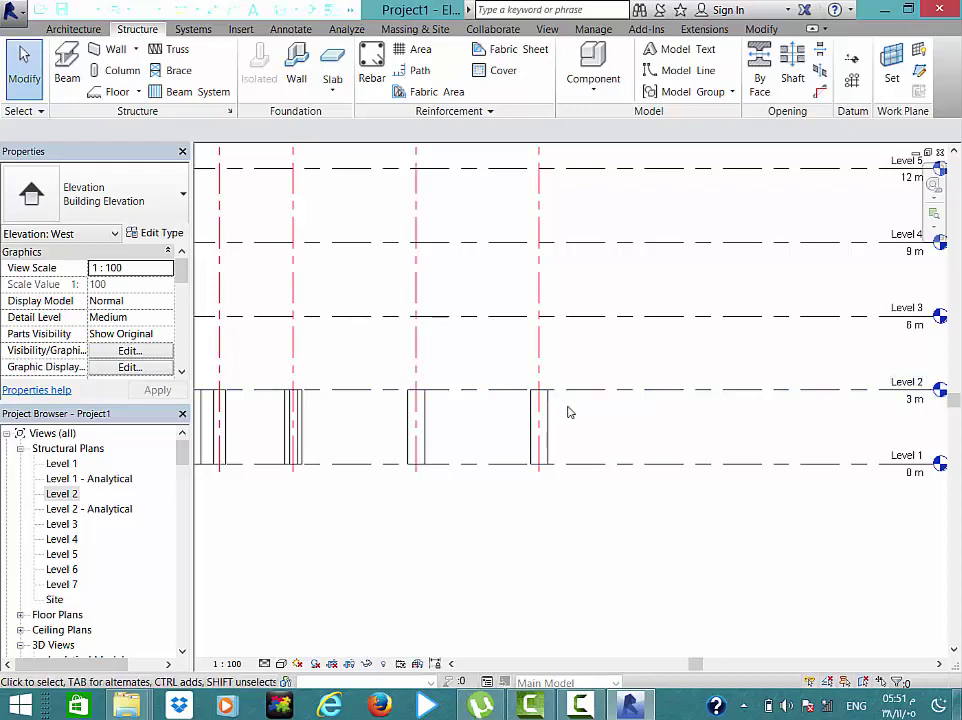
pyautogui.scroll(-2, 567, 412)
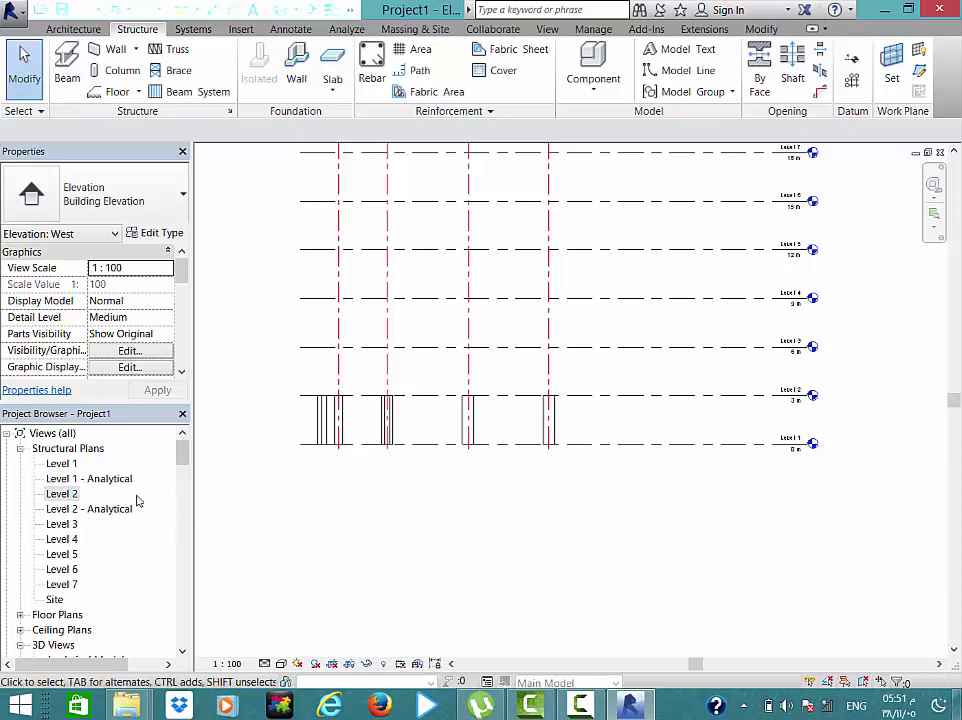
# - Reopen the Level 2 structural plan, zoom into grid E, then zoom out to the full grid
pyautogui.doubleClick(62, 493)
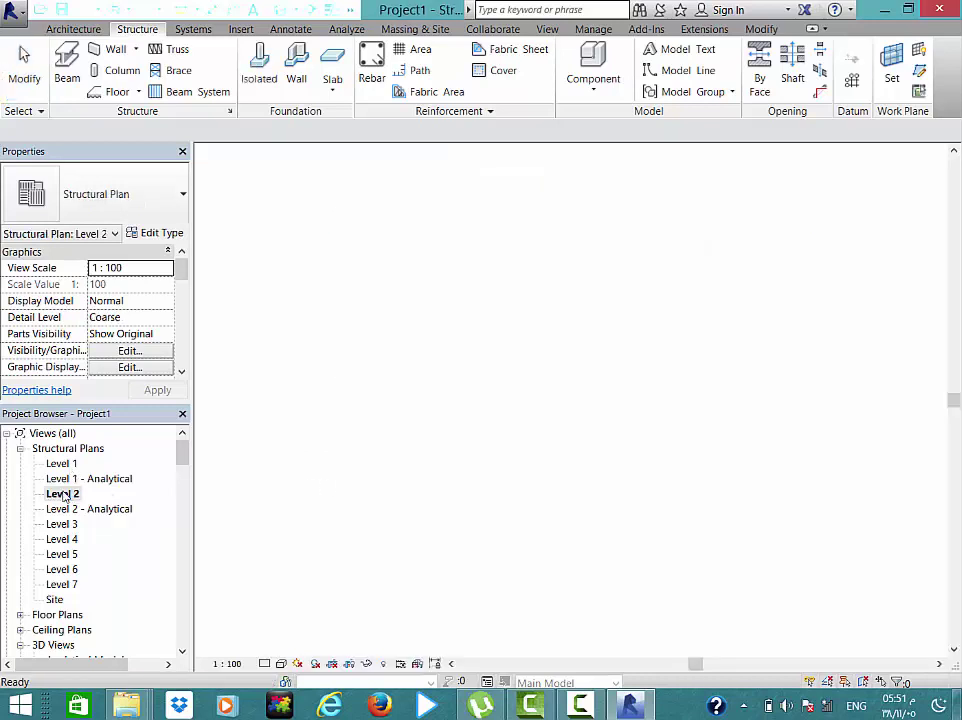
pyautogui.scroll(2, 700, 248)
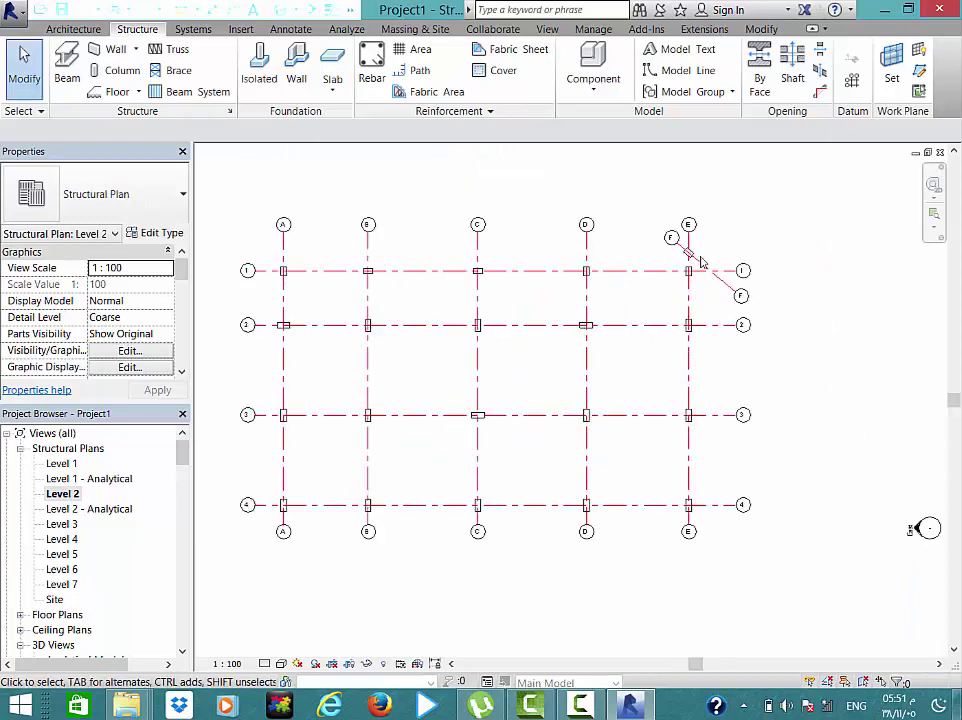
pyautogui.scroll(2, 690, 250)
pyautogui.scroll(2, 690, 248)
pyautogui.scroll(1, 690, 250)
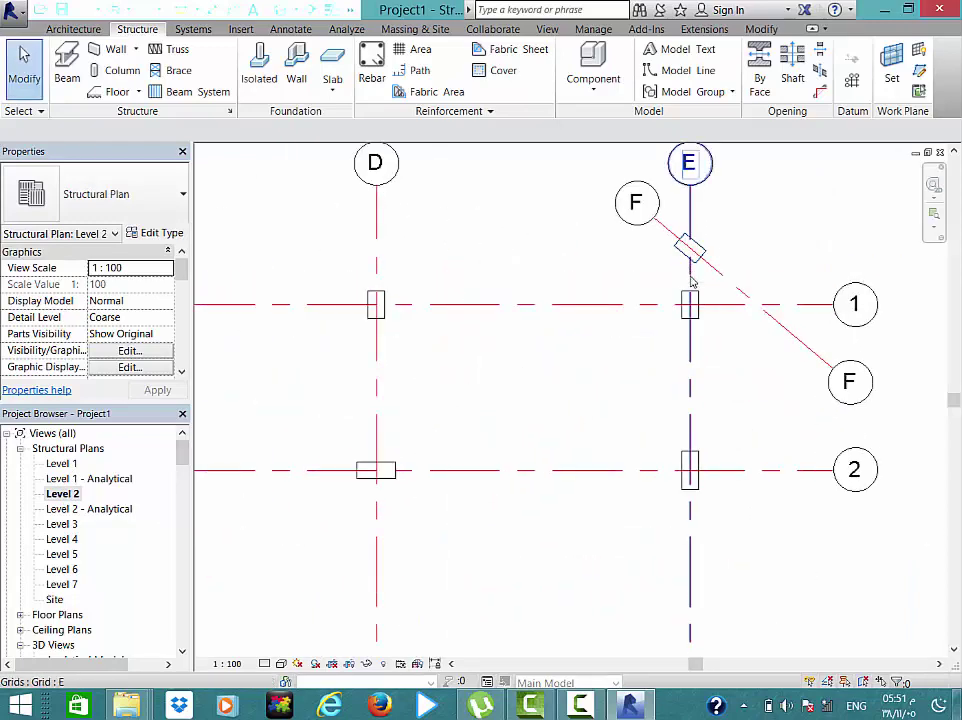
pyautogui.scroll(-3, 605, 440)
pyautogui.scroll(-1, 580, 440)
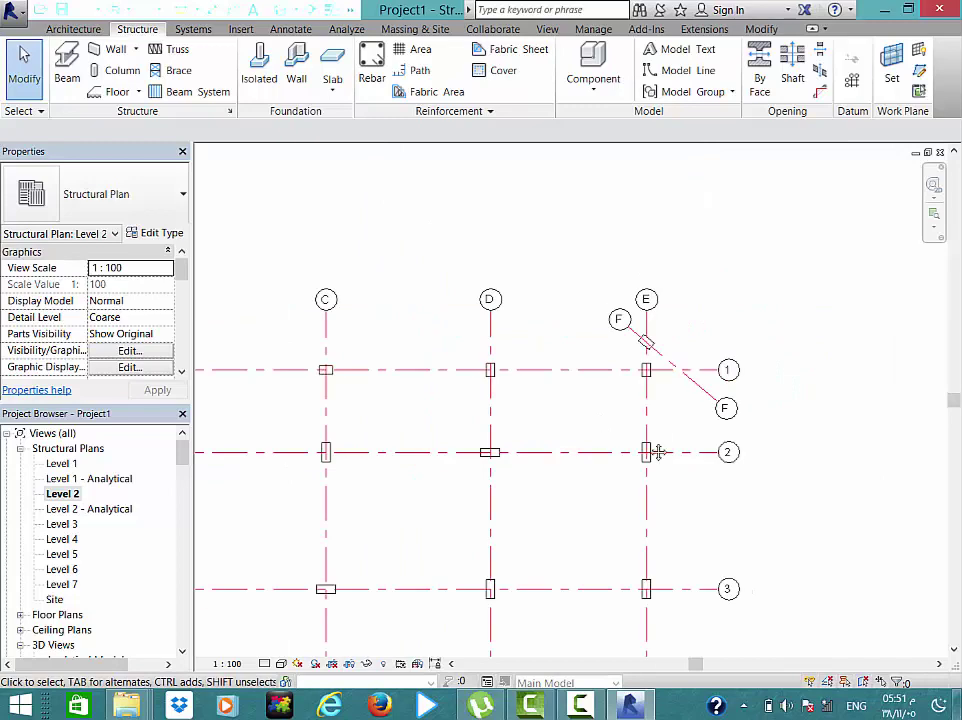
pyautogui.moveTo(573, 387); pyautogui.dragTo(751, 381, button='middle')
pyautogui.scroll(-3, 745, 382)
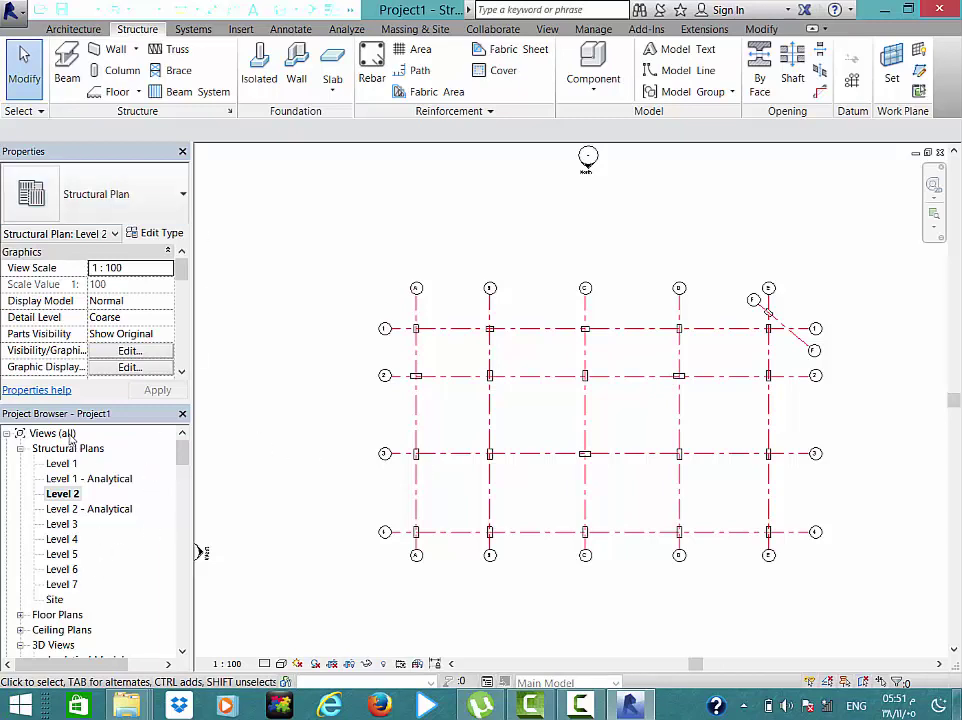
pyautogui.click(183, 654)
pyautogui.scroll(-2, 135, 632)
pyautogui.scroll(-1, 135, 632)
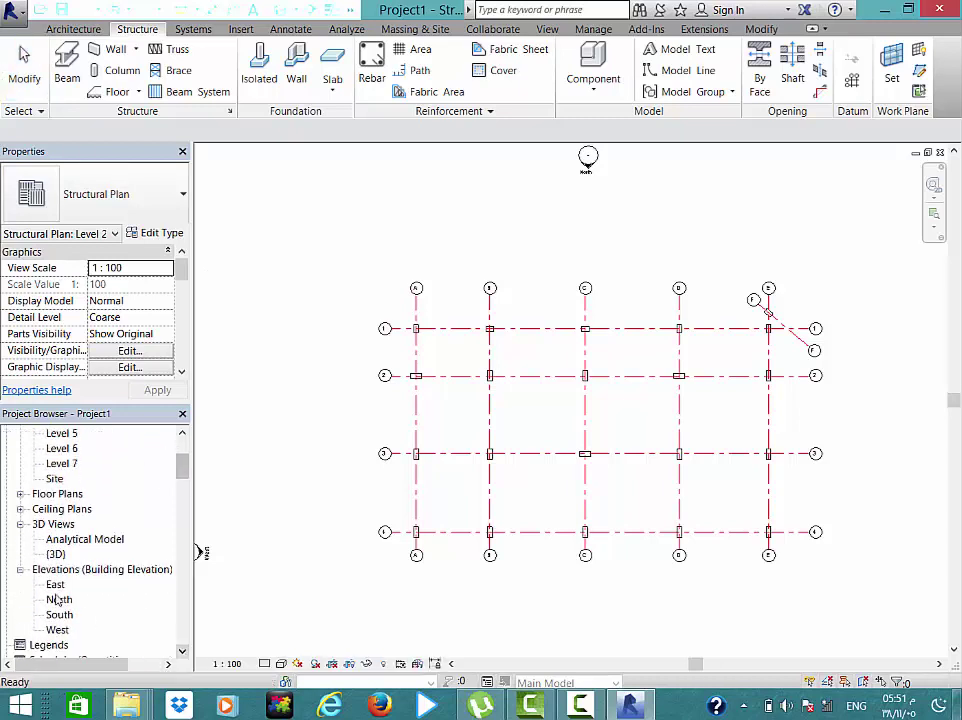
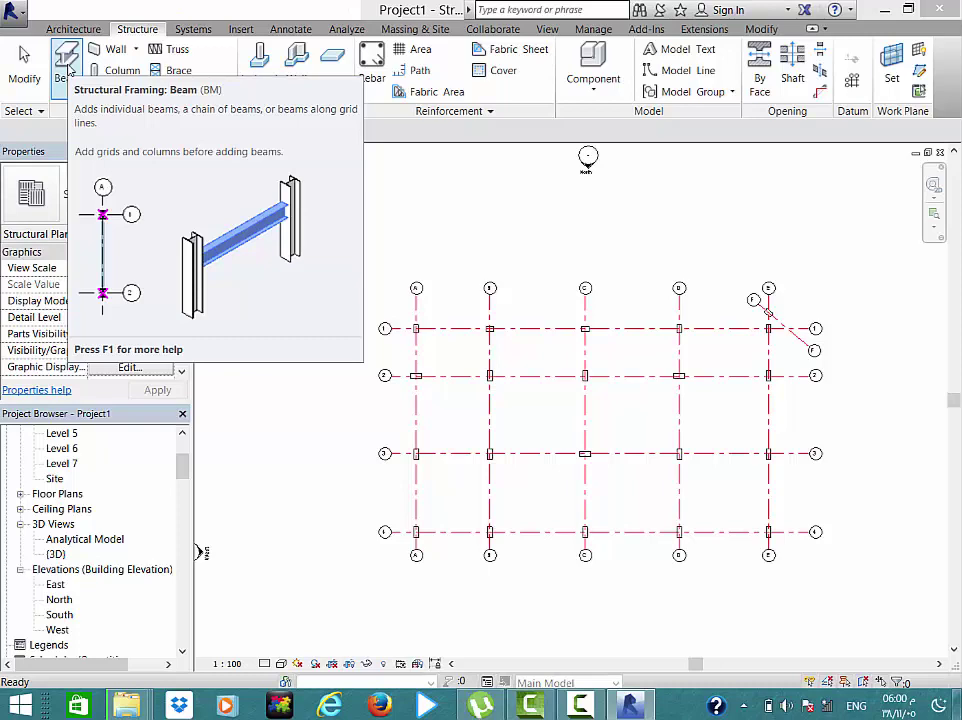
# - Start the Beam tool with the Concrete-Rectangular Beam 300 x 600mm type
pyautogui.click(66, 68)
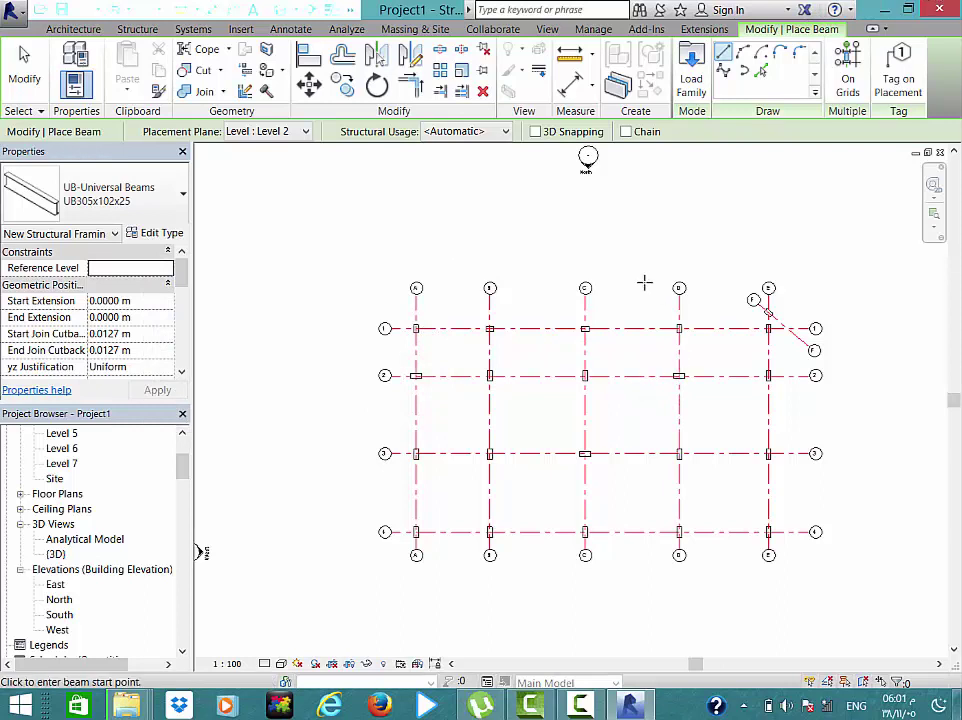
pyautogui.click(138, 192)
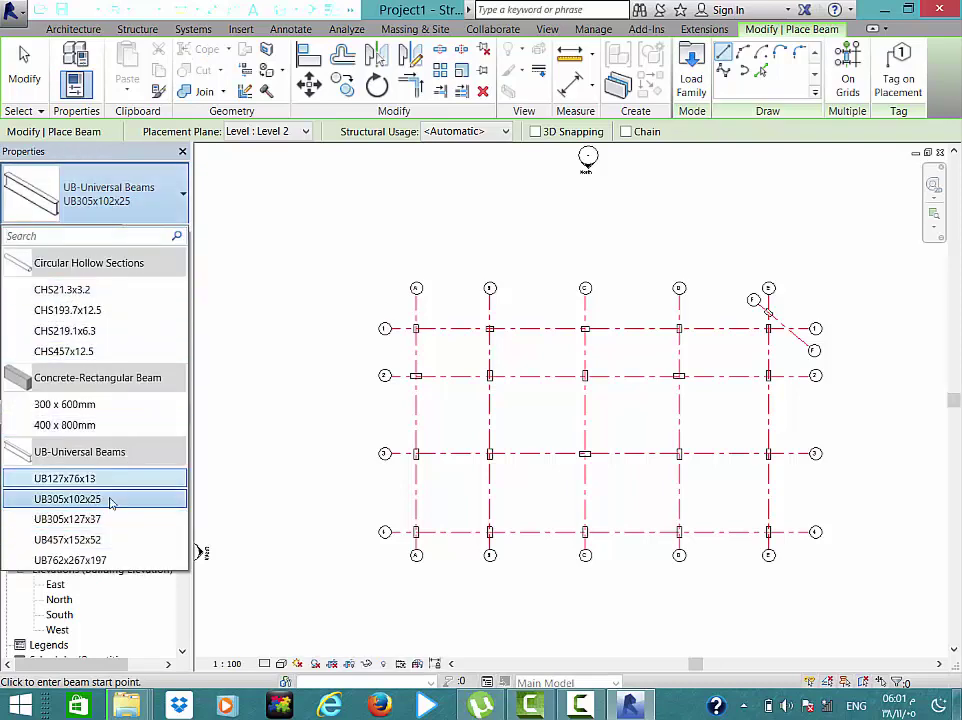
pyautogui.click(80, 383)
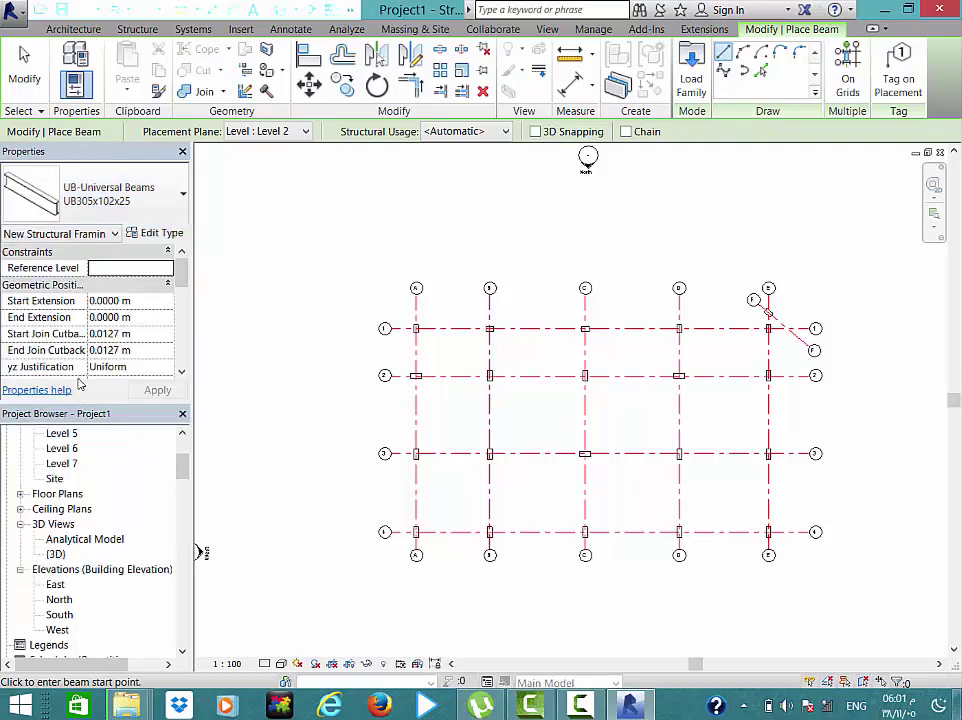
pyautogui.press('Escape')
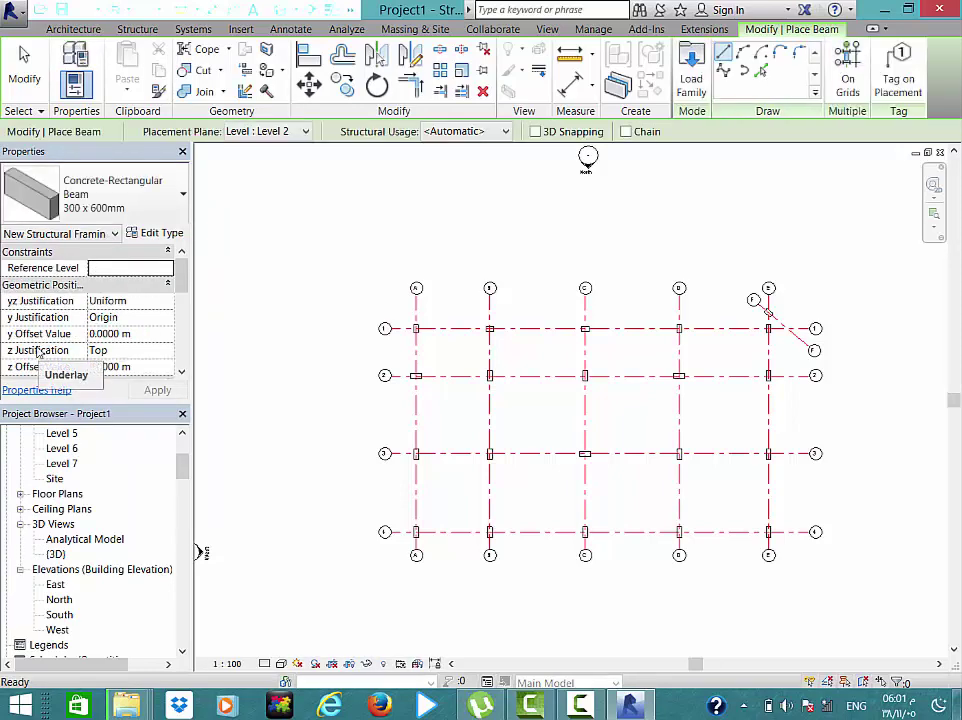
# - Try setting the 300 x 600mm type's b to 0.12 and h to 0.7, then cancel
pyautogui.click(150, 240)
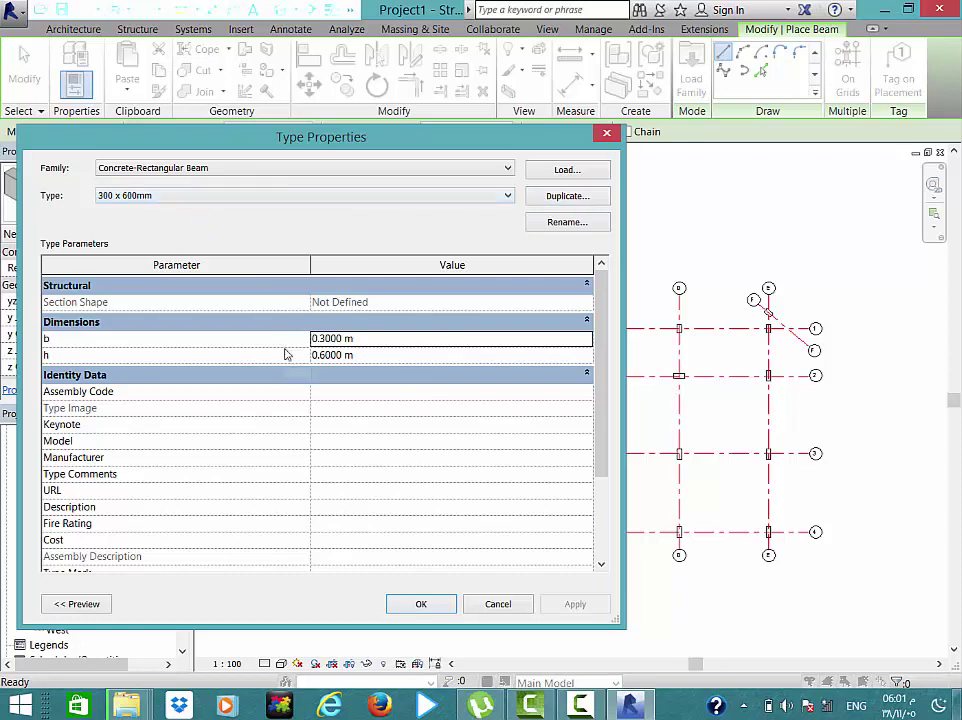
pyautogui.click(354, 339)
pyautogui.moveTo(365, 337); pyautogui.dragTo(202, 330)
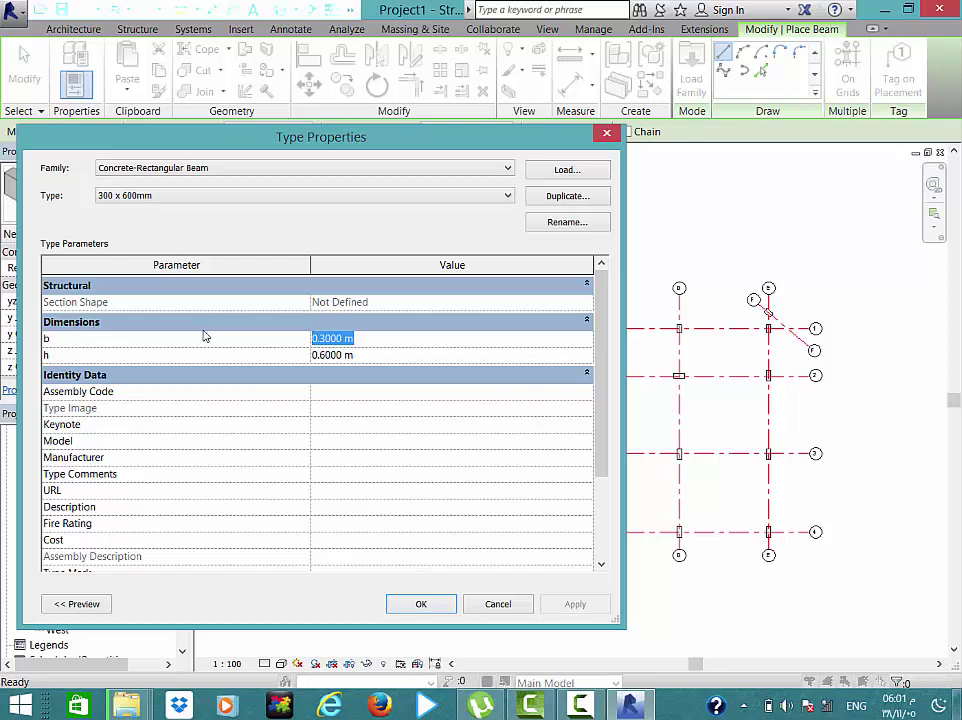
pyautogui.write('0.12')
pyautogui.click(388, 356)
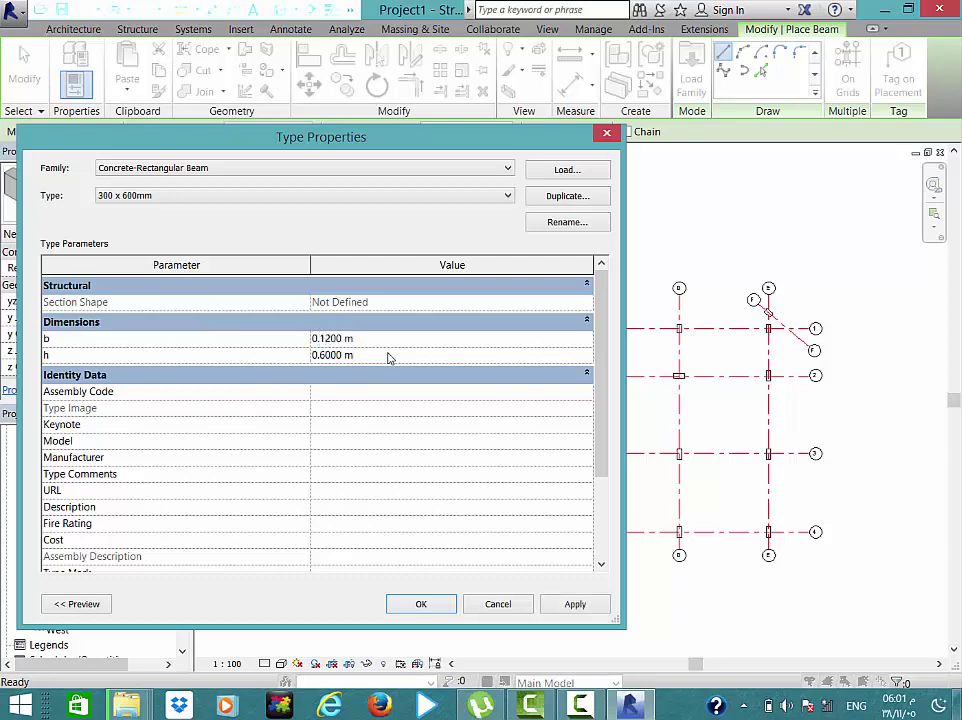
pyautogui.write('0.7')
pyautogui.click(393, 338)
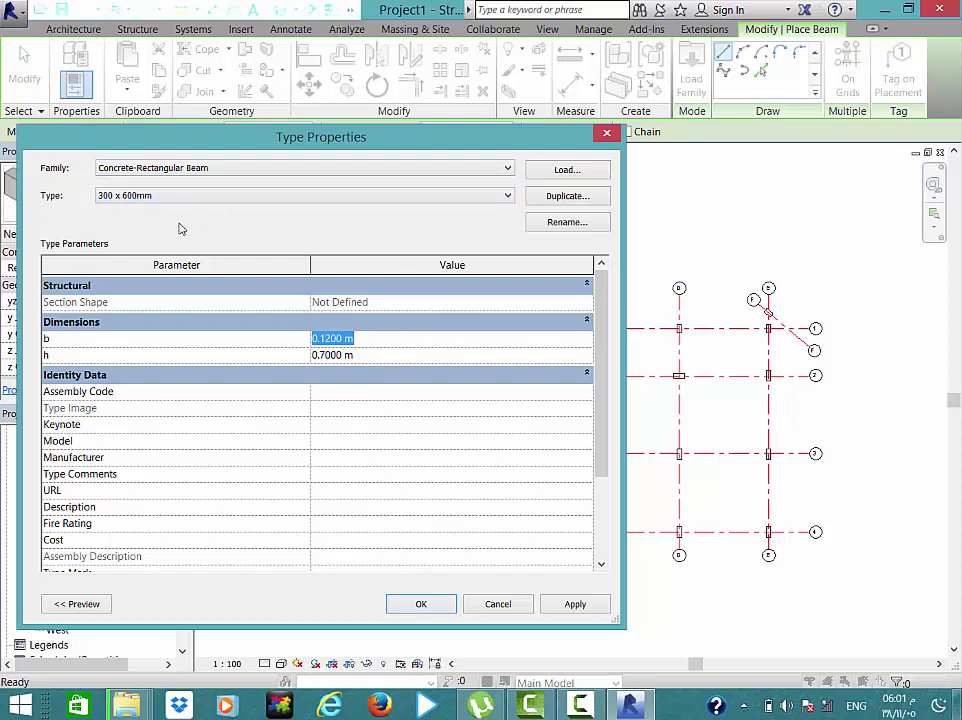
pyautogui.click(522, 606)
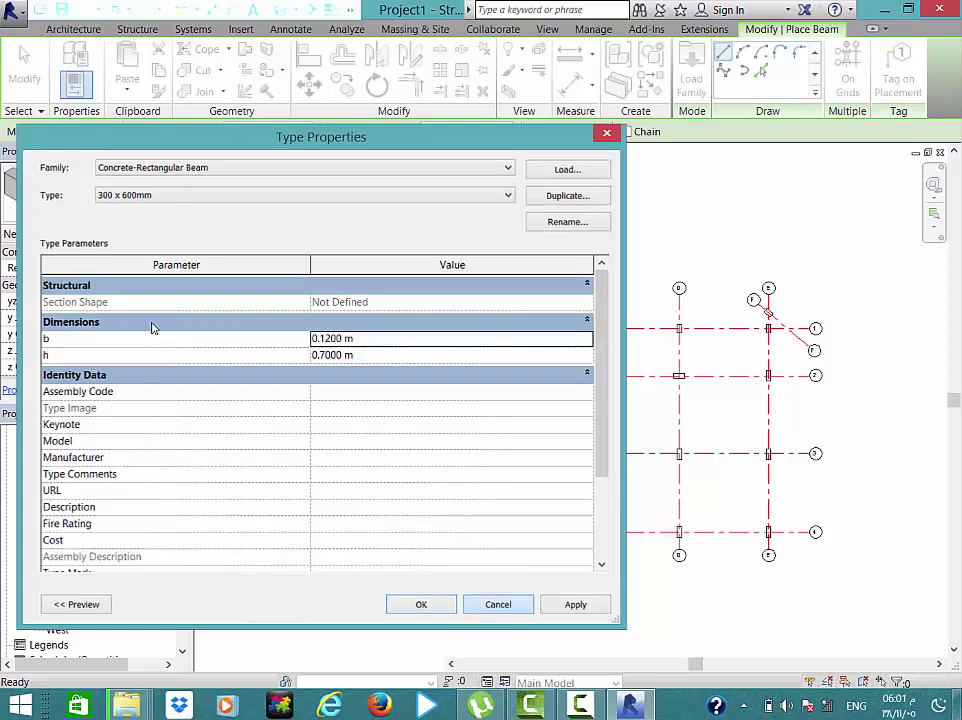
# - Duplicate the beam type as B1(12*70) with b 0.12 m and h 0.7 m
pyautogui.click(155, 232)
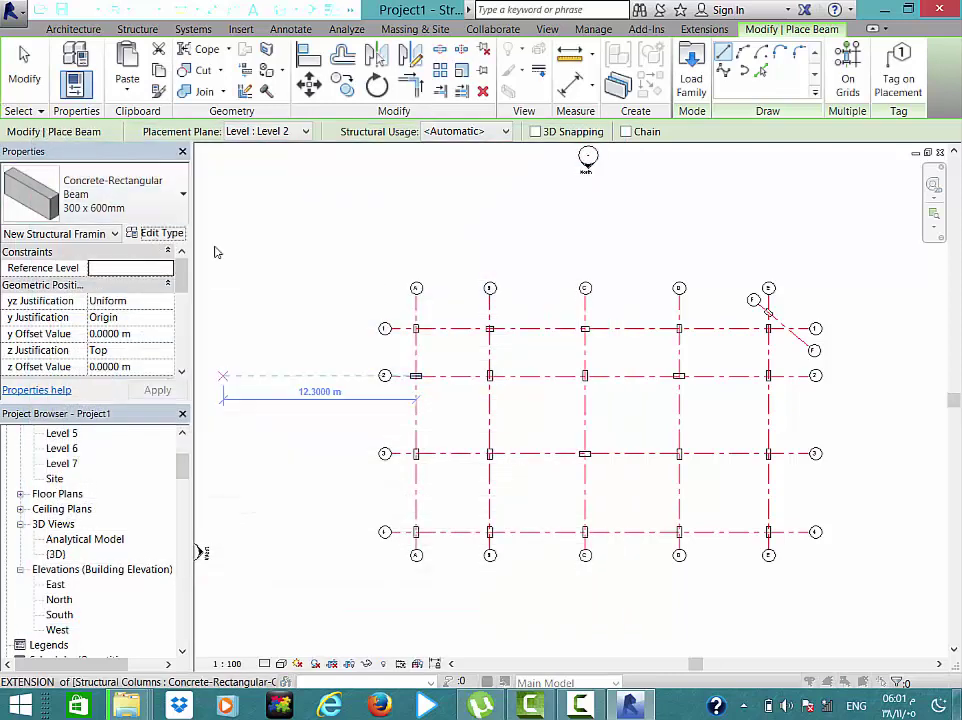
pyautogui.click(568, 196)
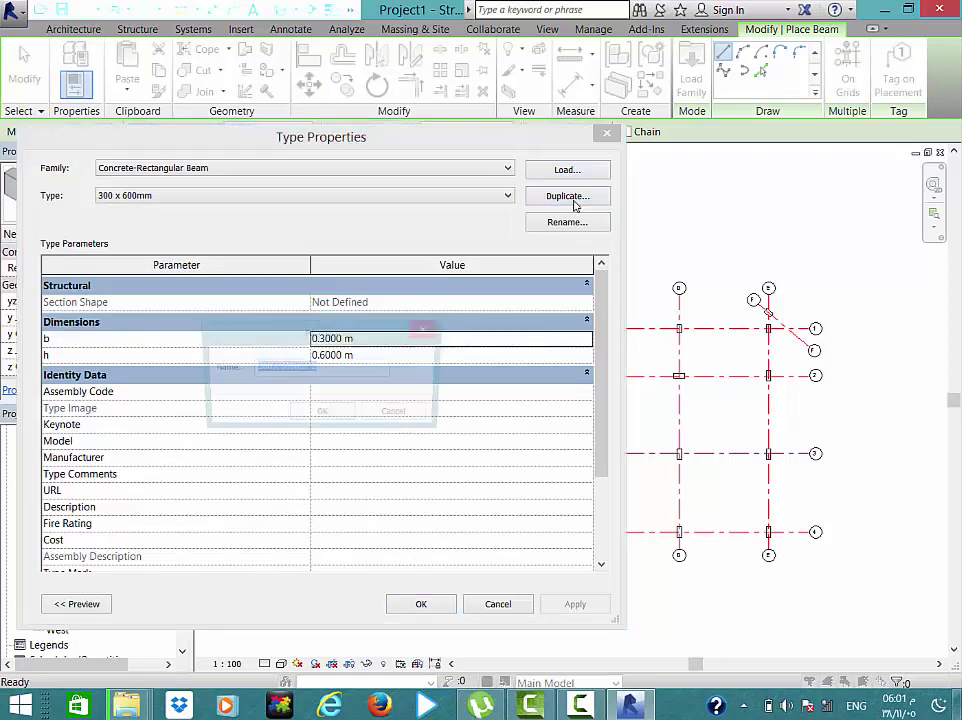
pyautogui.press('BackSpace')
pyautogui.press('BackSpace')
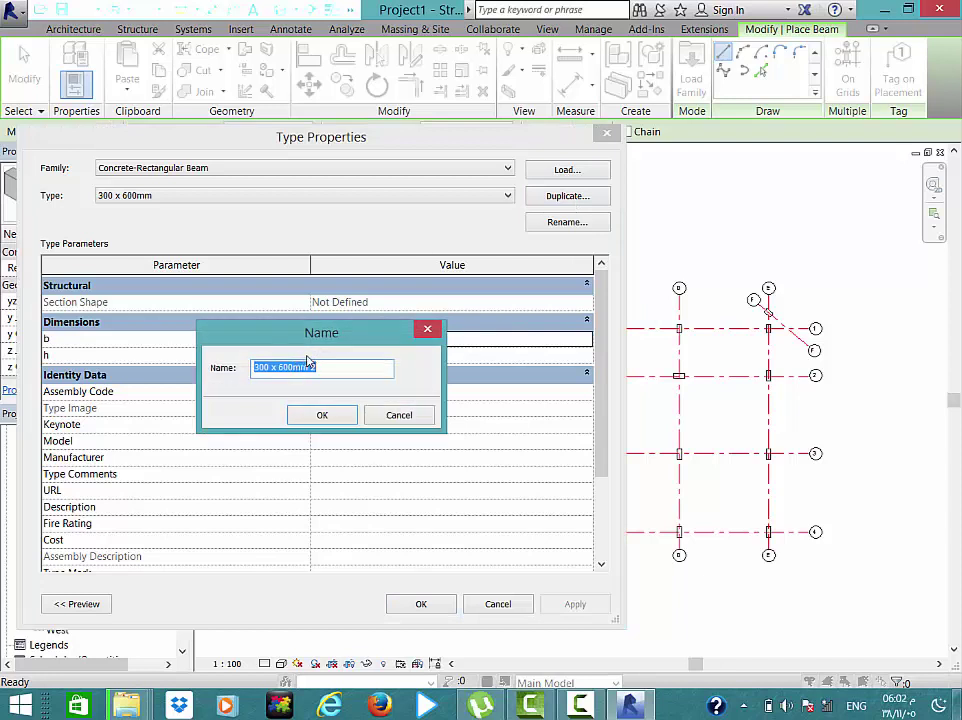
pyautogui.write('B1(12"*70')
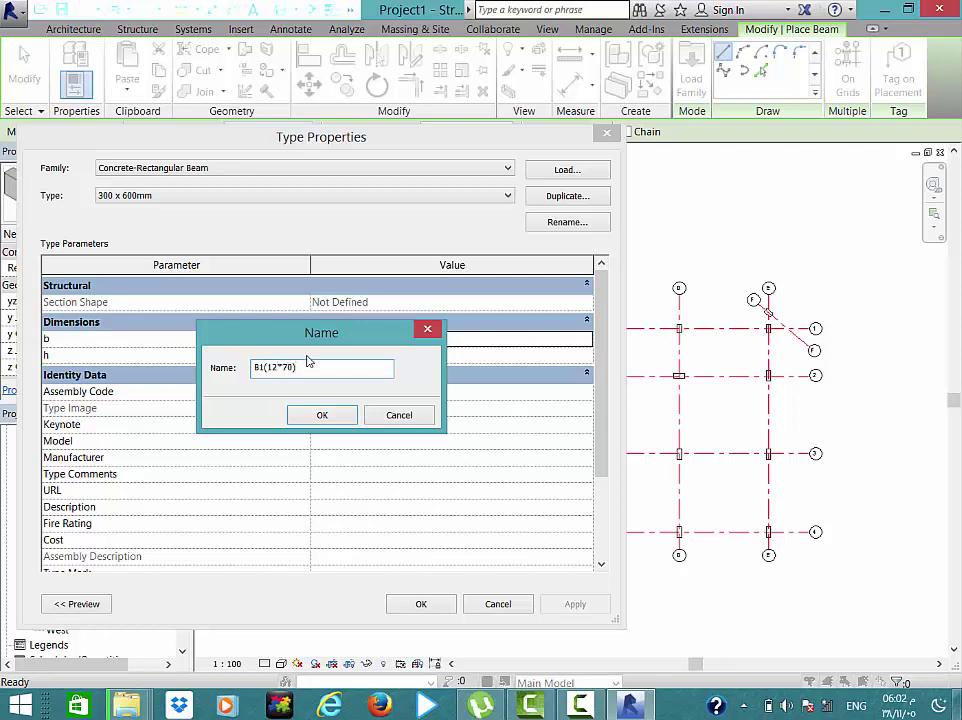
pyautogui.click(320, 416)
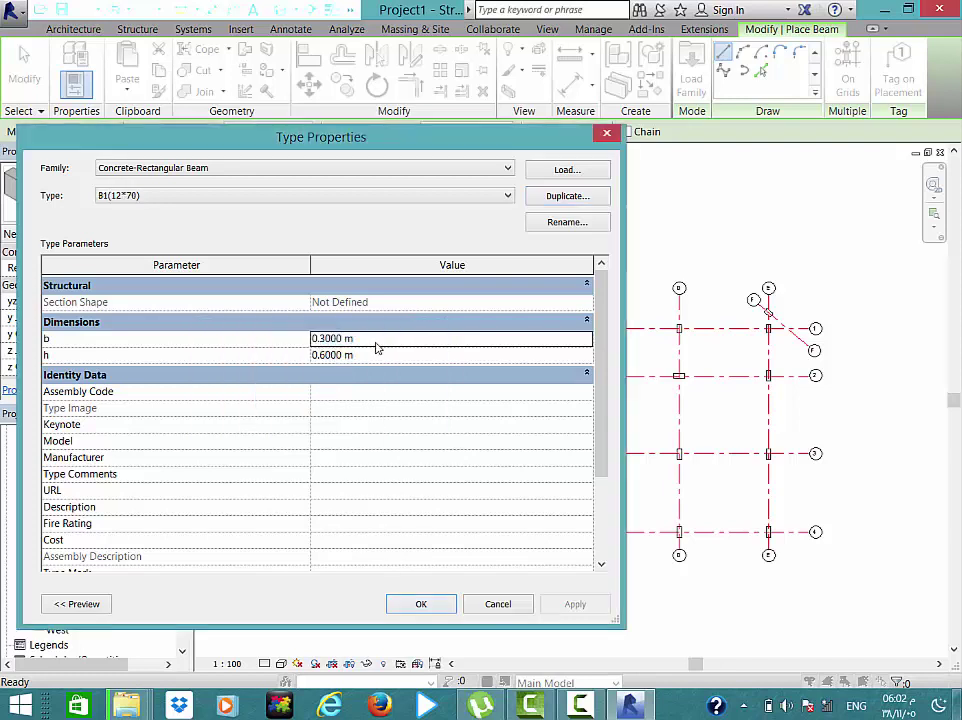
pyautogui.click(375, 341)
pyautogui.write('0.12')
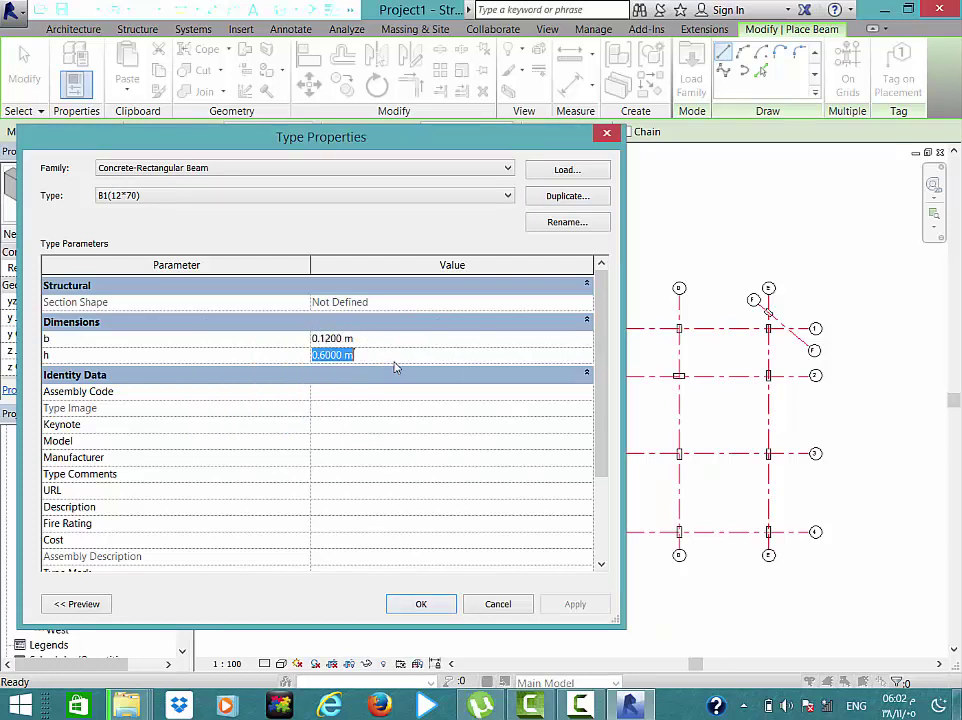
pyautogui.write('0.7')
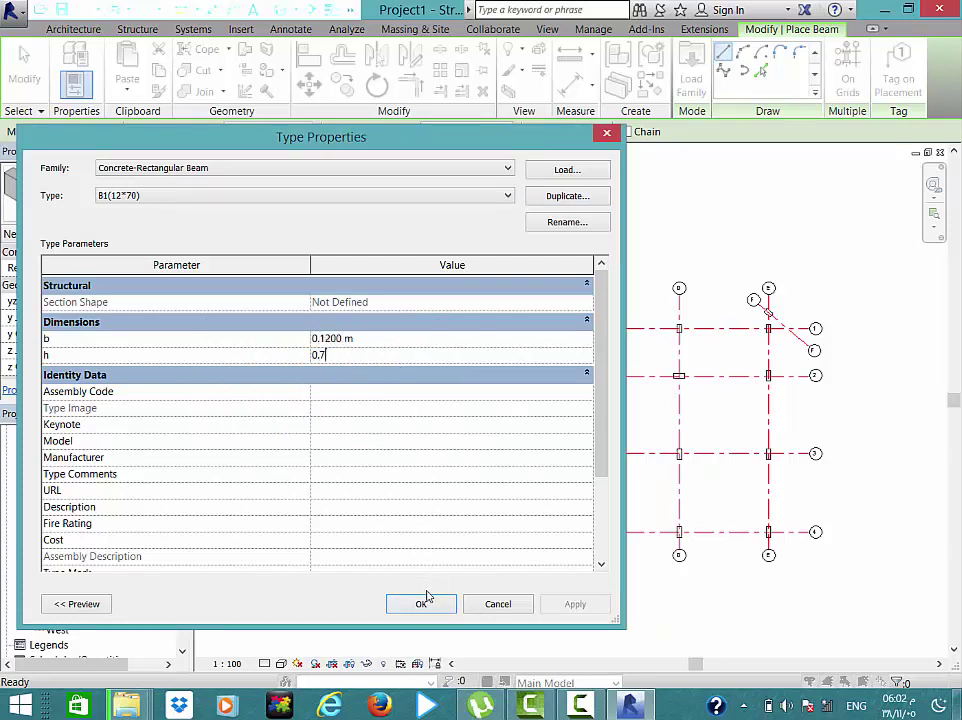
pyautogui.click(421, 604)
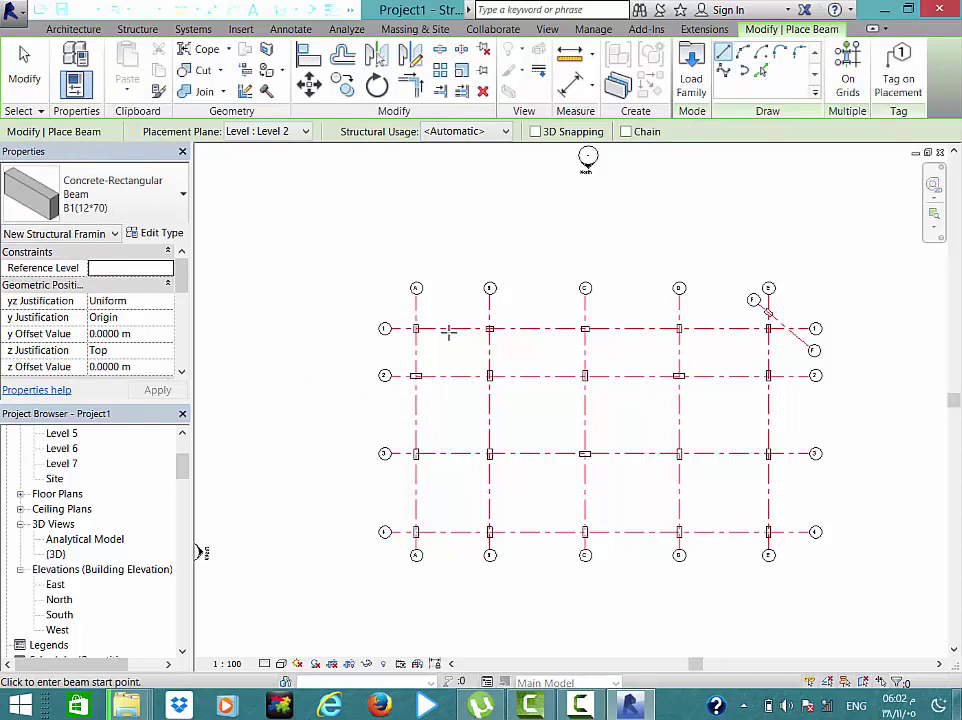
# - Draw a B1(12*70) beam along grid 1 from column A/1 to E/1
pyautogui.scroll(3, 410, 335)
pyautogui.scroll(3, 385, 312)
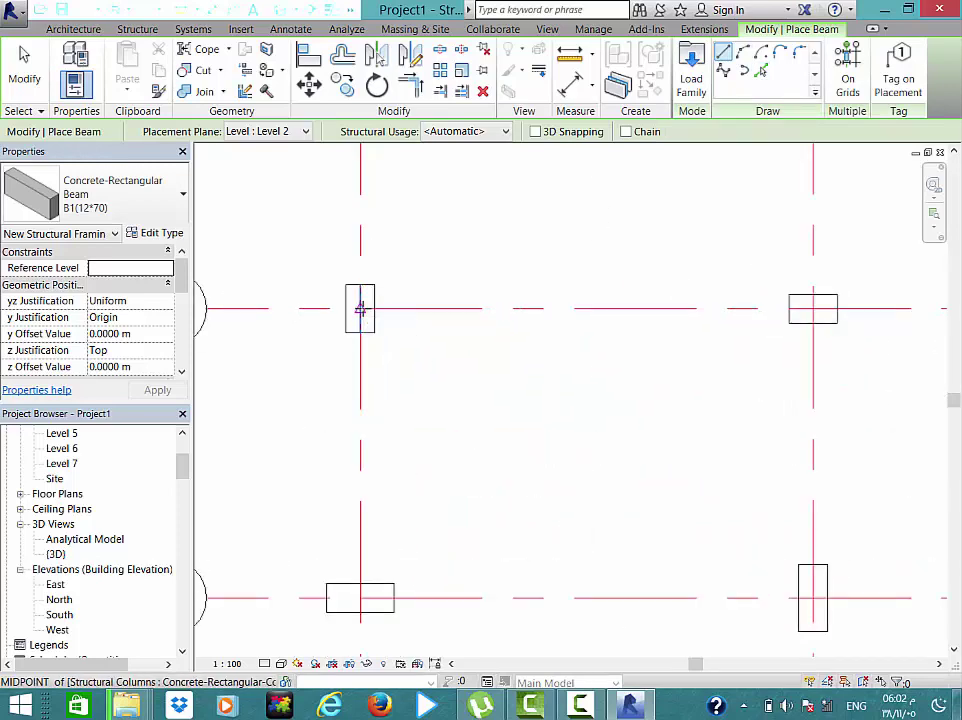
pyautogui.click(360, 308)
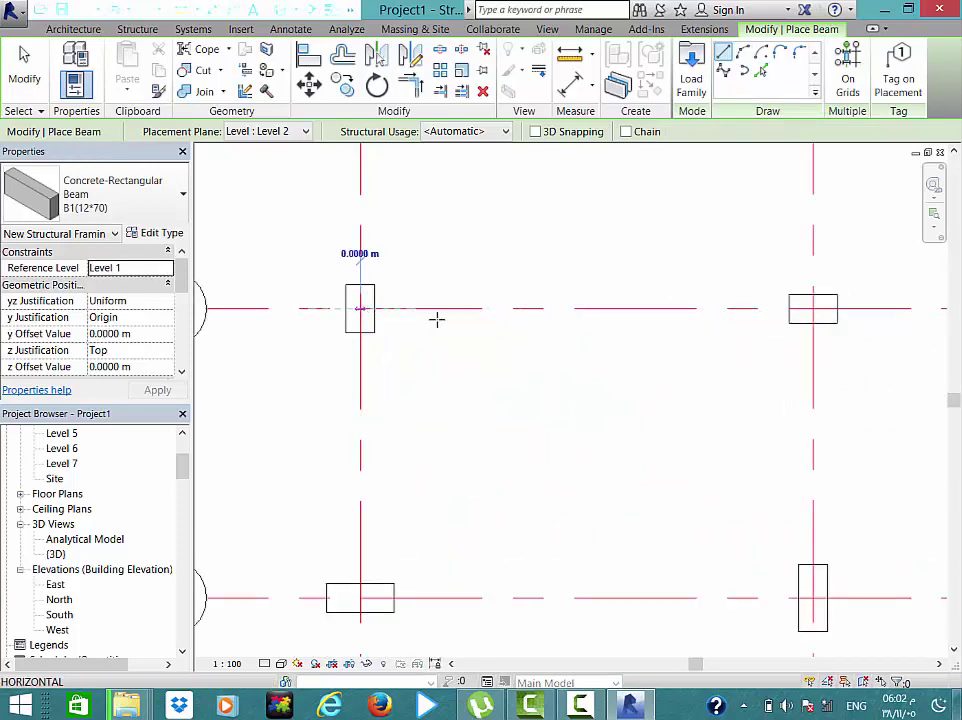
pyautogui.scroll(-3, 437, 318)
pyautogui.scroll(-1, 674, 320)
pyautogui.moveTo(663, 318); pyautogui.dragTo(326, 312, button='middle')
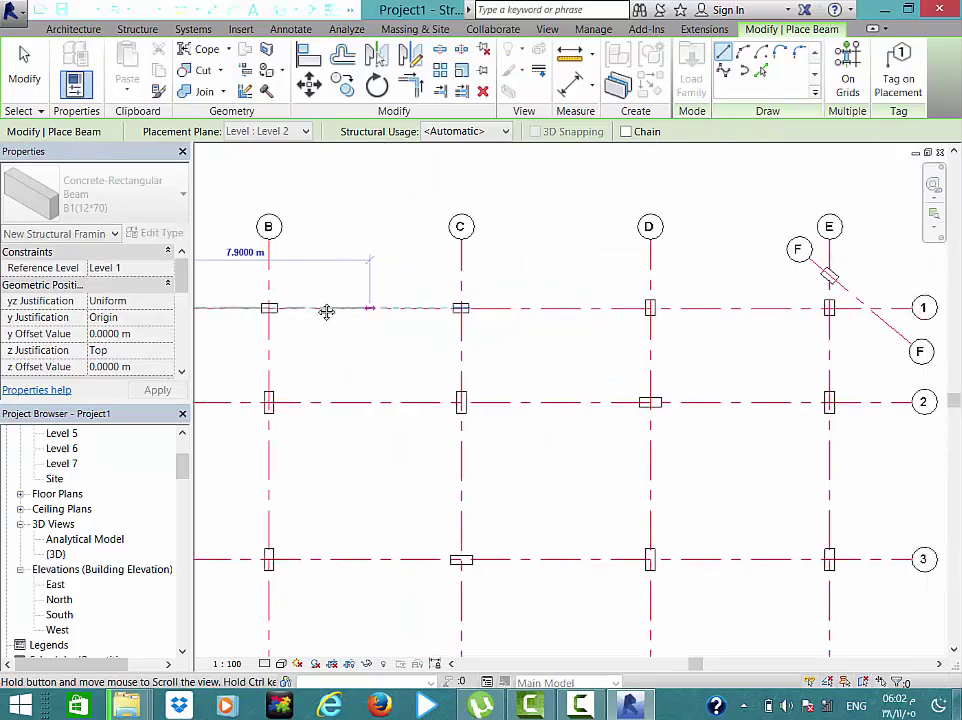
pyautogui.scroll(1, 777, 300)
pyautogui.scroll(4, 778, 292)
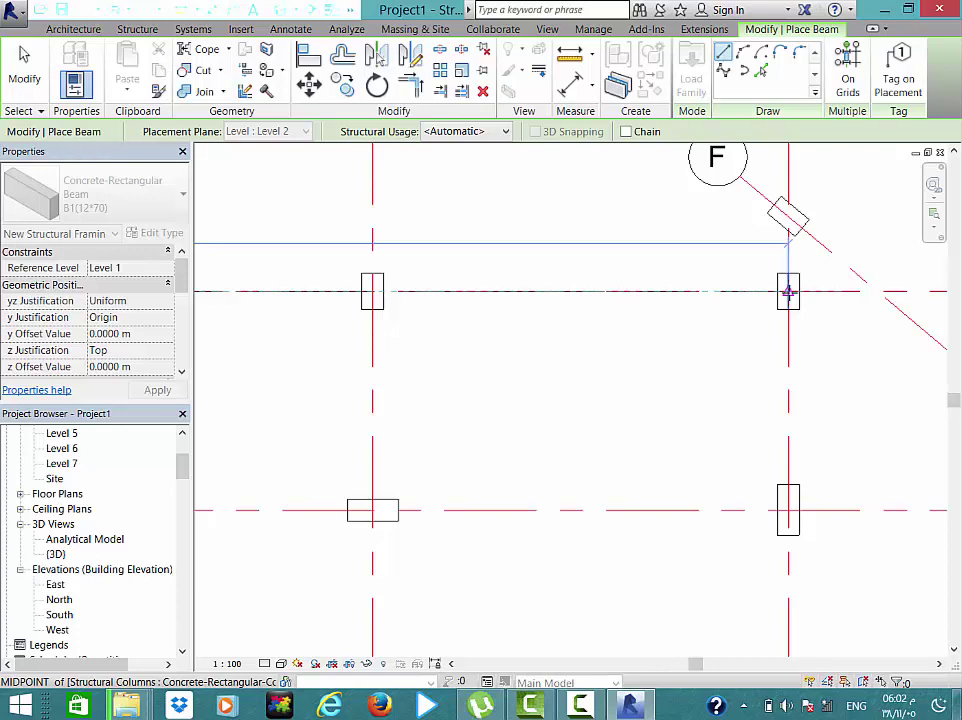
pyautogui.click(788, 291)
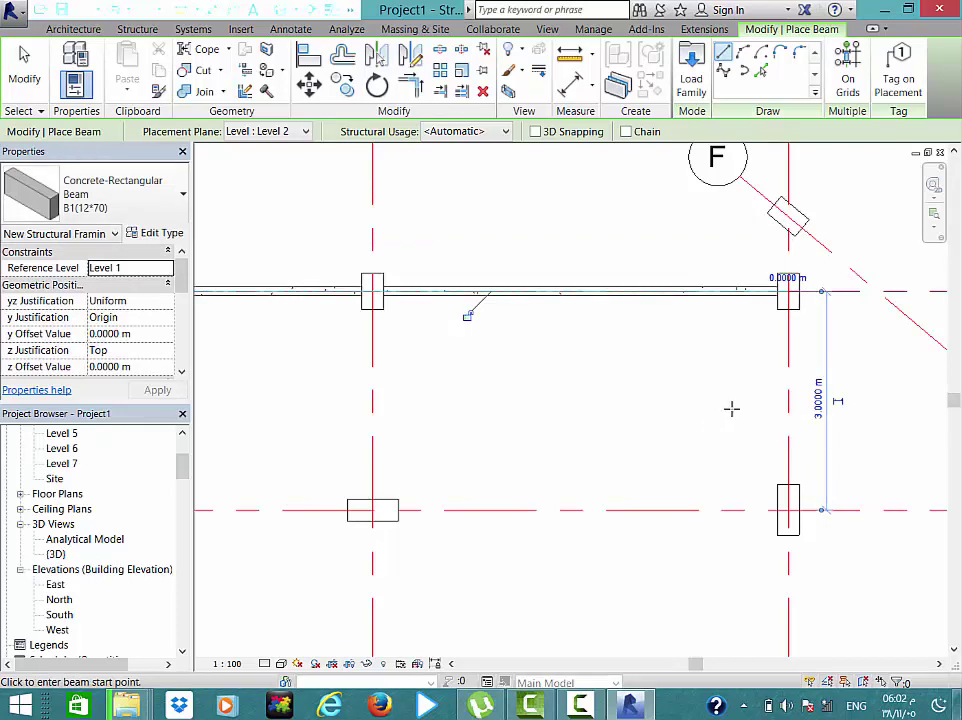
# - Draw a second beam down grid E from column E/1 to E/4
pyautogui.scroll(-3, 731, 405)
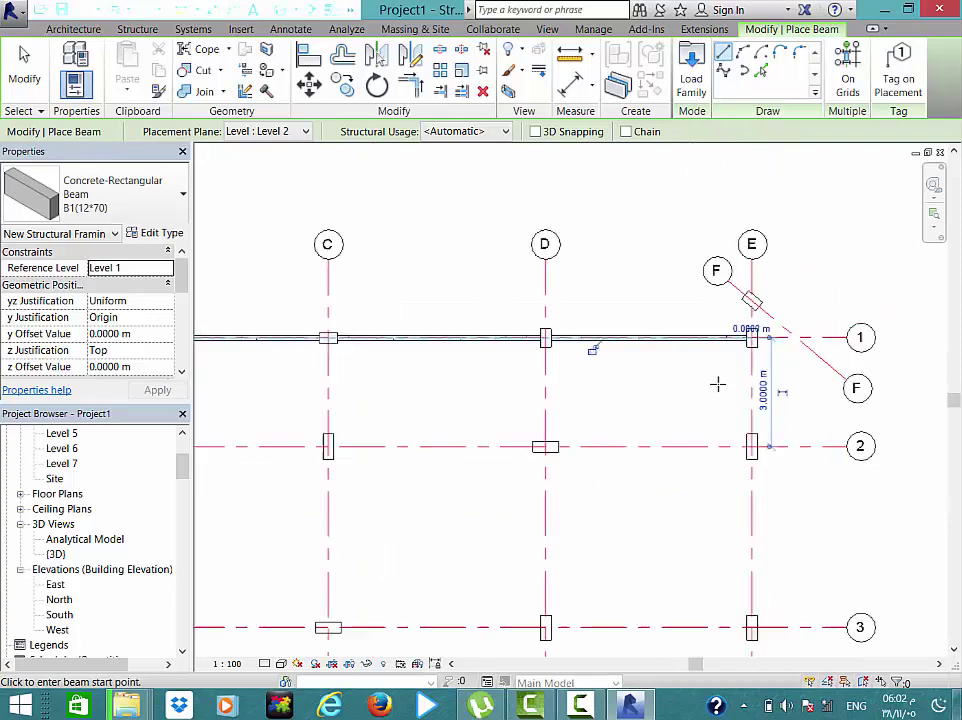
pyautogui.scroll(-3, 735, 400)
pyautogui.moveTo(735, 400); pyautogui.dragTo(703, 290, button='middle')
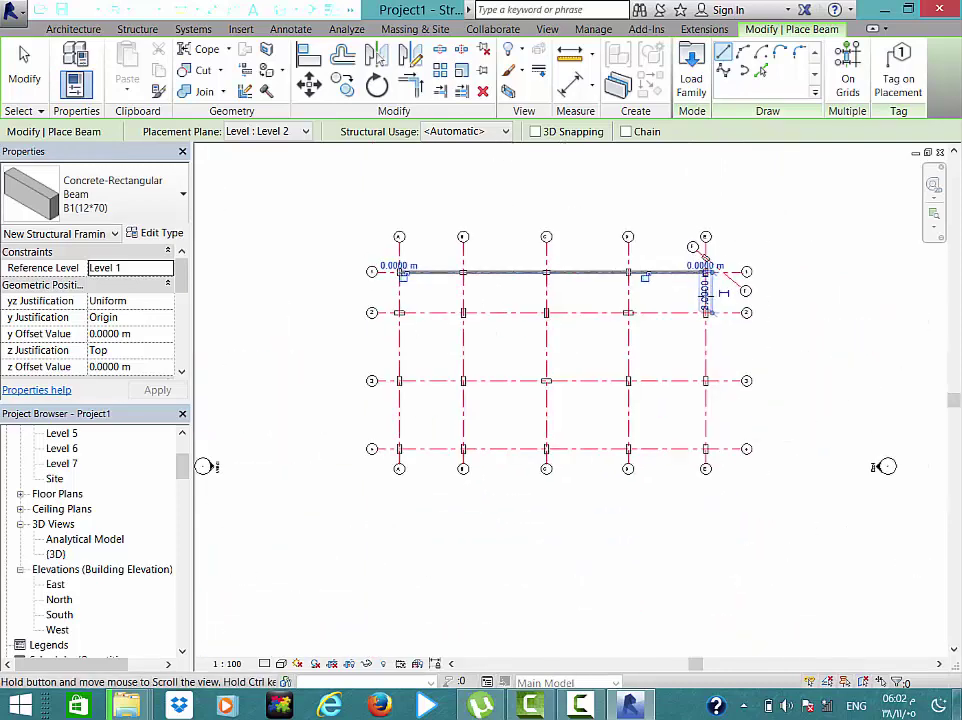
pyautogui.scroll(3, 703, 255)
pyautogui.scroll(3, 705, 256)
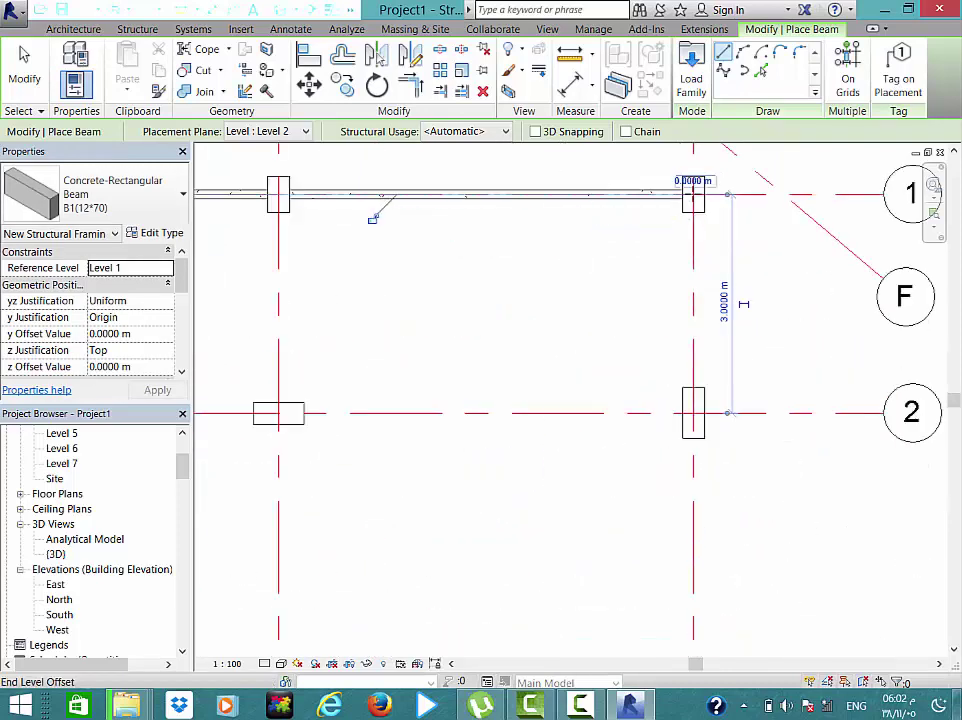
pyautogui.click(693, 193)
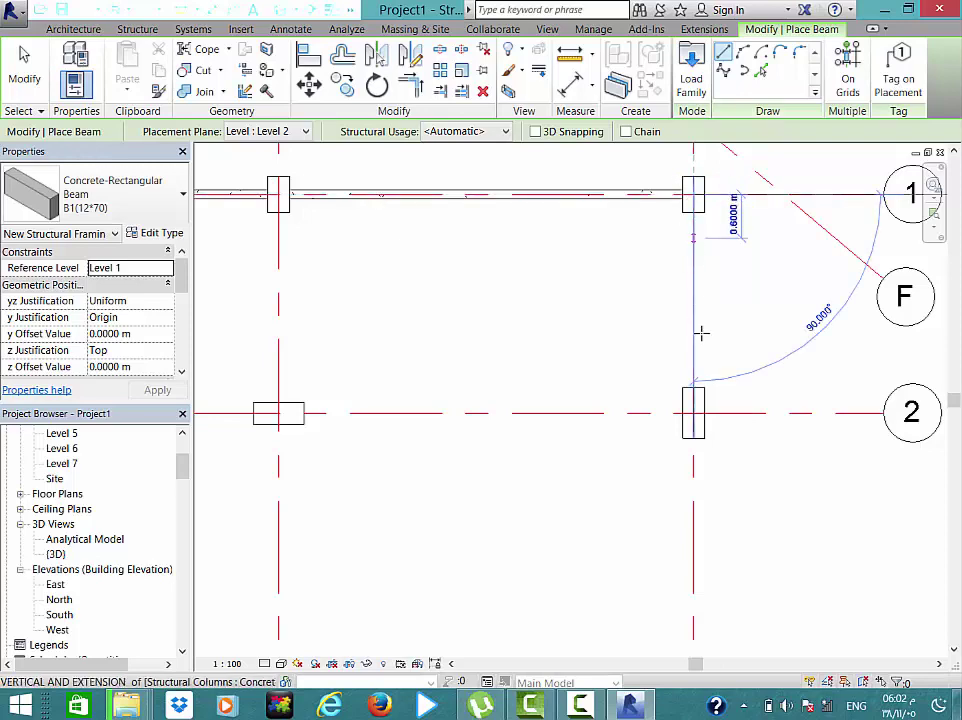
pyautogui.scroll(-1, 698, 322)
pyautogui.scroll(-2, 705, 366)
pyautogui.moveTo(691, 423); pyautogui.dragTo(666, 324, button='middle')
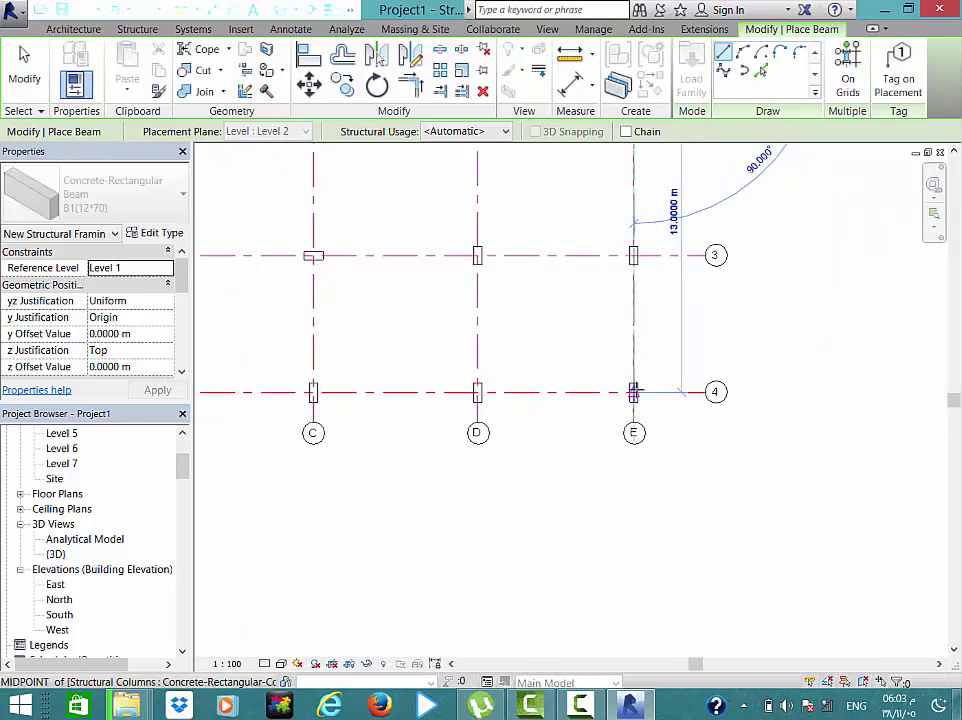
pyautogui.click(634, 392)
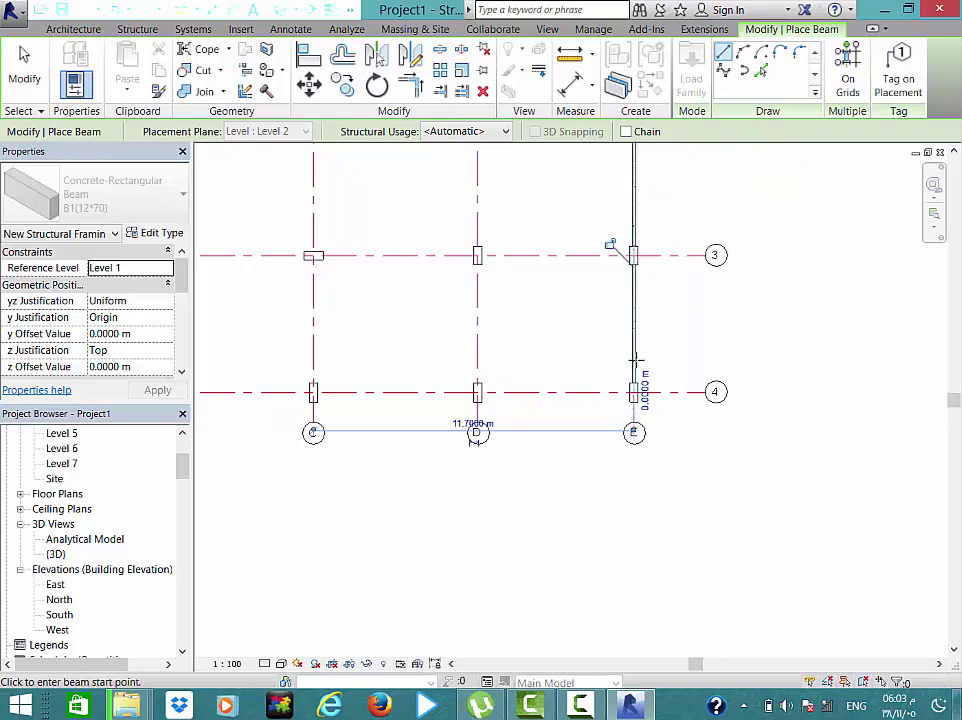
pyautogui.moveTo(630, 357); pyautogui.dragTo(856, 425, button='middle')
pyautogui.click(856, 425)
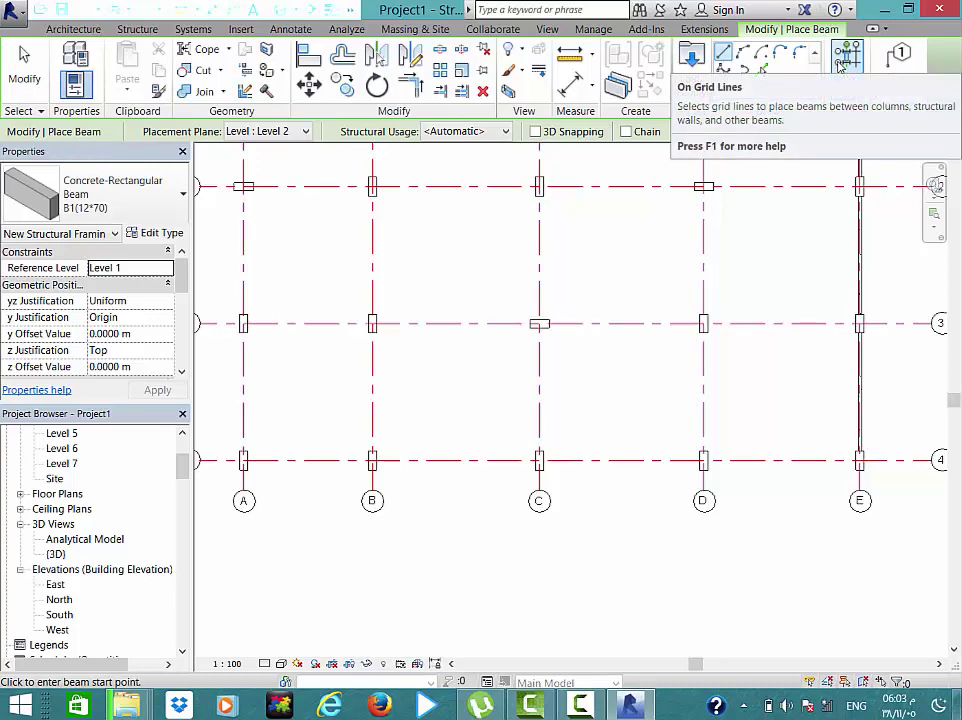
# - Place B1(12*70) beams on all remaining grid lines with On Grids, then exit beam placement
pyautogui.click(843, 62)
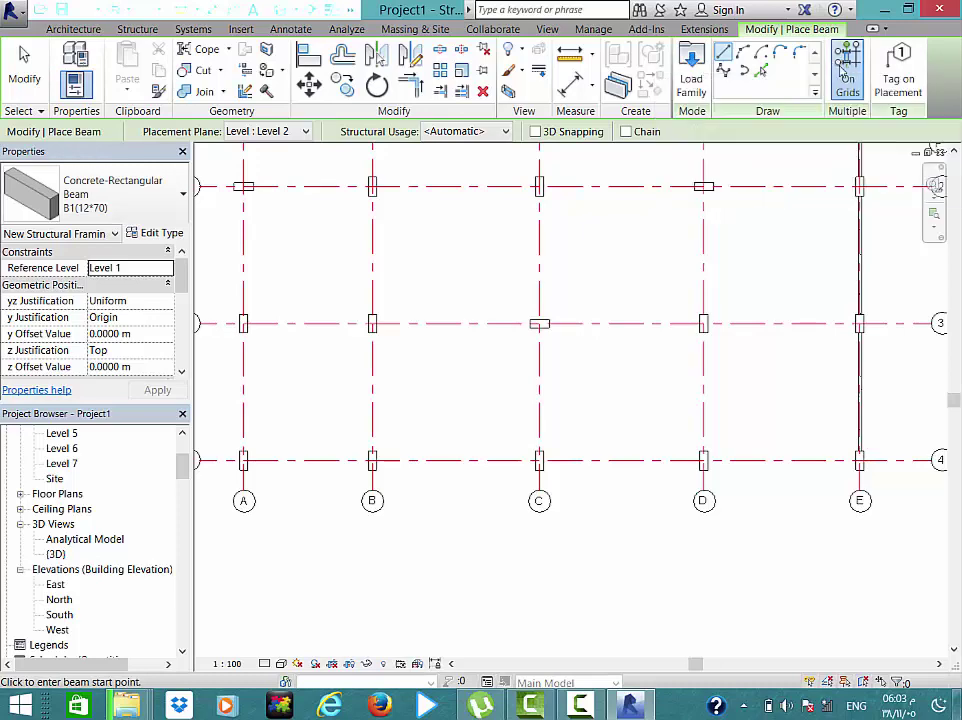
pyautogui.moveTo(745, 160)
pyautogui.mouseDown()
pyautogui.moveTo(238, 510)
pyautogui.moveTo(230, 494)
pyautogui.mouseUp()
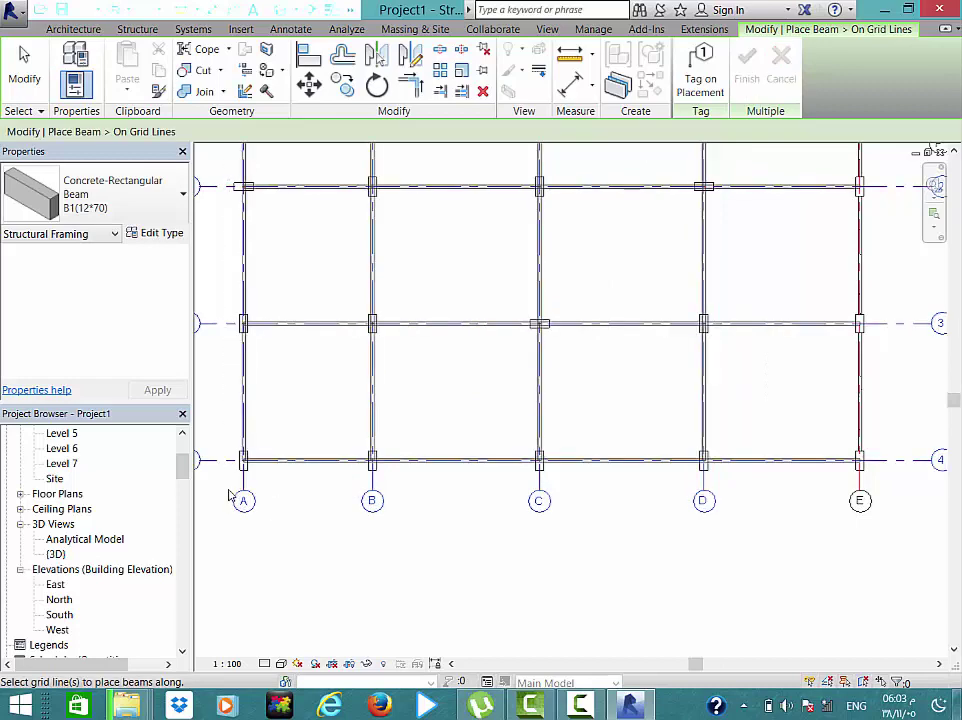
pyautogui.scroll(-1, 792, 283)
pyautogui.scroll(-3, 792, 281)
pyautogui.moveTo(718, 345); pyautogui.dragTo(648, 431, button='middle')
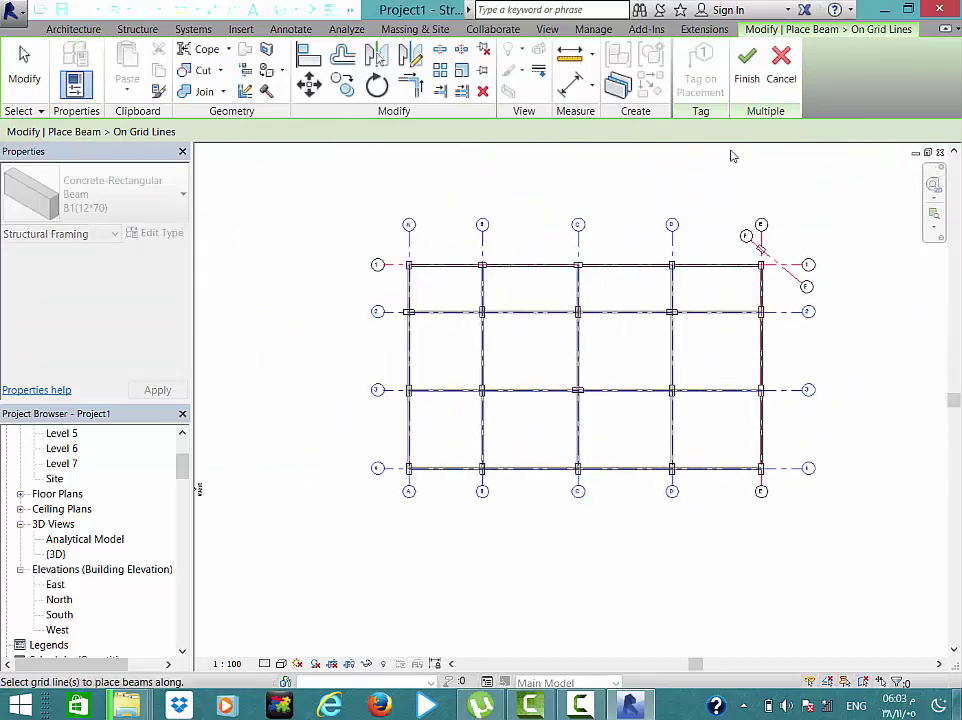
pyautogui.click(756, 82)
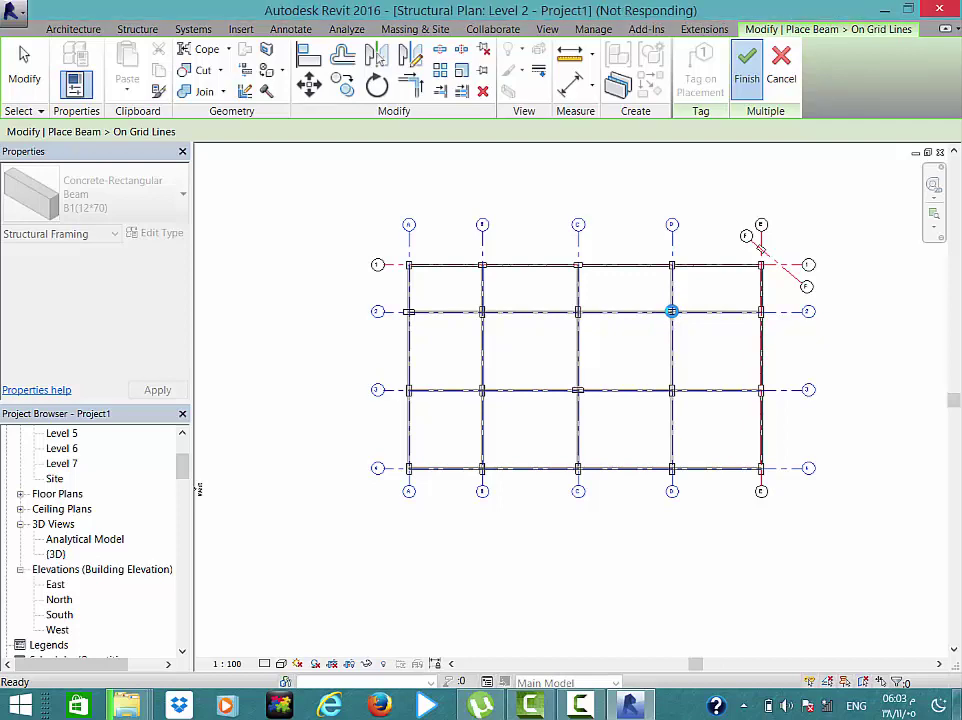
pyautogui.scroll(5, 672, 311)
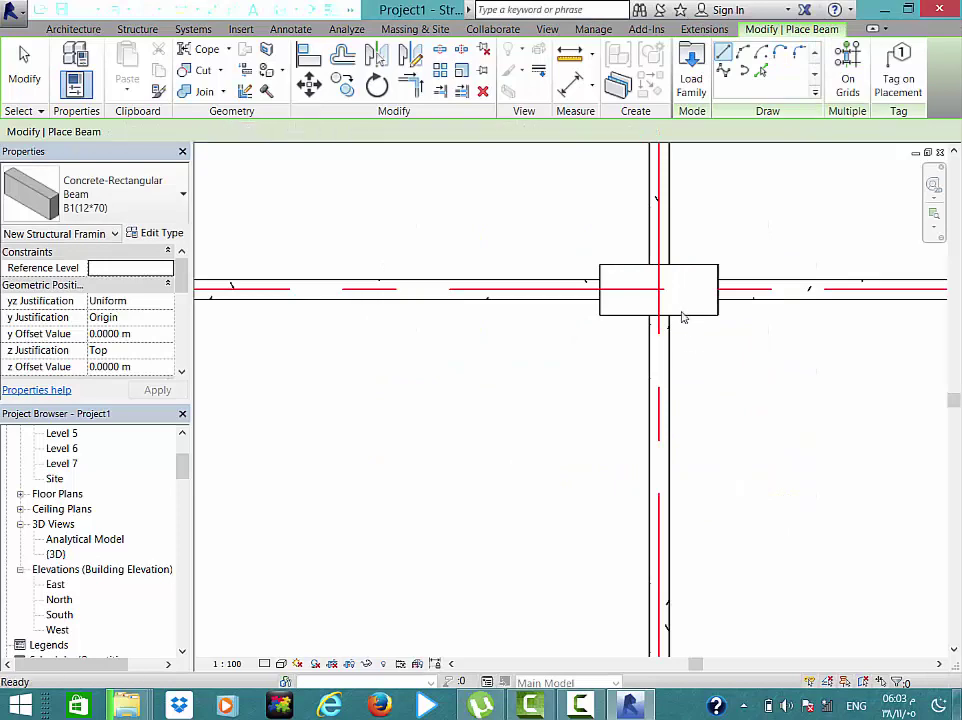
pyautogui.press('Escape')
pyautogui.scroll(-4, 683, 316)
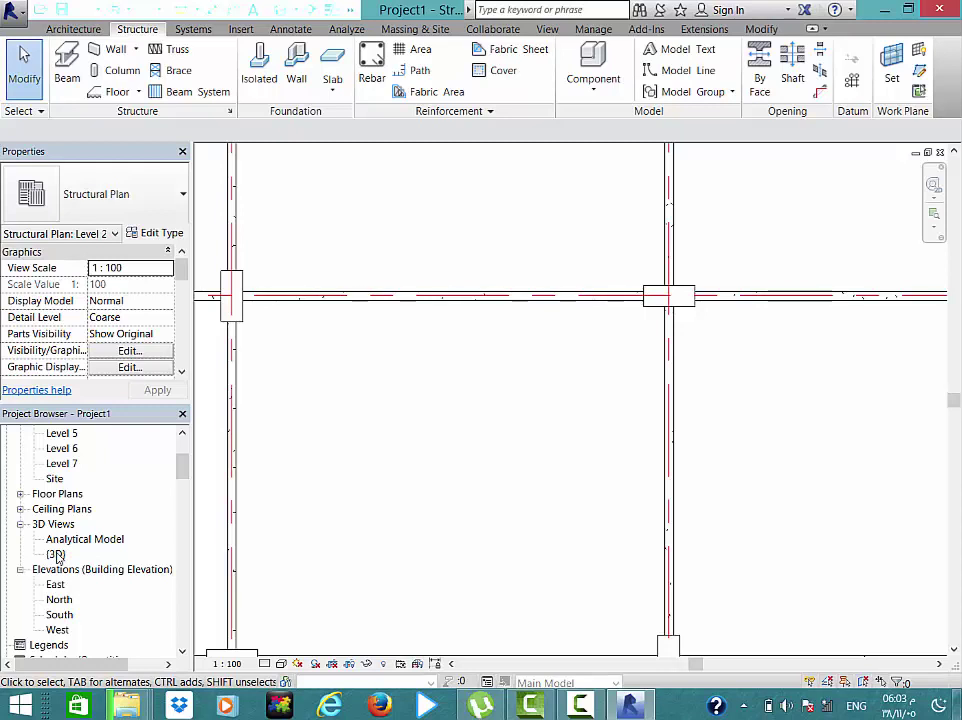
# - Inspect the frame in the default 3D and Analytical Model views, then return to Level 2
pyautogui.doubleClick(56, 554)
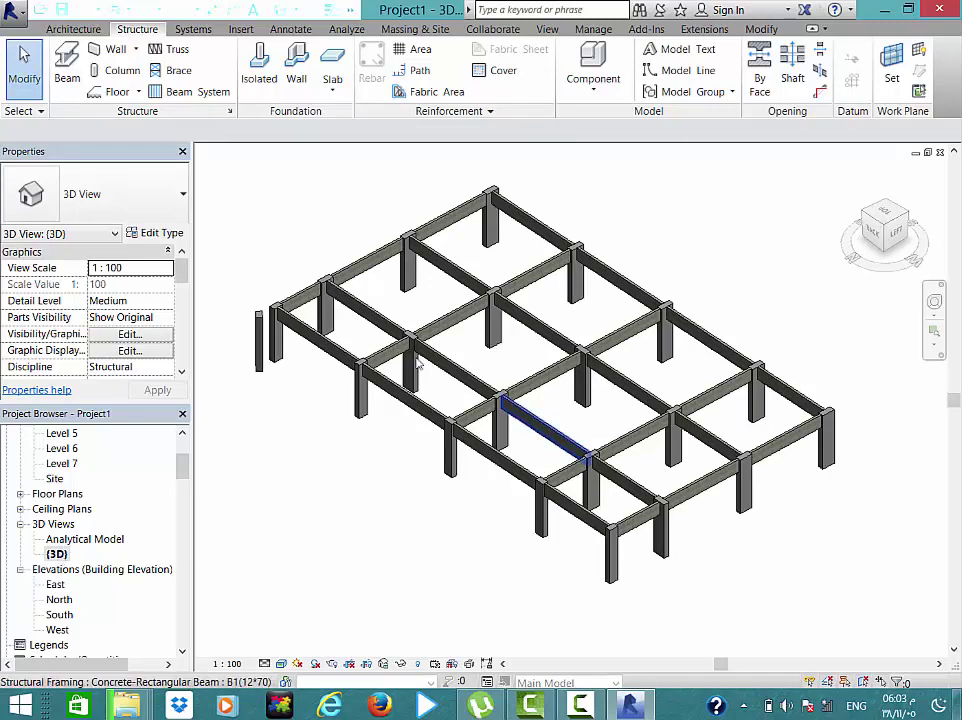
pyautogui.scroll(2, 460, 380)
pyautogui.scroll(3, 398, 352)
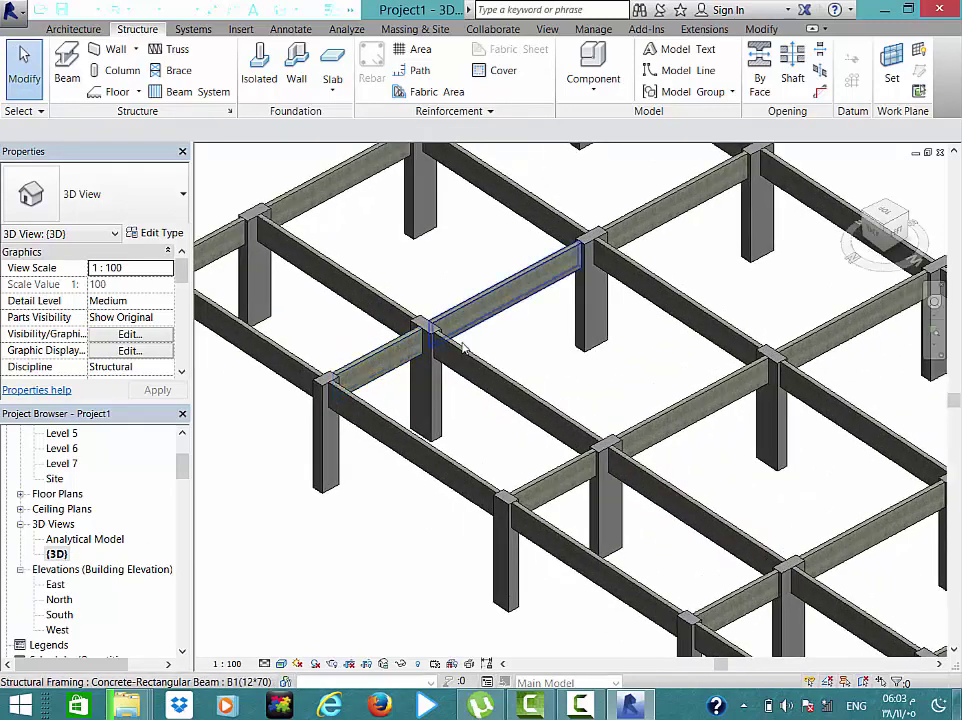
pyautogui.scroll(-1, 398, 352)
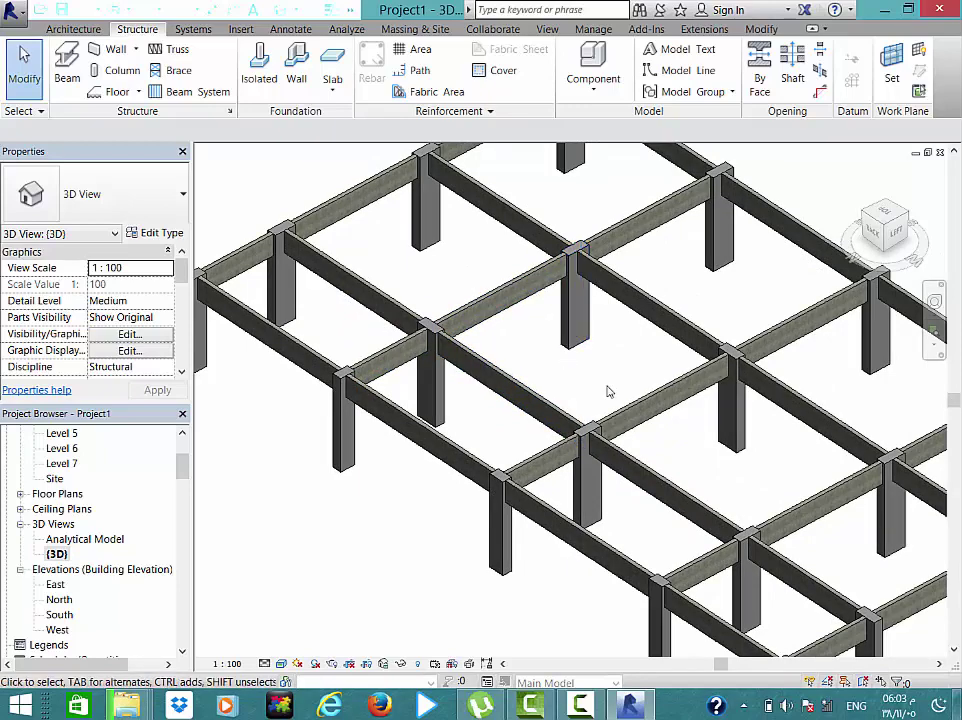
pyautogui.moveTo(610, 391)
pyautogui.keyDown('shift'); pyautogui.mouseDown(button='middle')
pyautogui.moveTo(550, 404)
pyautogui.moveTo(475, 361)
pyautogui.moveTo(427, 354)
pyautogui.mouseUp(button='middle'); pyautogui.keyUp('shift')
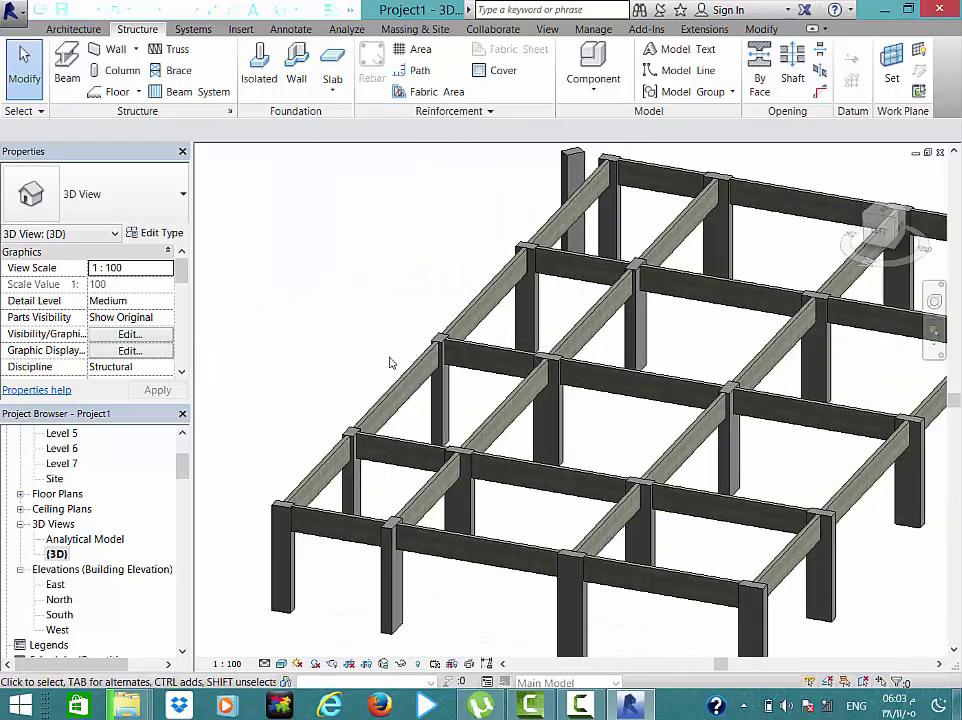
pyautogui.doubleClick(92, 540)
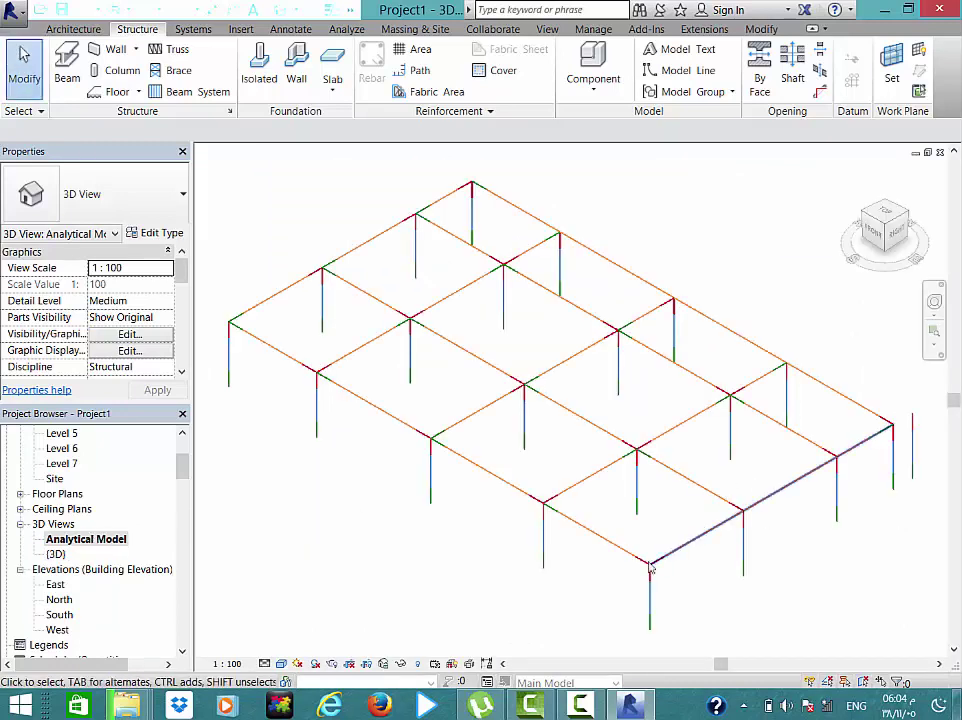
pyautogui.scroll(3, 113, 487)
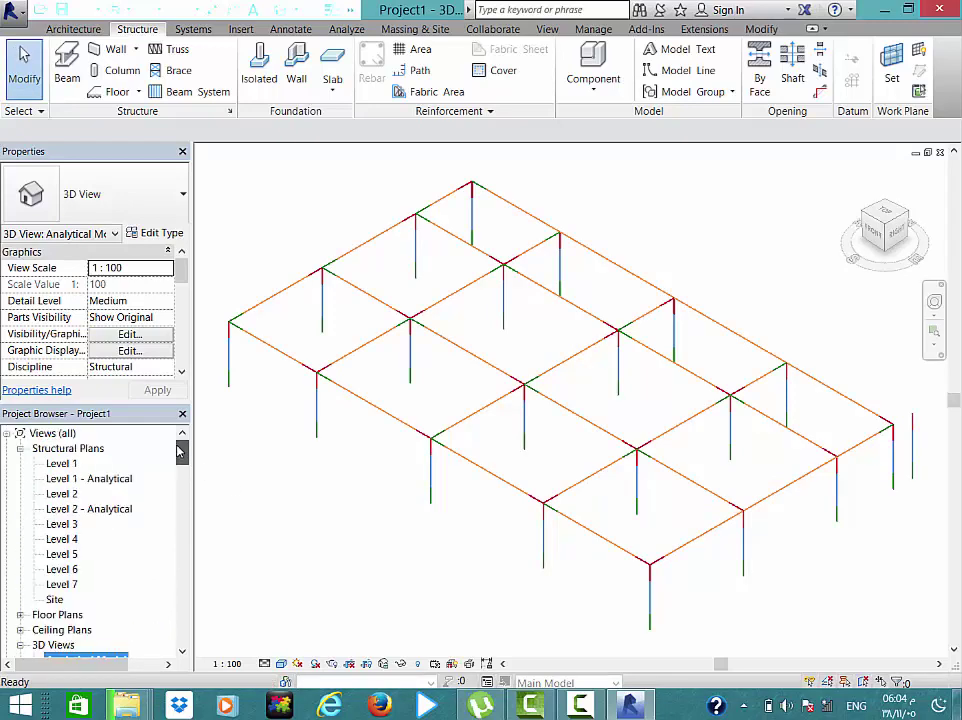
pyautogui.doubleClick(64, 496)
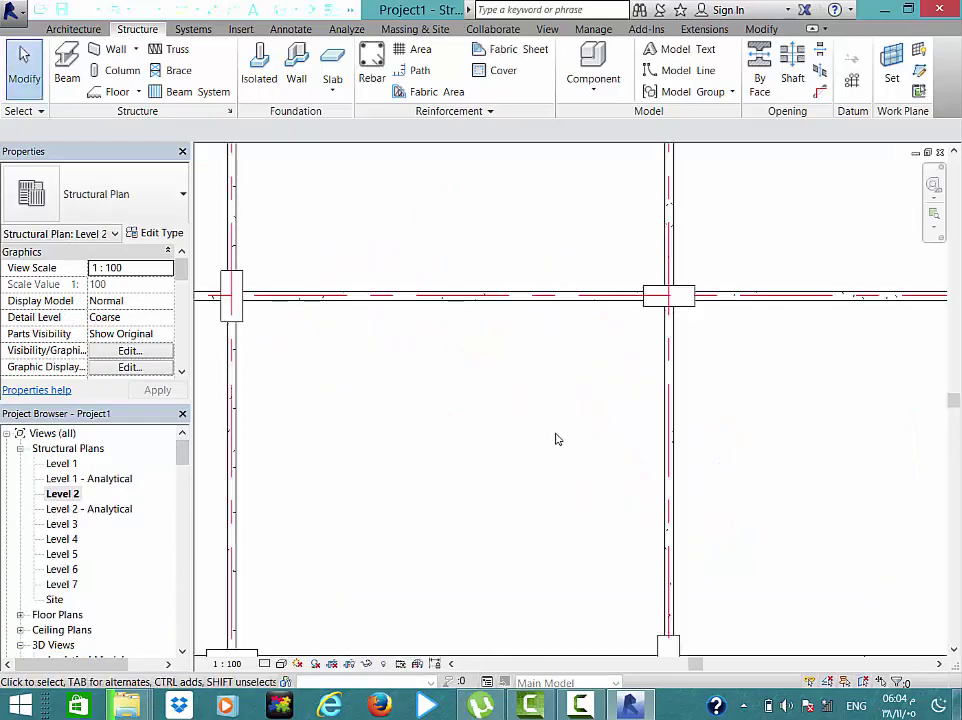
# - Delete the grid-3 beam between grids C and D on Level 2
pyautogui.scroll(-3, 557, 439)
pyautogui.scroll(-3, 554, 445)
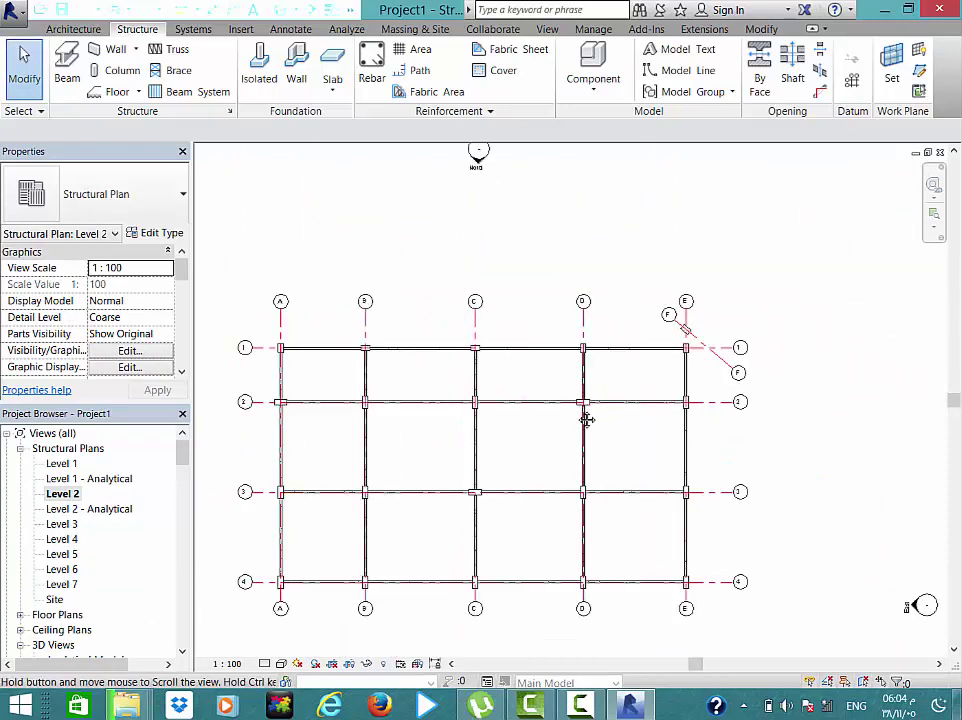
pyautogui.moveTo(586, 420); pyautogui.dragTo(573, 389, button='middle')
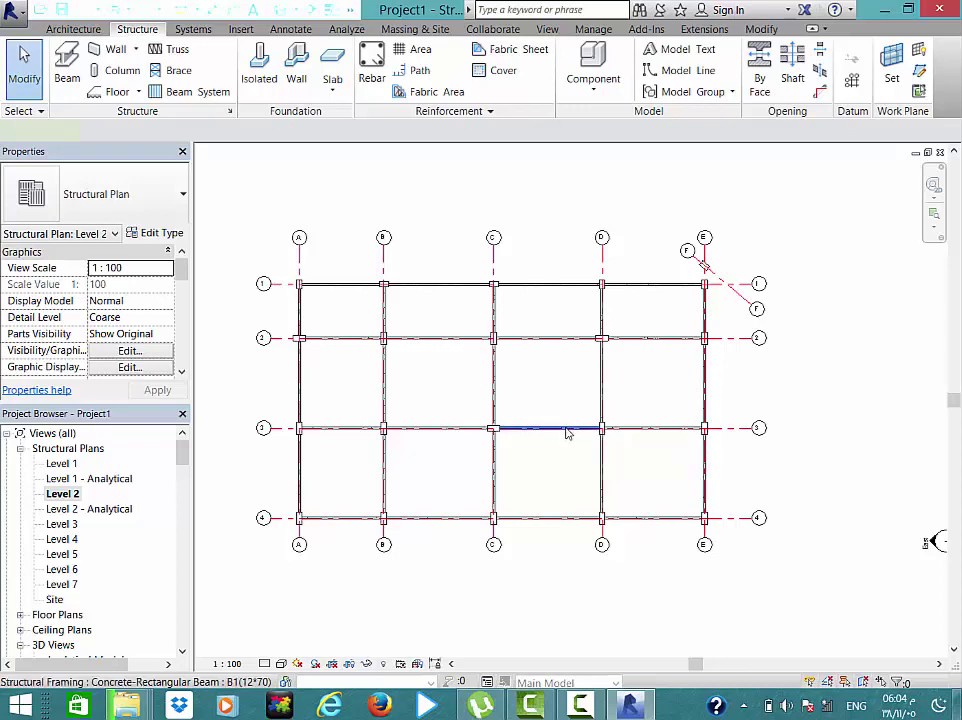
pyautogui.click(566, 430)
pyautogui.press('Delete')
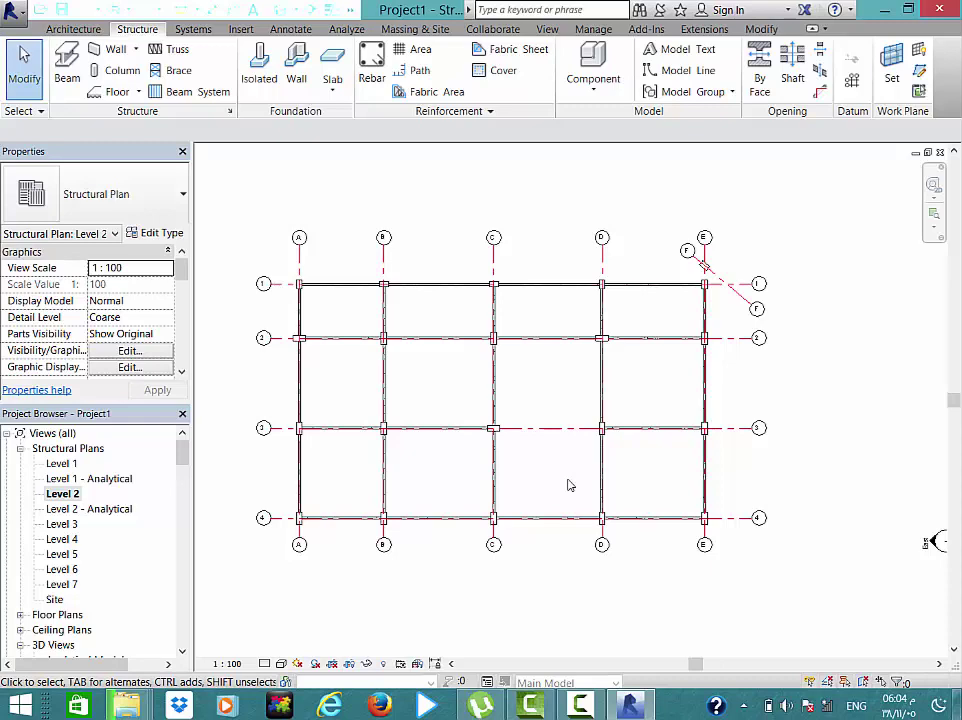
pyautogui.click(66, 70)
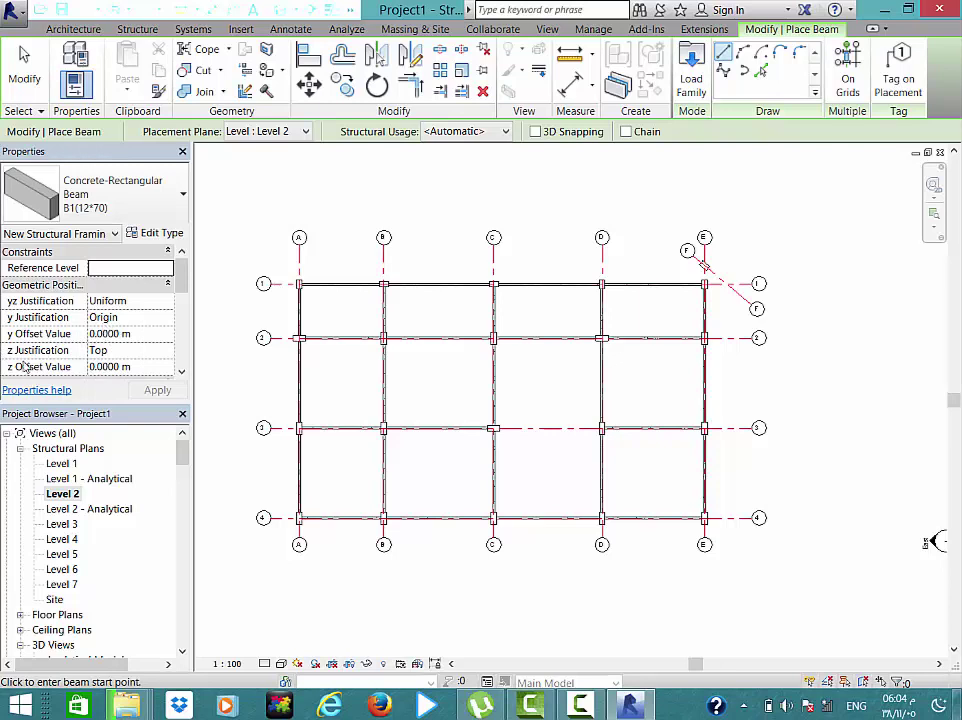
# - Draw a B1(12*70) beam on grid 3 from C to D with a -1 m z offset
pyautogui.click(141, 372)
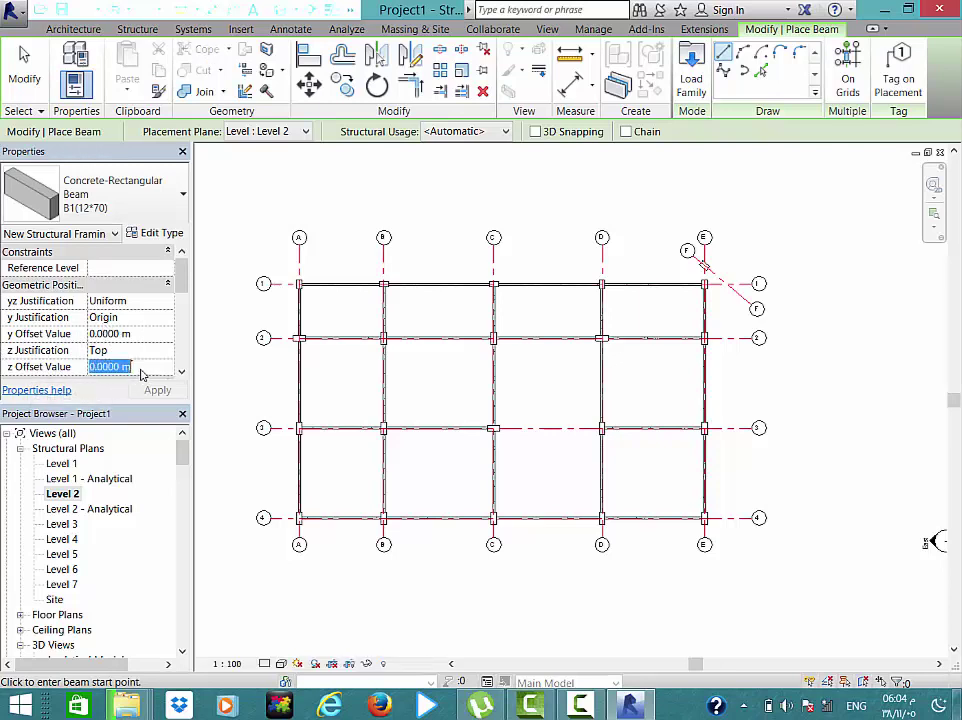
pyautogui.write('-1')
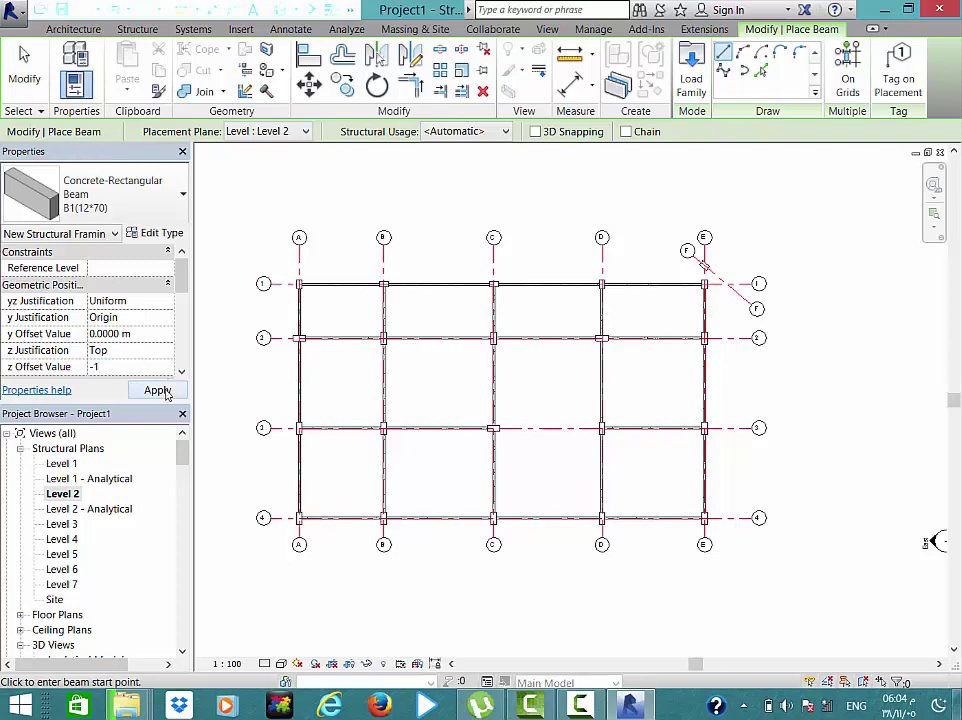
pyautogui.click(166, 392)
pyautogui.press('Escape')
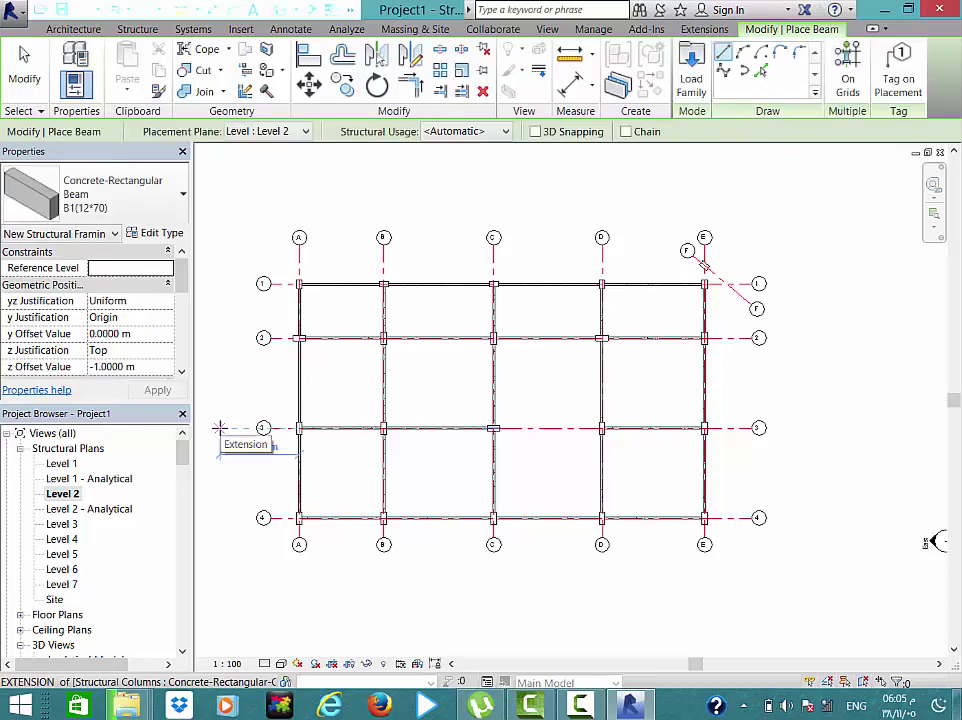
pyautogui.scroll(3, 497, 432)
pyautogui.click(508, 428)
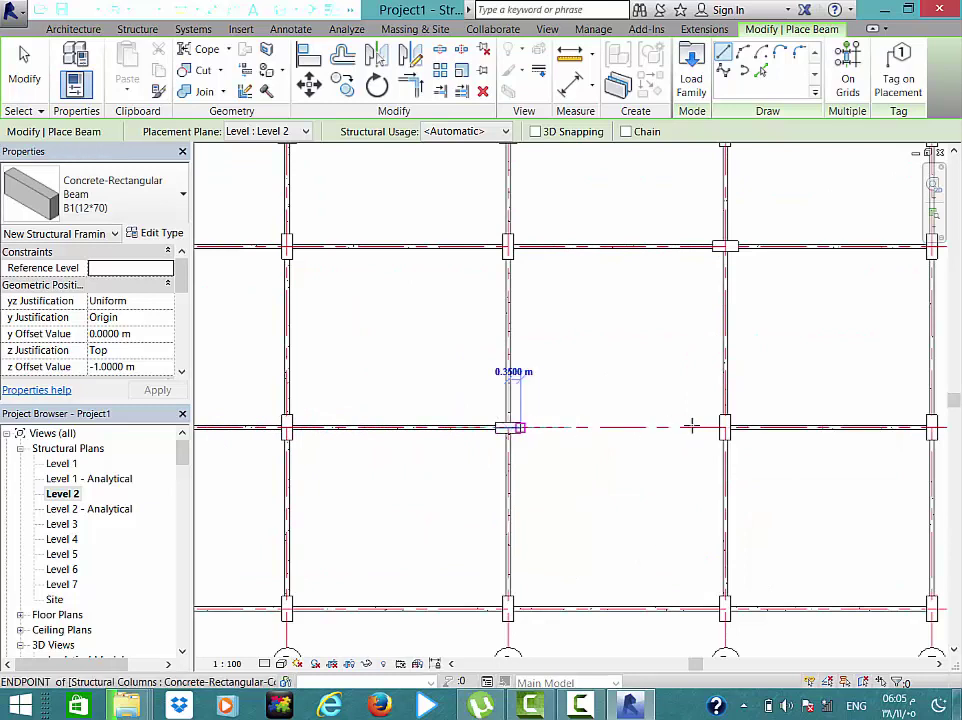
pyautogui.click(724, 427)
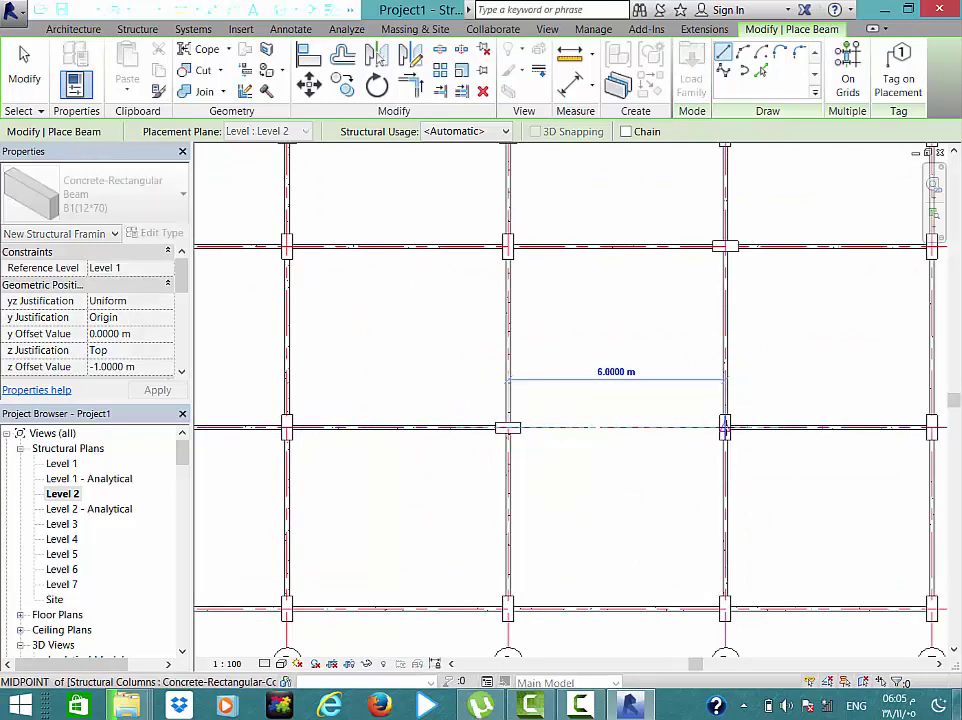
pyautogui.click(724, 427)
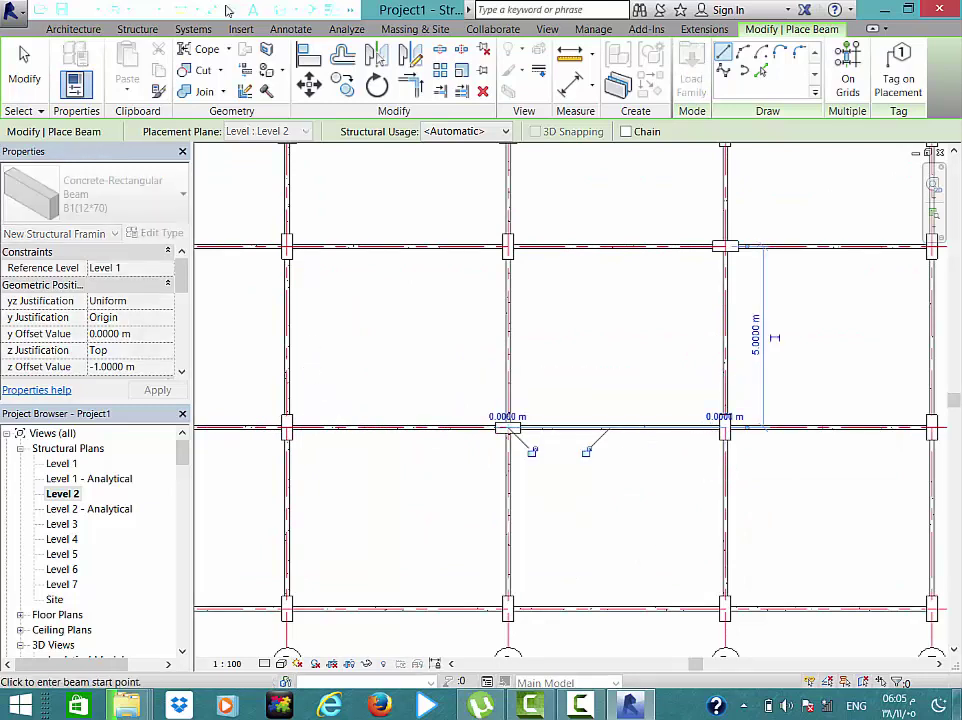
pyautogui.click(282, 12)
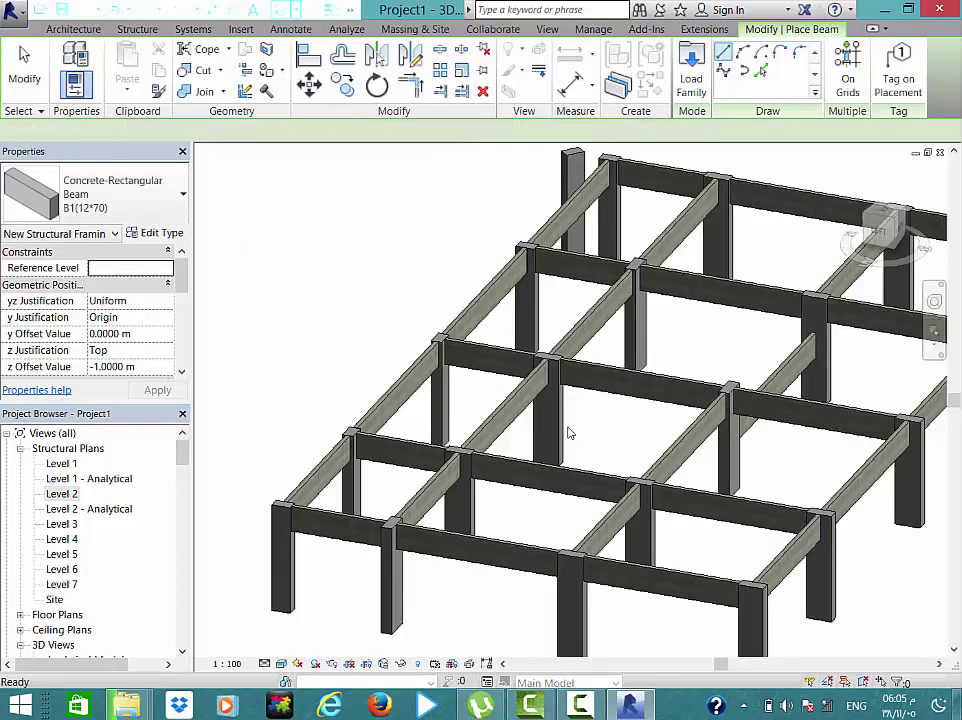
# - Select the lowered grid-3 C–D beam in the 3D view
pyautogui.moveTo(606, 408)
pyautogui.mouseDown(button='middle')
pyautogui.moveTo(521, 411)
pyautogui.moveTo(490, 396)
pyautogui.mouseUp(button='middle')
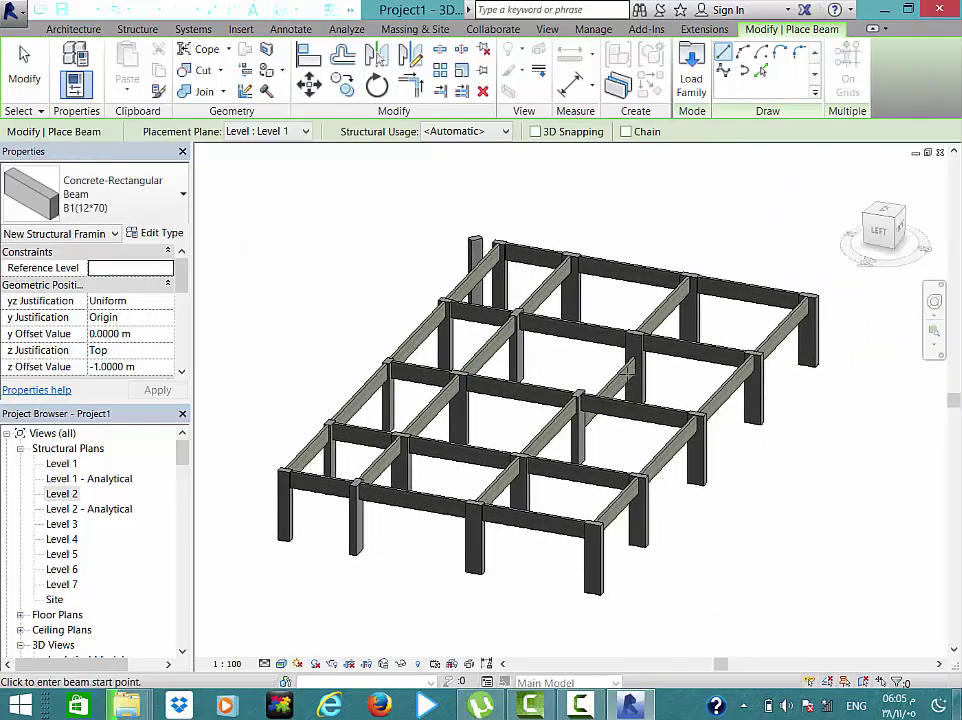
pyautogui.scroll(3, 628, 370)
pyautogui.scroll(2, 628, 366)
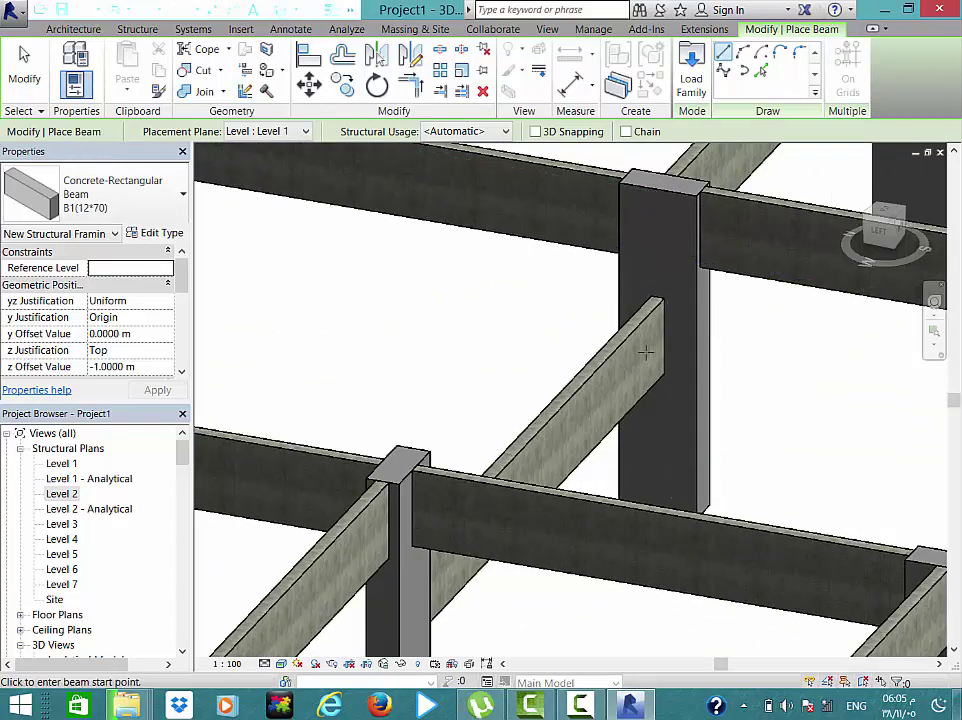
pyautogui.press('Escape')
pyautogui.press('Escape')
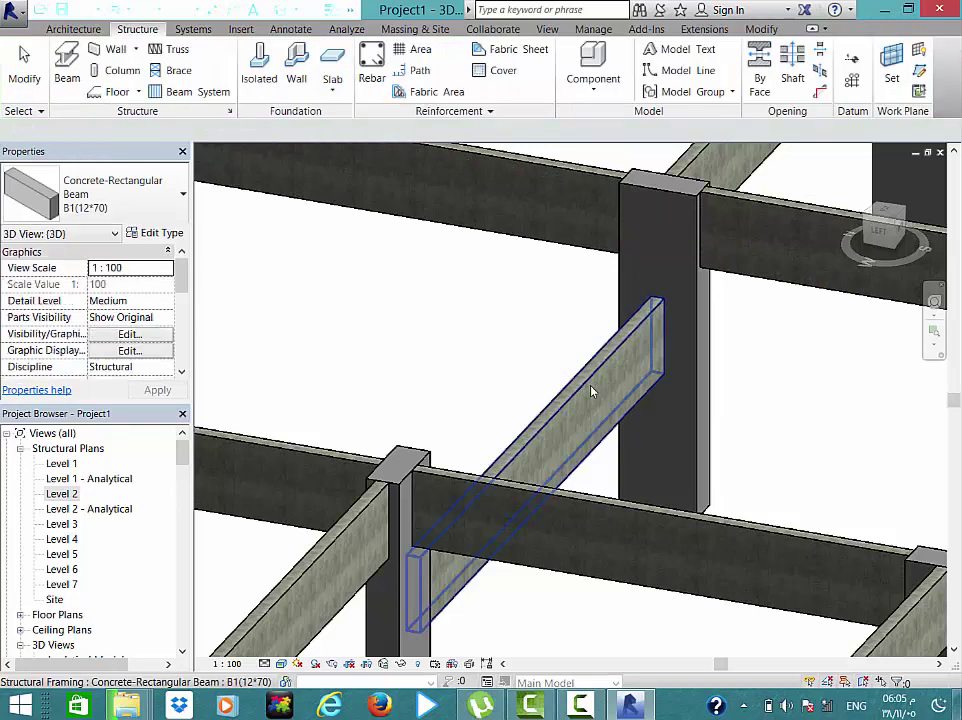
pyautogui.click(591, 391)
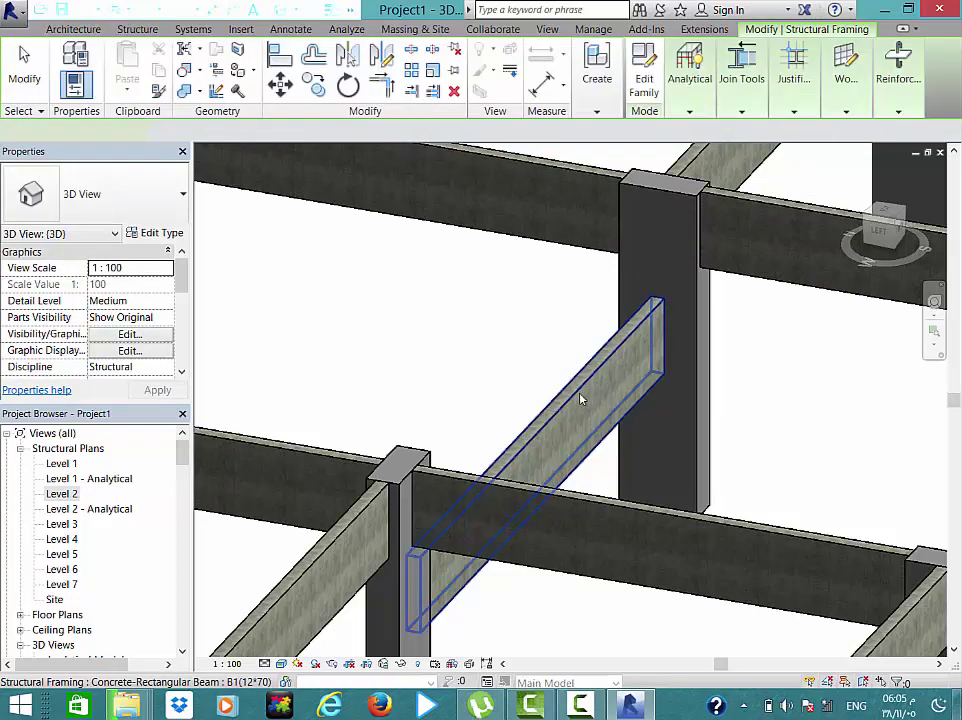
pyautogui.click(581, 420)
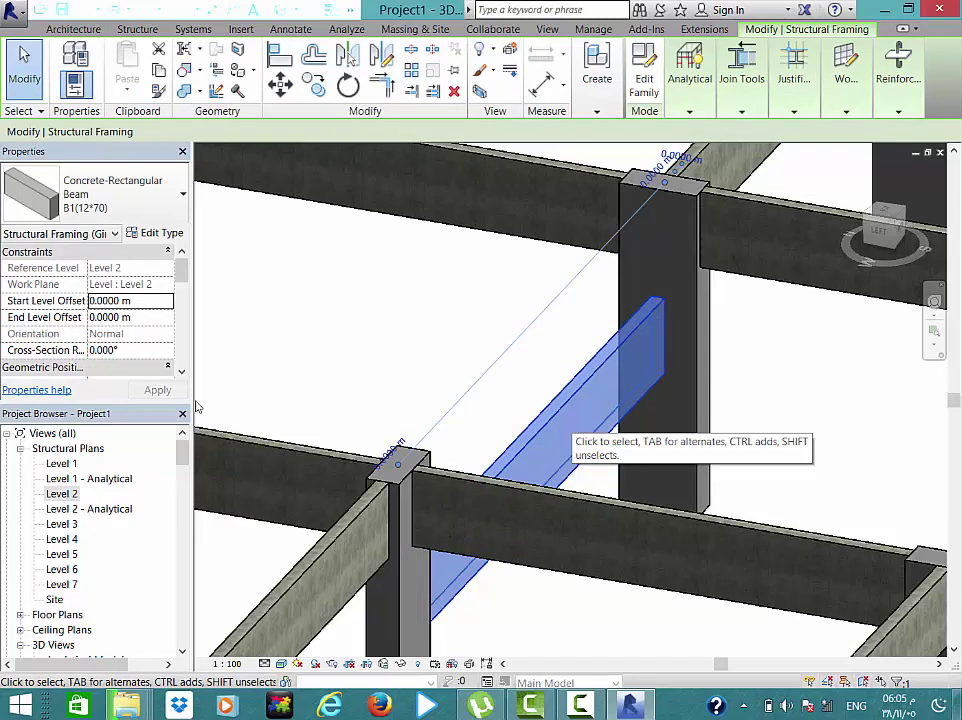
pyautogui.click(183, 373)
pyautogui.click(183, 373)
pyautogui.click(183, 373)
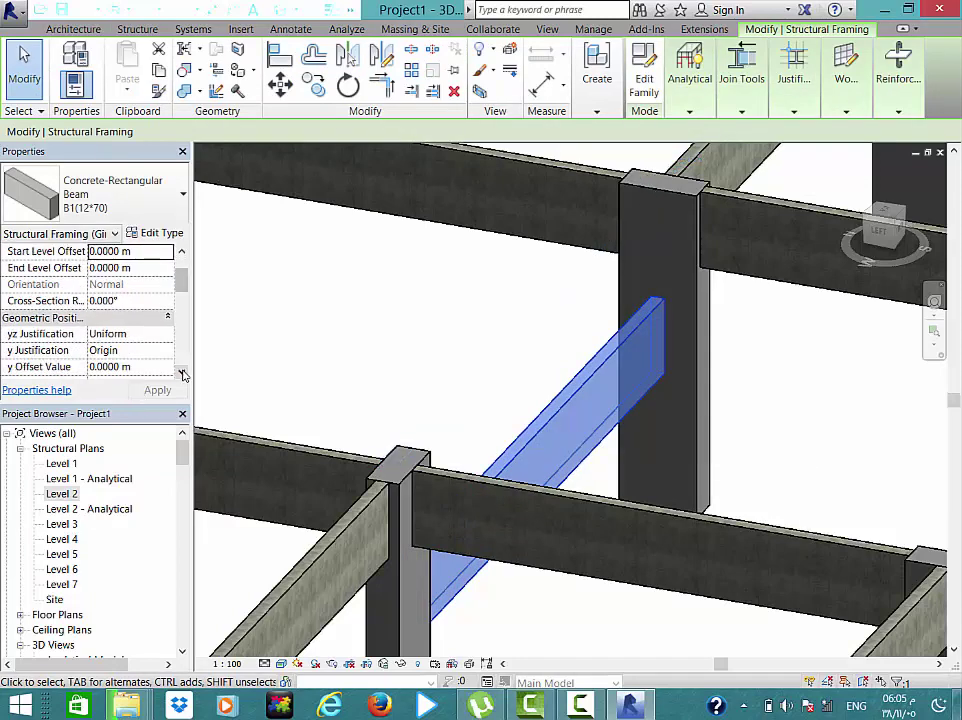
pyautogui.click(183, 373)
pyautogui.click(183, 373)
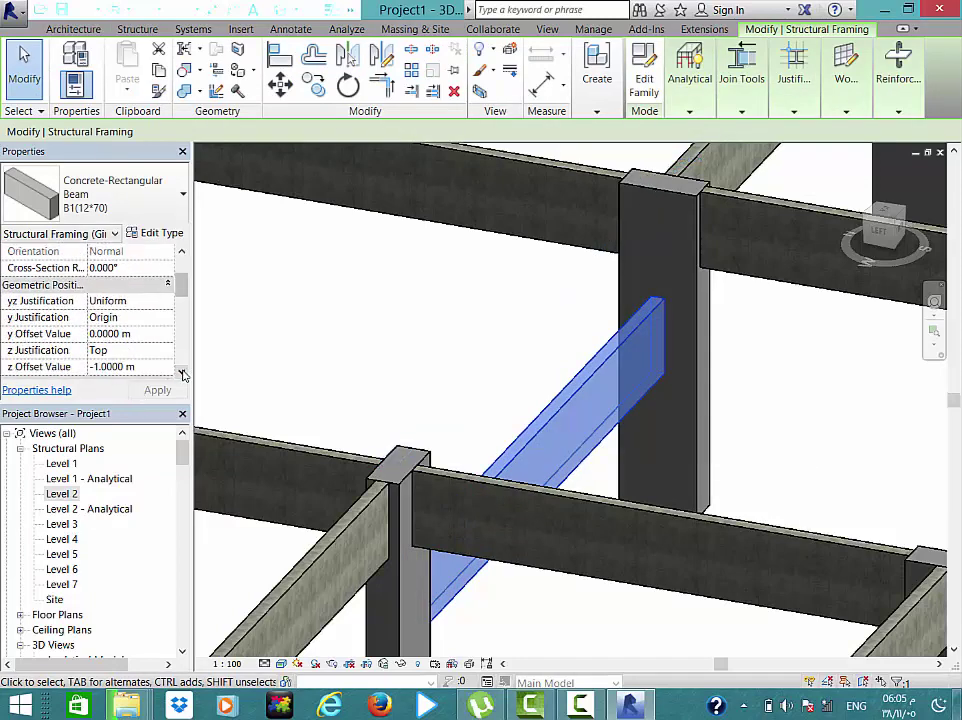
# - Set the beam's z offset to 0 m and return to the Level 2 plan
pyautogui.click(131, 366)
pyautogui.write('0')
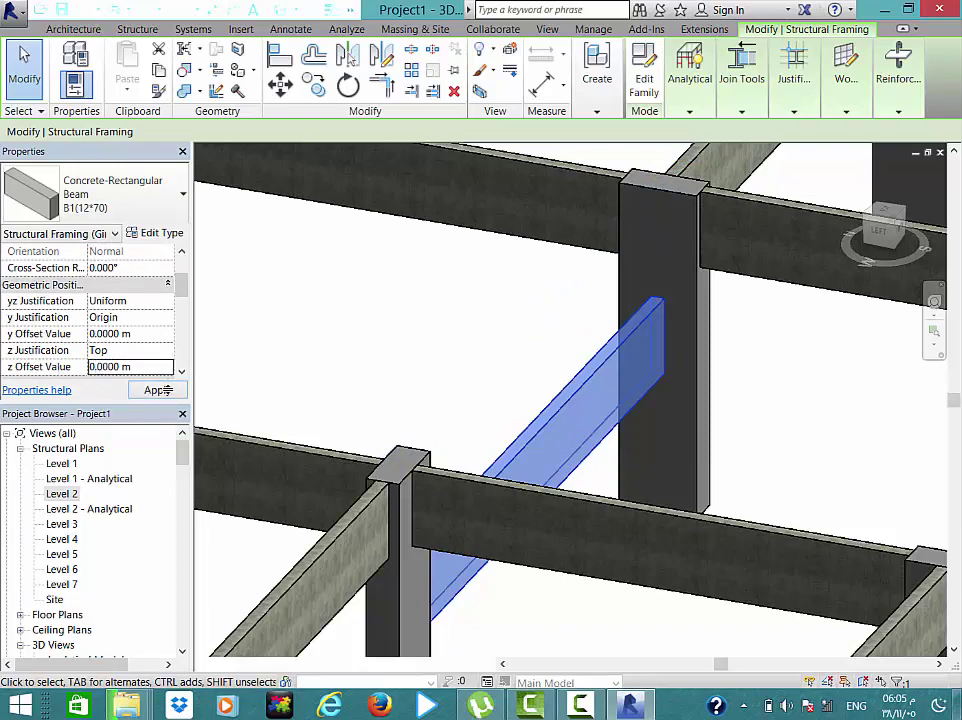
pyautogui.click(163, 390)
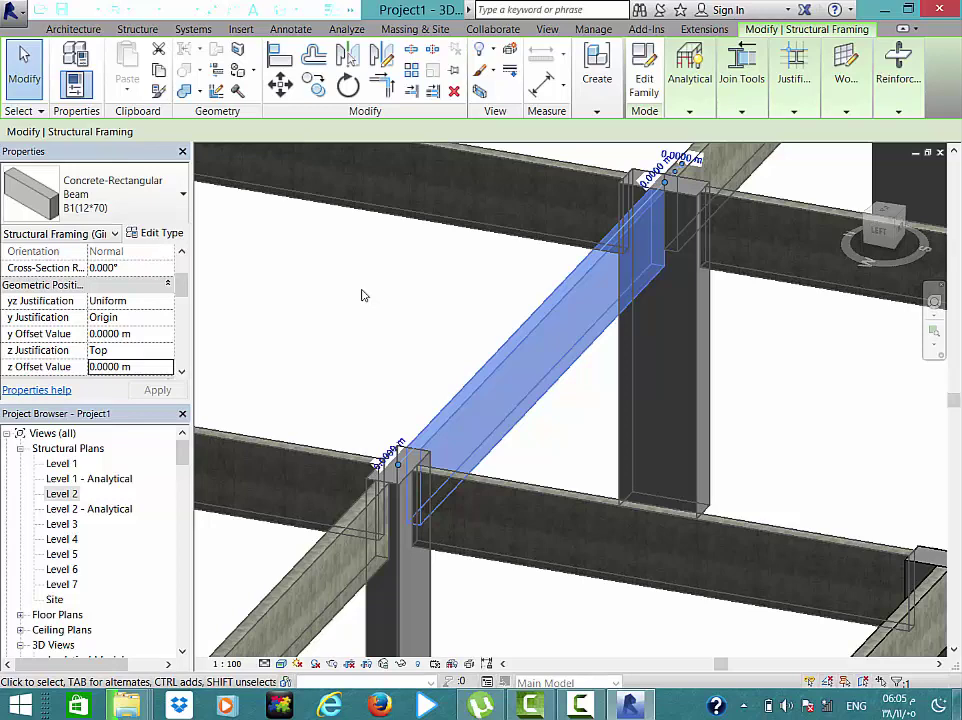
pyautogui.click(363, 295)
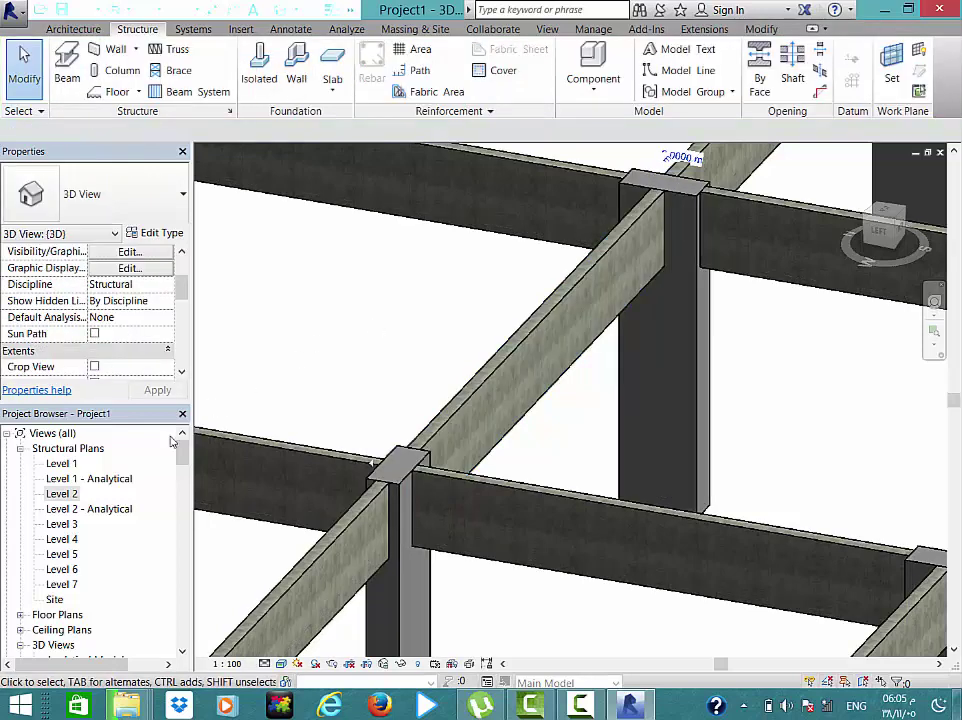
pyautogui.doubleClick(62, 494)
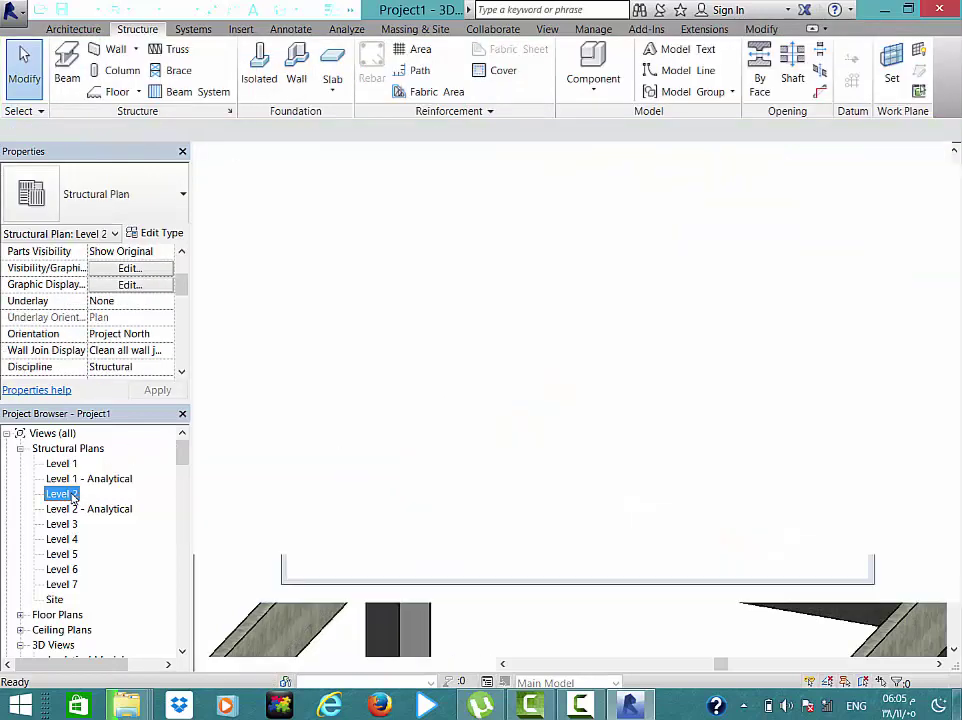
# - Start a structural floor on Level 2 and open the Generic 300mm type properties
pyautogui.scroll(-3, 449, 357)
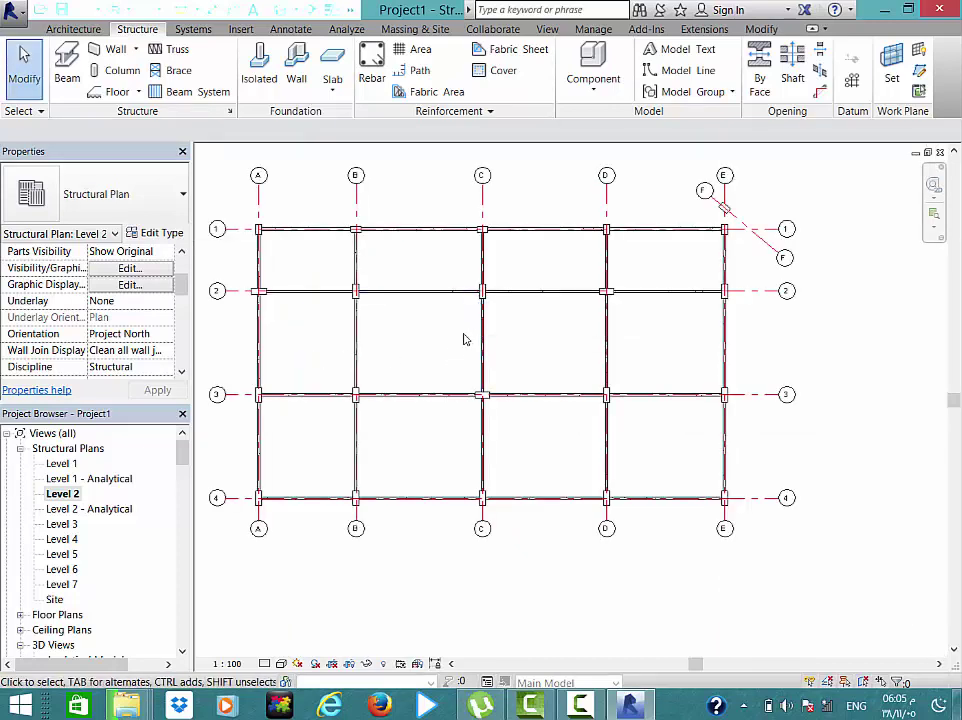
pyautogui.scroll(-1, 464, 337)
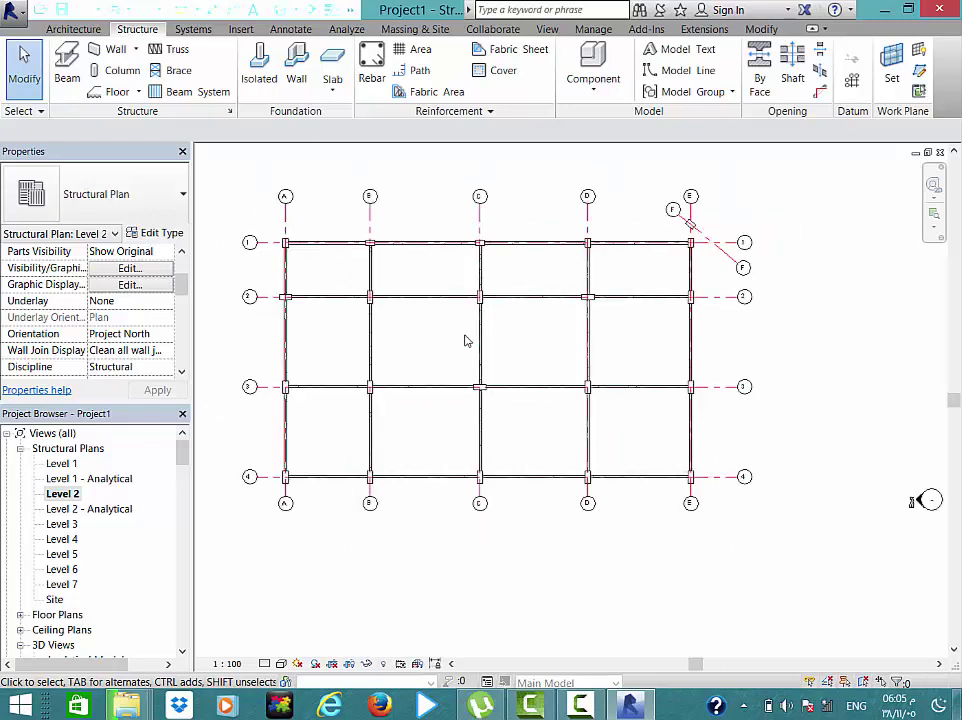
pyautogui.scroll(-1, 466, 336)
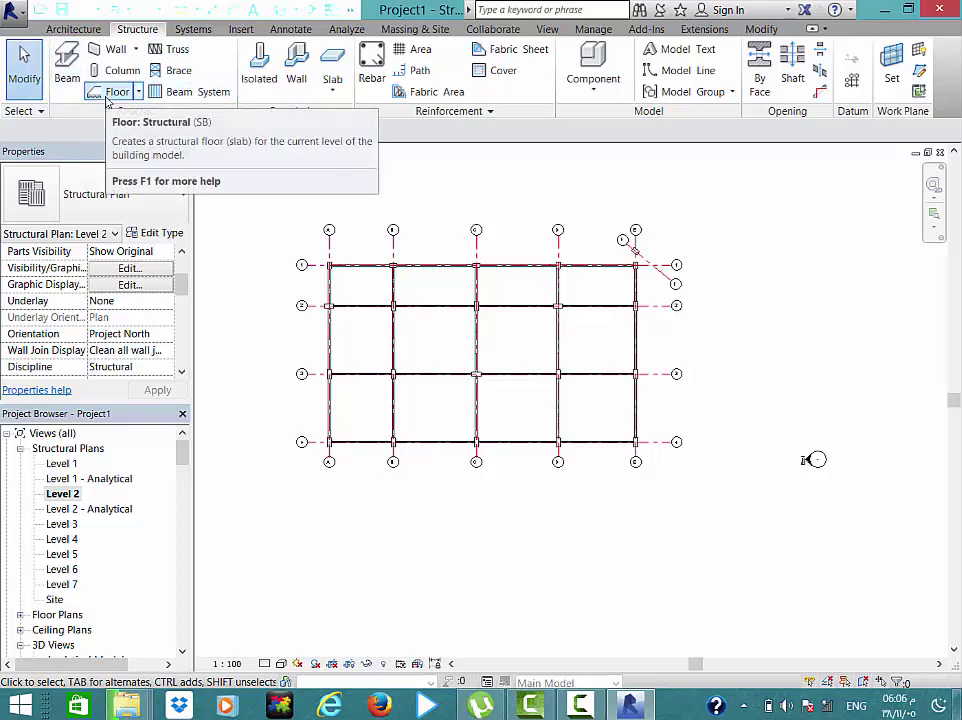
pyautogui.click(107, 100)
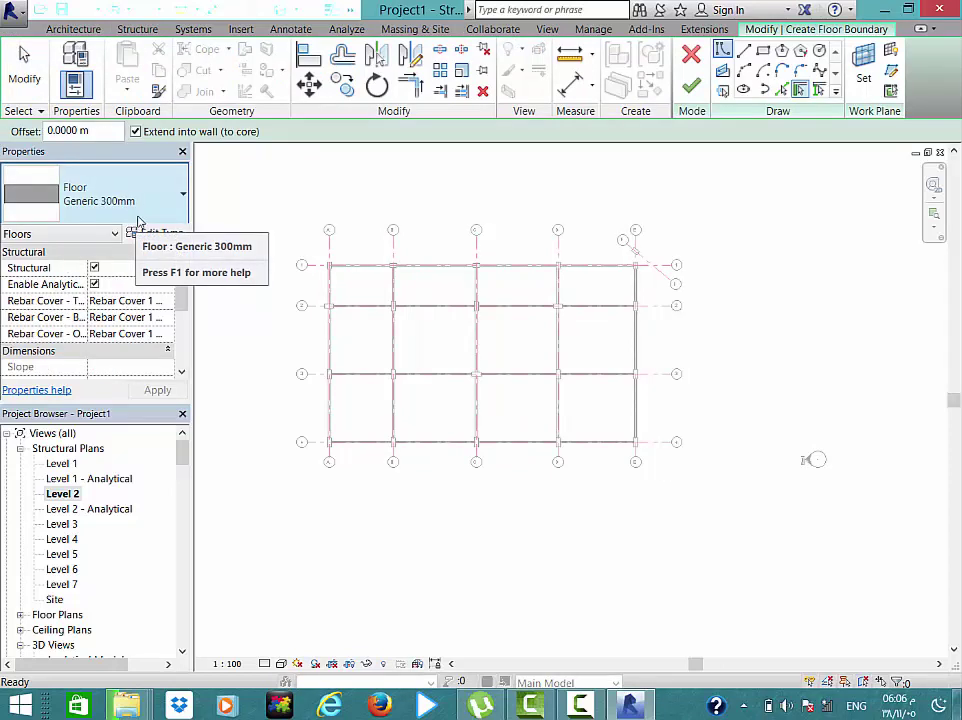
pyautogui.moveTo(156, 233)
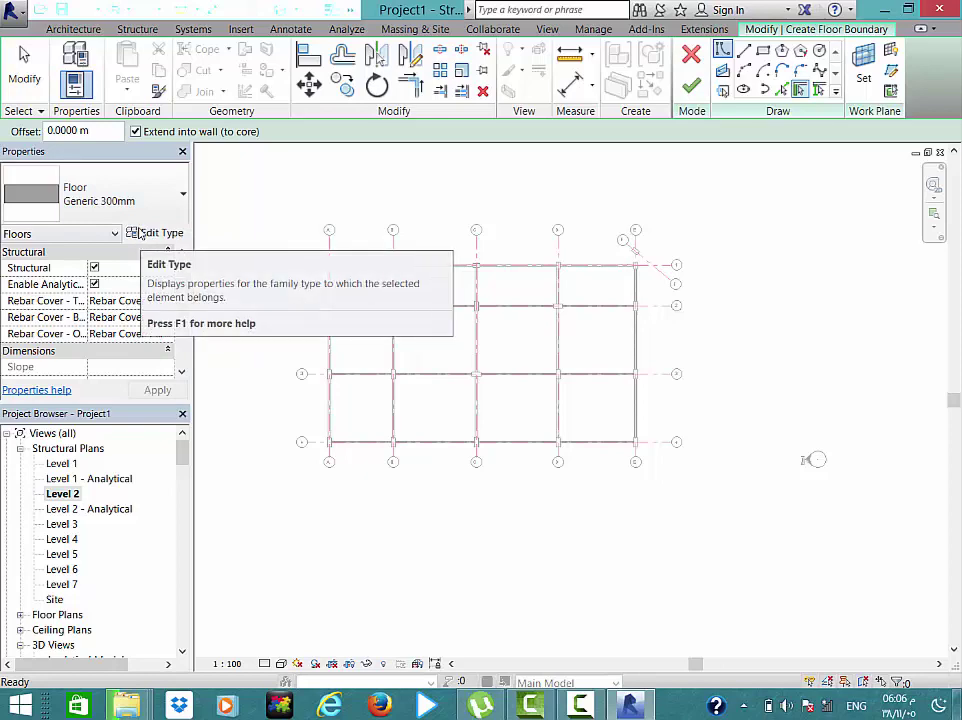
pyautogui.click(139, 231)
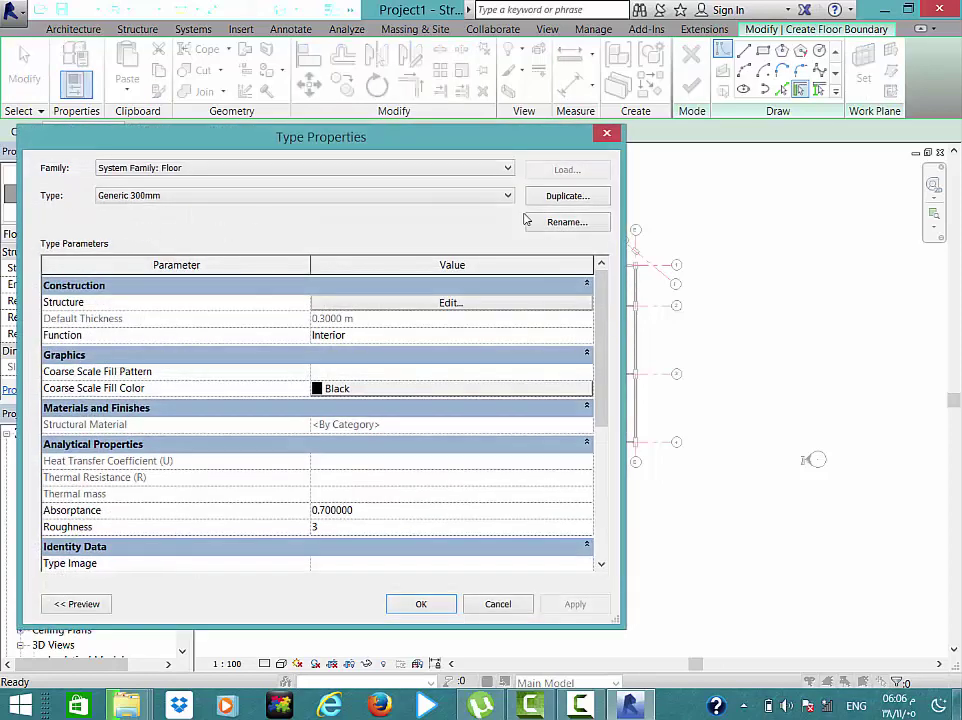
# - Duplicate the floor type as 'solid slab(12cm)'
pyautogui.click(533, 200)
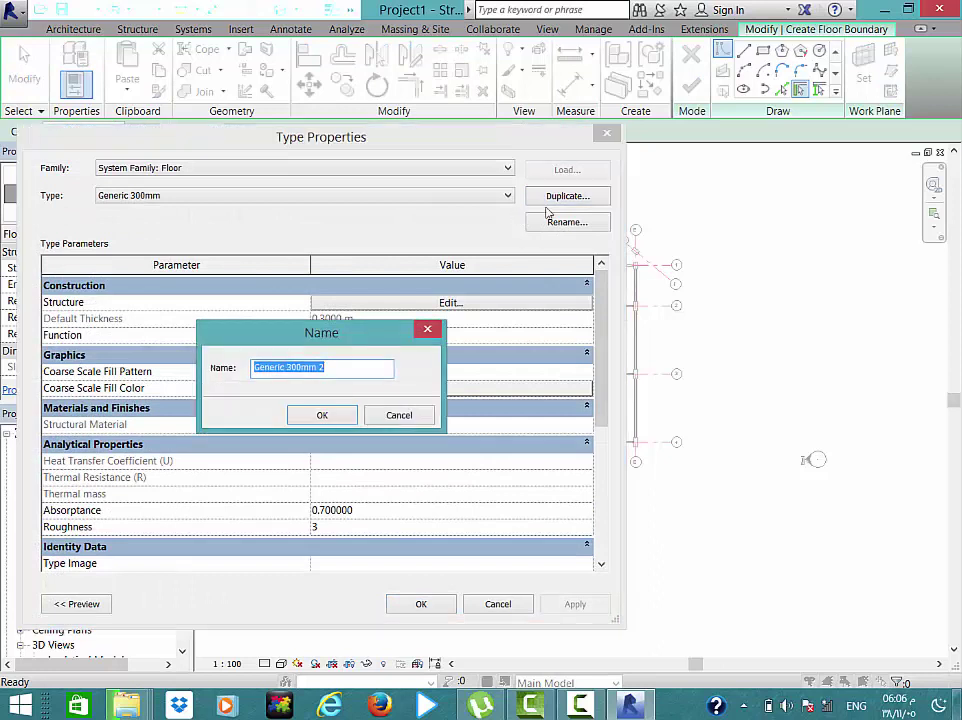
pyautogui.write('solid slab(12cm')
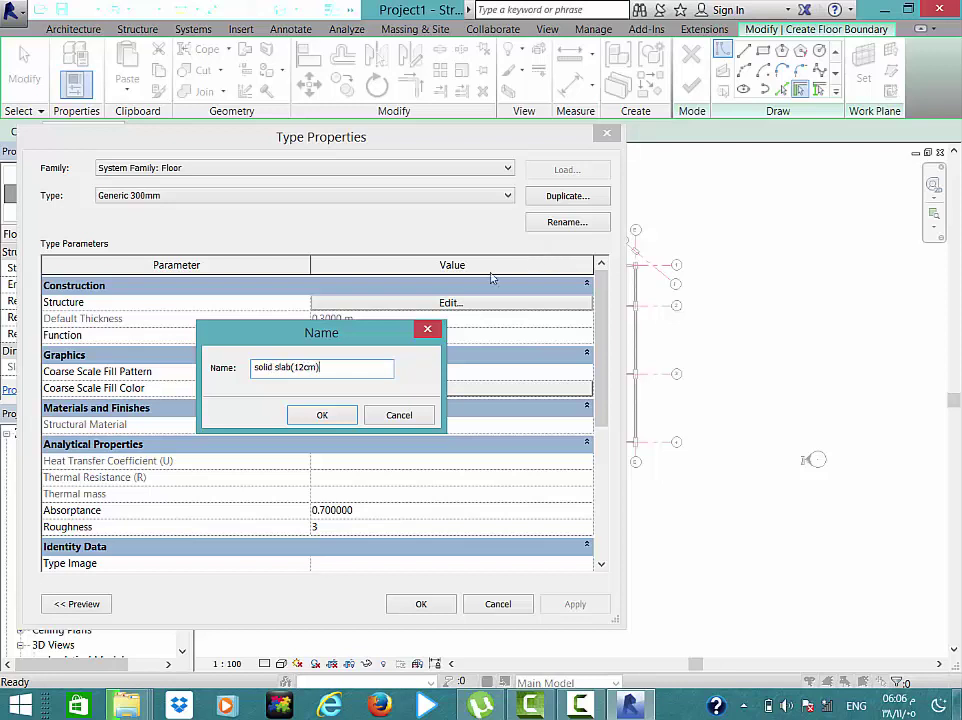
pyautogui.click(334, 415)
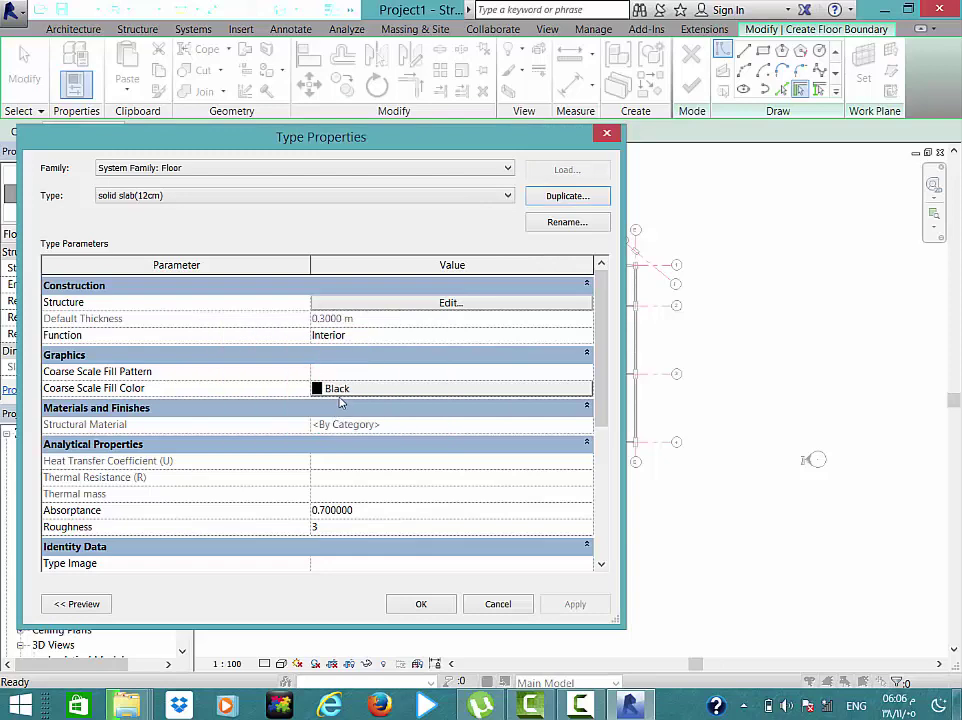
pyautogui.click(370, 305)
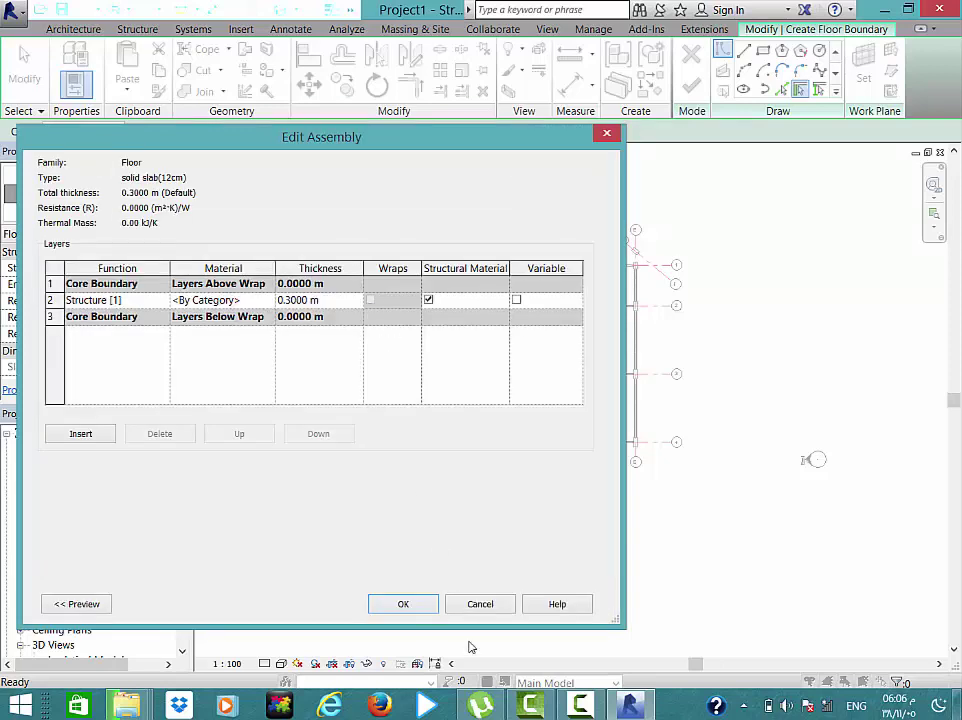
pyautogui.click(452, 611)
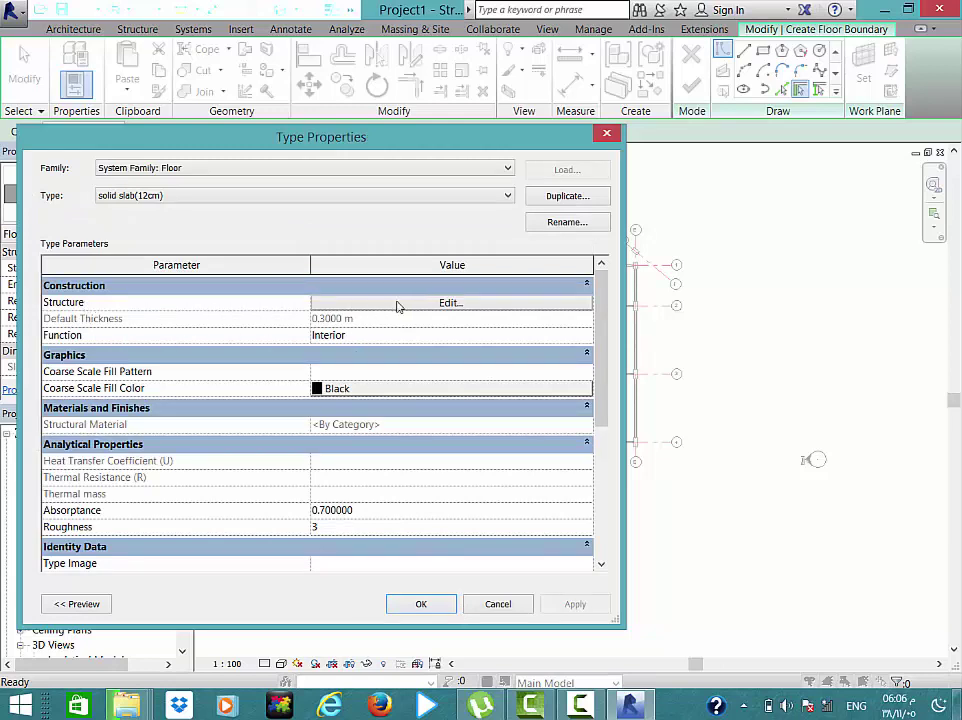
# - Give its structure layer 0.12 m thickness and Concrete, Cast-in-Place C30 material
pyautogui.click(397, 304)
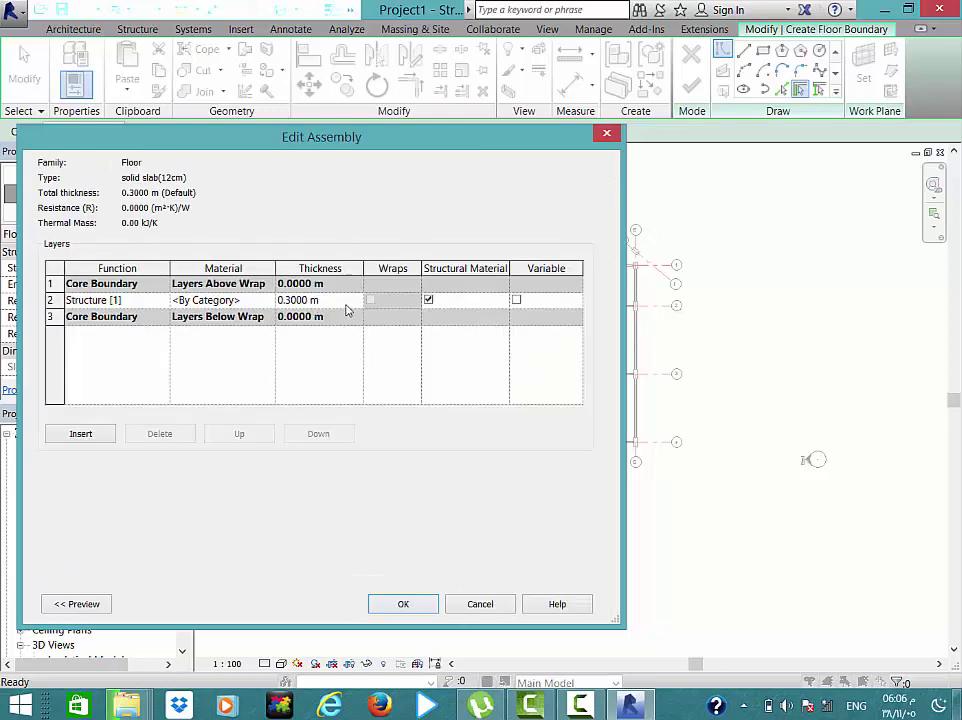
pyautogui.click(347, 305)
pyautogui.write('0.12')
pyautogui.click(252, 301)
pyautogui.click(268, 305)
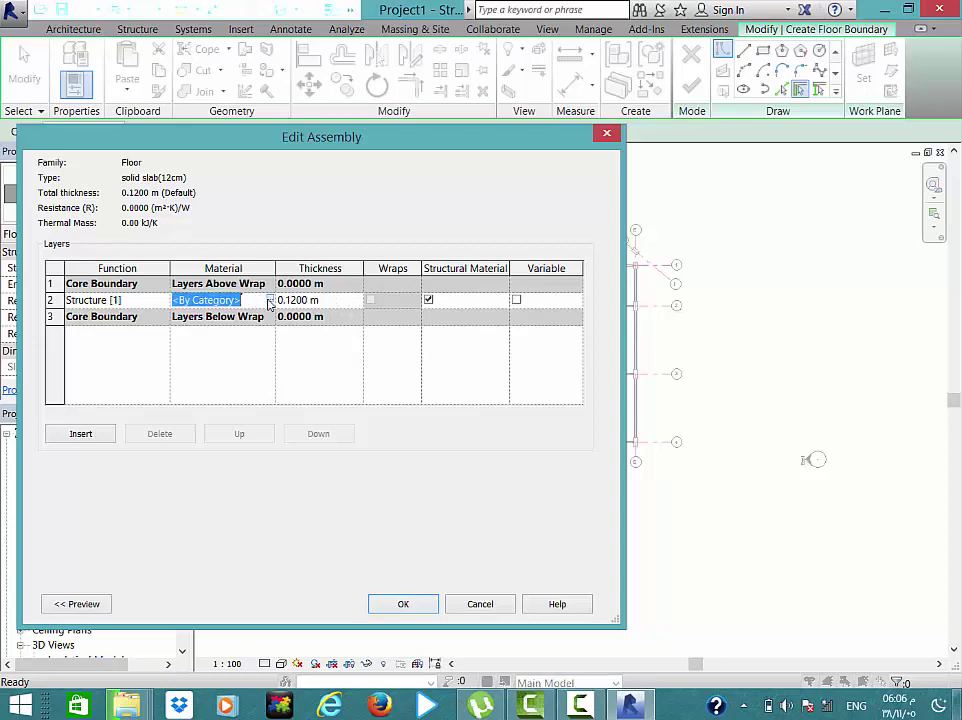
pyautogui.click(266, 300)
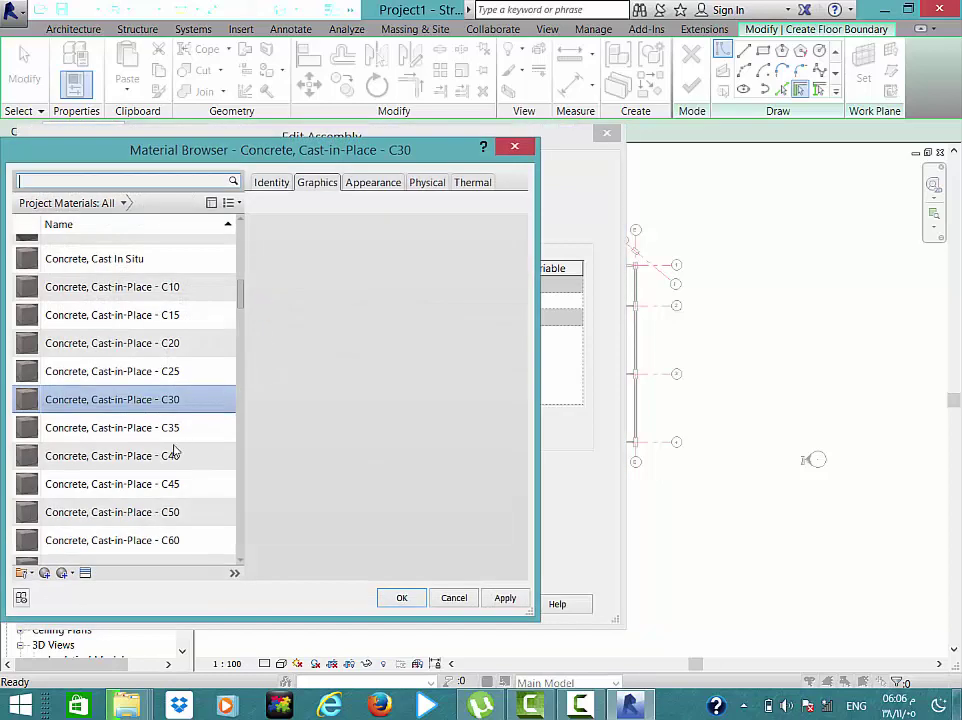
pyautogui.click(401, 597)
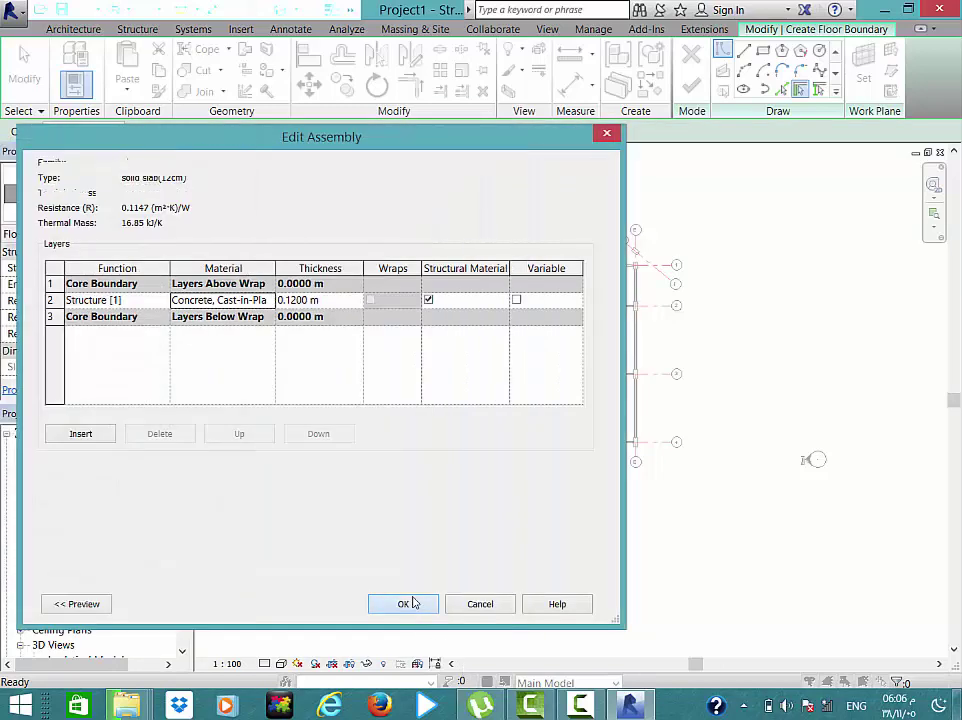
pyautogui.click(418, 606)
pyautogui.click(399, 614)
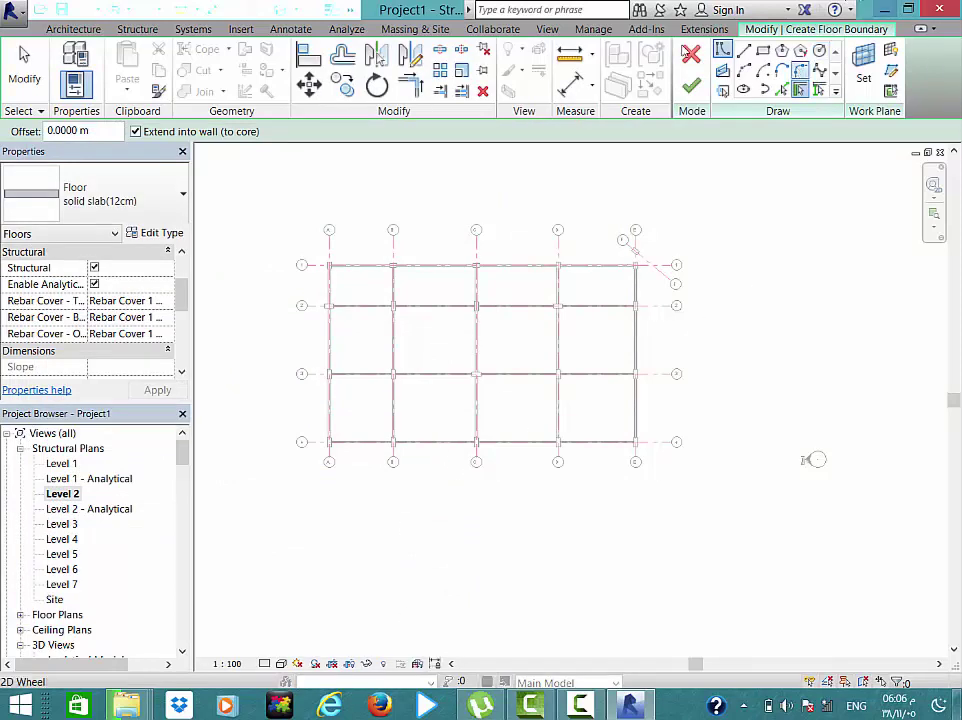
# - Draw boundary lines from the top-left column corner to E/1, down grid E to 4, plus a 1 m stub
pyautogui.click(744, 52)
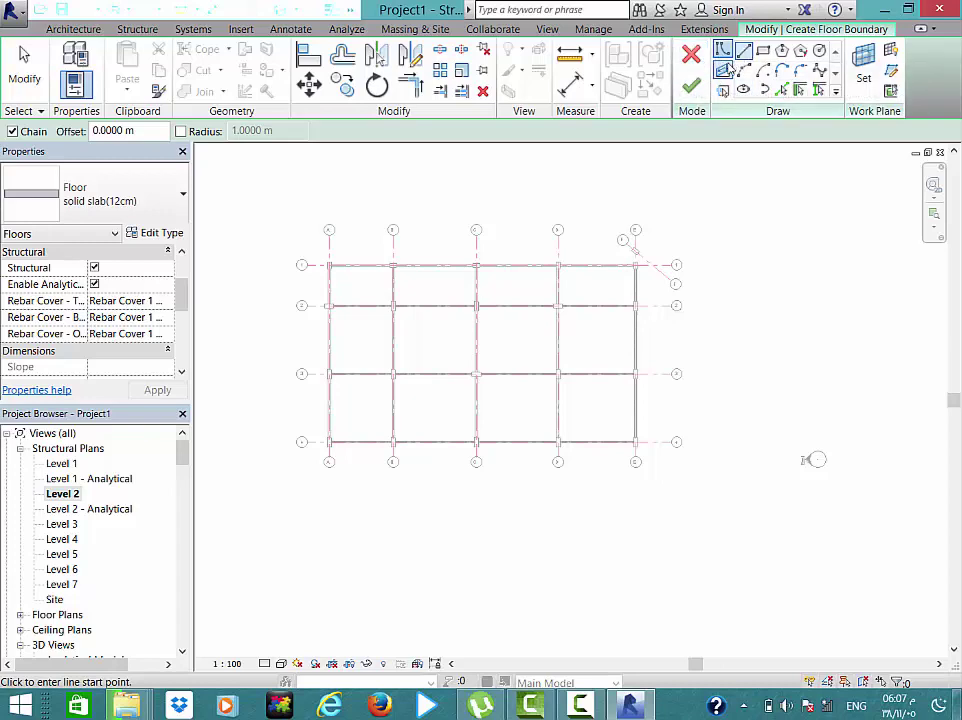
pyautogui.scroll(1, 346, 260)
pyautogui.scroll(5, 340, 252)
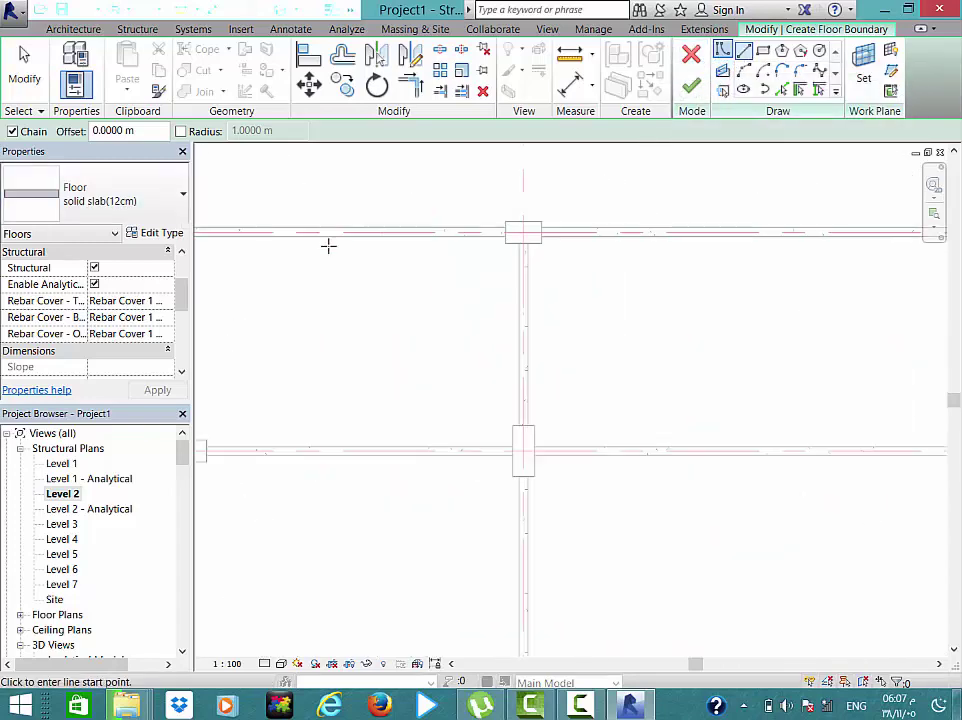
pyautogui.scroll(-2, 258, 223)
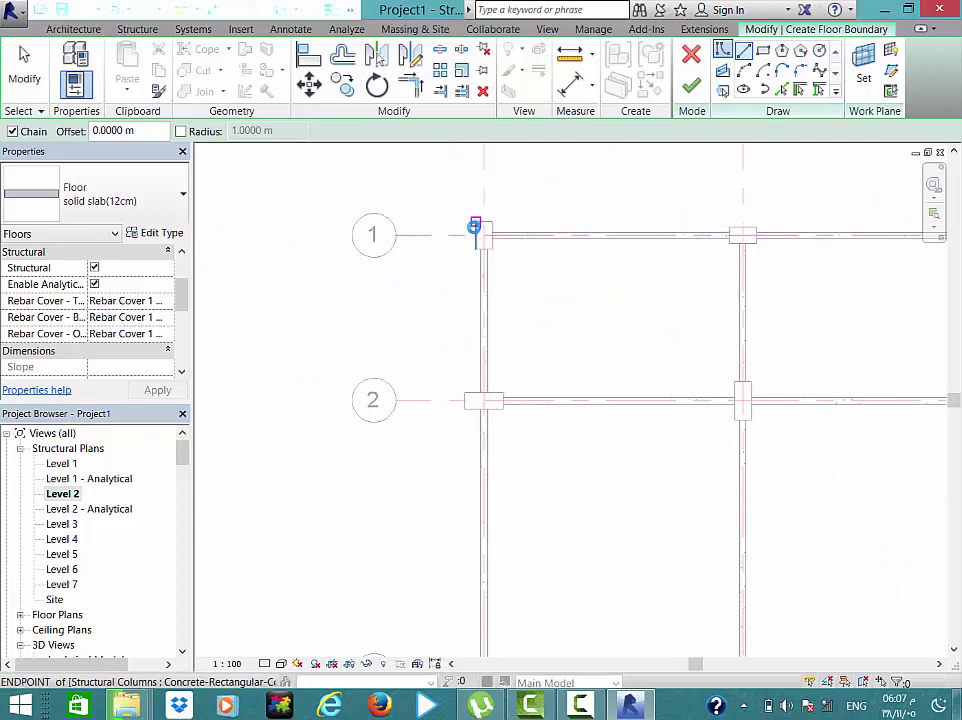
pyautogui.click(474, 228)
pyautogui.scroll(-5, 476, 226)
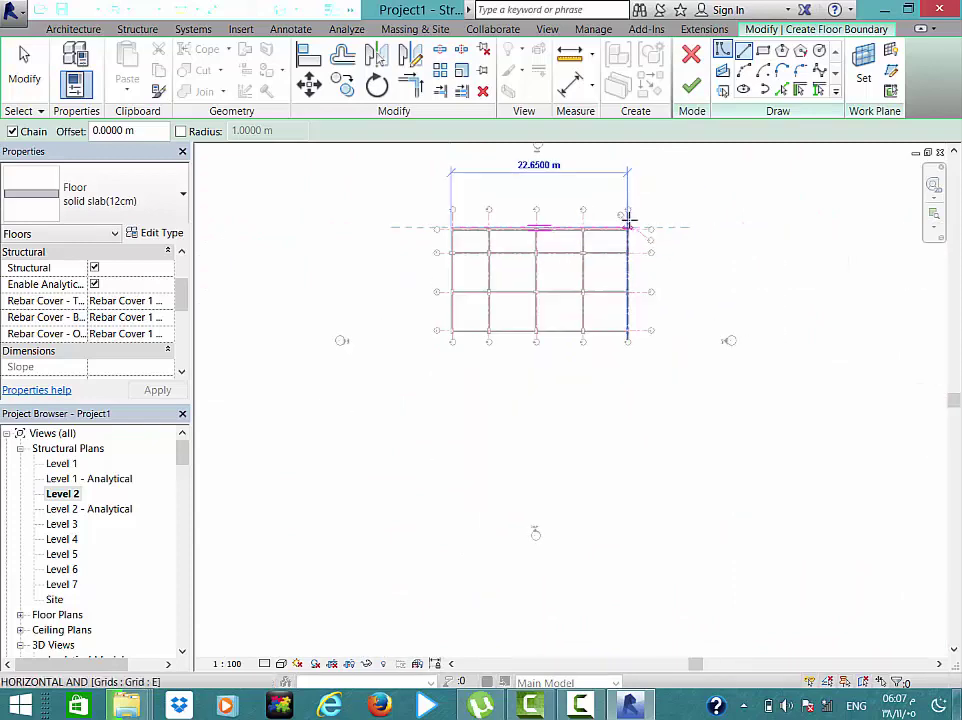
pyautogui.scroll(3, 628, 220)
pyautogui.scroll(4, 628, 235)
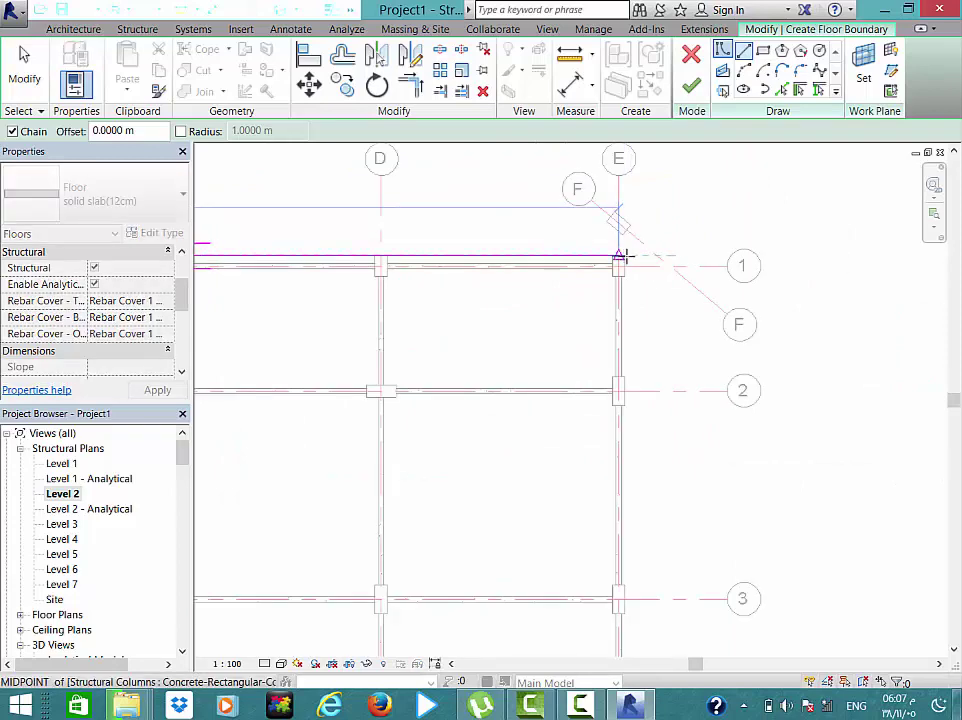
pyautogui.scroll(3, 620, 256)
pyautogui.click(630, 250)
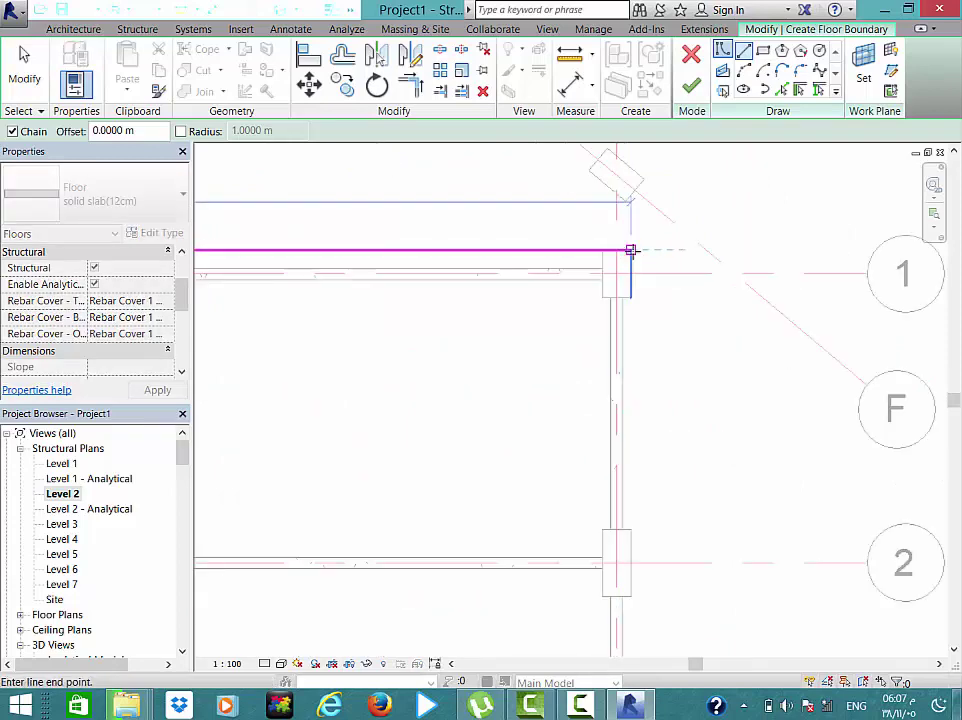
pyautogui.scroll(-3, 632, 252)
pyautogui.scroll(-1, 637, 256)
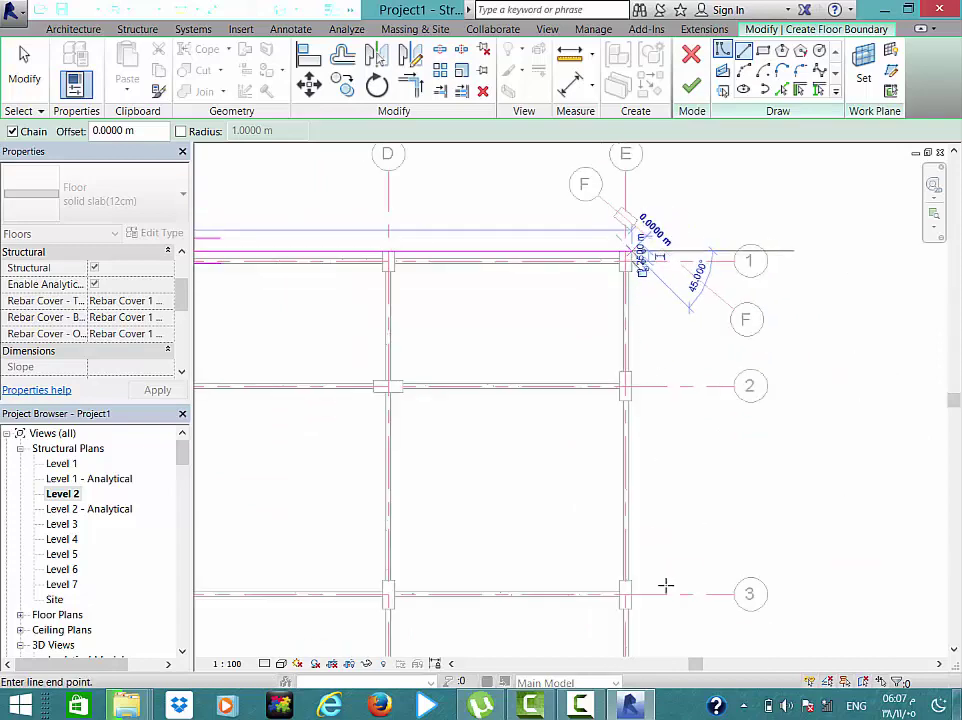
pyautogui.scroll(-3, 636, 455)
pyautogui.scroll(-1, 634, 458)
pyautogui.scroll(-1, 634, 458)
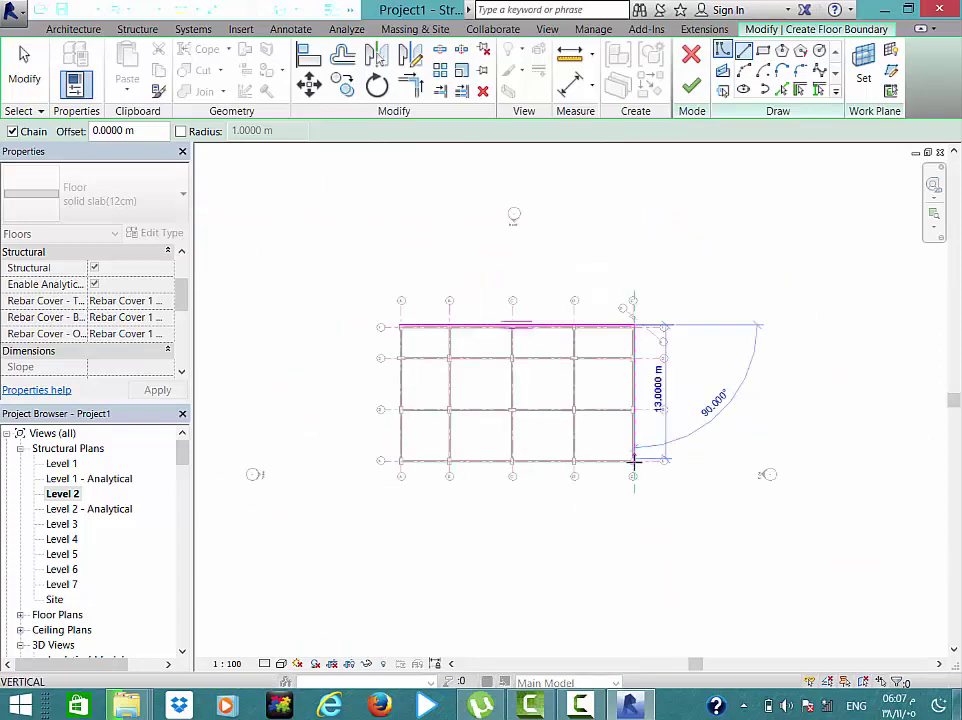
pyautogui.scroll(5, 634, 462)
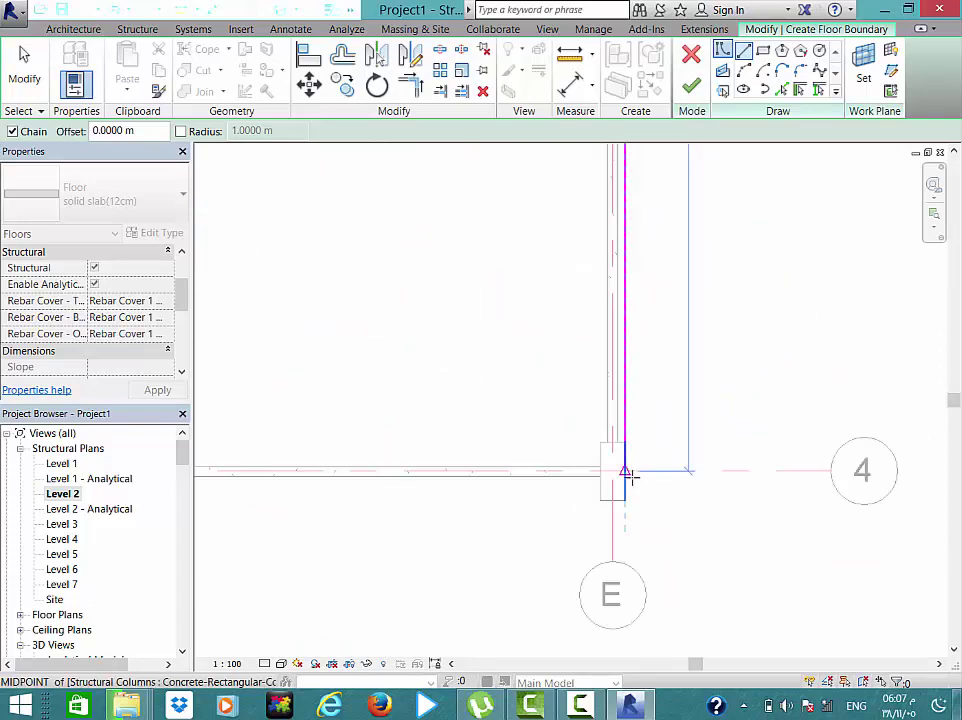
pyautogui.click(551, 499)
pyautogui.click(541, 500)
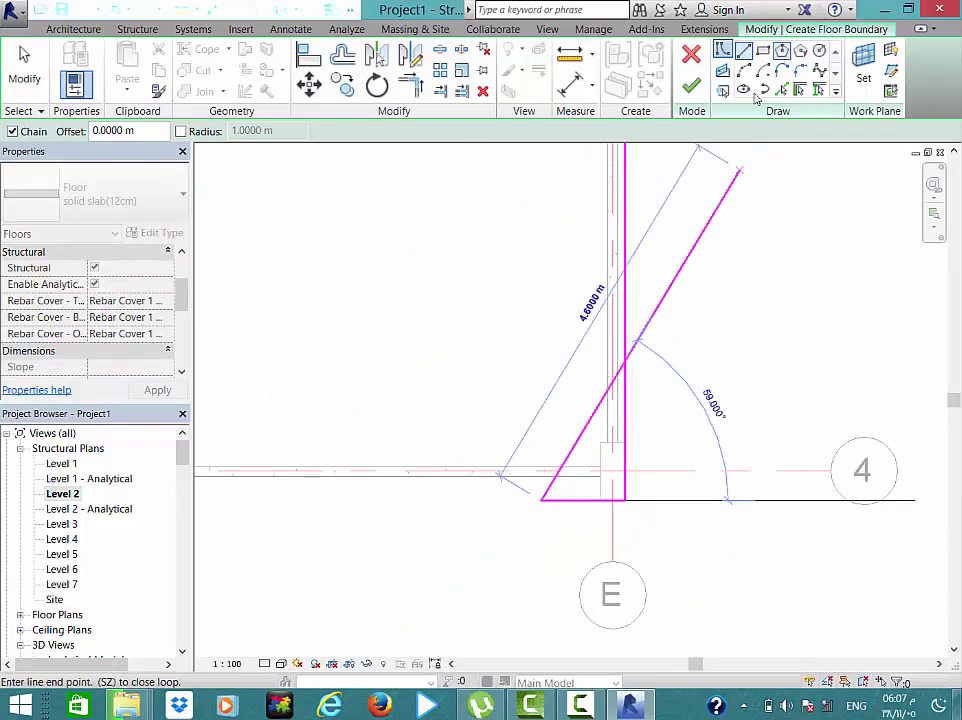
# - Draw a start-end-radius arc from grid E toward D, bulging outward below grid 4
pyautogui.click(742, 71)
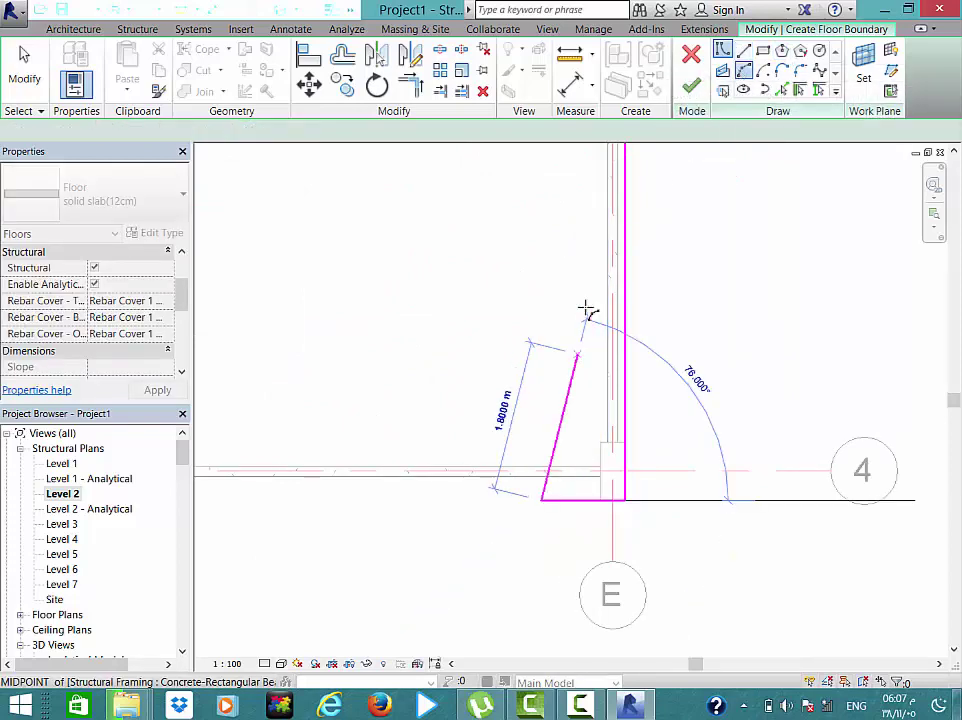
pyautogui.scroll(-3, 427, 516)
pyautogui.moveTo(419, 484); pyautogui.dragTo(559, 462, button='middle')
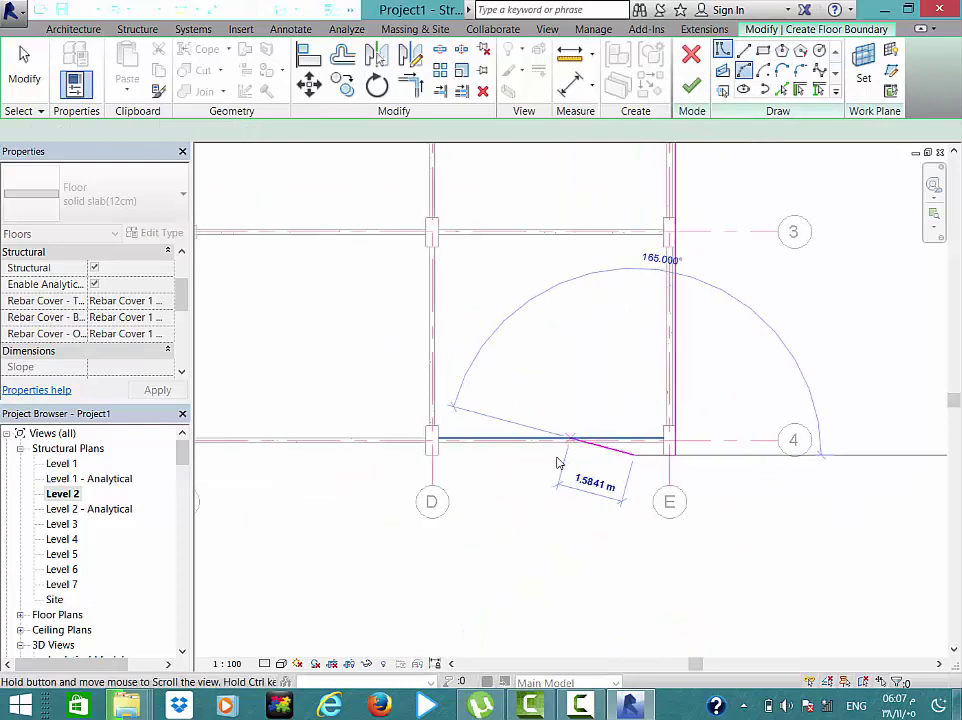
pyautogui.click(483, 457)
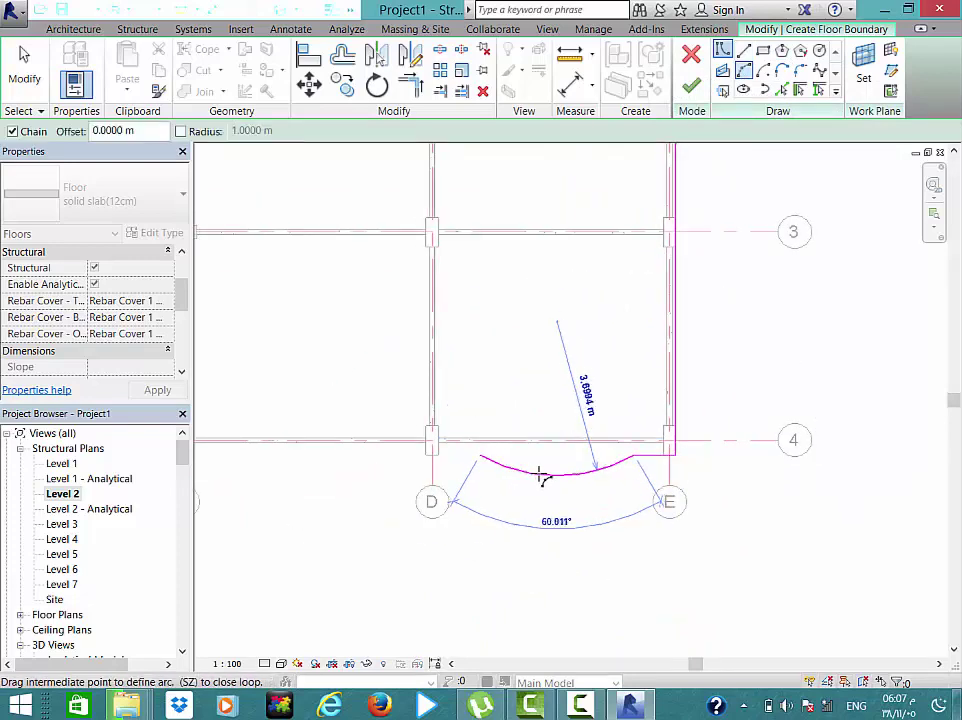
pyautogui.click(538, 472)
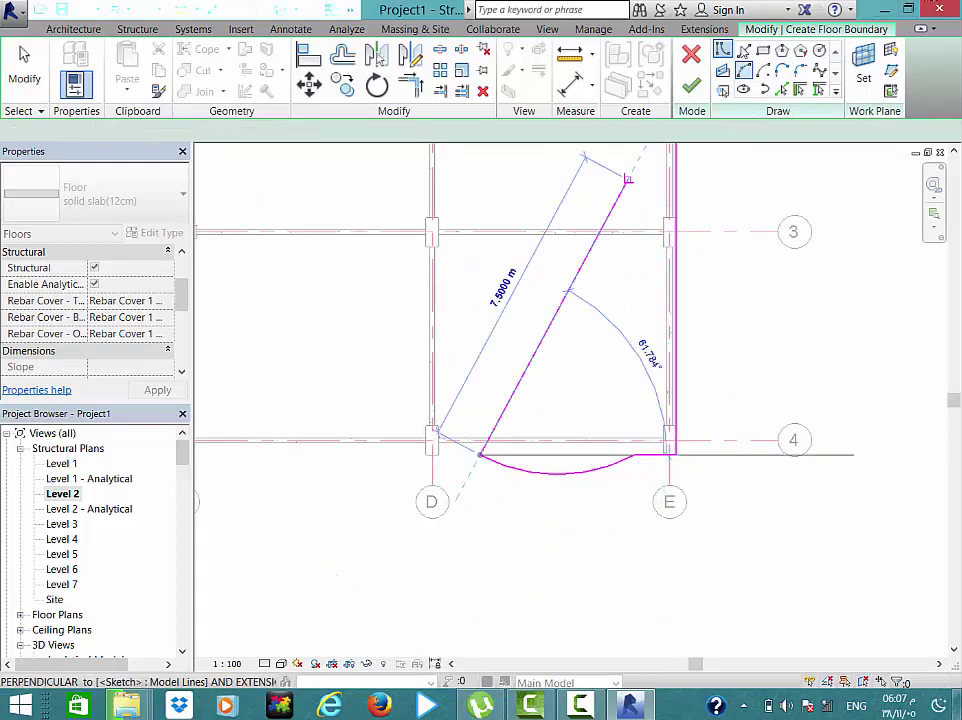
# - Chain boundary lines from D/4 along grid 4 to A, then up grid A to A/1
pyautogui.click(745, 57)
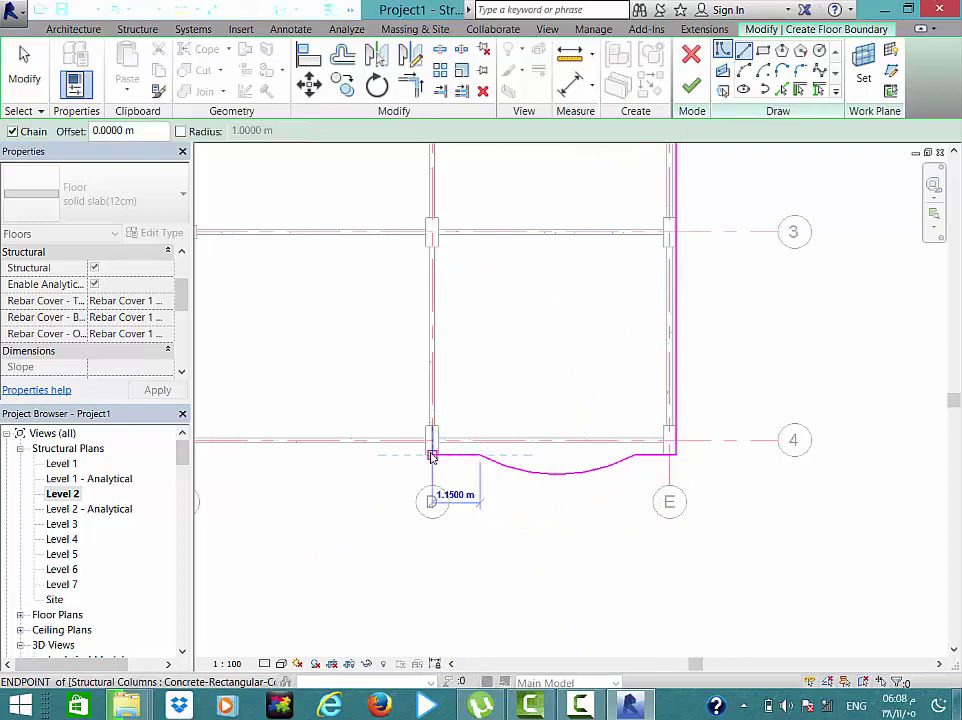
pyautogui.click(431, 455)
pyautogui.scroll(-1, 427, 448)
pyautogui.scroll(-2, 389, 435)
pyautogui.scroll(-1, 644, 436)
pyautogui.moveTo(644, 436); pyautogui.dragTo(520, 466, button='middle')
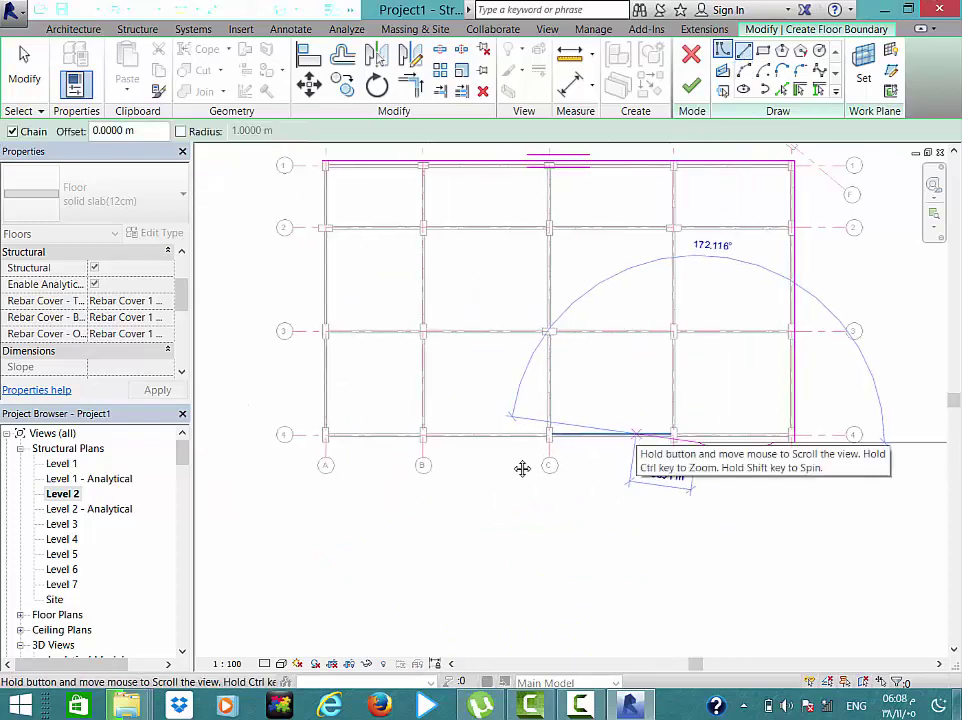
pyautogui.scroll(2, 318, 442)
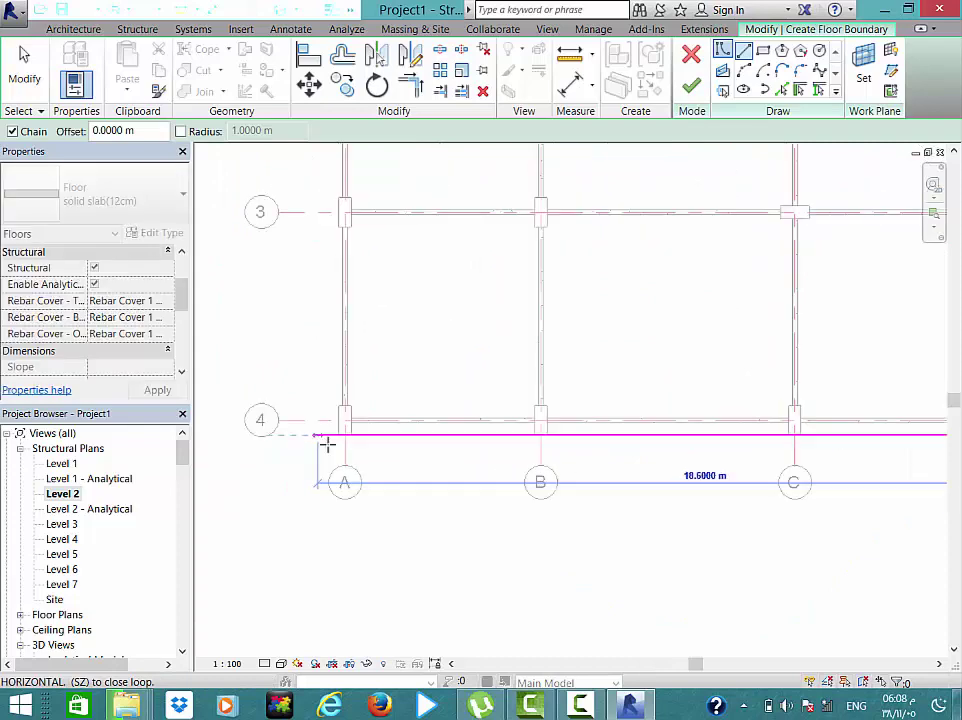
pyautogui.scroll(1, 333, 432)
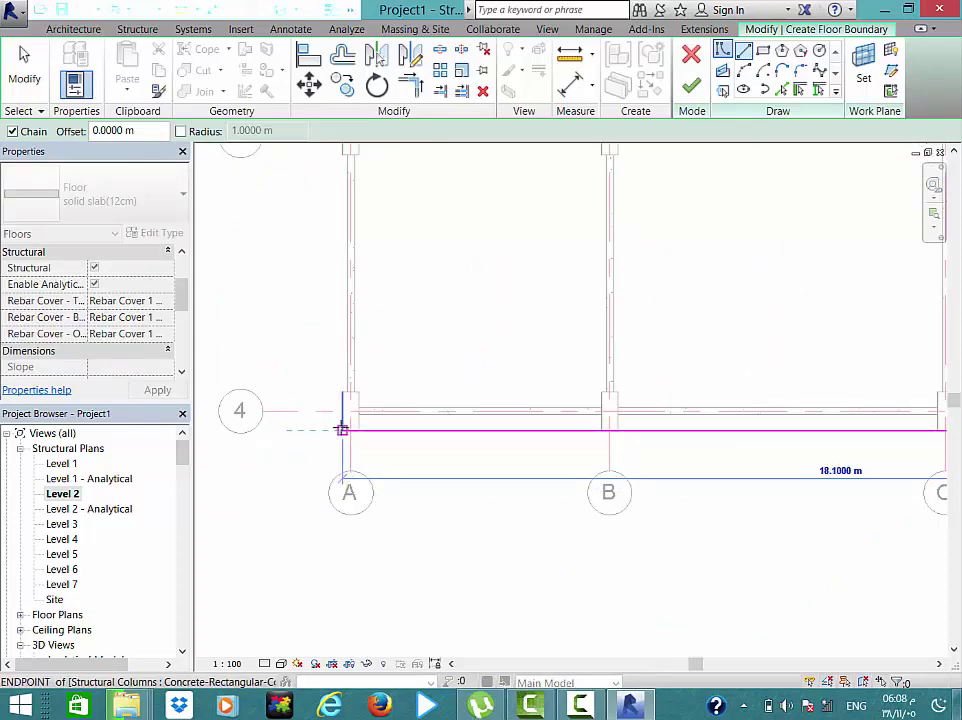
pyautogui.click(342, 430)
pyautogui.scroll(-3, 337, 453)
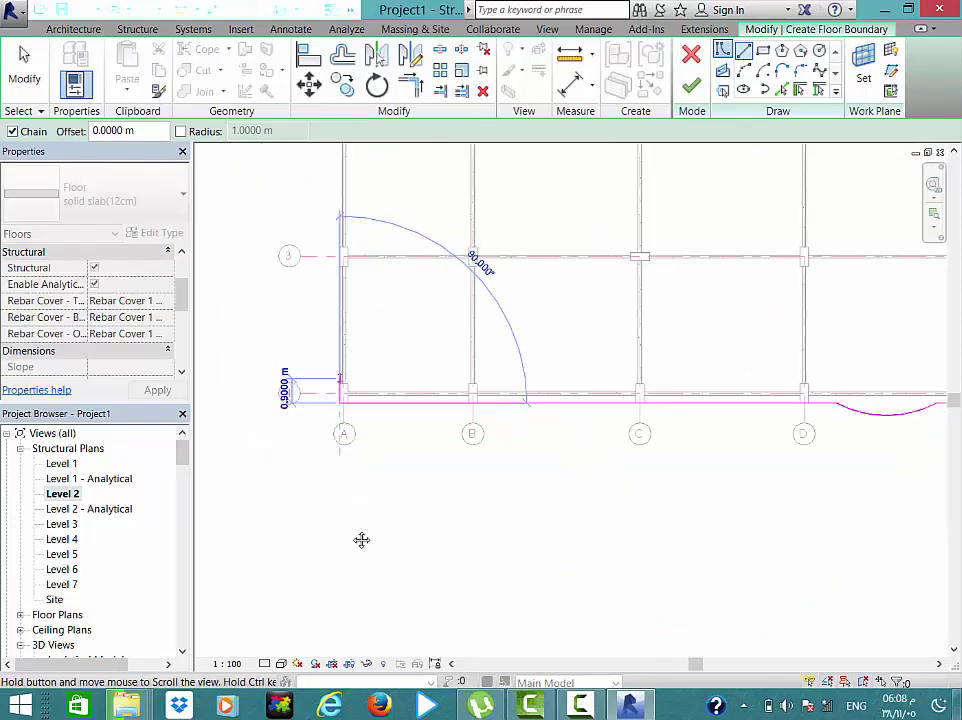
pyautogui.scroll(-3, 361, 539)
pyautogui.scroll(3, 335, 318)
pyautogui.scroll(2, 352, 275)
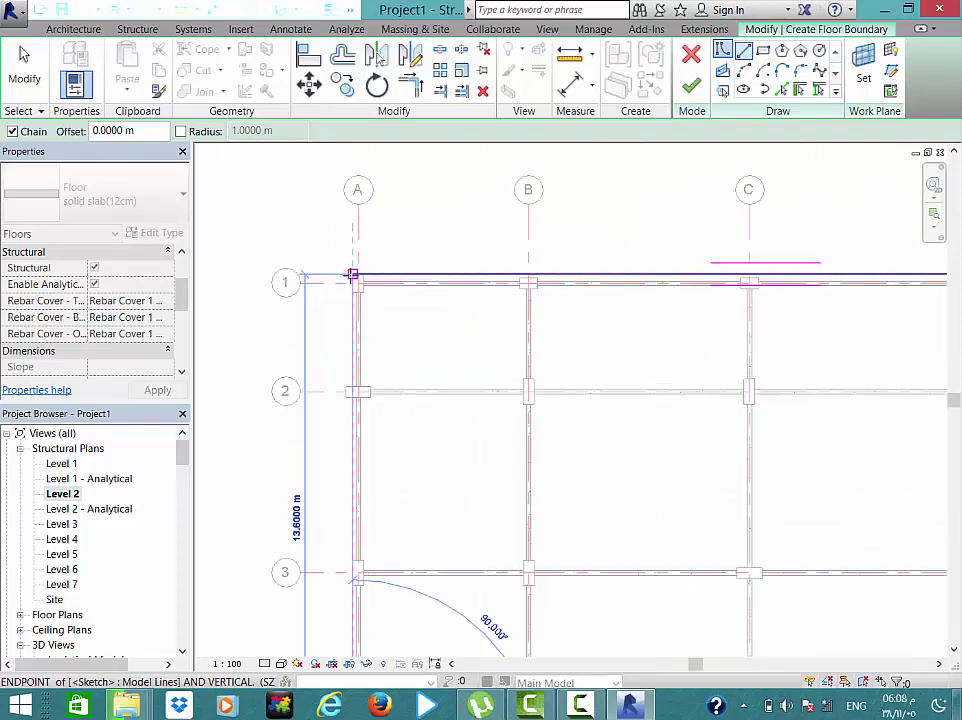
pyautogui.click(352, 274)
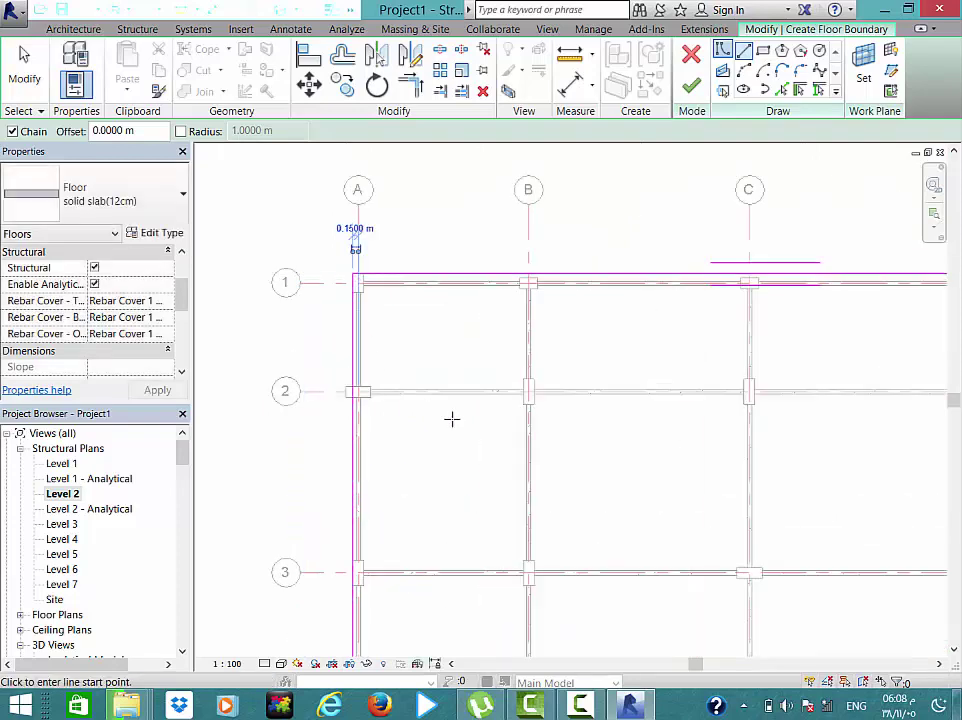
pyautogui.scroll(-3, 451, 418)
pyautogui.scroll(1, 537, 437)
pyautogui.scroll(1, 538, 440)
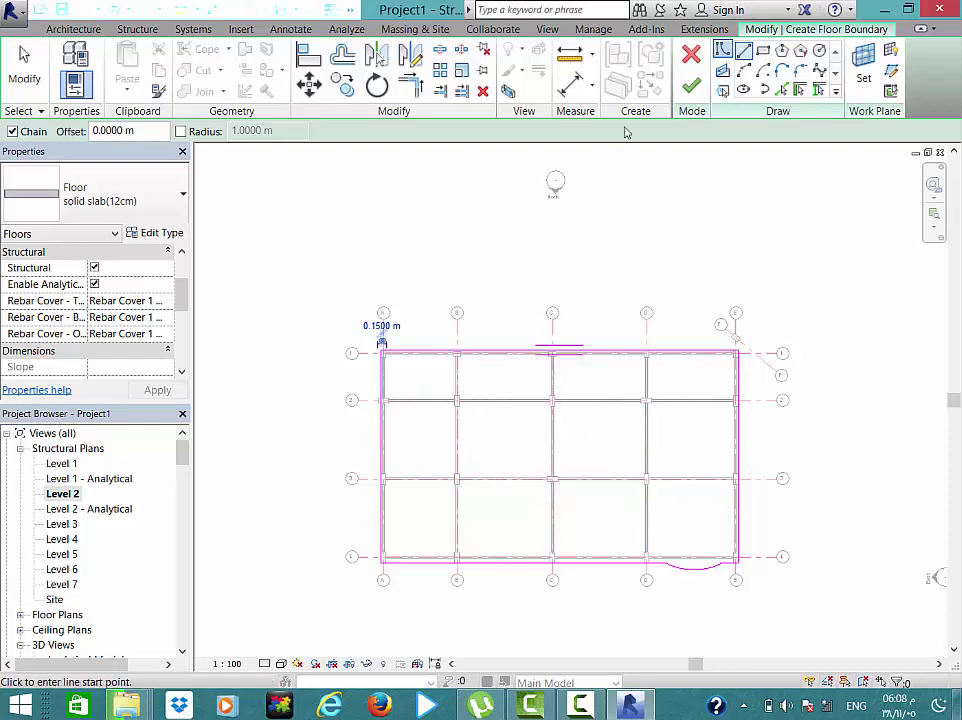
# - Draw a 3.6 × 2.7 m rectangular opening in bay B–C/2–3
pyautogui.press('Escape')
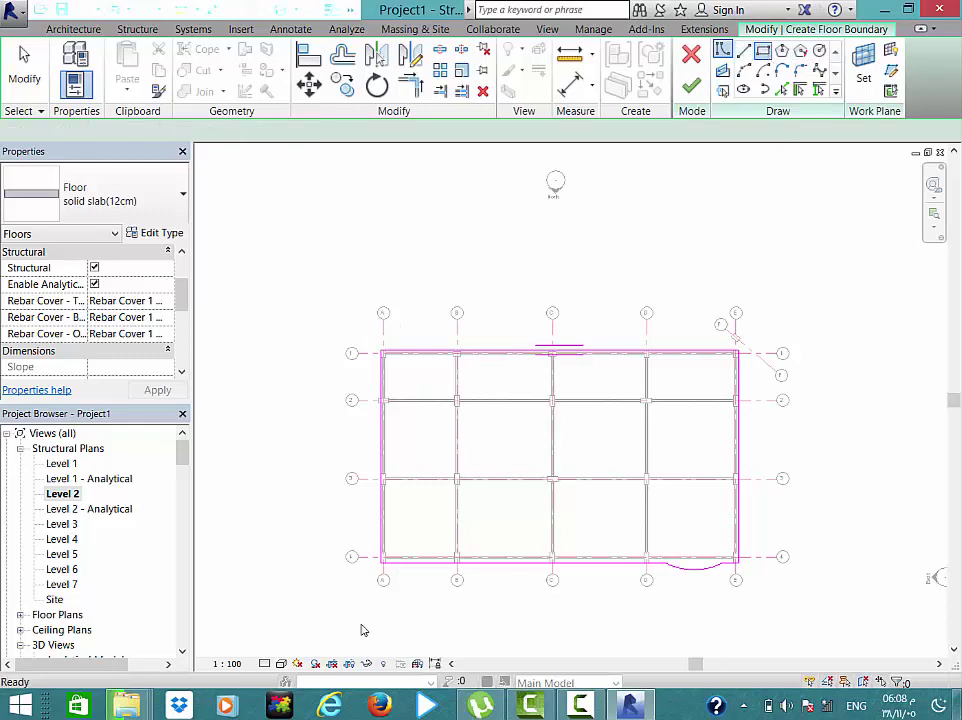
pyautogui.press('Return')
pyautogui.click(480, 416)
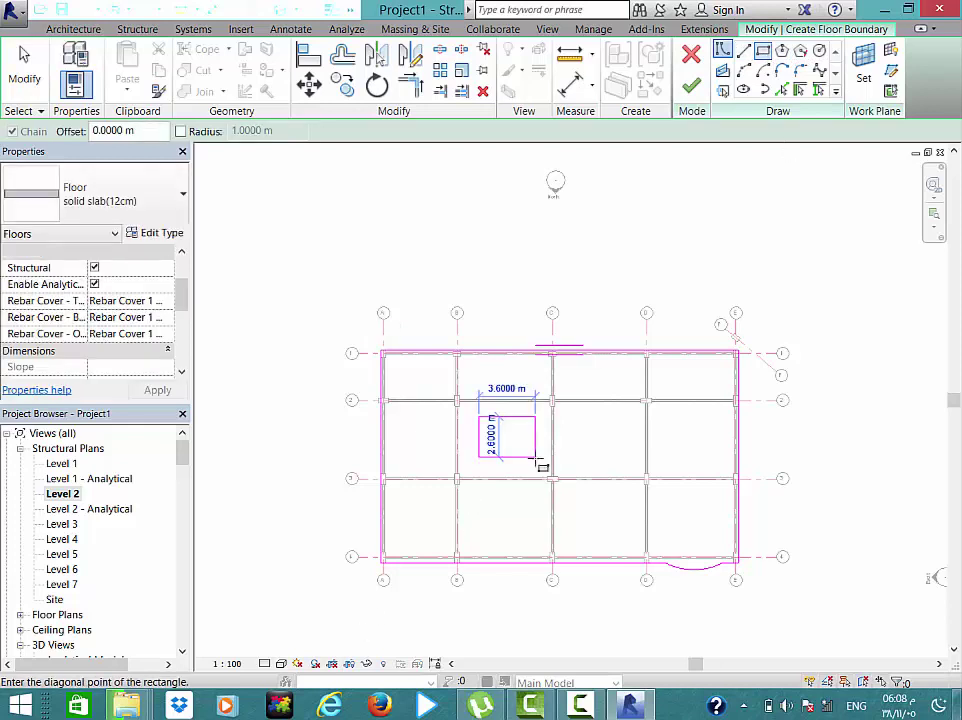
pyautogui.click(535, 458)
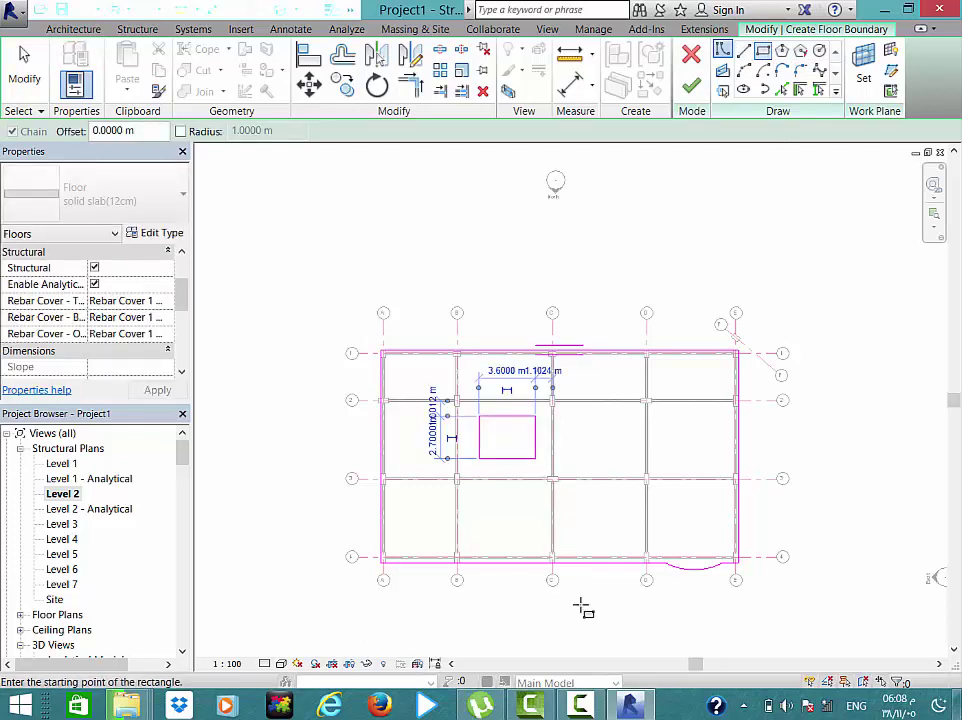
# - Draw a small 0.9 × 0.7 m test rectangle inside the opening and window-select its lines
pyautogui.scroll(4, 500, 436)
pyautogui.click(499, 428)
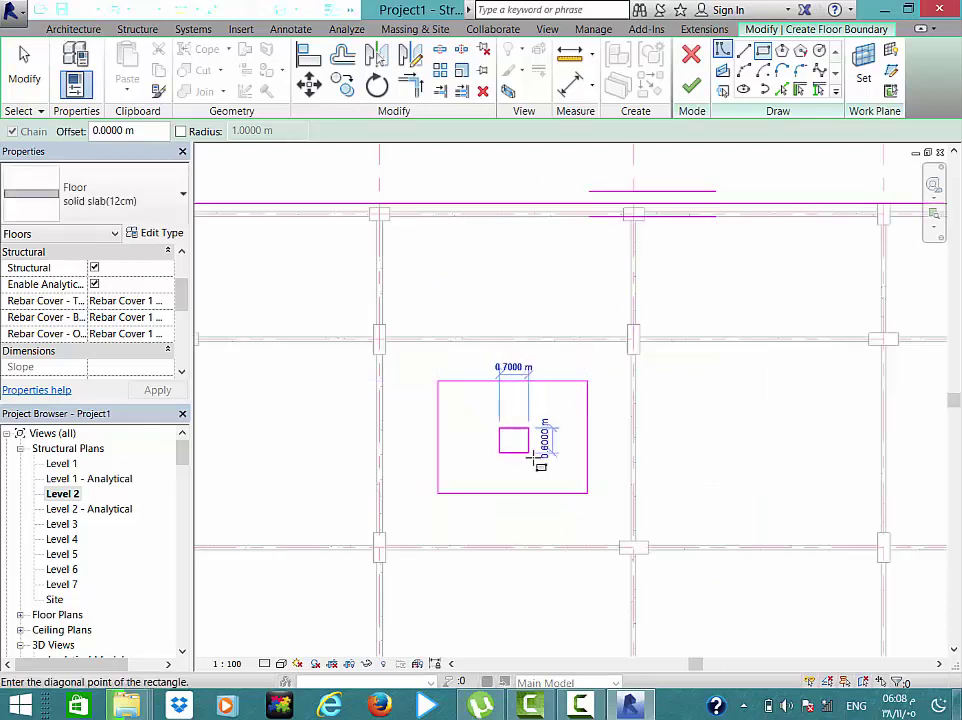
pyautogui.click(537, 458)
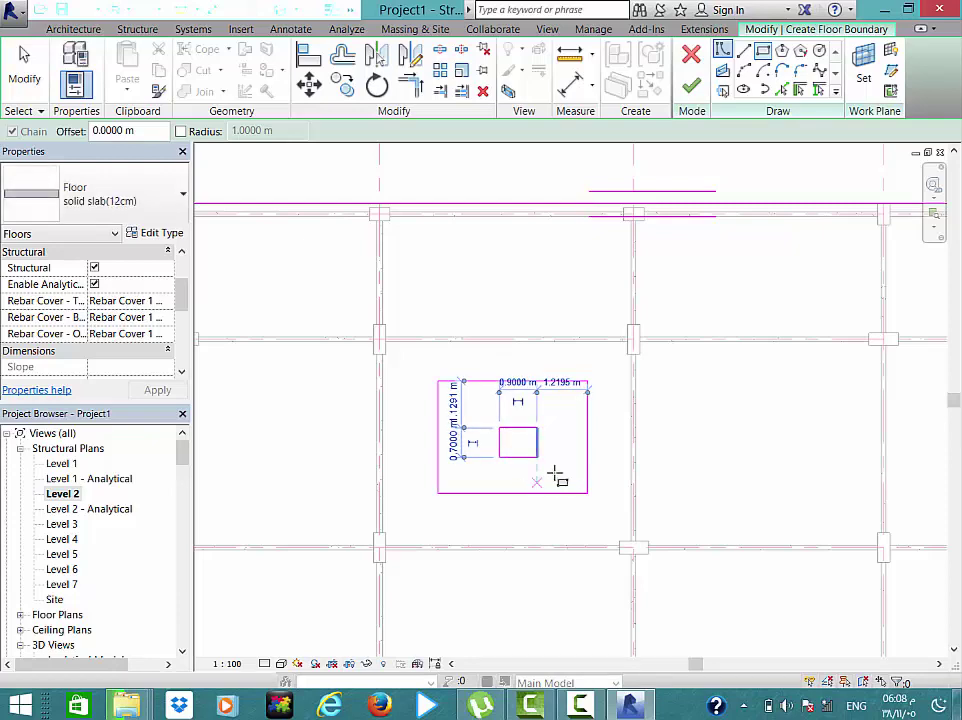
pyautogui.scroll(-1, 555, 474)
pyautogui.scroll(-3, 555, 474)
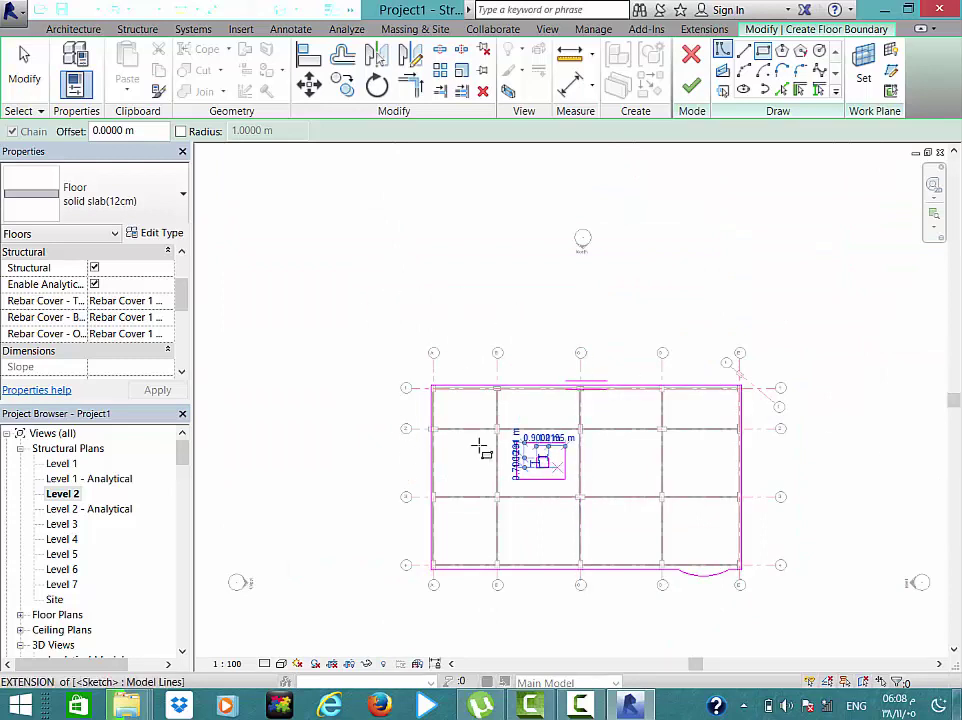
pyautogui.scroll(3, 548, 470)
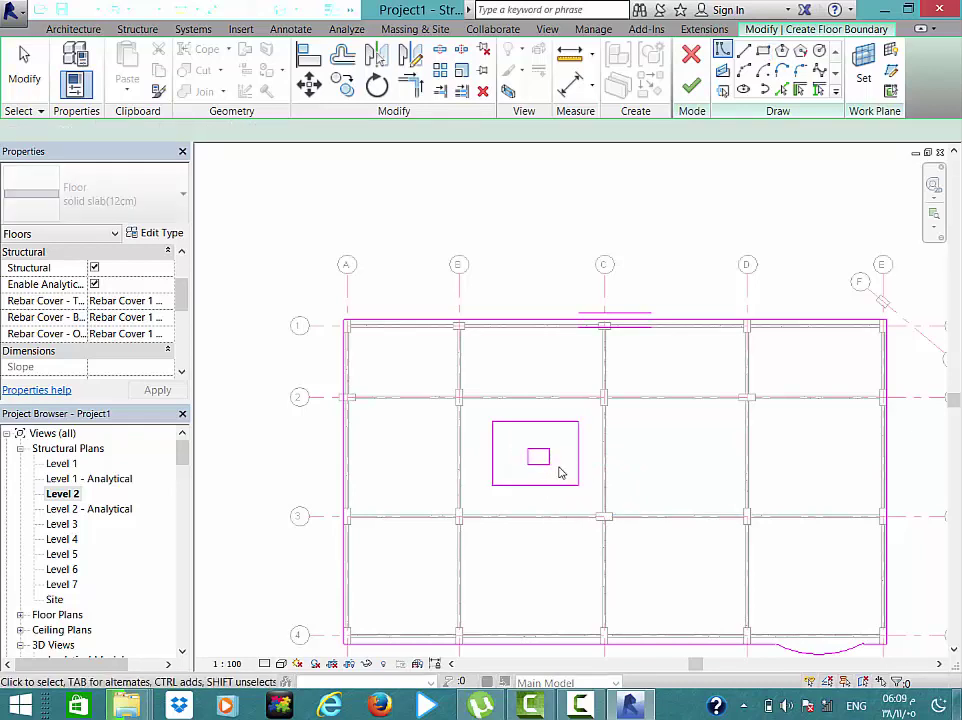
pyautogui.moveTo(567, 475); pyautogui.dragTo(503, 435)
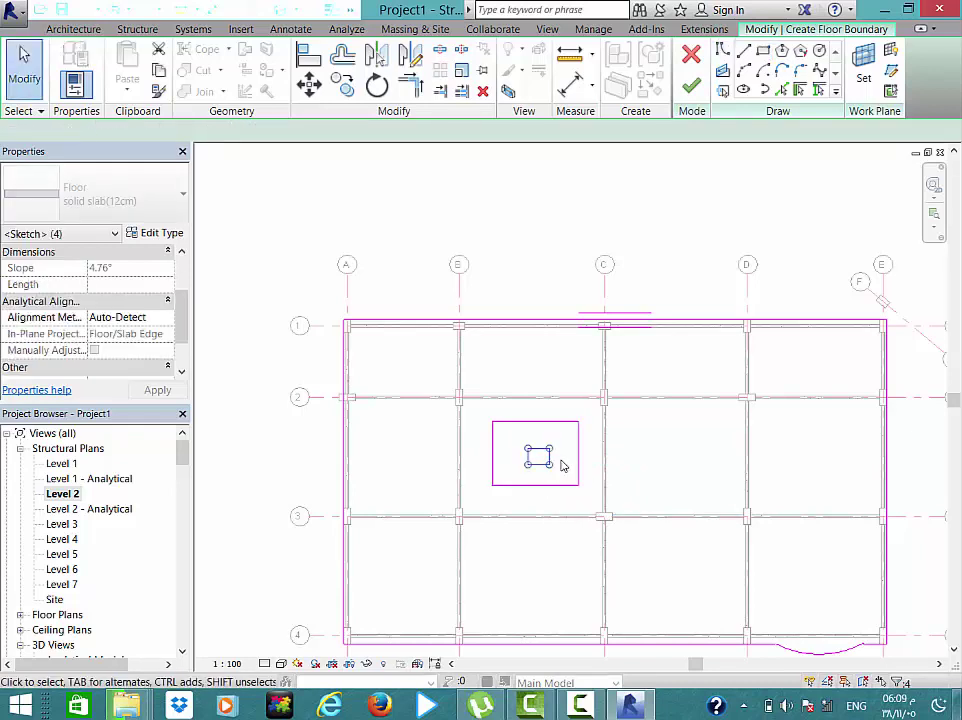
pyautogui.click(561, 460)
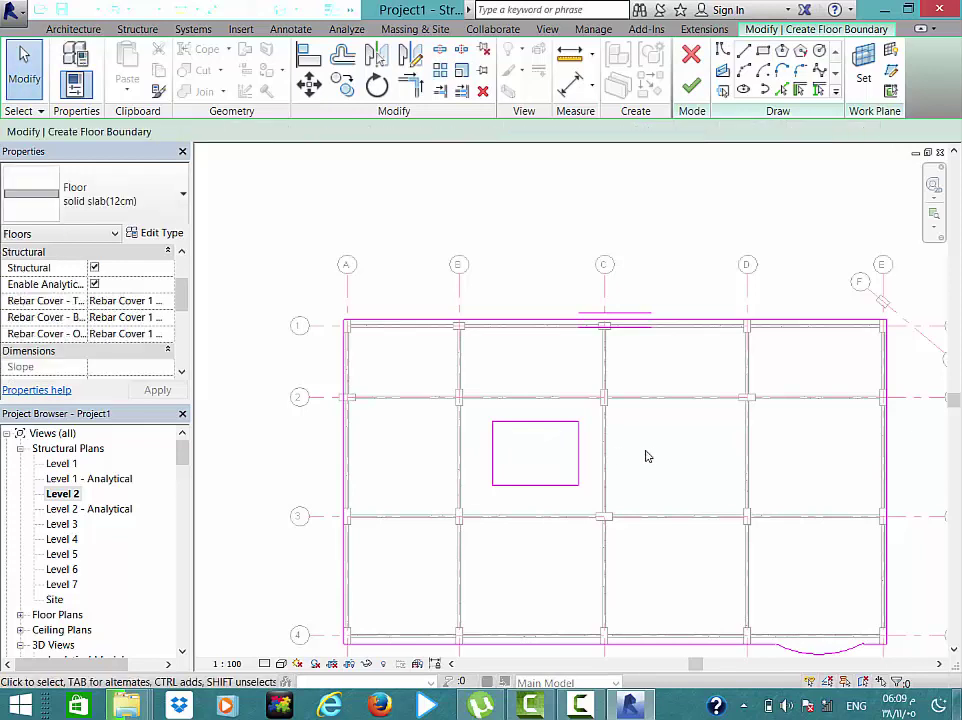
pyautogui.scroll(-1, 648, 452)
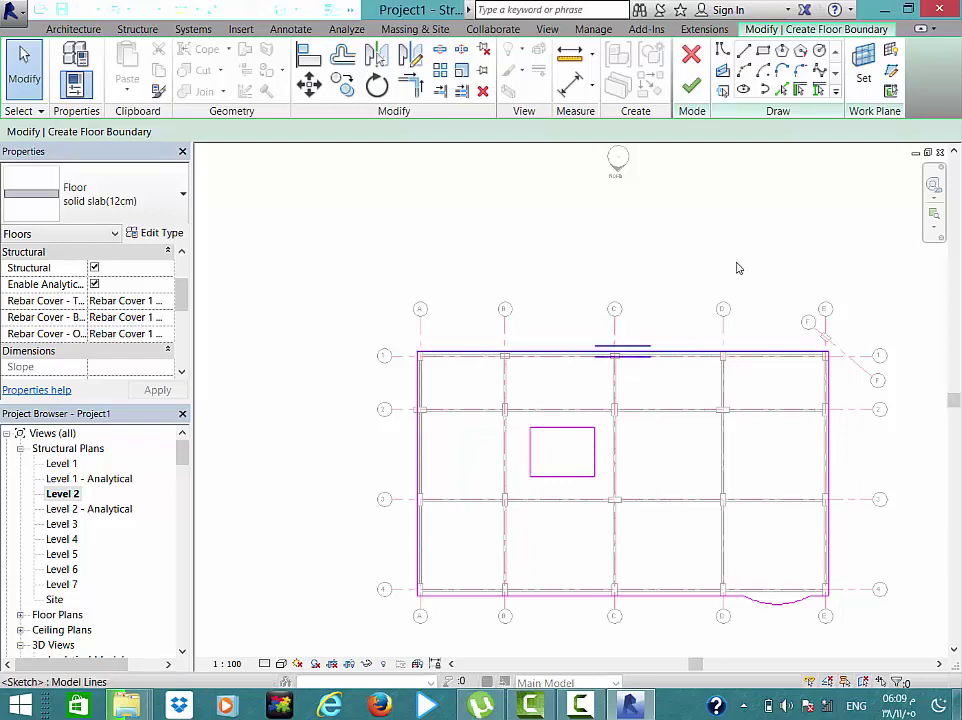
# - Finish the floor sketch to create the 12 cm slab
pyautogui.click(692, 87)
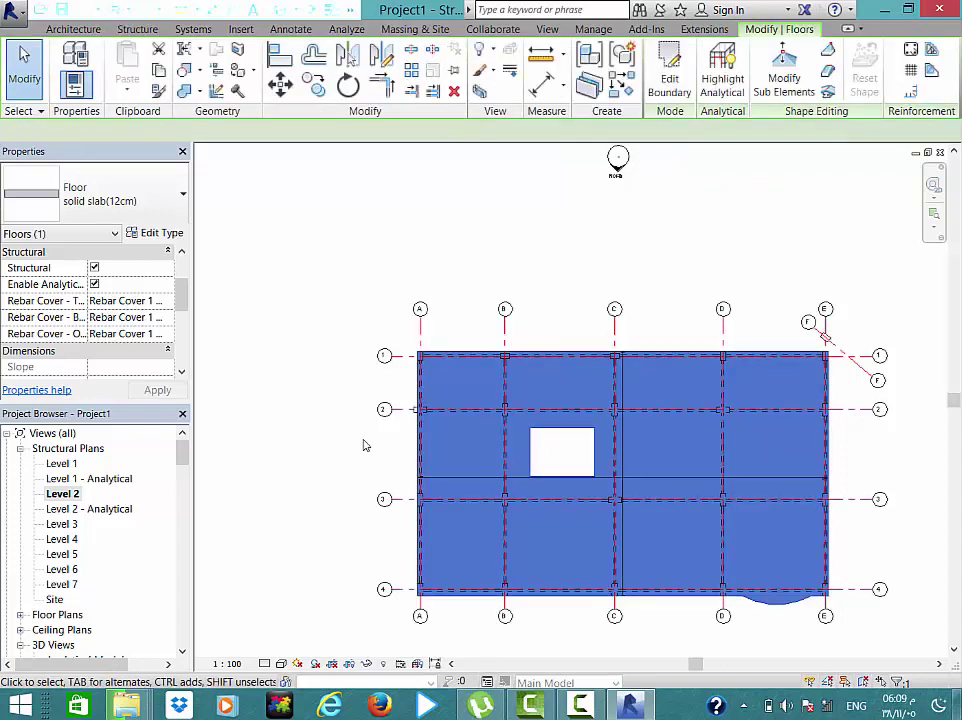
pyautogui.click(282, 664)
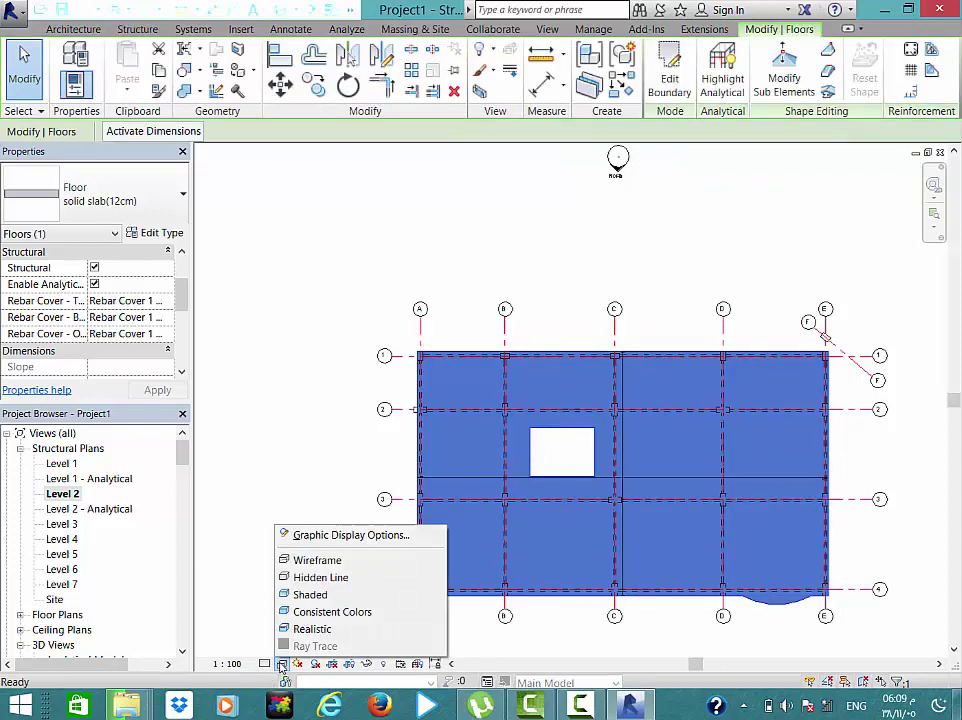
pyautogui.click(217, 599)
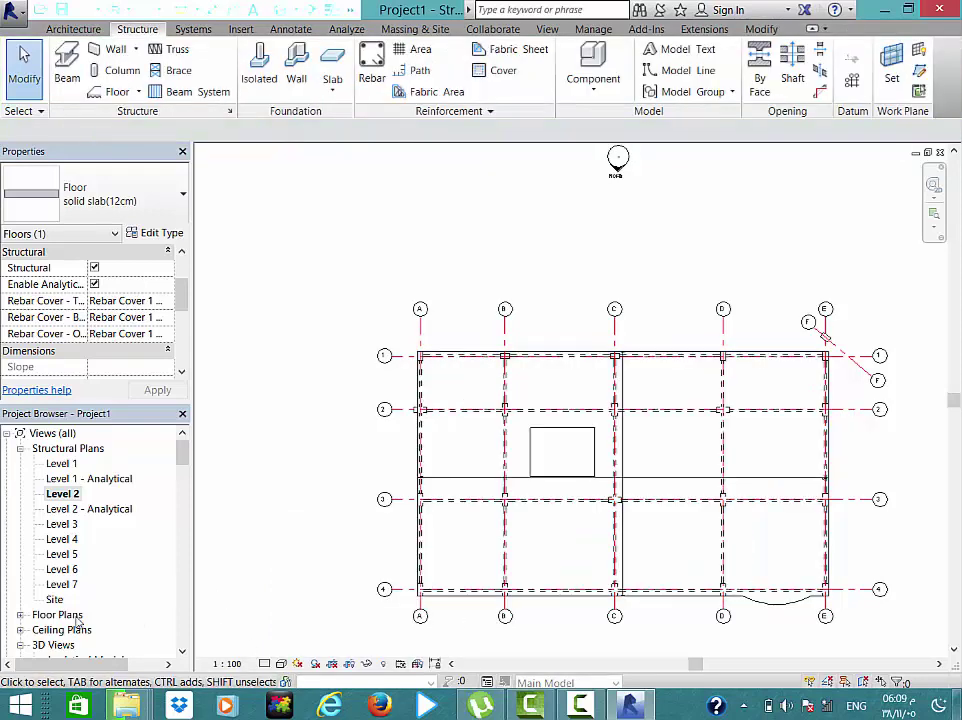
pyautogui.scroll(-1, 183, 655)
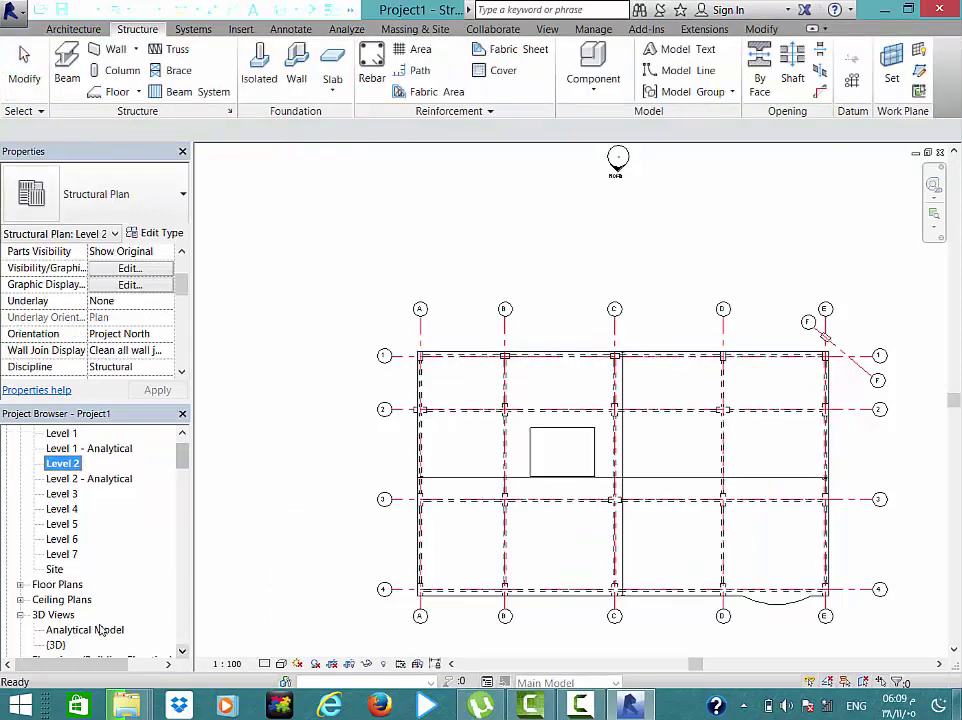
# - View the slab in the default {3D} view, orbiting to see it over the columns and beams
pyautogui.doubleClick(54, 645)
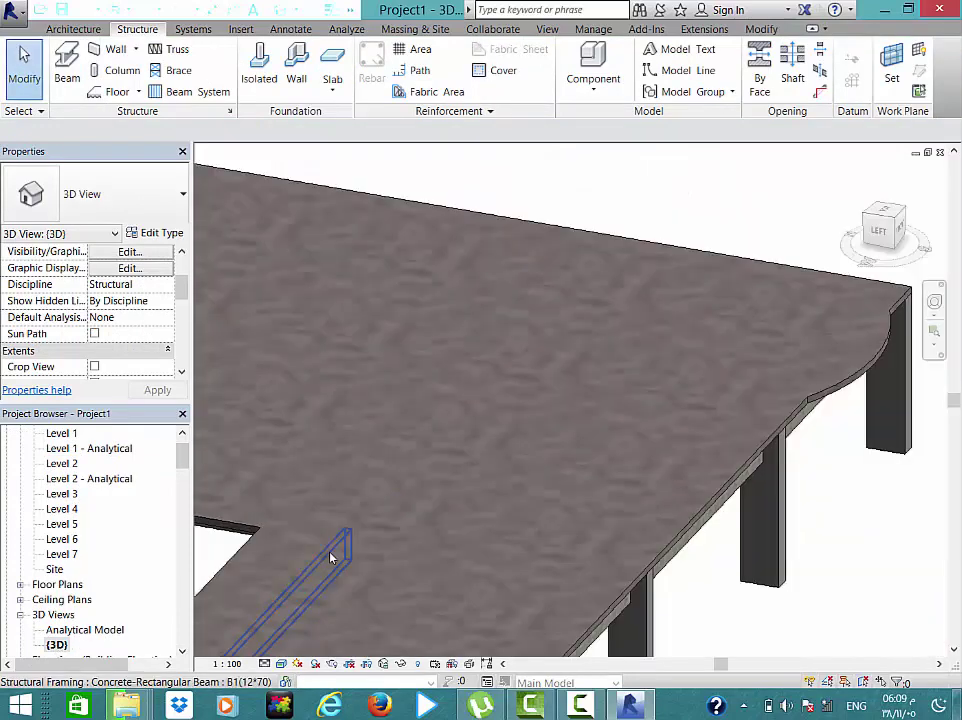
pyautogui.scroll(-2, 368, 537)
pyautogui.moveTo(520, 400); pyautogui.dragTo(583, 571, button='middle')
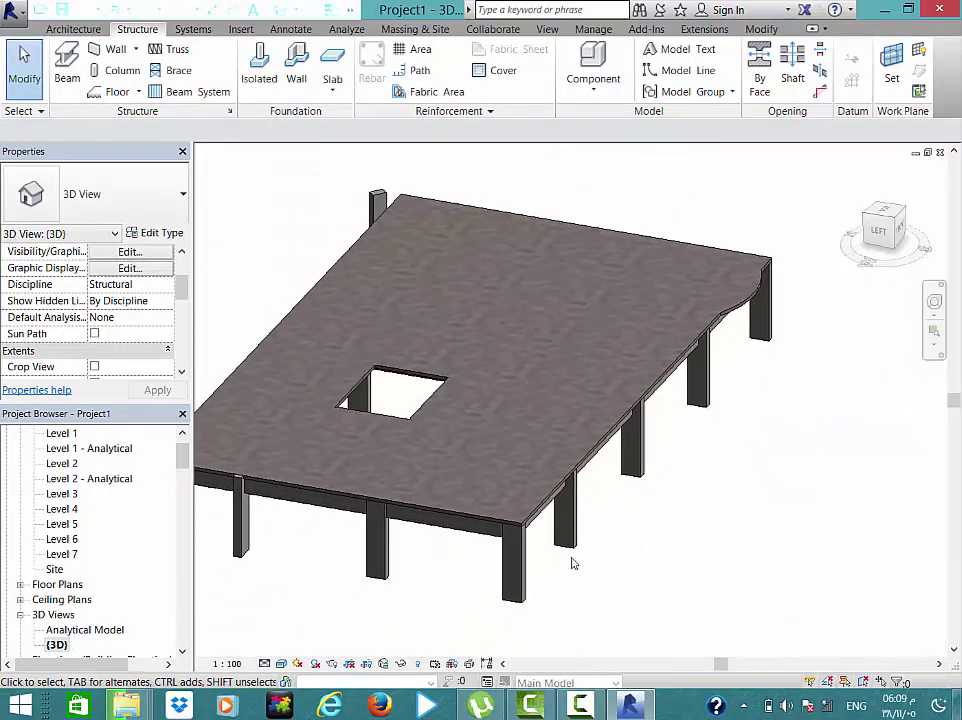
pyautogui.moveTo(584, 616)
pyautogui.keyDown('shift'); pyautogui.mouseDown(button='middle')
pyautogui.moveTo(621, 422)
pyautogui.moveTo(700, 522)
pyautogui.moveTo(715, 636)
pyautogui.mouseUp(button='middle'); pyautogui.keyUp('shift')
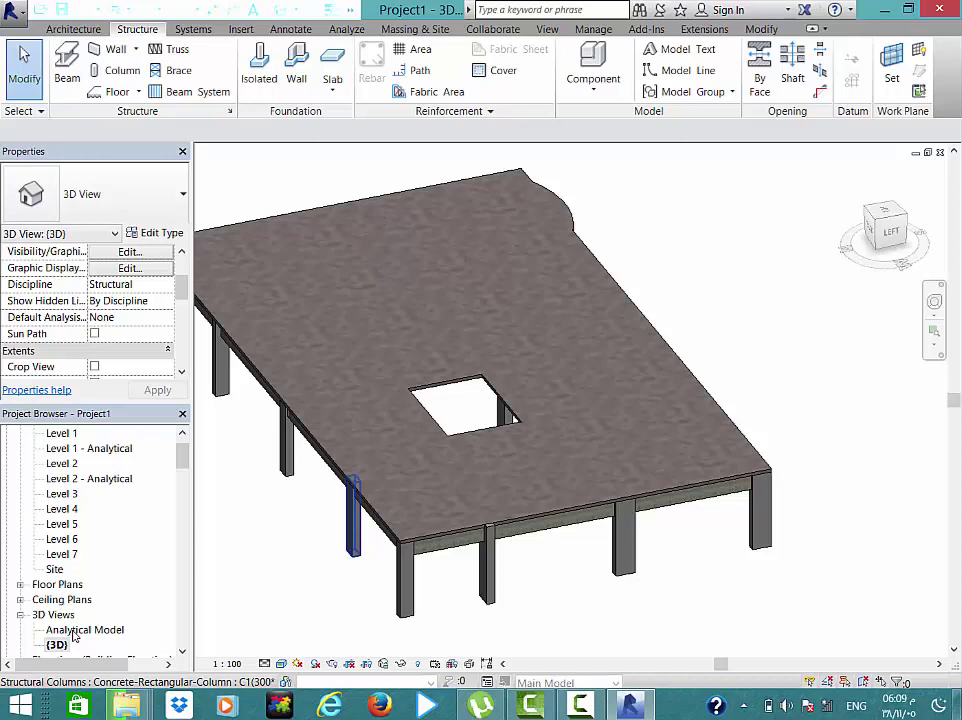
# - Glance at the analytical model 3D view, then switch to the Level 2 structural plan
pyautogui.doubleClick(73, 631)
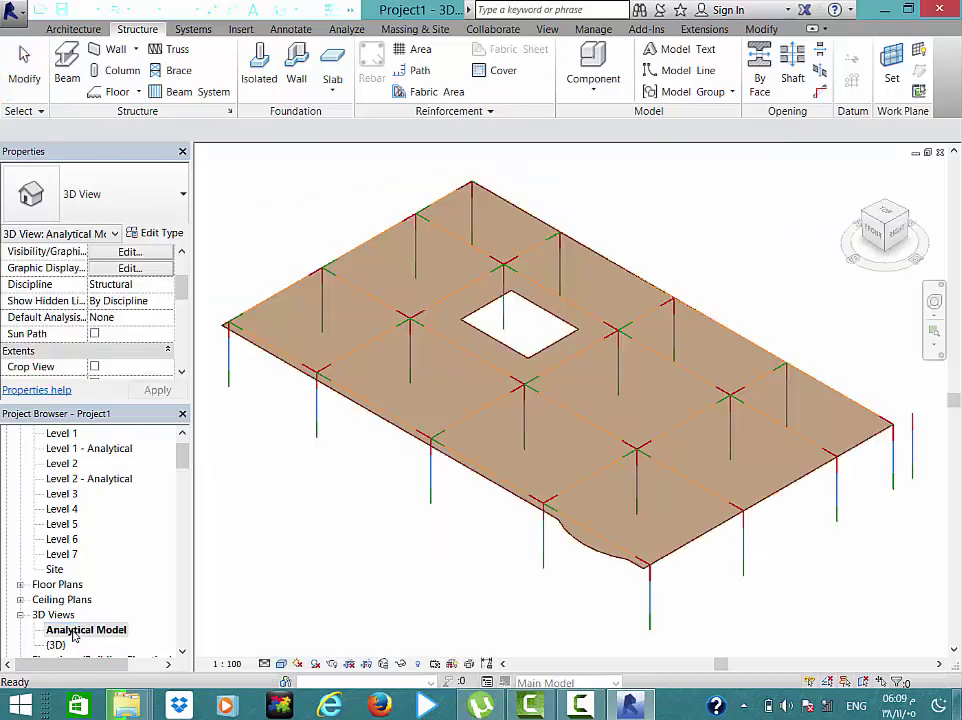
pyautogui.scroll(2, 538, 331)
pyautogui.scroll(-2, 538, 331)
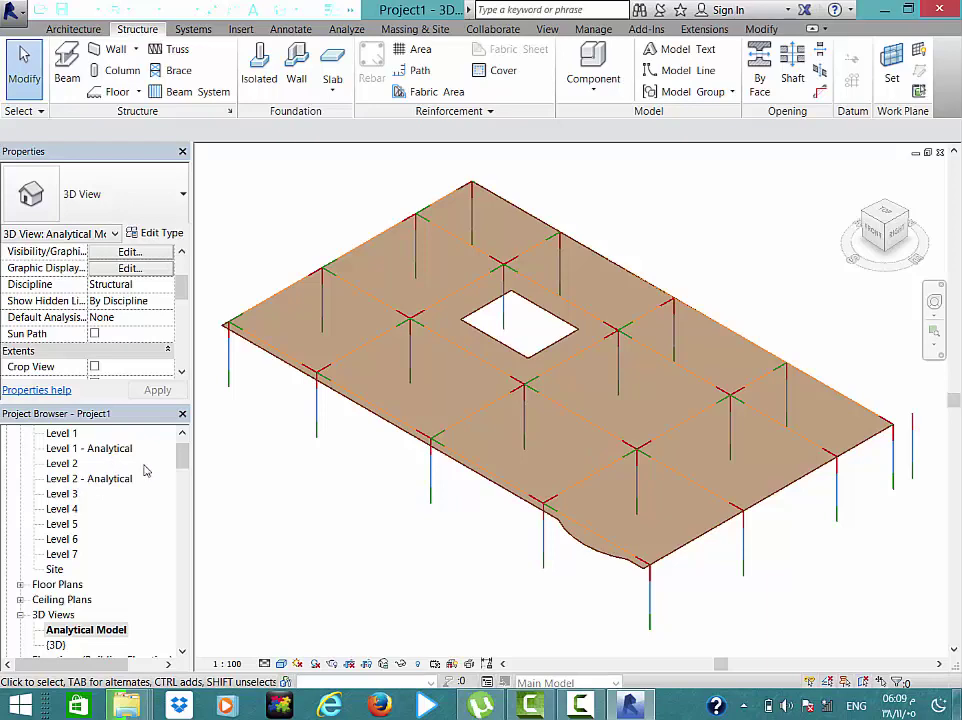
pyautogui.doubleClick(62, 465)
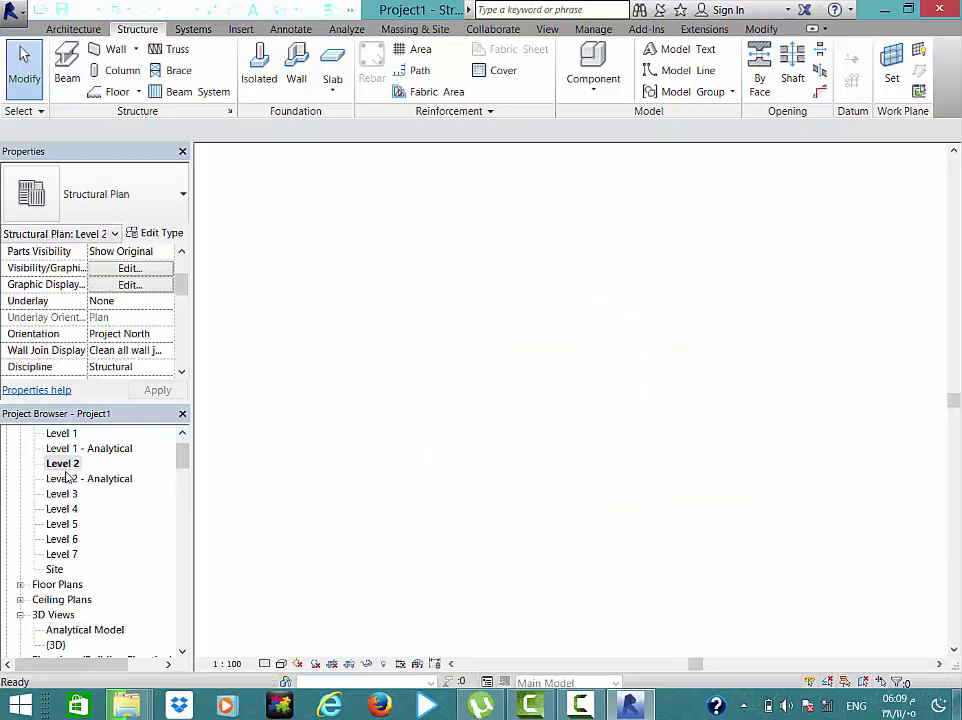
# - Edit the Level 2 floor boundary and delete the small opening rectangle
pyautogui.scroll(1, 565, 450)
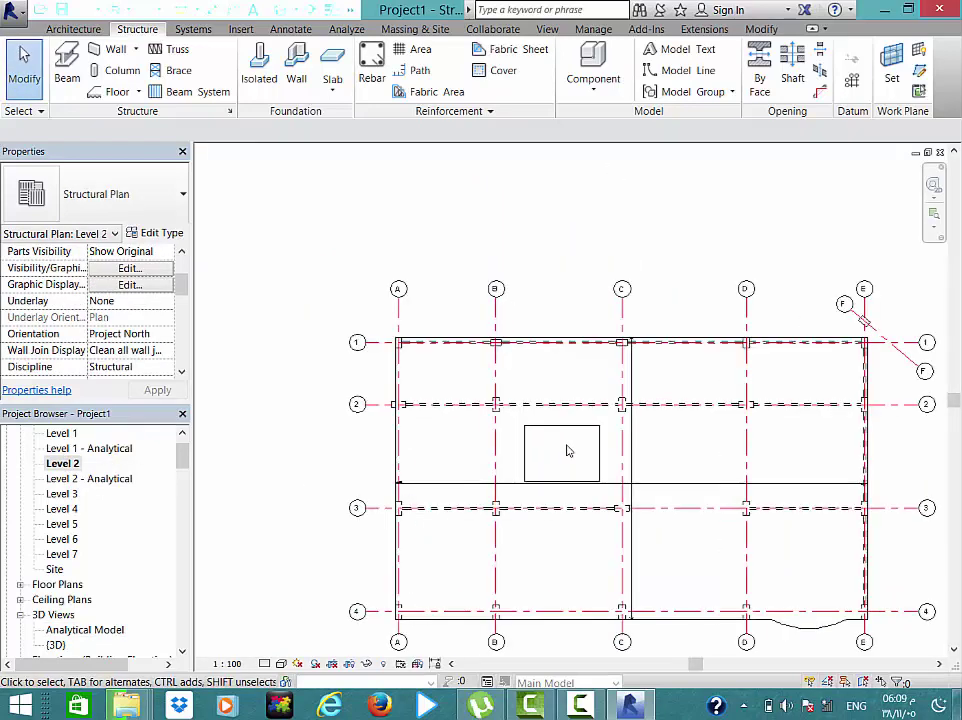
pyautogui.scroll(2, 566, 451)
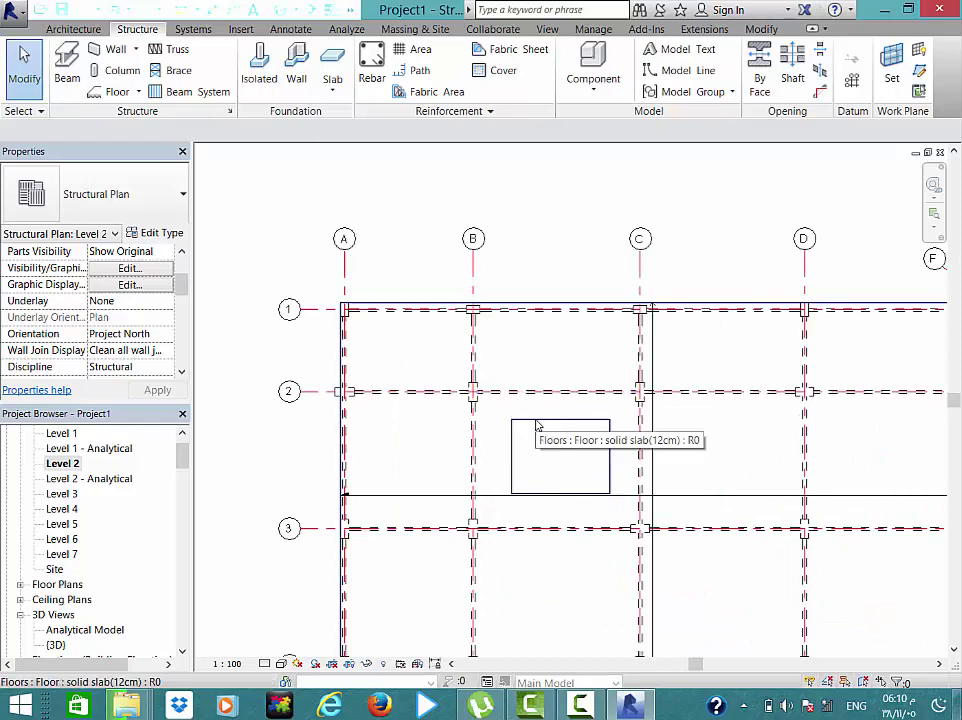
pyautogui.scroll(-1, 537, 420)
pyautogui.moveTo(543, 429); pyautogui.dragTo(453, 333, button='middle')
pyautogui.scroll(1, 451, 318)
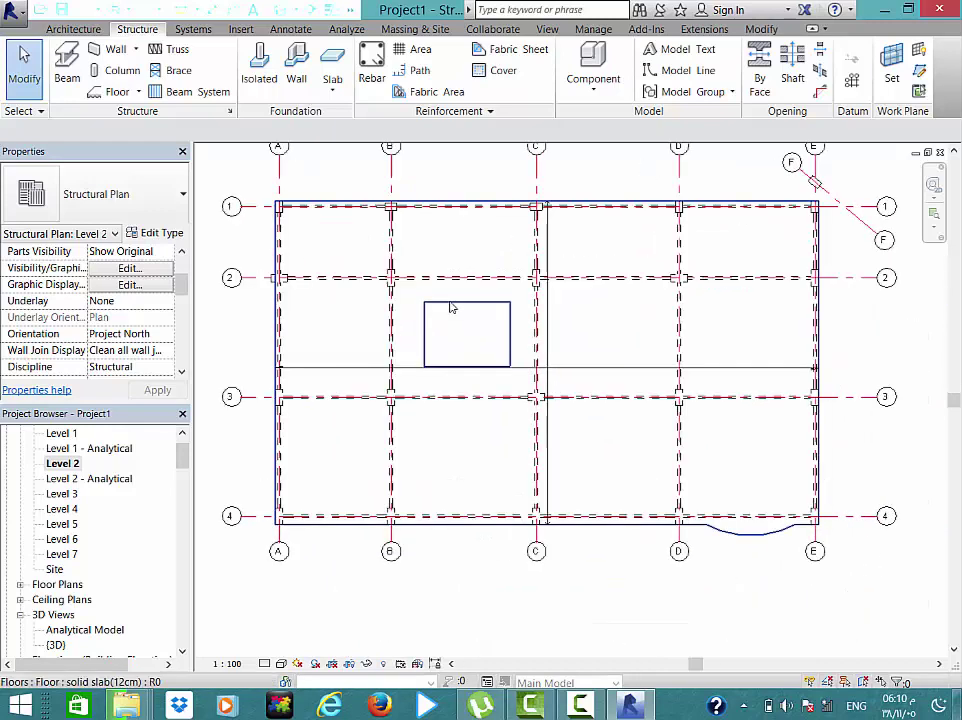
pyautogui.doubleClick(451, 308)
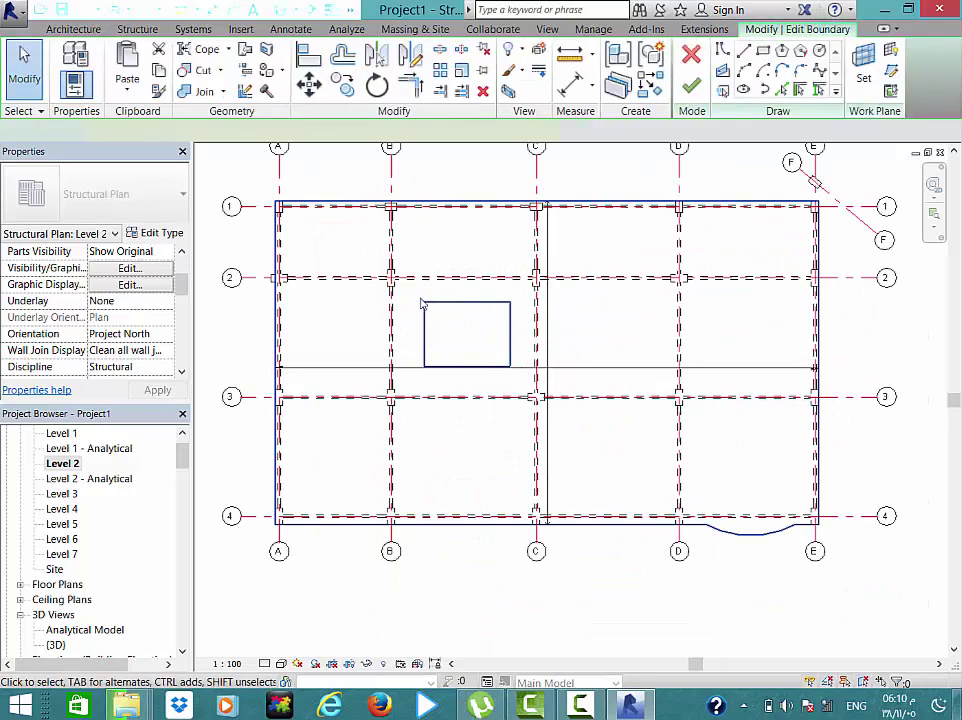
pyautogui.moveTo(412, 296); pyautogui.dragTo(518, 379)
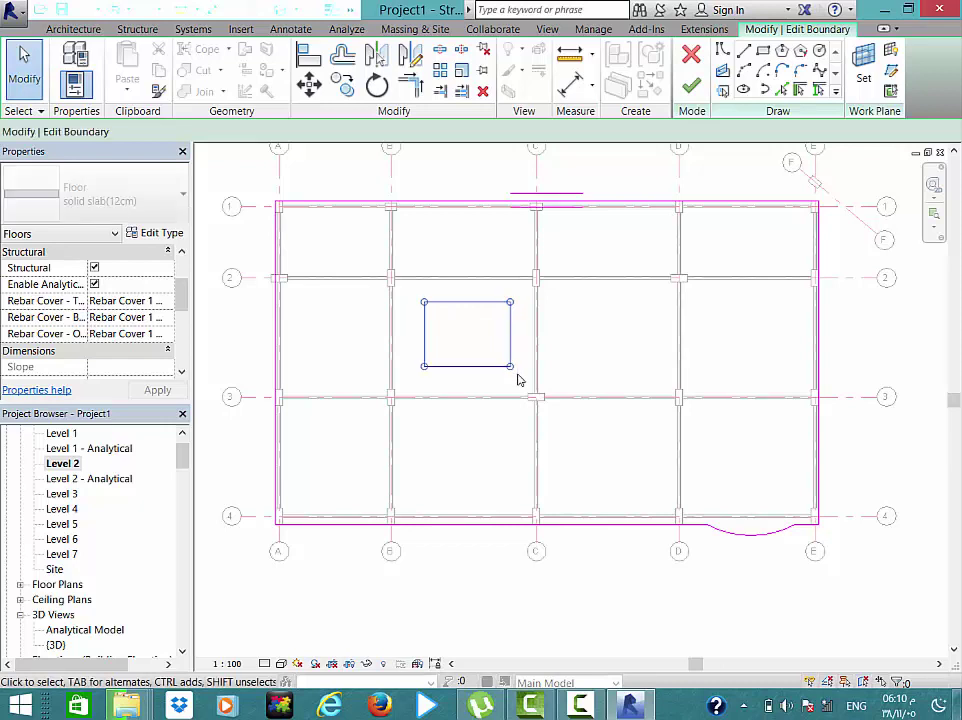
pyautogui.press('Delete')
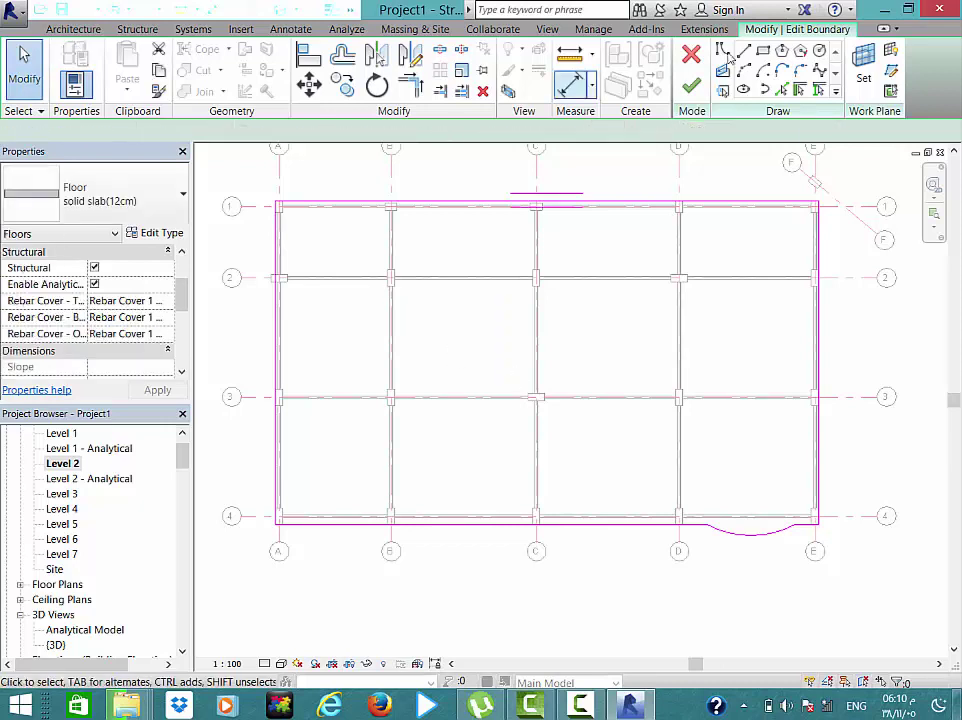
# - Draw a new opening rectangle from B-2 to C-3 and finish the floor edit
pyautogui.press('Return')
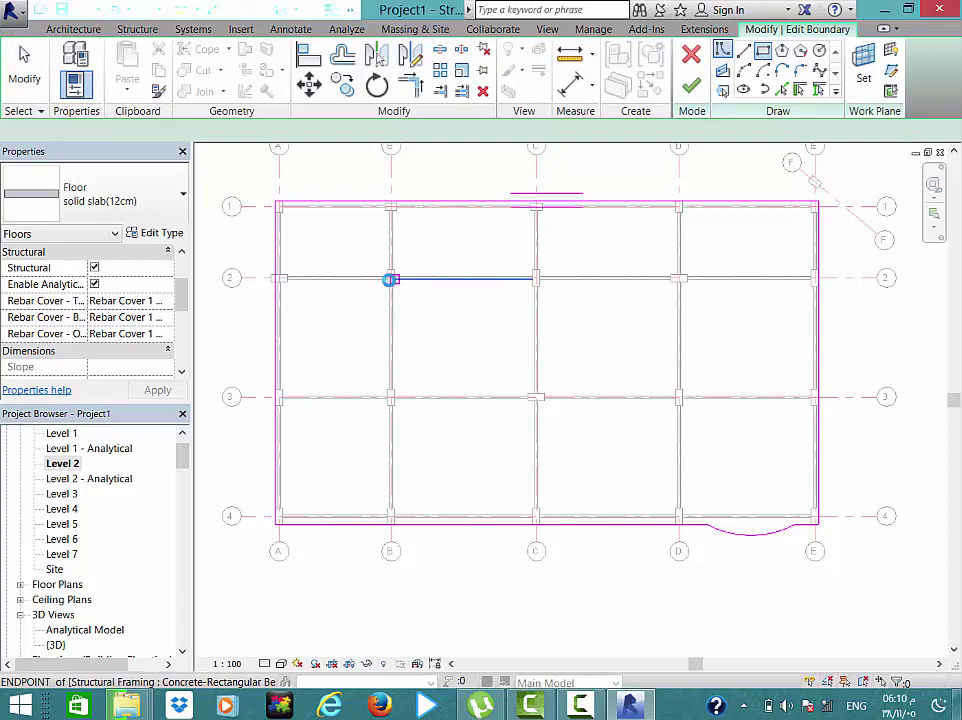
pyautogui.scroll(5, 390, 279)
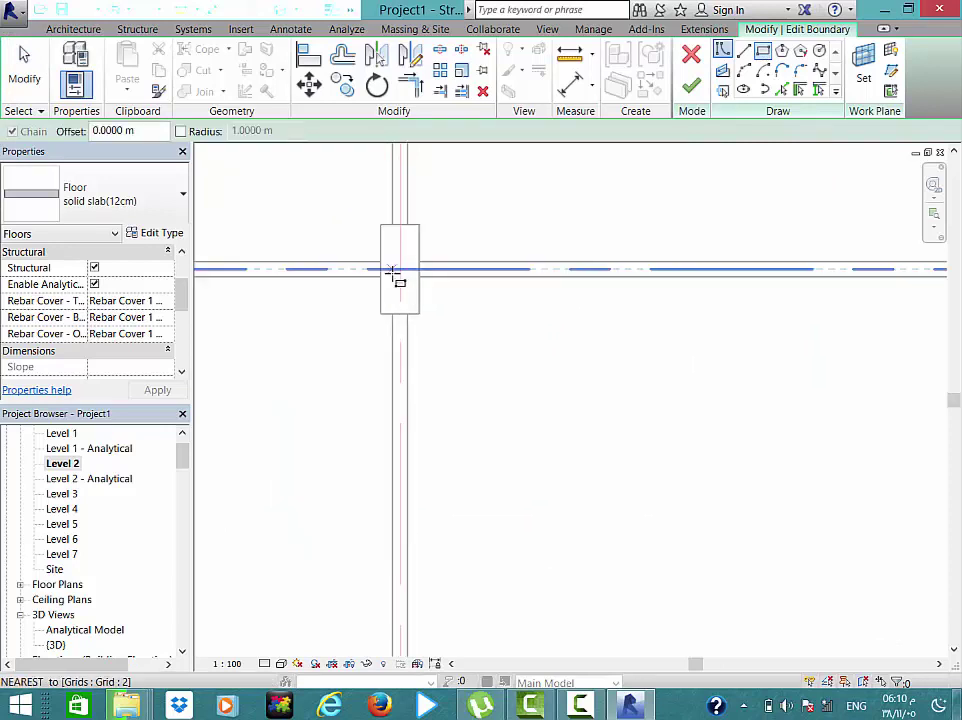
pyautogui.click(440, 332)
pyautogui.scroll(-1, 447, 339)
pyautogui.scroll(-2, 448, 345)
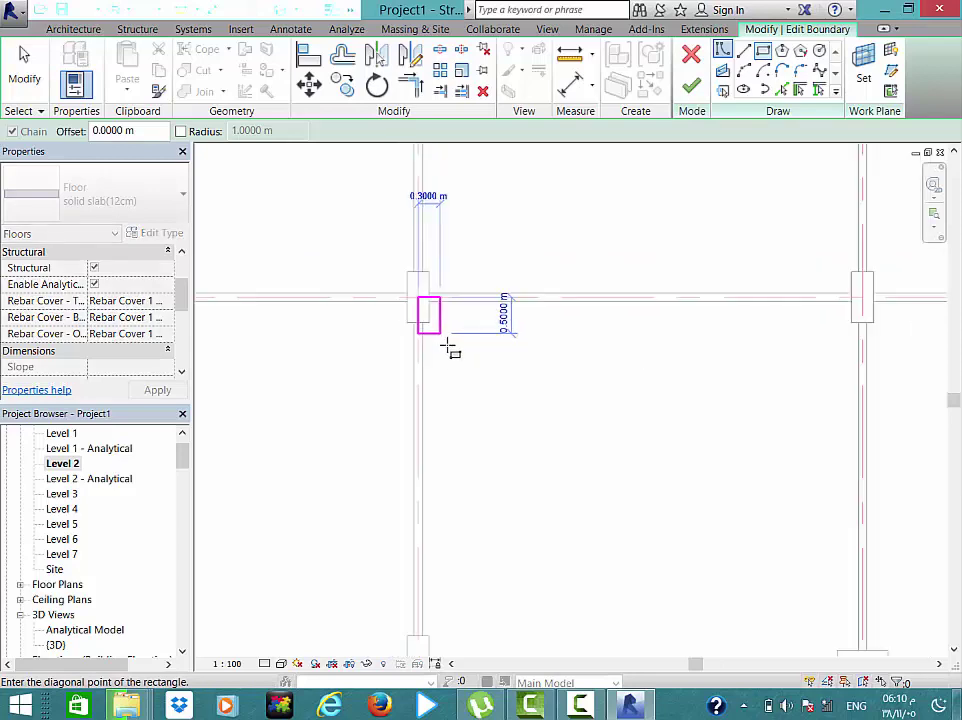
pyautogui.scroll(-2, 448, 345)
pyautogui.scroll(-1, 450, 340)
pyautogui.scroll(-2, 580, 477)
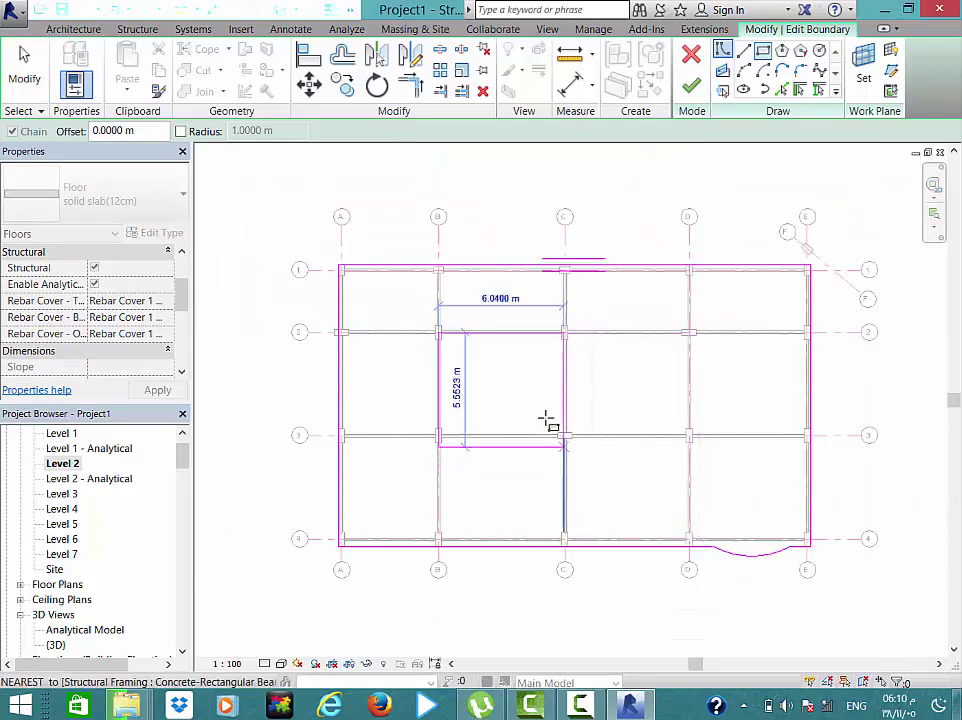
pyautogui.scroll(2, 550, 426)
pyautogui.scroll(2, 570, 442)
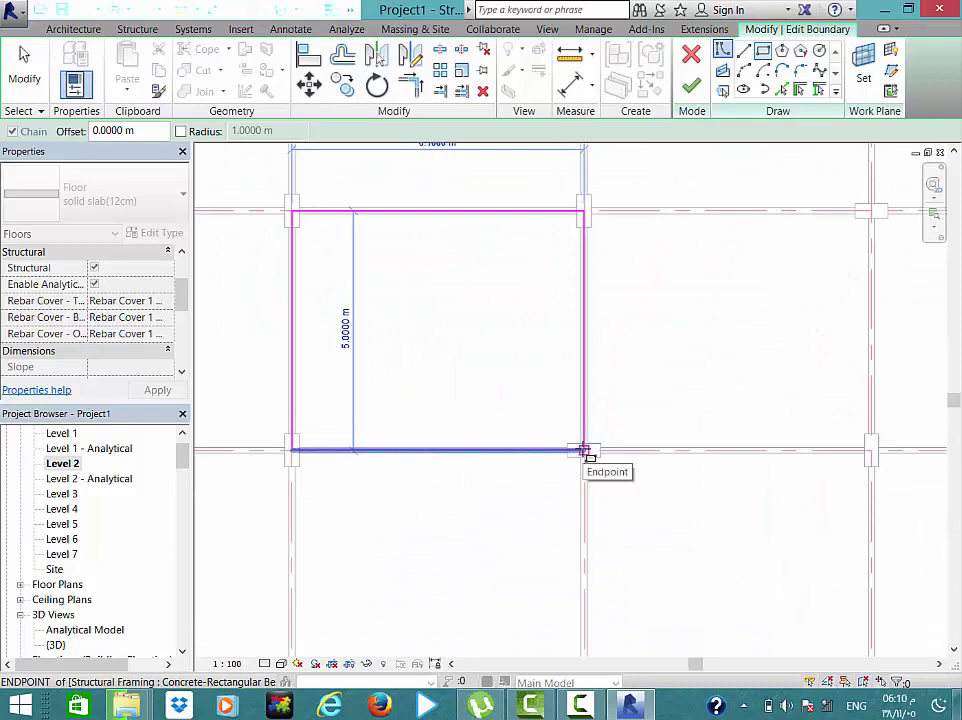
pyautogui.click(584, 450)
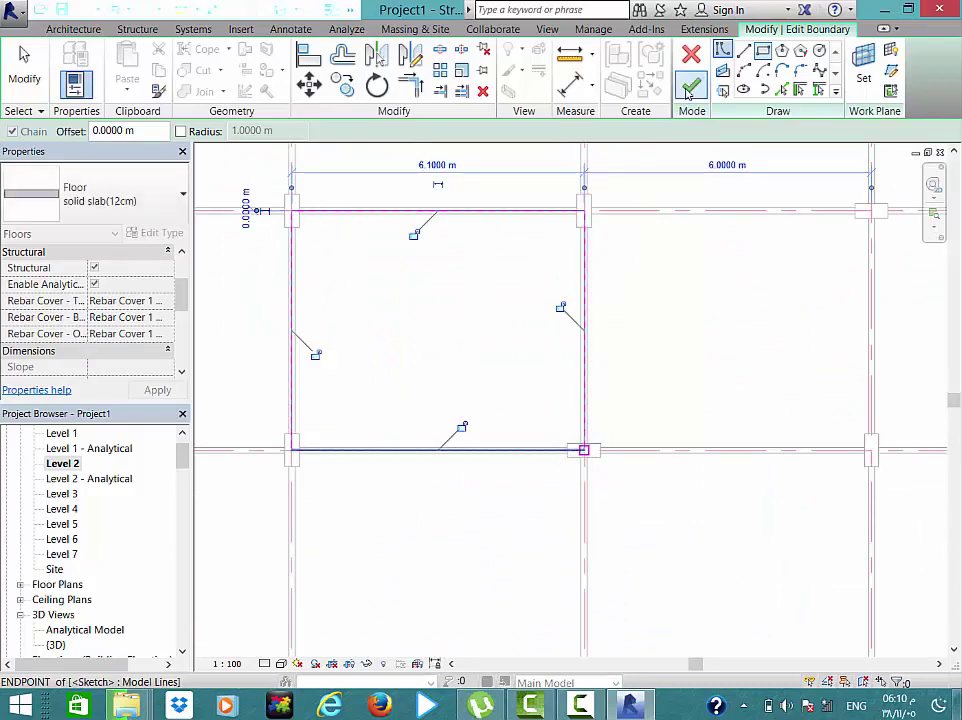
pyautogui.click(690, 89)
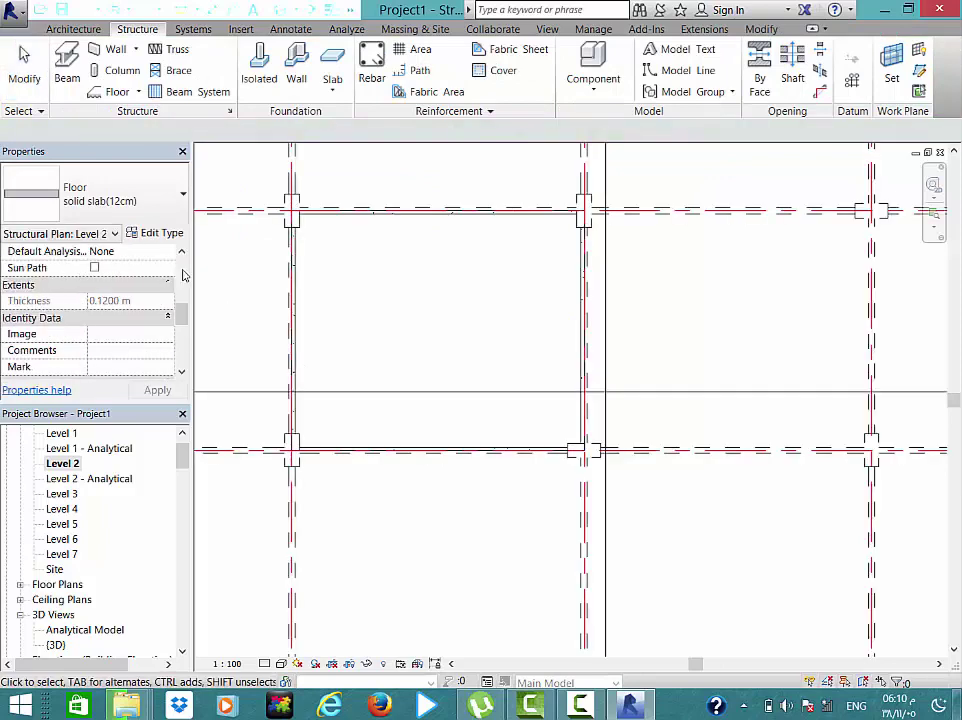
# - Start a new floor, skip the save reminder, and set its height offset to -0.1000 m
pyautogui.click(24, 66)
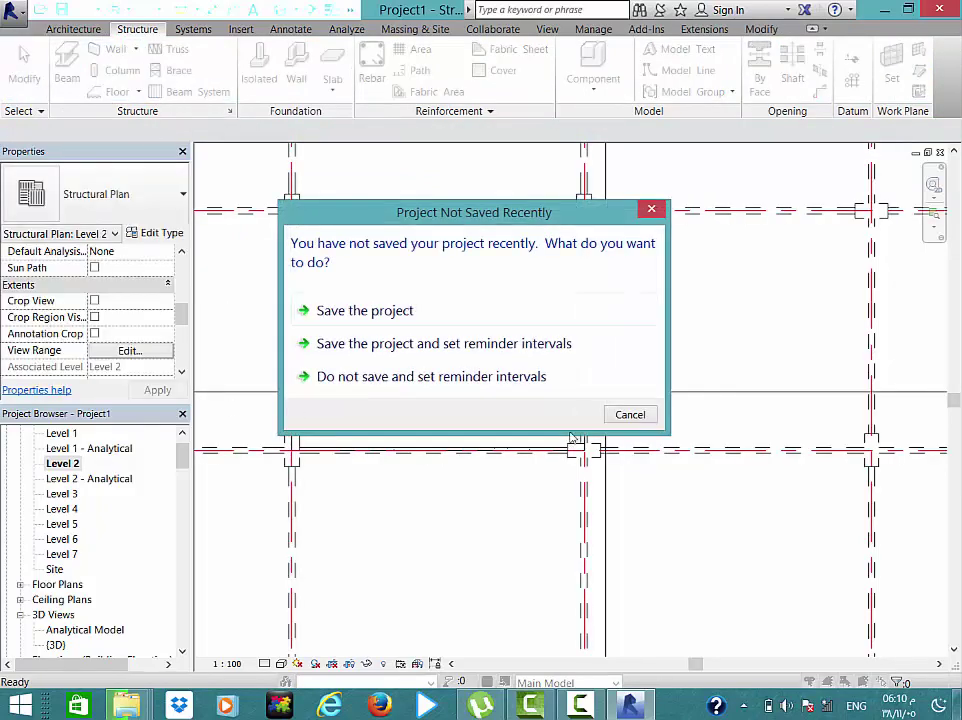
pyautogui.click(630, 414)
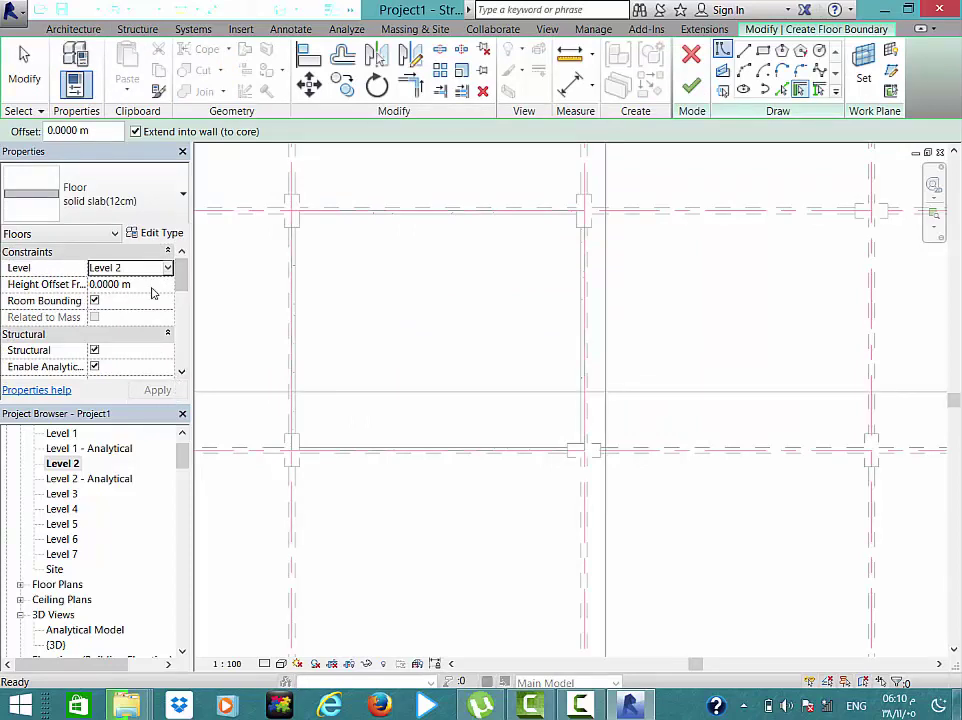
pyautogui.click(150, 286)
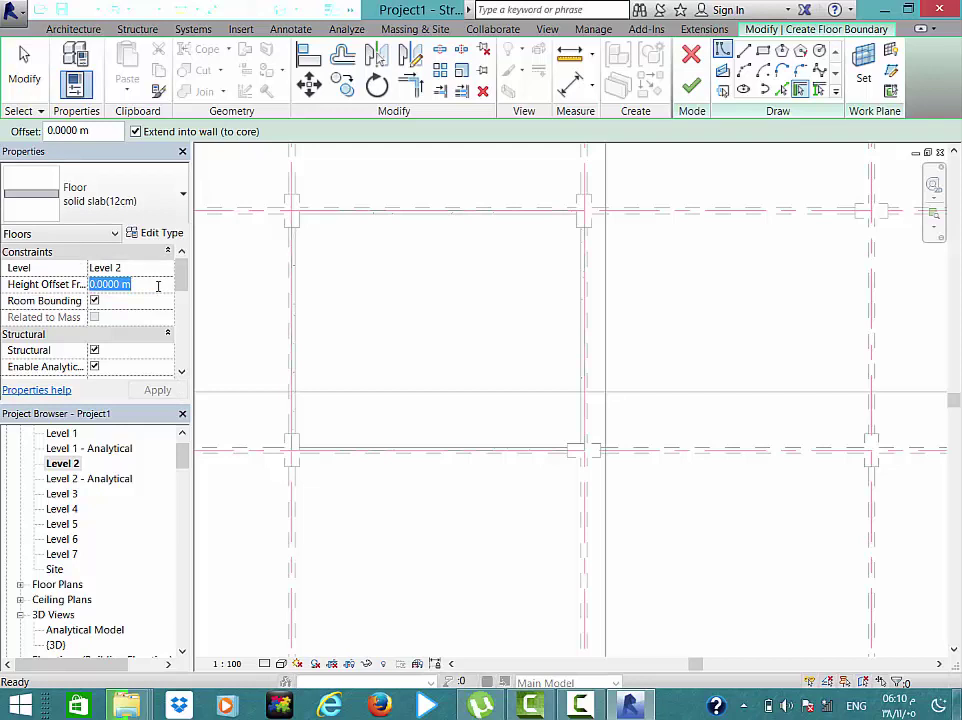
pyautogui.write('-0.1')
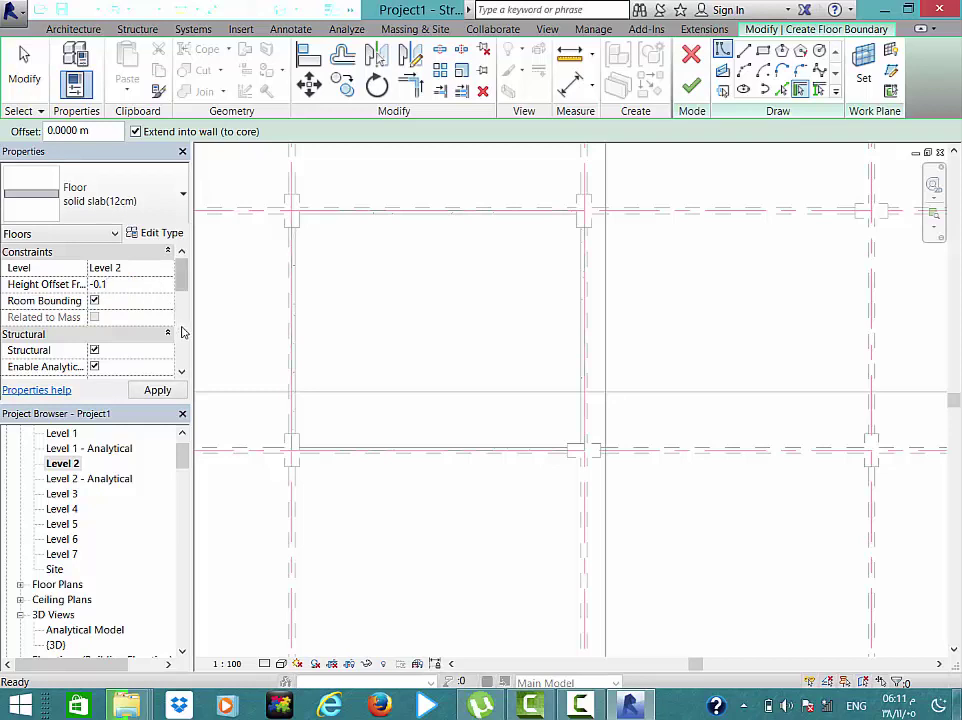
pyautogui.click(158, 390)
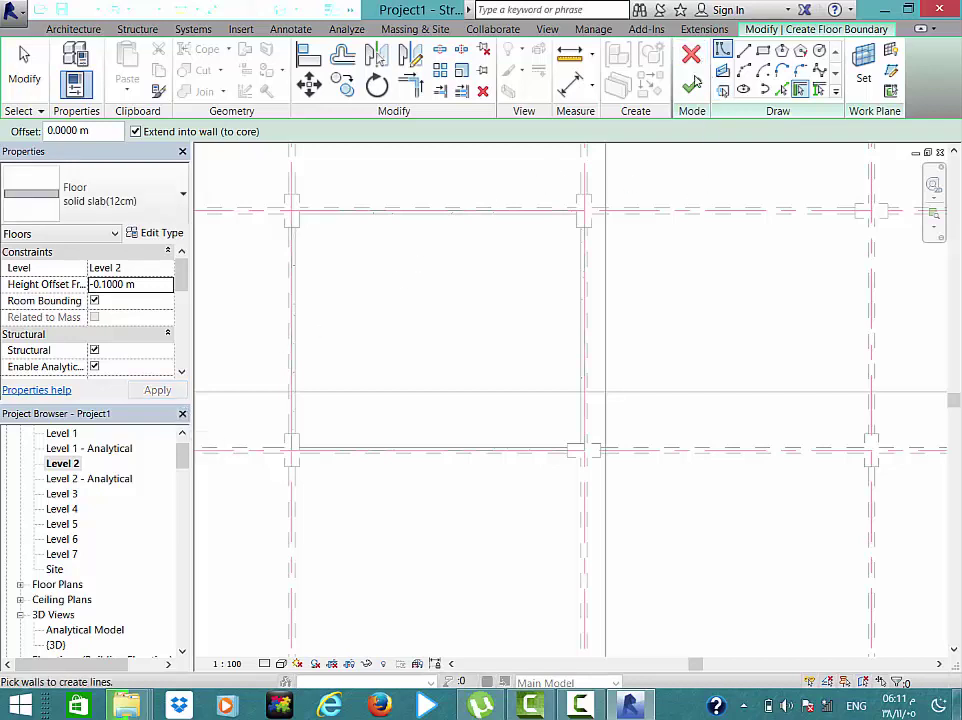
# - Sketch a rectangular boundary over the B–C/2–3 bay and finish the floor
pyautogui.click(765, 53)
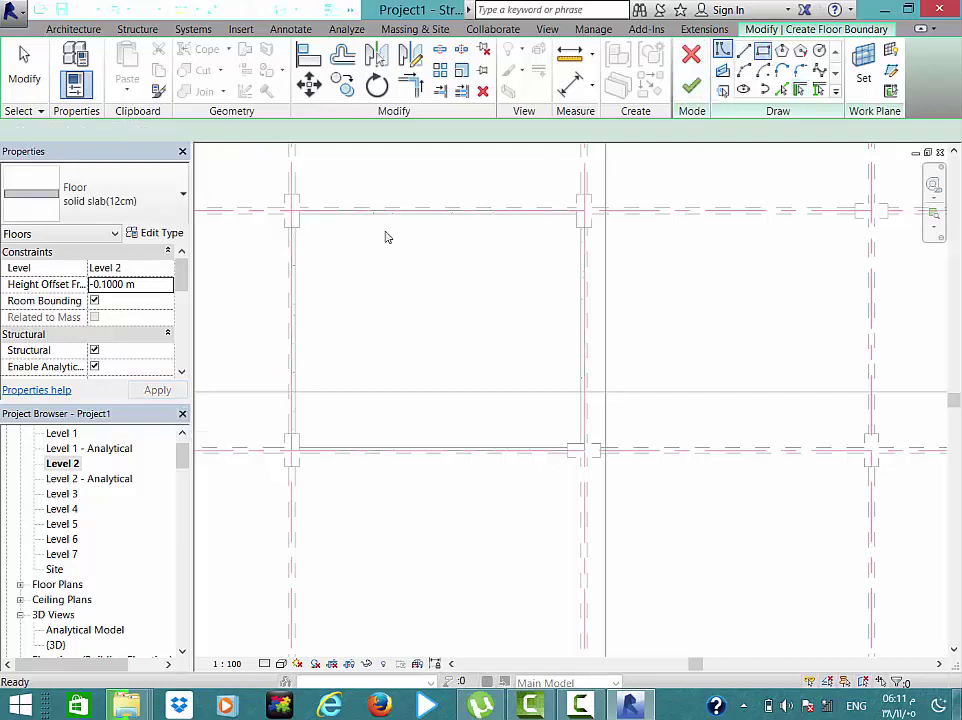
pyautogui.click(290, 211)
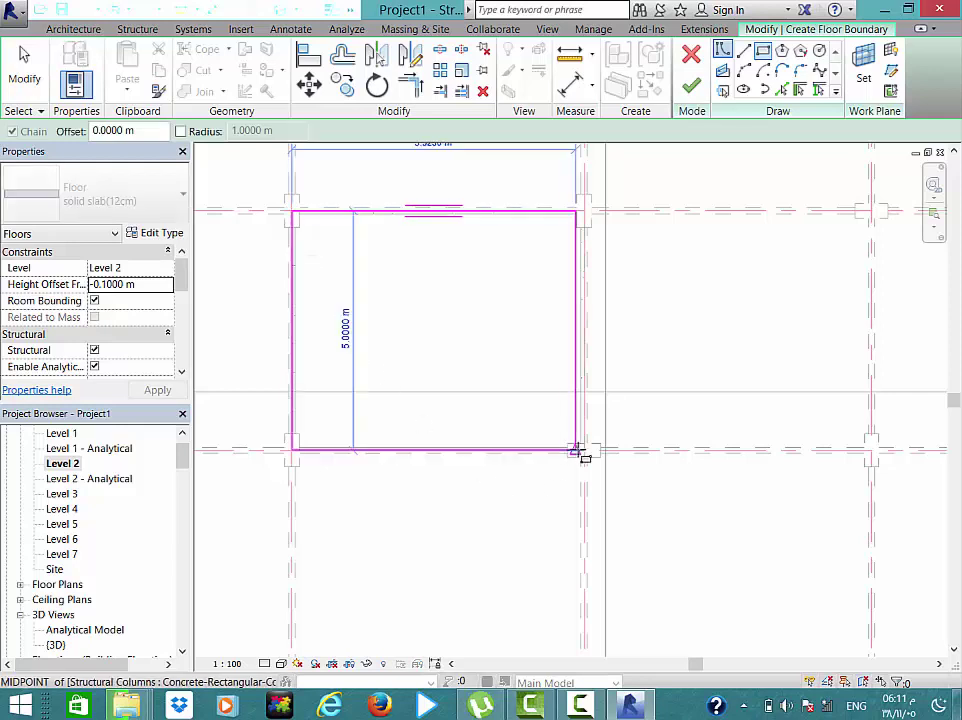
pyautogui.click(585, 450)
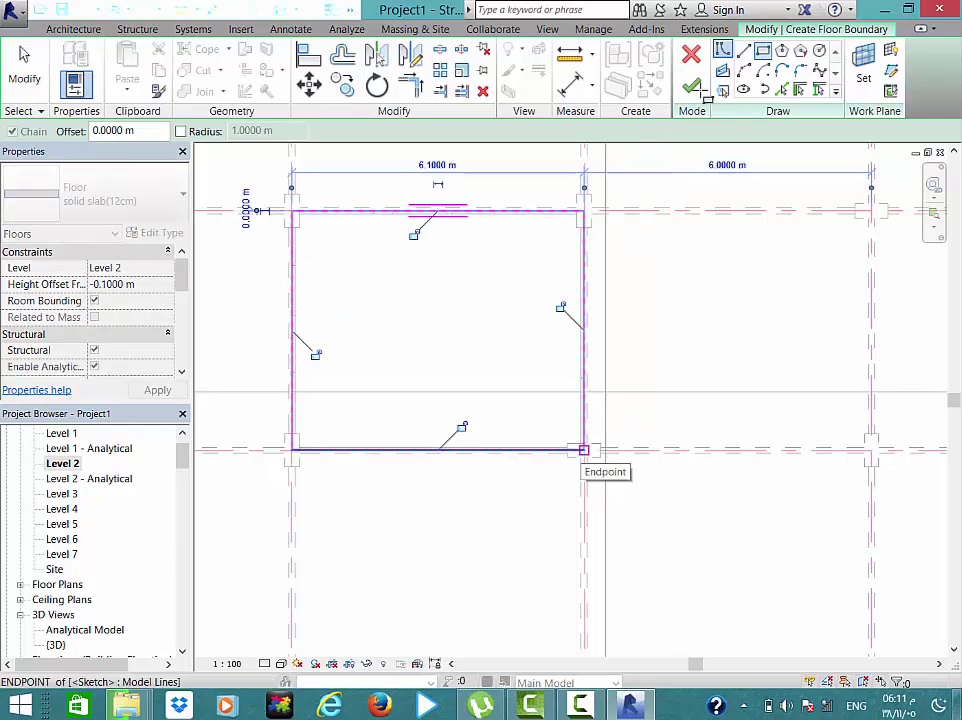
pyautogui.click(693, 90)
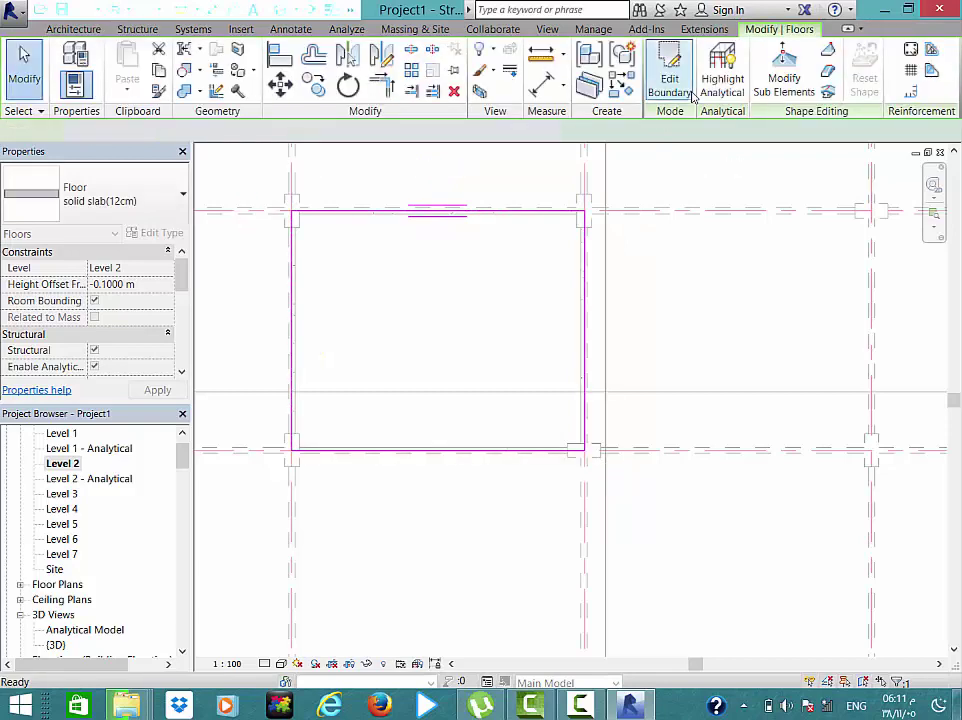
pyautogui.click(225, 629)
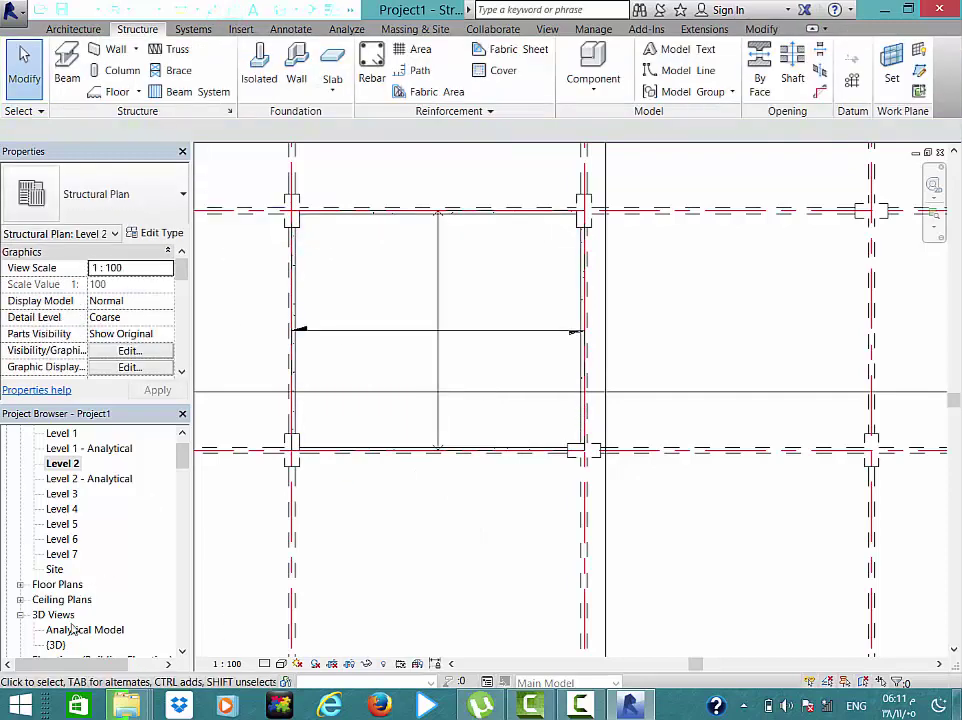
pyautogui.doubleClick(55, 645)
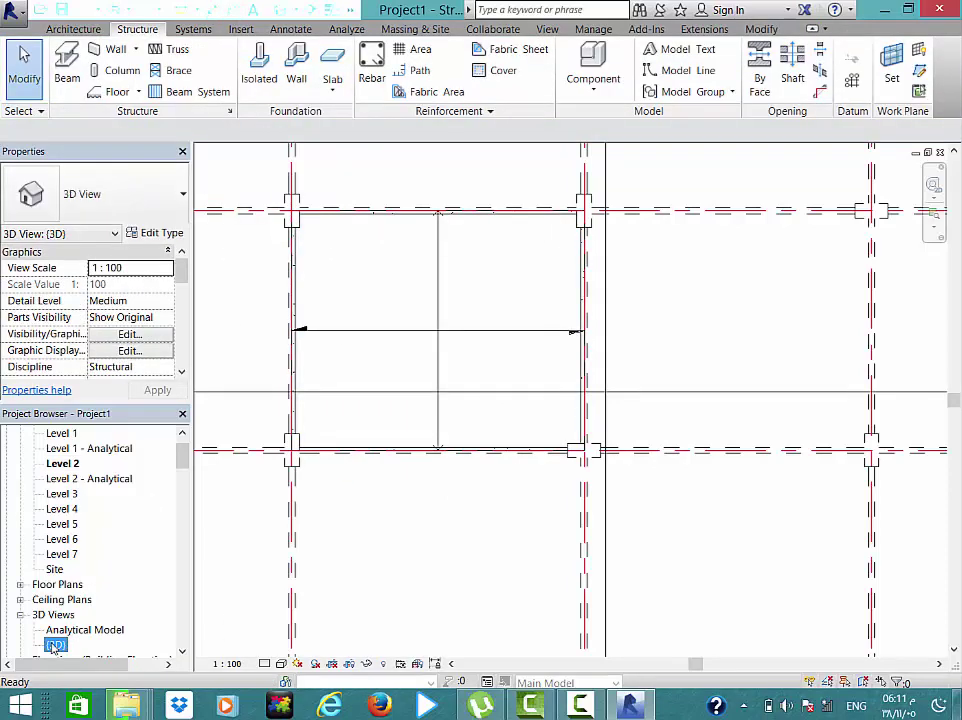
pyautogui.scroll(3, 412, 389)
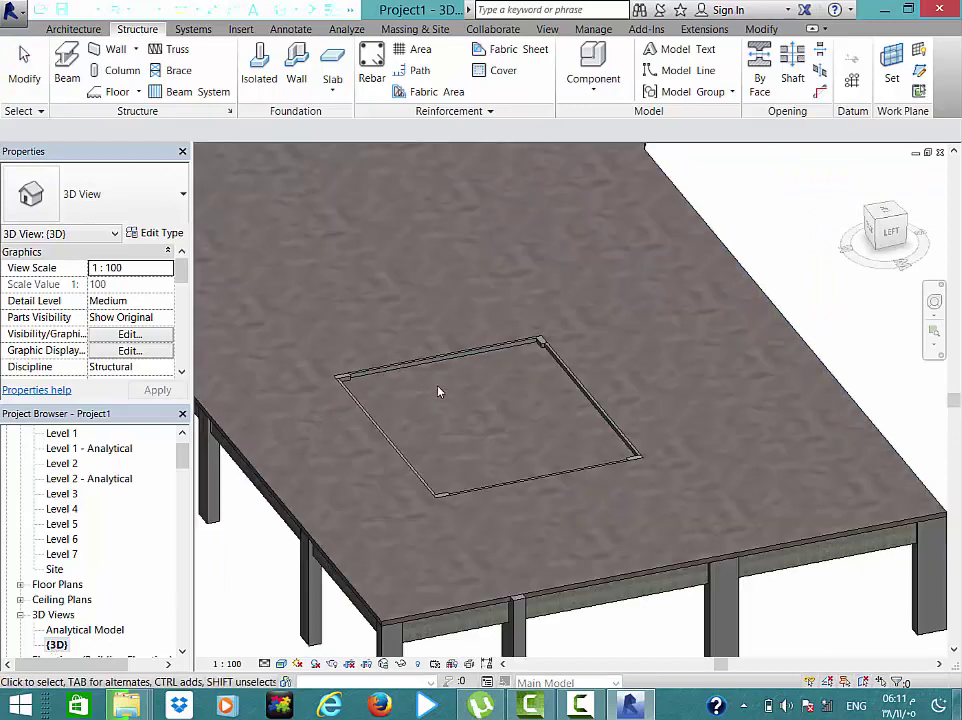
pyautogui.scroll(3, 438, 389)
pyautogui.scroll(5, 652, 347)
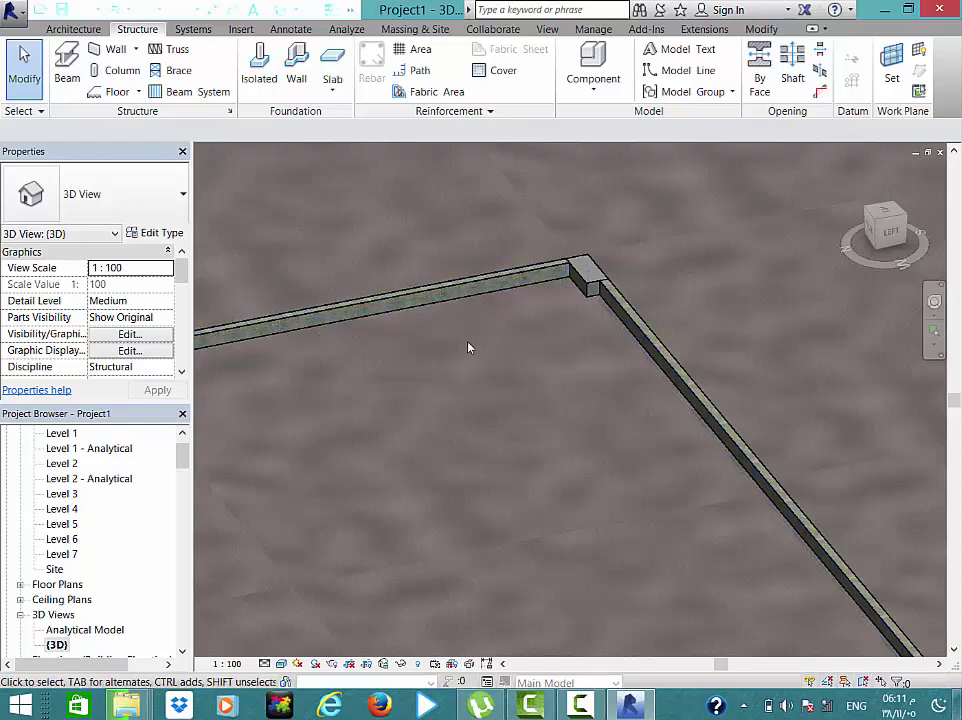
pyautogui.scroll(-1, 475, 365)
pyautogui.scroll(-2, 481, 380)
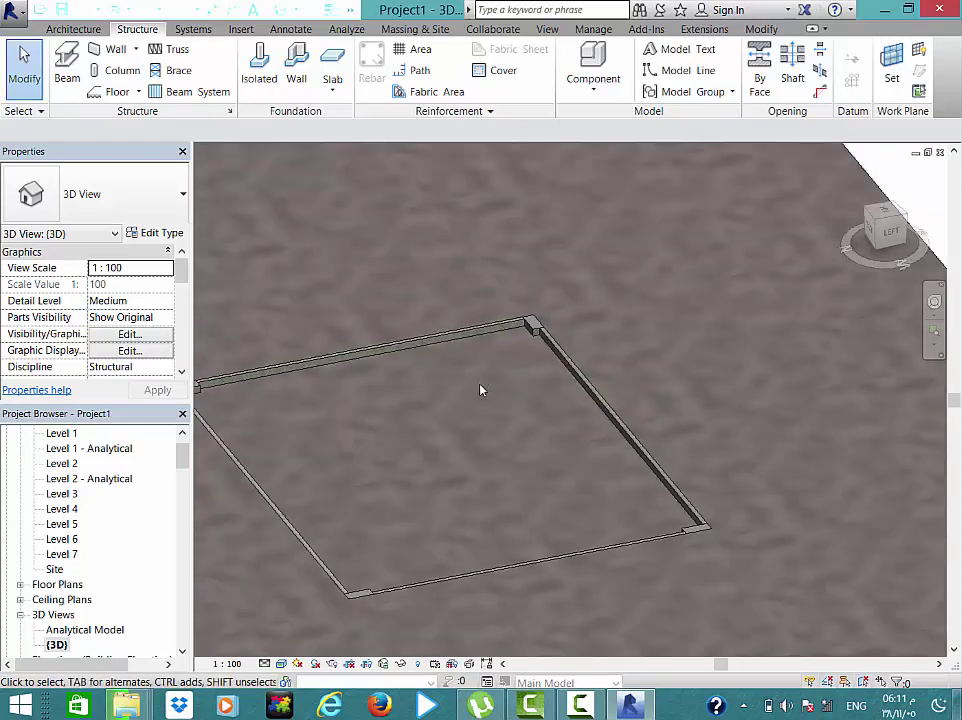
pyautogui.scroll(-3, 490, 390)
pyautogui.keyDown('shift'); pyautogui.moveTo(546, 571); pyautogui.dragTo(313, 556, button='middle'); pyautogui.keyUp('shift')
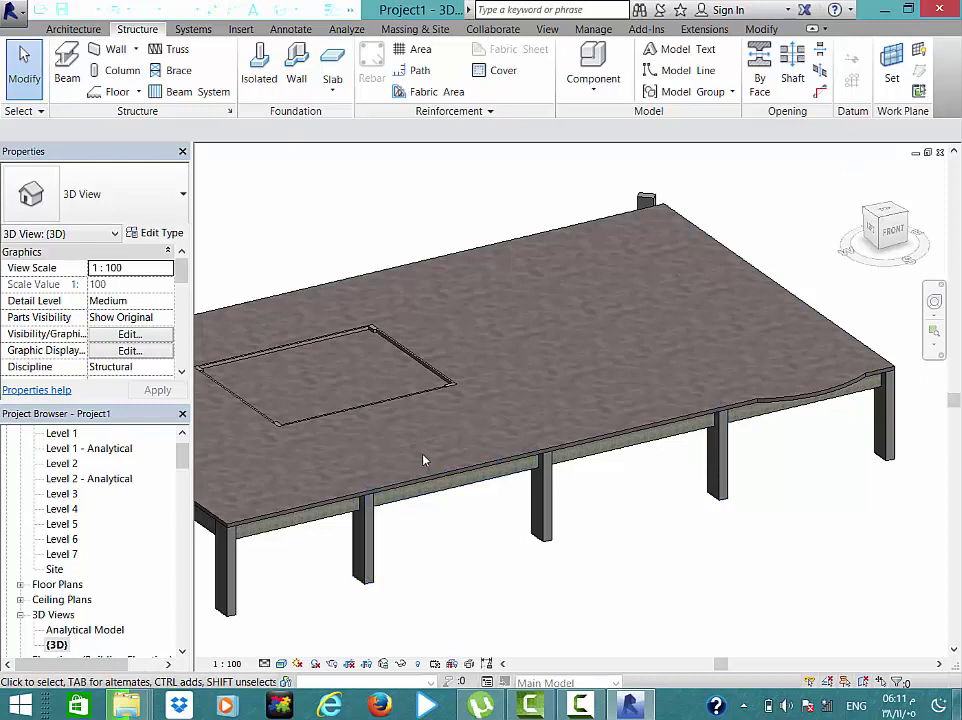
pyautogui.doubleClick(64, 464)
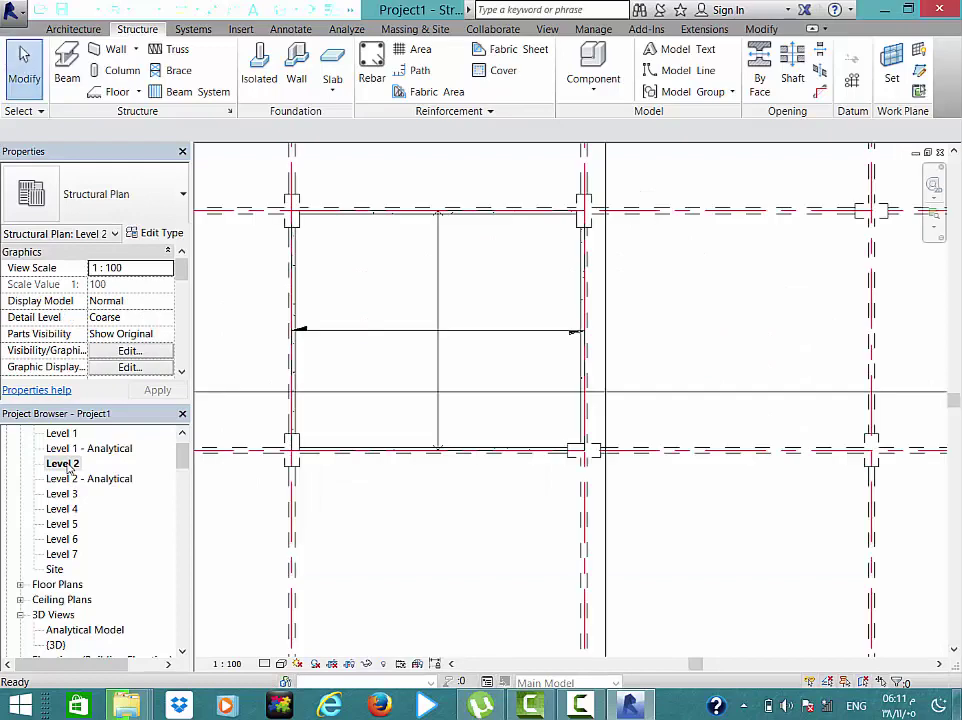
# - Place crossed B1(12*70) beam systems at 1.8288 m spacing on bay C–D/3–4's boundary beams
pyautogui.scroll(-1, 500, 420)
pyautogui.scroll(-4, 493, 440)
pyautogui.scroll(-2, 492, 442)
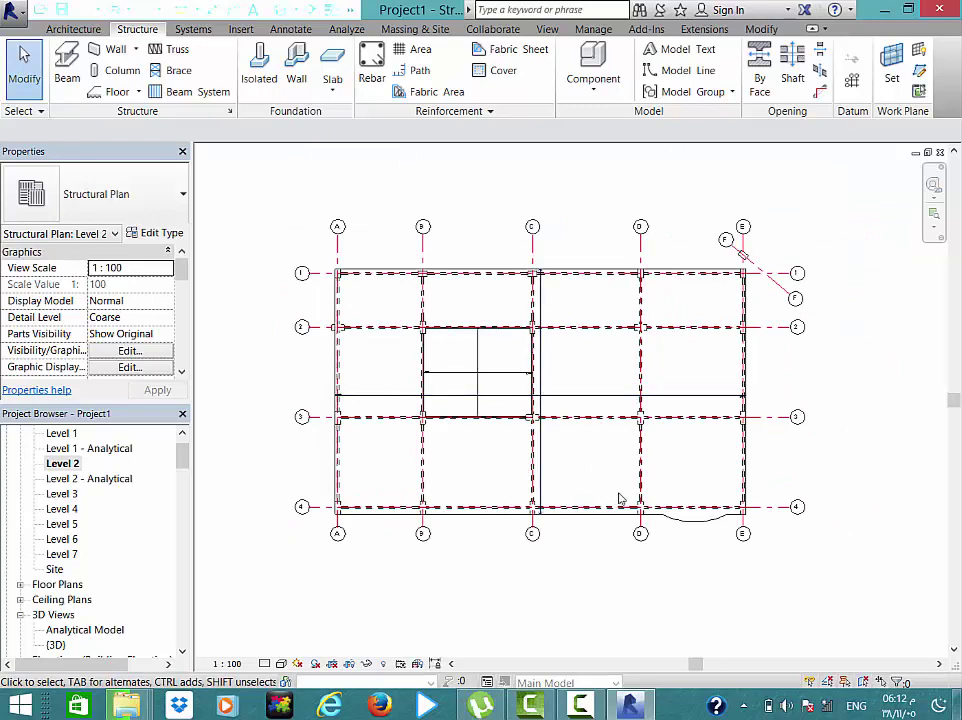
pyautogui.scroll(2, 619, 498)
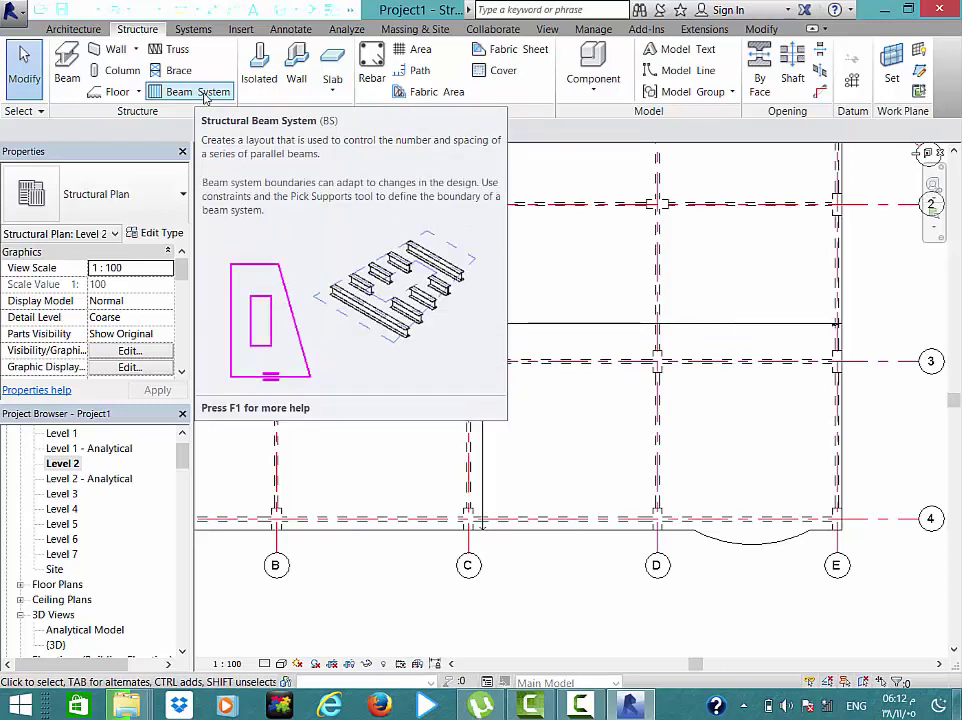
pyautogui.click(205, 92)
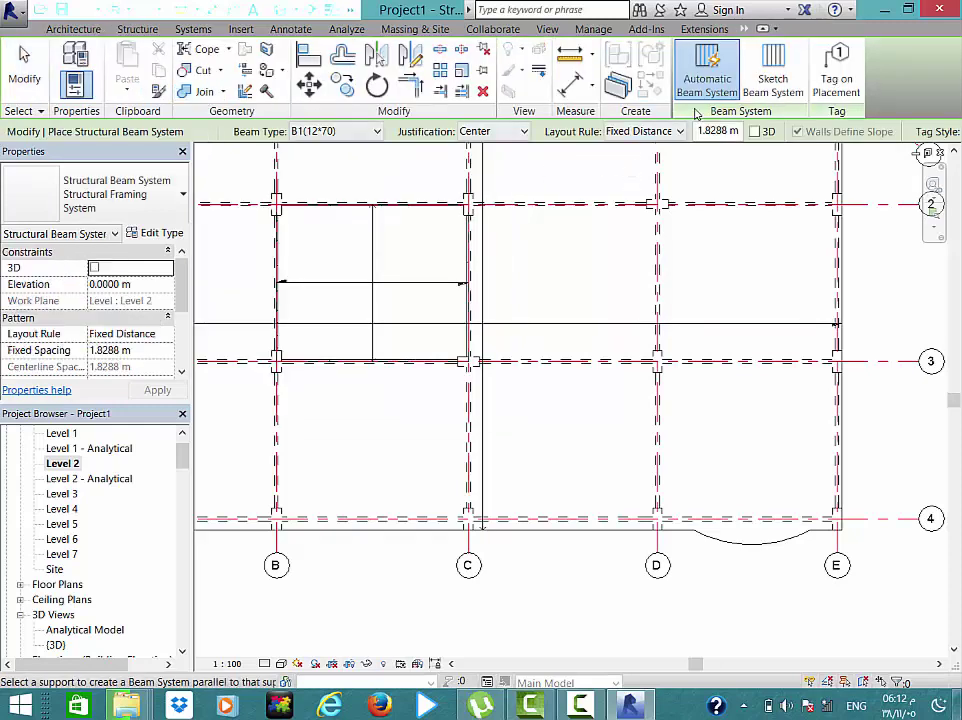
pyautogui.scroll(-2, 695, 150)
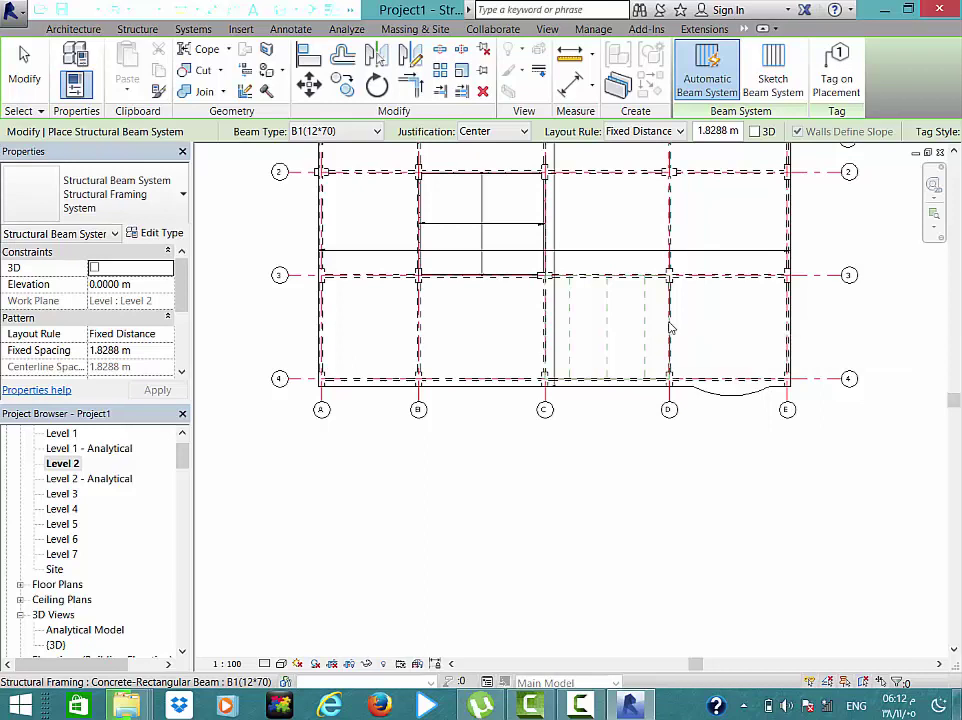
pyautogui.click(670, 328)
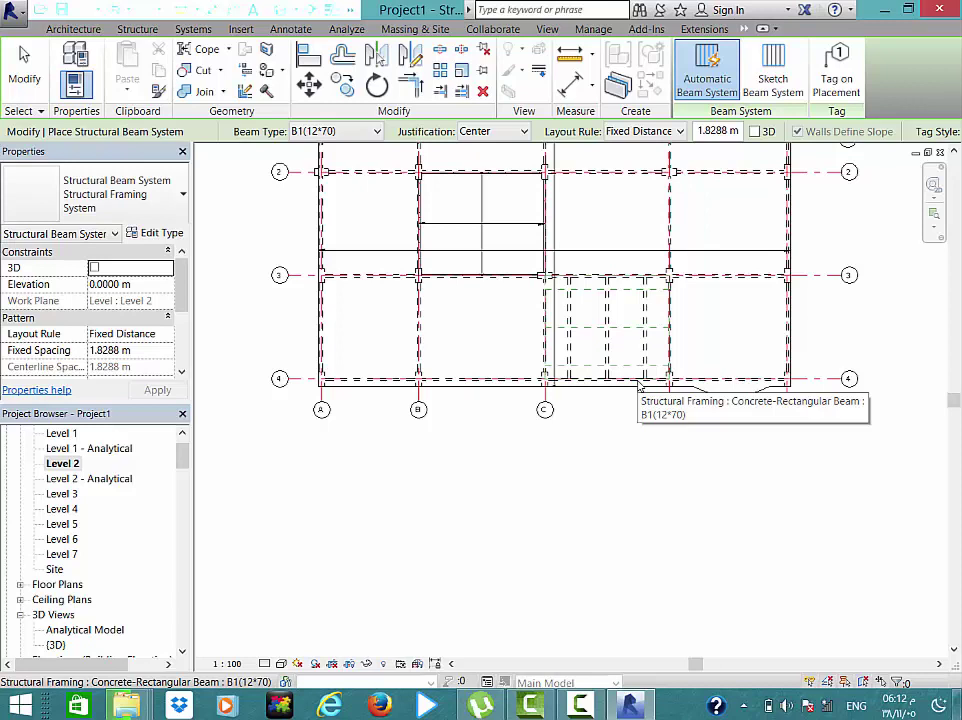
pyautogui.click(638, 386)
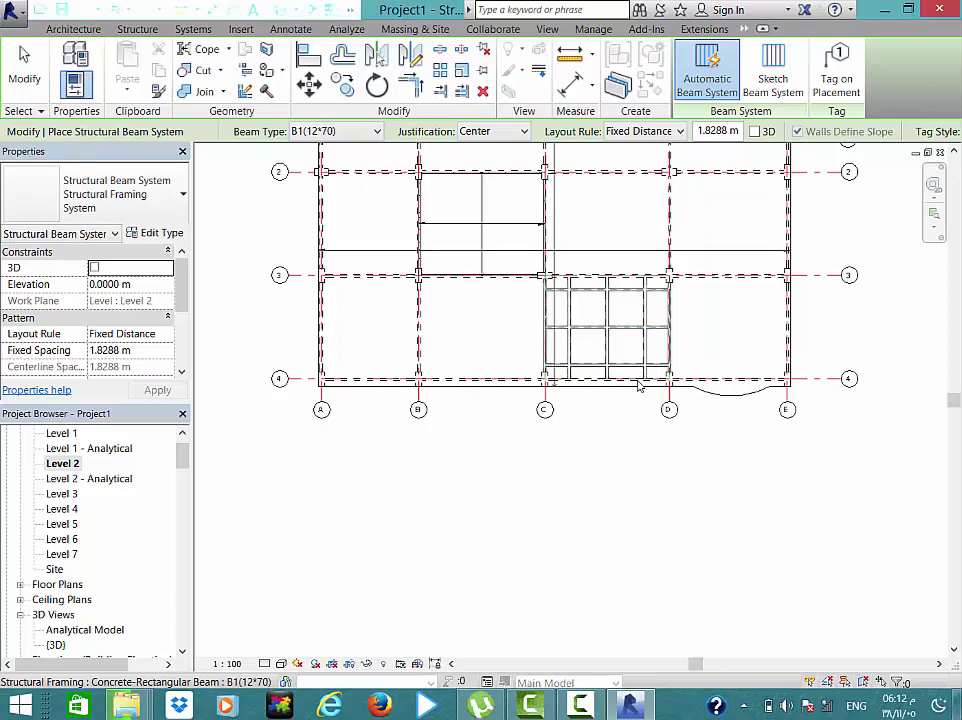
pyautogui.scroll(2, 644, 337)
pyautogui.scroll(2, 648, 333)
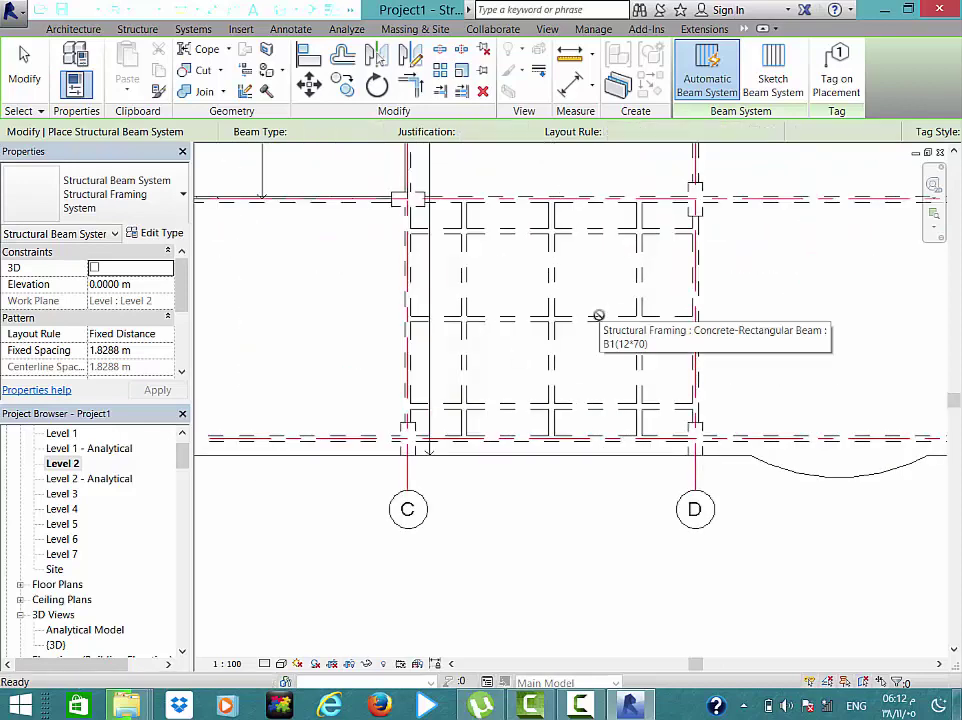
# - Window-select bay C–D and filter out Structural Framing (Joist), keeping one beam system
pyautogui.press('Escape')
pyautogui.press('Escape')
pyautogui.moveTo(661, 266); pyautogui.dragTo(445, 294)
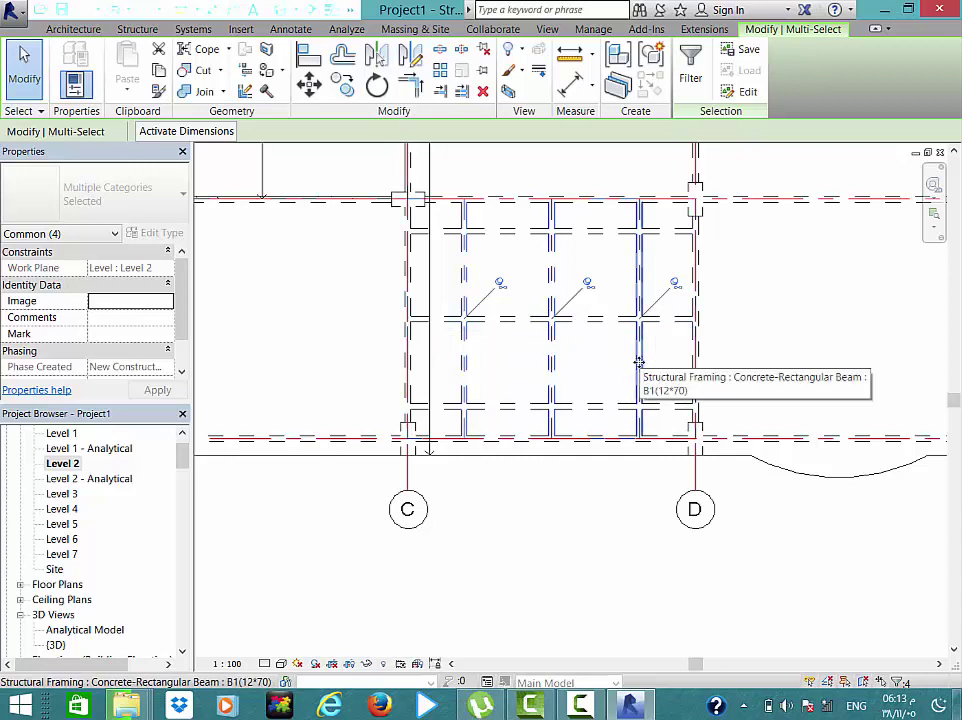
pyautogui.moveTo(657, 254); pyautogui.dragTo(432, 298)
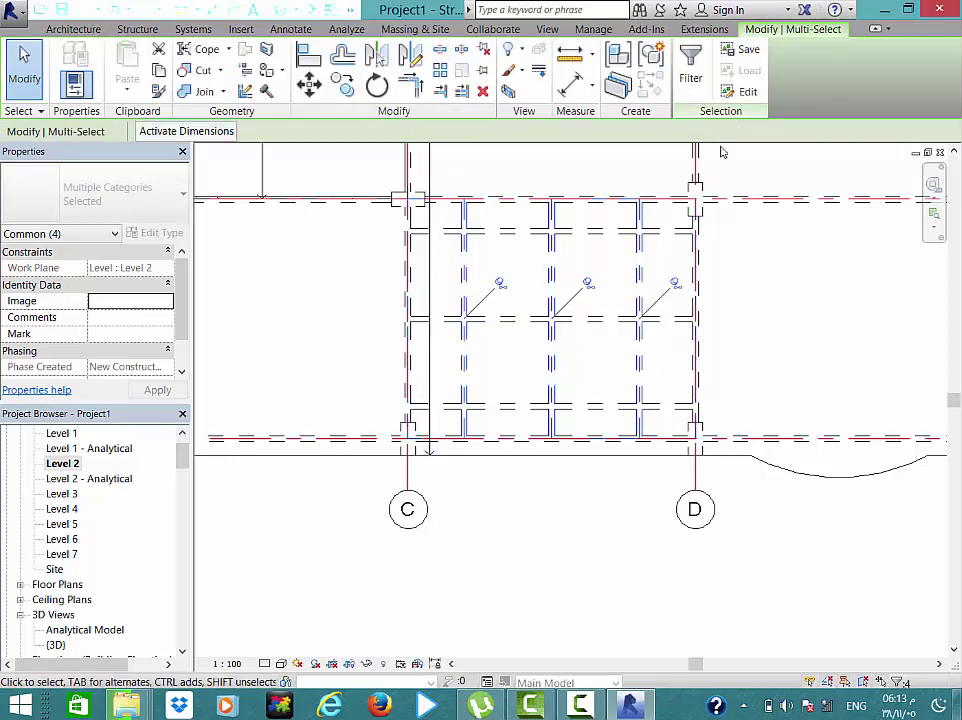
pyautogui.click(698, 78)
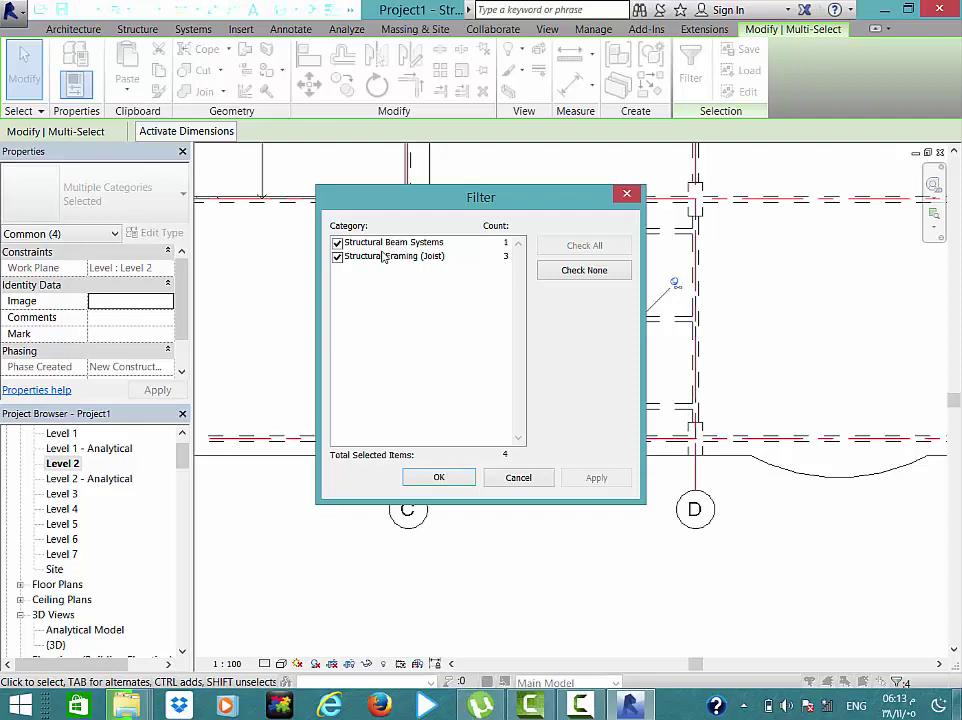
pyautogui.moveTo(377, 210); pyautogui.dragTo(178, 161)
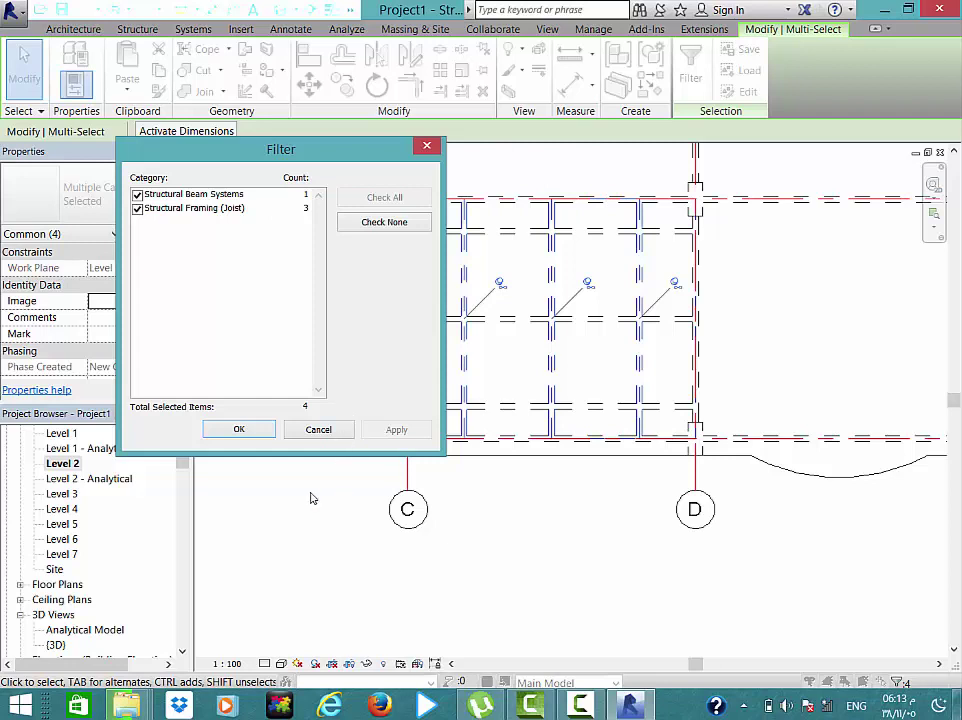
pyautogui.click(142, 212)
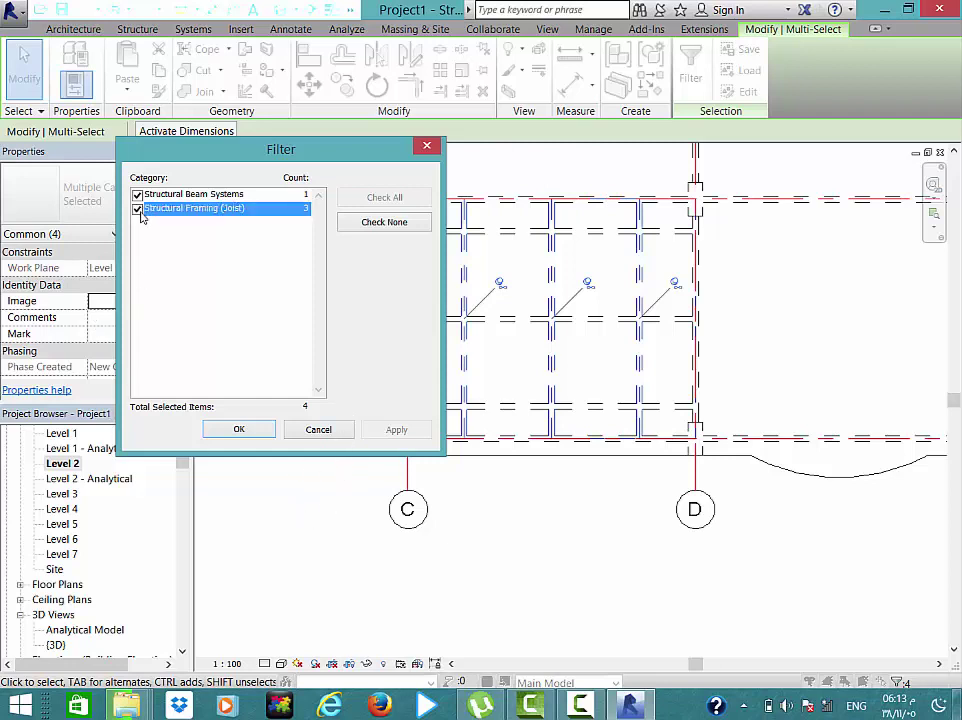
pyautogui.click(137, 210)
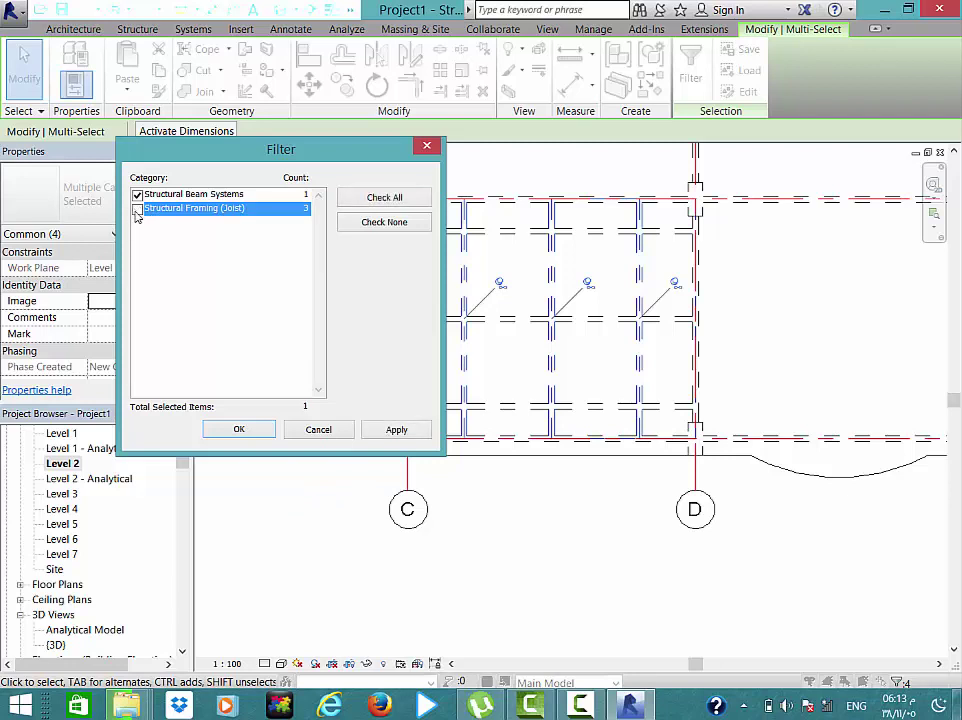
pyautogui.click(228, 433)
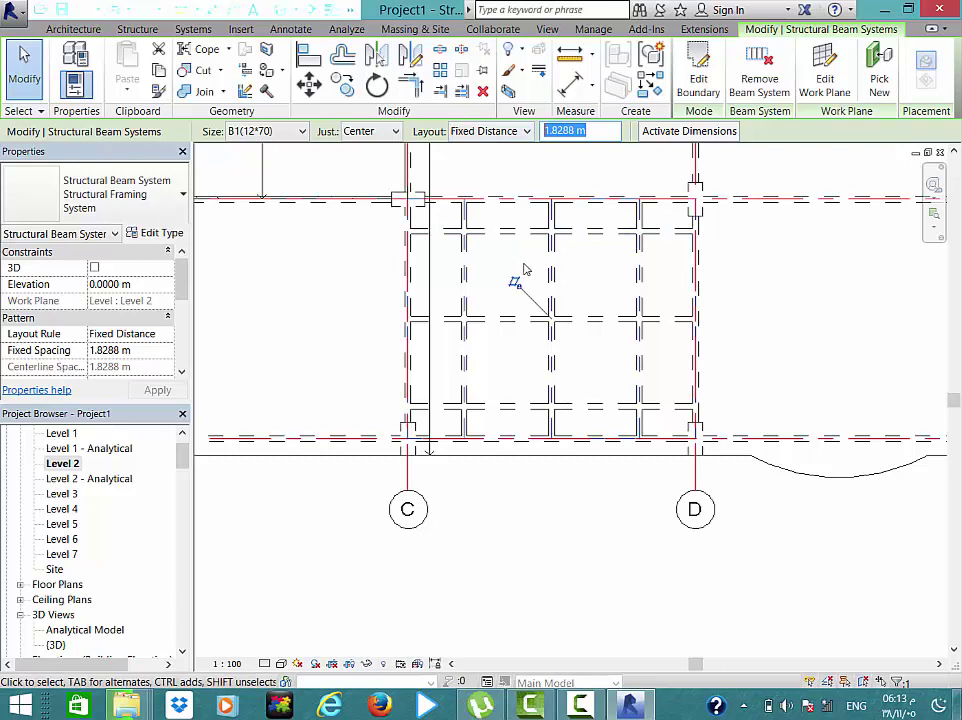
# - Respace the selected beam system to 1.0000 m, then reselect bay C–D and open Filter
pyautogui.write('1')
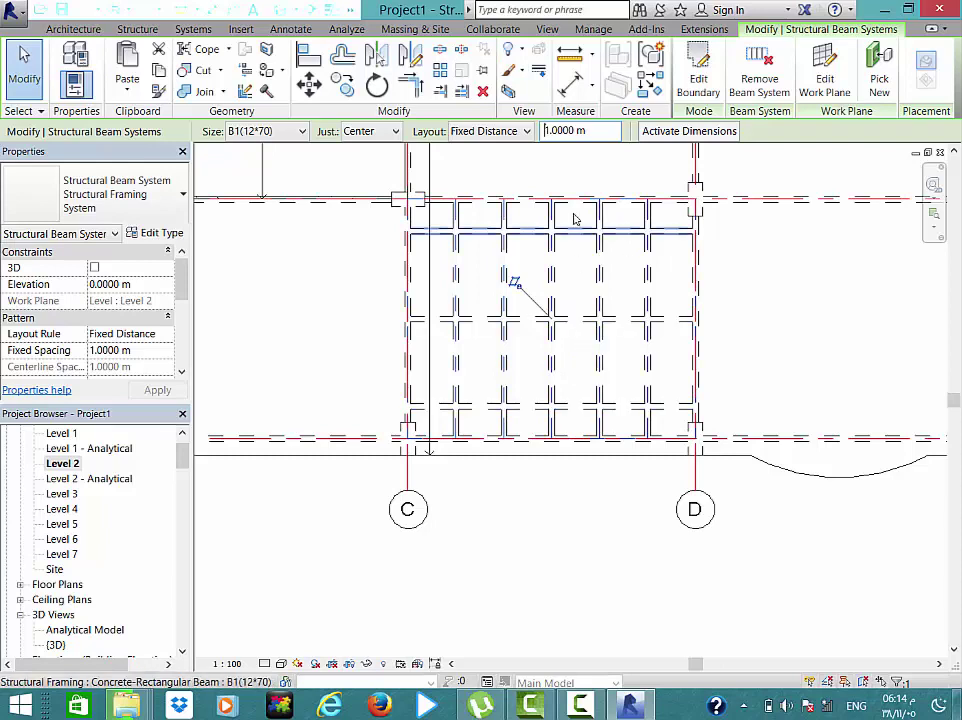
pyautogui.click(575, 281)
pyautogui.click(577, 254)
pyautogui.press('Escape')
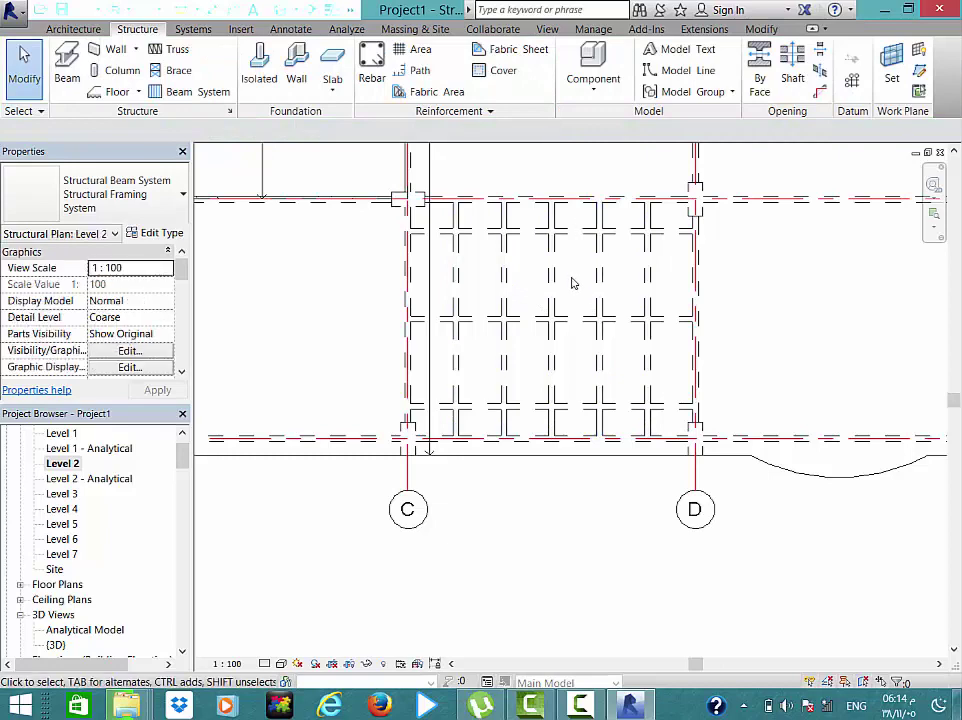
pyautogui.moveTo(572, 428); pyautogui.dragTo(569, 421)
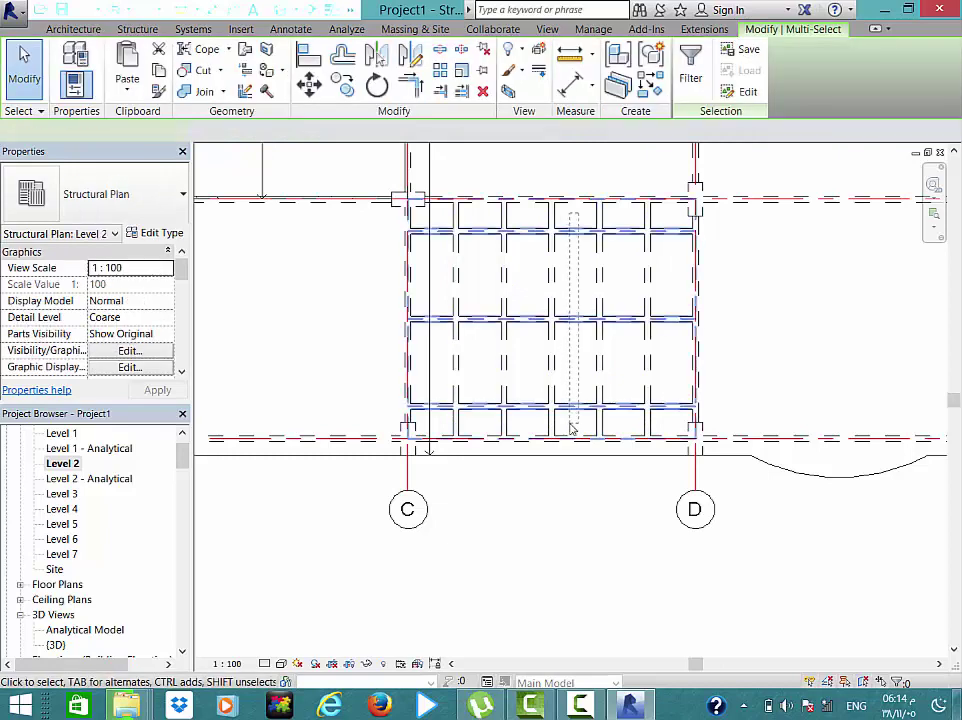
pyautogui.click(690, 68)
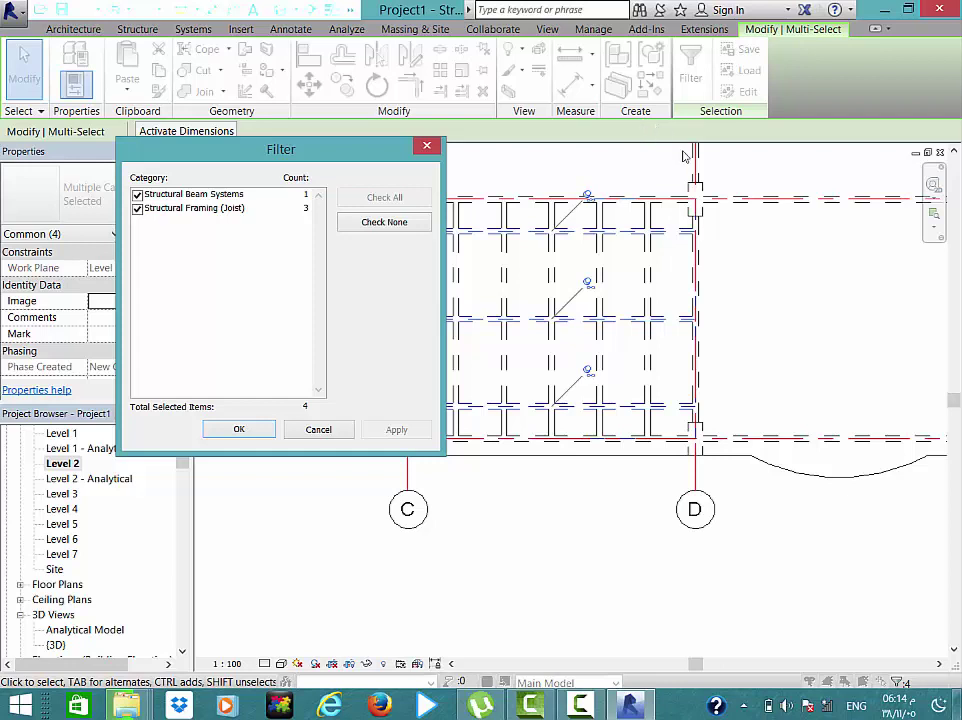
# - Filter the selection down to Structural Beam Systems only, isolating the second beam system
pyautogui.click(362, 224)
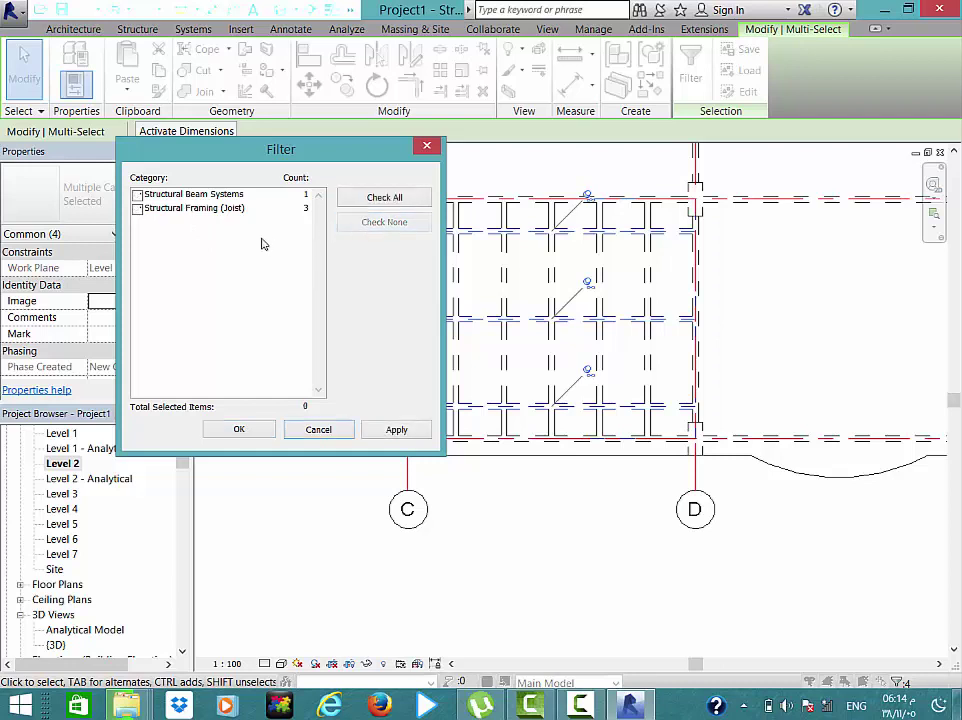
pyautogui.click(137, 195)
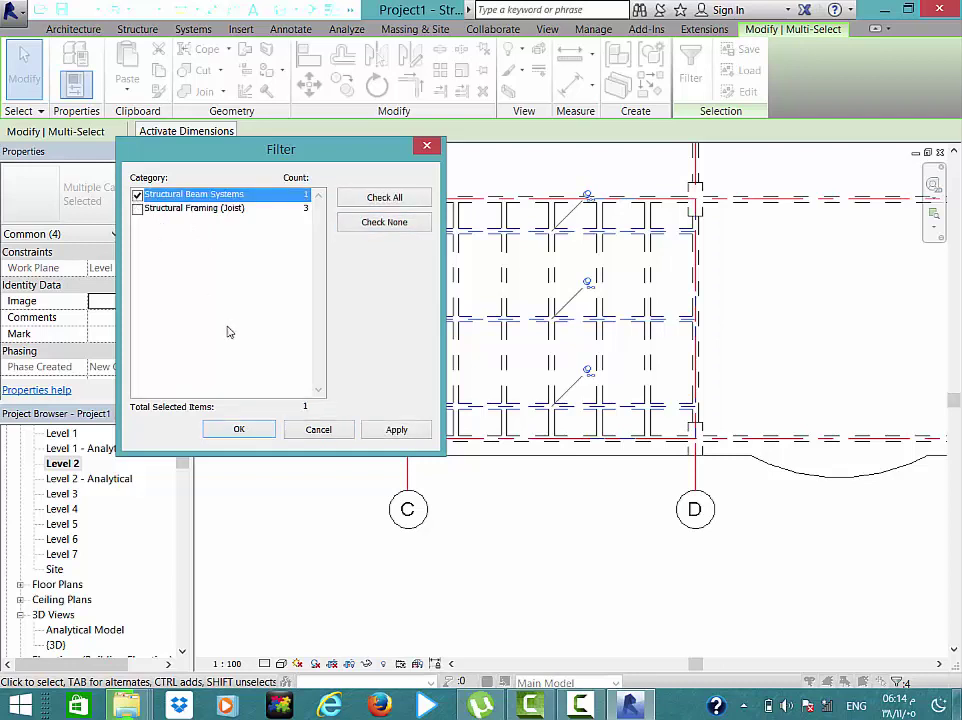
pyautogui.click(239, 429)
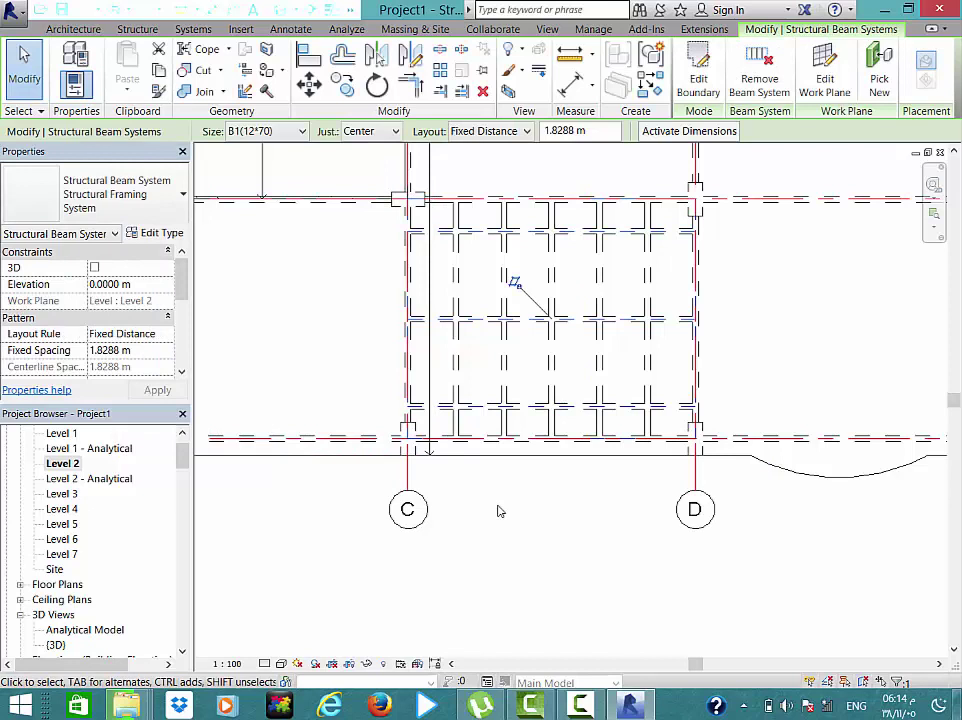
# - Set the C–D bay's second beam system to 1 m fixed spacing, then deselect it
pyautogui.click(565, 130)
pyautogui.write('1')
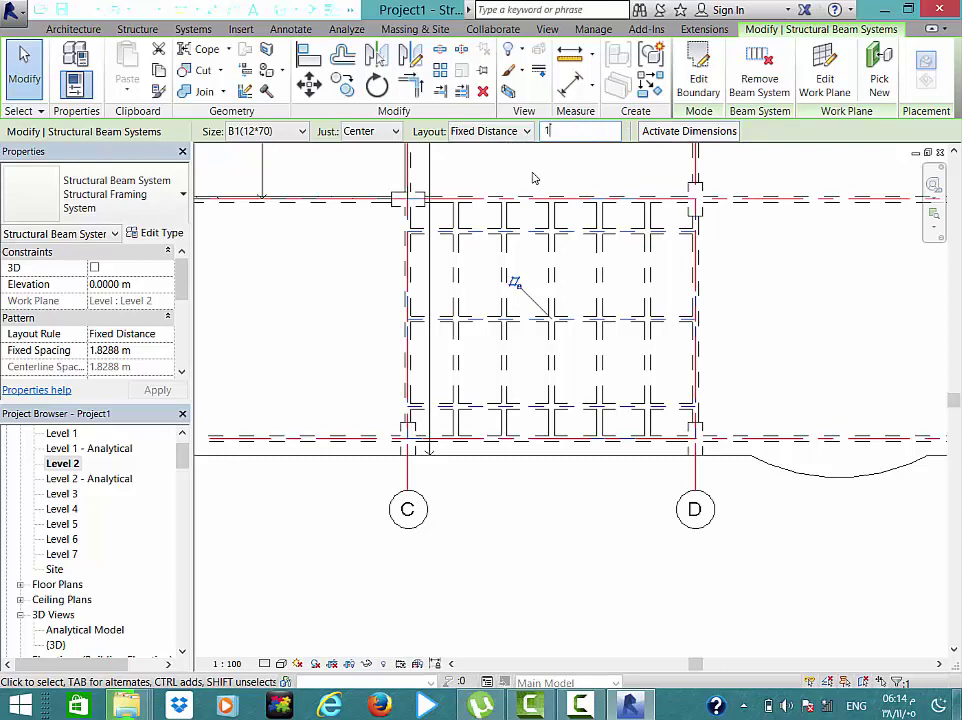
pyautogui.press('Return')
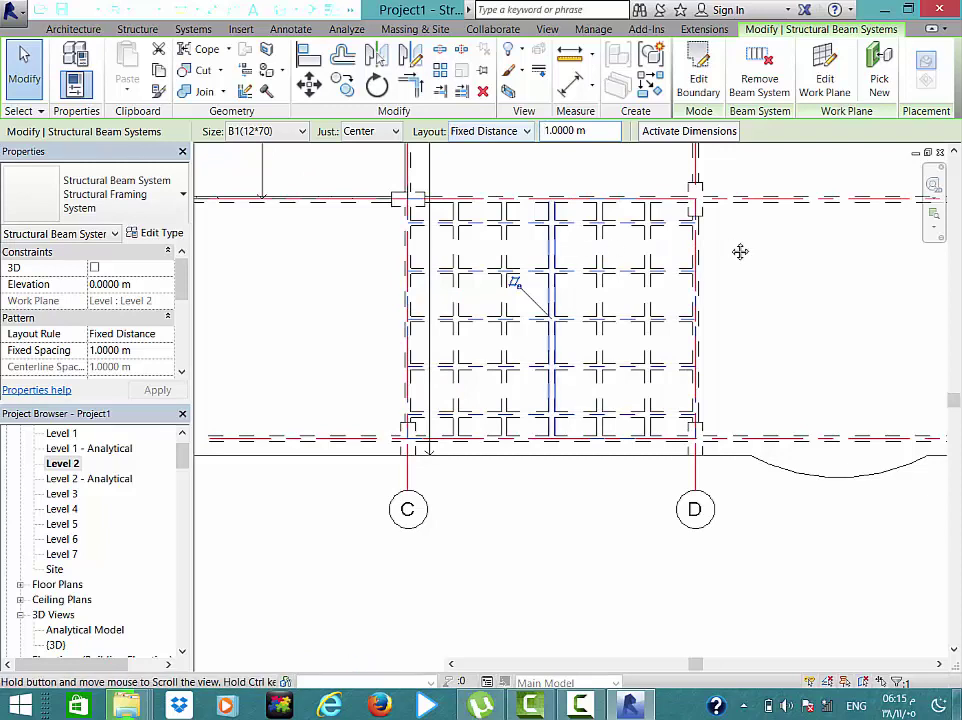
pyautogui.moveTo(704, 243); pyautogui.dragTo(884, 249, button='middle')
pyautogui.click(38, 47)
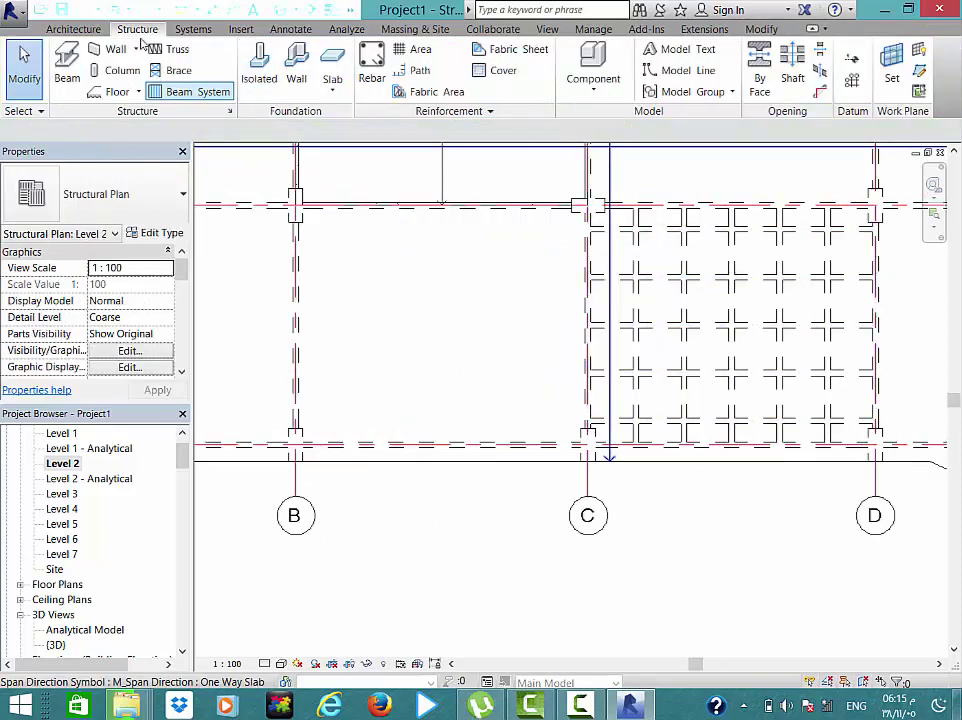
# - Place crossed beam systems in bays B–C and A–B, entering a spacing of 1
pyautogui.click(181, 92)
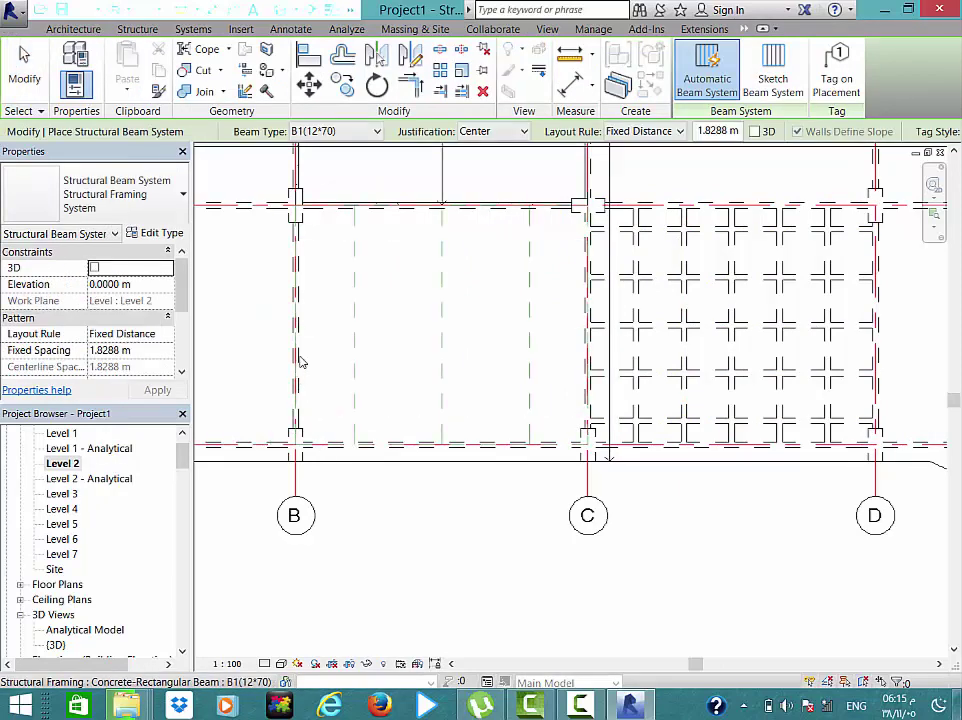
pyautogui.click(394, 439)
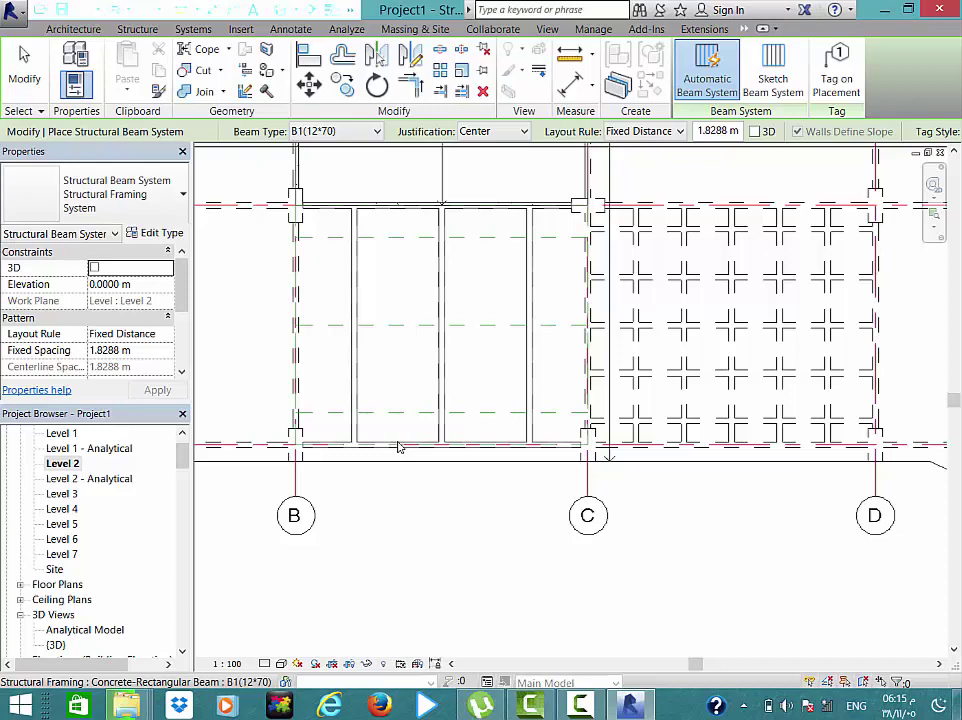
pyautogui.click(397, 446)
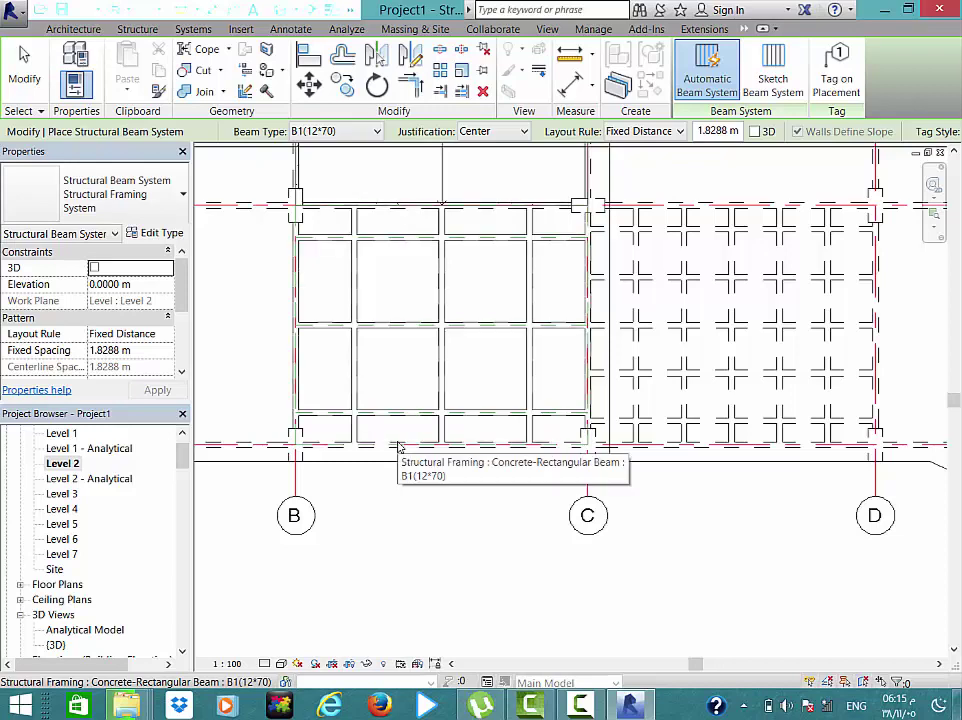
pyautogui.moveTo(440, 419)
pyautogui.mouseDown(button='middle')
pyautogui.moveTo(687, 389)
pyautogui.moveTo(519, 421)
pyautogui.mouseUp(button='middle')
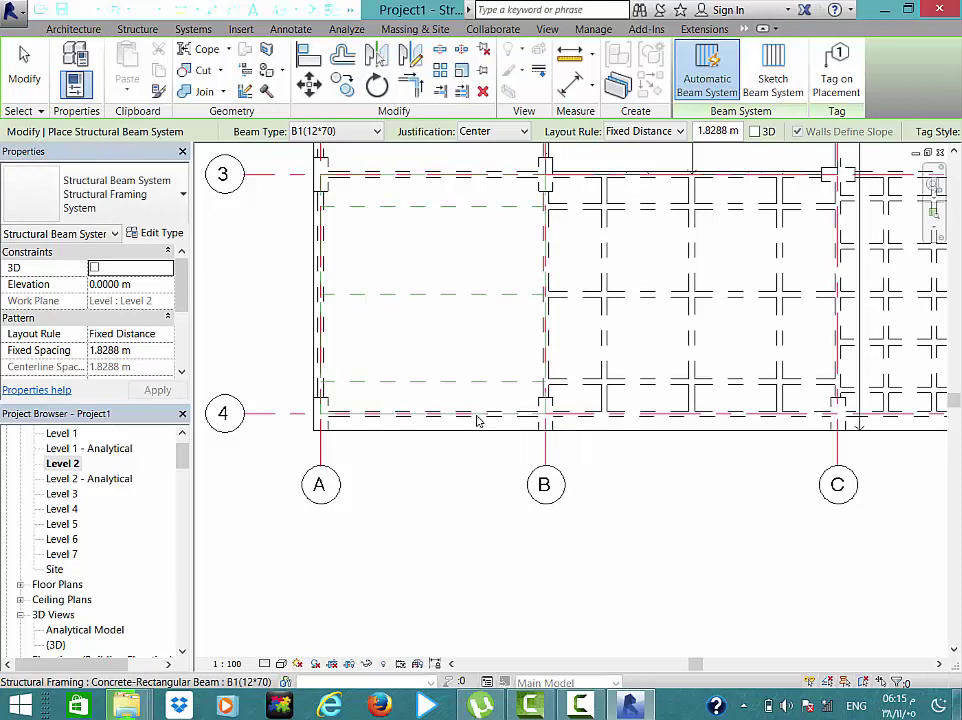
pyautogui.click(330, 339)
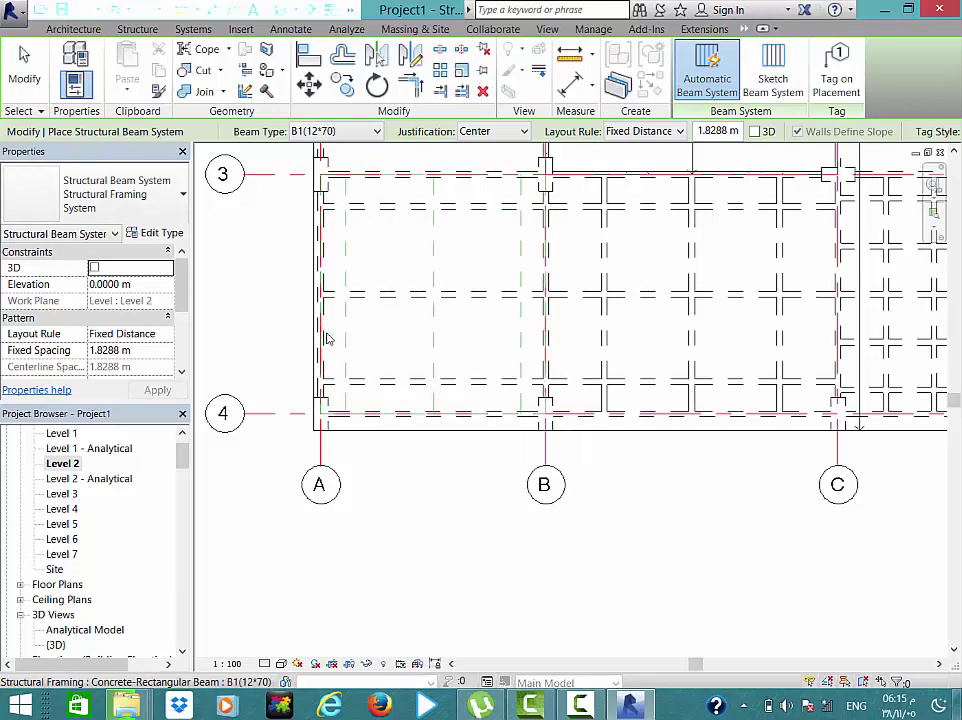
pyautogui.click(354, 369)
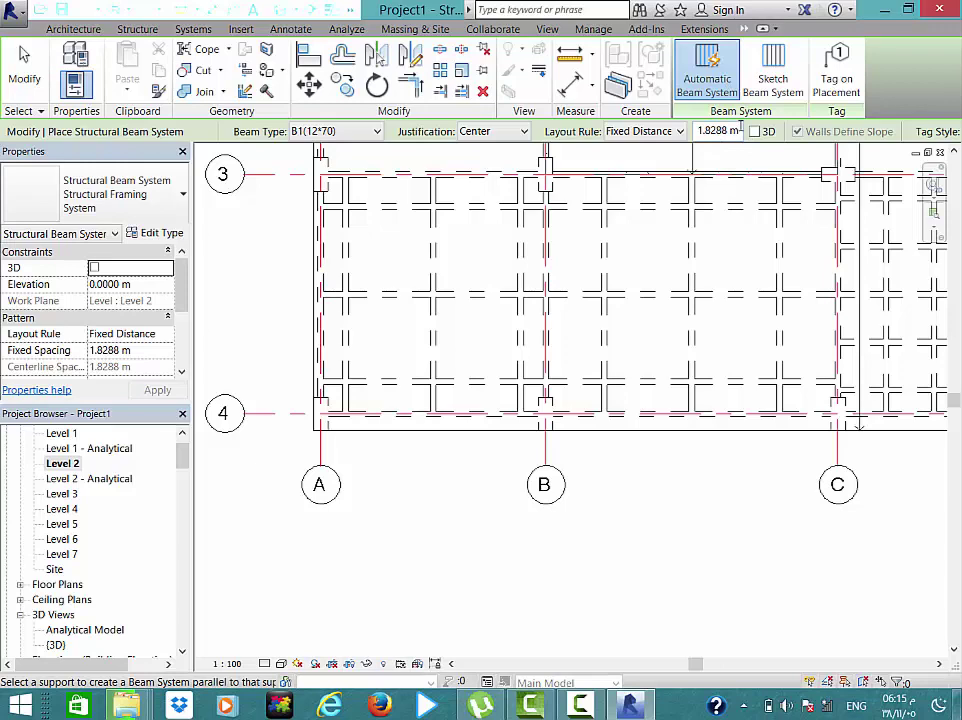
pyautogui.write('1')
pyautogui.press('Return')
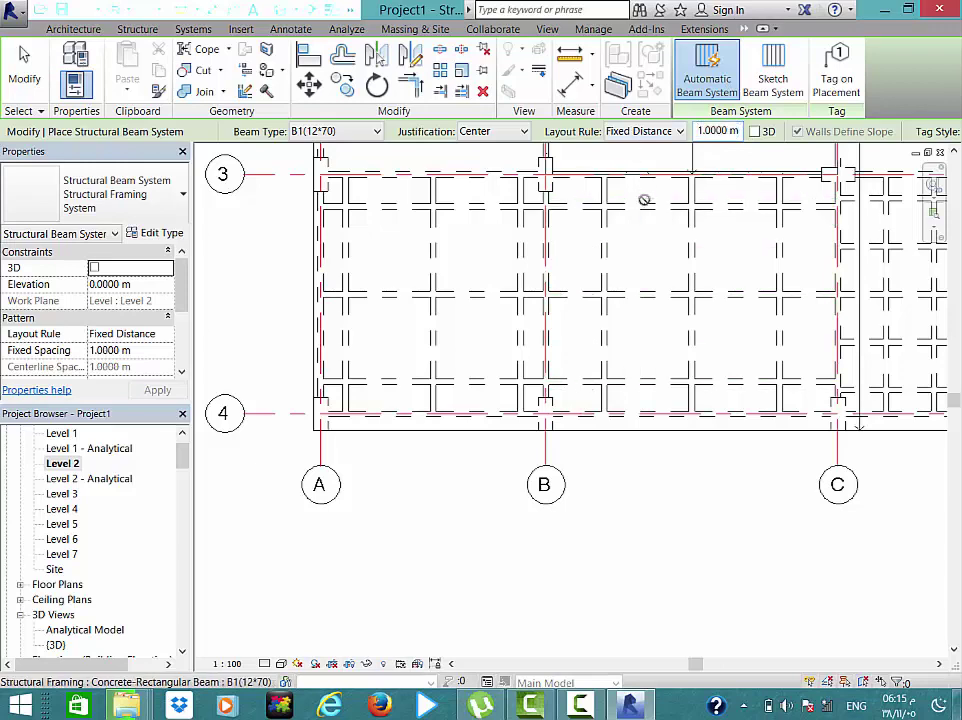
# - Set fixed spacing to 1.0000 m and place a beam system in bay A–B/2–3
pyautogui.moveTo(498, 200); pyautogui.dragTo(513, 415, button='middle')
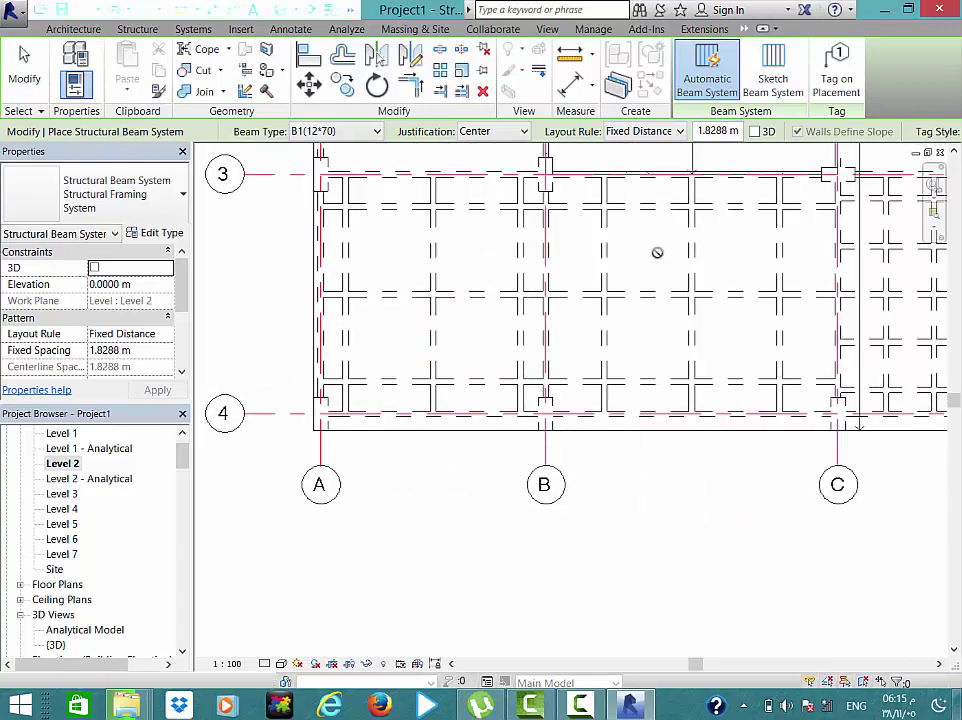
pyautogui.doubleClick(738, 130)
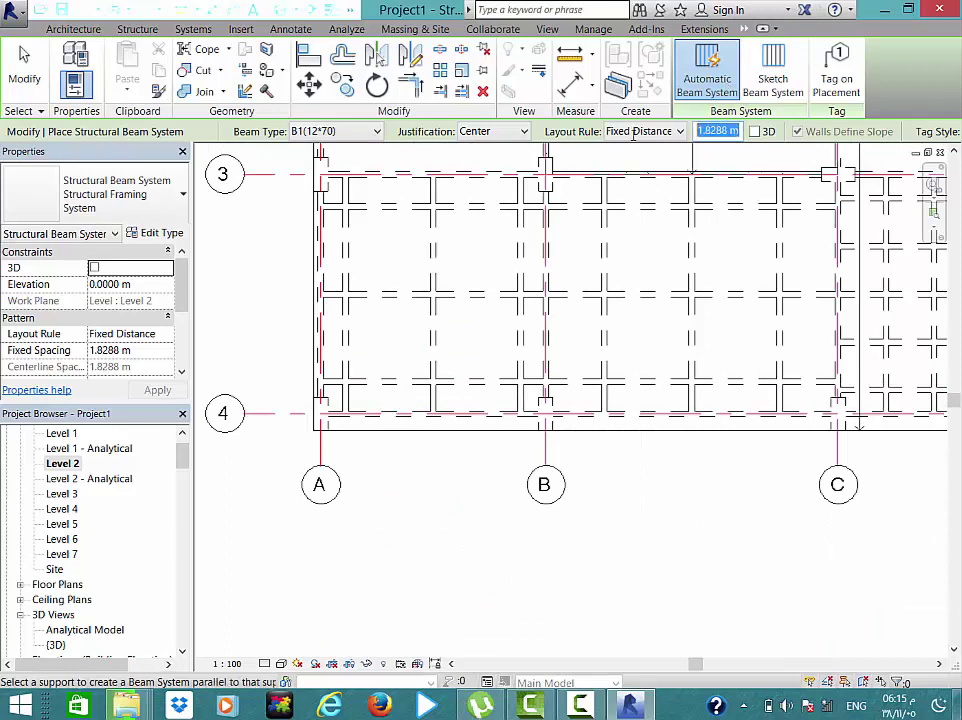
pyautogui.write('1')
pyautogui.press('Return')
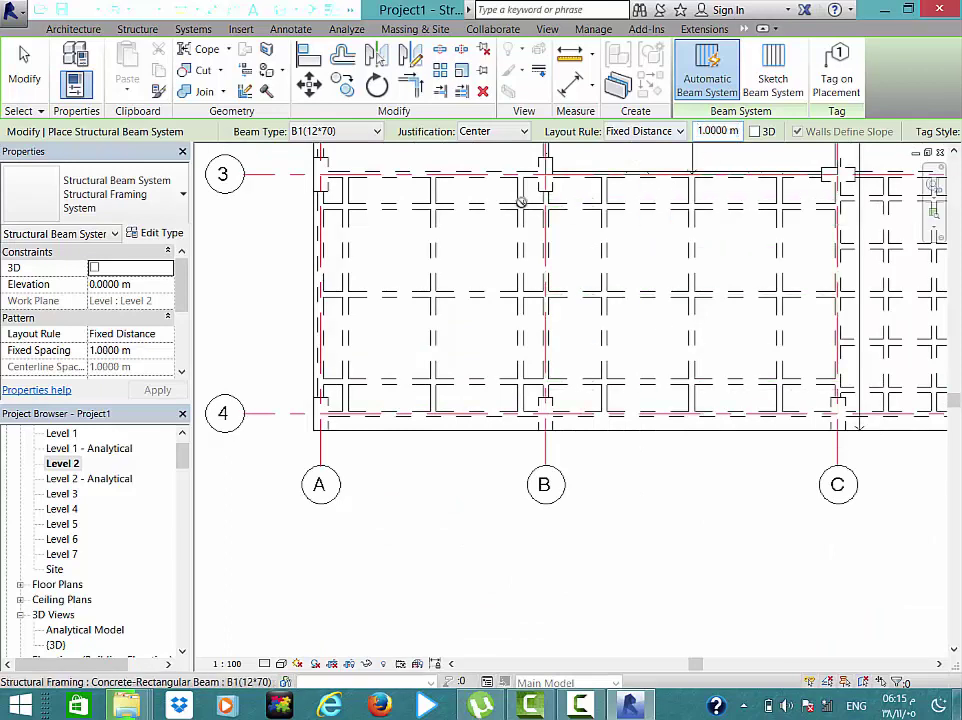
pyautogui.moveTo(511, 391); pyautogui.dragTo(483, 381, button='middle')
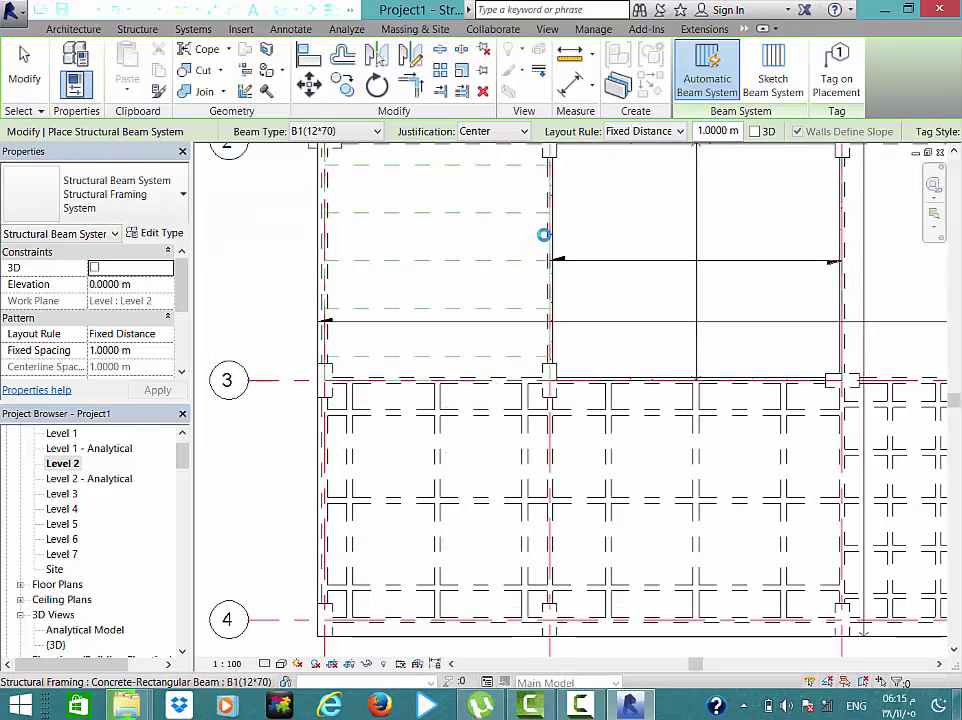
pyautogui.click(543, 234)
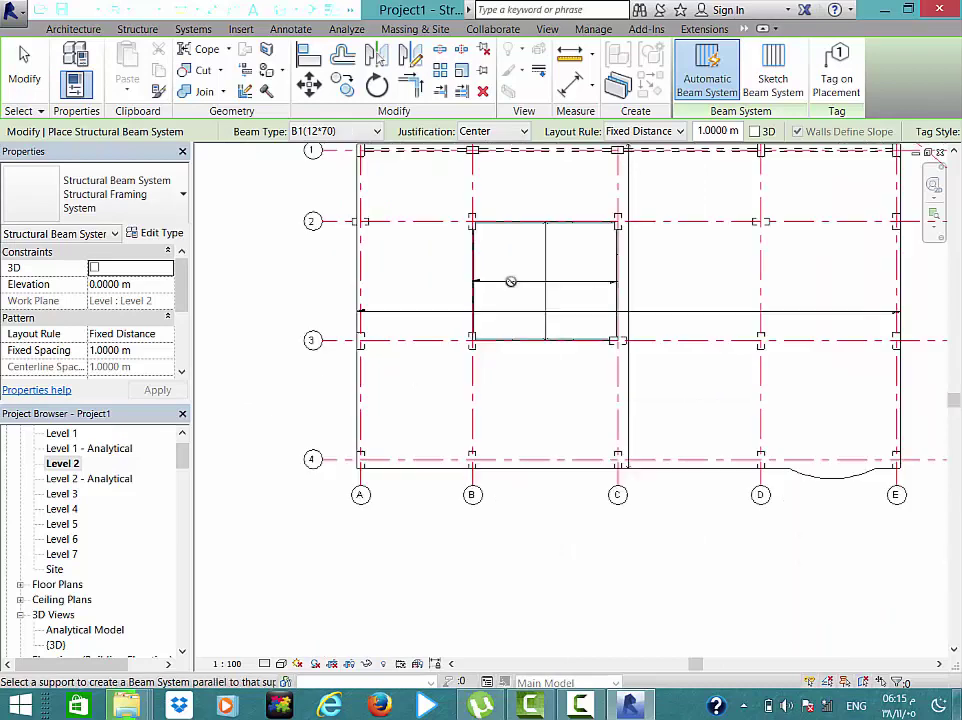
pyautogui.scroll(-3, 420, 302)
pyautogui.moveTo(437, 306); pyautogui.dragTo(350, 320, button='middle')
pyautogui.press('Escape')
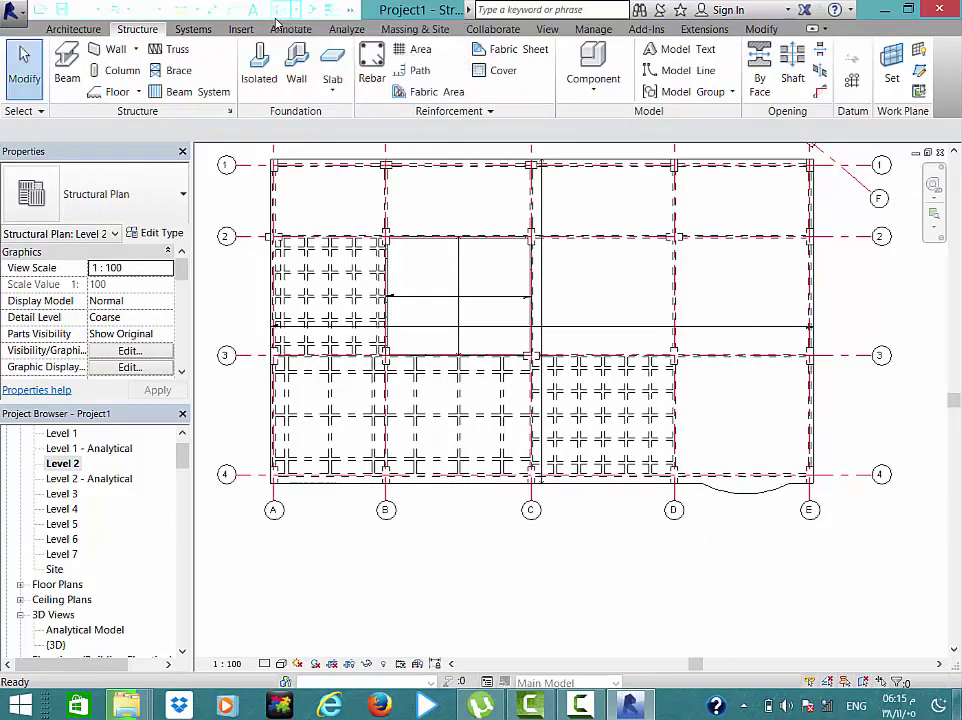
pyautogui.click(278, 9)
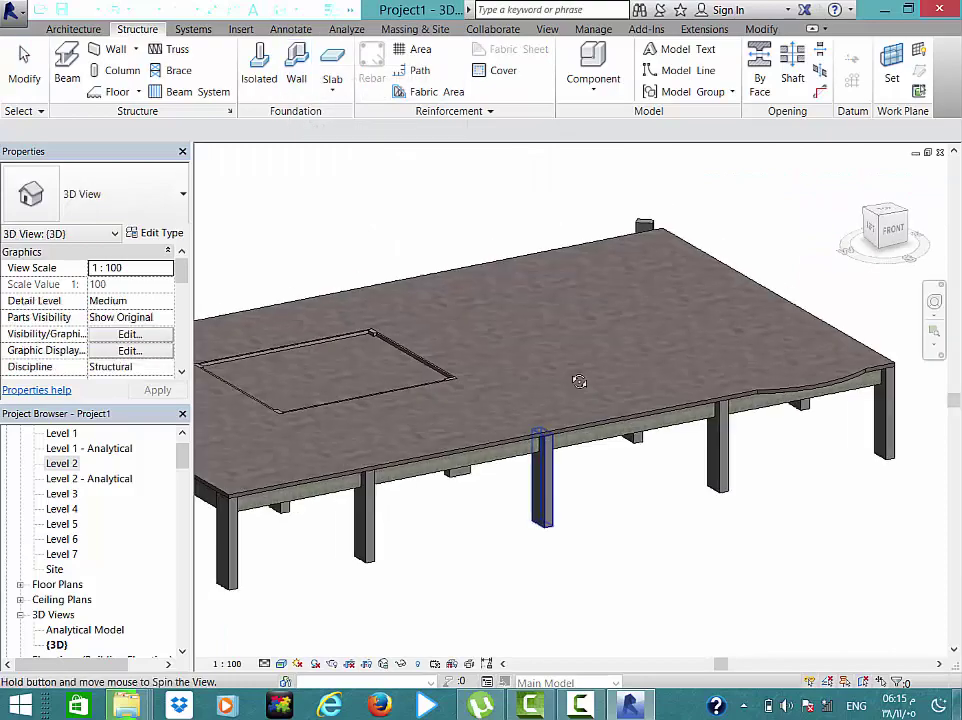
pyautogui.moveTo(575, 380)
pyautogui.keyDown('shift'); pyautogui.mouseDown(button='middle')
pyautogui.moveTo(617, 255)
pyautogui.moveTo(703, 249)
pyautogui.mouseUp(button='middle'); pyautogui.keyUp('shift')
pyautogui.keyDown('shift'); pyautogui.moveTo(738, 263); pyautogui.dragTo(597, 440, button='middle'); pyautogui.keyUp('shift')
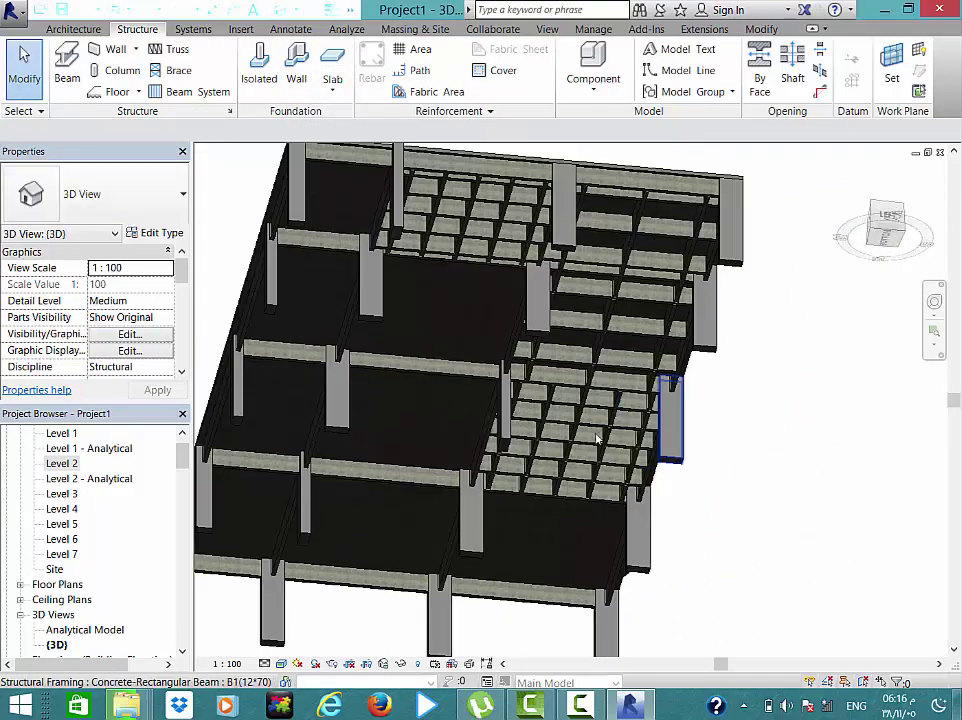
pyautogui.scroll(3, 597, 445)
pyautogui.scroll(2, 667, 432)
pyautogui.scroll(2, 667, 432)
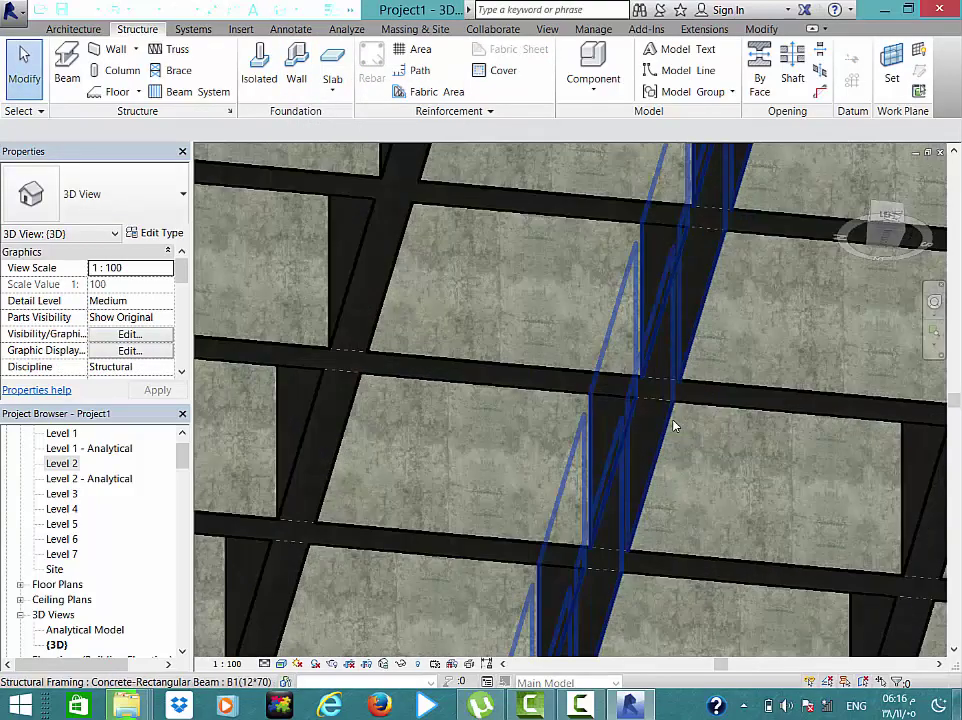
pyautogui.keyDown('shift'); pyautogui.moveTo(672, 425); pyautogui.dragTo(639, 356, button='middle'); pyautogui.keyUp('shift')
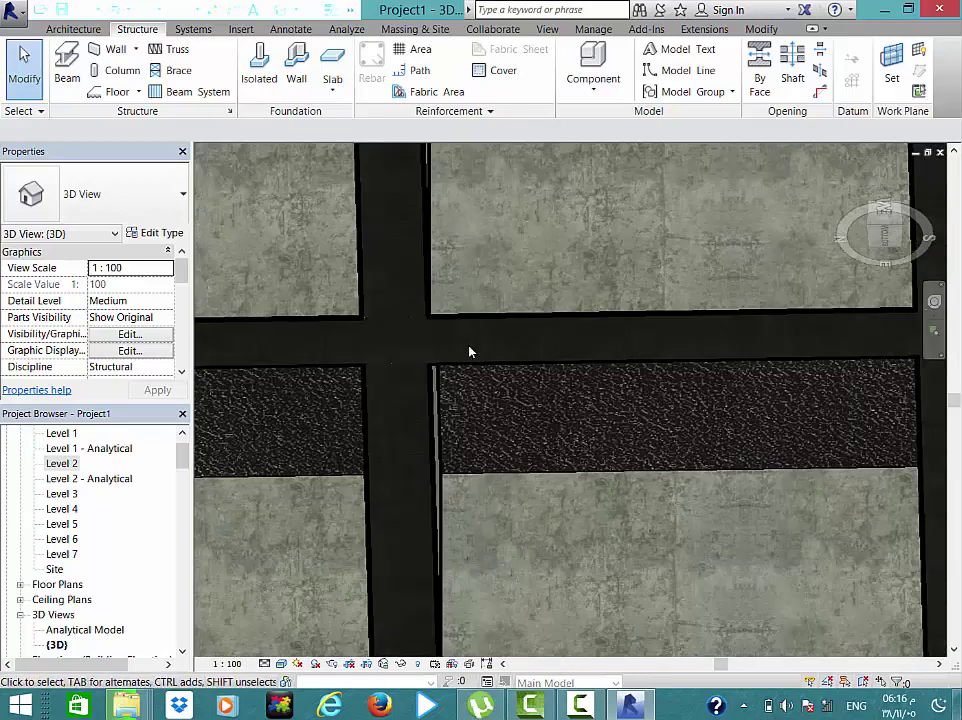
pyautogui.scroll(-3, 468, 350)
pyautogui.scroll(-2, 468, 350)
pyautogui.scroll(1, 502, 427)
pyautogui.keyDown('shift'); pyautogui.moveTo(502, 427); pyautogui.dragTo(505, 240, button='middle'); pyautogui.keyUp('shift')
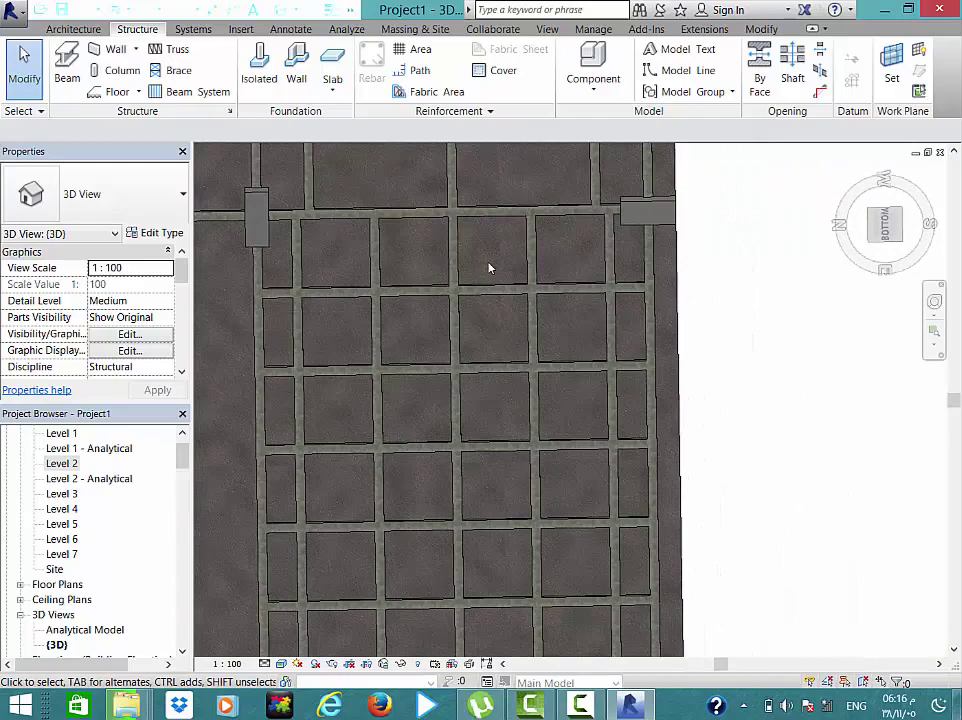
pyautogui.scroll(-3, 481, 365)
pyautogui.scroll(1, 464, 382)
pyautogui.scroll(2, 464, 382)
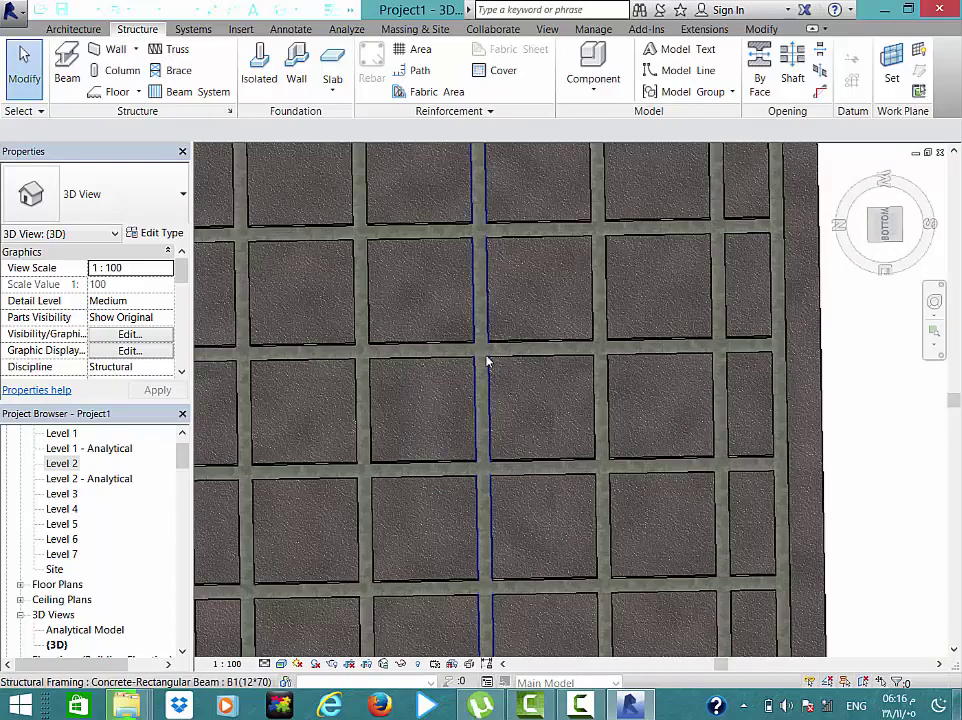
pyautogui.scroll(3, 490, 354)
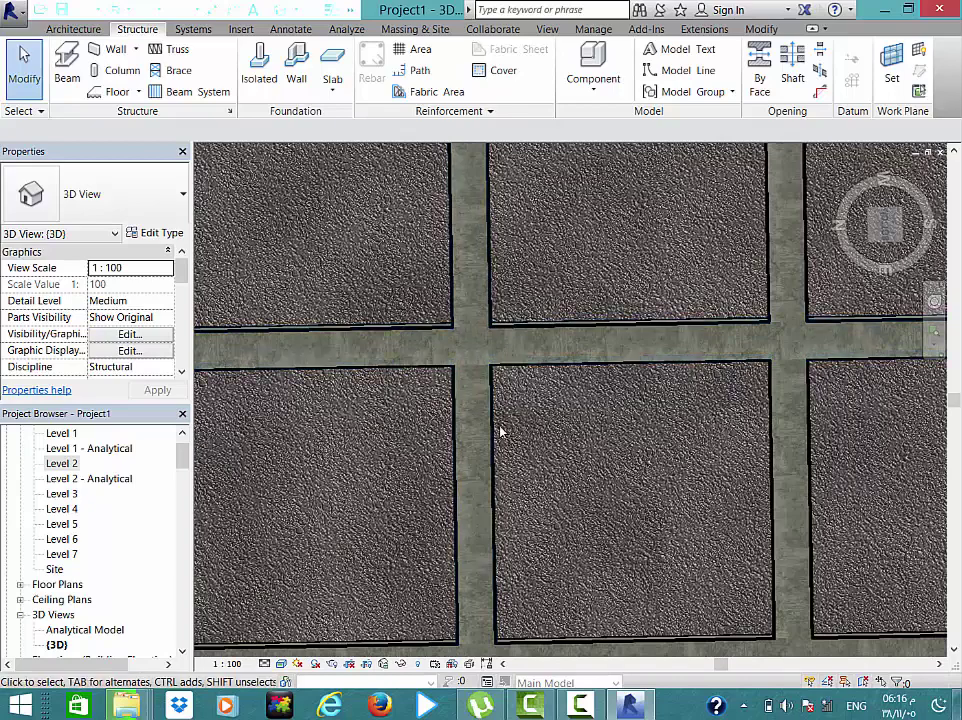
pyautogui.scroll(-2, 499, 328)
pyautogui.scroll(-1, 498, 345)
pyautogui.scroll(-2, 498, 345)
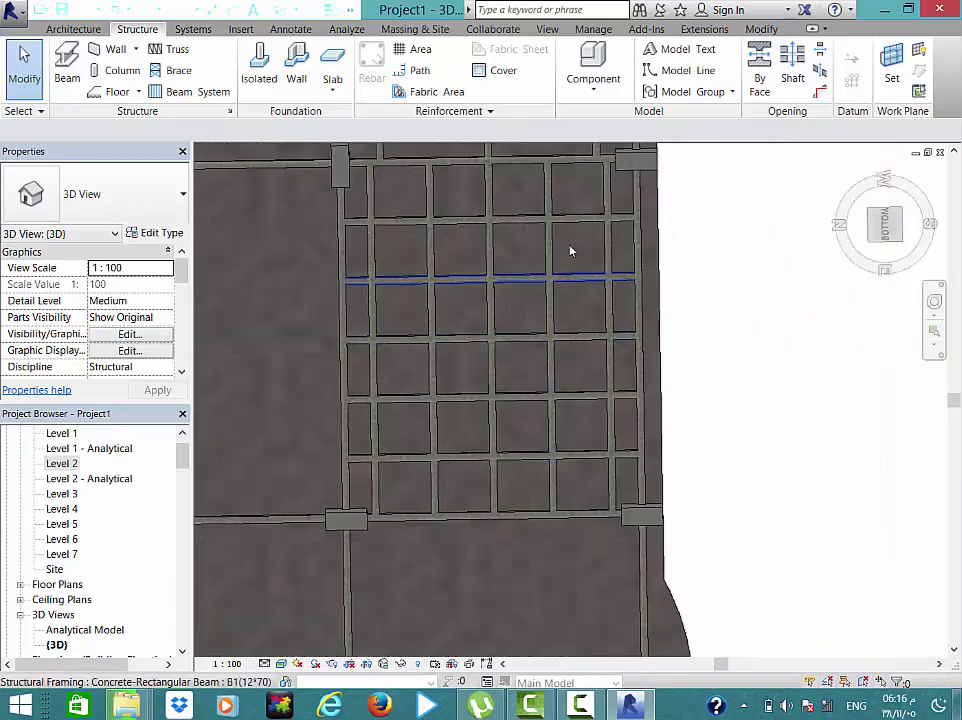
pyautogui.moveTo(571, 251)
pyautogui.keyDown('shift'); pyautogui.mouseDown(button='middle')
pyautogui.moveTo(512, 298)
pyautogui.moveTo(525, 293)
pyautogui.moveTo(498, 378)
pyautogui.mouseUp(button='middle'); pyautogui.keyUp('shift')
pyautogui.scroll(-5, 522, 277)
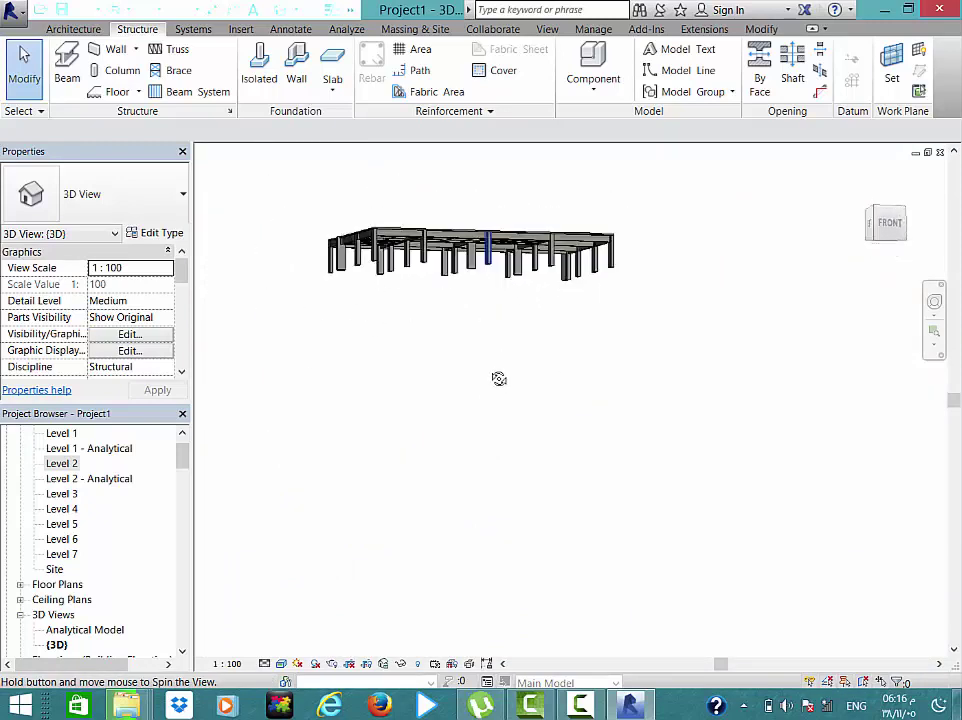
pyautogui.doubleClick(68, 465)
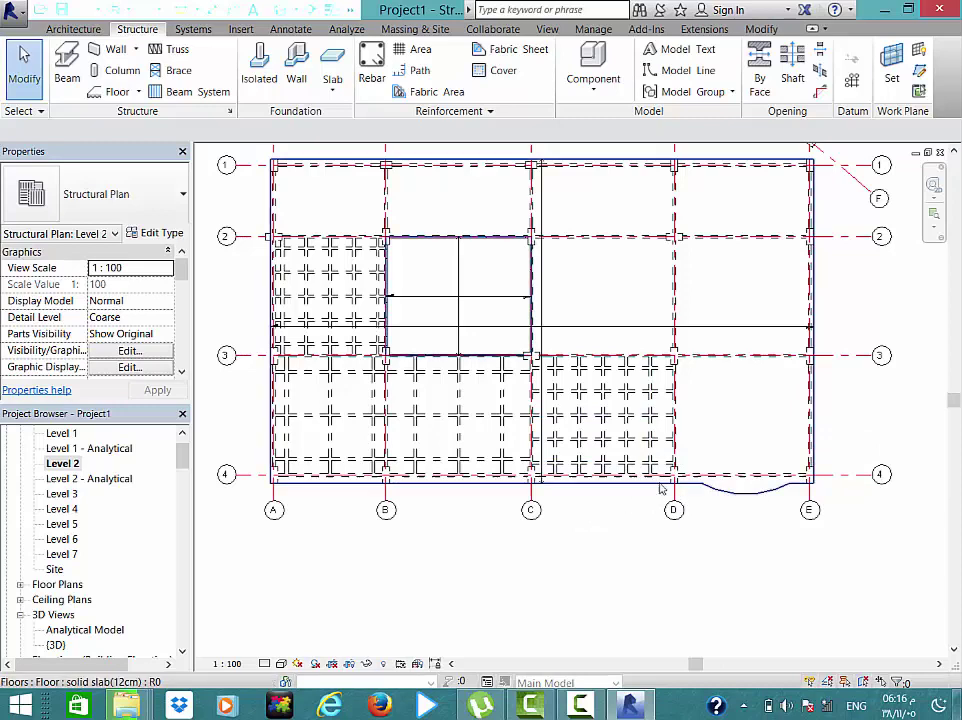
# - Delete all grids, columns, beams and slabs from Level 2, then zoom to fit
pyautogui.scroll(-2, 660, 488)
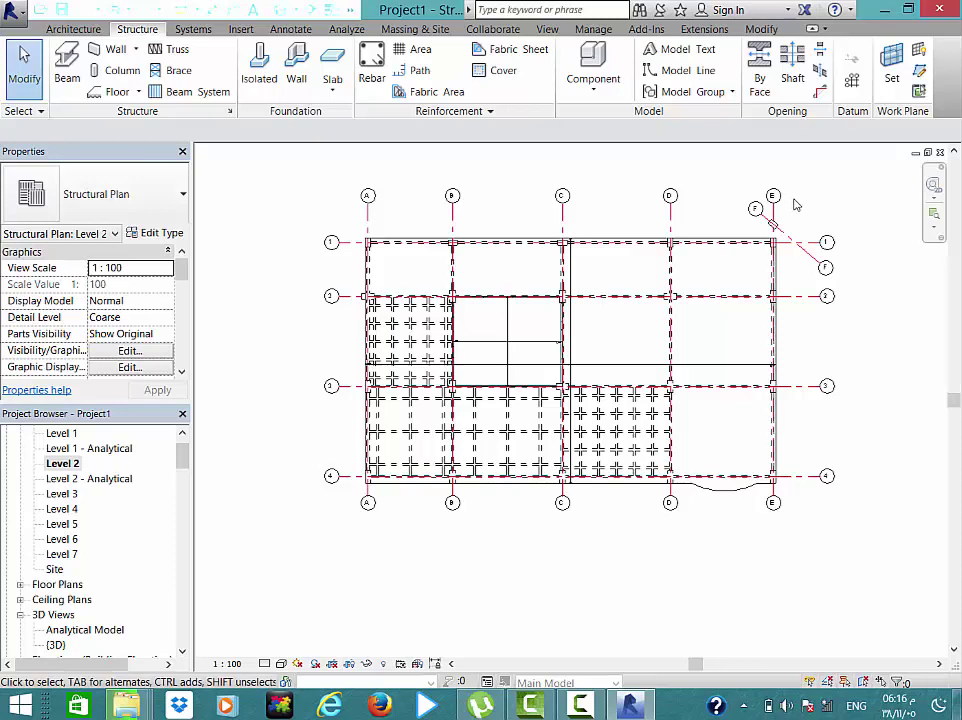
pyautogui.moveTo(830, 178)
pyautogui.mouseDown()
pyautogui.moveTo(281, 584)
pyautogui.moveTo(281, 576)
pyautogui.mouseUp()
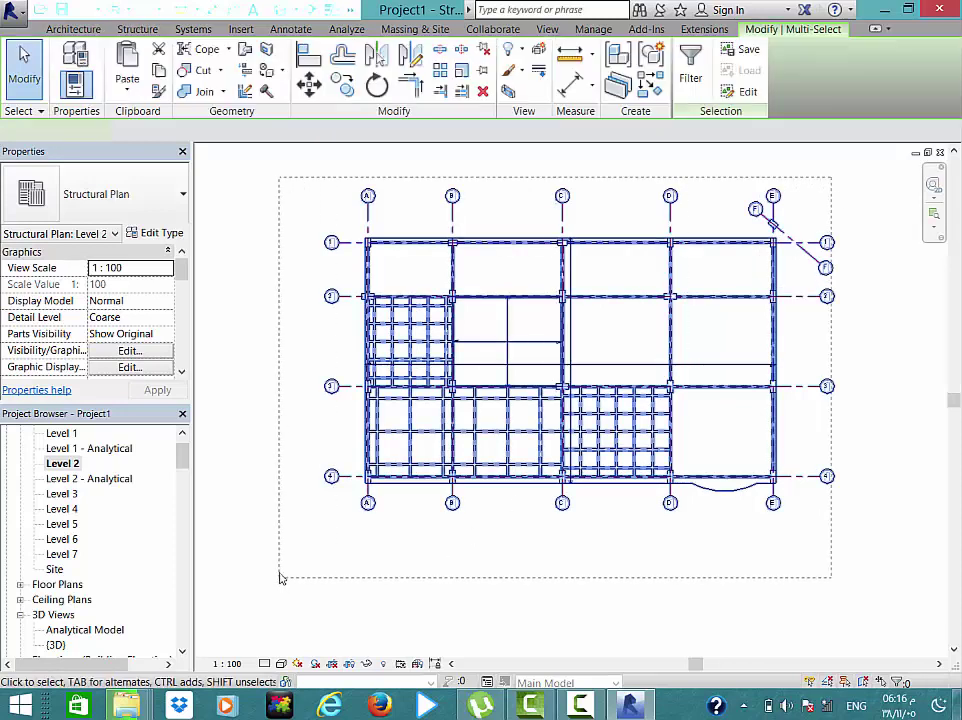
pyautogui.press('Delete')
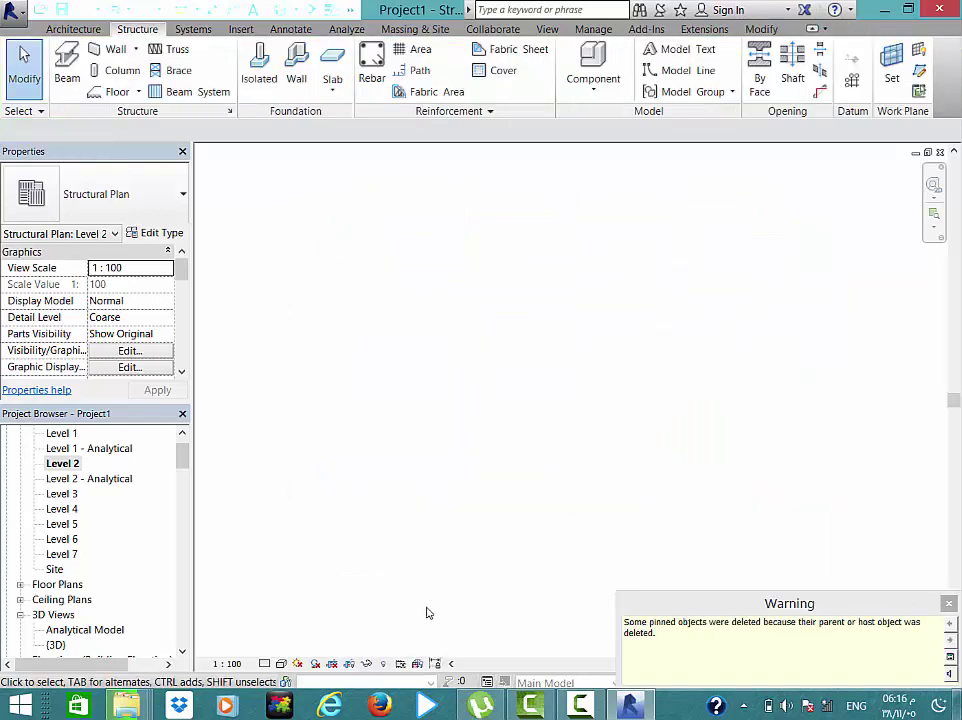
pyautogui.click(948, 604)
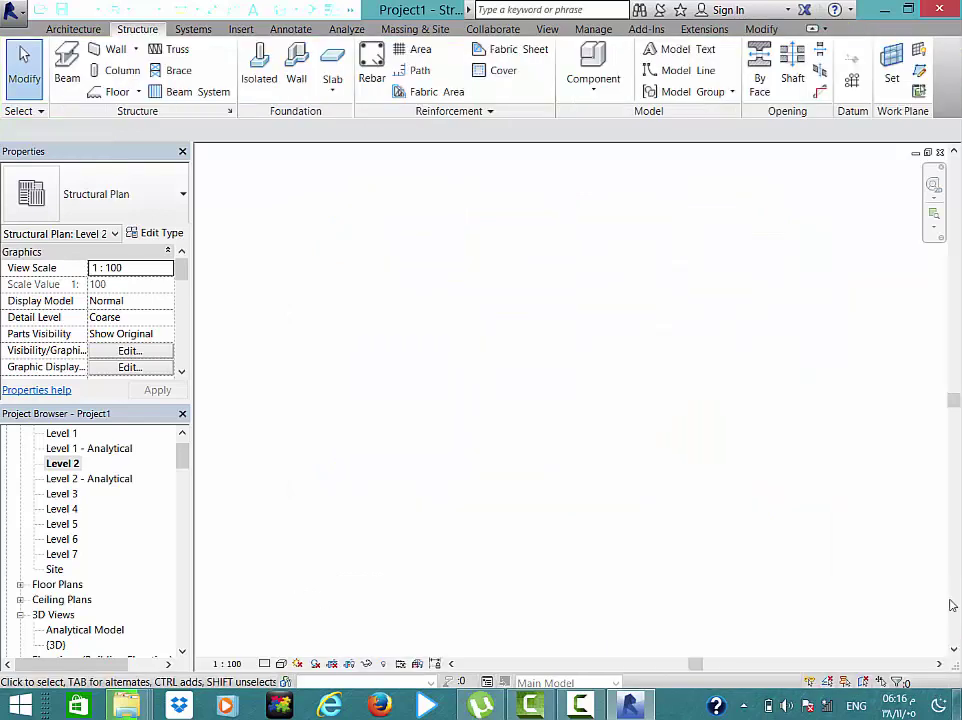
pyautogui.middleClick(525, 434)
# - Draw two parallel horizontal grid lines on Level 2 using the GR grid tool
pyautogui.press('g')
pyautogui.press('r')
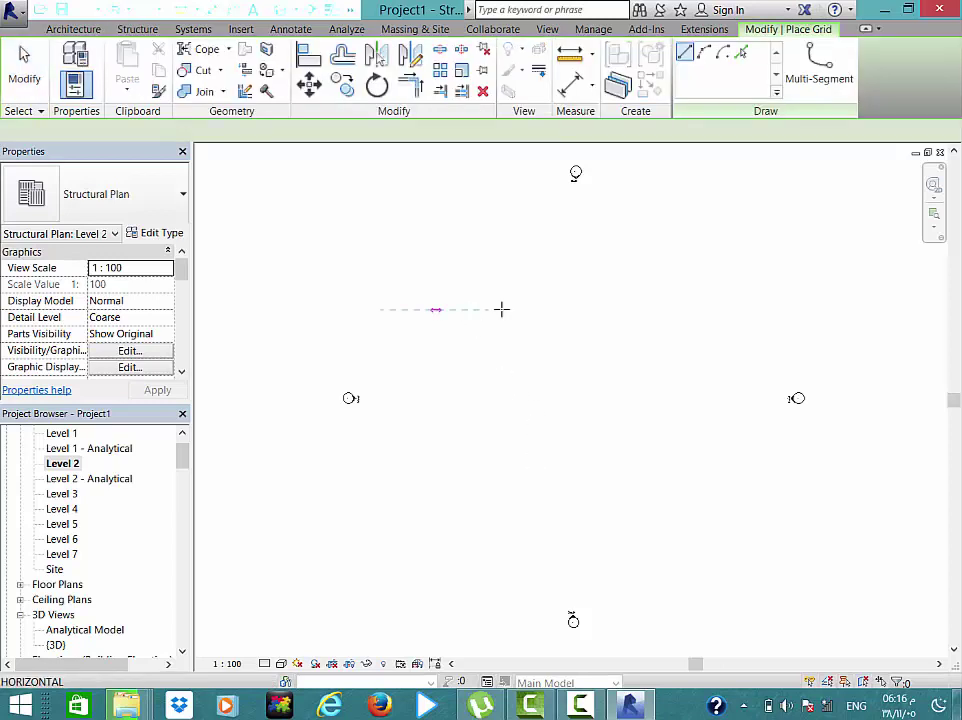
pyautogui.click(683, 309)
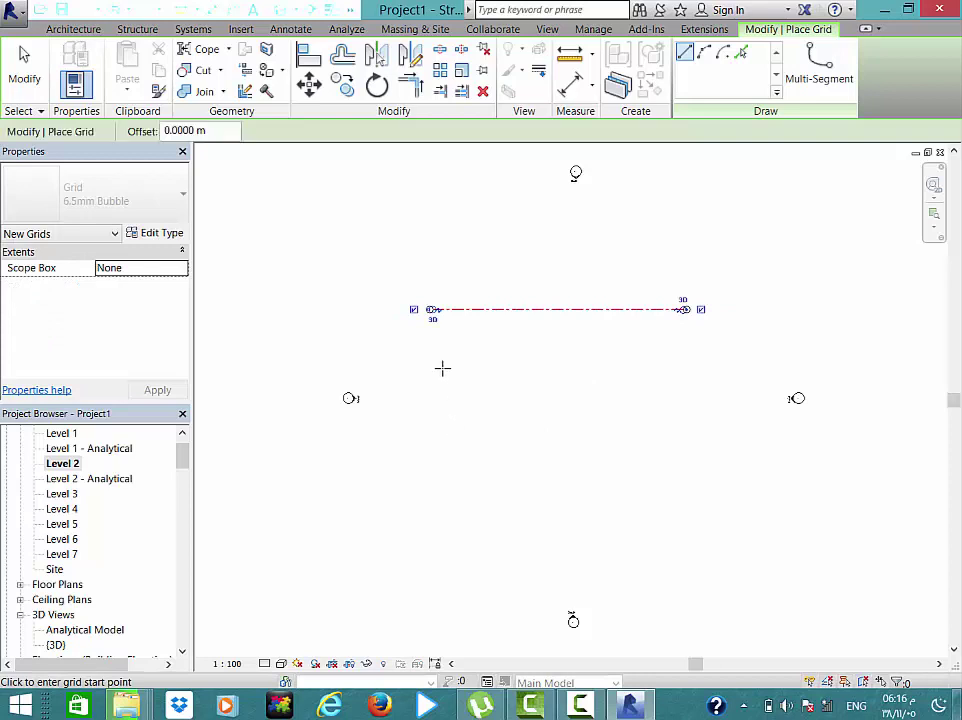
pyautogui.scroll(3, 425, 314)
pyautogui.scroll(2, 447, 303)
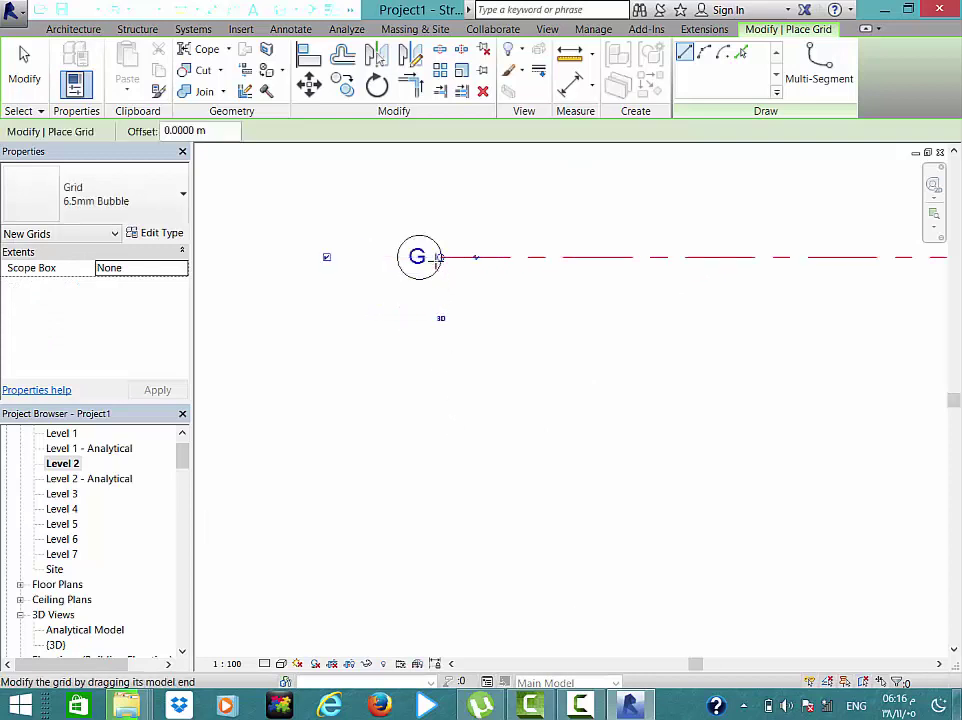
pyautogui.scroll(1, 439, 259)
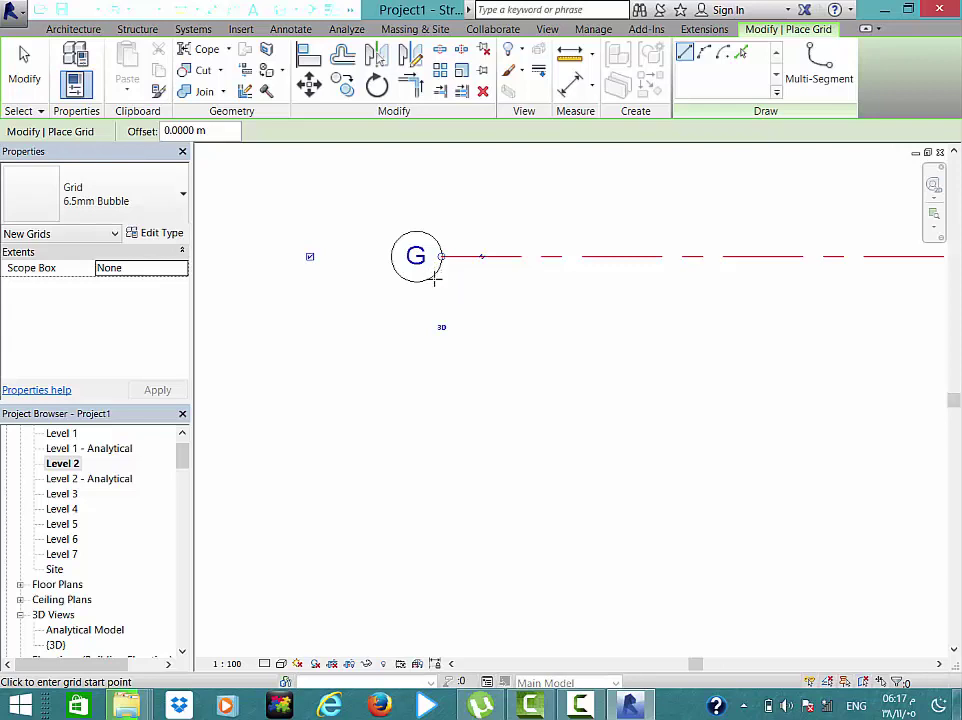
pyautogui.scroll(-2, 436, 281)
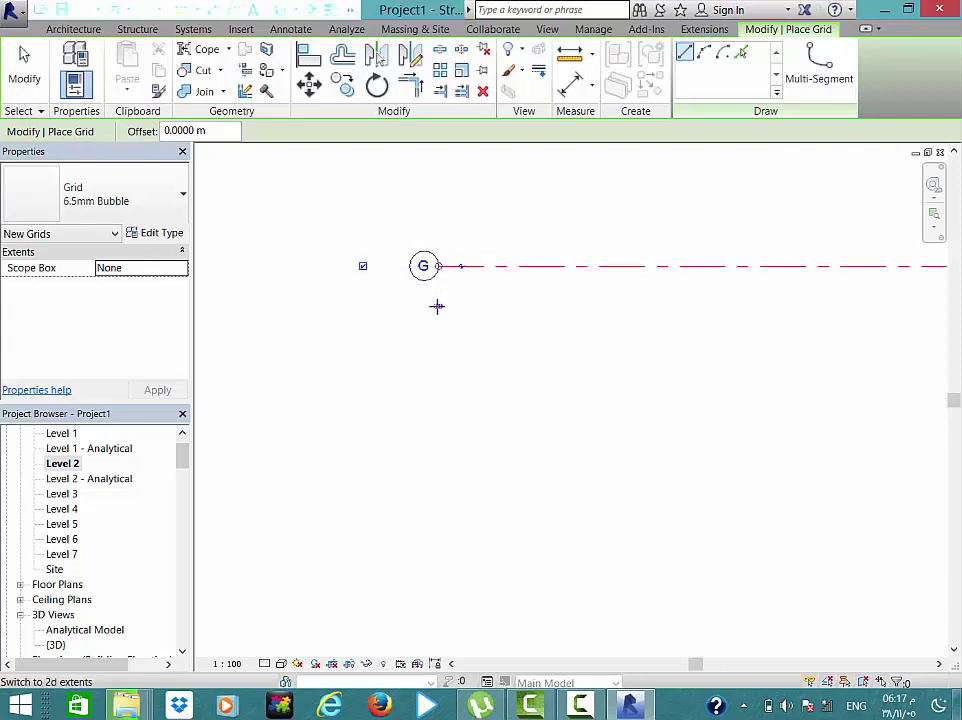
pyautogui.scroll(1, 429, 281)
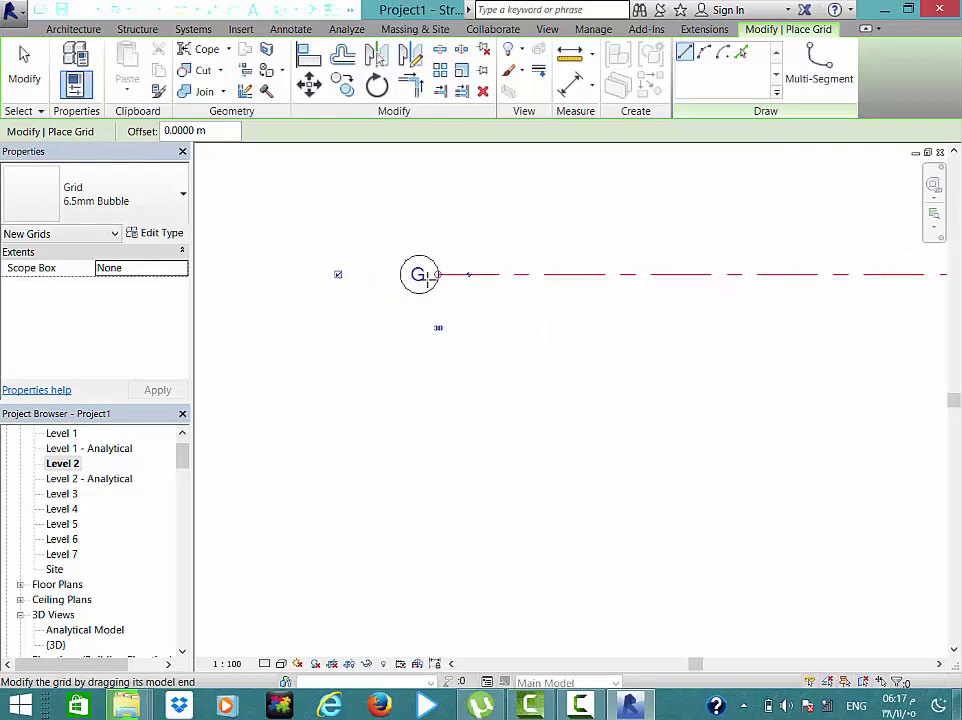
pyautogui.scroll(-2, 424, 281)
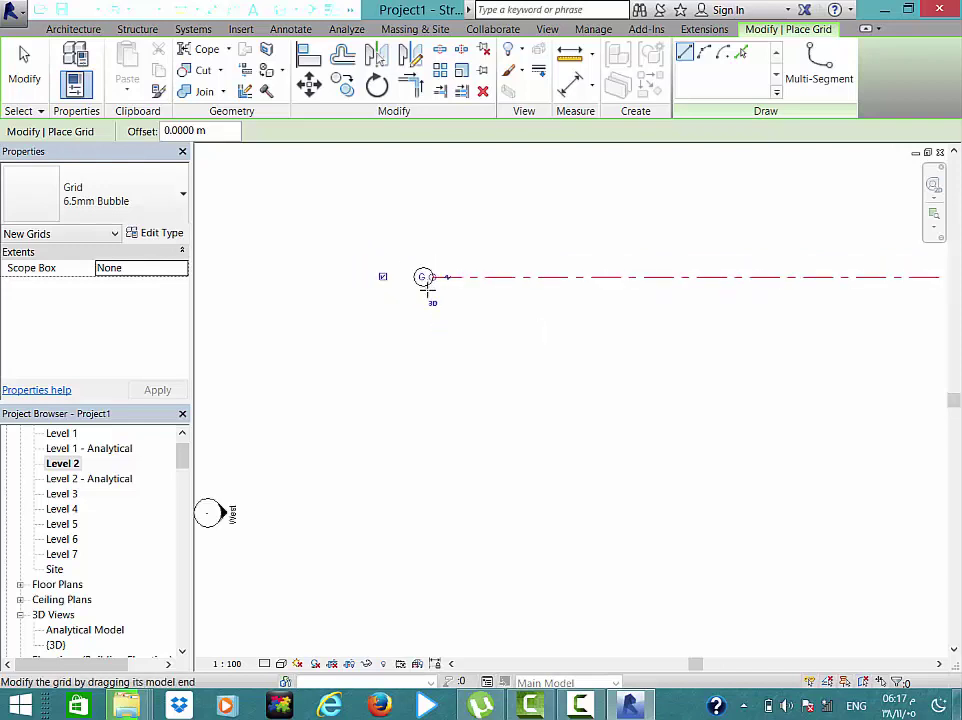
pyautogui.scroll(-1, 427, 494)
pyautogui.scroll(-2, 425, 497)
pyautogui.click(425, 502)
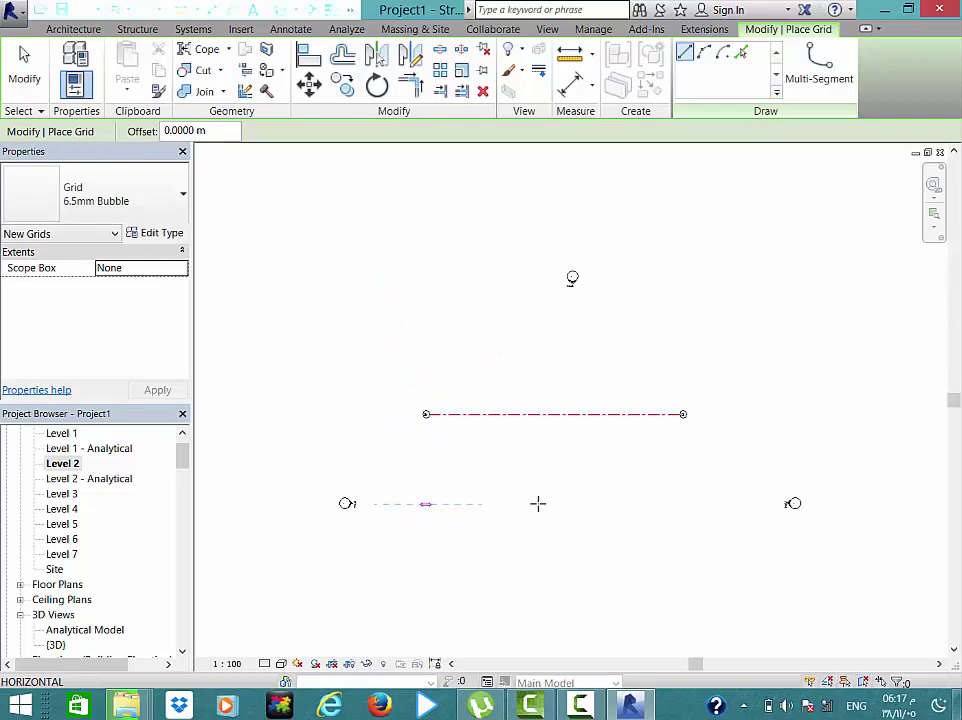
pyautogui.click(680, 503)
# - Draw two vertical grid lines crossing both horizontal grids to close the bay
pyautogui.click(647, 544)
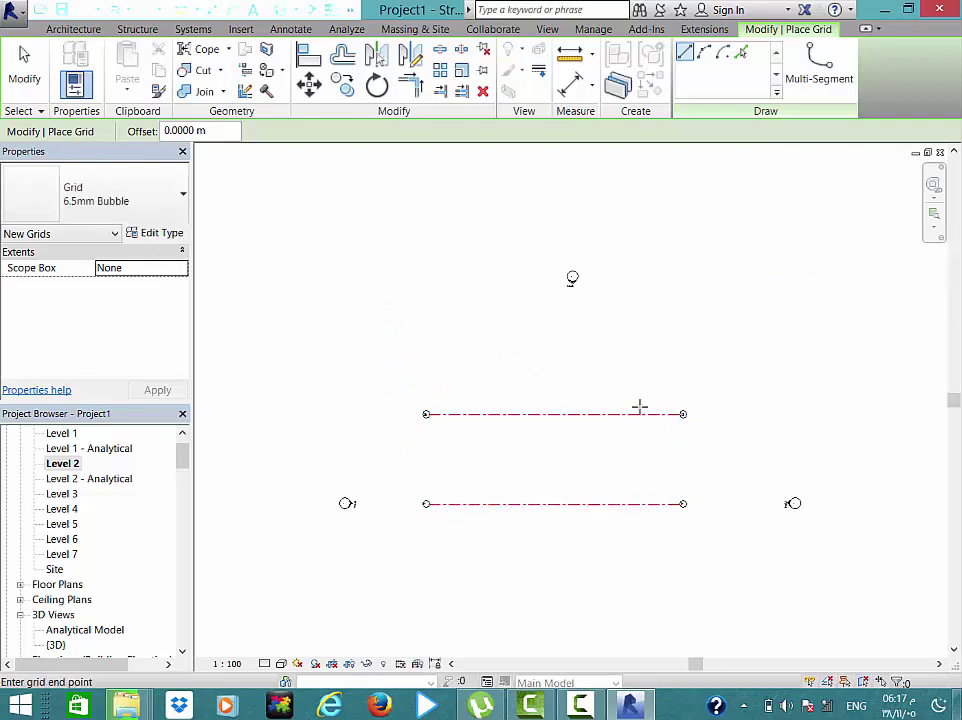
pyautogui.click(642, 377)
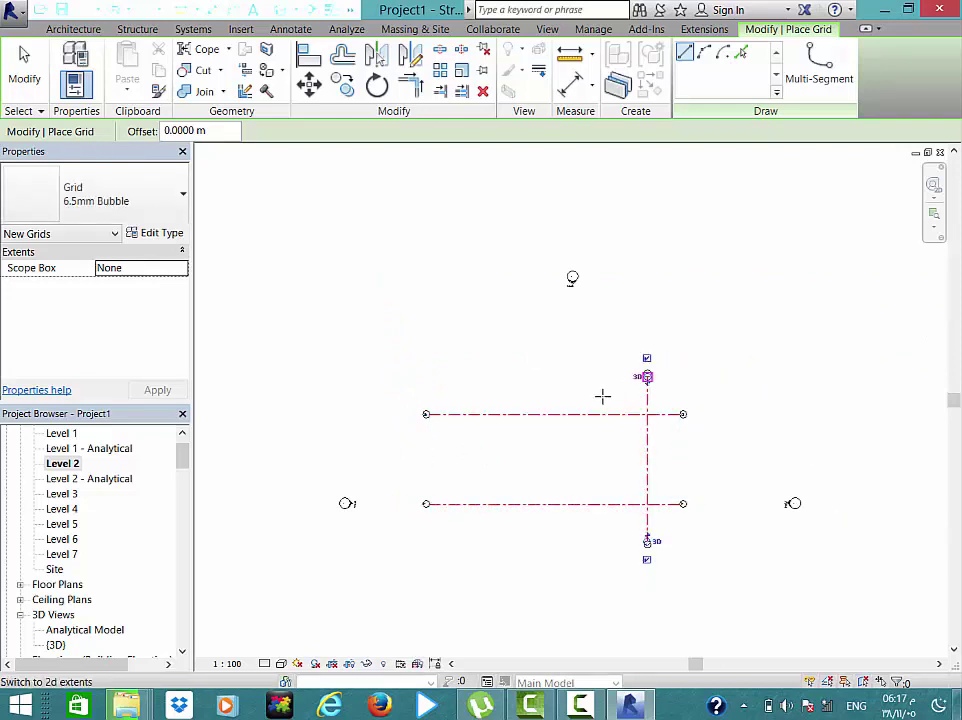
pyautogui.click(465, 377)
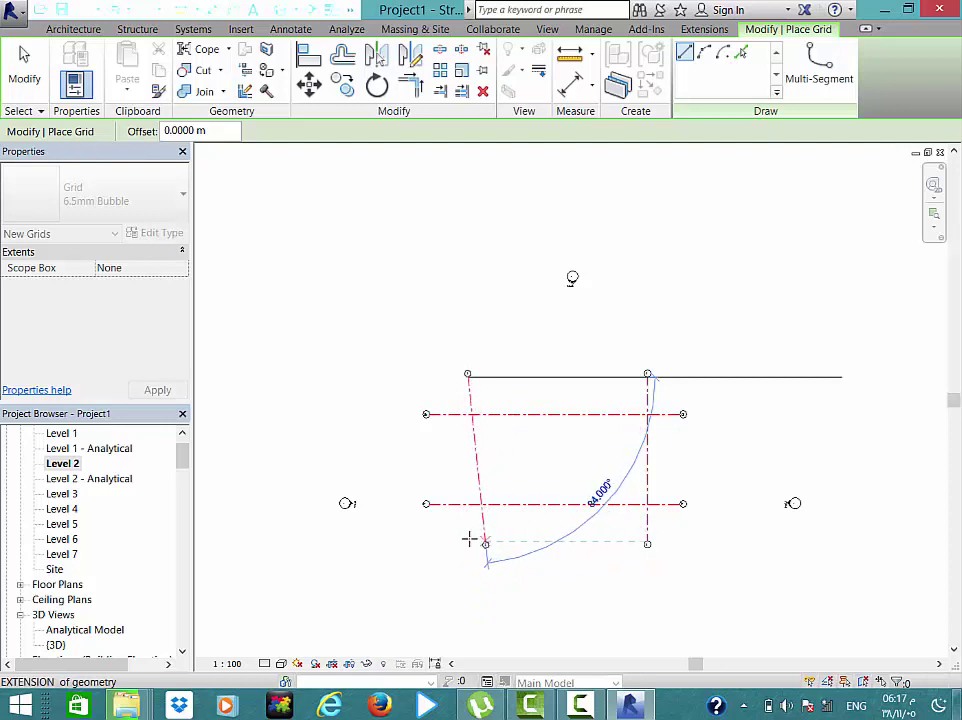
pyautogui.click(468, 543)
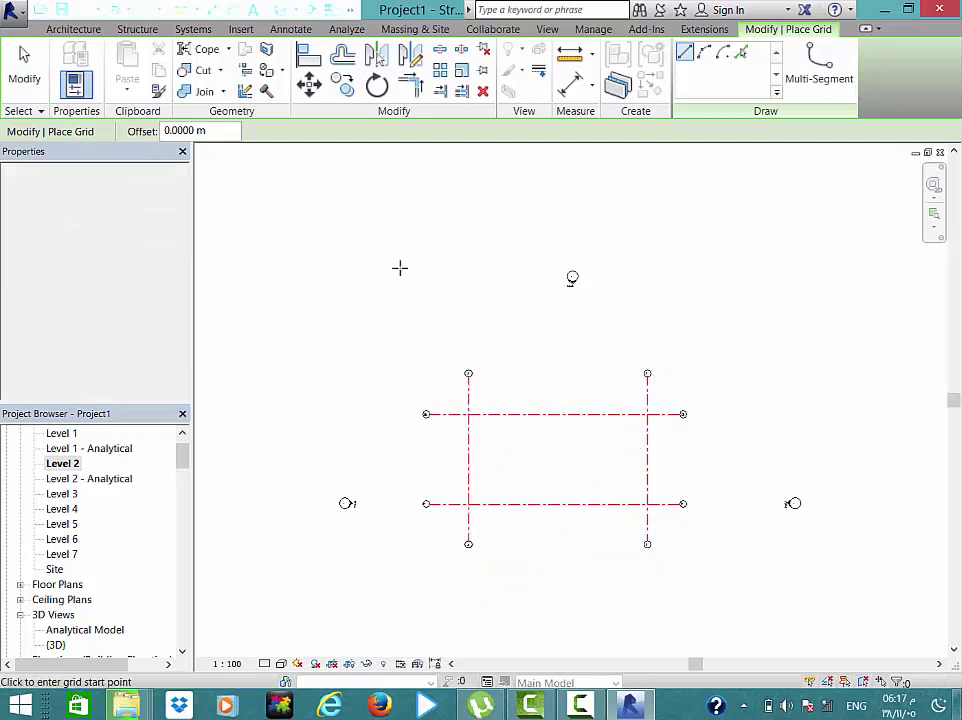
pyautogui.click(140, 29)
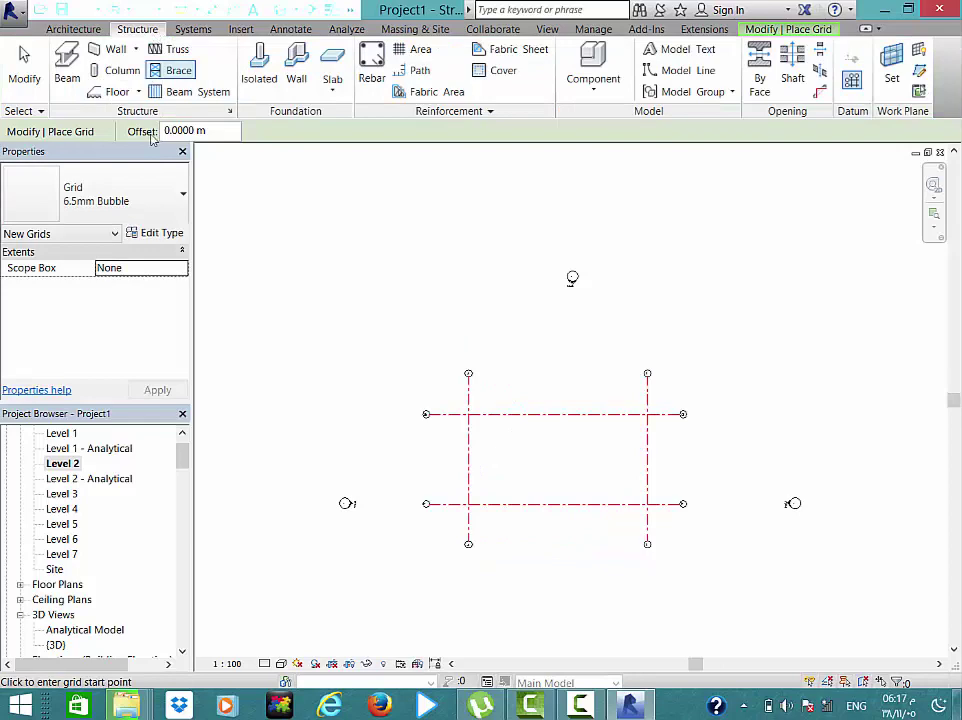
pyautogui.click(97, 76)
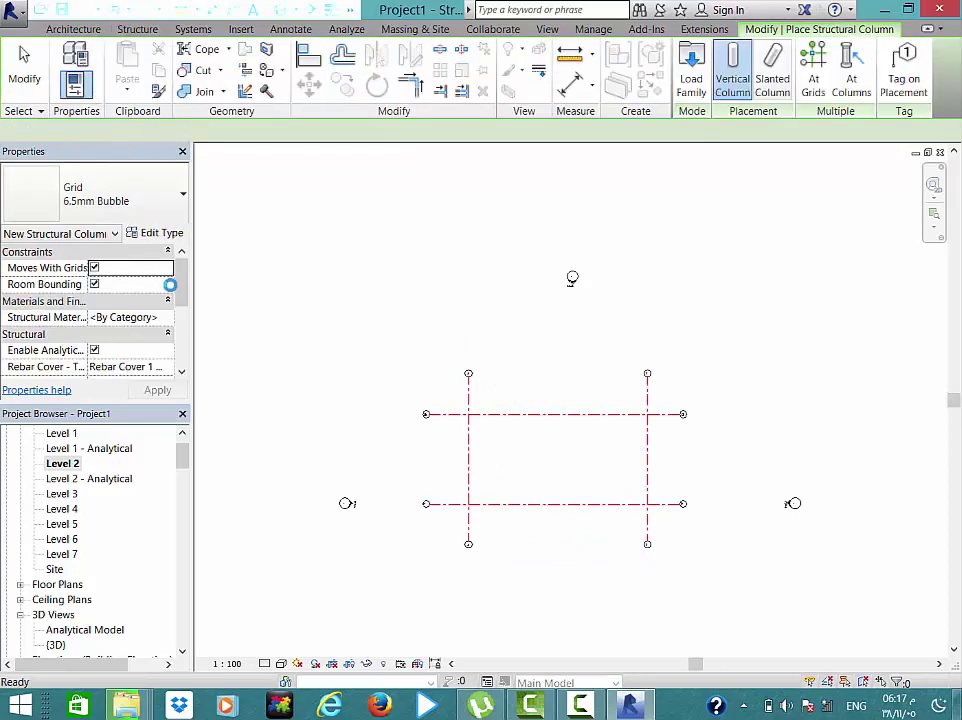
# - Place C2(300*700) concrete columns at all four grid intersections using At Grids
pyautogui.click(813, 75)
pyautogui.moveTo(662, 402); pyautogui.dragTo(454, 530)
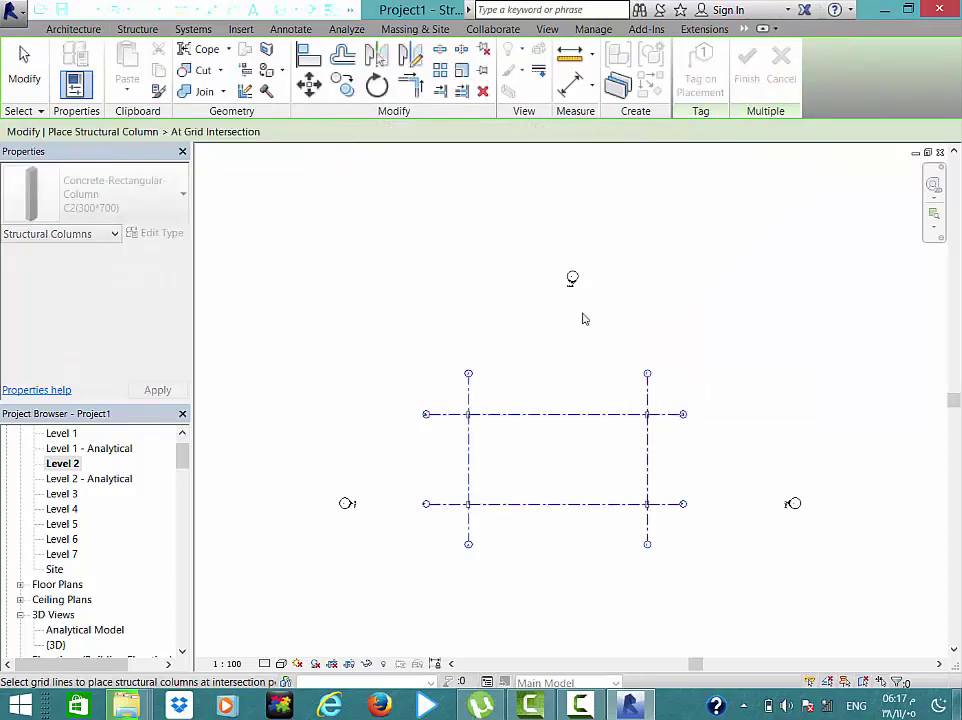
pyautogui.click(762, 66)
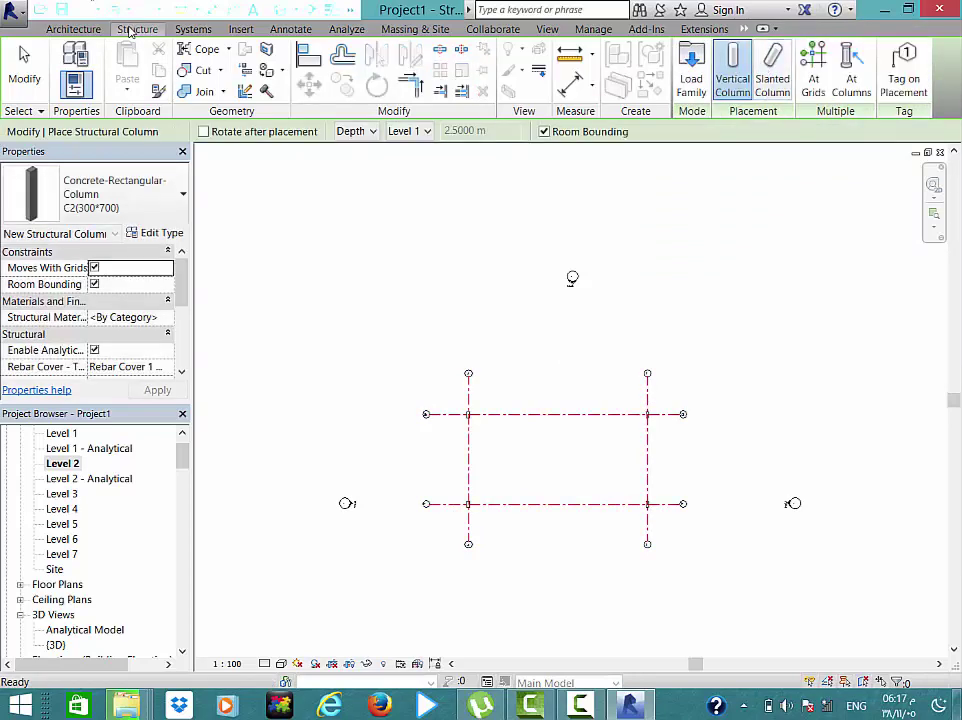
pyautogui.click(134, 29)
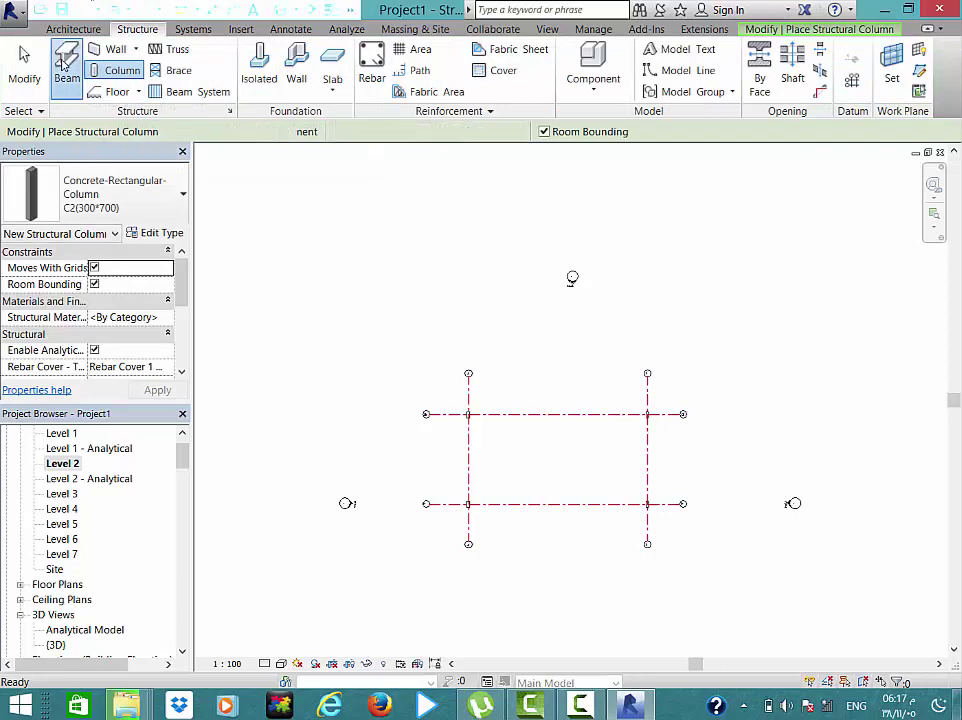
# - Run B1(12*70) concrete beams along all four grid lines using On Grids
pyautogui.click(64, 62)
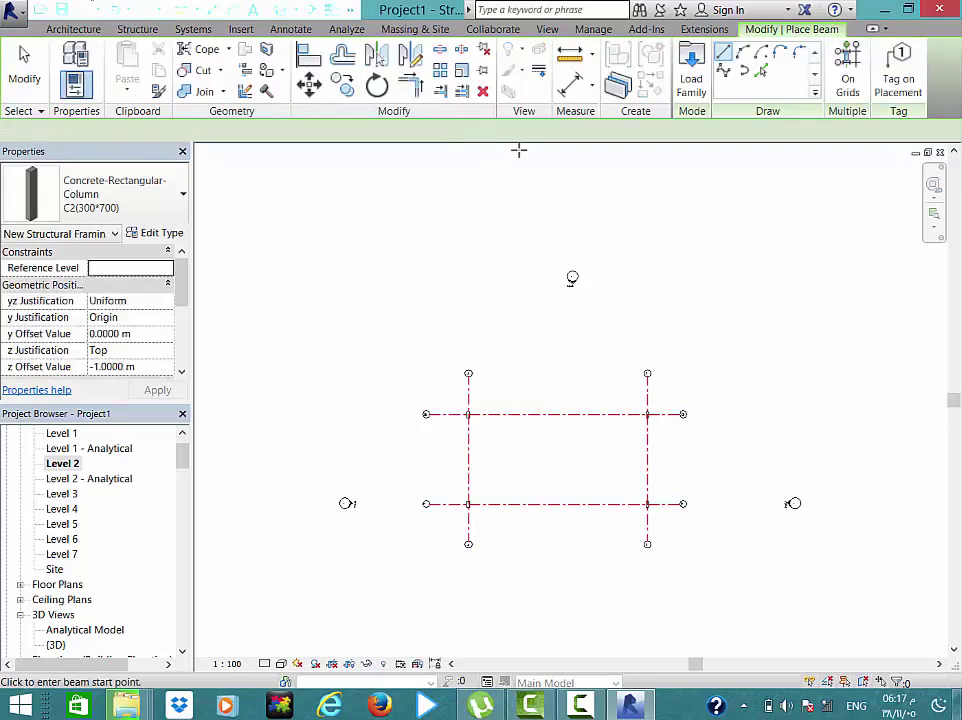
pyautogui.click(838, 78)
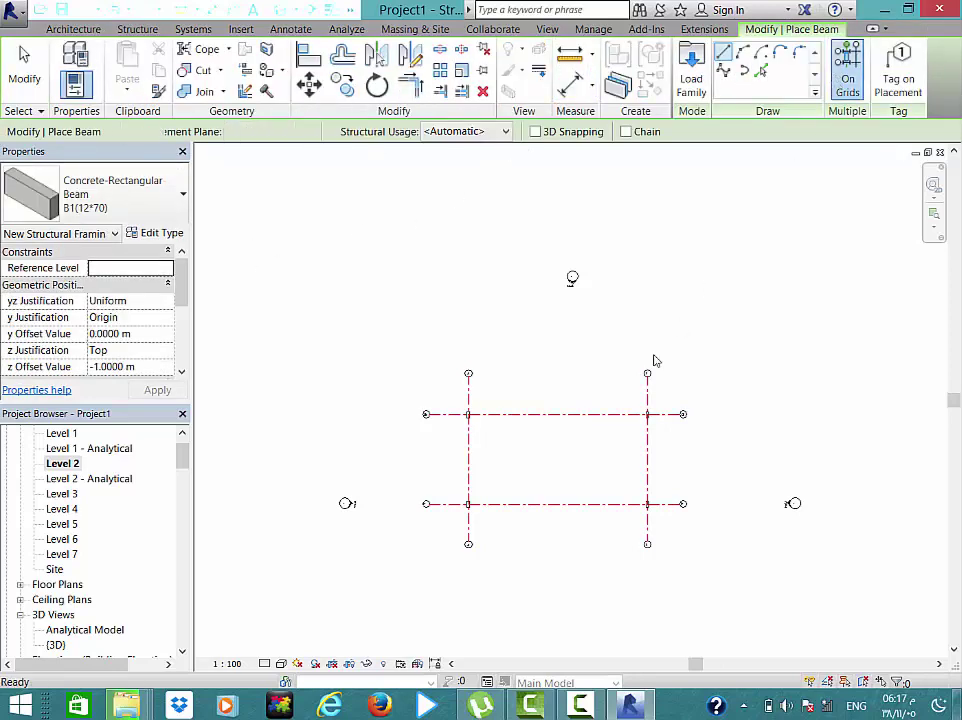
pyautogui.moveTo(676, 389); pyautogui.dragTo(455, 510)
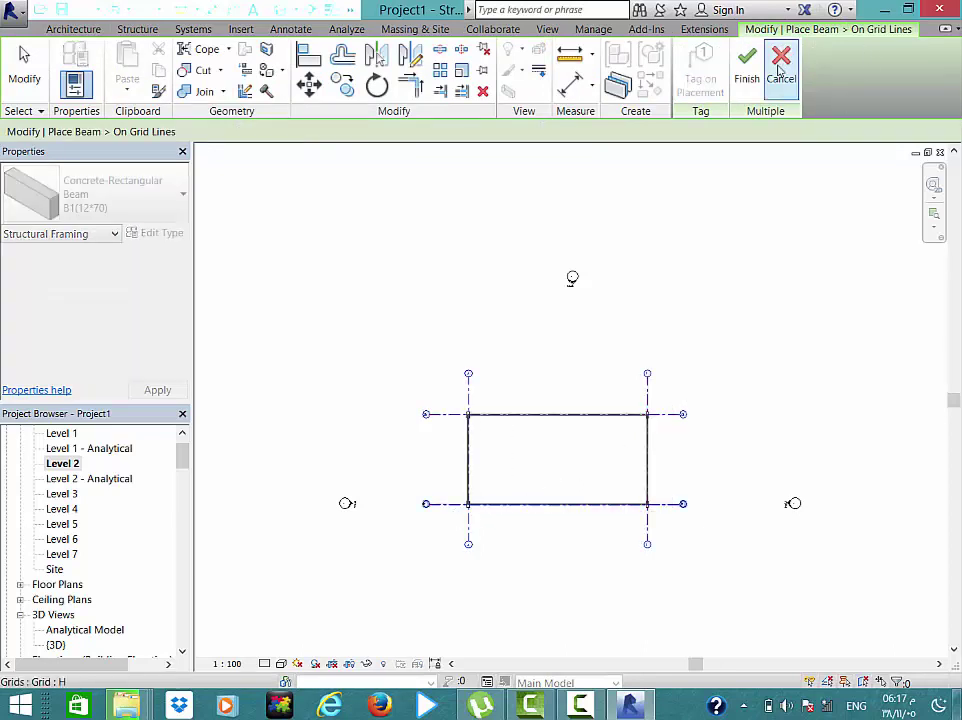
pyautogui.click(745, 72)
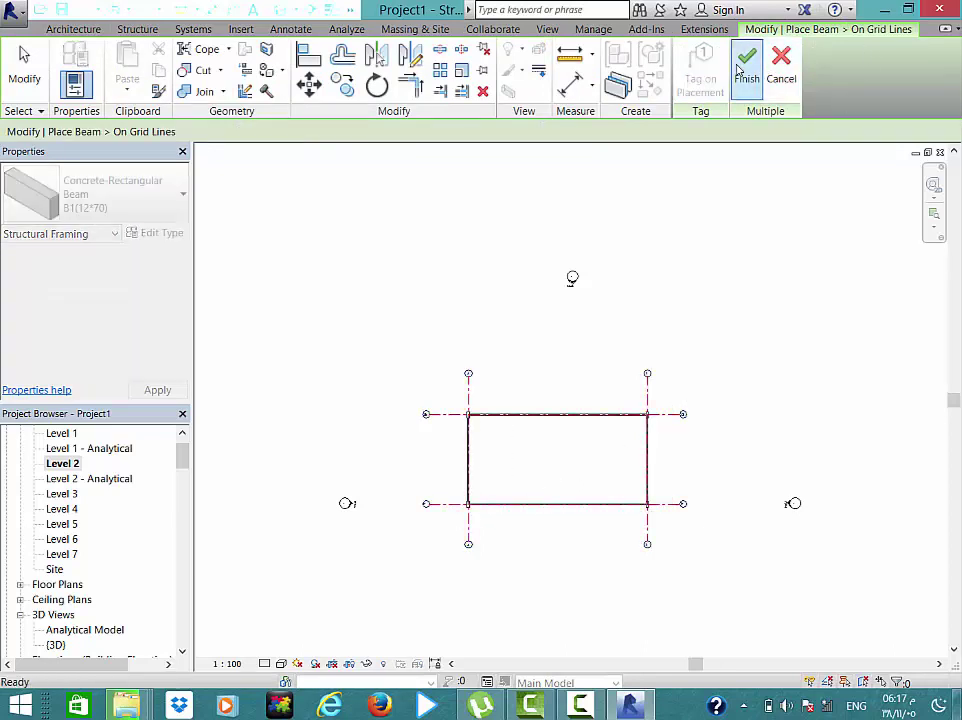
pyautogui.scroll(2, 645, 465)
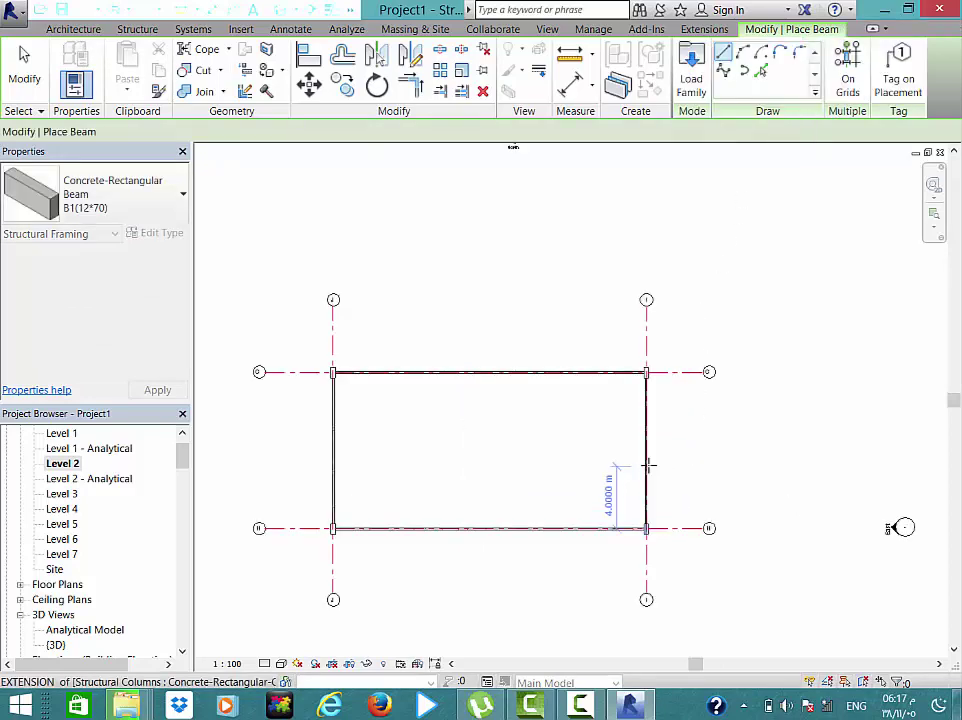
pyautogui.scroll(1, 642, 440)
pyautogui.moveTo(640, 333); pyautogui.dragTo(688, 276, button='middle')
pyautogui.press('Escape')
pyautogui.press('Escape')
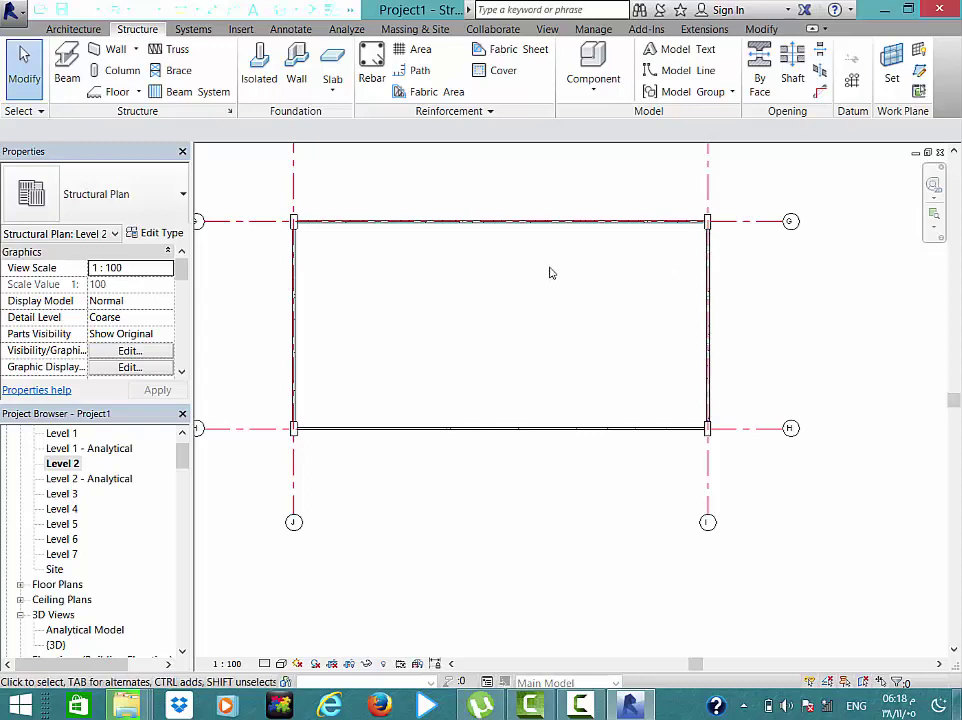
# - Duplicate the floor type as 'solid part' with a 0.25 m structure layer thickness
pyautogui.click(118, 94)
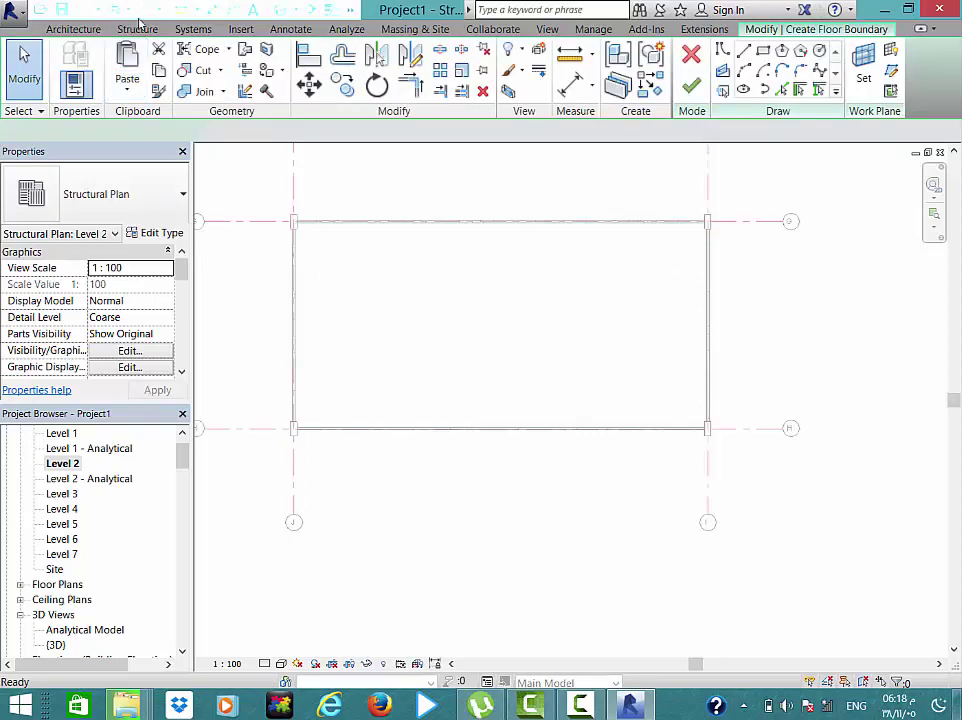
pyautogui.click(156, 233)
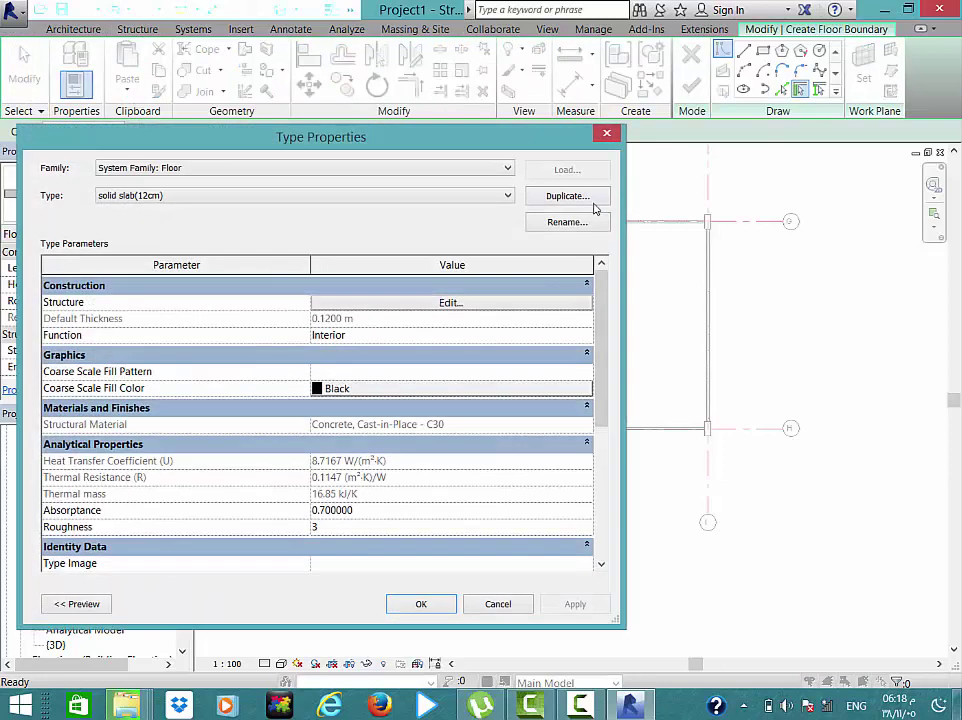
pyautogui.click(580, 200)
pyautogui.write('solid part')
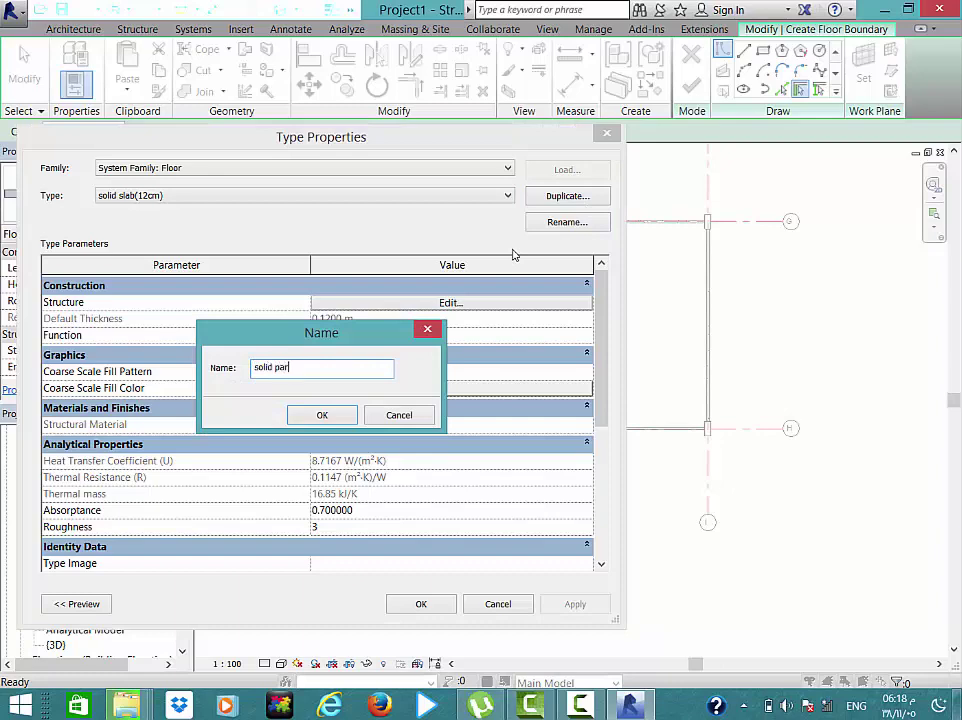
pyautogui.click(320, 416)
pyautogui.click(408, 304)
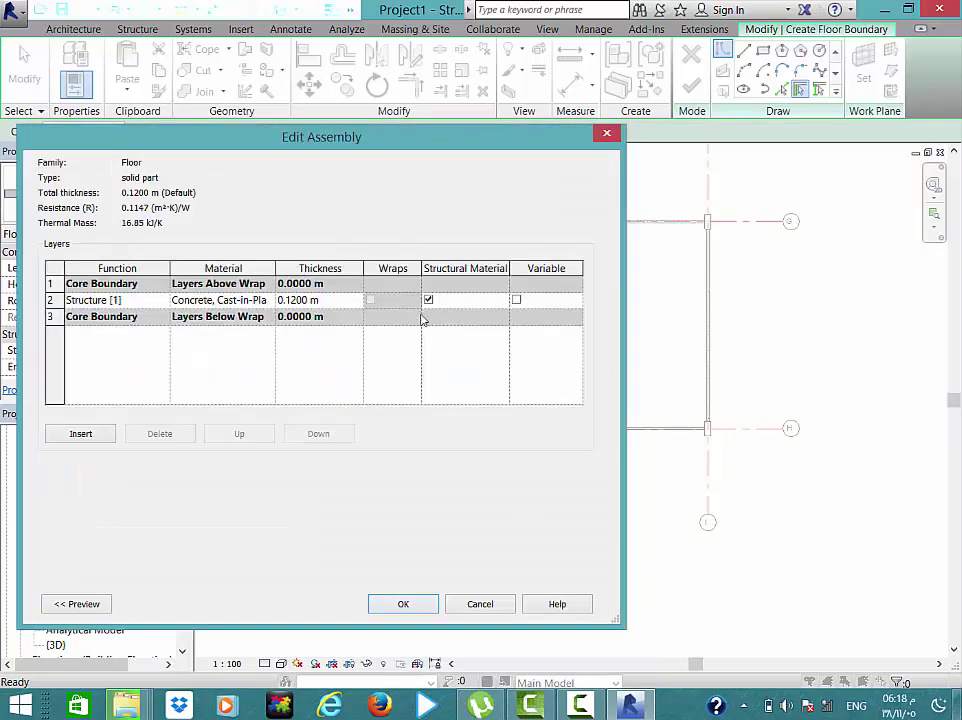
pyautogui.click(356, 298)
pyautogui.write('0.')
pyautogui.write('25')
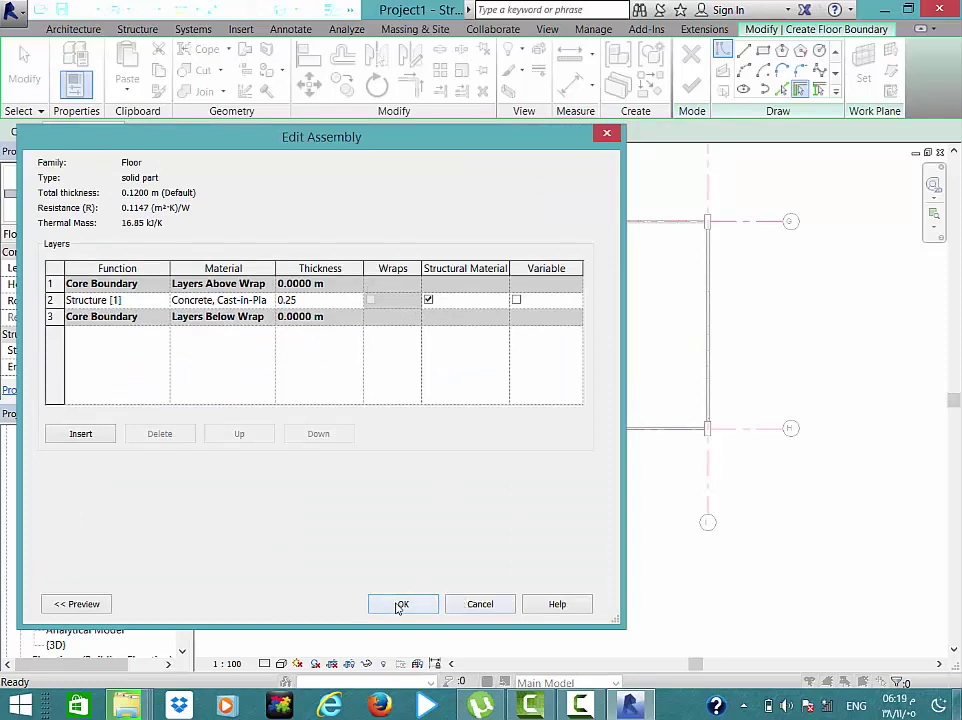
pyautogui.click(400, 606)
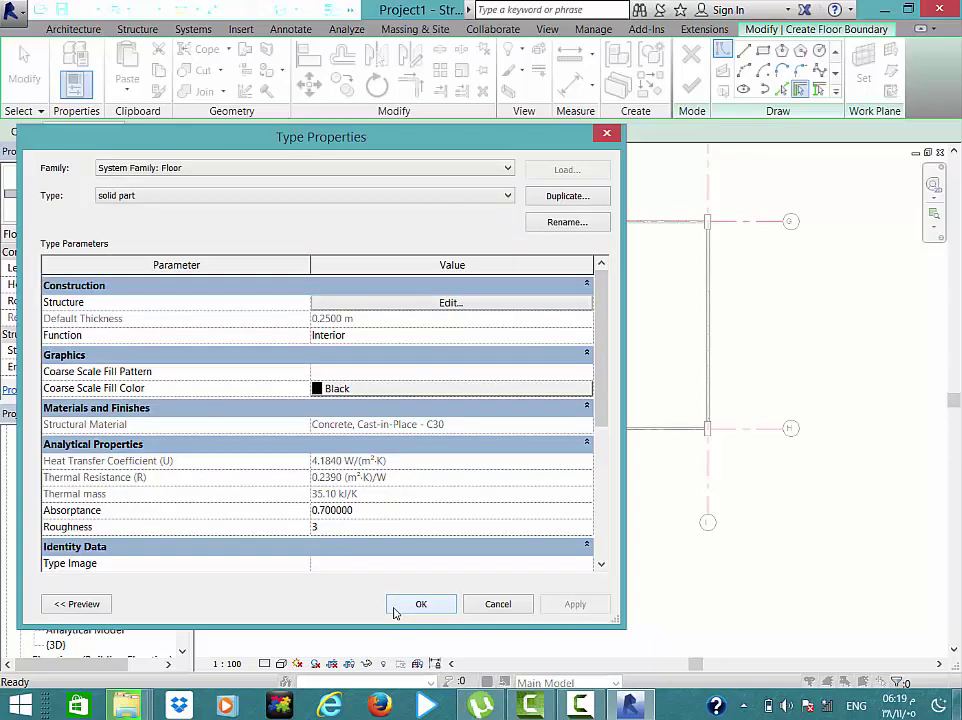
pyautogui.click(395, 608)
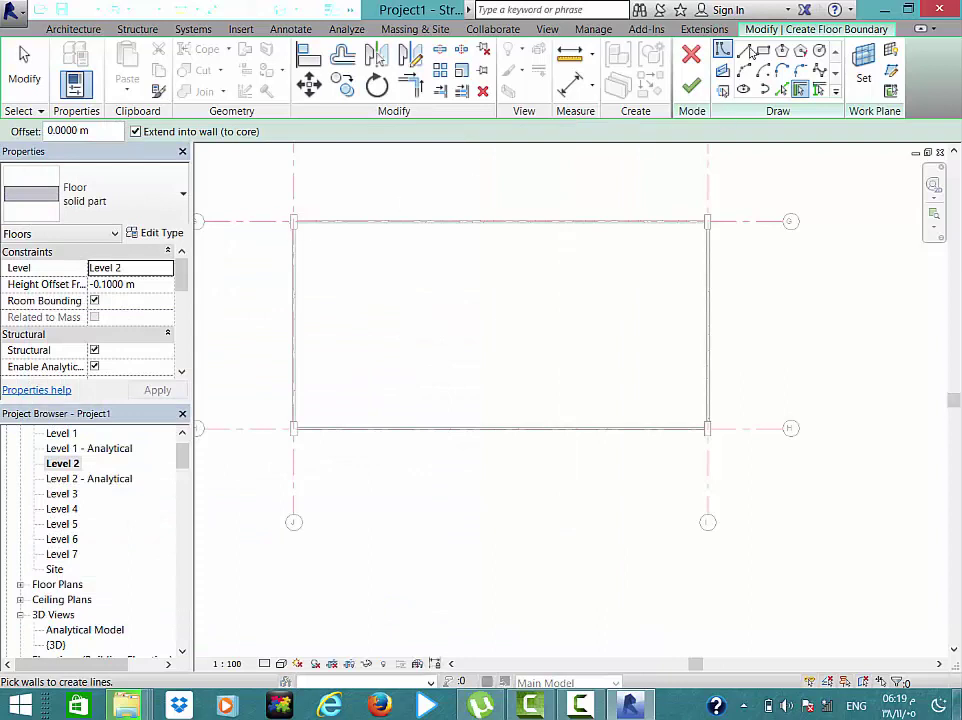
# - Sketch a rectangular floor boundary starting at the top-left column corner
pyautogui.click(763, 50)
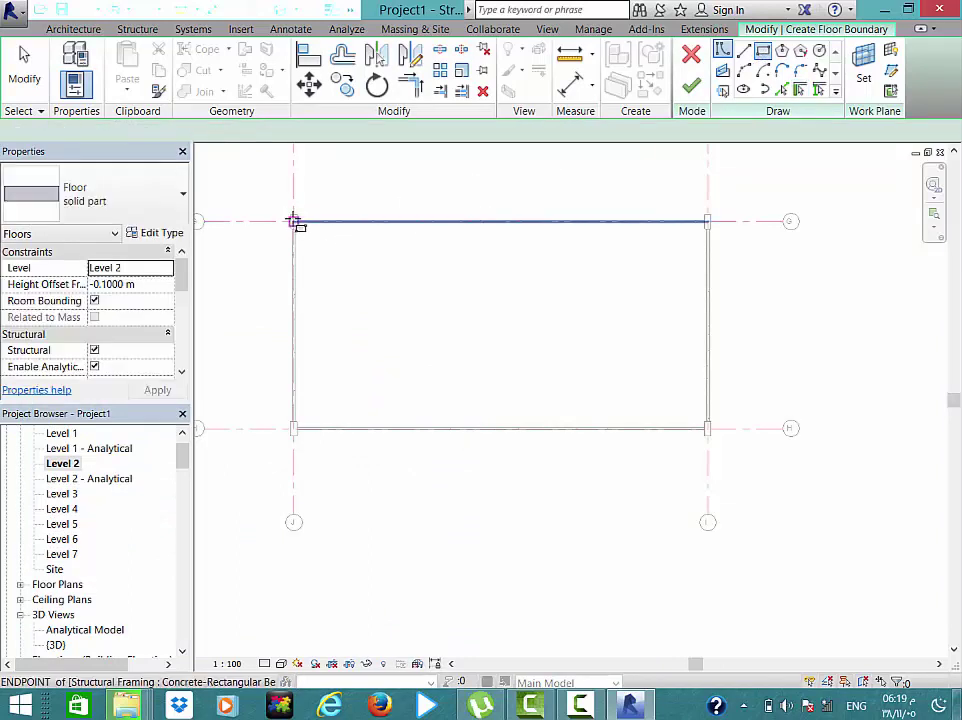
pyautogui.scroll(5, 293, 220)
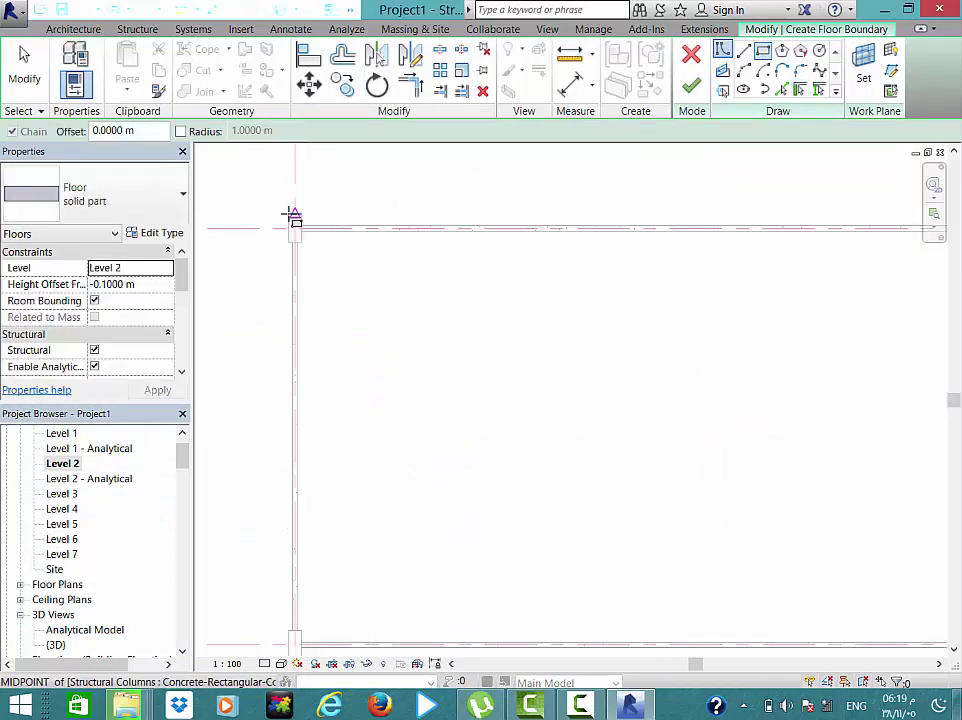
pyautogui.scroll(2, 289, 213)
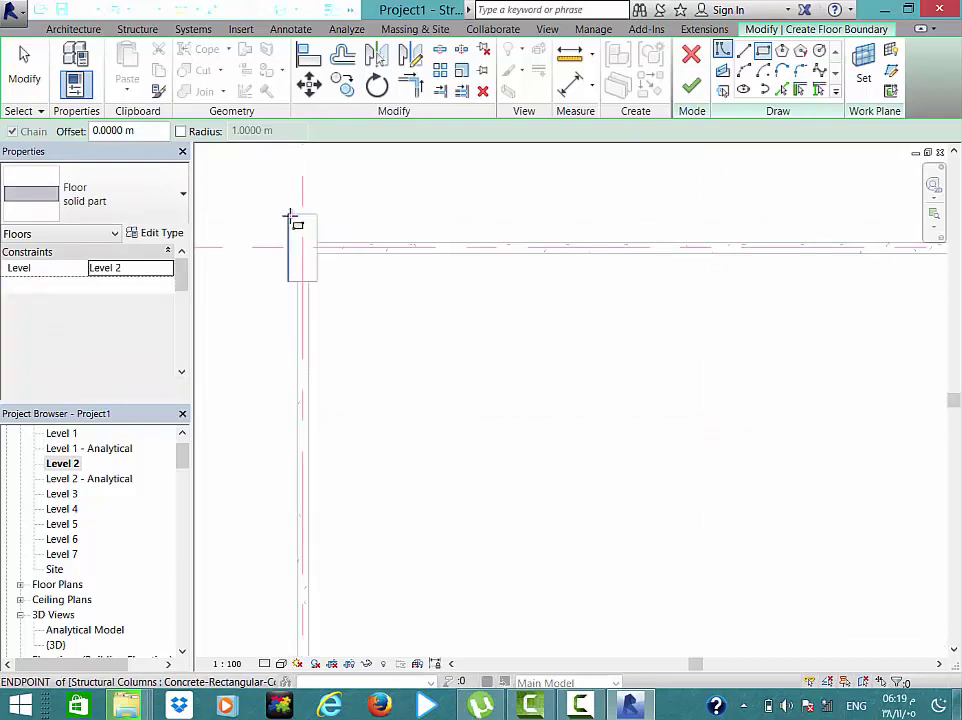
pyautogui.click(293, 218)
pyautogui.scroll(-3, 301, 224)
pyautogui.scroll(-2, 316, 236)
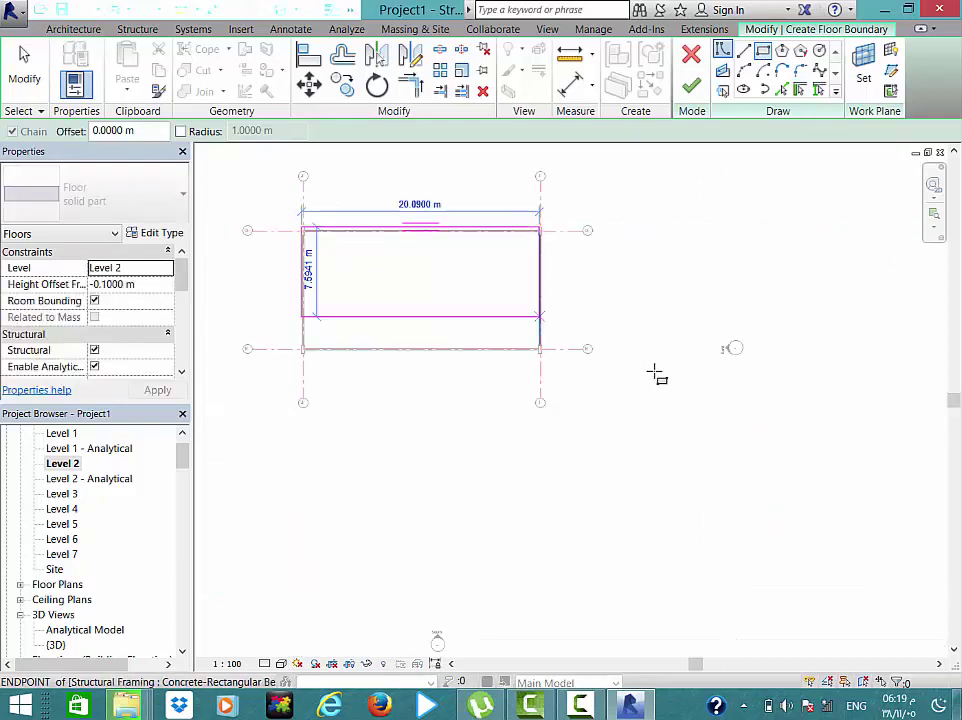
pyautogui.scroll(3, 549, 352)
pyautogui.scroll(2, 532, 343)
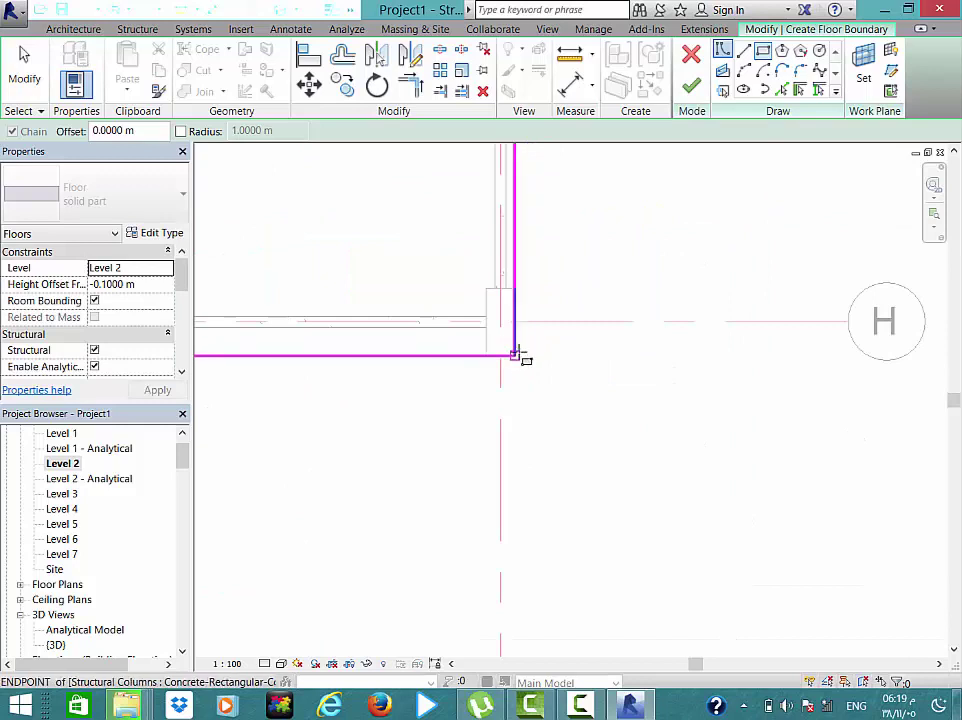
pyautogui.click(514, 355)
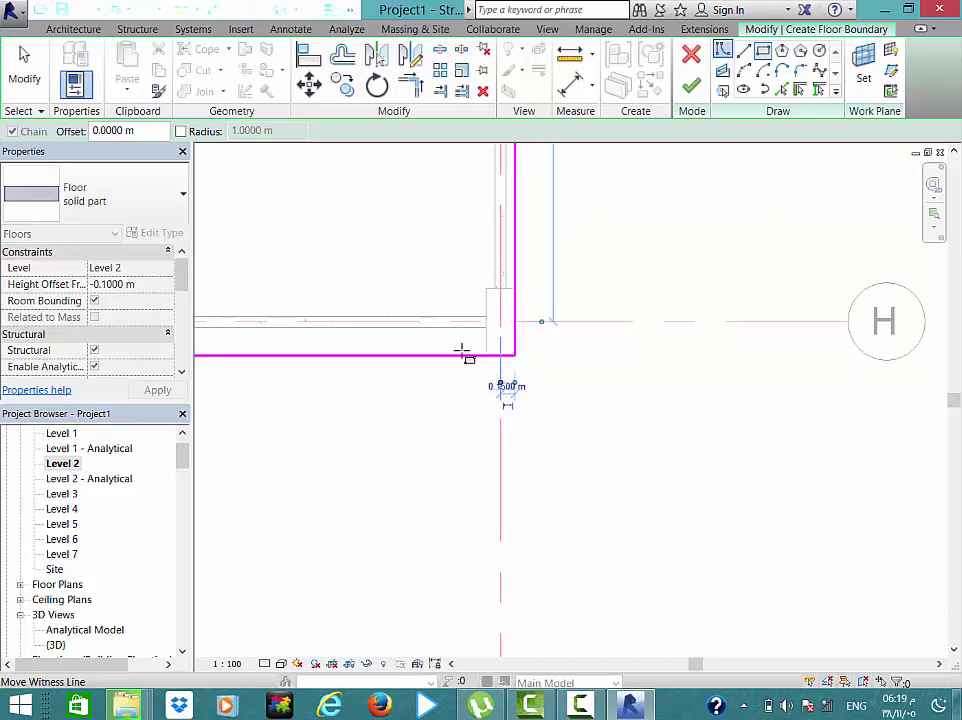
# - Close the boundary rectangle at the frame's outer corner after panning out
pyautogui.scroll(-1, 490, 300)
pyautogui.scroll(-2, 494, 315)
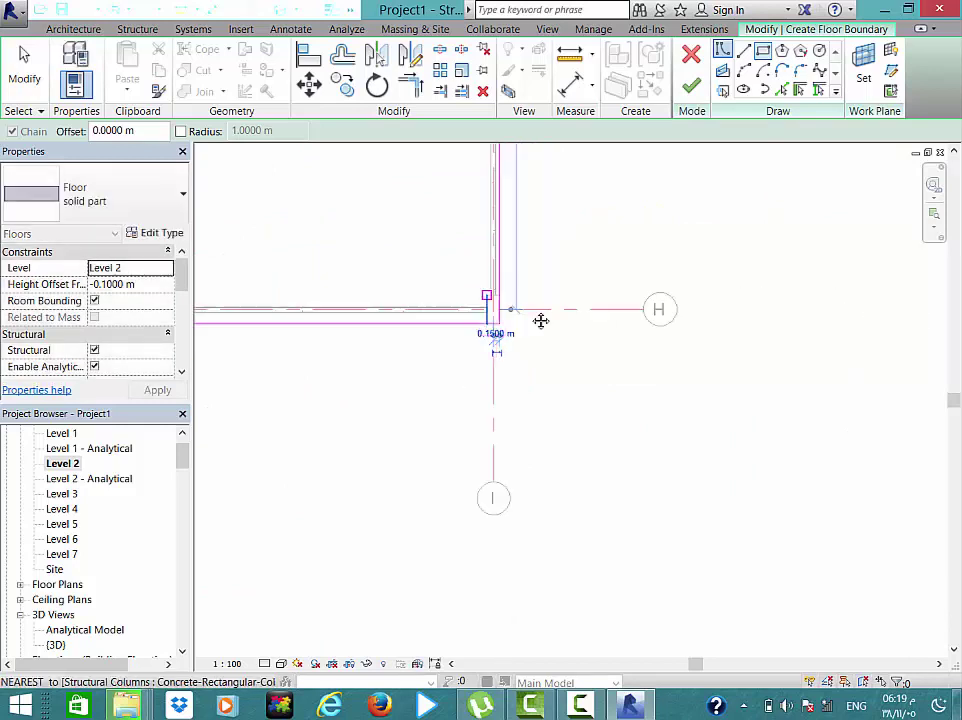
pyautogui.moveTo(541, 322); pyautogui.dragTo(880, 445, button='middle')
pyautogui.scroll(-2, 876, 440)
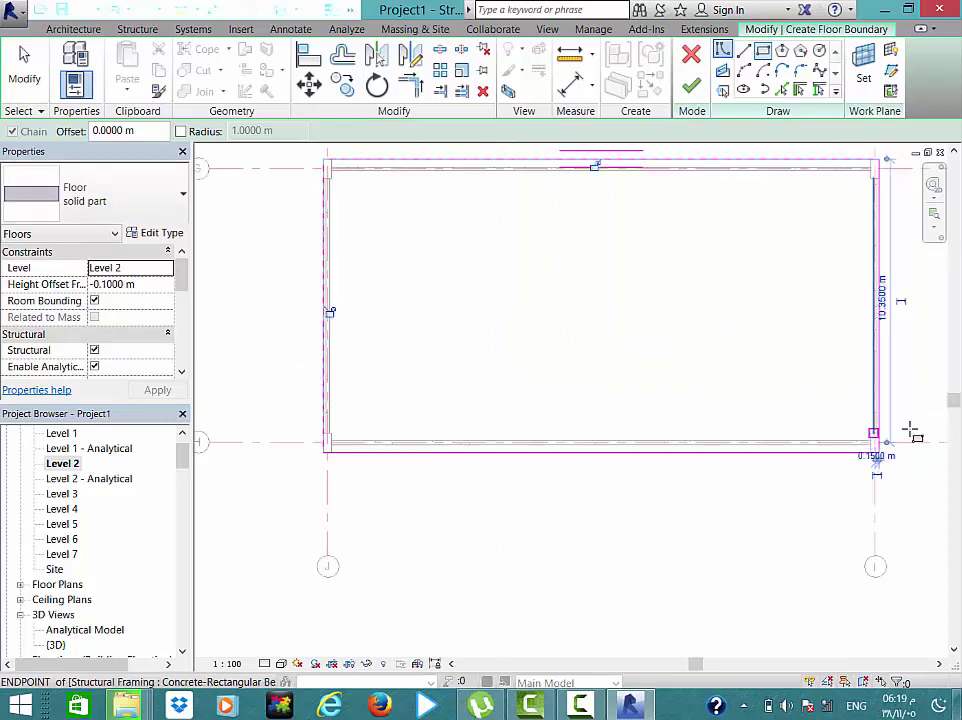
pyautogui.scroll(-1, 910, 430)
pyautogui.scroll(1, 870, 390)
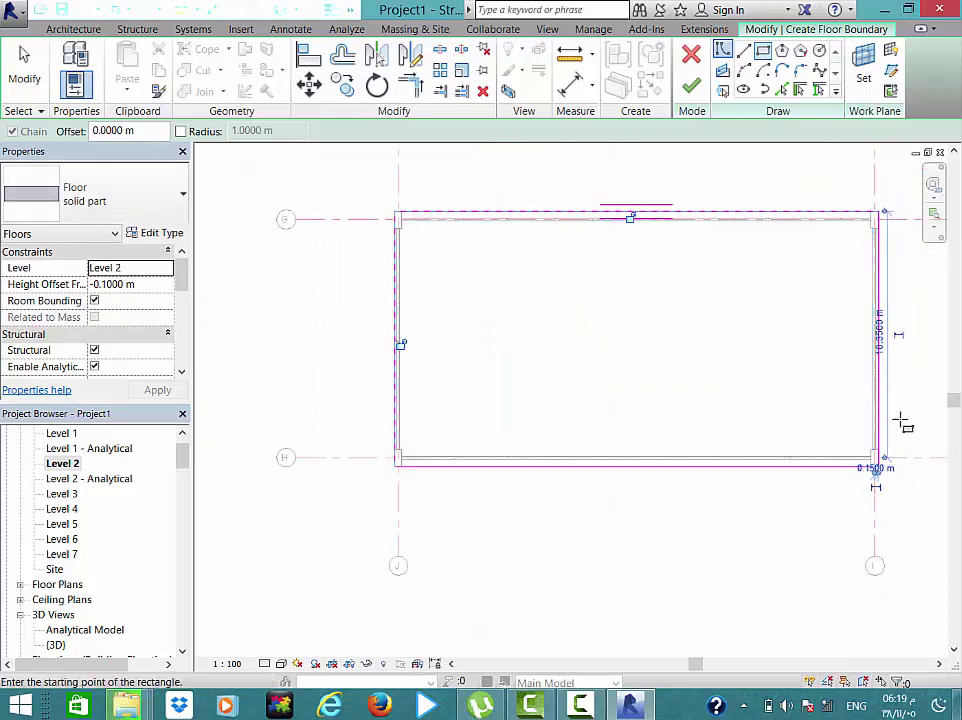
pyautogui.click(877, 450)
# - Add an inner boundary rectangle at -0.5 m offset, leaving a perimeter floor band
pyautogui.press('BackSpace')
pyautogui.press('BackSpace')
pyautogui.press('BackSpace')
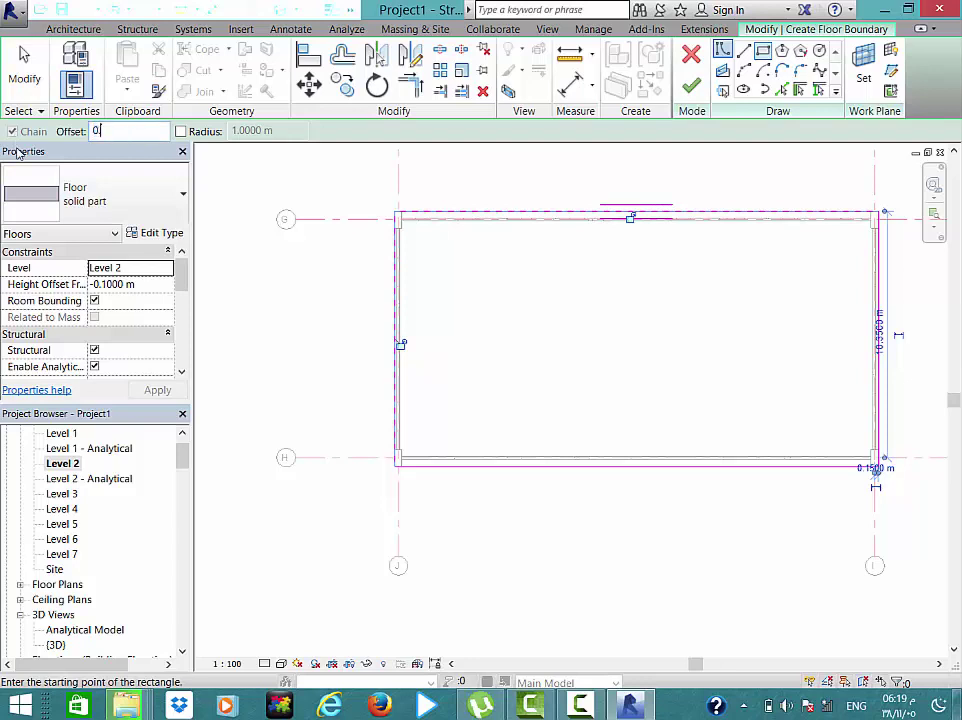
pyautogui.write('.')
pyautogui.click(397, 460)
pyautogui.write('-0')
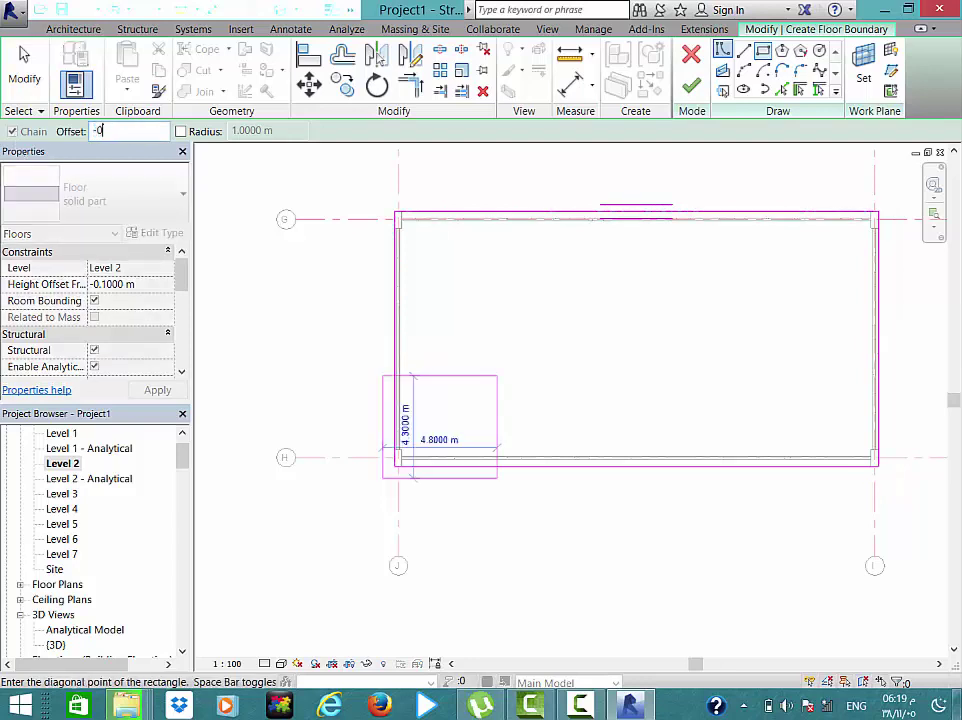
pyautogui.write('.5')
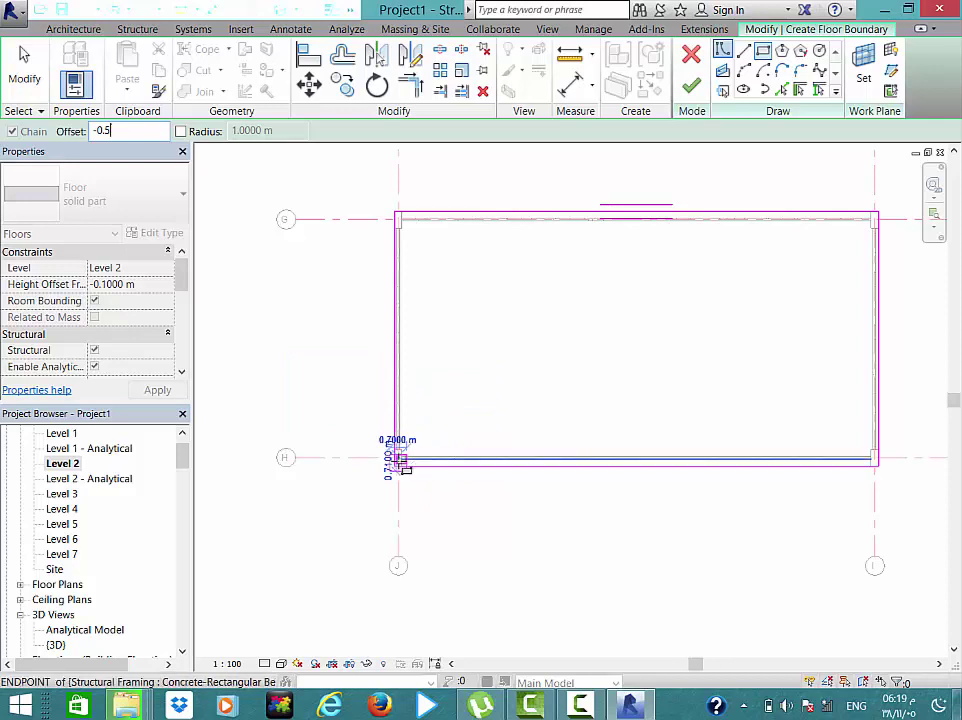
pyautogui.press('Return')
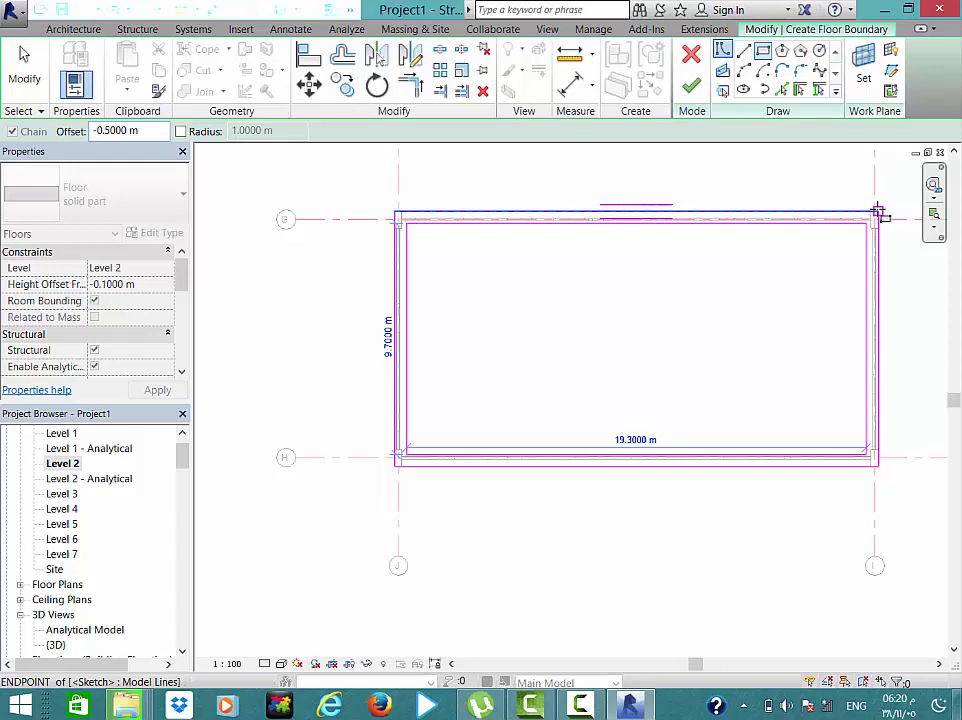
pyautogui.click(878, 212)
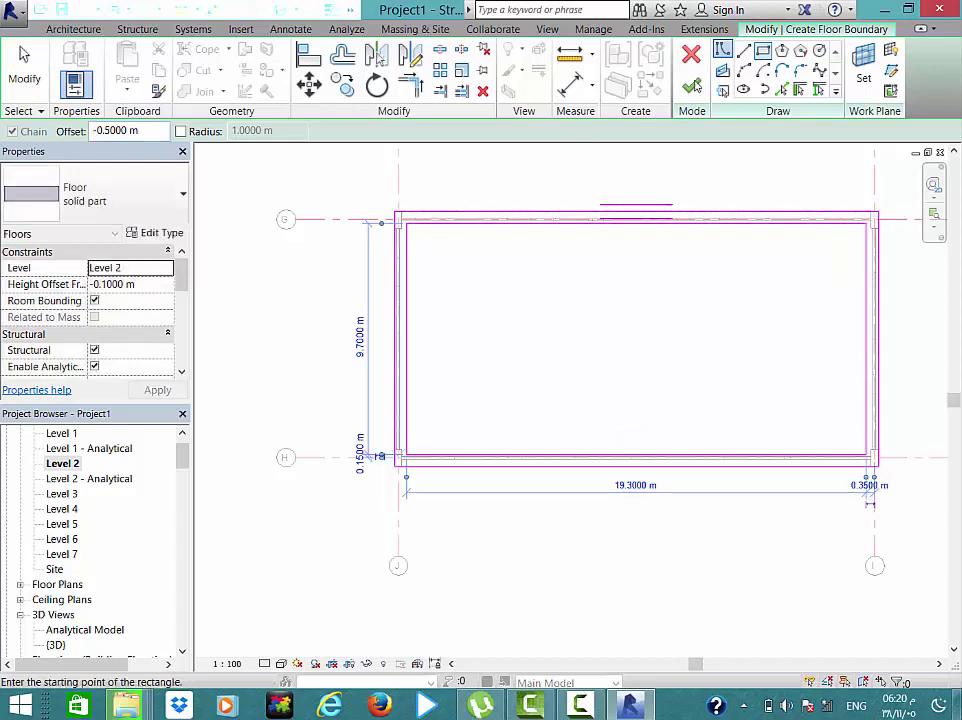
pyautogui.press('Escape')
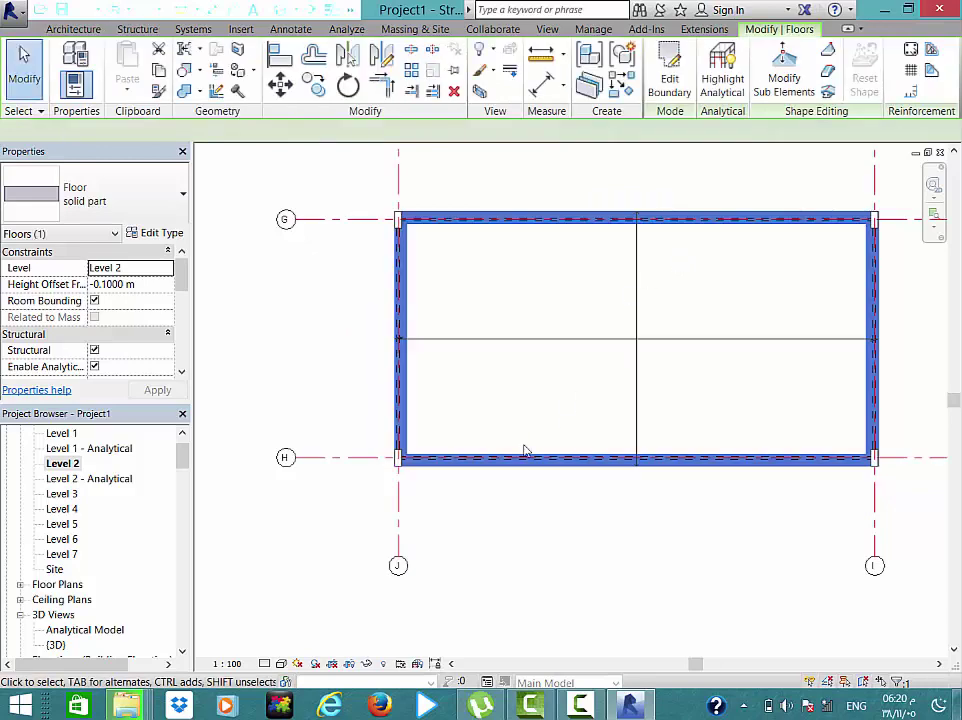
pyautogui.scroll(1, 500, 430)
pyautogui.press('Escape')
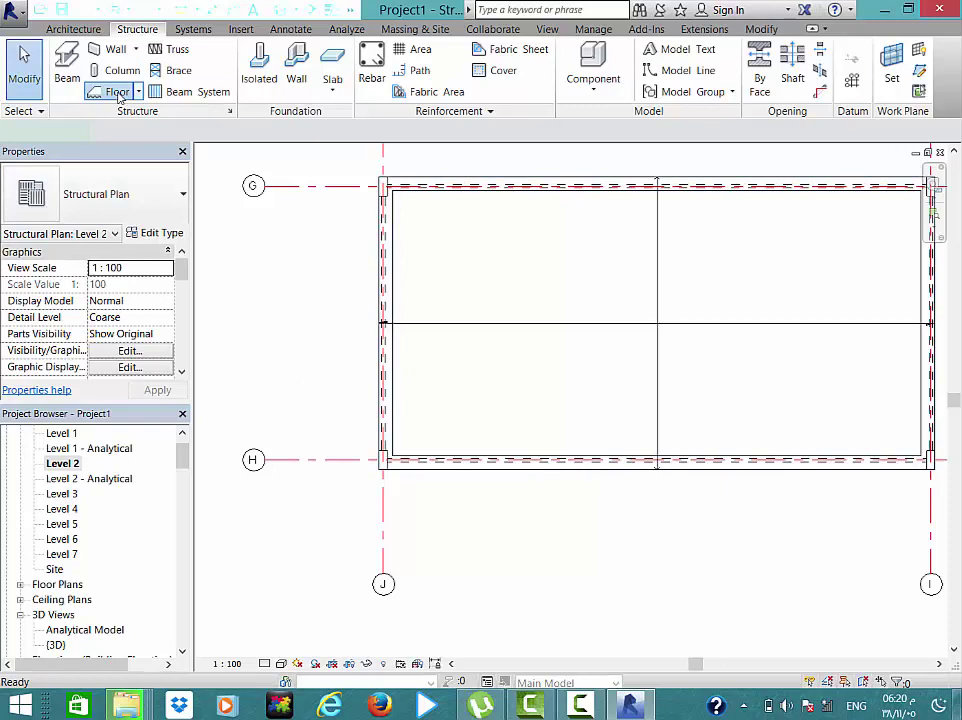
# - Duplicate the floor type as slab5cm with a 0.05 m Concrete, Cast-in-Place C30 layer
pyautogui.click(117, 92)
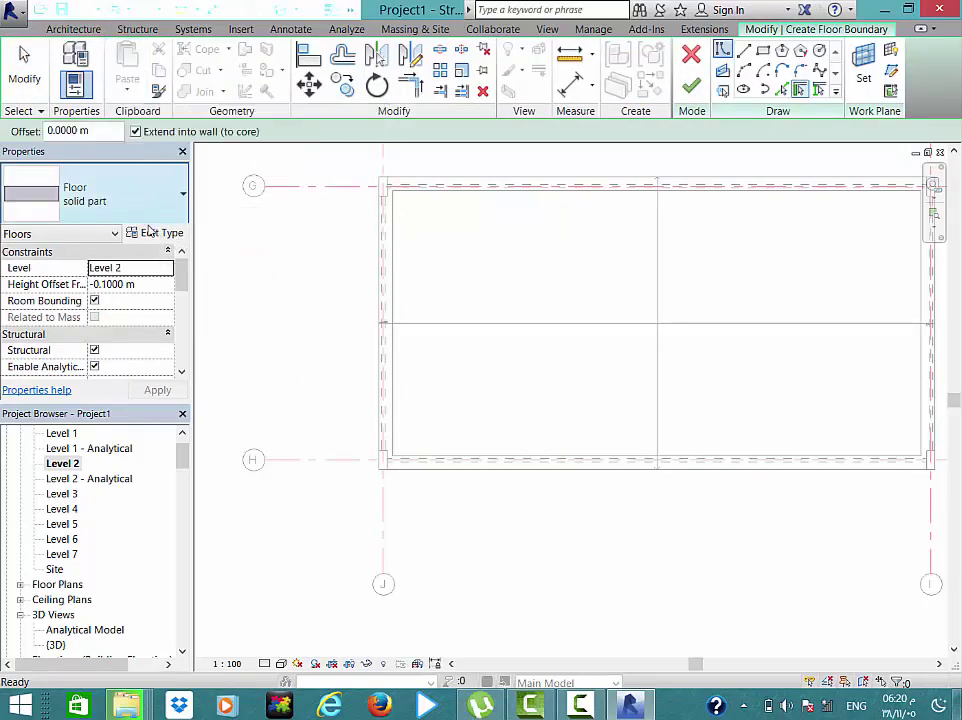
pyautogui.click(152, 232)
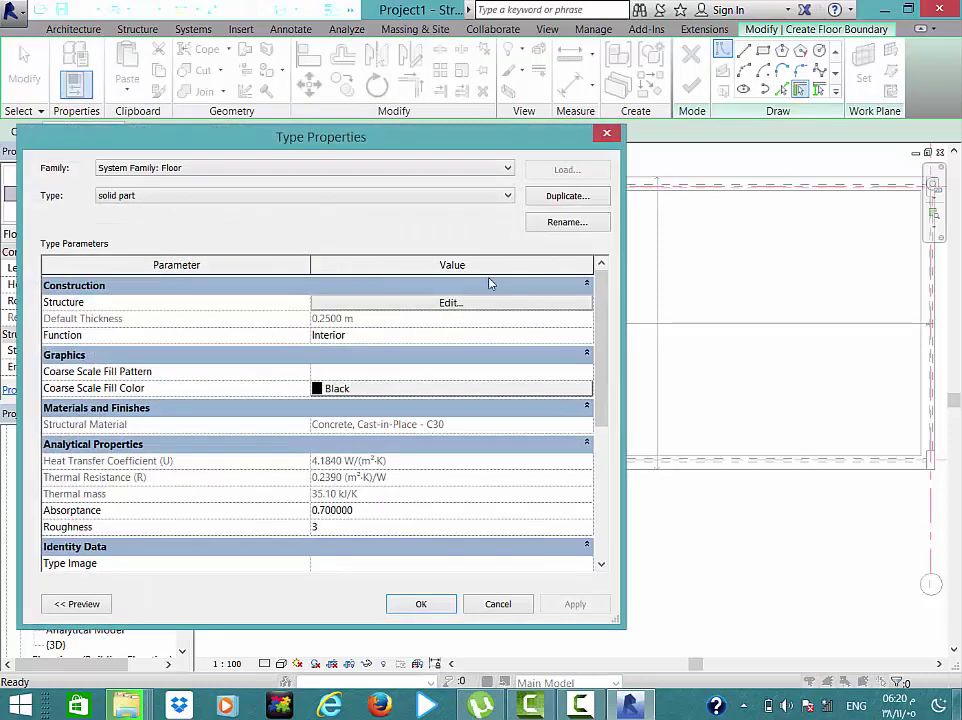
pyautogui.click(557, 203)
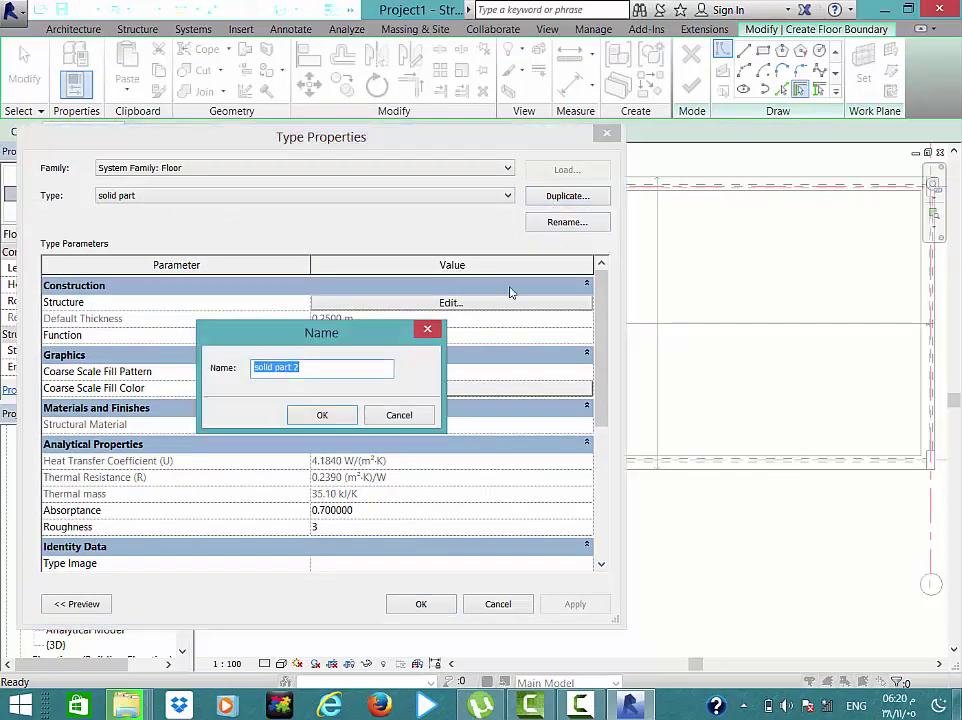
pyautogui.write('slab5cm')
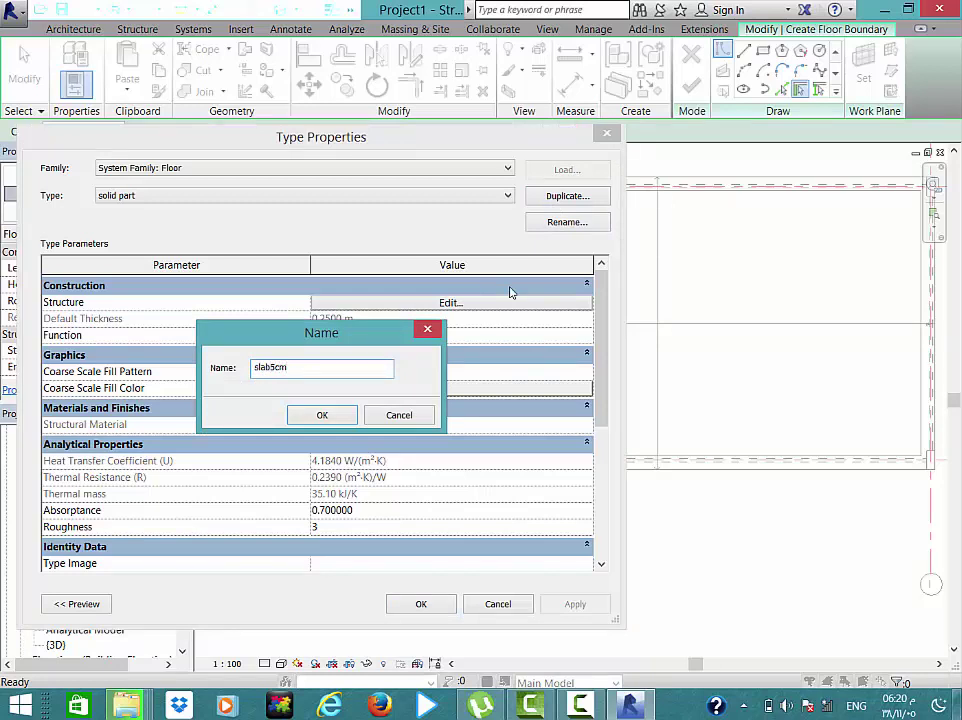
pyautogui.click(322, 413)
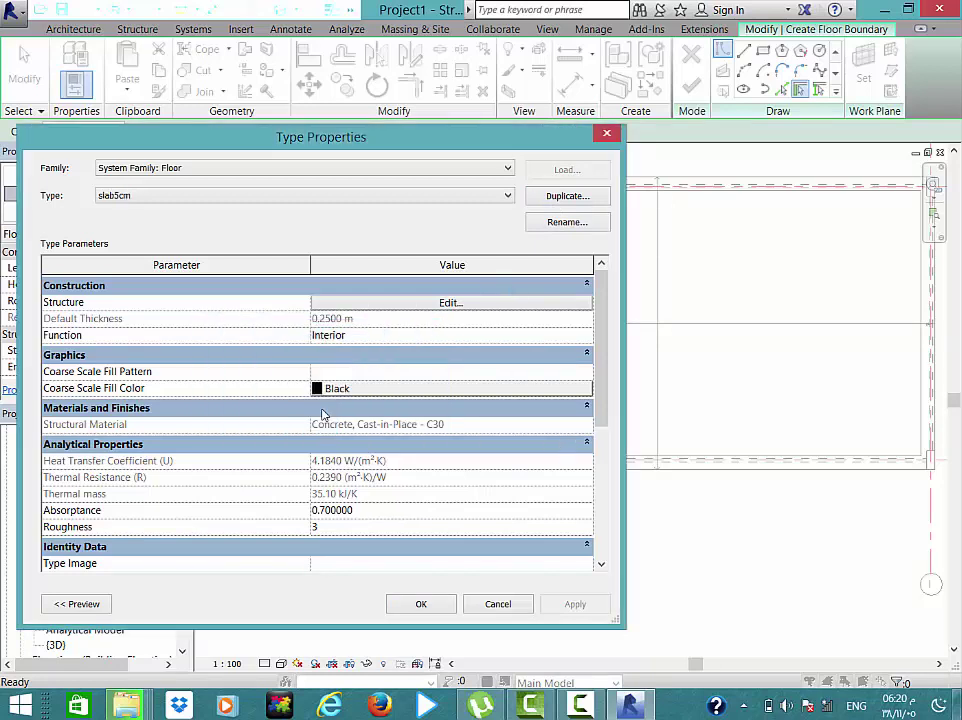
pyautogui.click(444, 303)
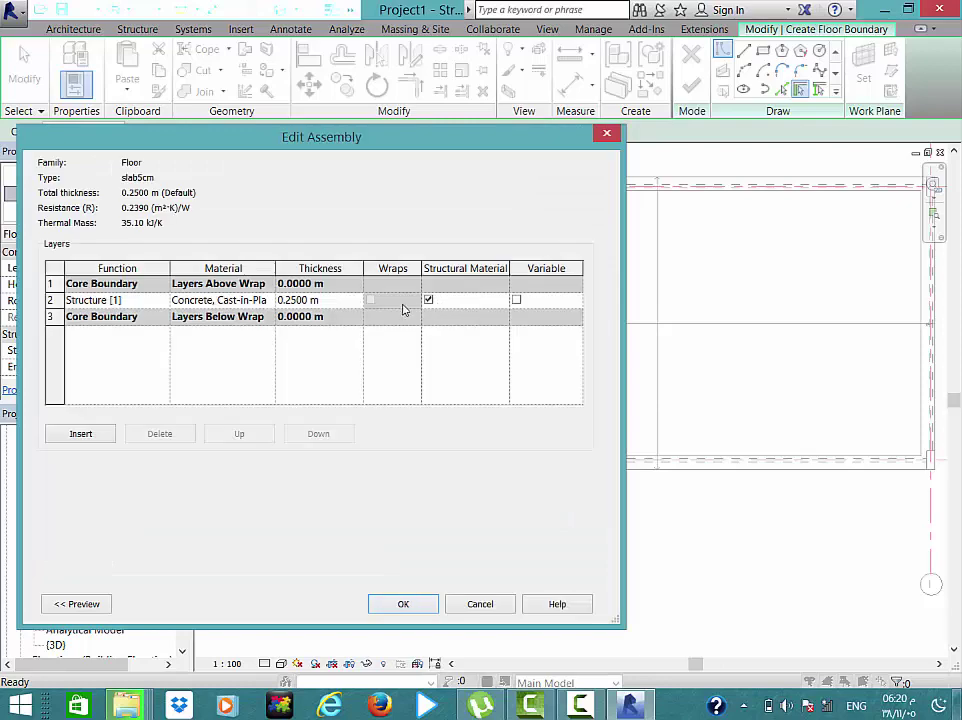
pyautogui.click(335, 304)
pyautogui.write('0')
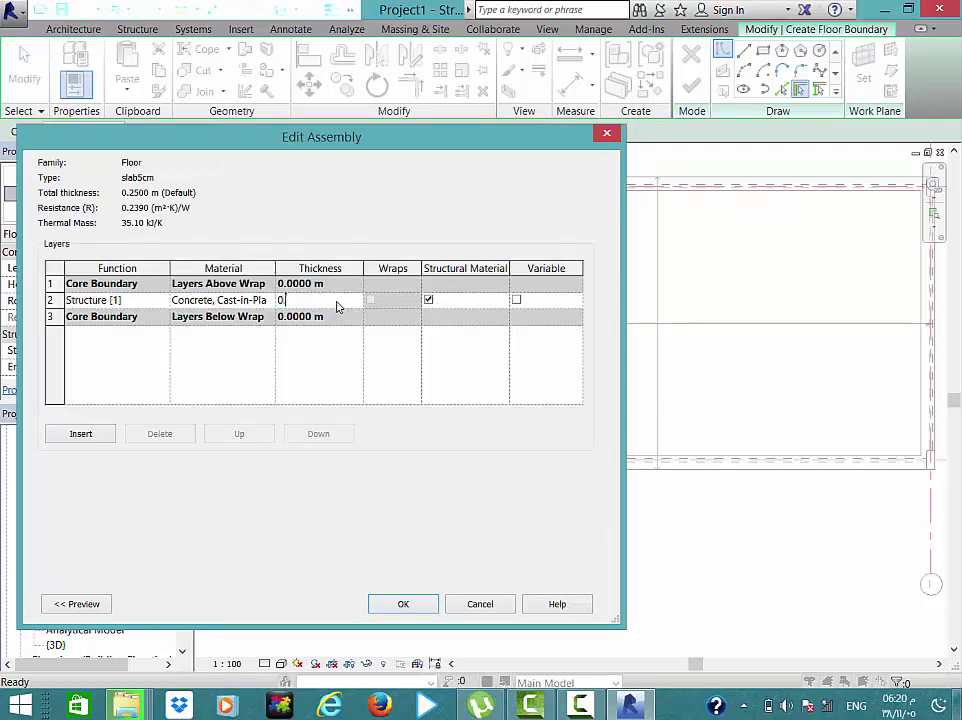
pyautogui.write('5')
pyautogui.click(405, 602)
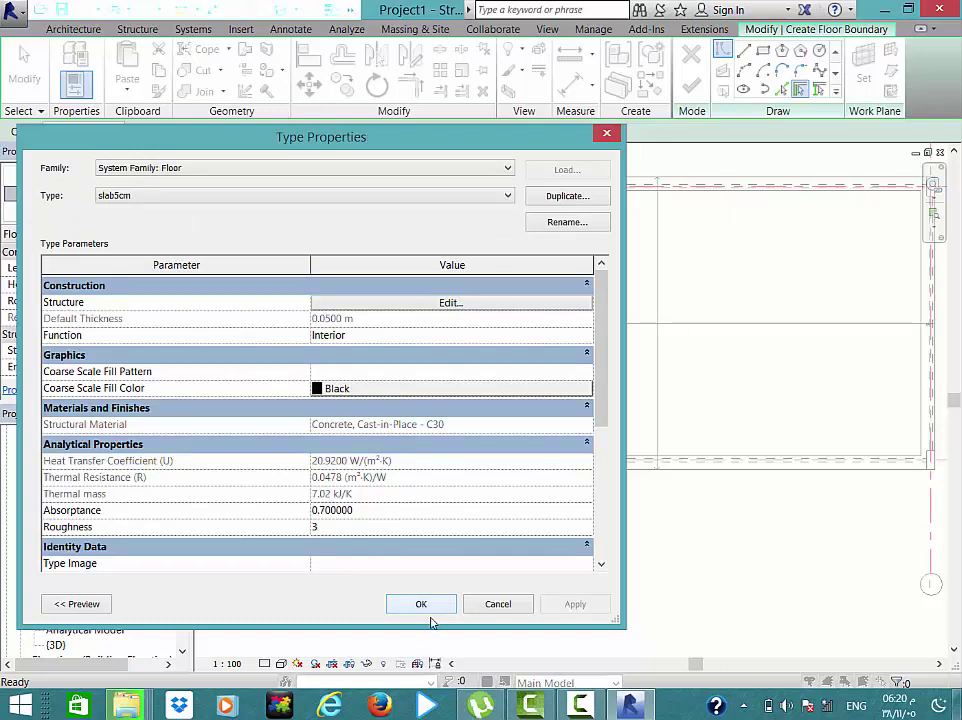
pyautogui.click(421, 604)
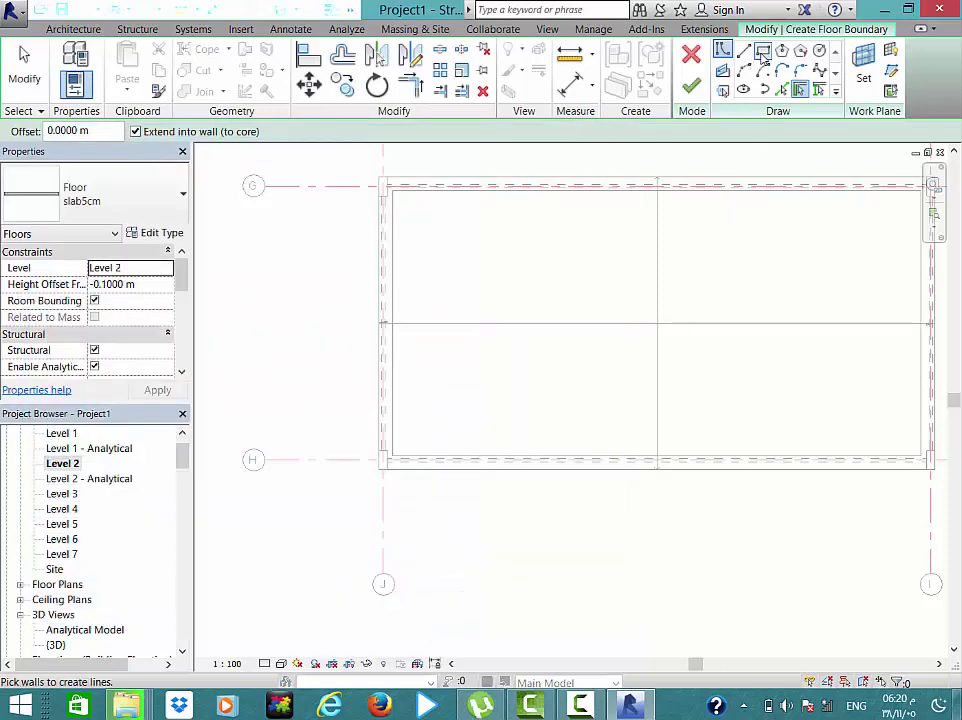
# - Sketch a rectangular 19.3 × 9.7 m slab5cm floor boundary inside the Level 2 bay and finish it
pyautogui.press('Escape')
pyautogui.click(392, 191)
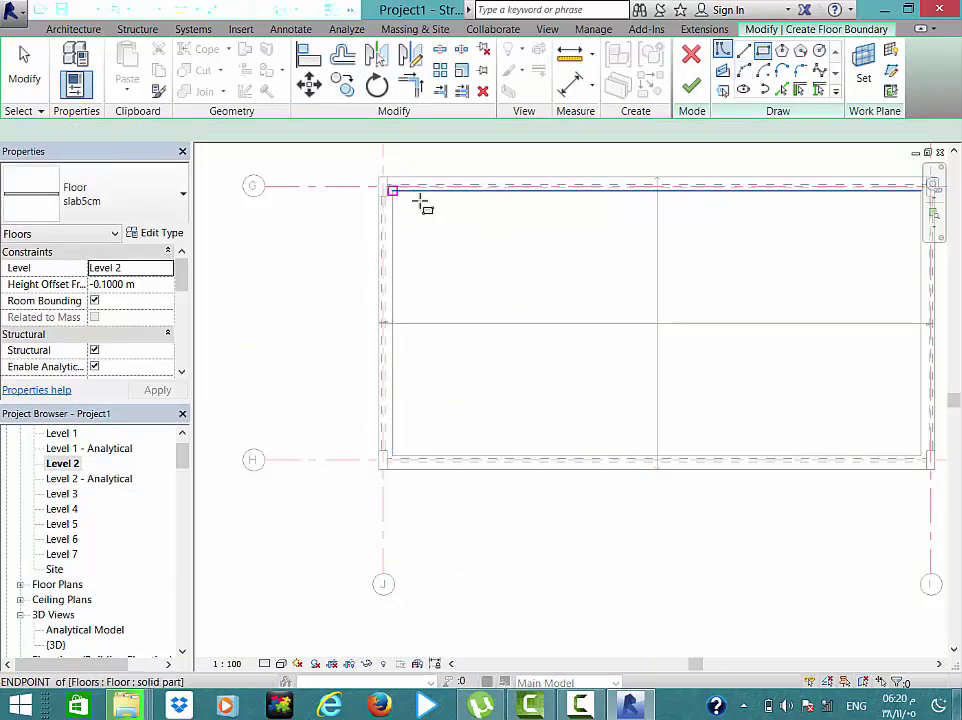
pyautogui.click(921, 457)
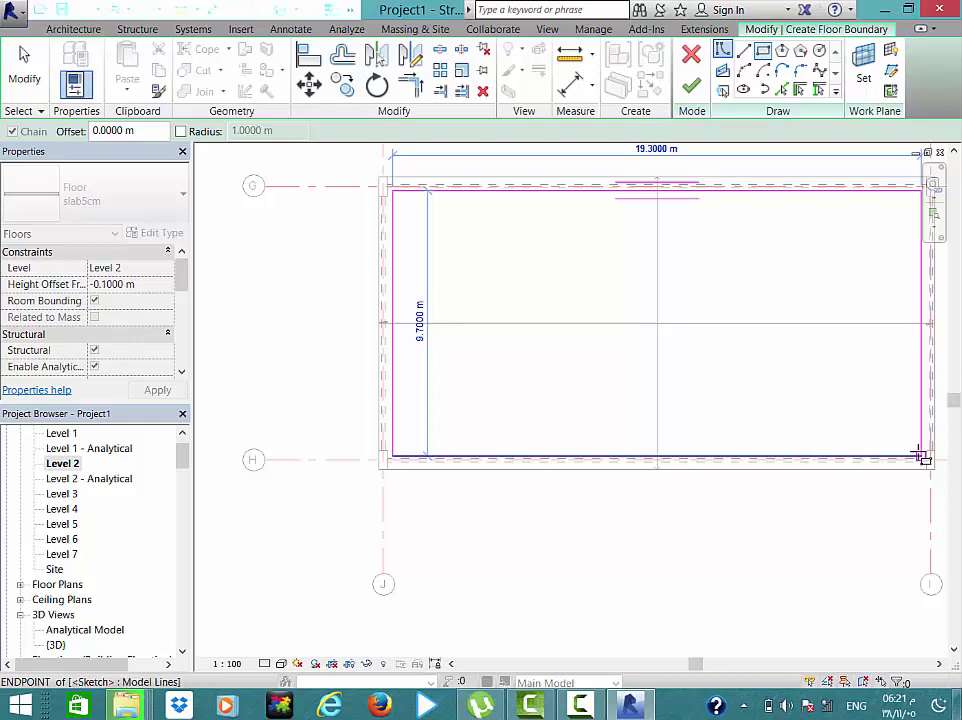
pyautogui.click(921, 457)
pyautogui.press('Escape')
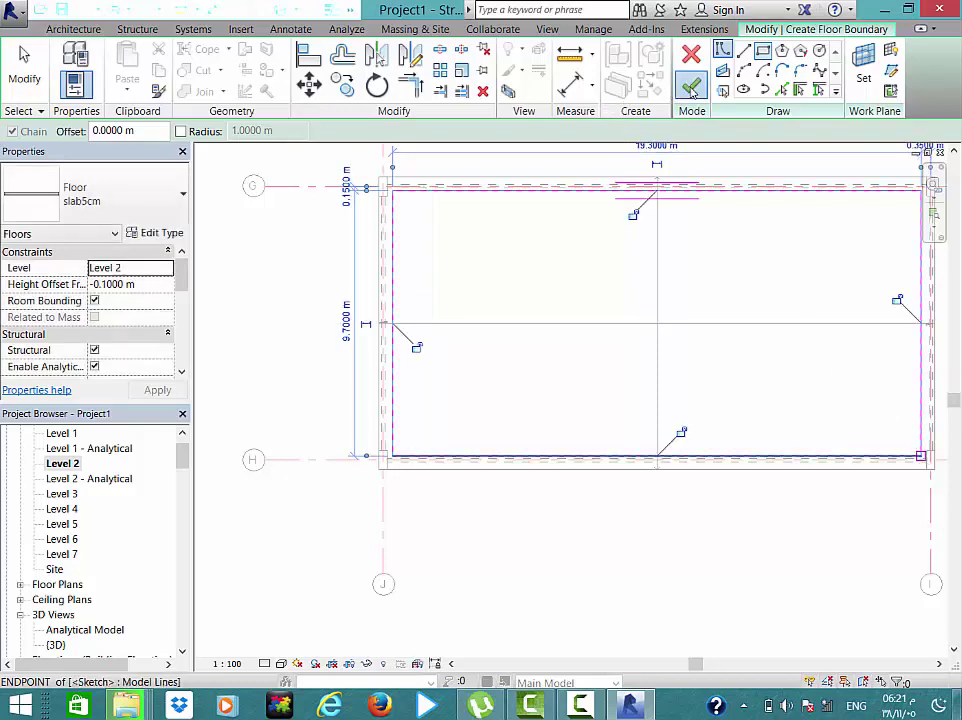
pyautogui.press('Escape')
pyautogui.click(691, 88)
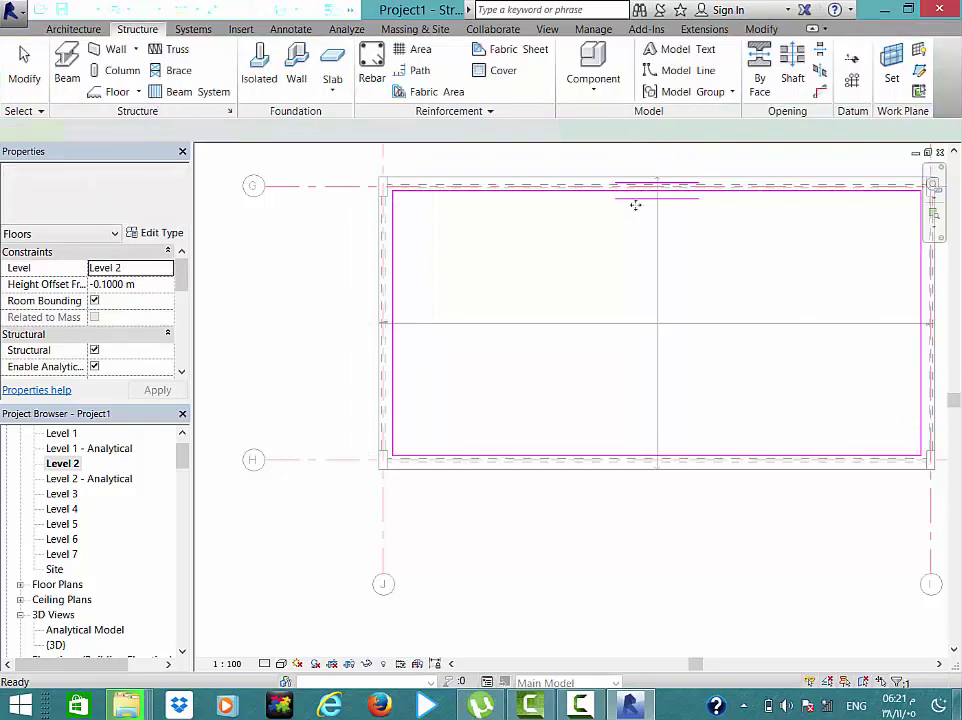
pyautogui.click(570, 190)
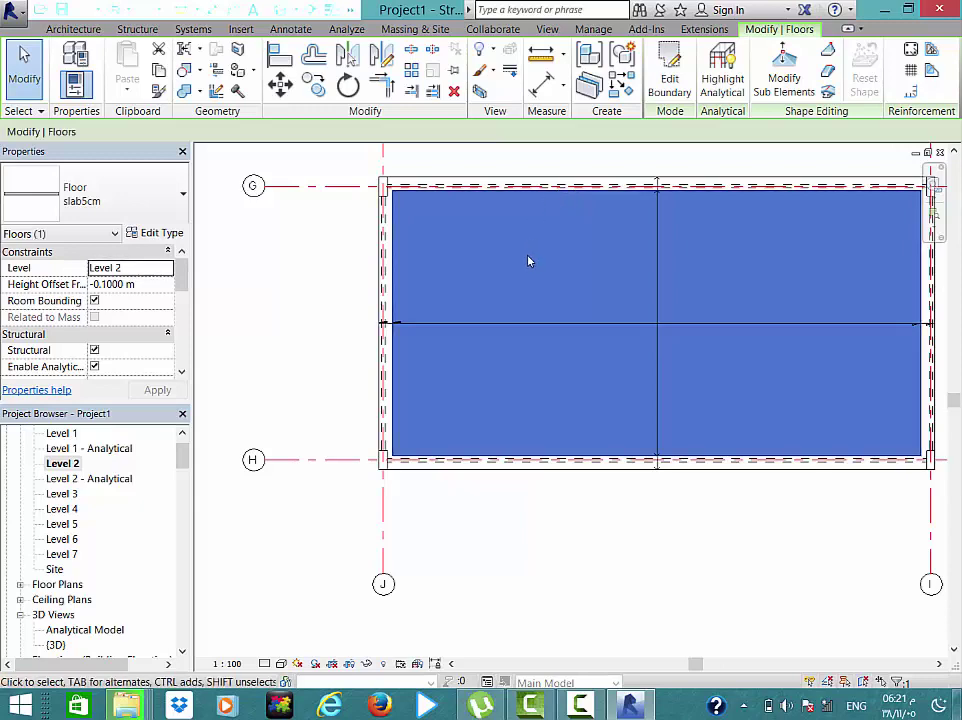
pyautogui.press('Escape')
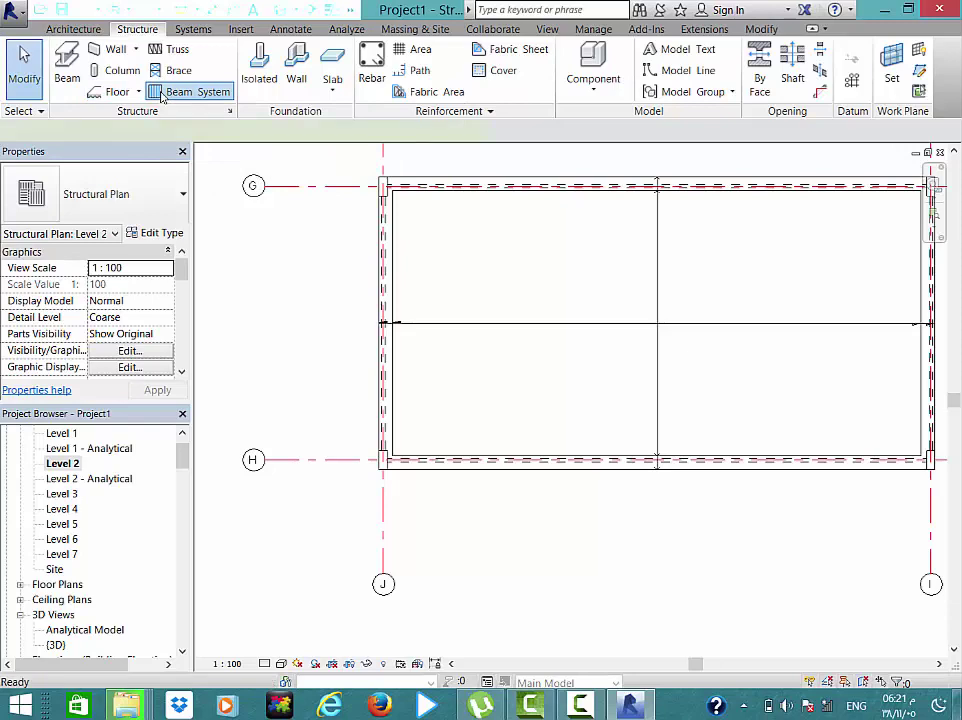
# - Place a beam system at 0.5 m fixed spacing, with joists parallel to the bottom beam
pyautogui.click(160, 92)
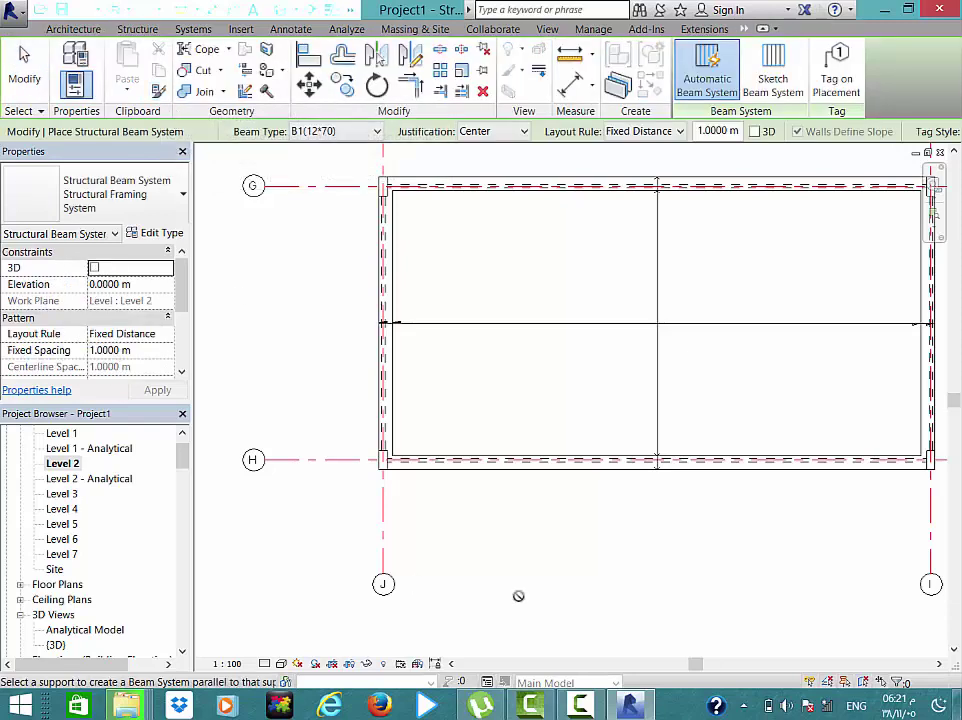
pyautogui.doubleClick(720, 132)
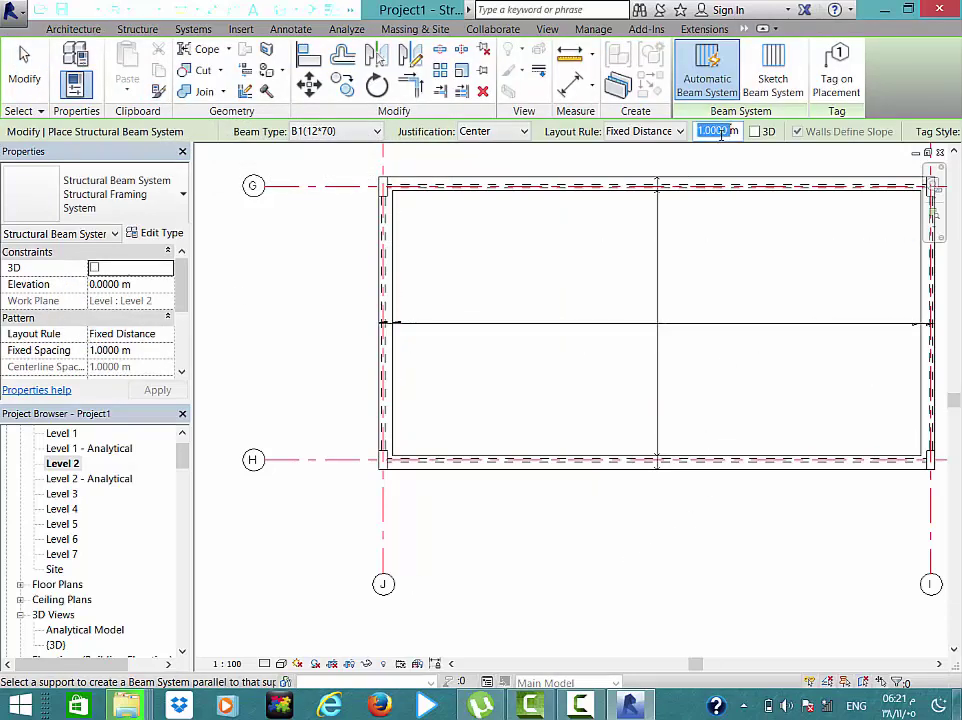
pyautogui.write('0.5m')
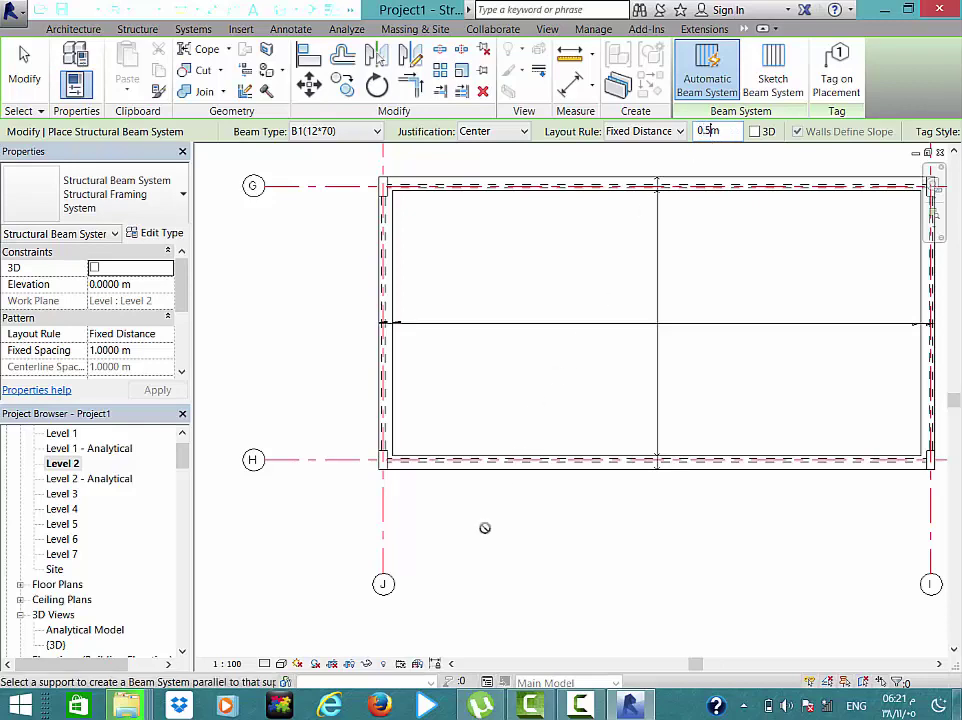
pyautogui.press('Return')
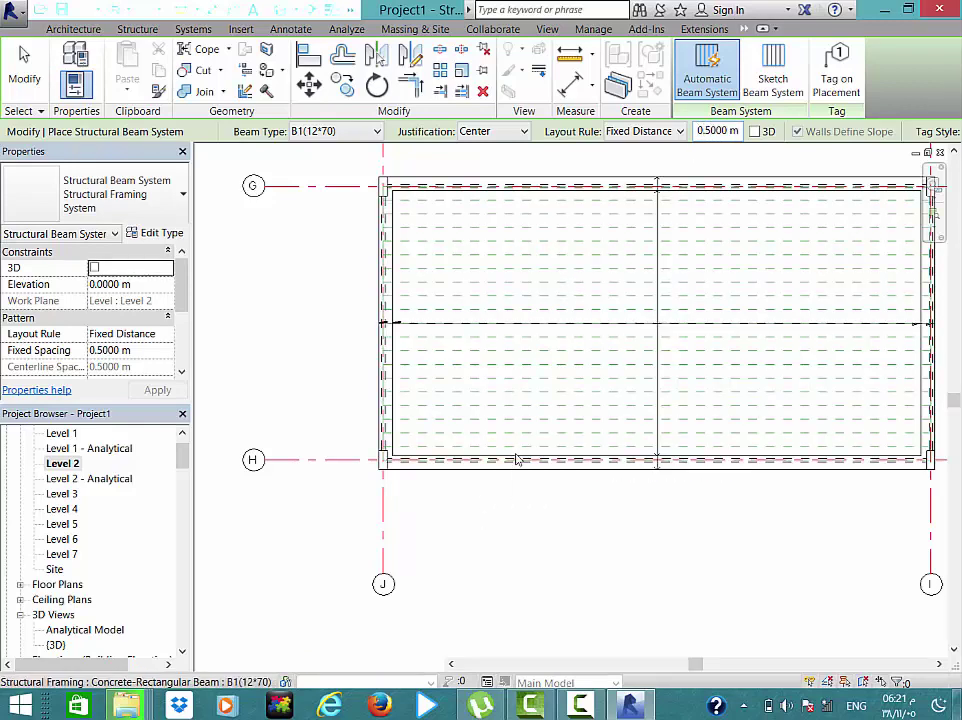
pyautogui.click(517, 459)
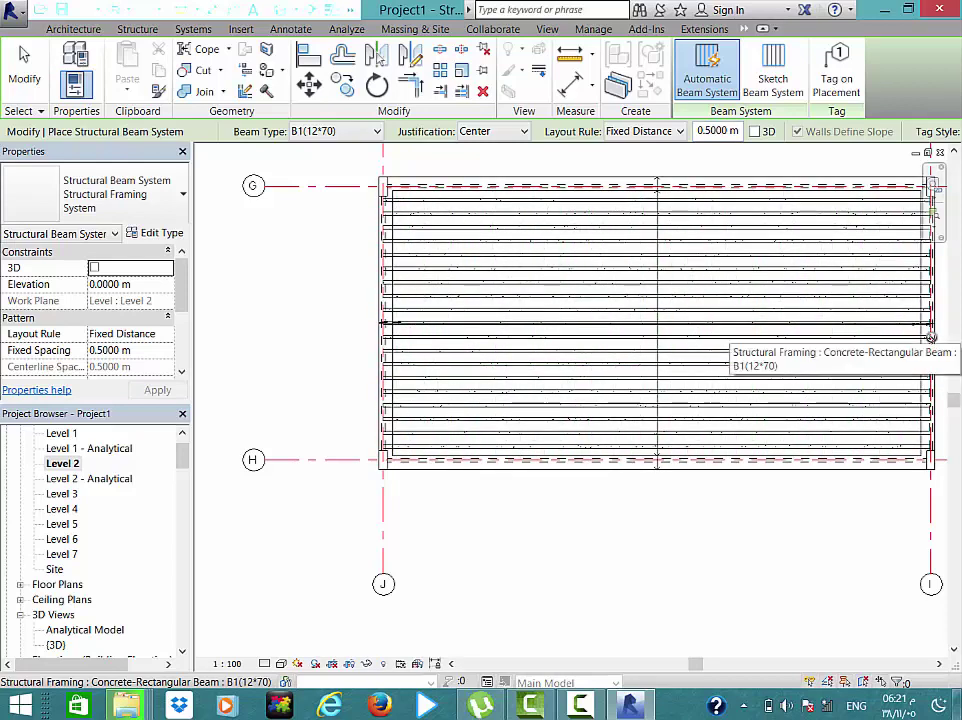
# - Inspect the B1(12*70) joists in 3D, then switch to the East elevation
pyautogui.scroll(3, 930, 336)
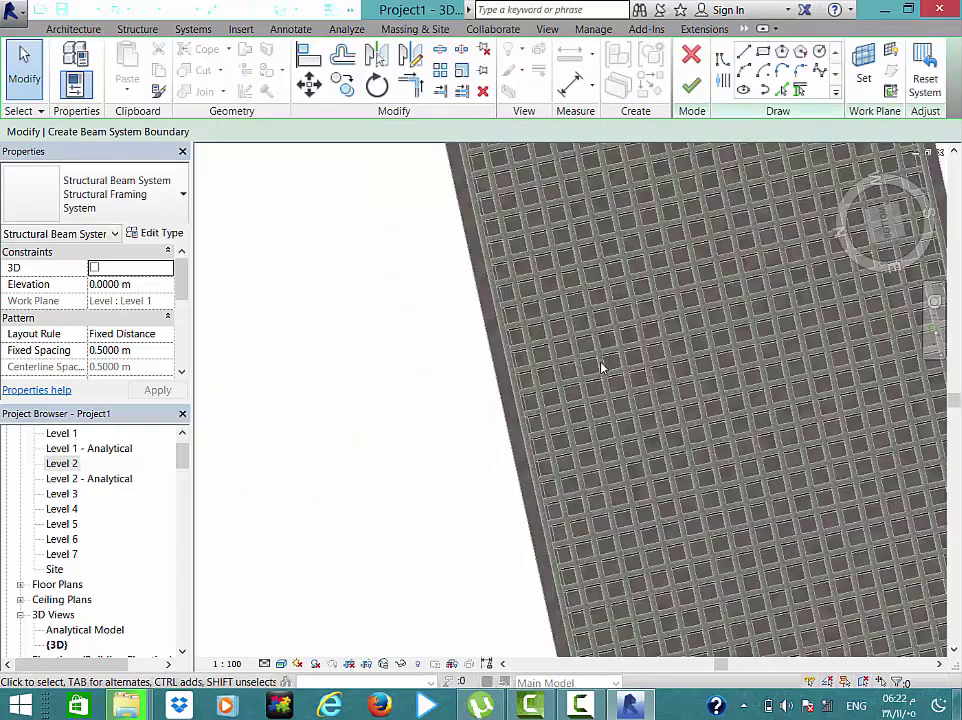
pyautogui.keyDown('shift'); pyautogui.moveTo(603, 365); pyautogui.dragTo(278, 501, button='middle'); pyautogui.keyUp('shift')
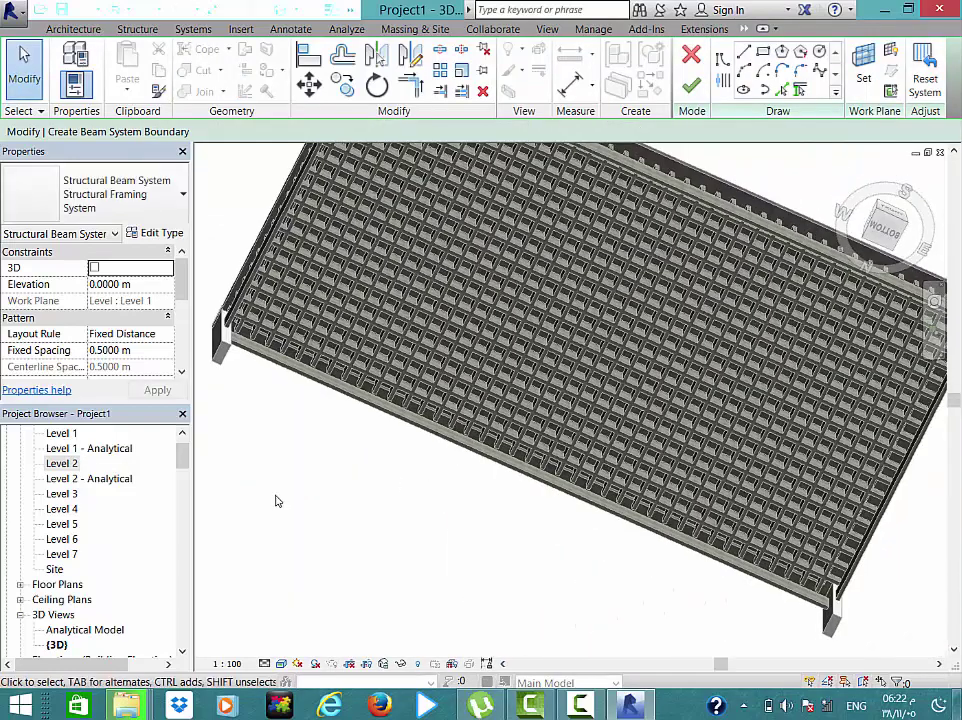
pyautogui.scroll(-1, 60, 645)
pyautogui.doubleClick(56, 629)
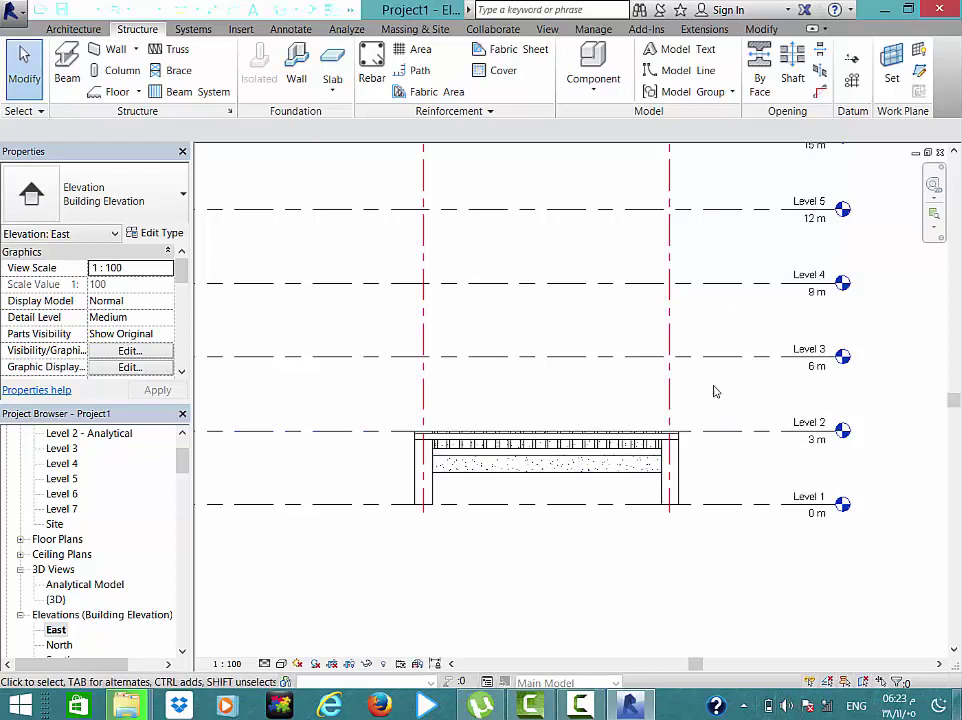
# - Select the bay, keeping only Floors, Beam Systems, Columns, Girder and Joist framing (70 elements)
pyautogui.moveTo(713, 386); pyautogui.dragTo(378, 546)
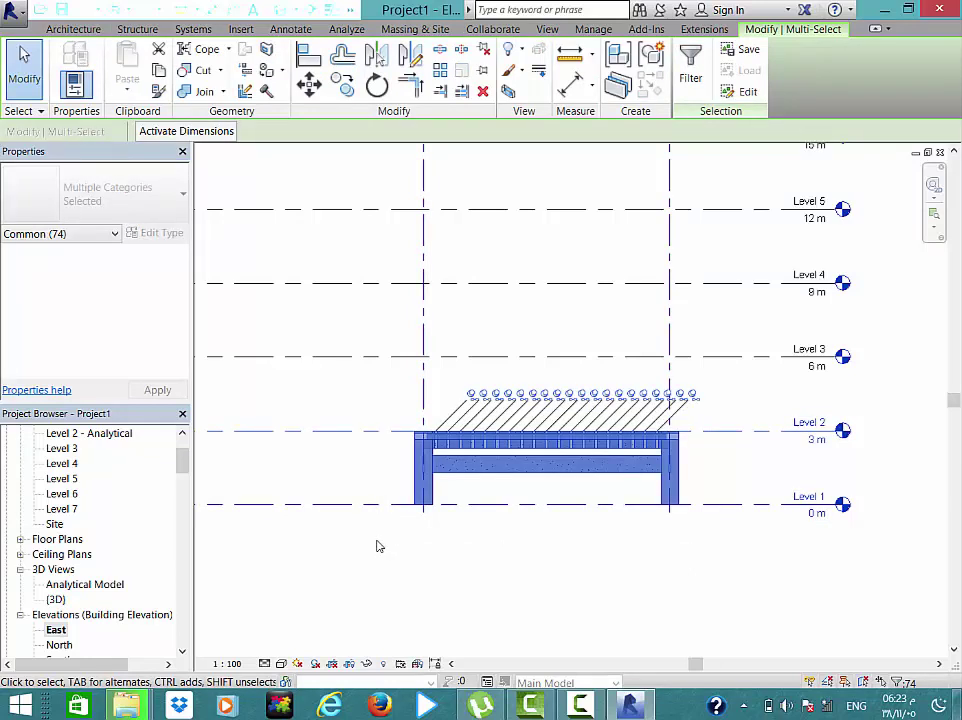
pyautogui.click(688, 64)
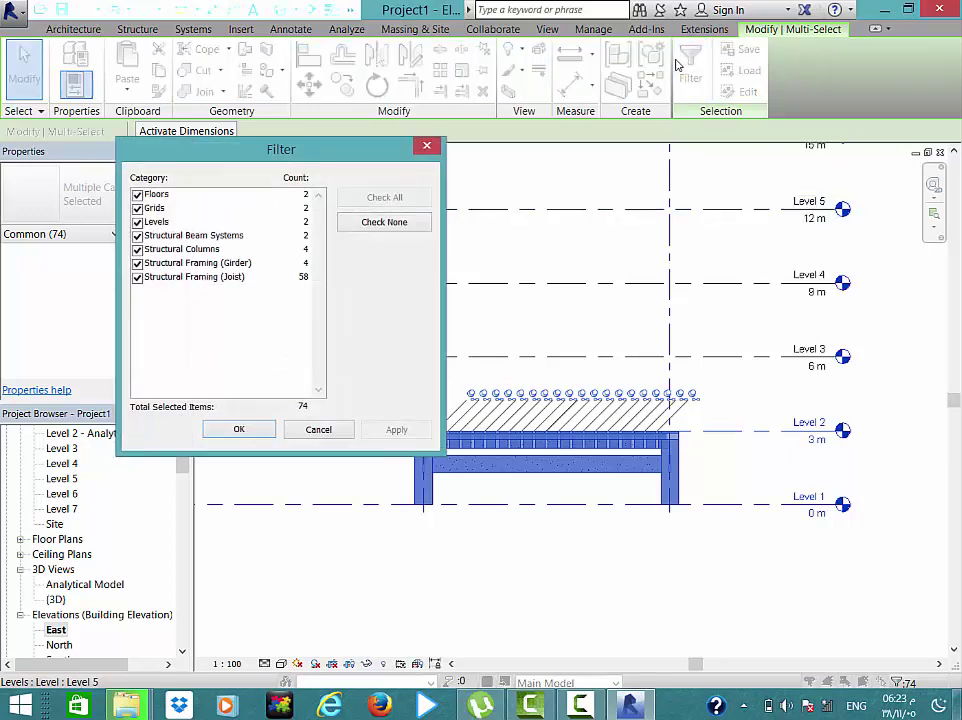
pyautogui.click(366, 223)
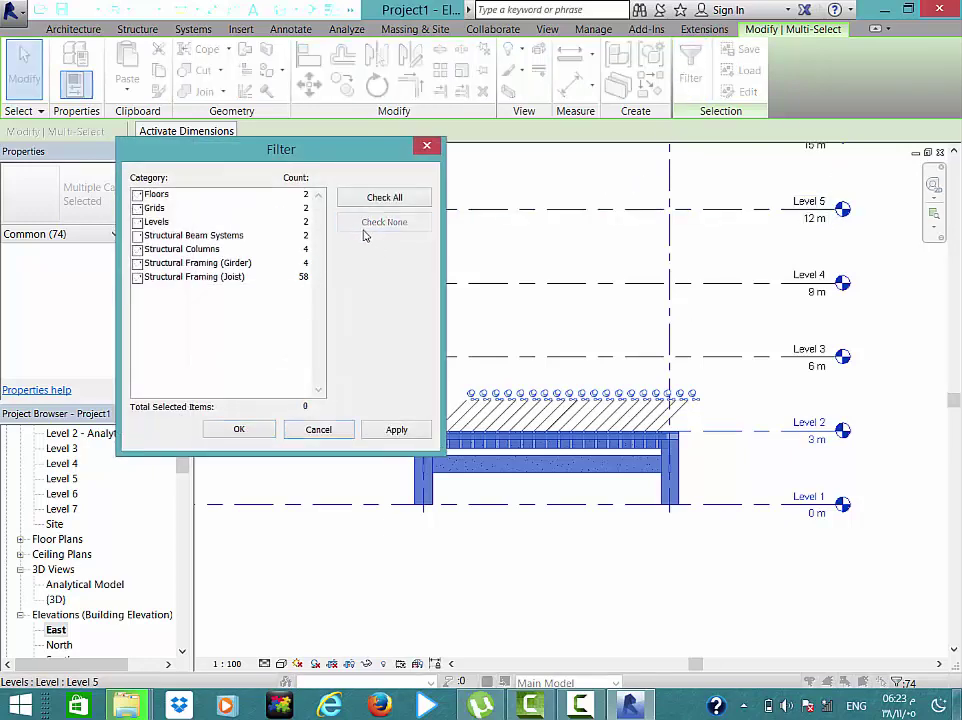
pyautogui.click(137, 195)
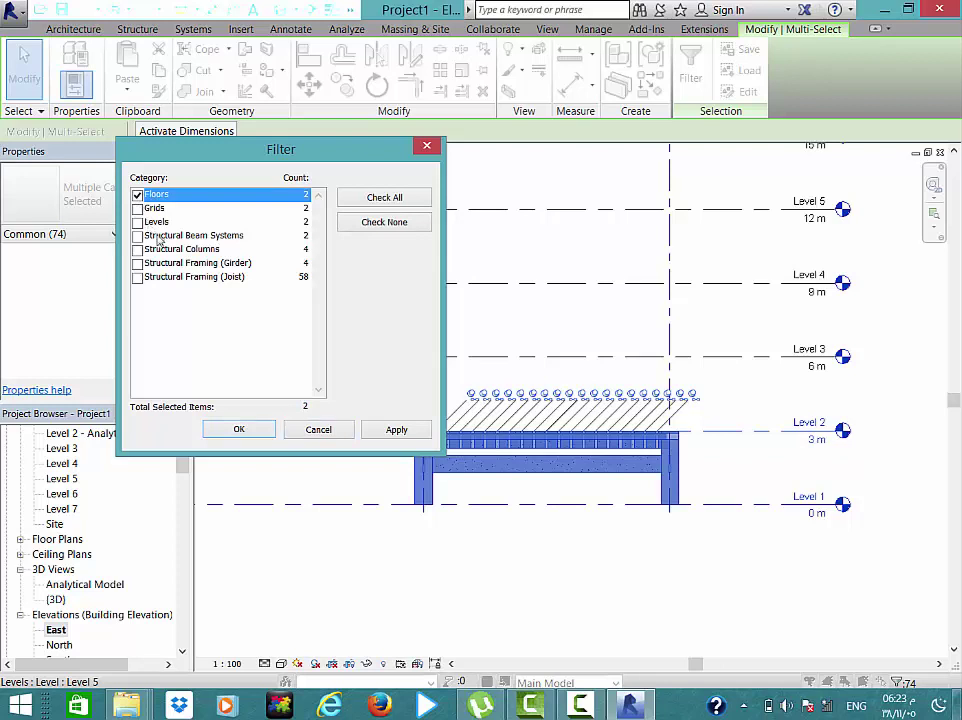
pyautogui.click(138, 236)
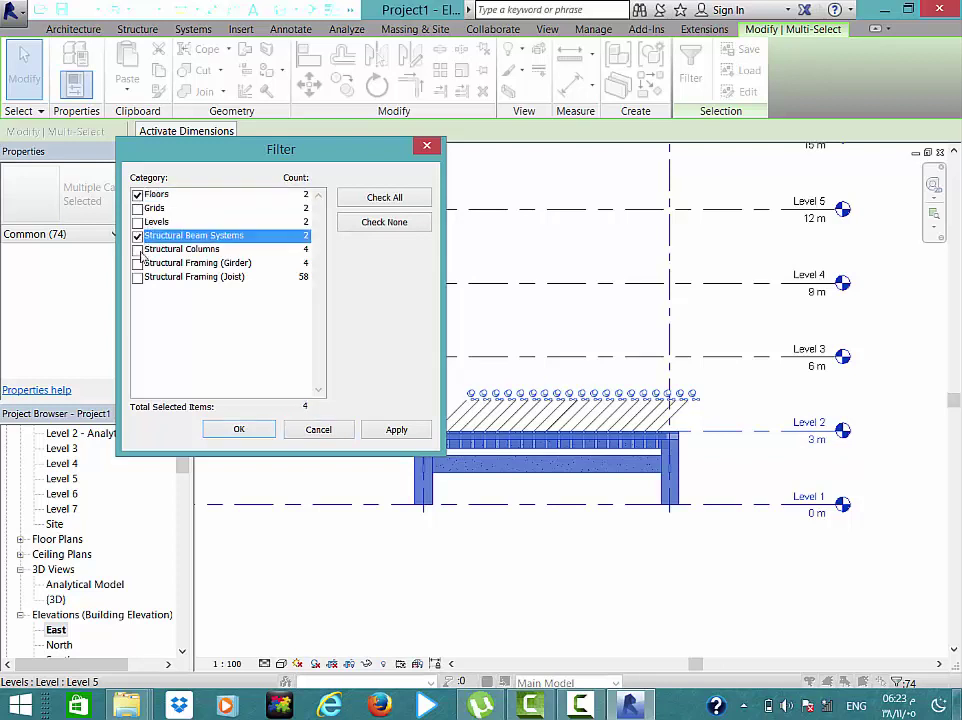
pyautogui.click(142, 250)
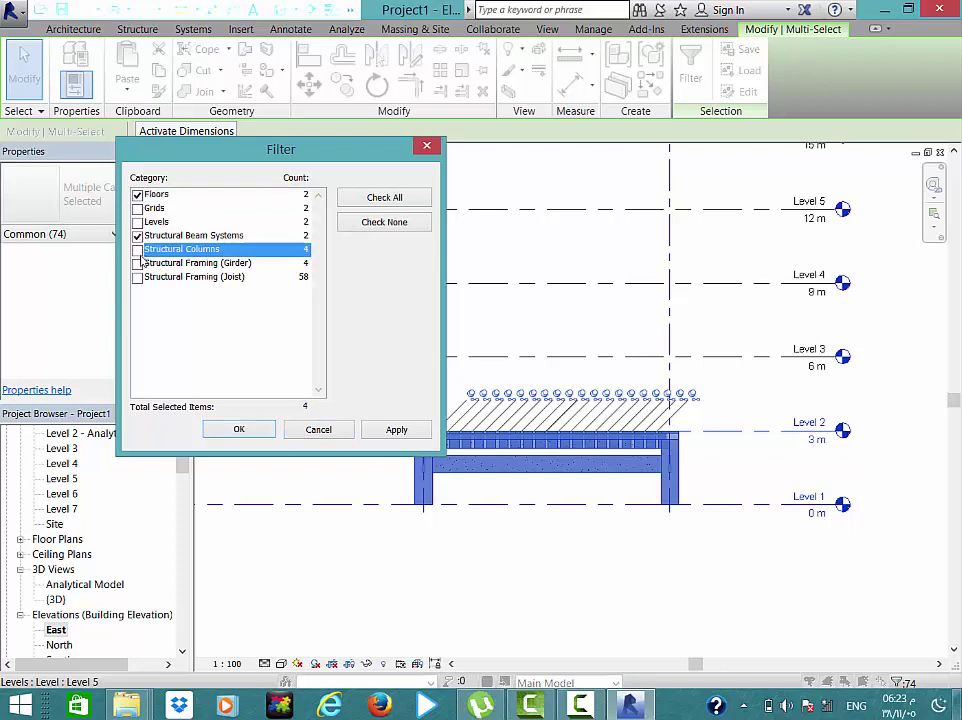
pyautogui.click(138, 263)
pyautogui.click(138, 277)
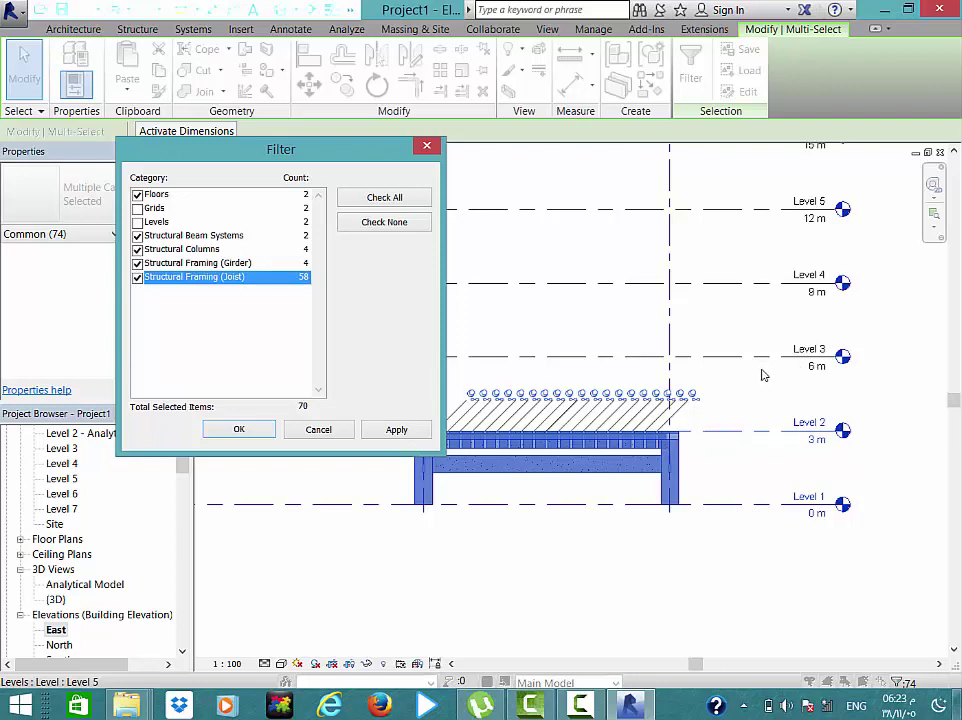
pyautogui.press('Return')
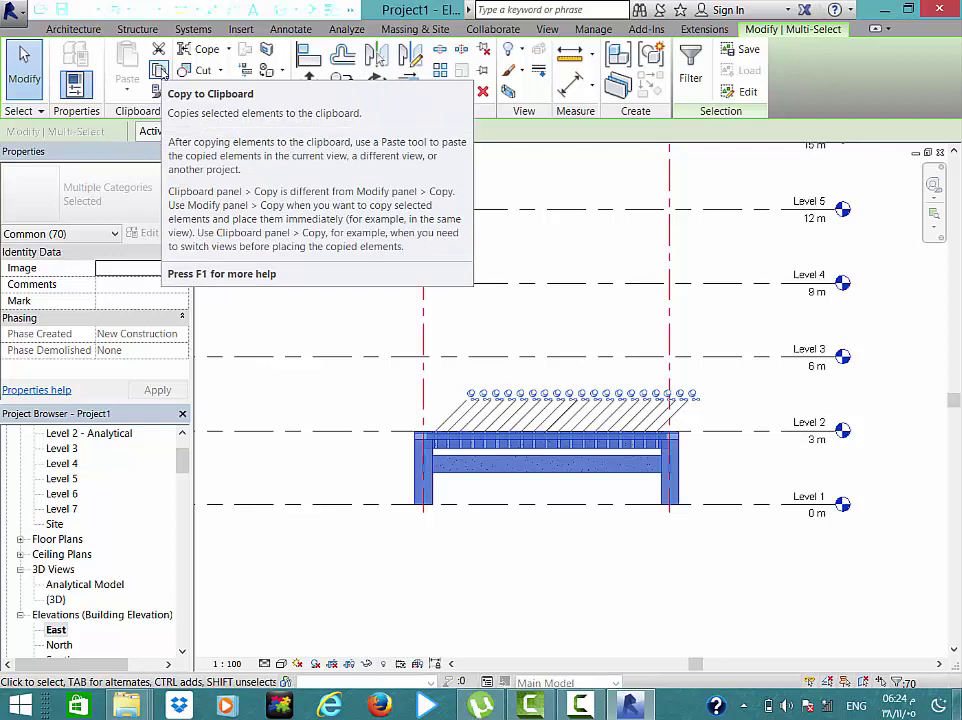
# - Copy the selected frame elements to the clipboard
pyautogui.click(161, 72)
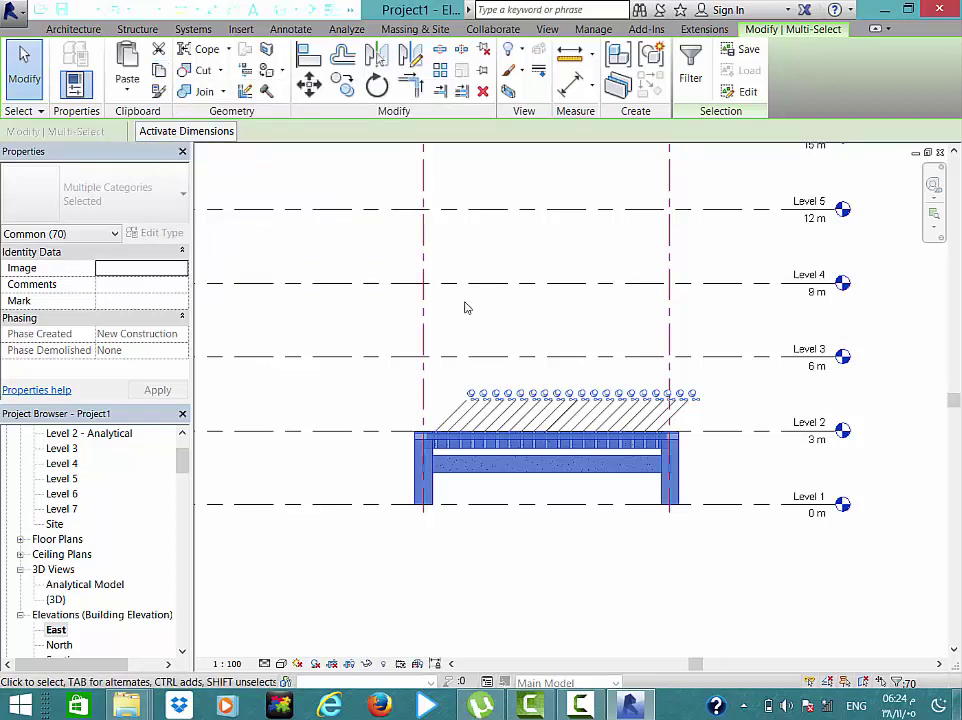
pyautogui.moveTo(472, 306); pyautogui.dragTo(535, 400, button='middle')
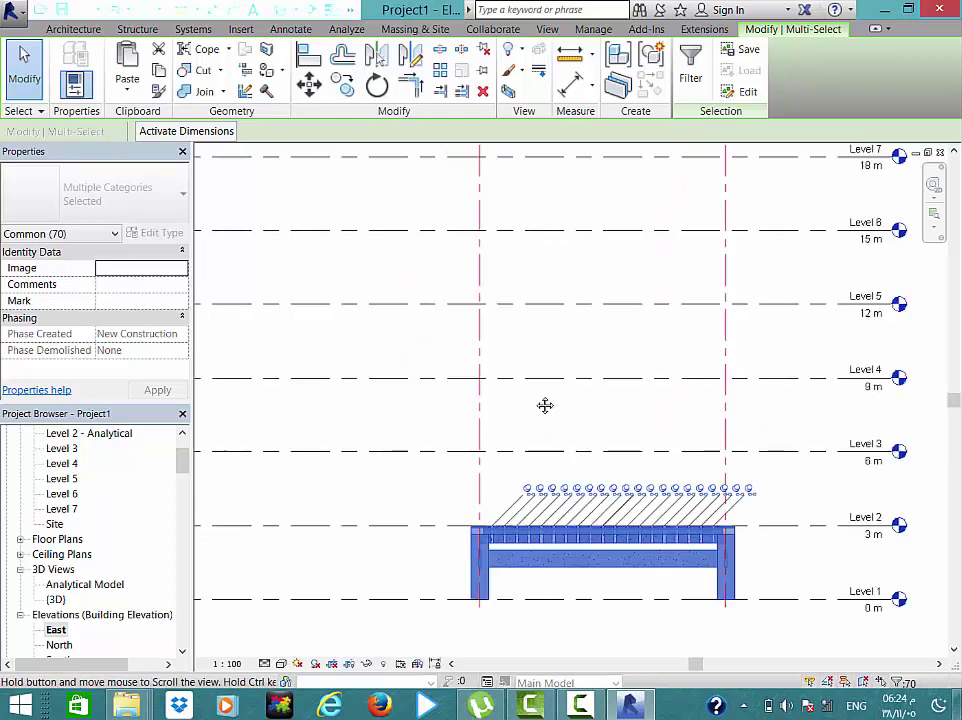
pyautogui.scroll(-2, 535, 367)
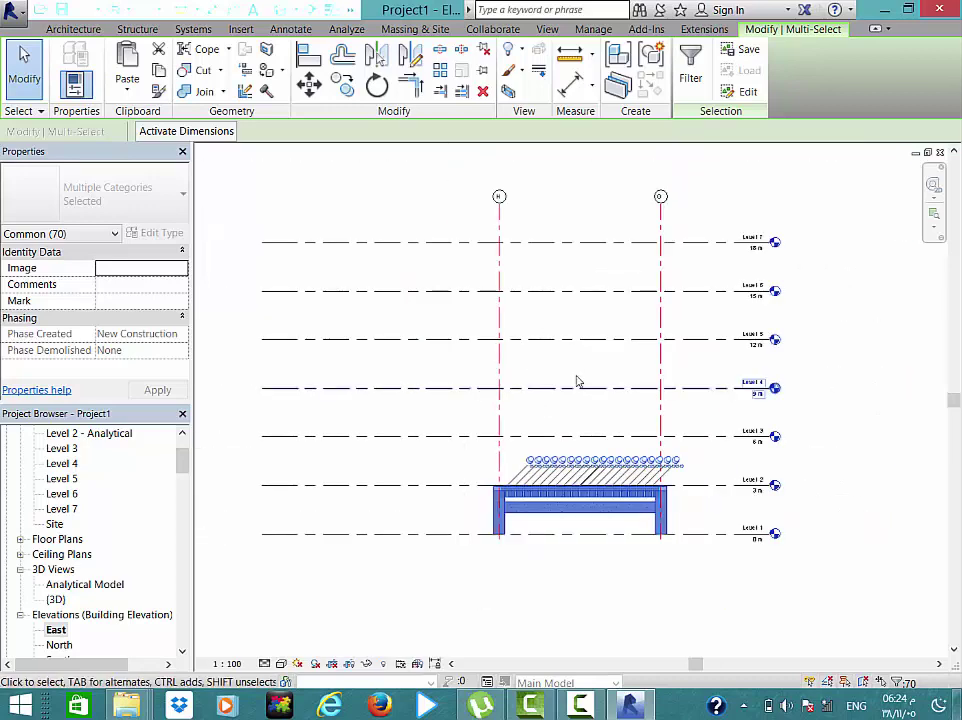
pyautogui.scroll(-1, 575, 380)
pyautogui.scroll(1, 615, 432)
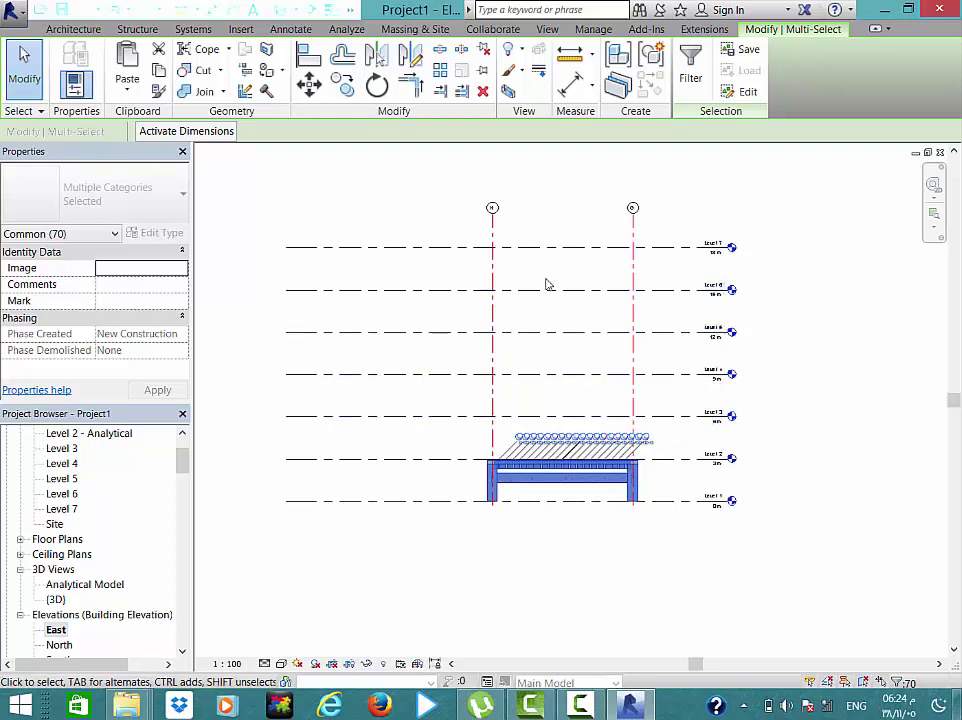
# - Paste the frame aligned to selected levels, Level 3 through Level 7
pyautogui.click(134, 92)
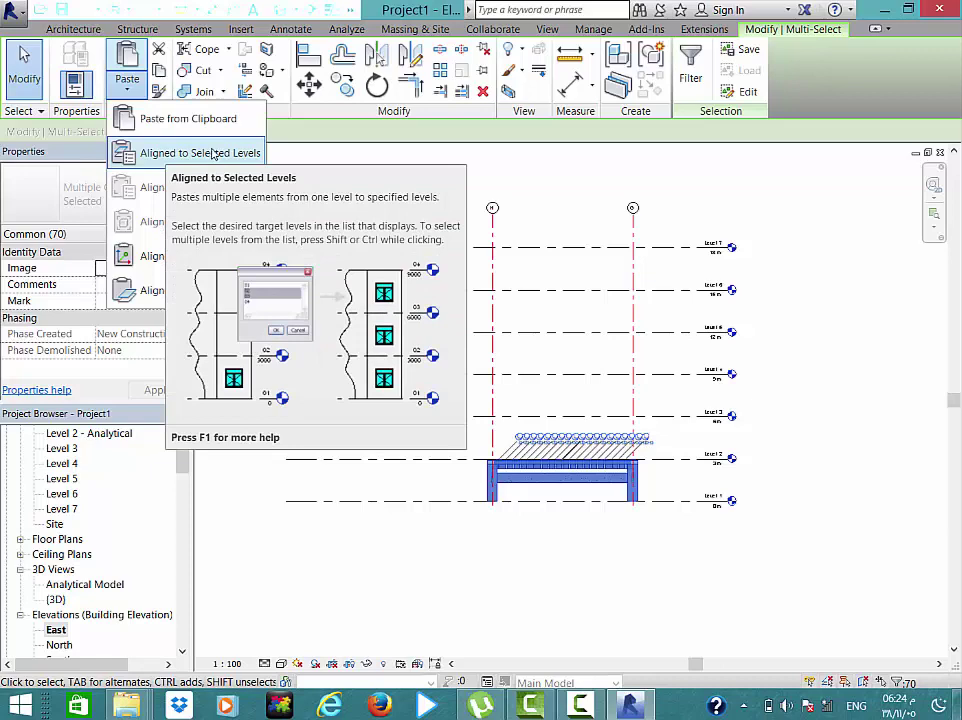
pyautogui.click(212, 153)
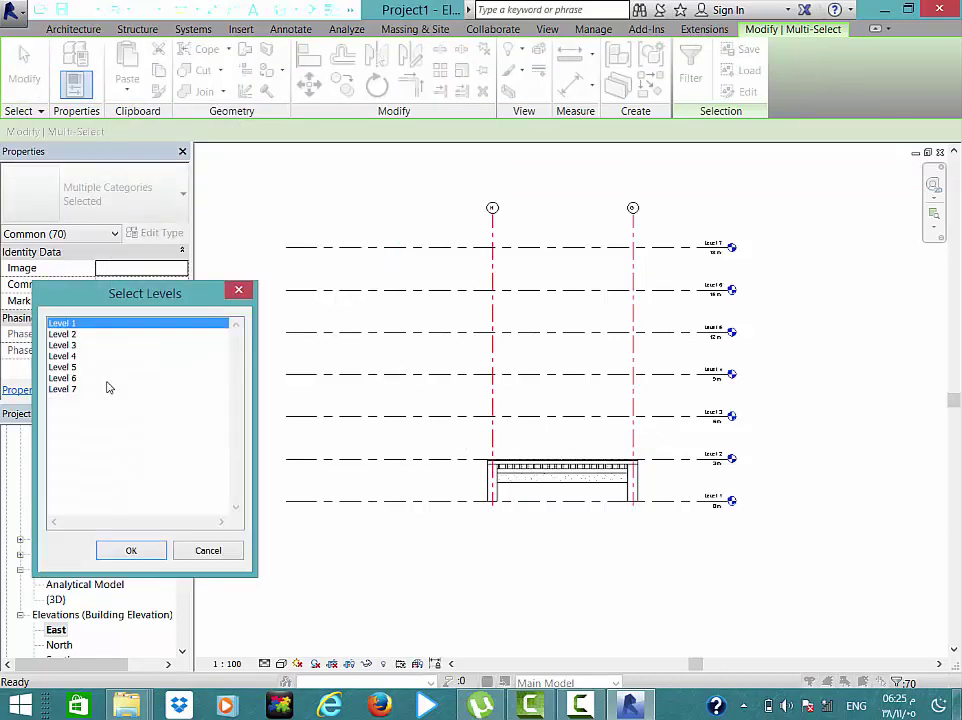
pyautogui.moveTo(63, 346); pyautogui.dragTo(67, 440)
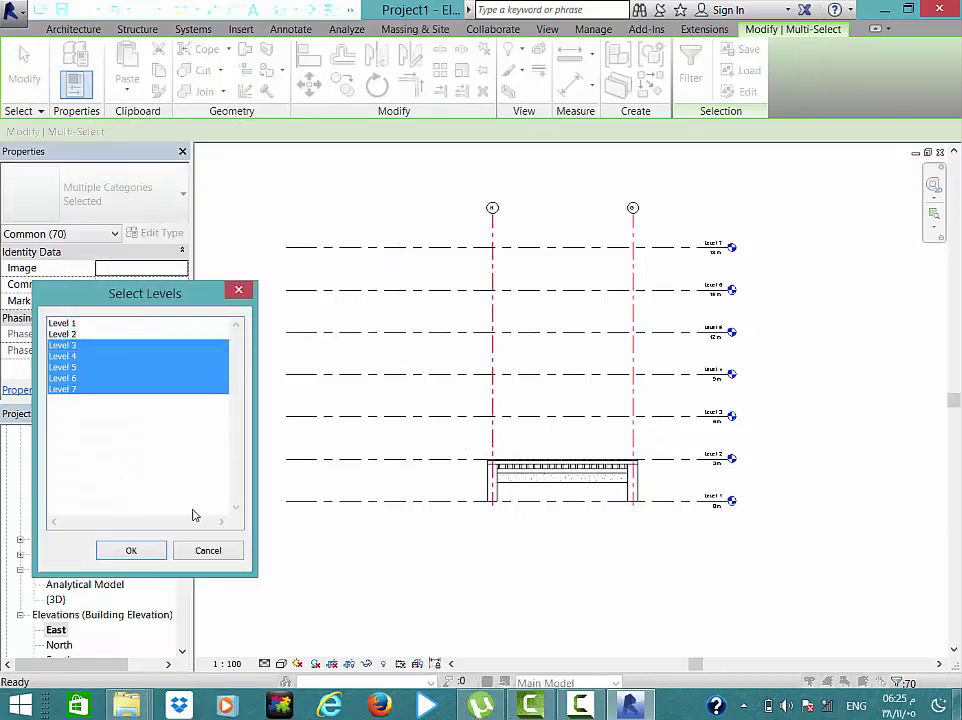
pyautogui.click(133, 550)
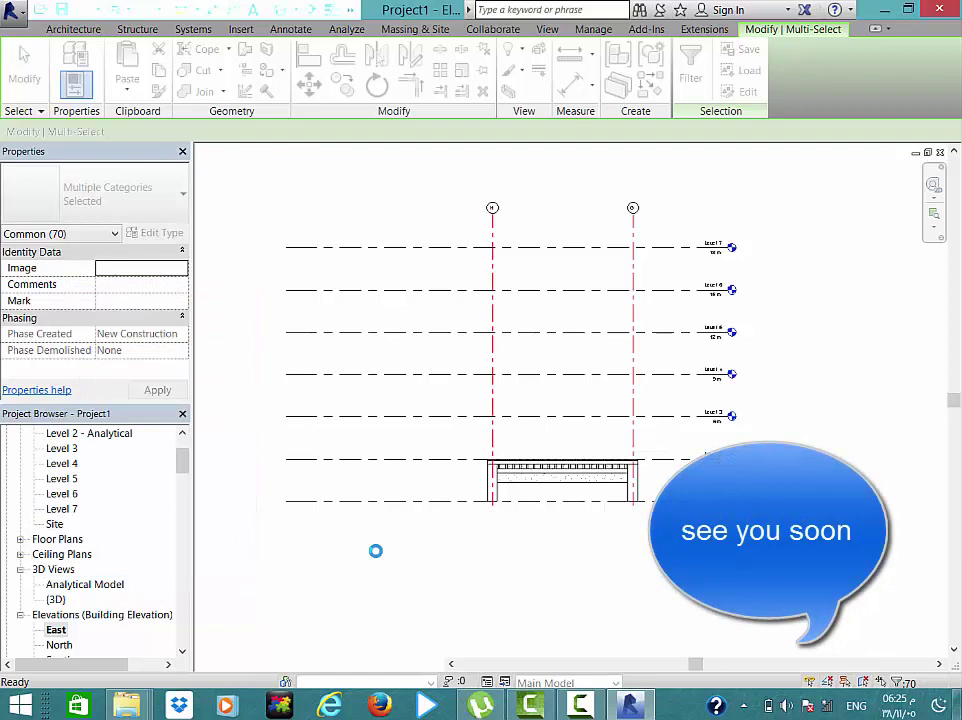
# - Open the {3D} view and orbit to an isometric view of the stacked frame
pyautogui.doubleClick(56, 600)
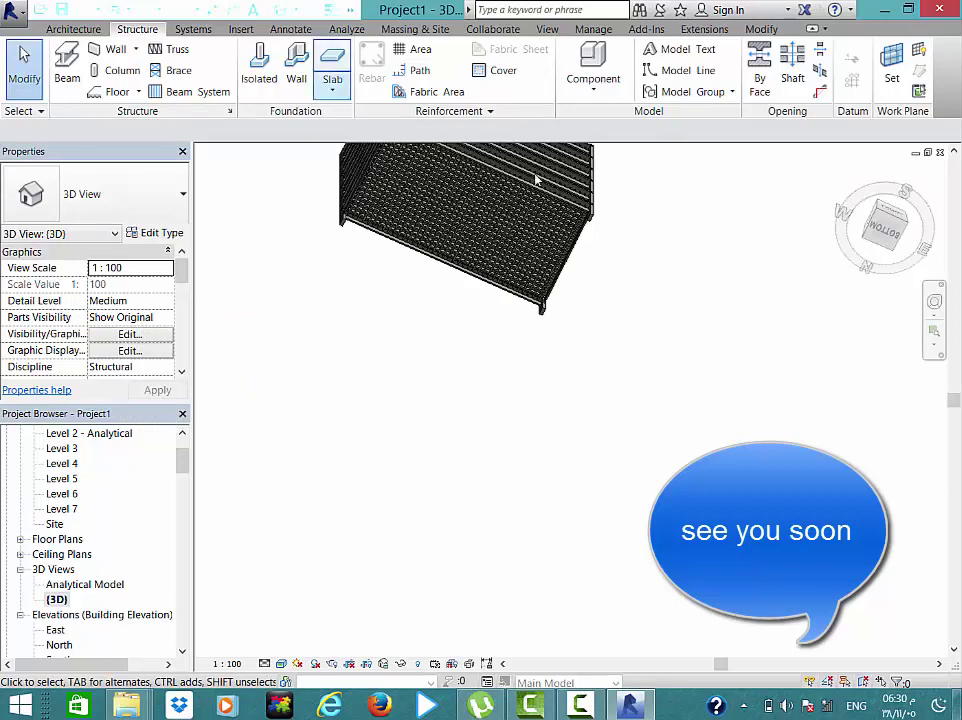
pyautogui.moveTo(521, 366)
pyautogui.mouseDown(button='middle')
pyautogui.moveTo(502, 406)
pyautogui.moveTo(496, 322)
pyautogui.mouseUp(button='middle')
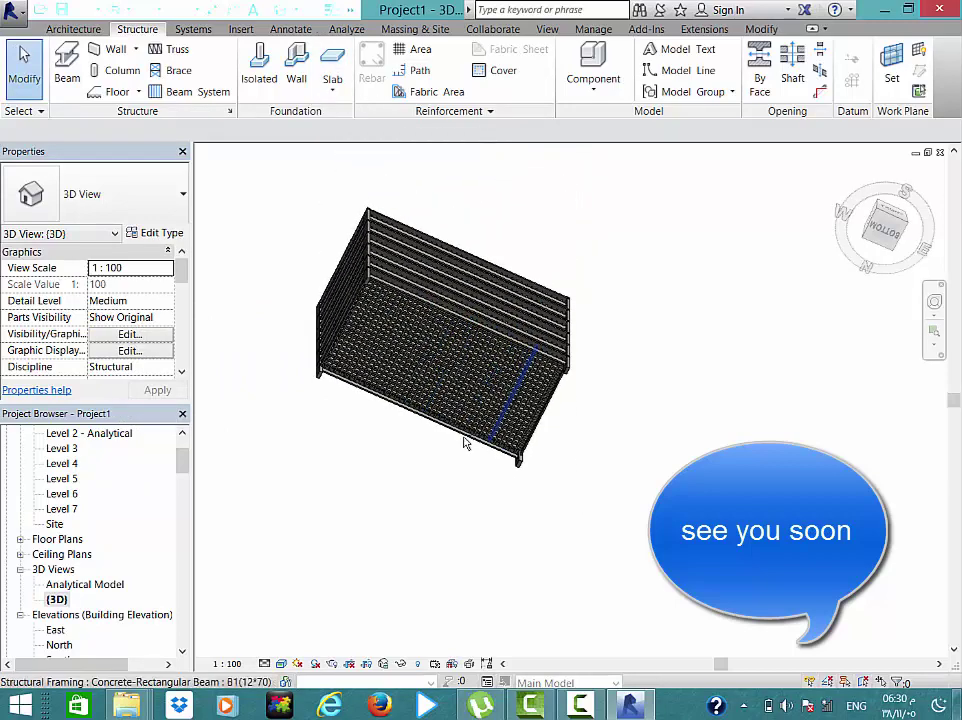
pyautogui.keyDown('shift'); pyautogui.moveTo(466, 440); pyautogui.dragTo(472, 464, button='middle'); pyautogui.keyUp('shift')
pyautogui.keyDown('shift'); pyautogui.moveTo(499, 582); pyautogui.dragTo(500, 620, button='middle'); pyautogui.keyUp('shift')
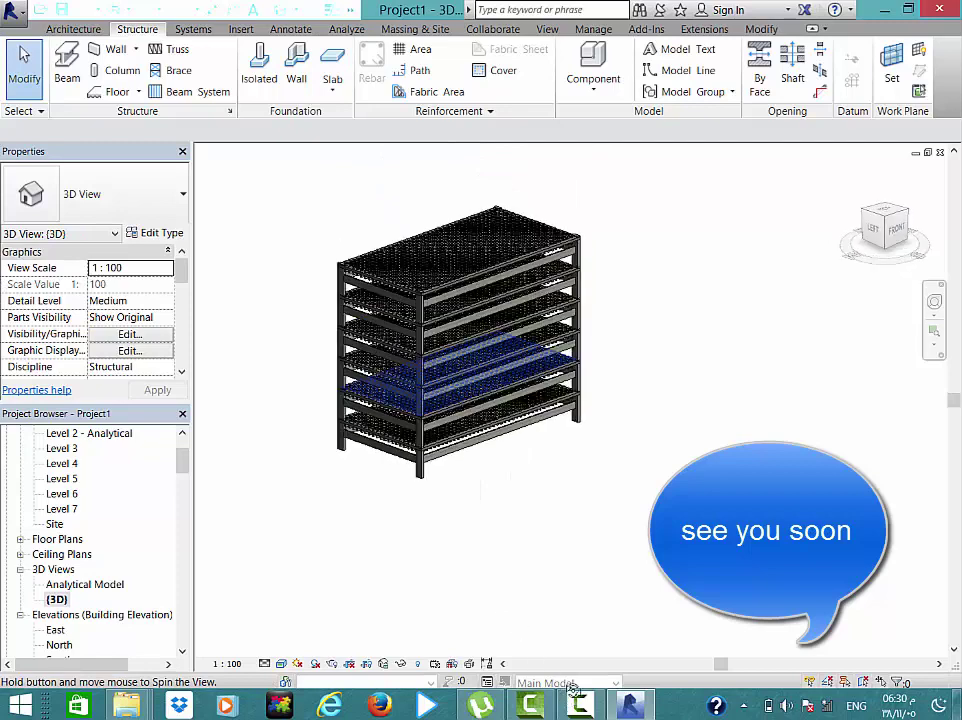
pyautogui.scroll(2, 430, 214)
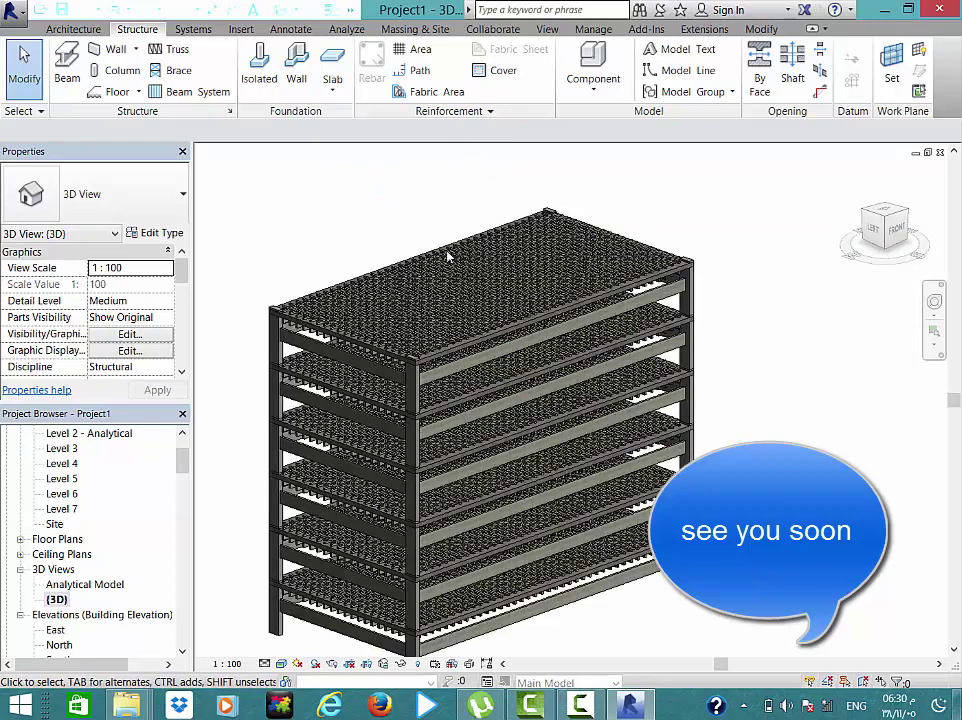
pyautogui.scroll(-1, 460, 254)
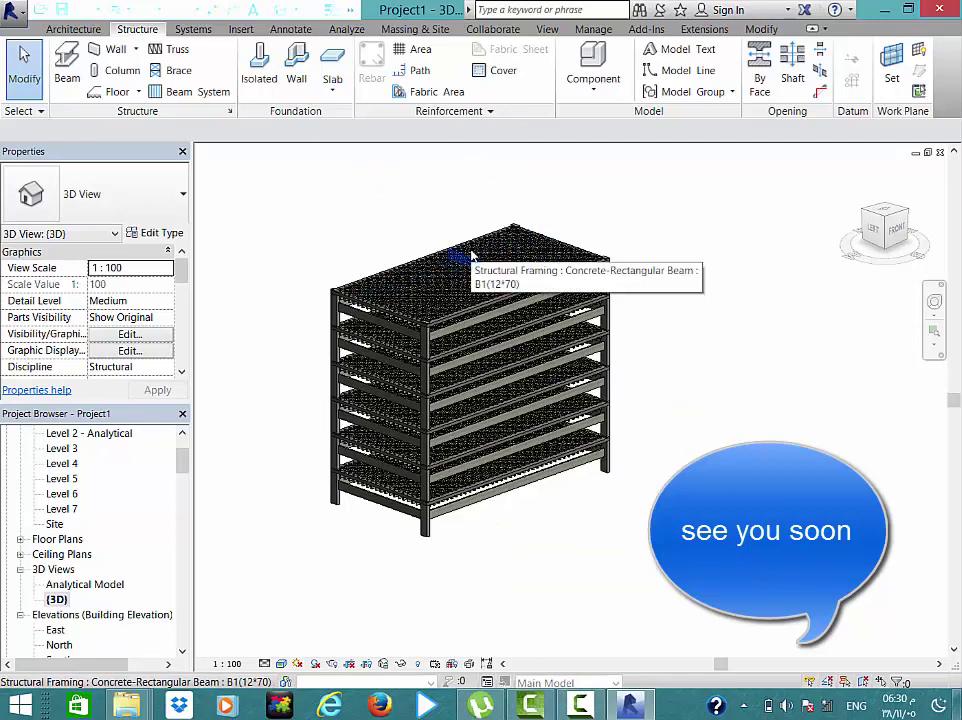